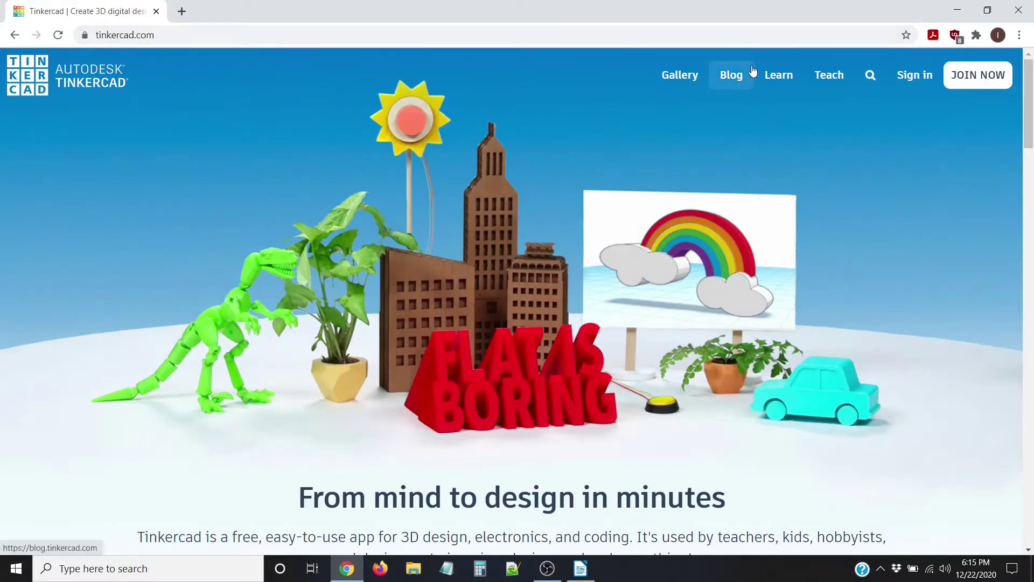
Step: Sign in to Tinkercad with the prefilled Autodesk account username and saved credentials
click(969, 79)
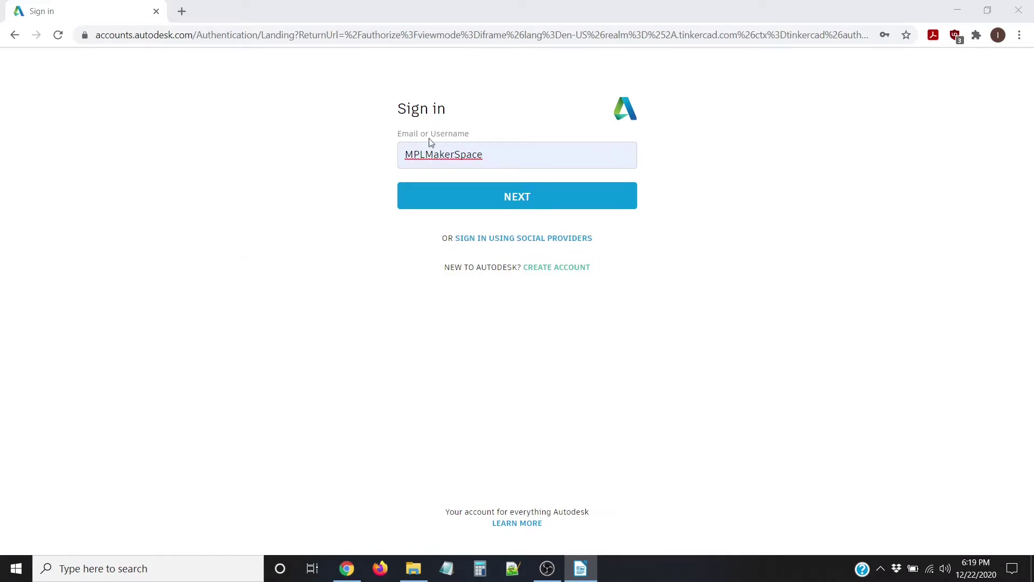
click(492, 202)
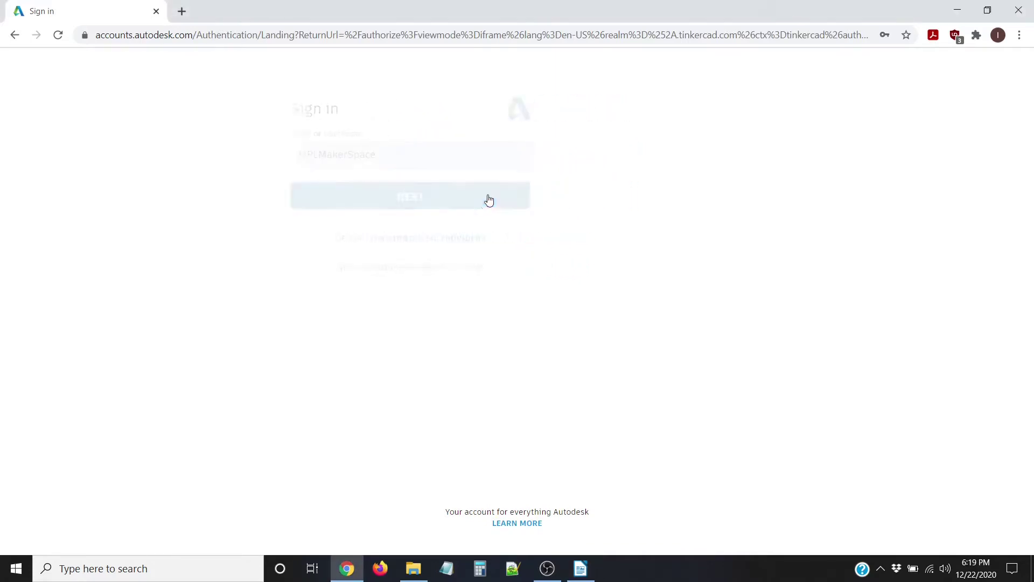
click(513, 264)
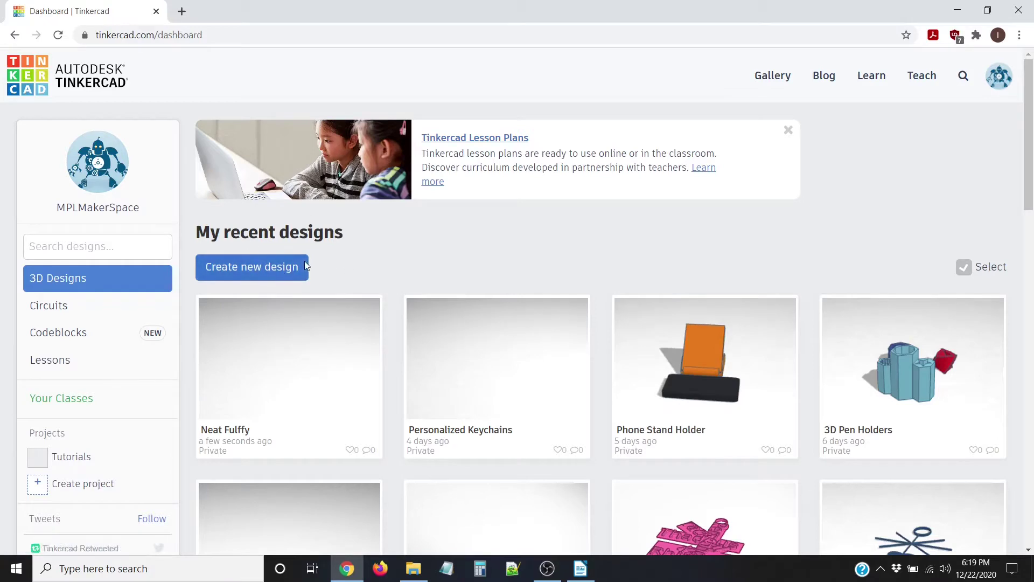
Step: Create a new 3D design from the dashboard of recent designs
scroll(370, 313, down, 5)
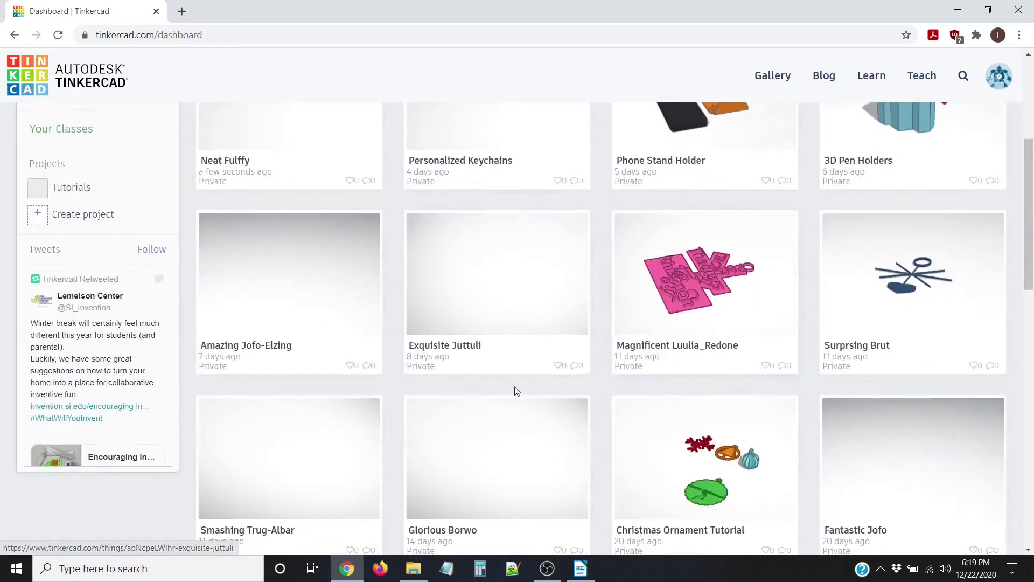
scroll(542, 387, down, 3)
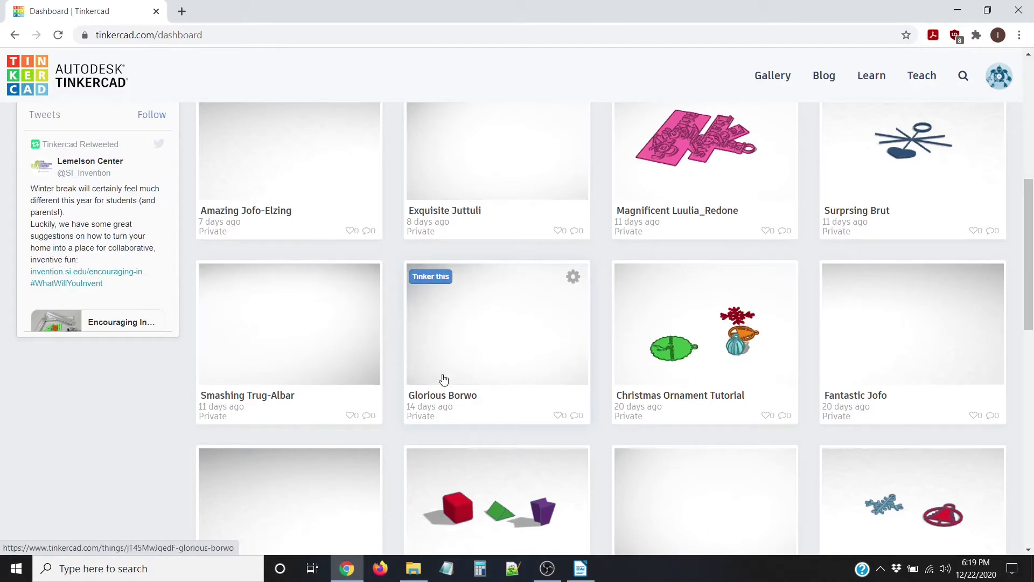
scroll(448, 381, up, 8)
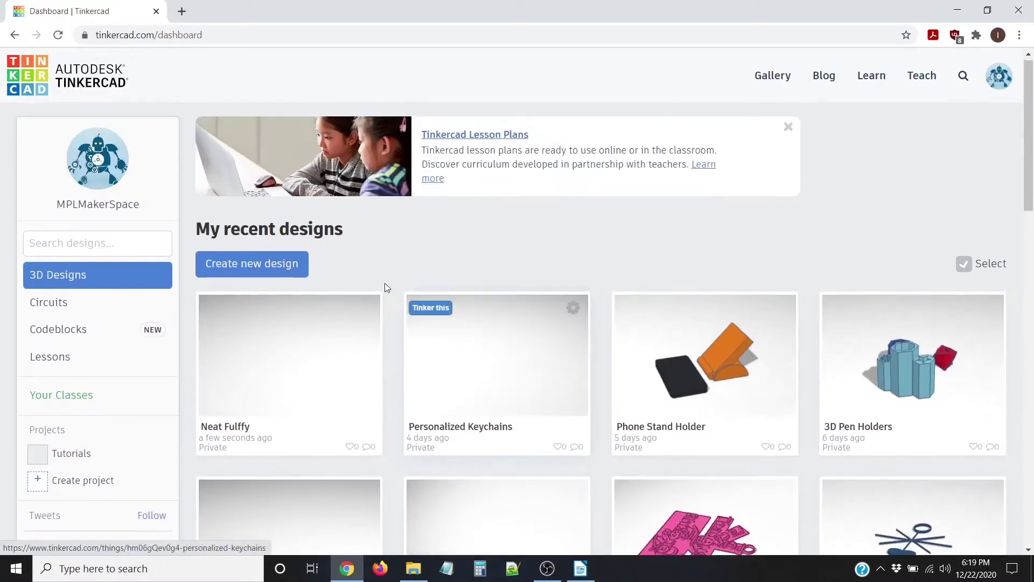
click(251, 270)
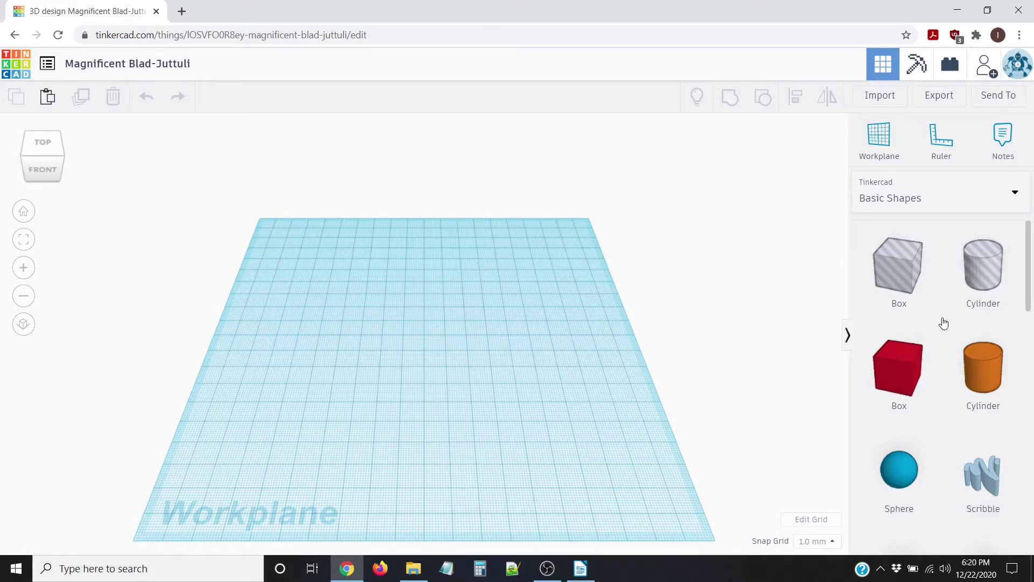
Step: Look through the available shape categories, keeping Basic Shapes as the current collection
click(905, 203)
scroll(927, 425, down, 2)
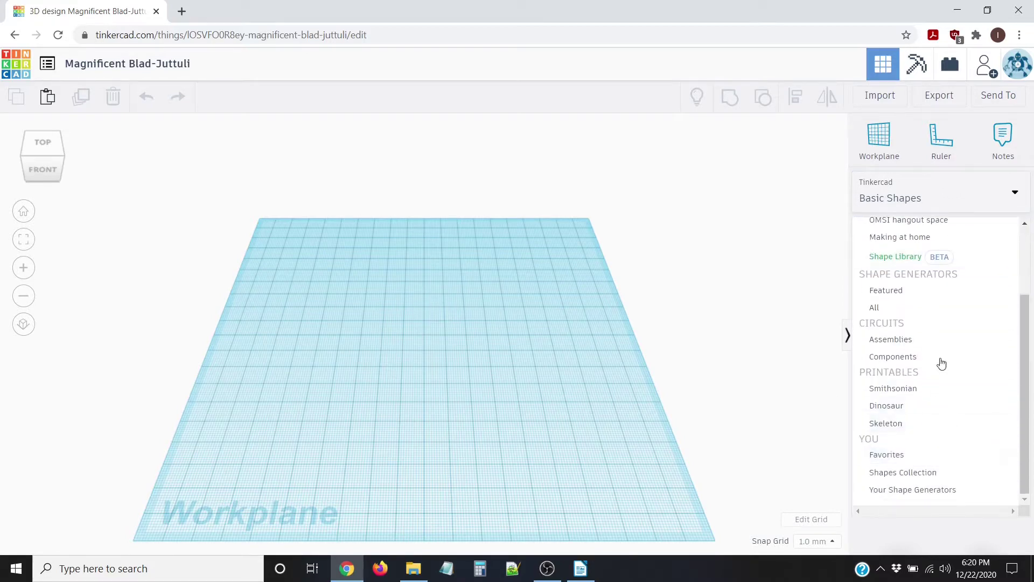
scroll(924, 377, up, 2)
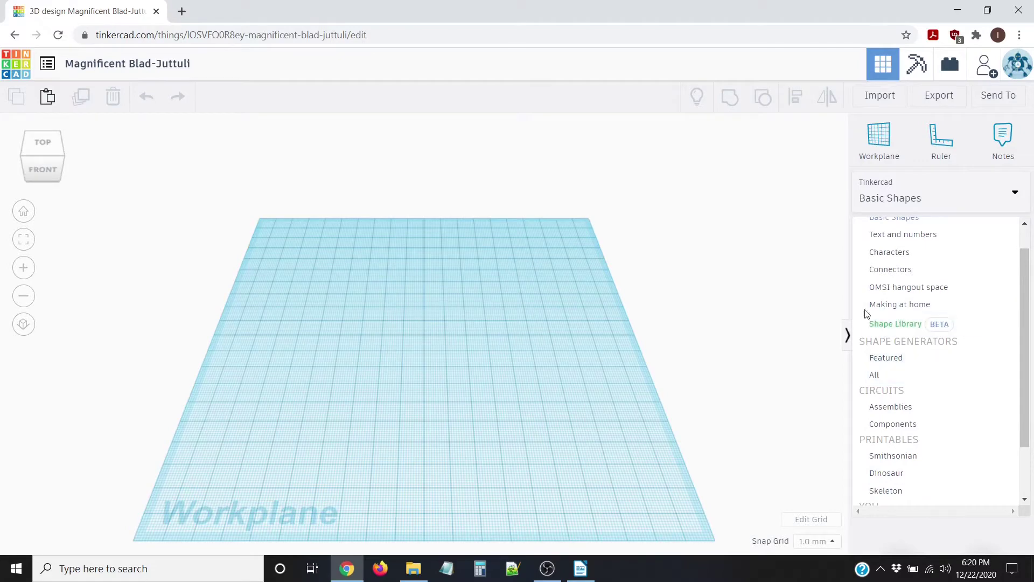
scroll(954, 312, up, 1)
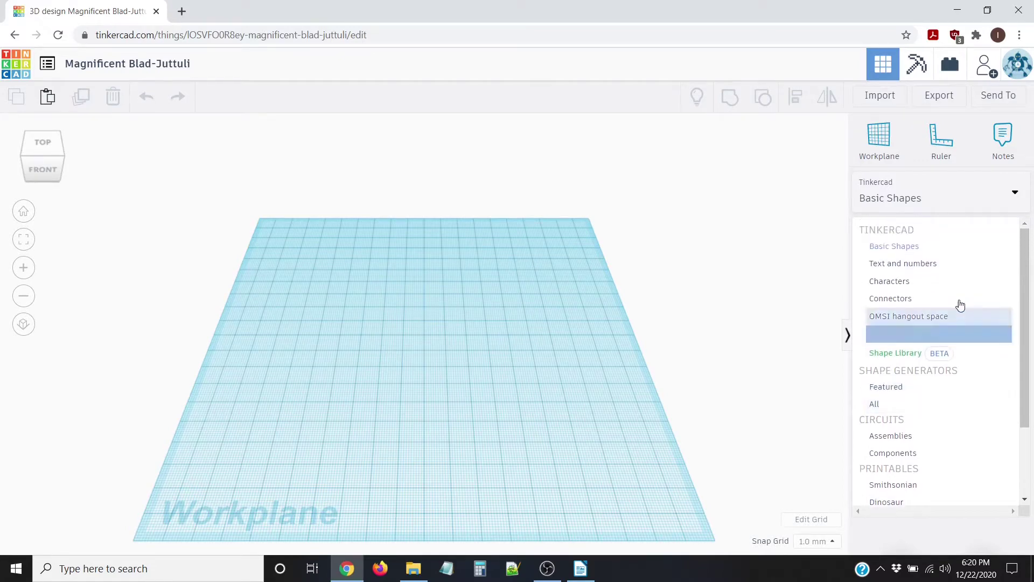
click(808, 301)
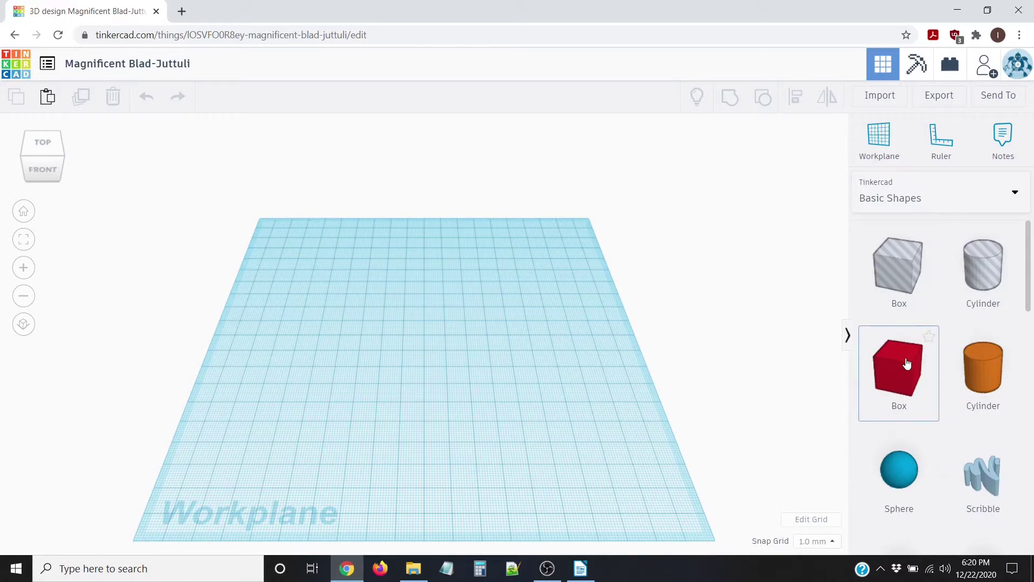
Step: Place a solid red box from the basic shapes on the workplane
drag(908, 363, 389, 402)
scroll(409, 453, up, 5)
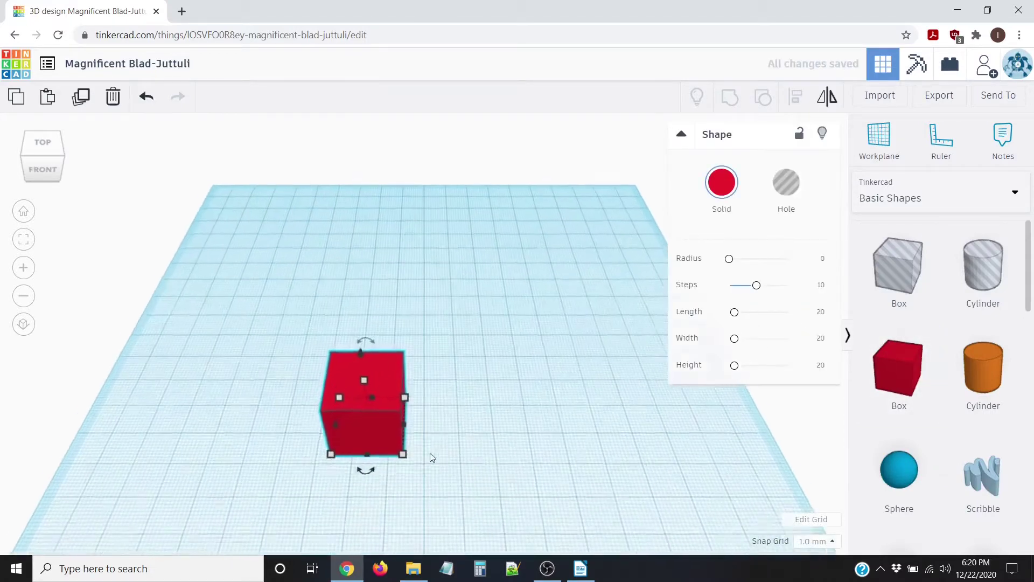
right_drag(275, 405, 470, 396)
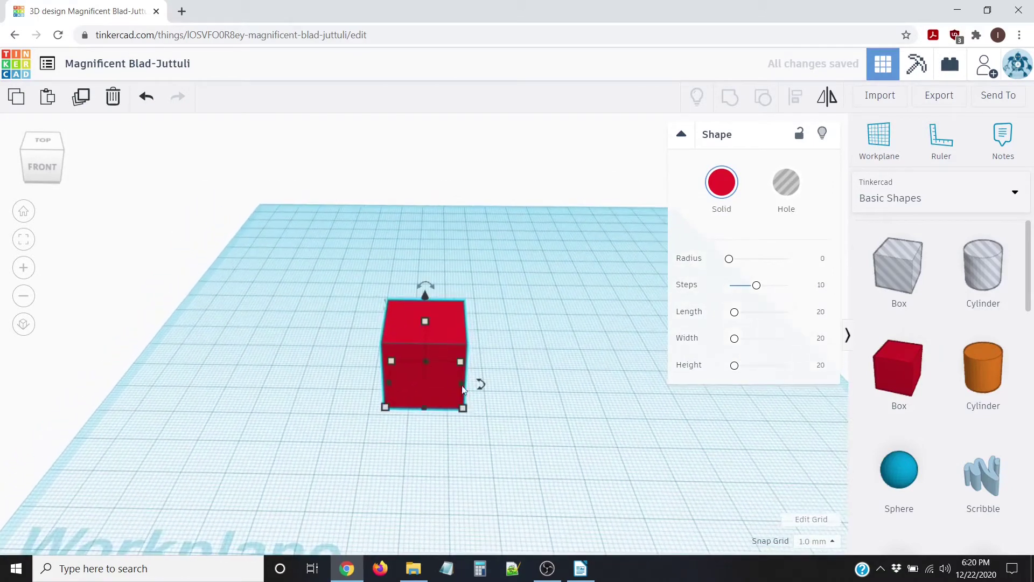
Step: Stretch the red box larger from its front corner and delete it from the workplane
mouse_move(463, 409)
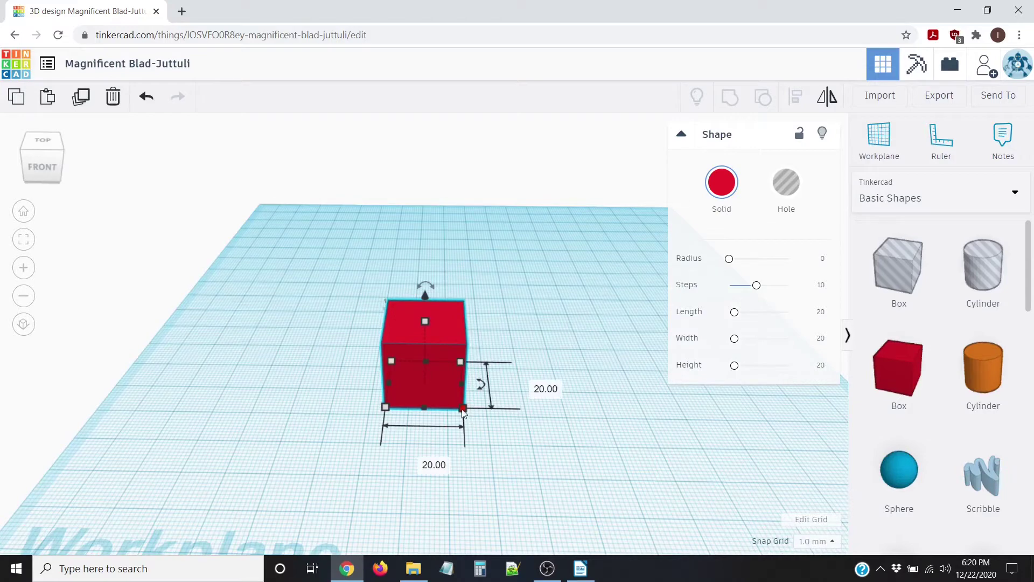
drag(463, 410, 613, 461)
drag(494, 342, 525, 298)
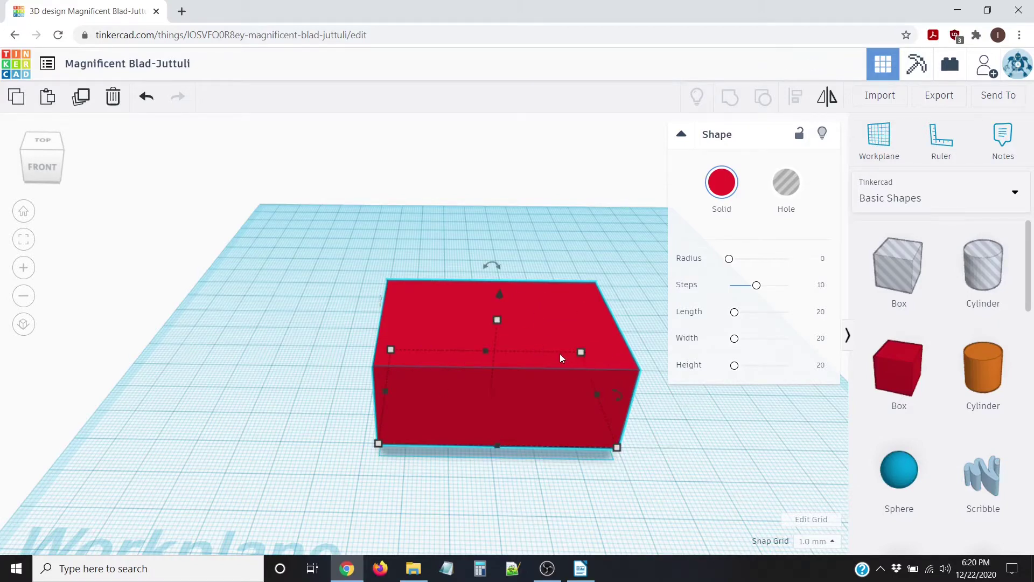
key(Delete)
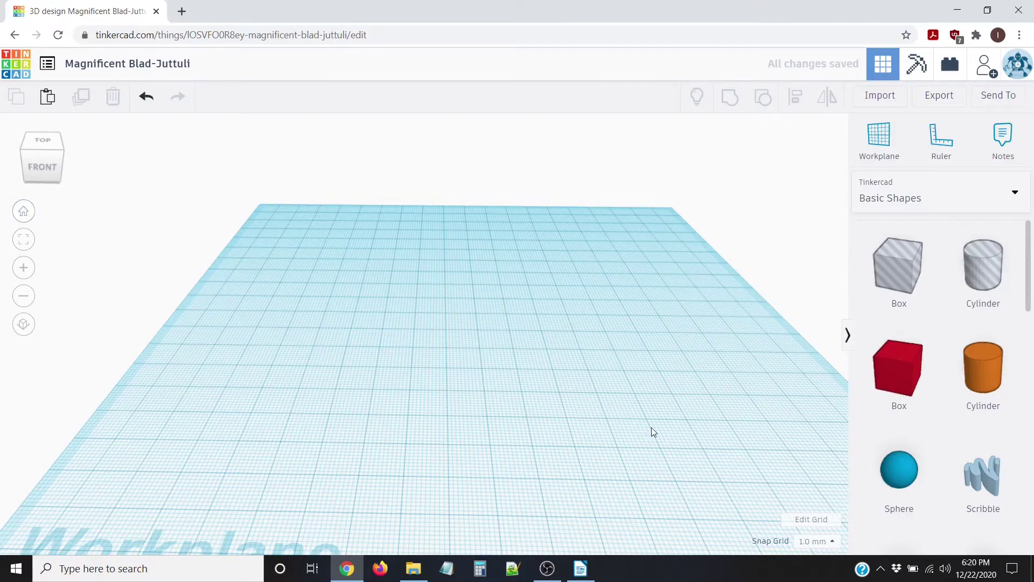
Step: Place a solid blue sphere from the basic shapes on the workplane
scroll(601, 420, up, 2)
drag(900, 468, 413, 405)
scroll(386, 385, up, 5)
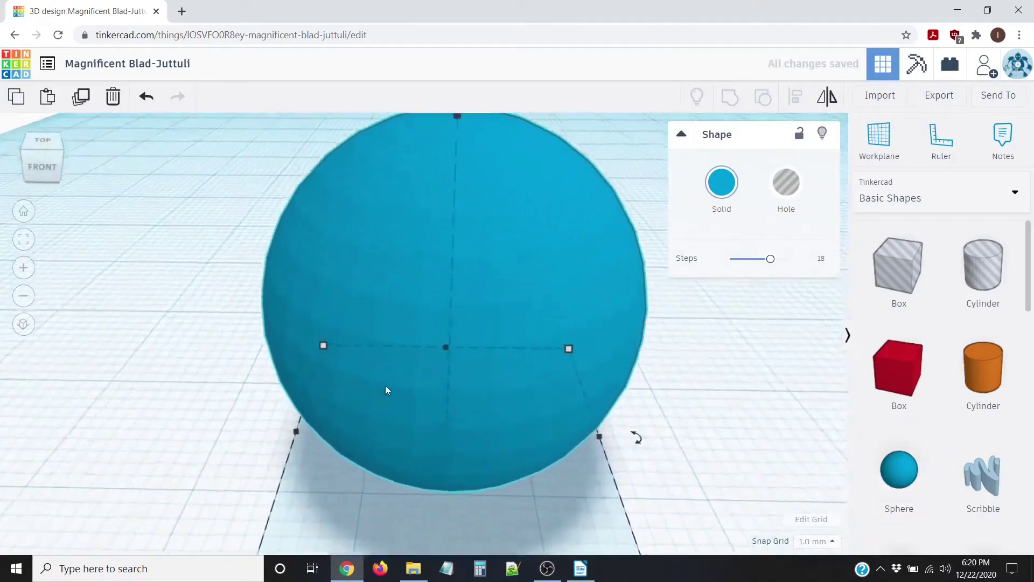
scroll(396, 390, down, 3)
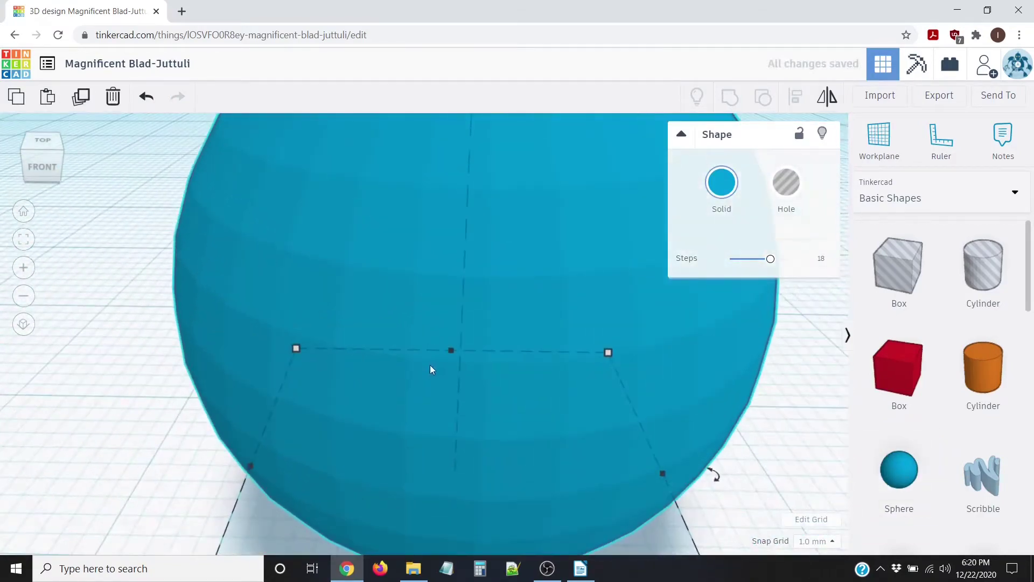
Step: View the sphere from the top and right sides and return to the home view
click(23, 212)
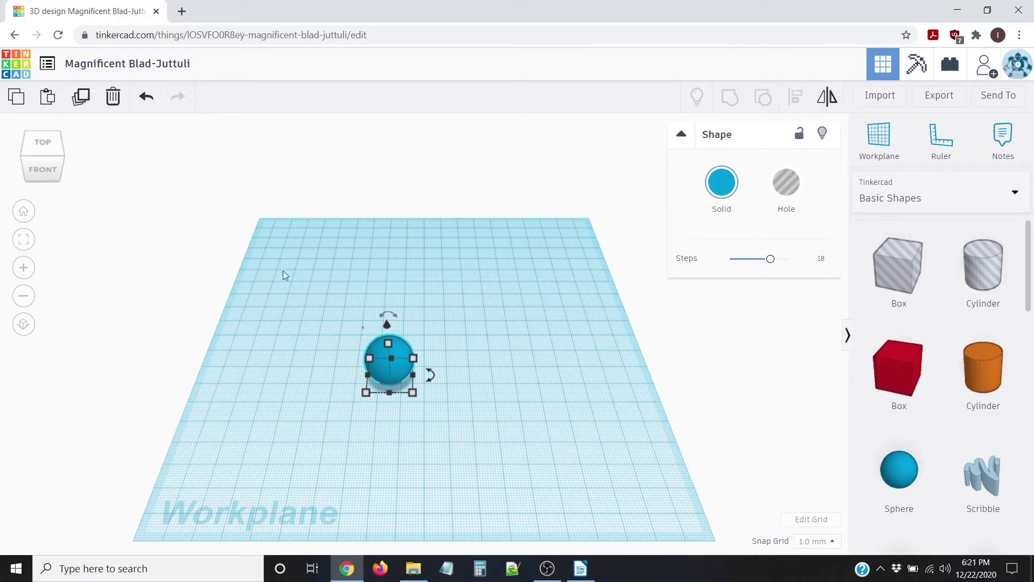
click(52, 143)
click(69, 158)
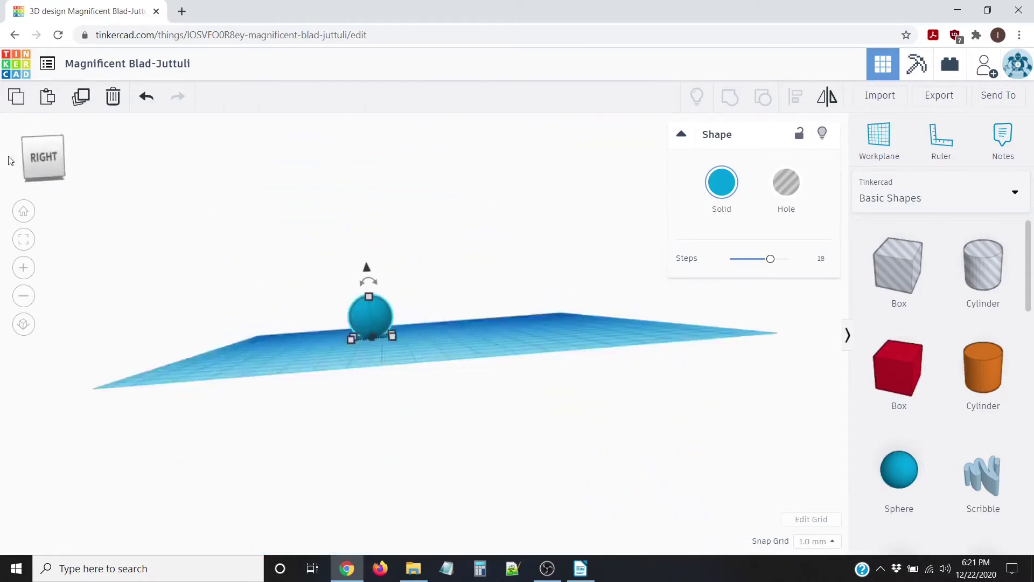
click(23, 210)
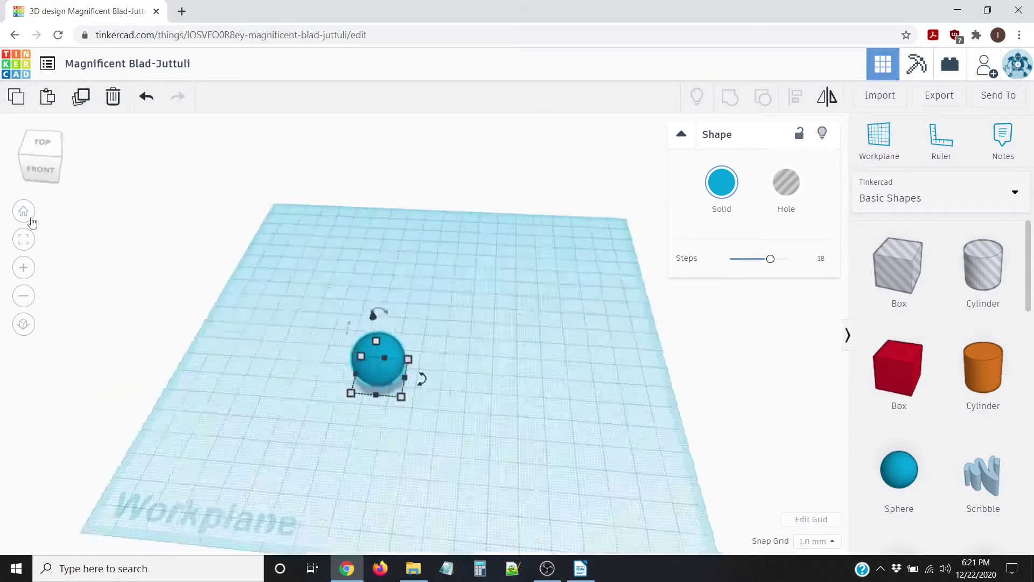
click(23, 268)
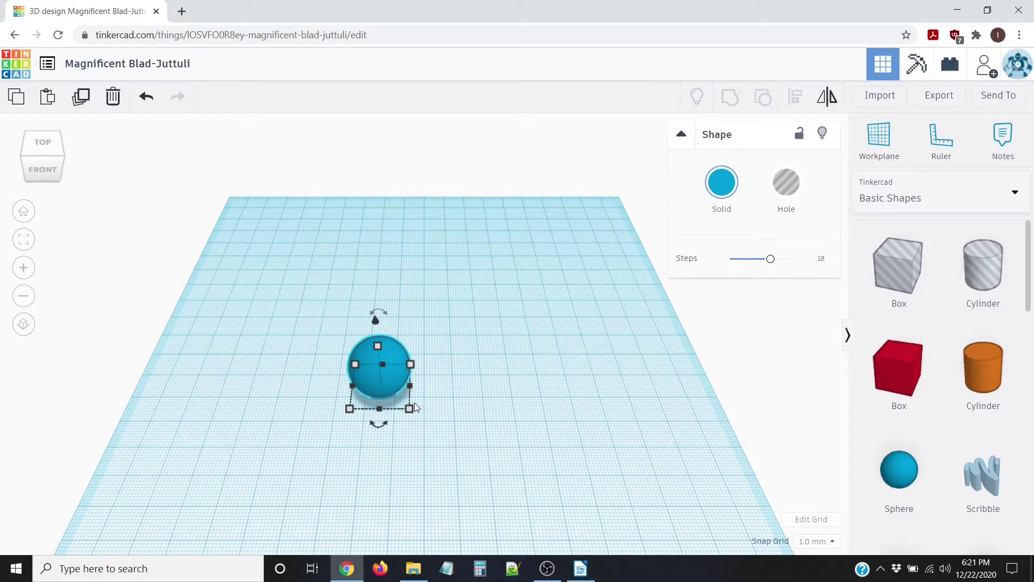
scroll(419, 407, up, 2)
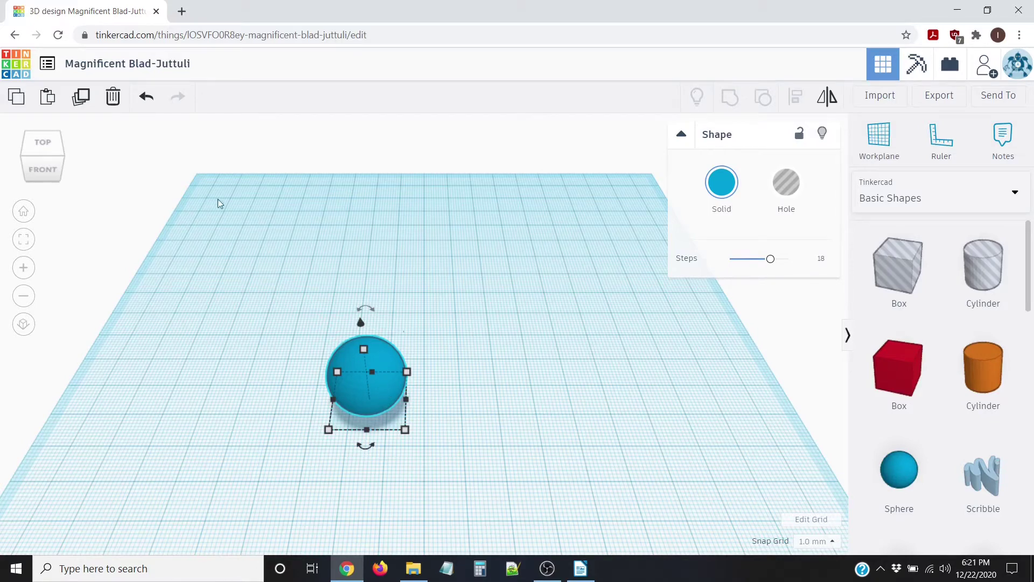
Step: Examine the sphere up close and from low angles around the workplane, clearing its selection
middle_drag(291, 376, 409, 367)
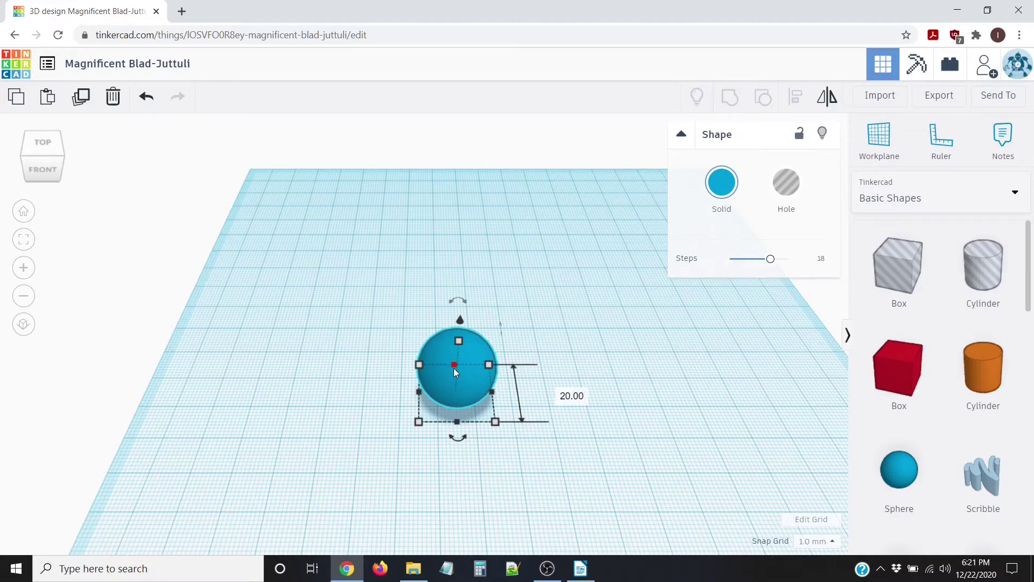
scroll(454, 368, up, 3)
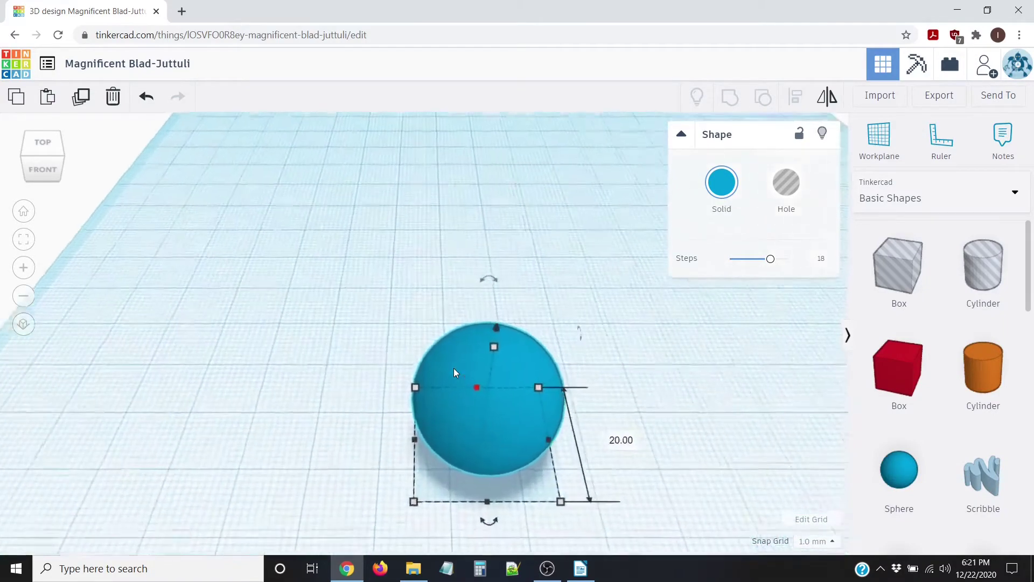
scroll(453, 369, up, 5)
scroll(456, 372, down, 8)
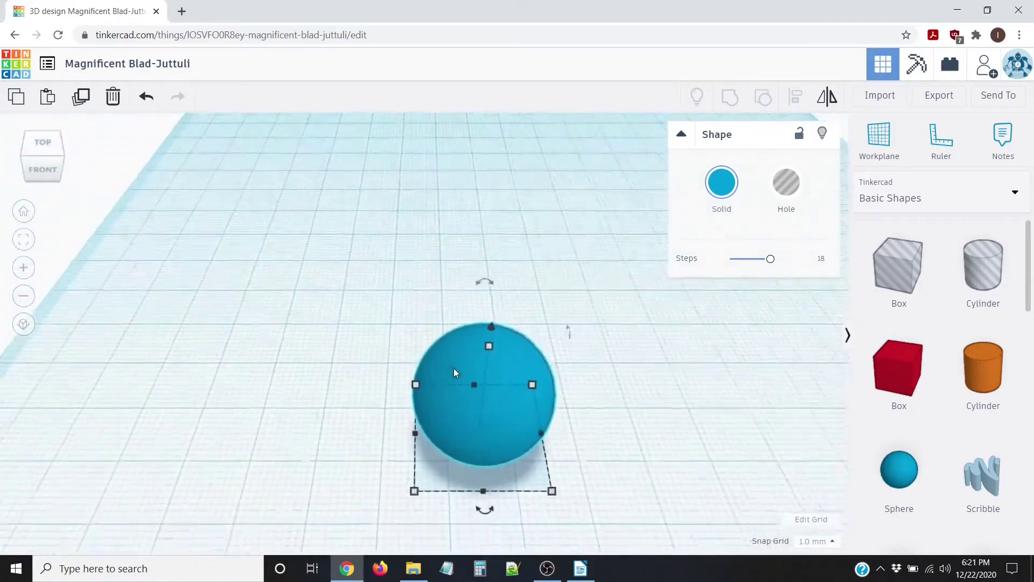
scroll(454, 367, down, 2)
right_drag(667, 389, 315, 316)
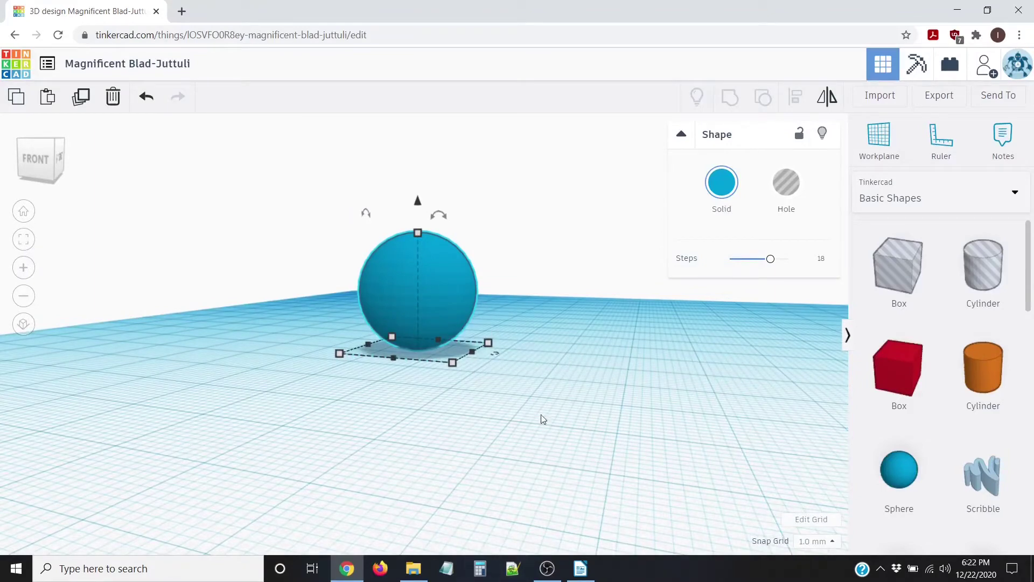
right_drag(503, 416, 560, 377)
click(318, 271)
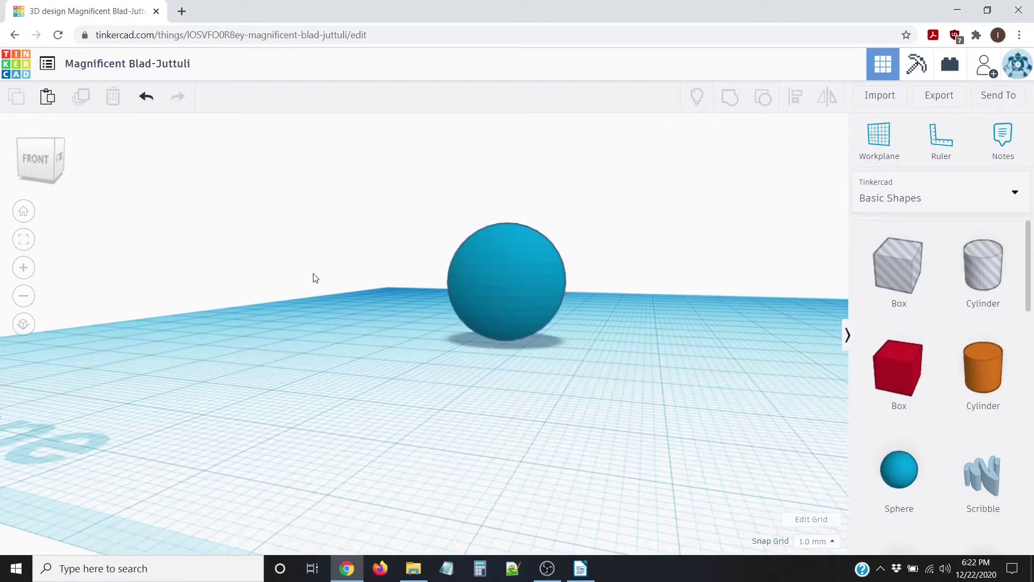
scroll(303, 265, up, 3)
right_drag(316, 289, 313, 288)
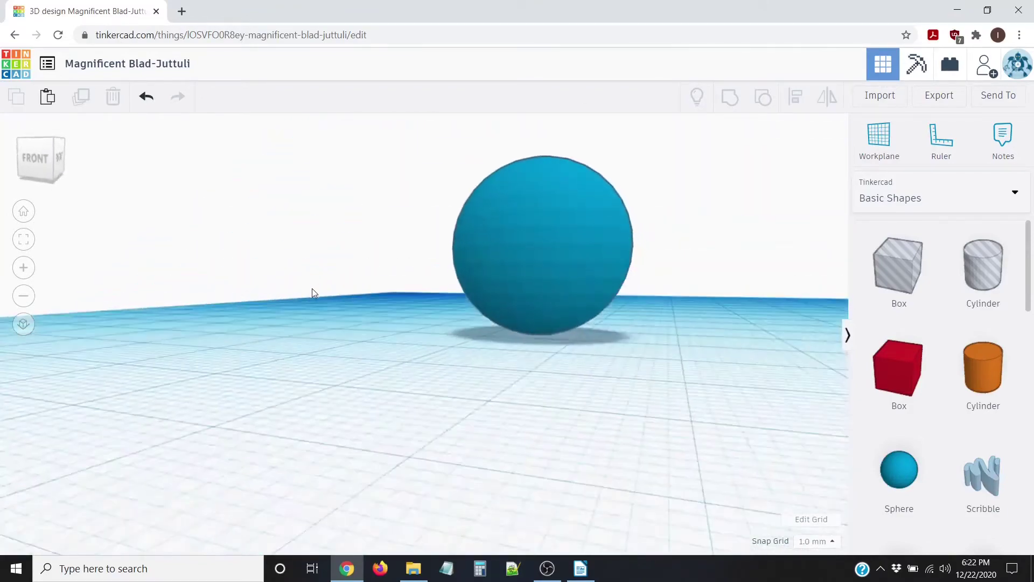
scroll(313, 288, down, 3)
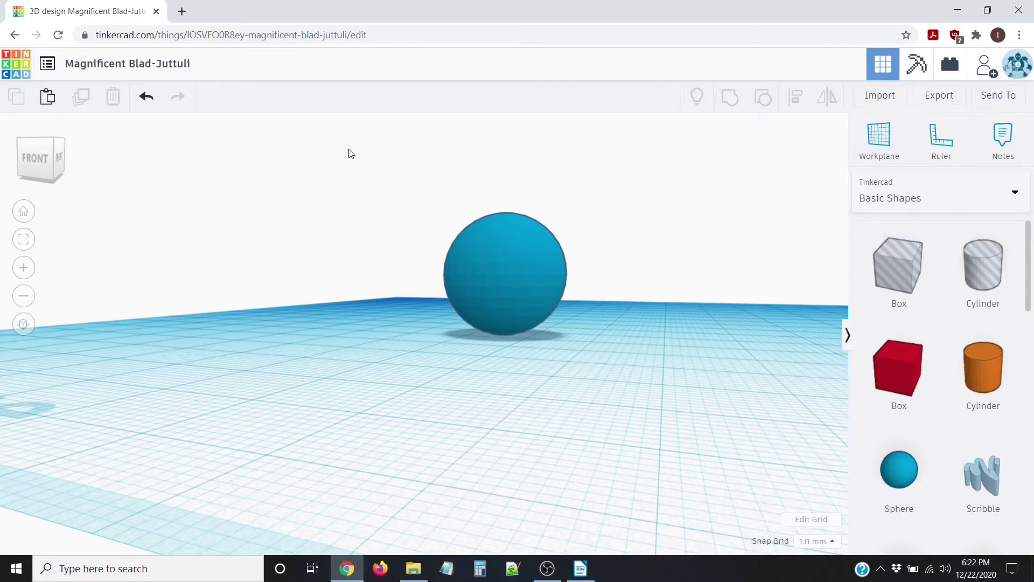
Step: Select the sphere directly, then clear the selection and reselect it with a selection window around it
click(508, 246)
click(384, 227)
drag(369, 165, 728, 434)
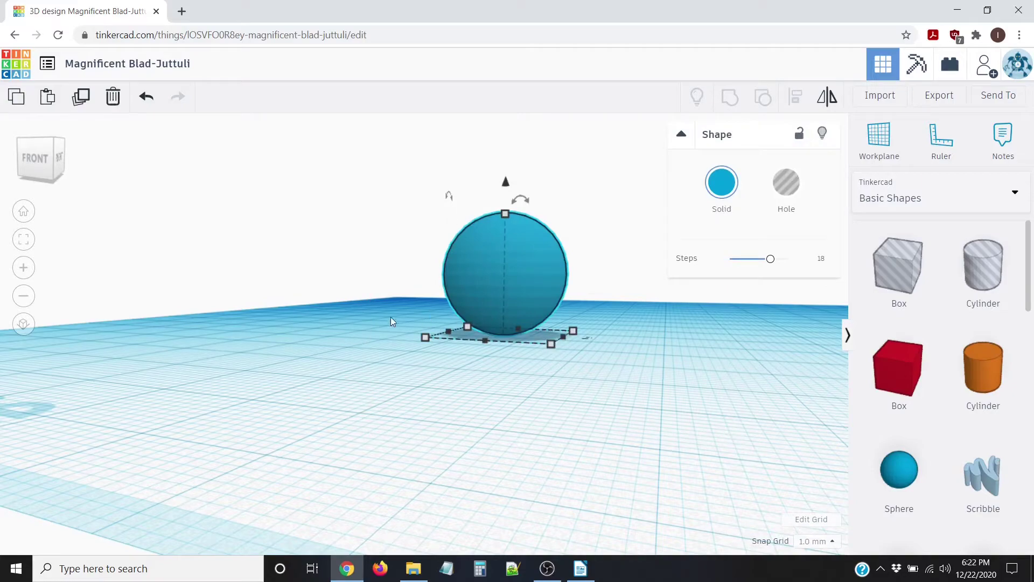
right_drag(249, 362, 304, 388)
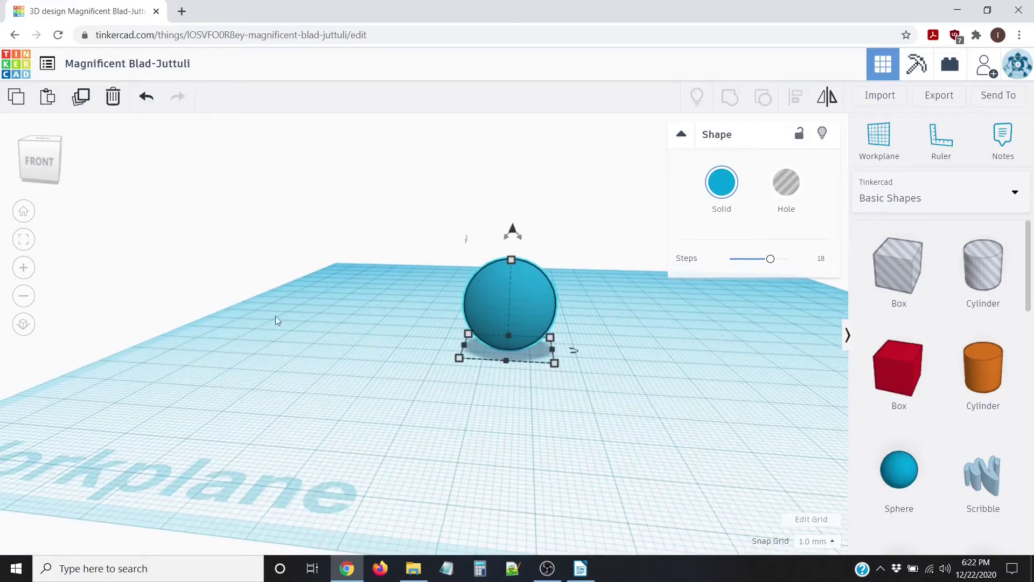
scroll(393, 366, down, 2)
mouse_move(393, 374)
right_down()
mouse_move(450, 399)
mouse_move(395, 387)
right_up()
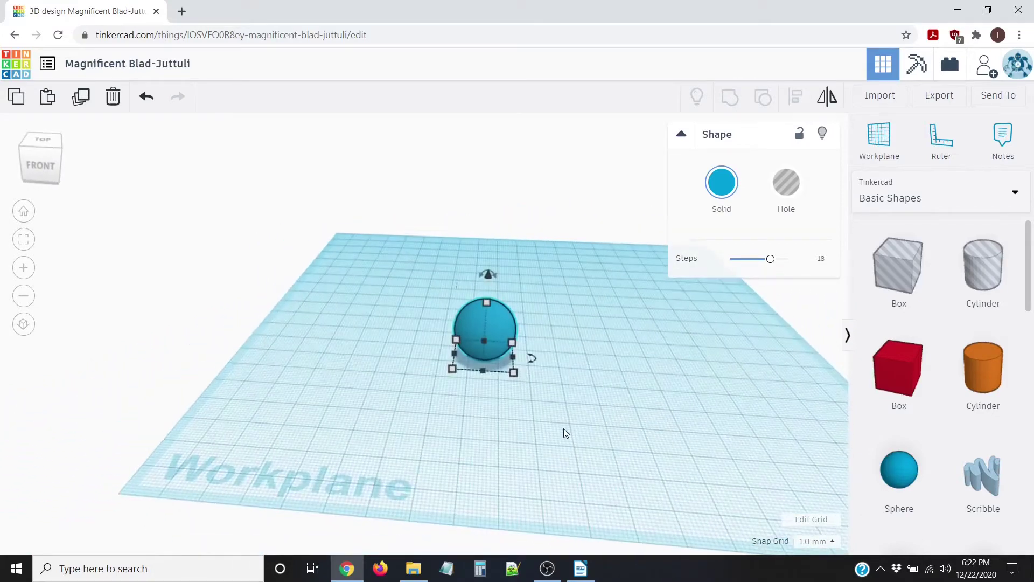
scroll(573, 423, up, 3)
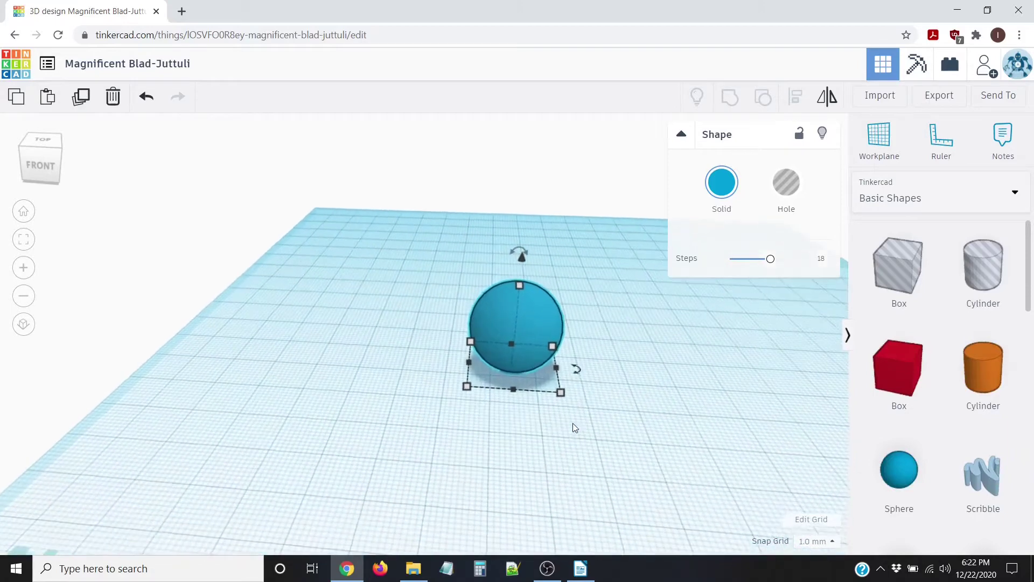
scroll(593, 418, down, 3)
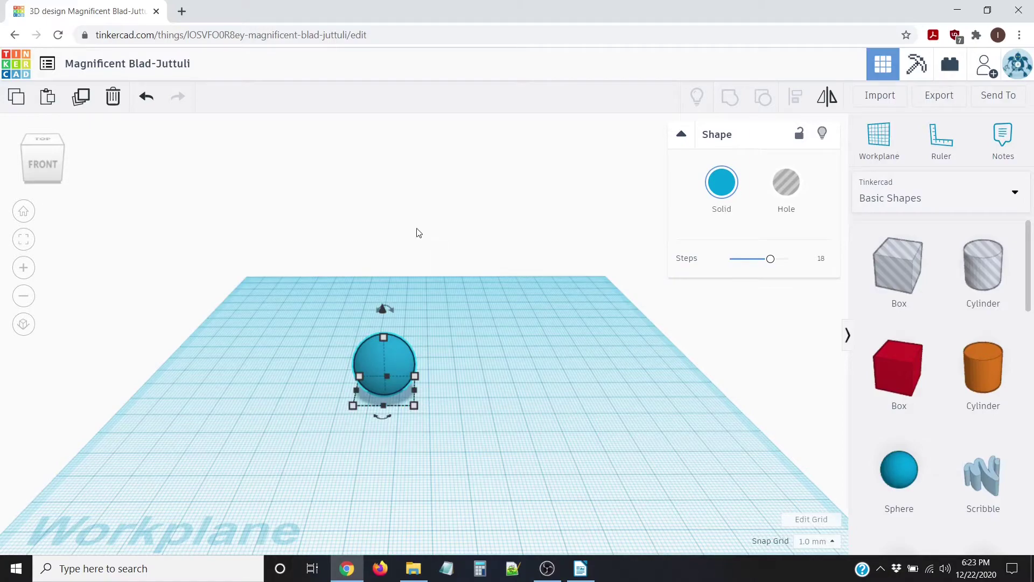
scroll(469, 326, up, 2)
scroll(437, 350, up, 3)
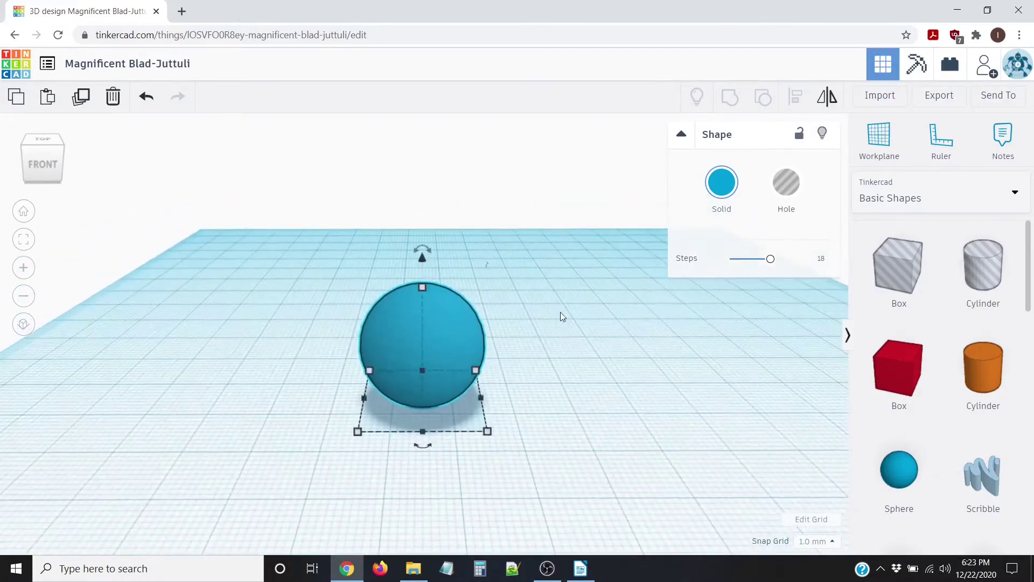
scroll(490, 258, down, 5)
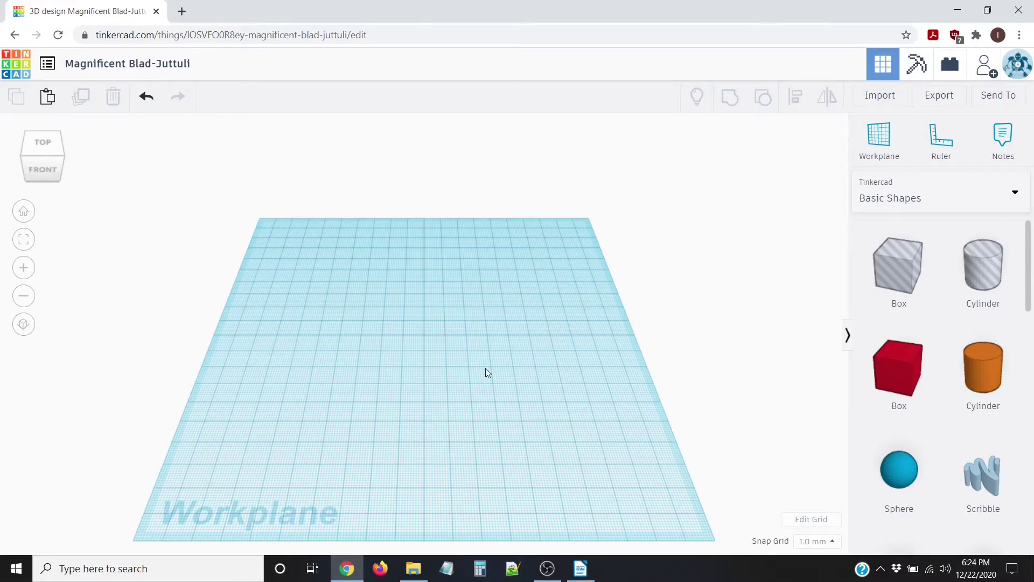
Step: Look at the full Shape Generators collection and return the shape library to Basic Shapes
click(938, 195)
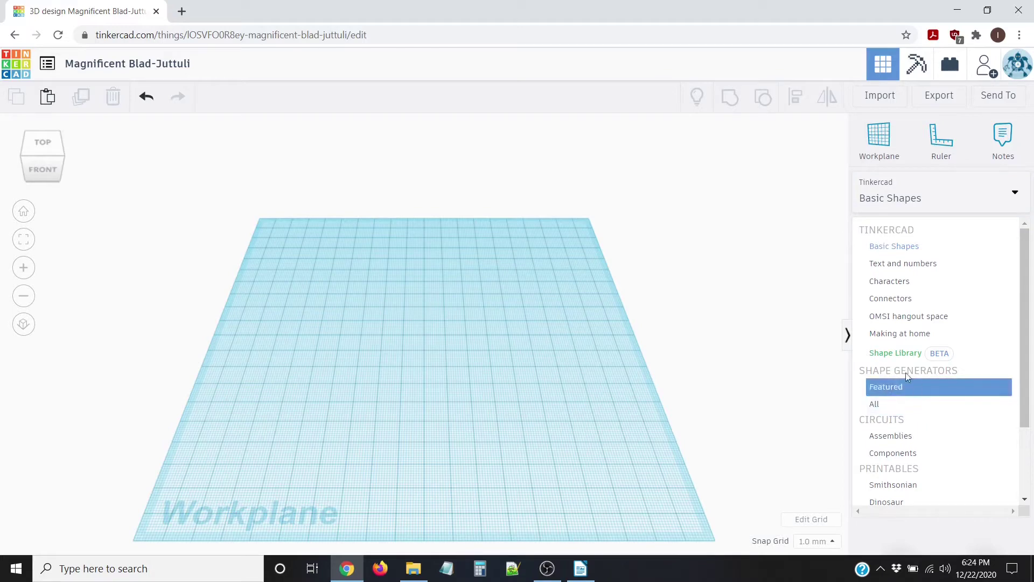
click(886, 405)
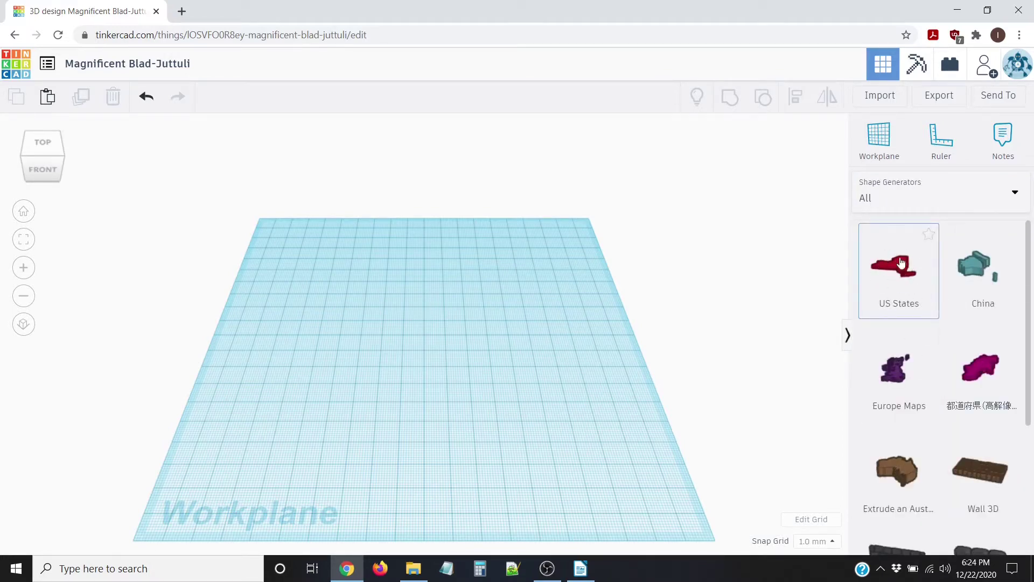
click(893, 192)
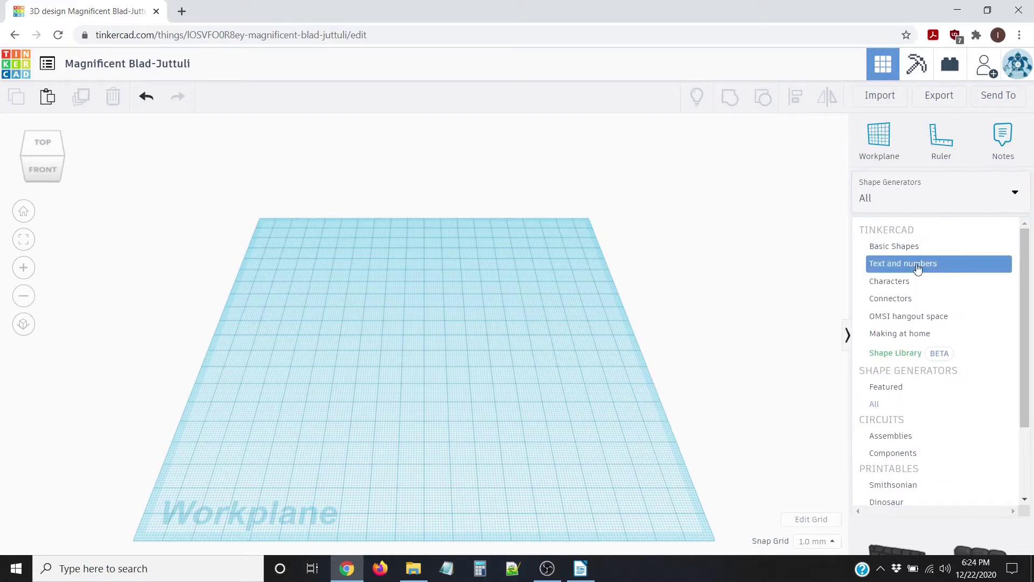
click(905, 248)
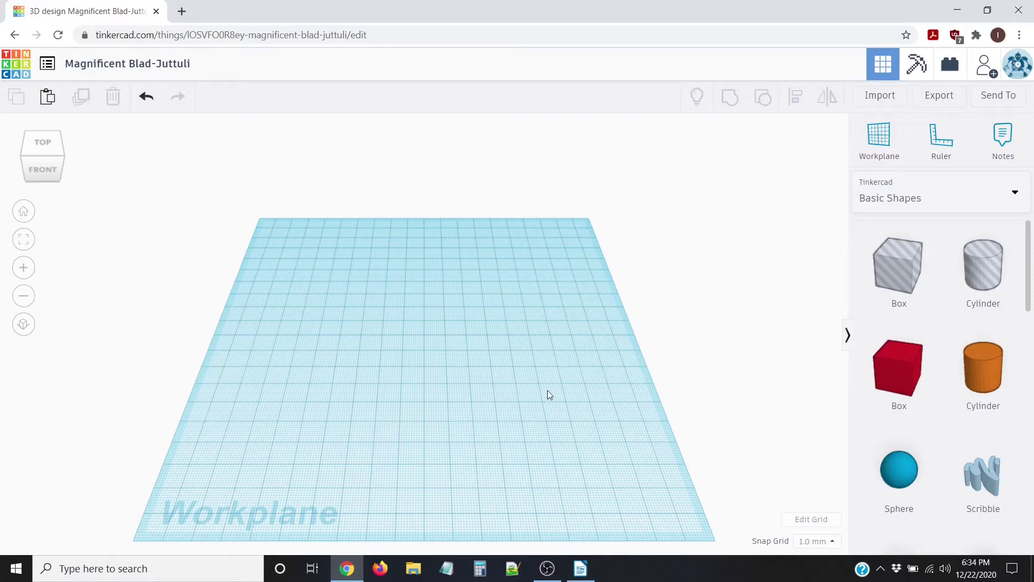
Step: Place a solid red box from the basic shapes near the middle of the empty workplane
scroll(521, 387, up, 3)
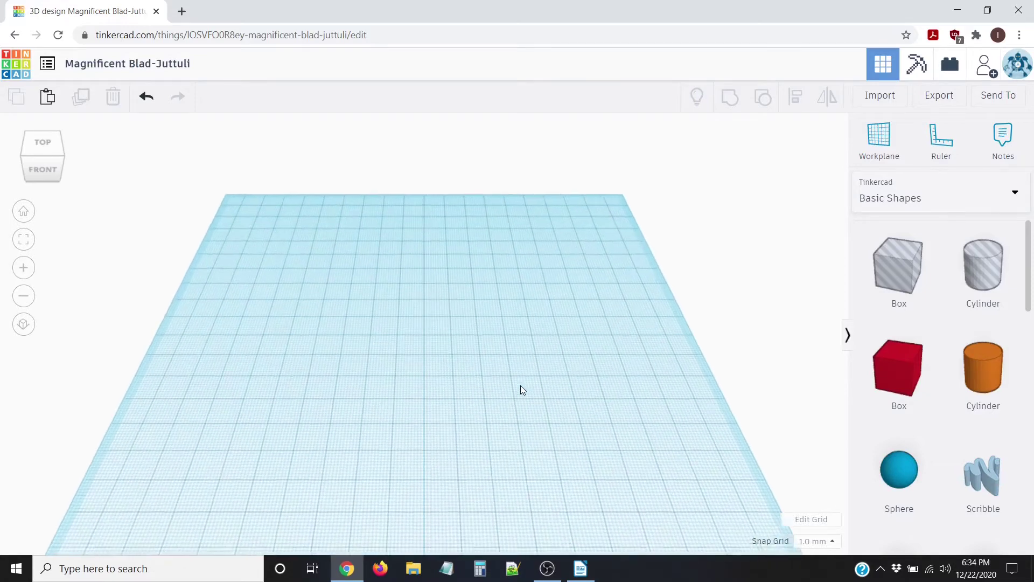
scroll(437, 357, down, 3)
scroll(439, 359, down, 1)
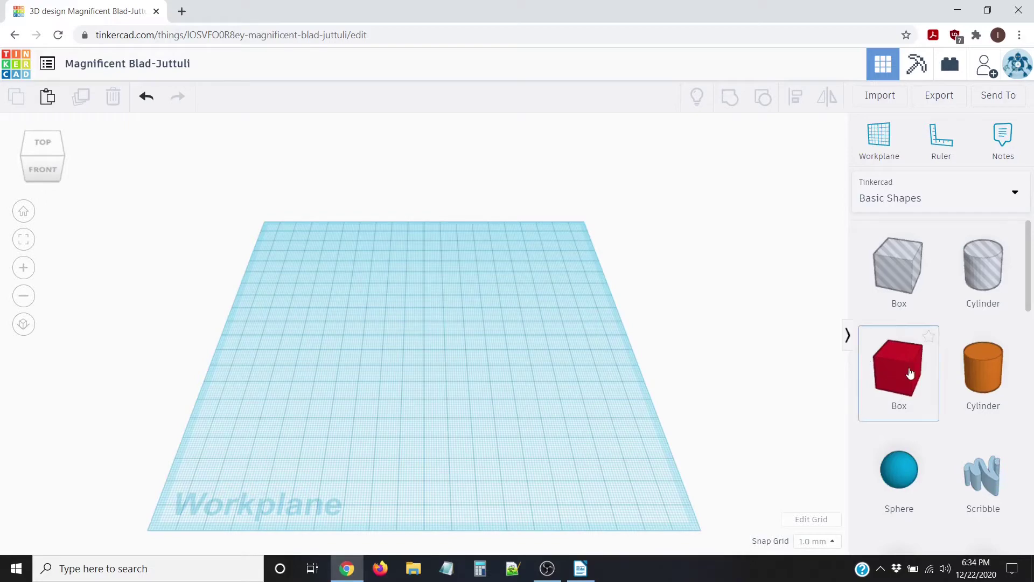
drag(903, 371, 415, 389)
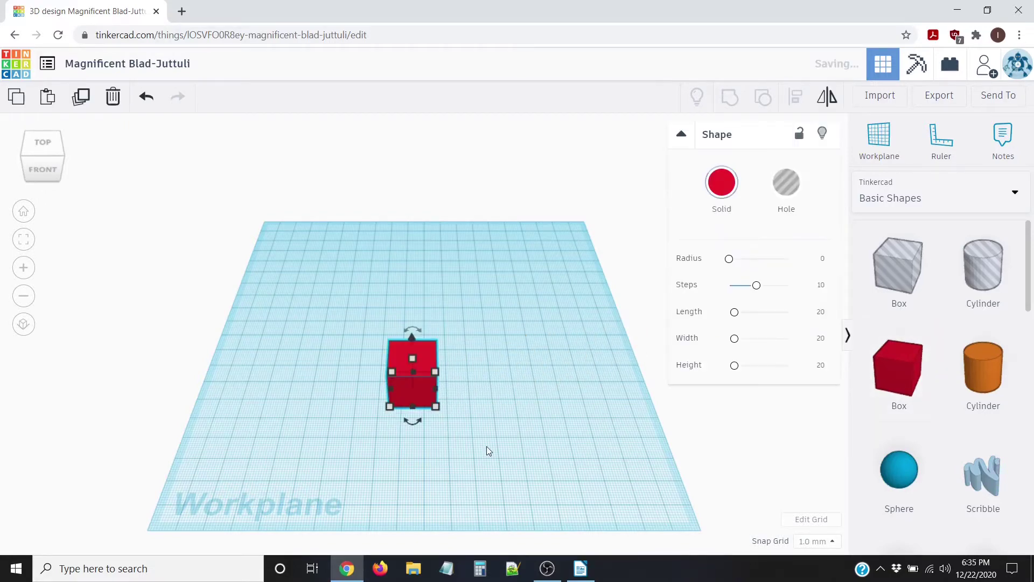
Step: Inspect the red box's base dimensions and its height from a lower viewing angle
scroll(487, 446, up, 3)
right_drag(481, 439, 479, 422)
mouse_move(446, 421)
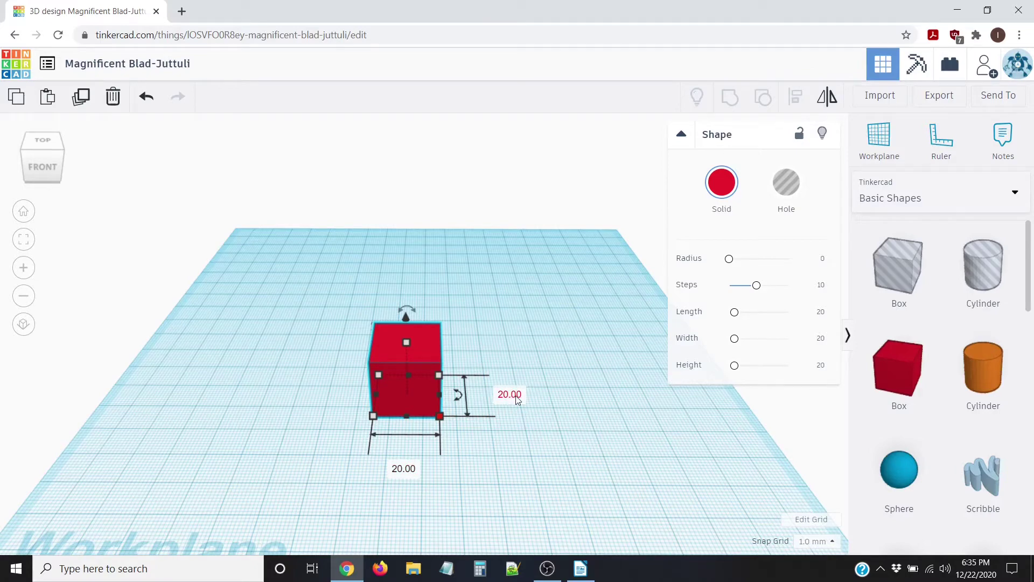
right_drag(472, 448, 476, 377)
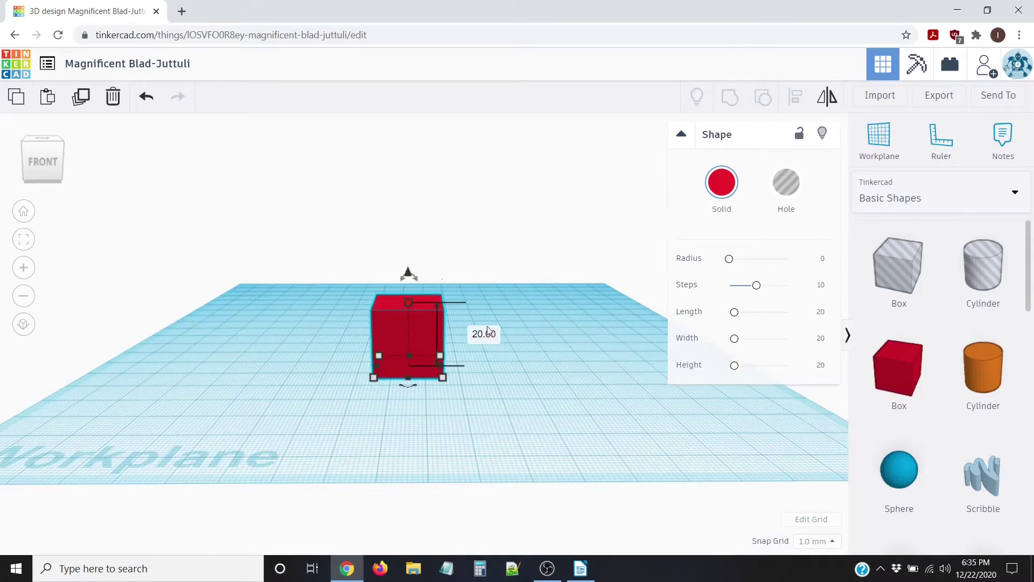
right_drag(488, 331, 542, 402)
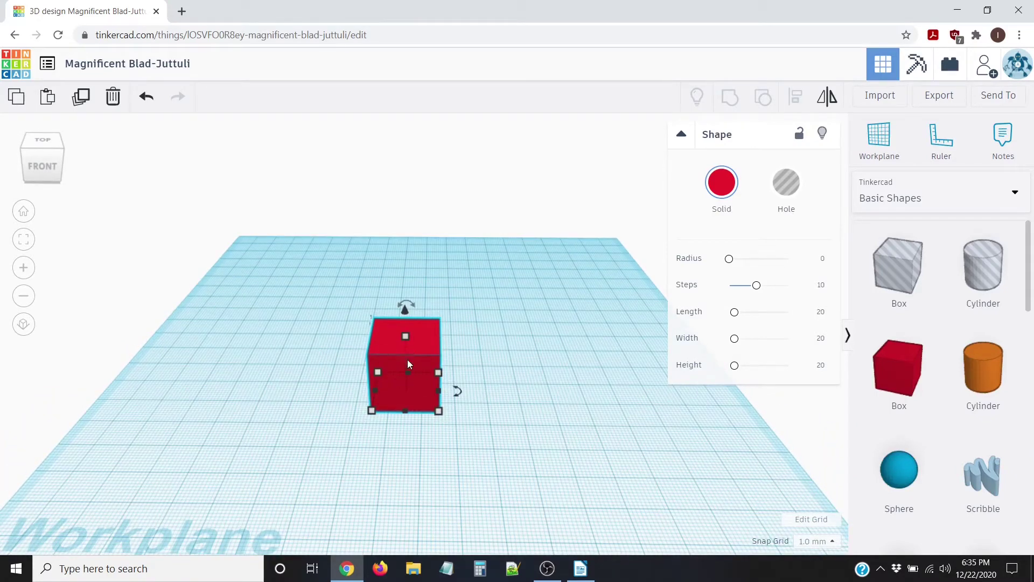
Step: Review the unit choices in the workplane's grid properties and leave without applying any change
click(815, 520)
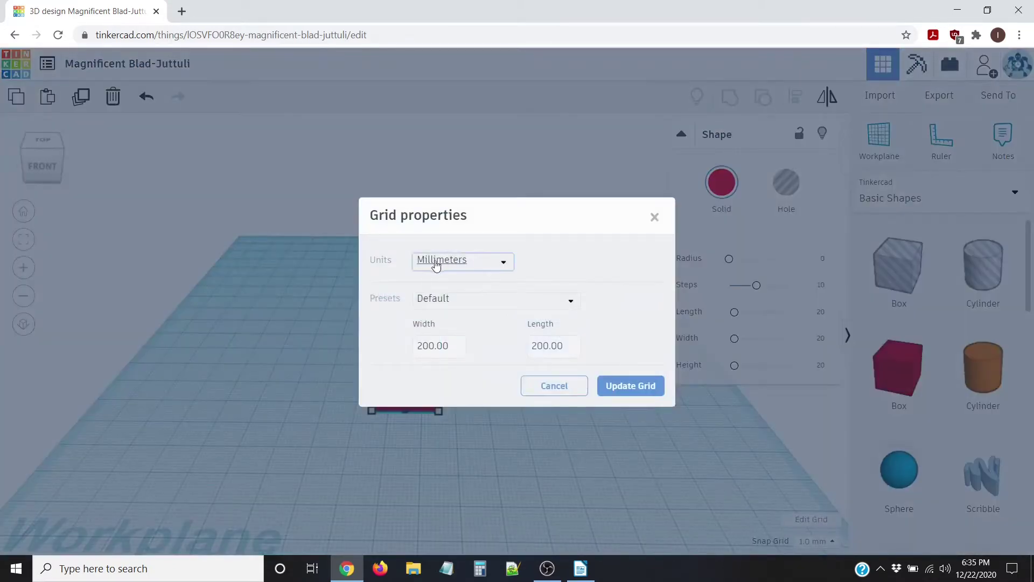
click(437, 264)
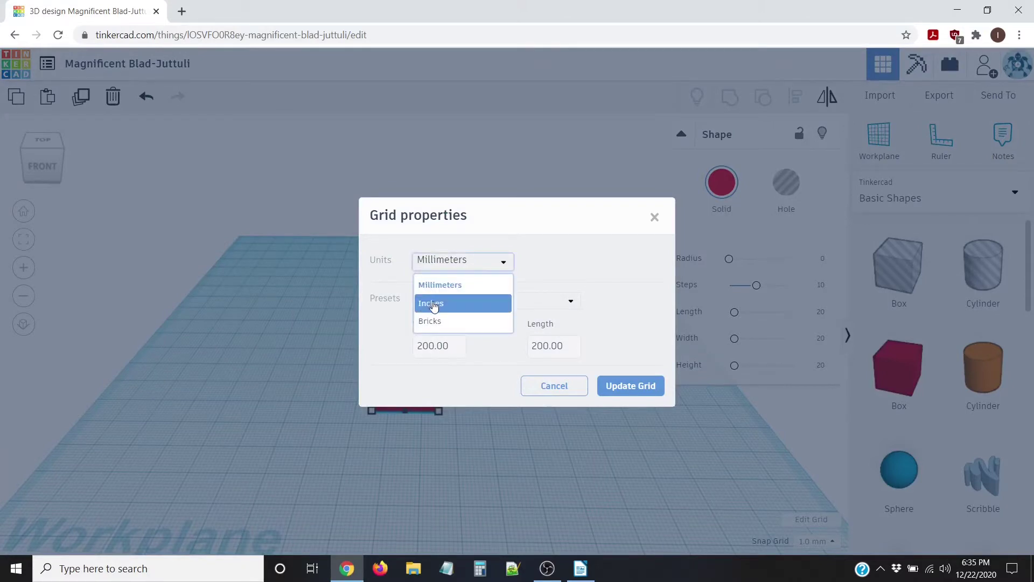
click(558, 268)
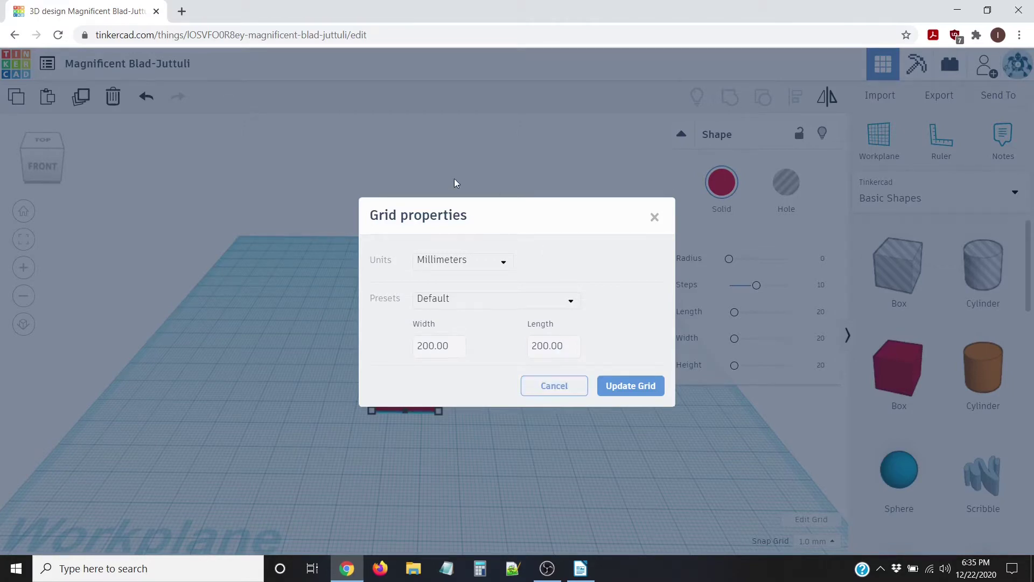
click(554, 389)
Step: Select the red box and set its left-to-right dimension to 70 mm
right_drag(506, 390, 514, 387)
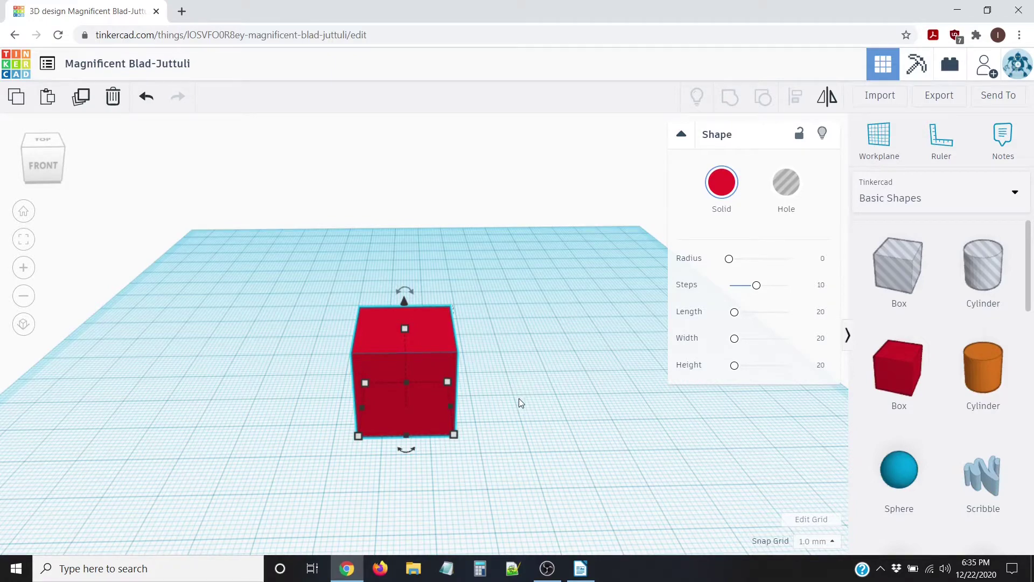
scroll(554, 489, down, 2)
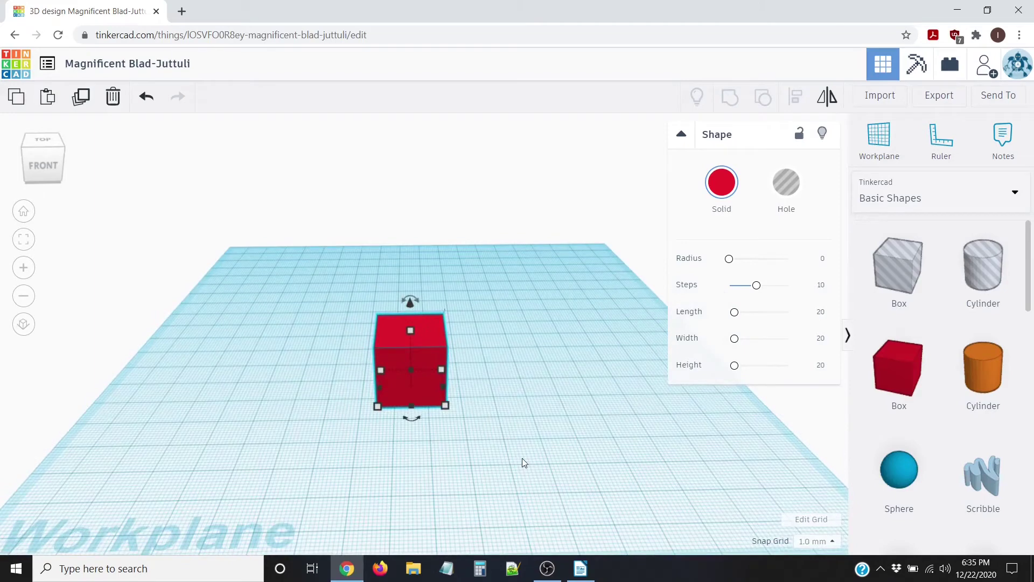
scroll(522, 459, up, 2)
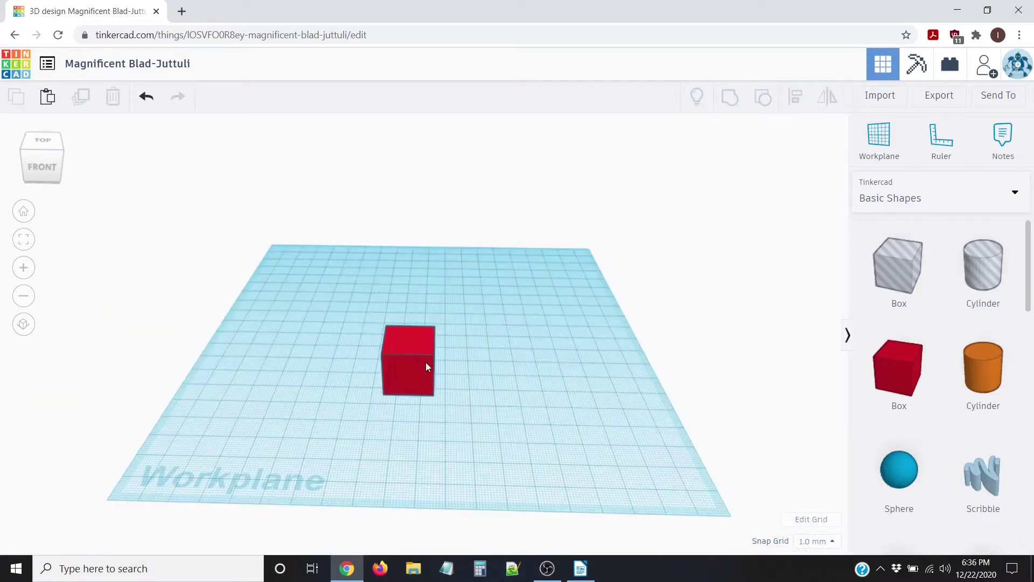
mouse_move(440, 368)
right_down()
mouse_move(455, 372)
mouse_move(445, 367)
right_up()
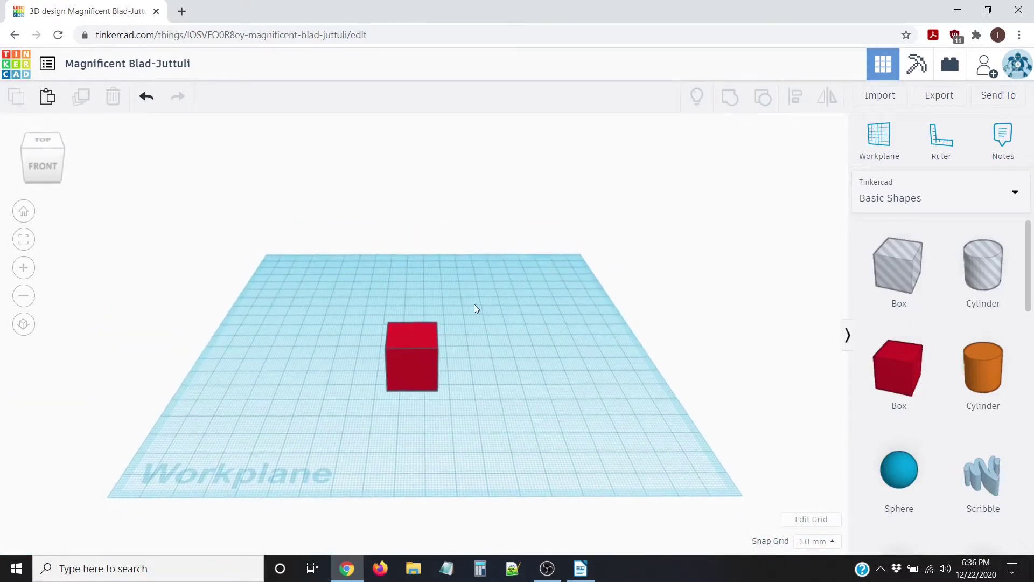
scroll(300, 516, up, 3)
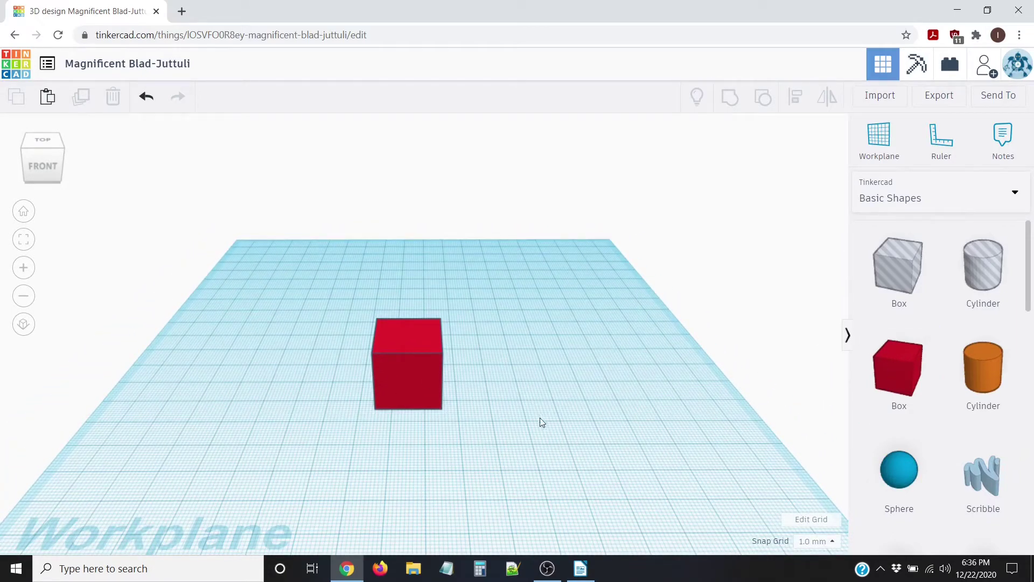
click(412, 356)
scroll(503, 366, up, 2)
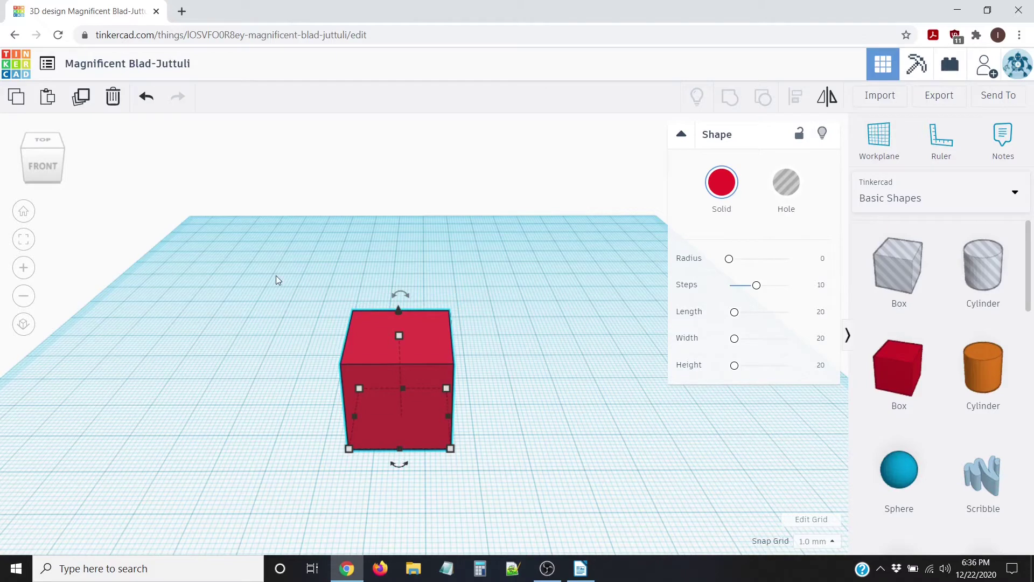
mouse_move(451, 450)
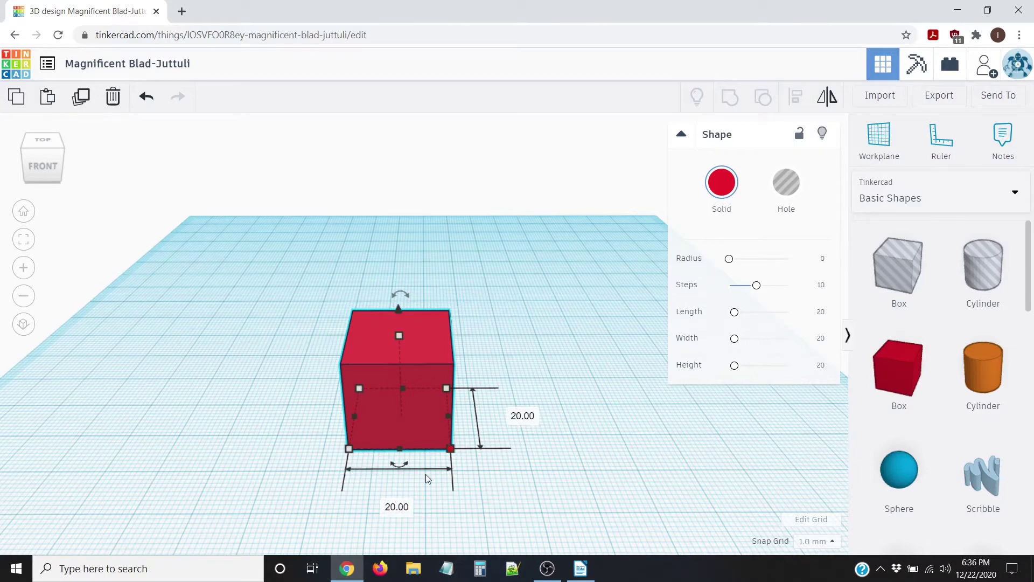
click(399, 506)
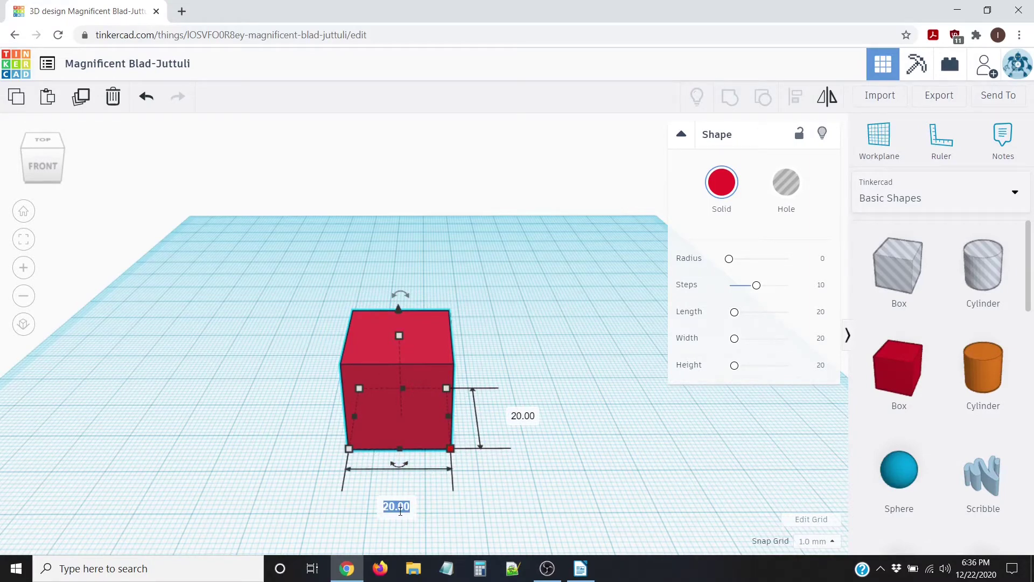
text(70)
key(Return)
Step: Move the widened box toward the left of the workplane and set its front-to-back dimension to 30 mm
drag(590, 373, 518, 379)
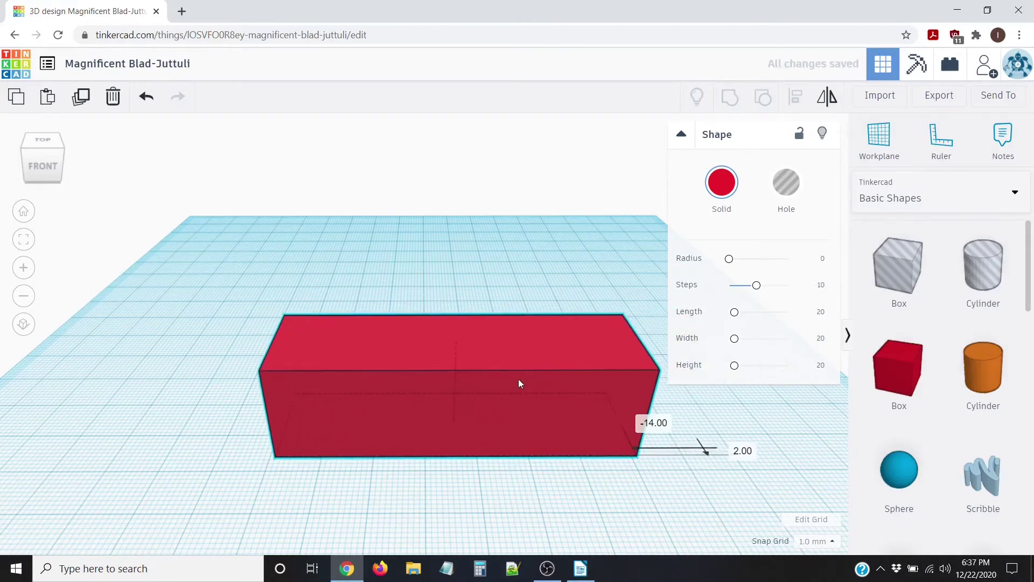
drag(591, 383, 455, 371)
right_drag(577, 485, 571, 431)
mouse_move(503, 451)
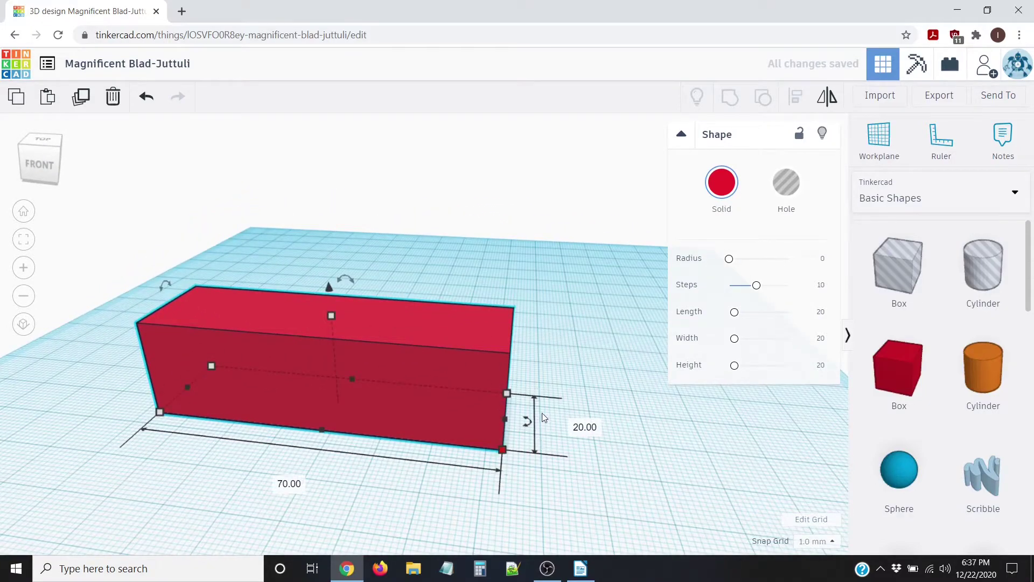
click(580, 427)
text(30)
key(Return)
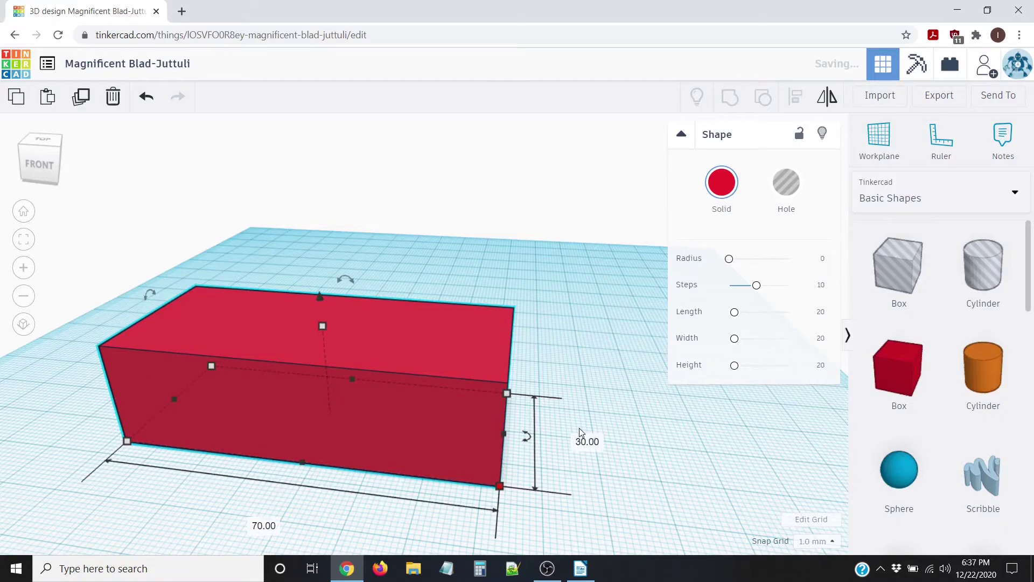
Step: Set the red box's height to 10 mm
right_drag(669, 472, 710, 455)
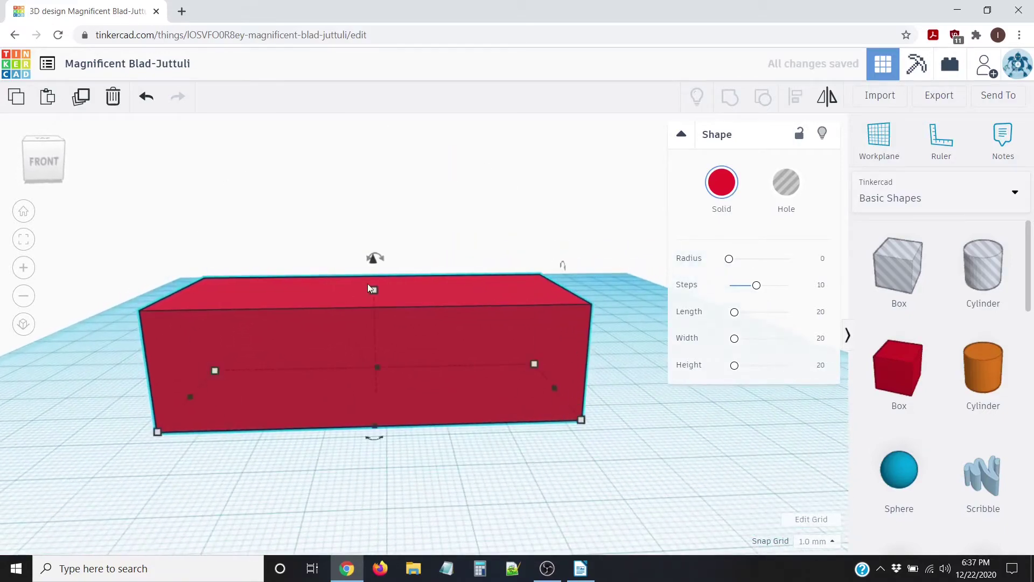
mouse_move(374, 291)
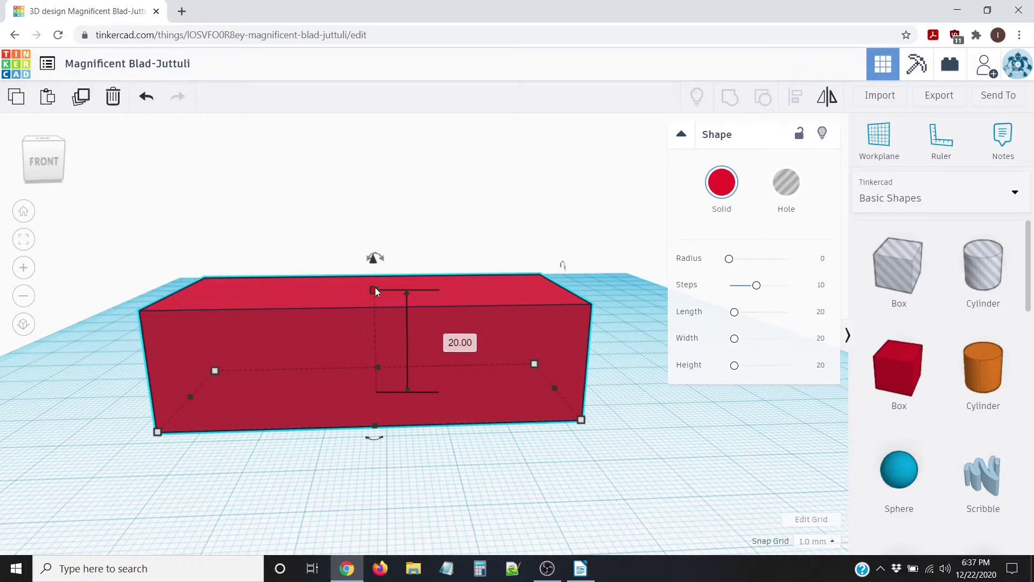
click(459, 343)
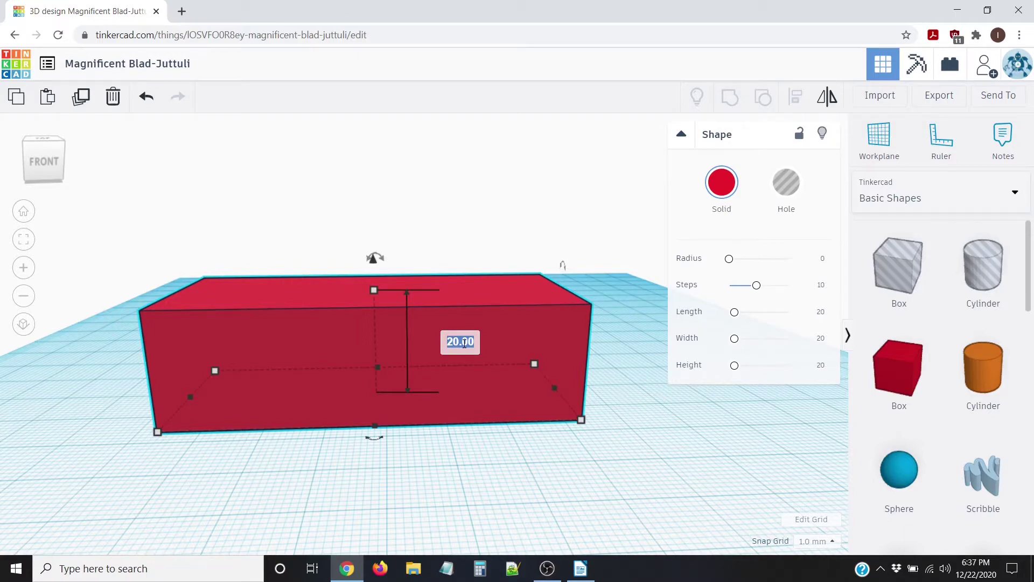
text(10)
key(Return)
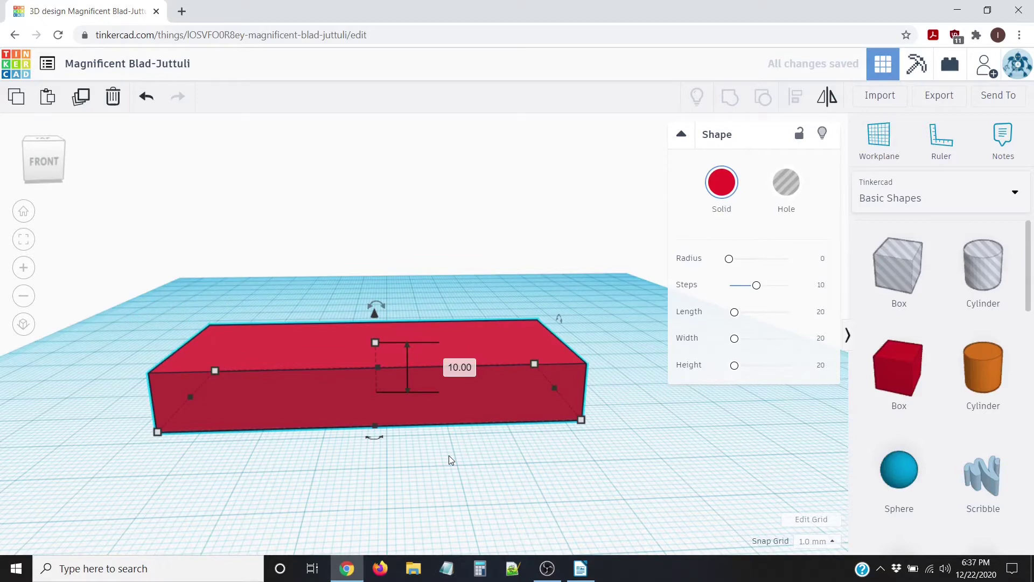
Step: Duplicate the flat red box in place and view it from above
right_drag(448, 456, 437, 464)
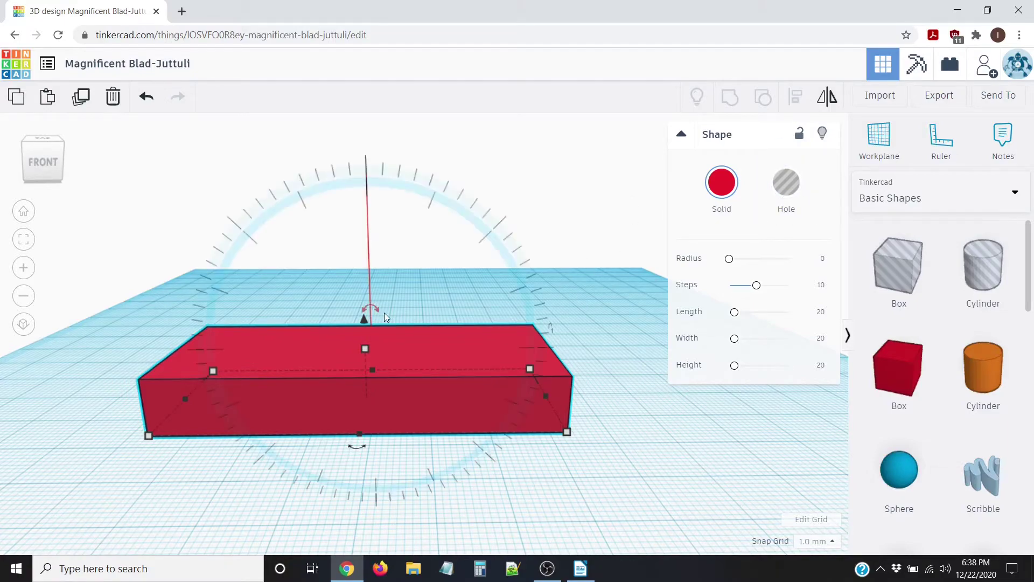
scroll(384, 313, down, 3)
right_drag(423, 346, 409, 389)
right_drag(485, 419, 245, 383)
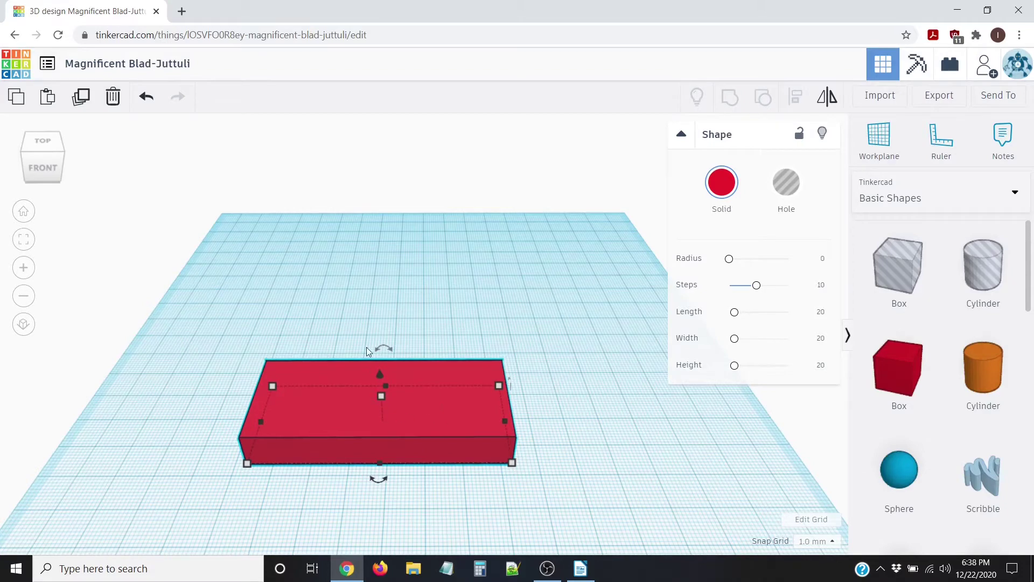
click(81, 97)
right_drag(549, 392, 550, 428)
right_drag(510, 369, 533, 328)
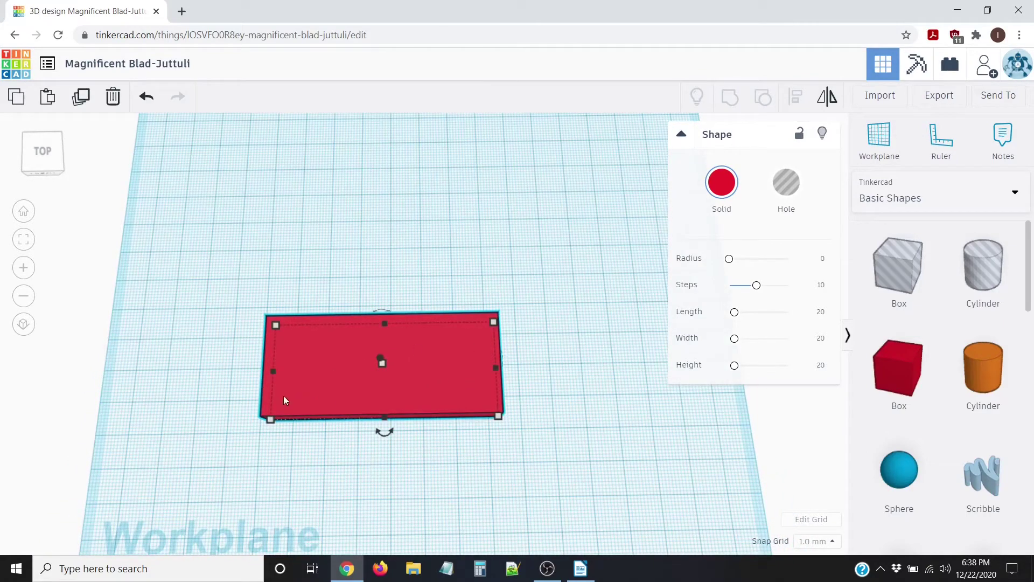
Step: Move the duplicated red box to the right so that it only partly overlaps the original
click(301, 327)
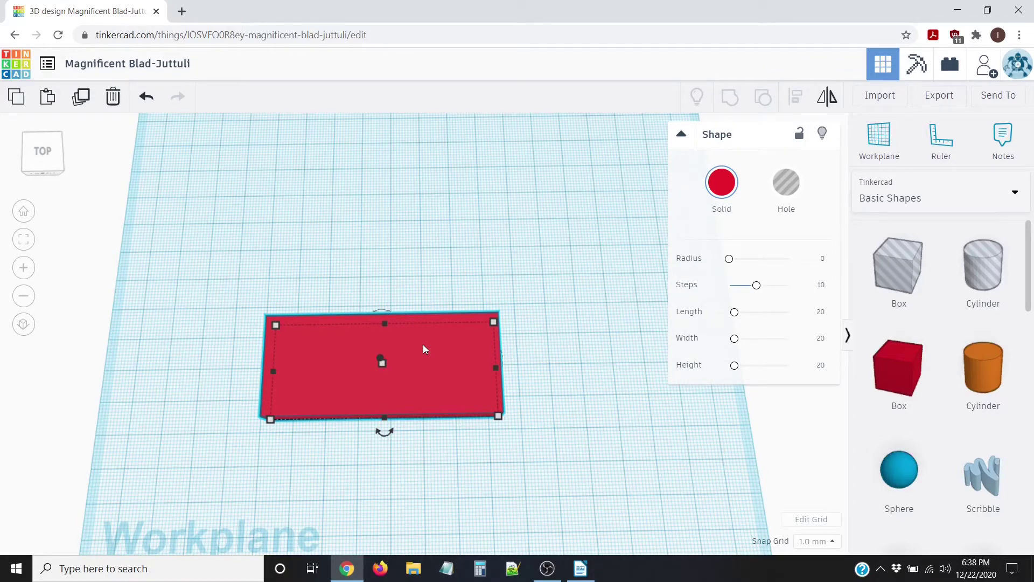
key(Right)
key(Right)
key(Right)
key(Right)
key(Right)
key(Right)
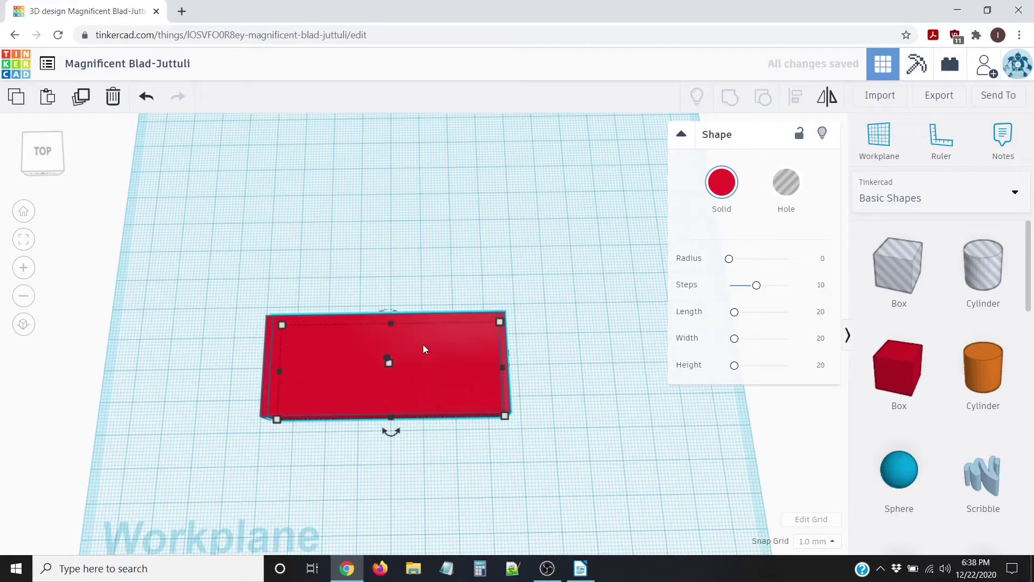
key(Right)
key(Right)
key(Right)
key(Right)
key(Right)
key(Right)
key(Right)
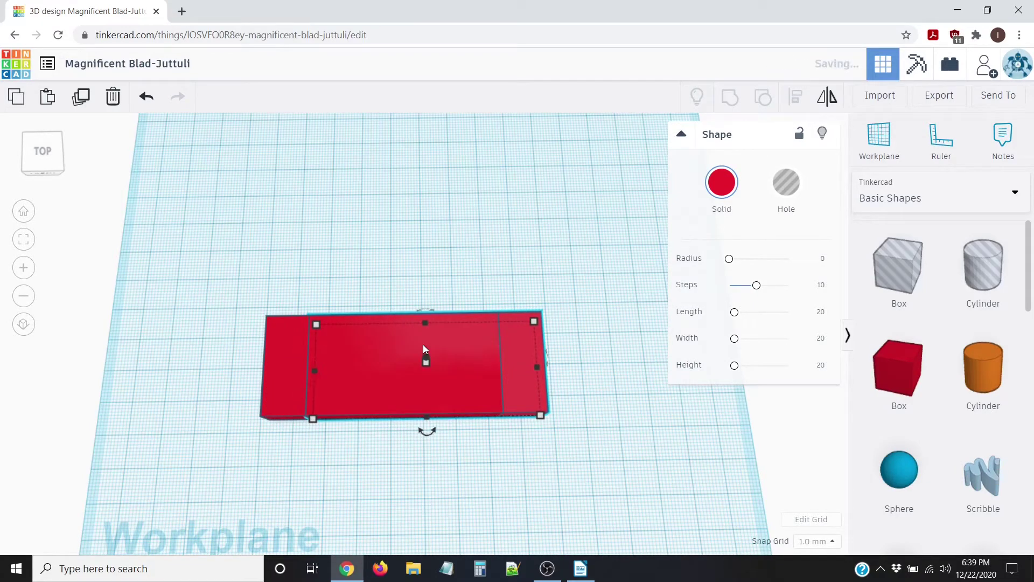
Step: Turn the duplicate into a hole and move it further right until it clears the red box
click(790, 186)
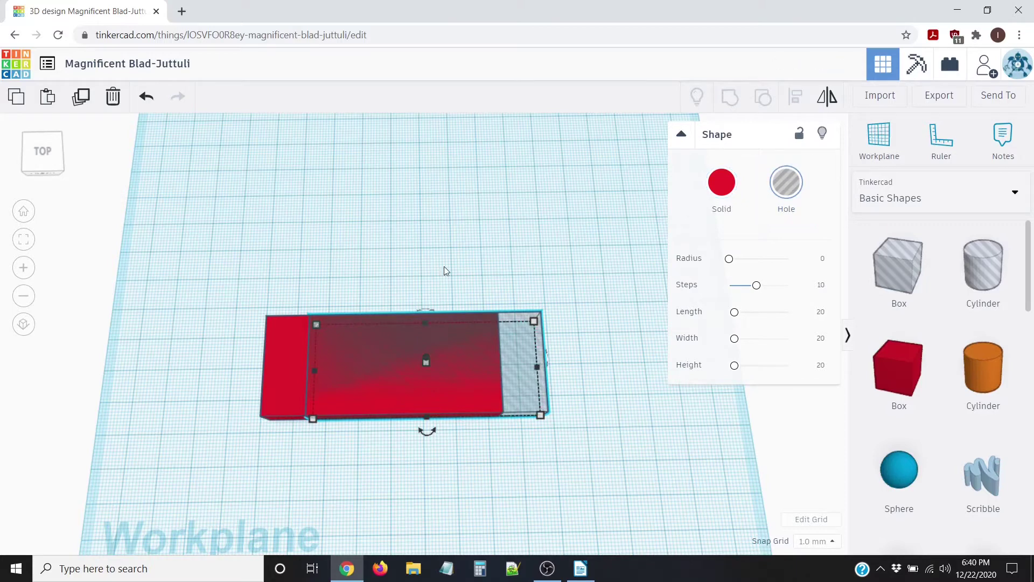
key(Right)
key(Right)
key(Right)
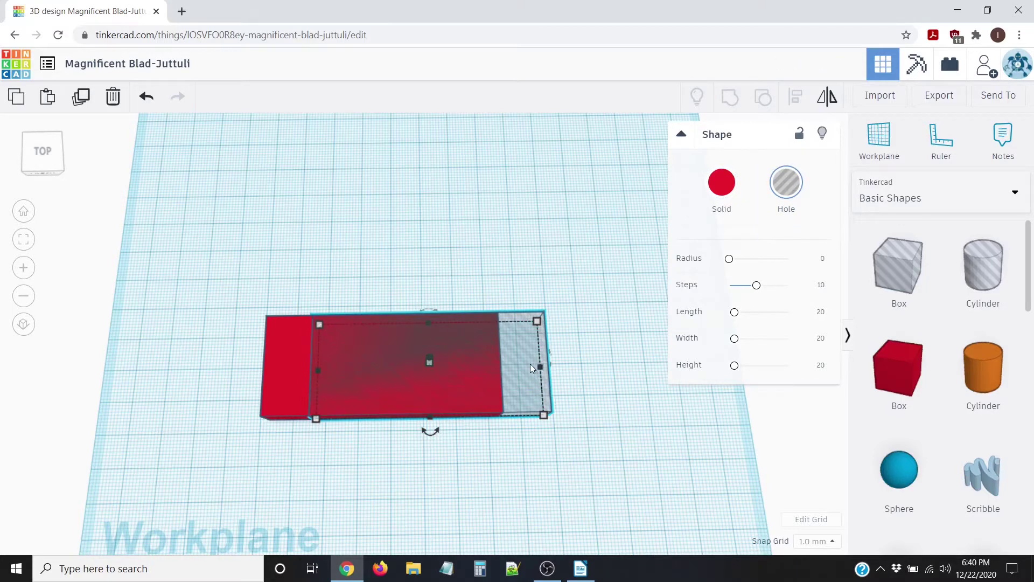
key(Right)
key(Right)
key(Right)
key(Right)
key(Right)
key(Right)
key(Right)
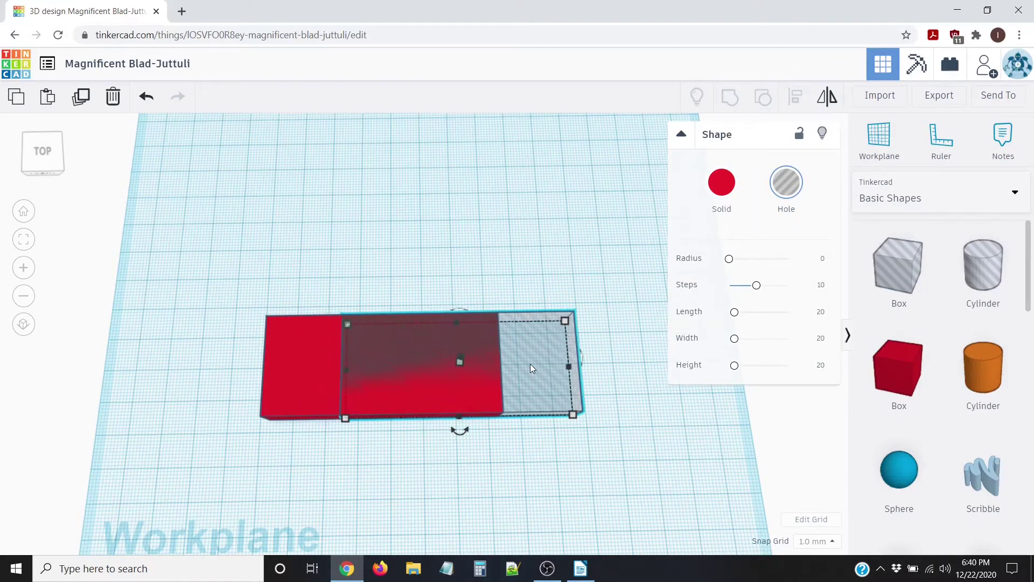
key(Right)
key(Right)
key(Right)
key(Right)
key(Right)
key(Right)
key(Right)
key(Right)
key(Right)
key(Right)
key(Right)
key(Right)
key(Right)
key(Right)
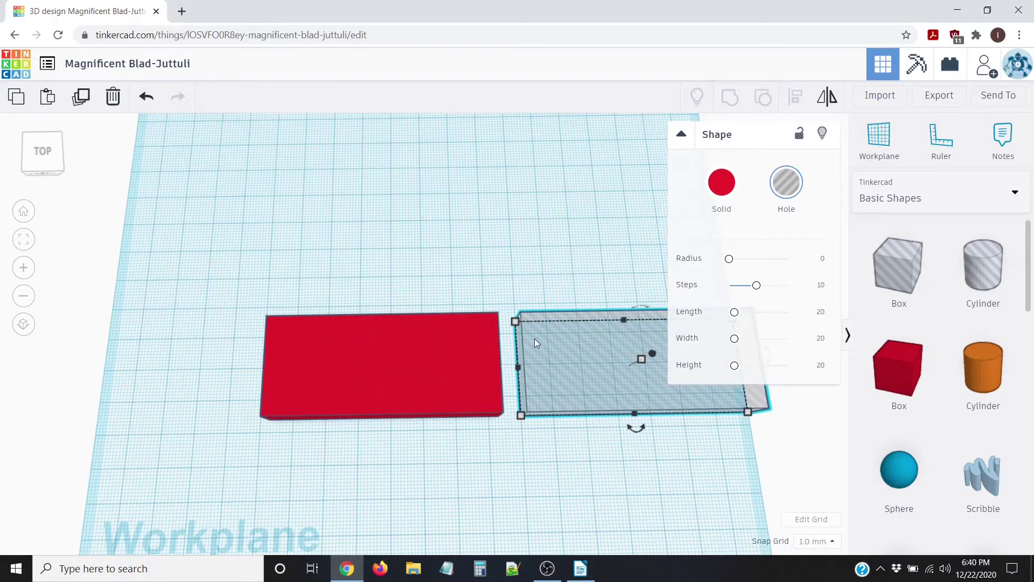
Step: Round the solid red box by setting its radius to 5
click(384, 360)
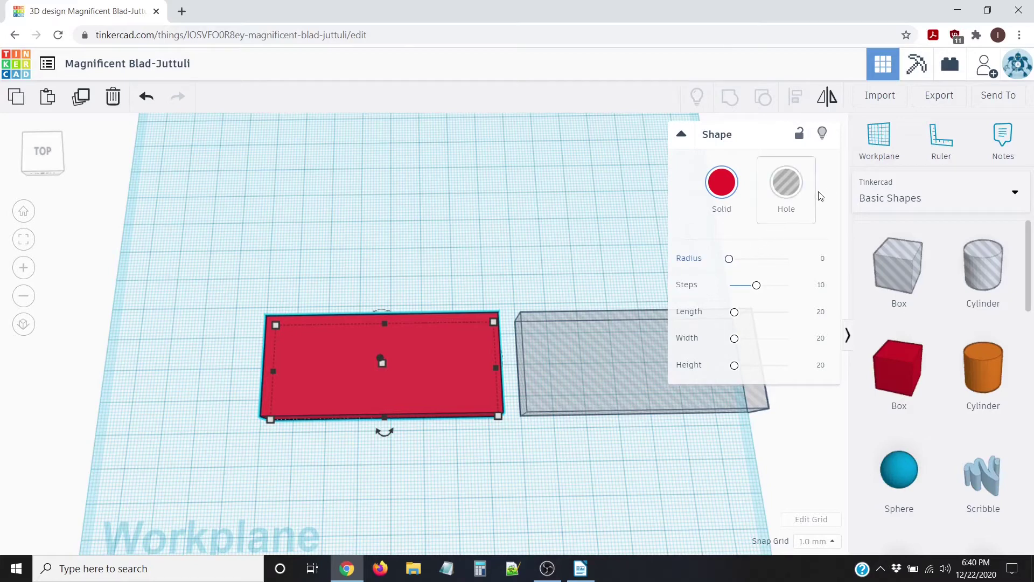
click(824, 259)
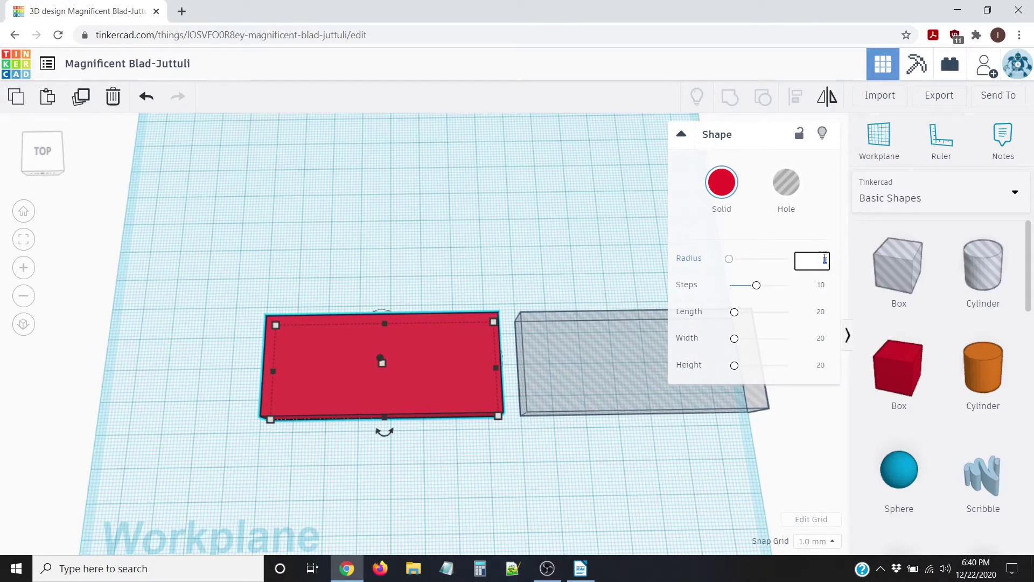
text(5)
key(Return)
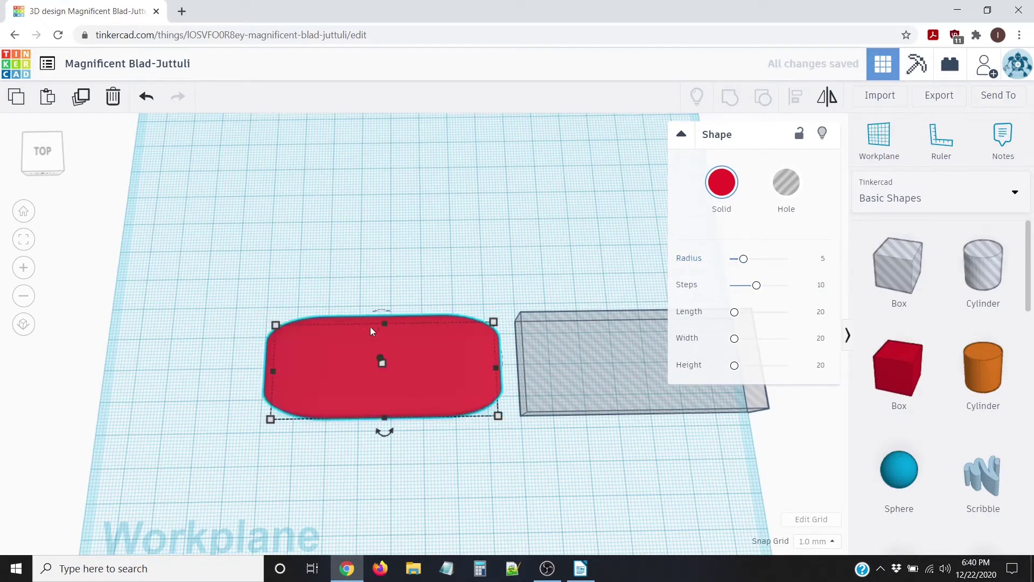
click(271, 419)
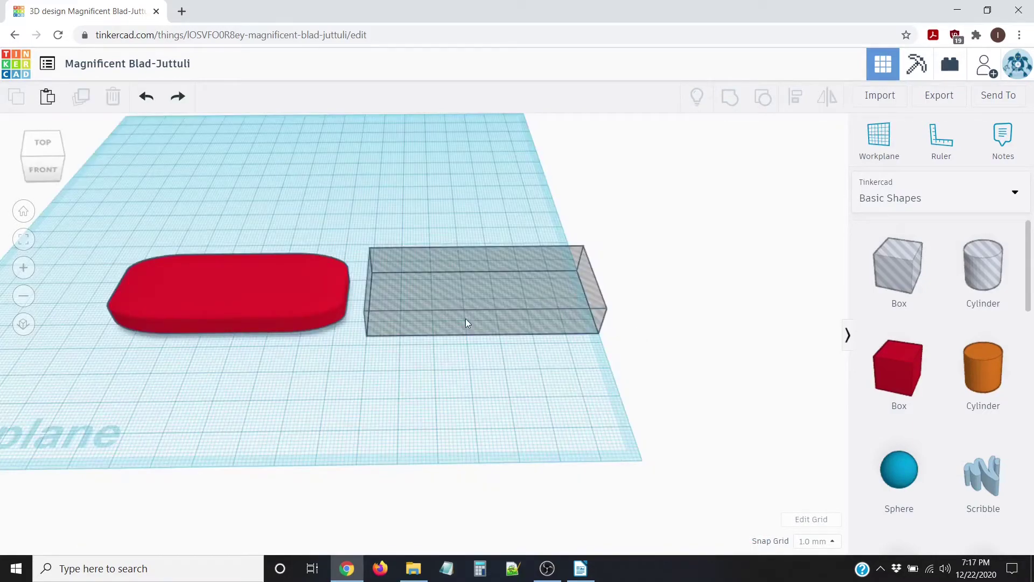
Step: Round the hole box by setting its radius to 3
scroll(425, 317, up, 2)
scroll(482, 285, down, 2)
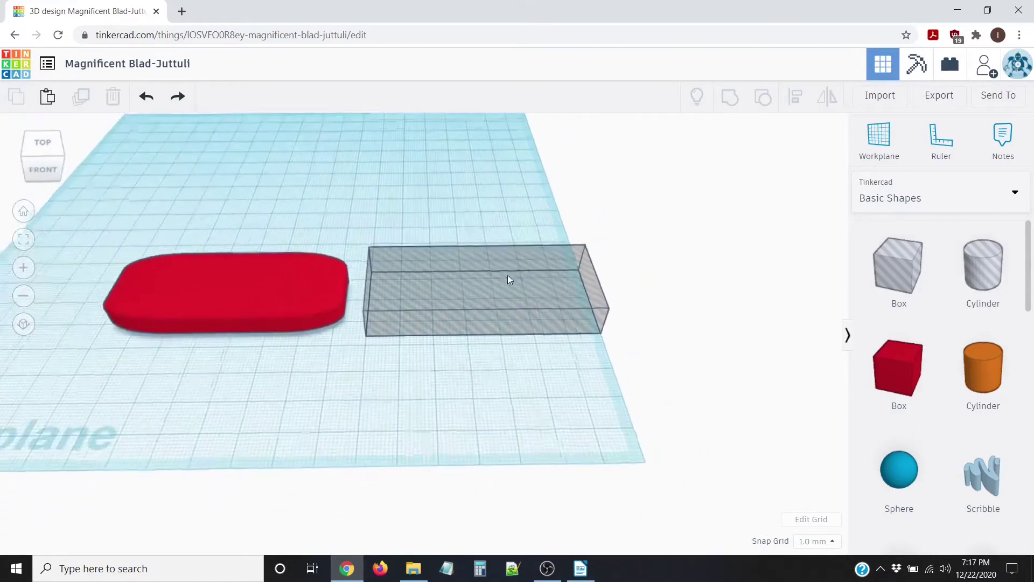
click(482, 294)
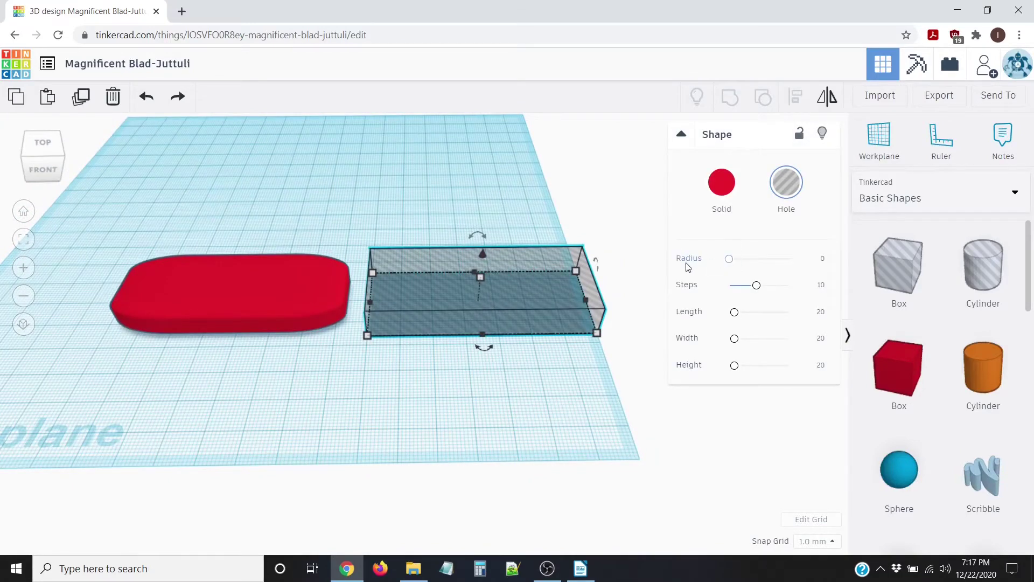
click(824, 259)
text(3)
key(Return)
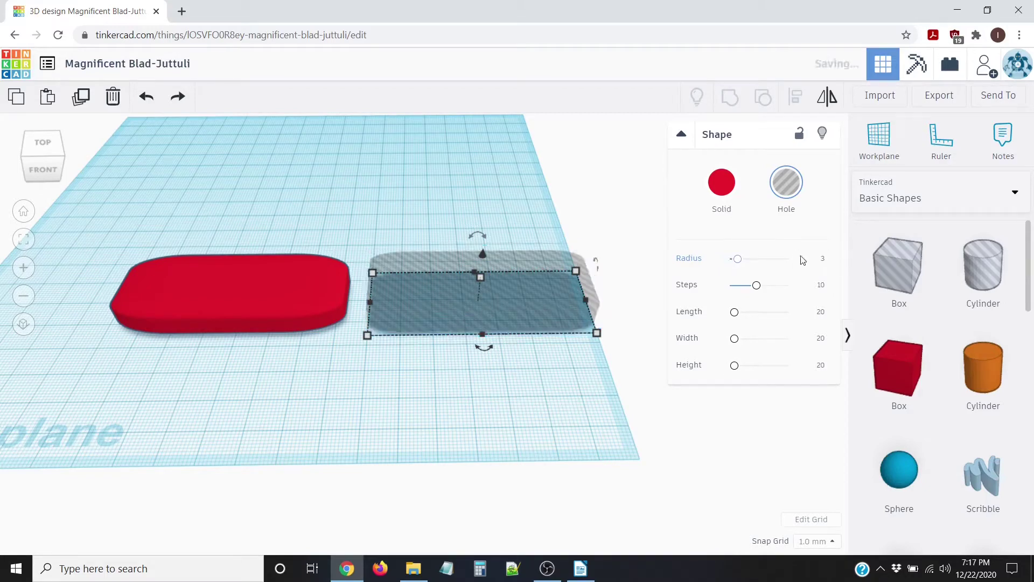
Step: Resize the hole box to 60 mm left to right and 20 mm front to back
click(541, 352)
click(584, 319)
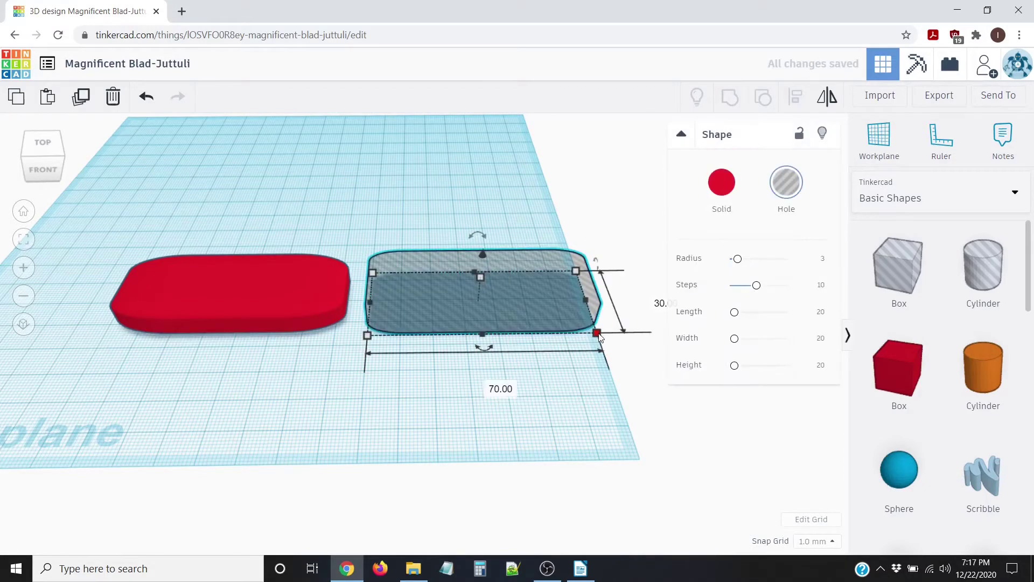
click(486, 384)
text(60)
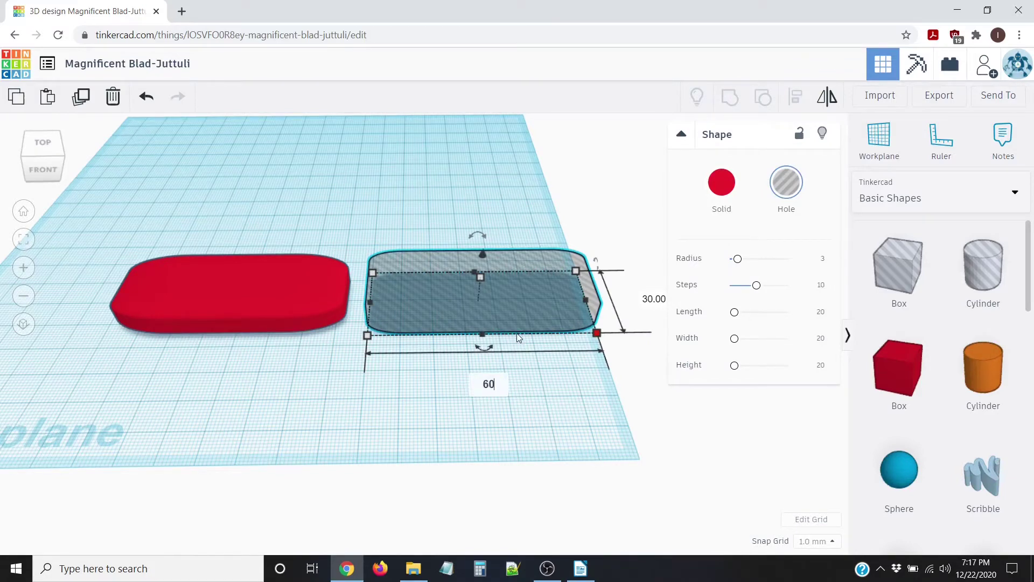
key(Return)
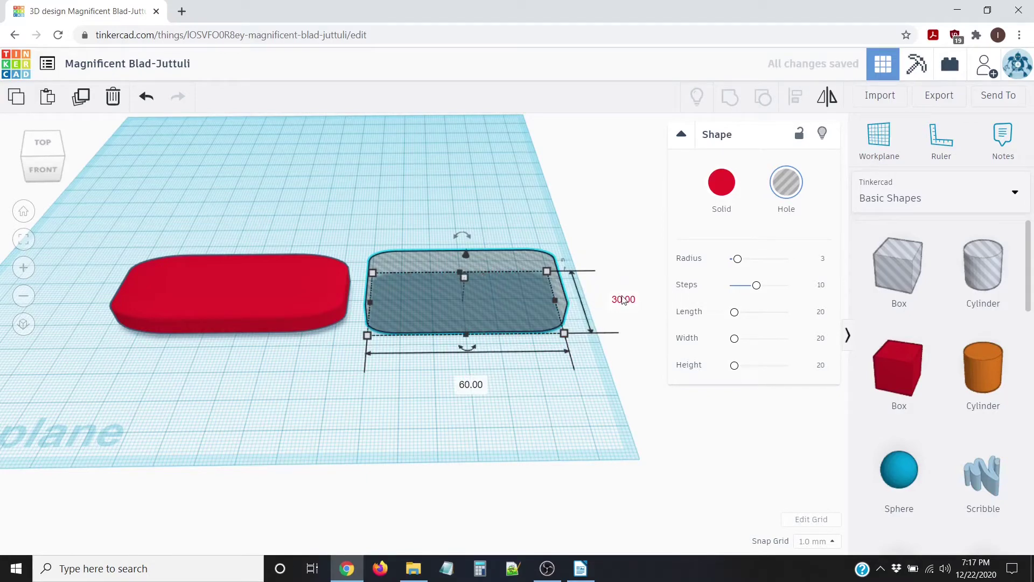
click(625, 300)
text(20)
key(Return)
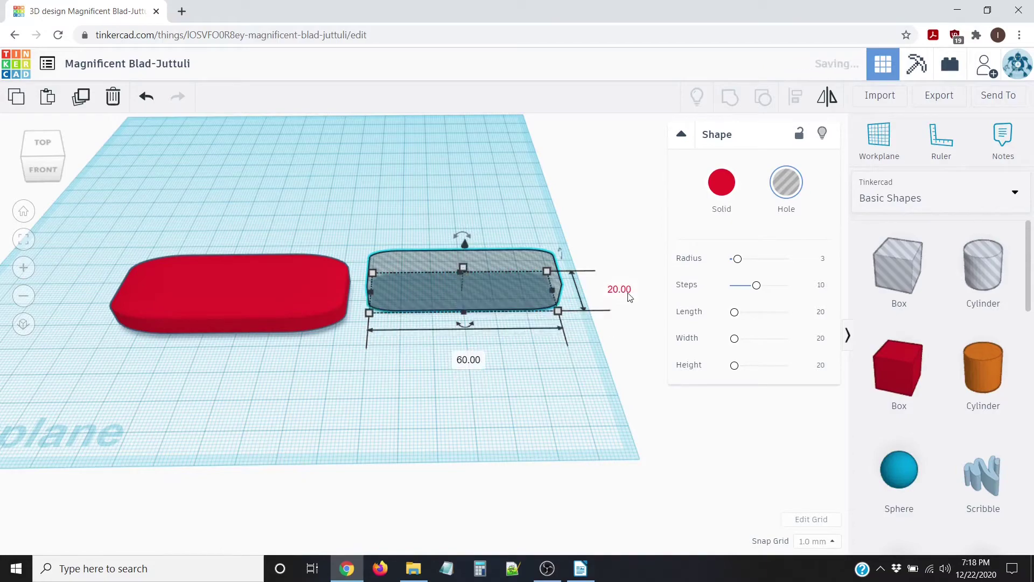
Step: Select both shapes and align them so that the hole box is centred on the red box in both horizontal directions
right_drag(486, 261, 489, 440)
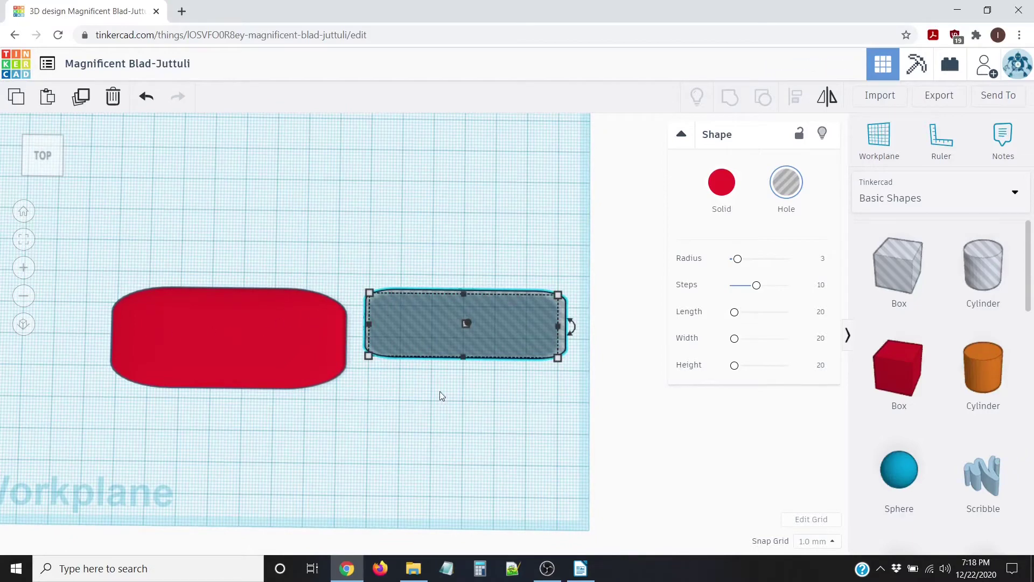
right_drag(203, 433, 460, 320)
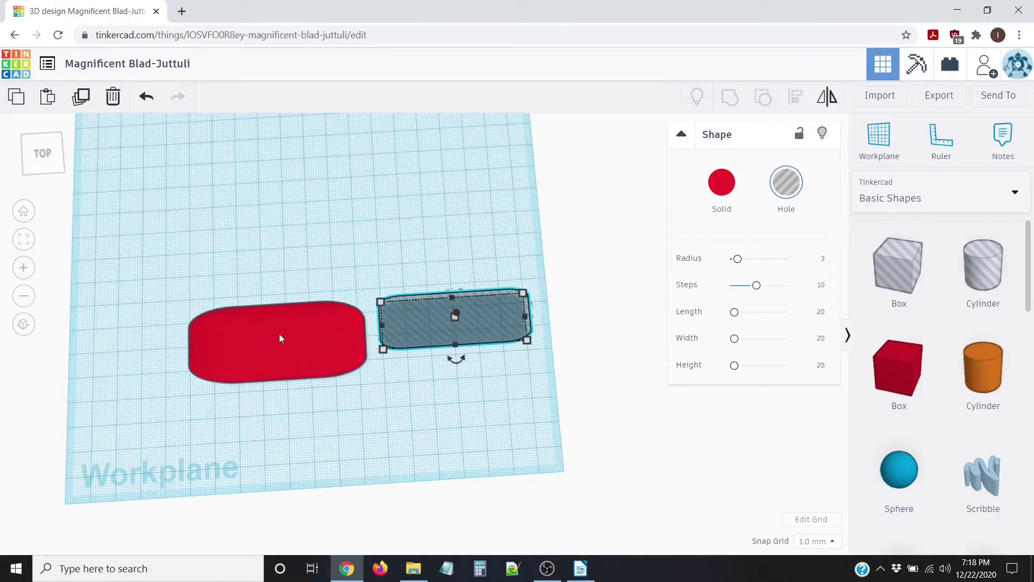
right_drag(266, 344, 328, 415)
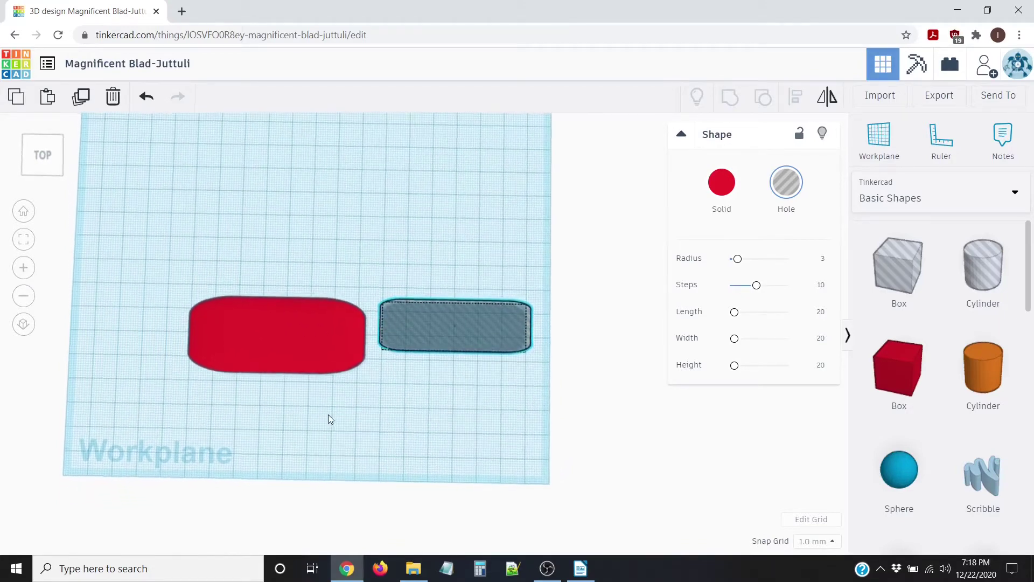
drag(145, 256, 577, 440)
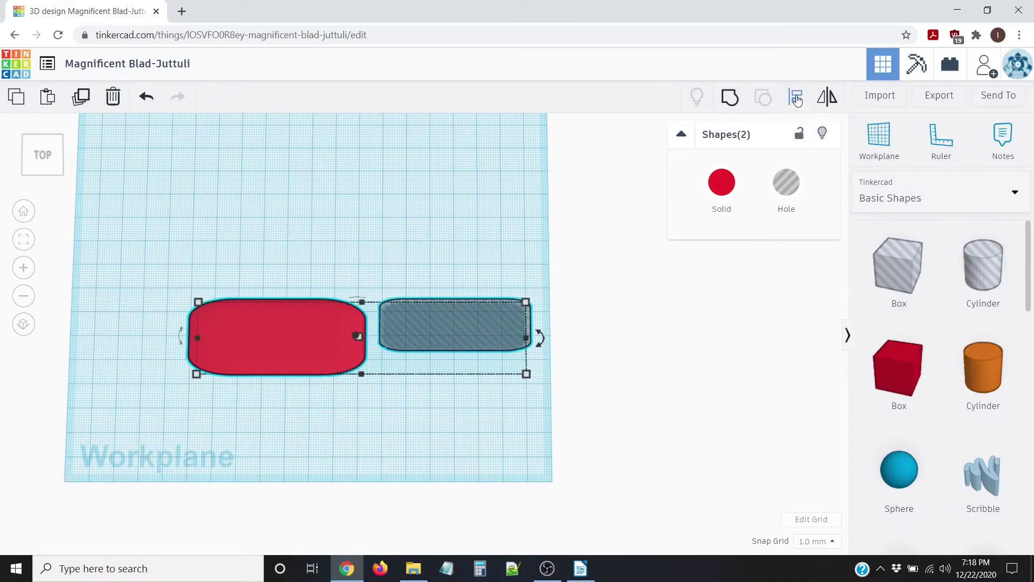
click(796, 99)
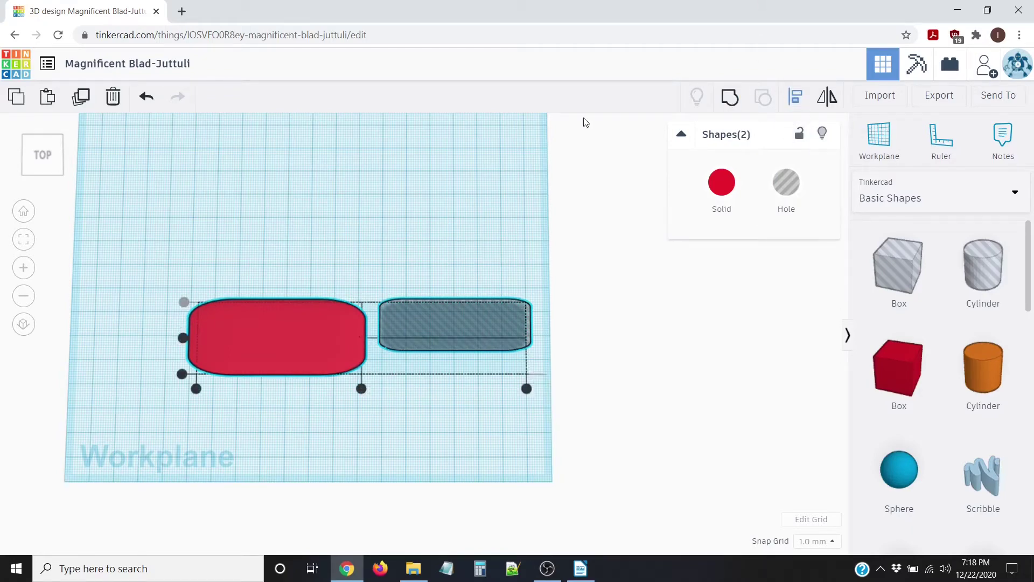
click(182, 338)
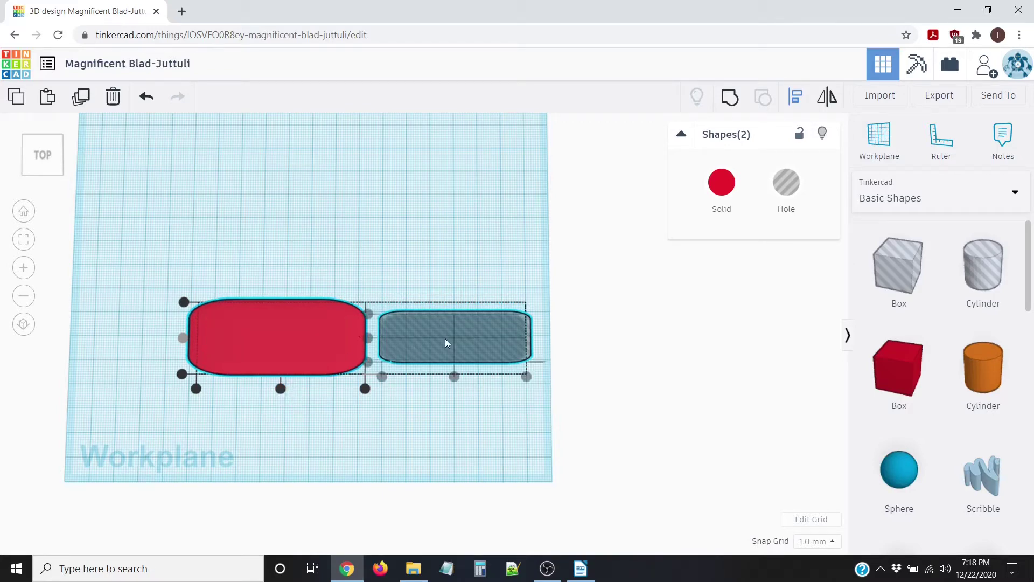
click(280, 389)
right_drag(316, 437, 247, 318)
scroll(247, 315, up, 5)
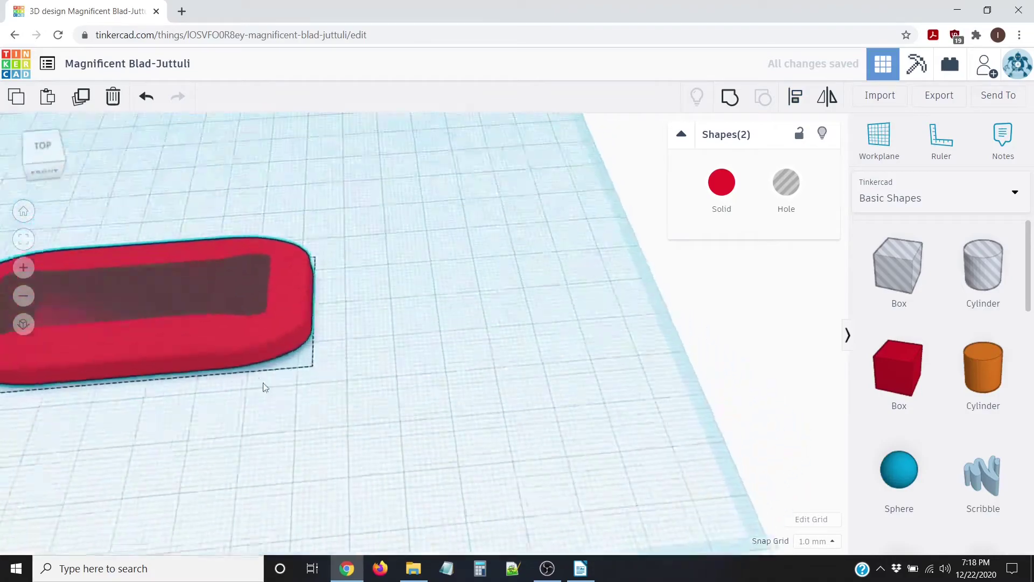
right_drag(263, 383, 351, 428)
middle_drag(409, 376, 695, 346)
right_drag(592, 399, 550, 399)
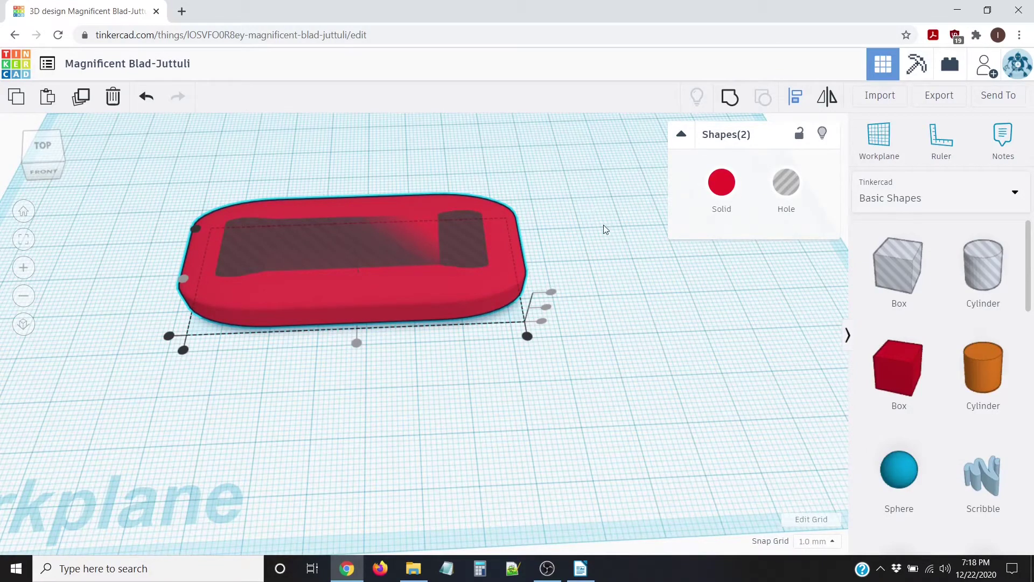
click(598, 208)
Step: Select only the hole box and set its left-to-right dimension to 65 mm
right_drag(598, 208, 512, 363)
click(358, 319)
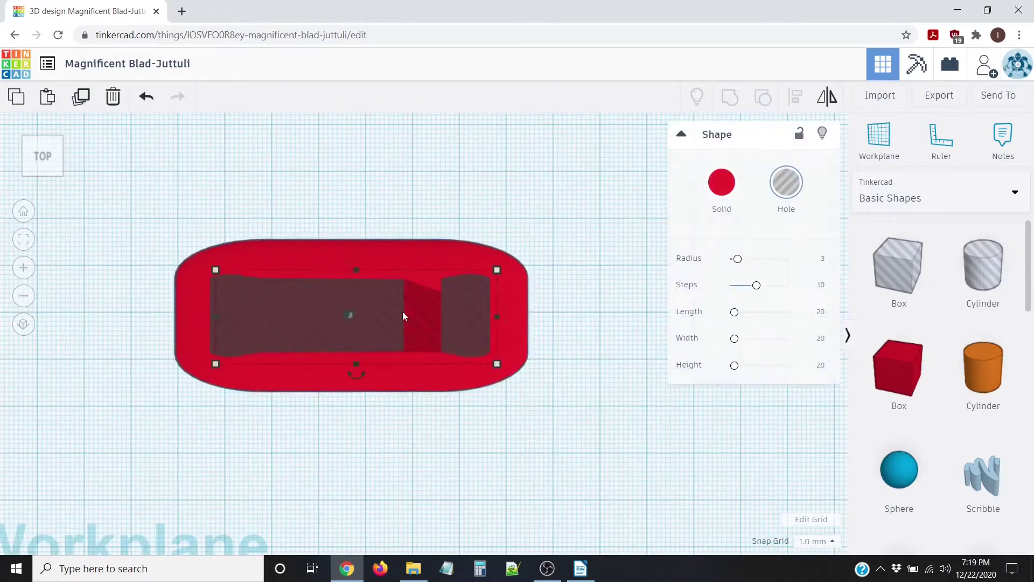
mouse_move(497, 367)
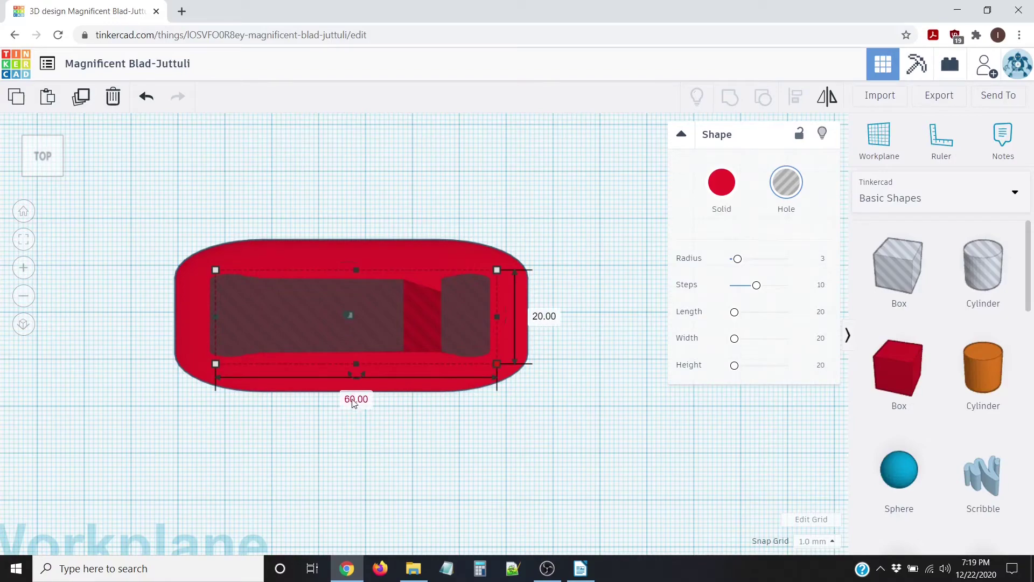
key(f)
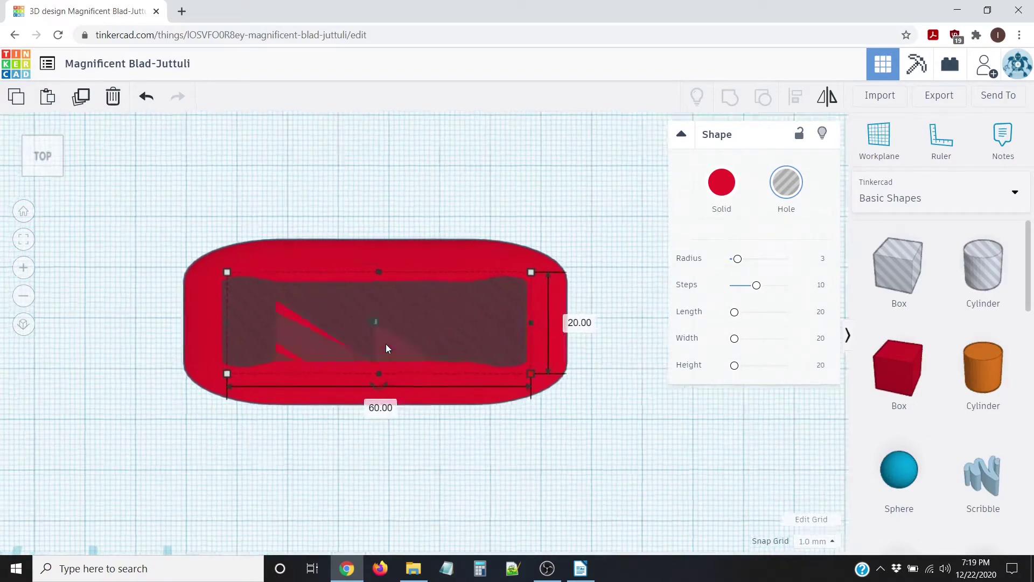
mouse_move(434, 410)
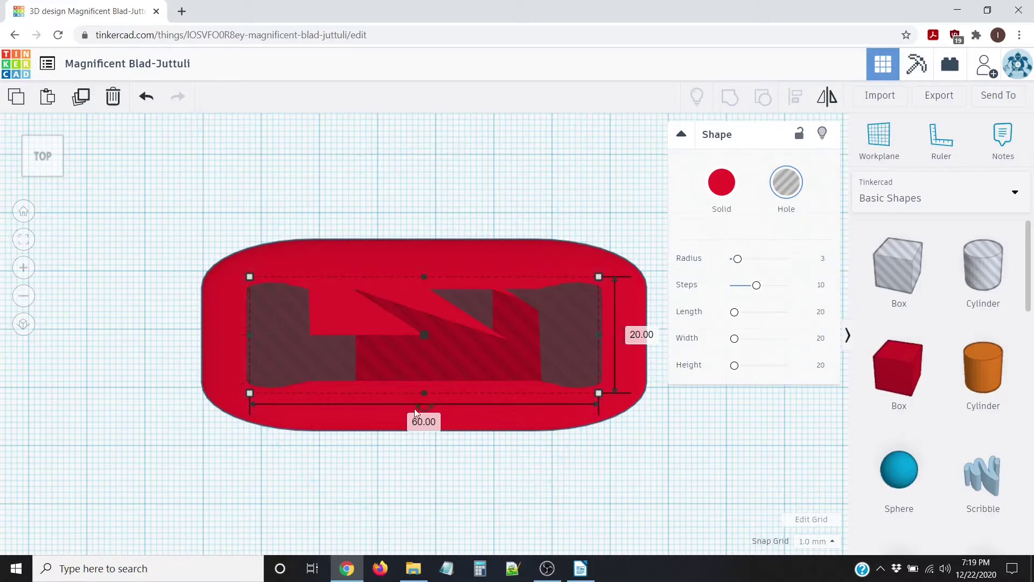
text(65)
key(Return)
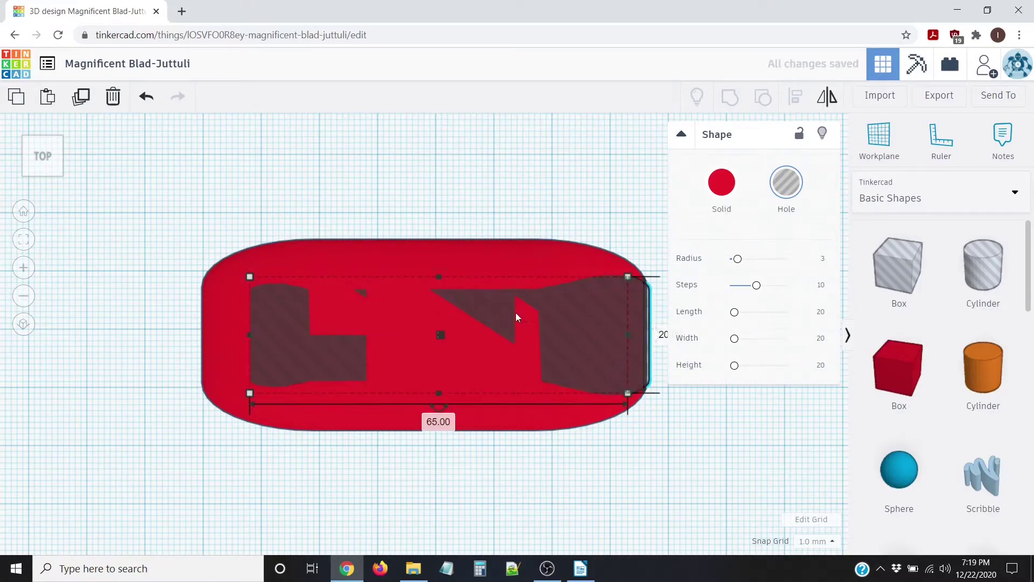
Step: Set the hole box's front-to-back dimension to 25 mm and deselect it
middle_drag(459, 222, 365, 207)
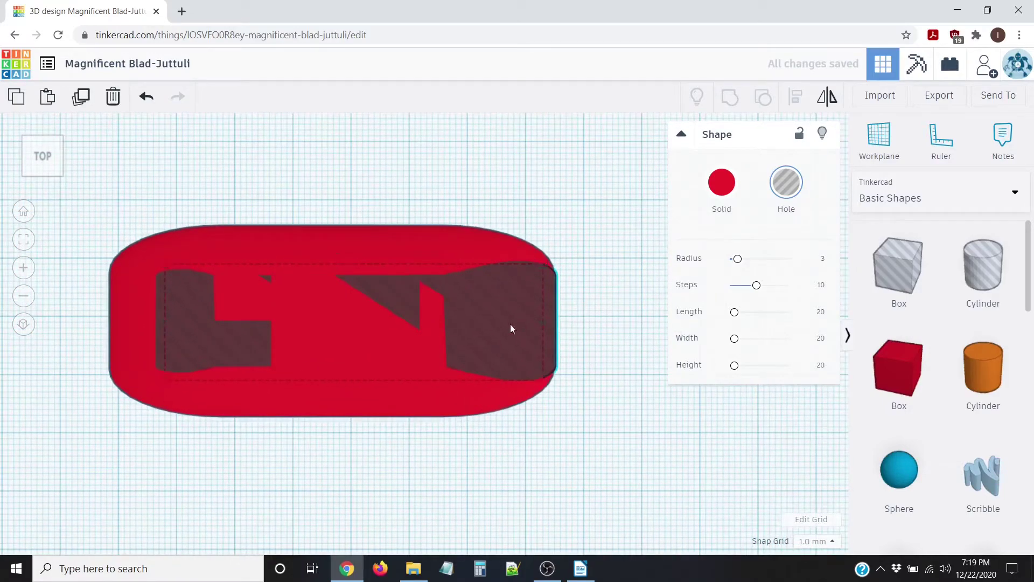
mouse_move(542, 263)
click(591, 322)
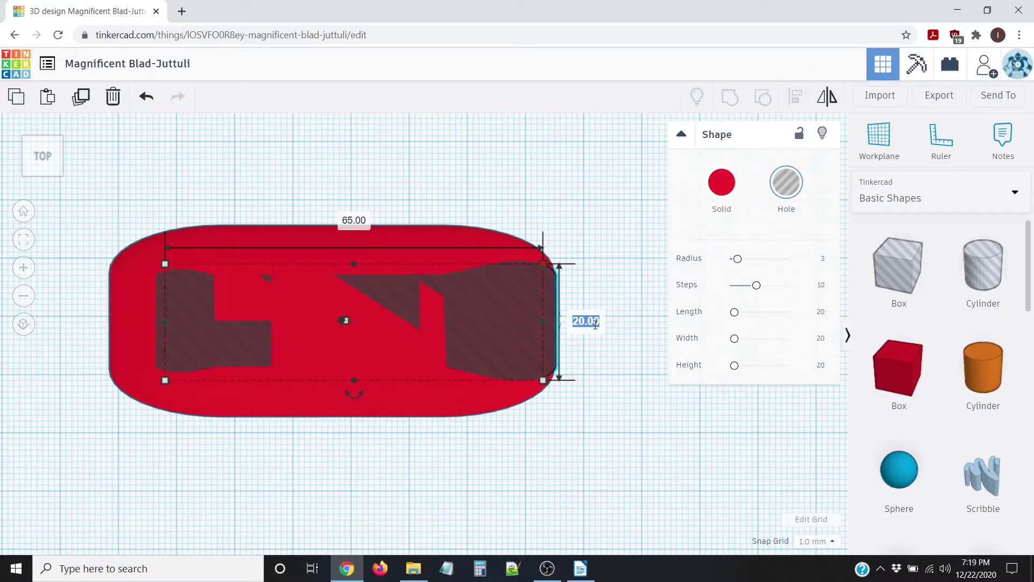
text(25)
key(Return)
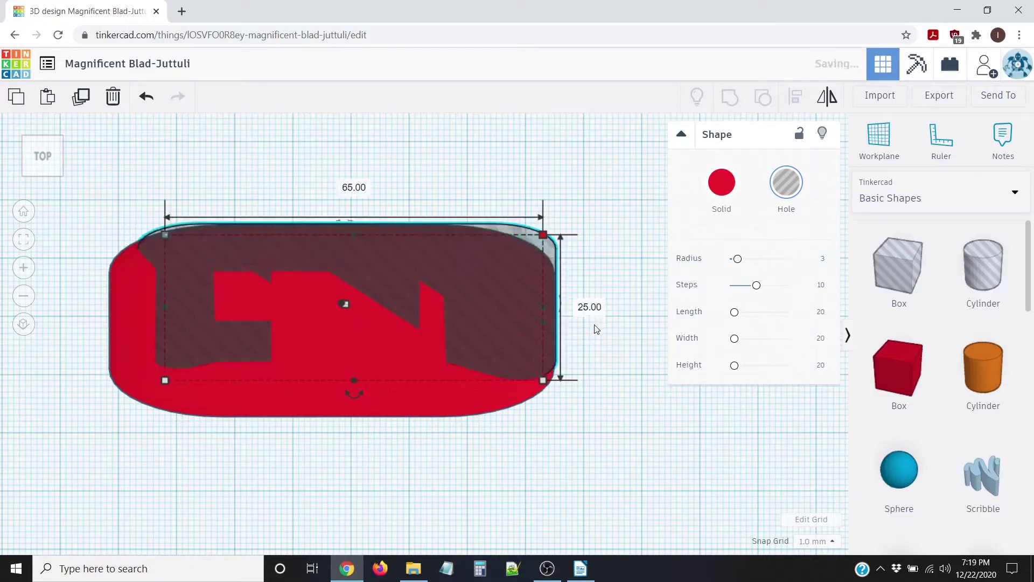
click(600, 437)
right_drag(601, 437, 604, 437)
right_drag(360, 435, 351, 438)
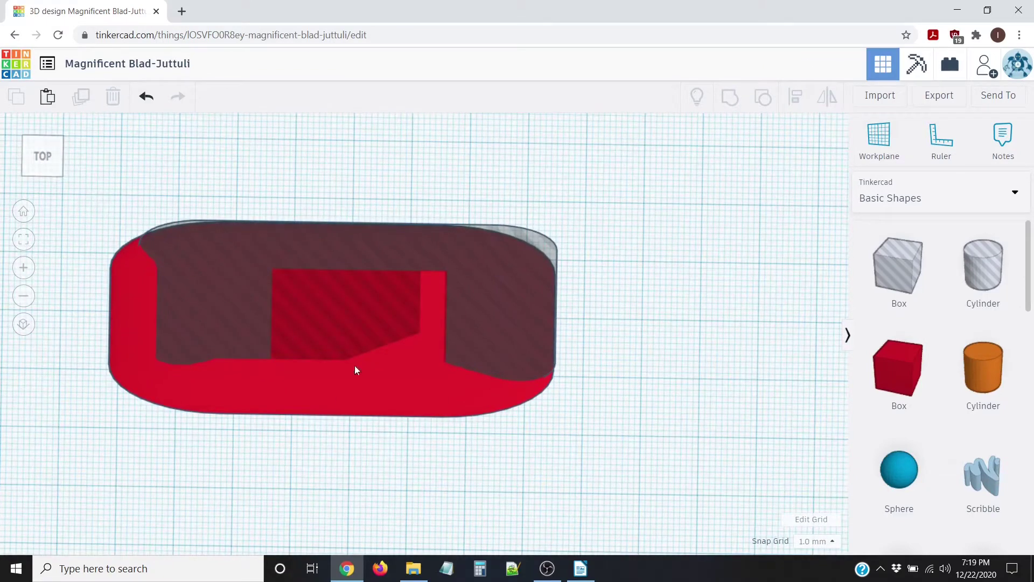
Step: Select both shapes, align the hole box to the centre of the red box in both horizontal directions, and deselect them
drag(105, 185, 733, 492)
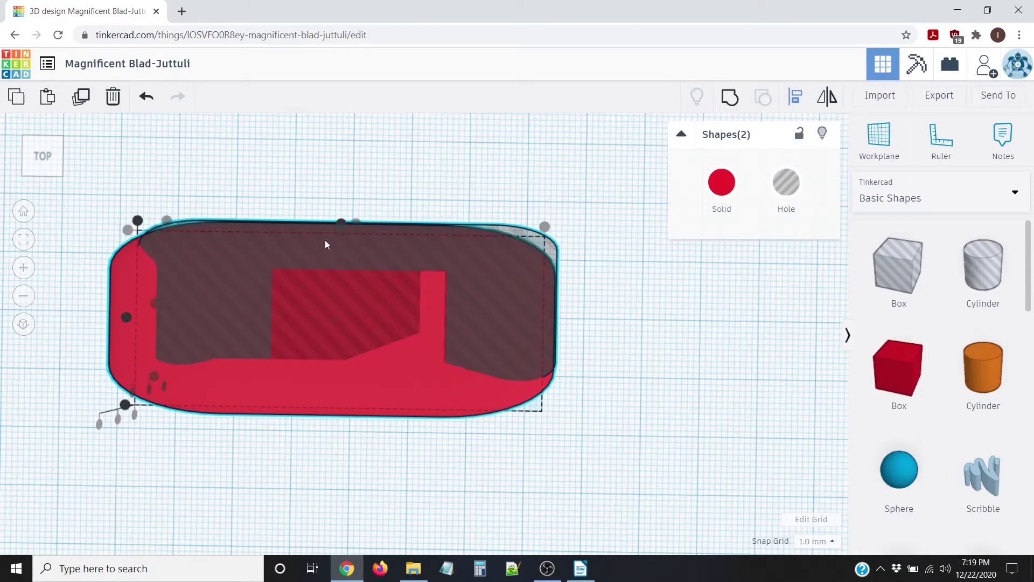
click(341, 223)
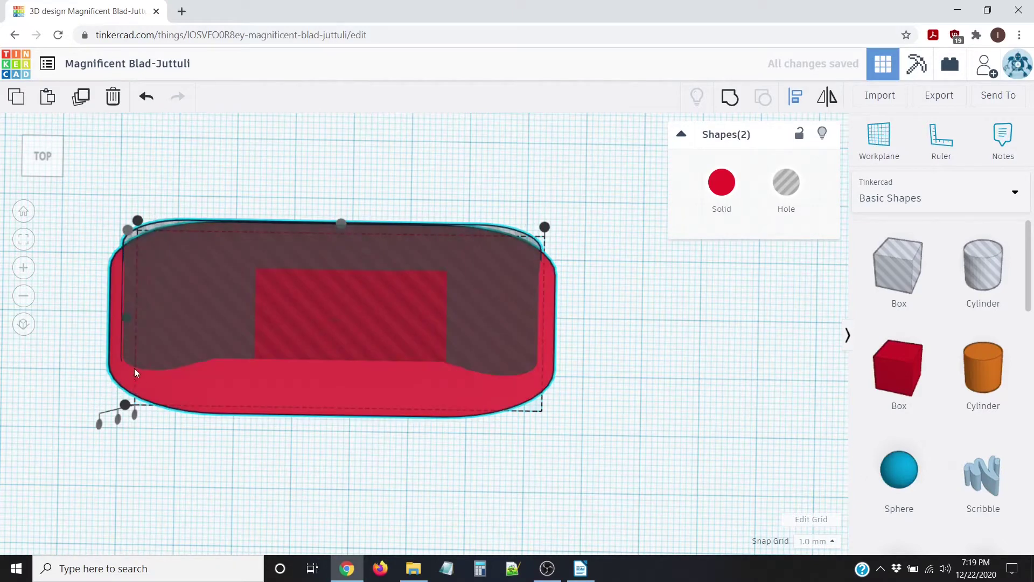
click(126, 319)
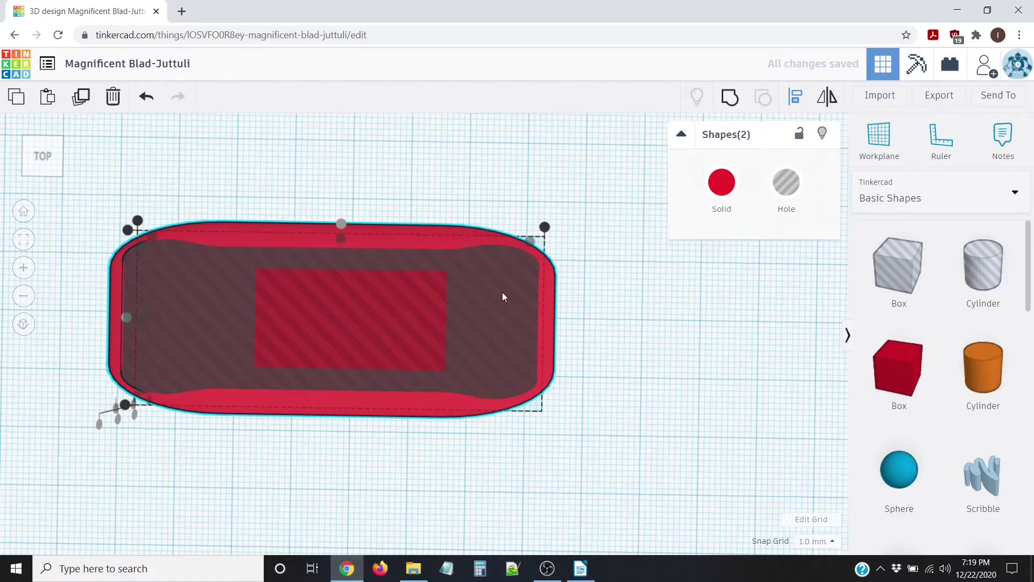
right_drag(482, 315, 249, 303)
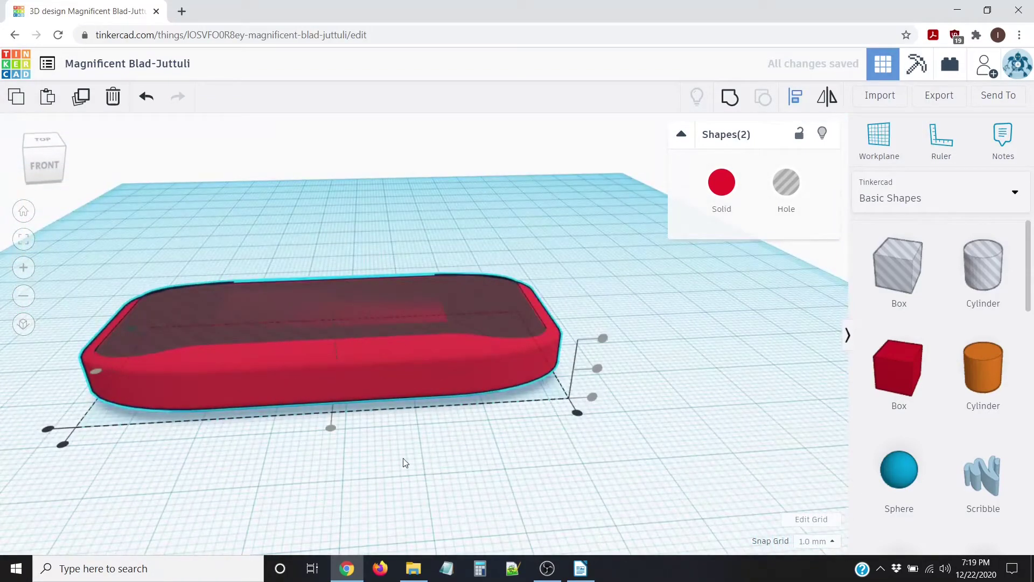
click(403, 439)
Step: Select only the hole box and raise it 3 mm above the workplane so a floor remains in the red box
right_drag(403, 438, 353, 351)
scroll(347, 316, up, 5)
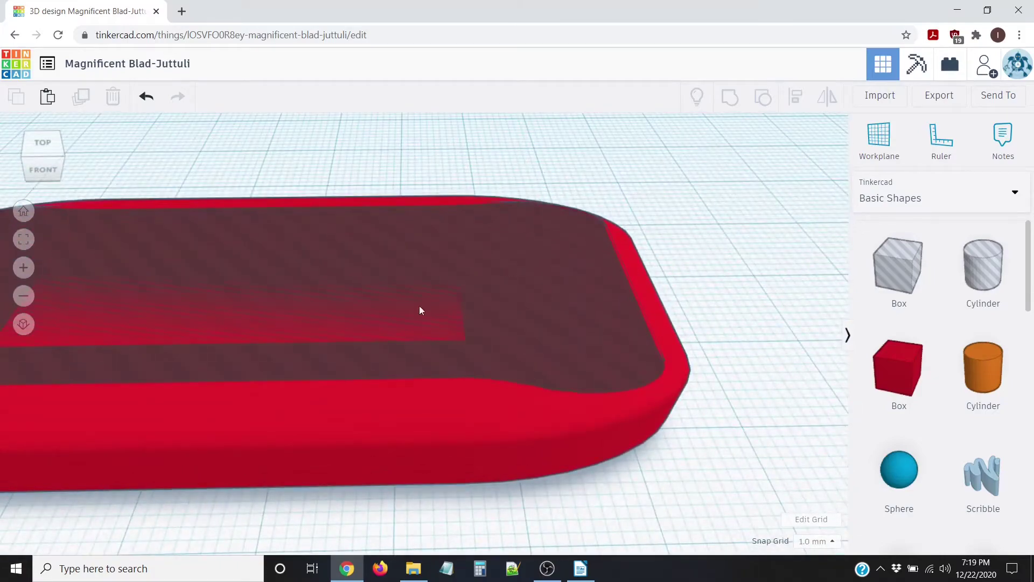
right_drag(407, 454, 242, 300)
click(241, 300)
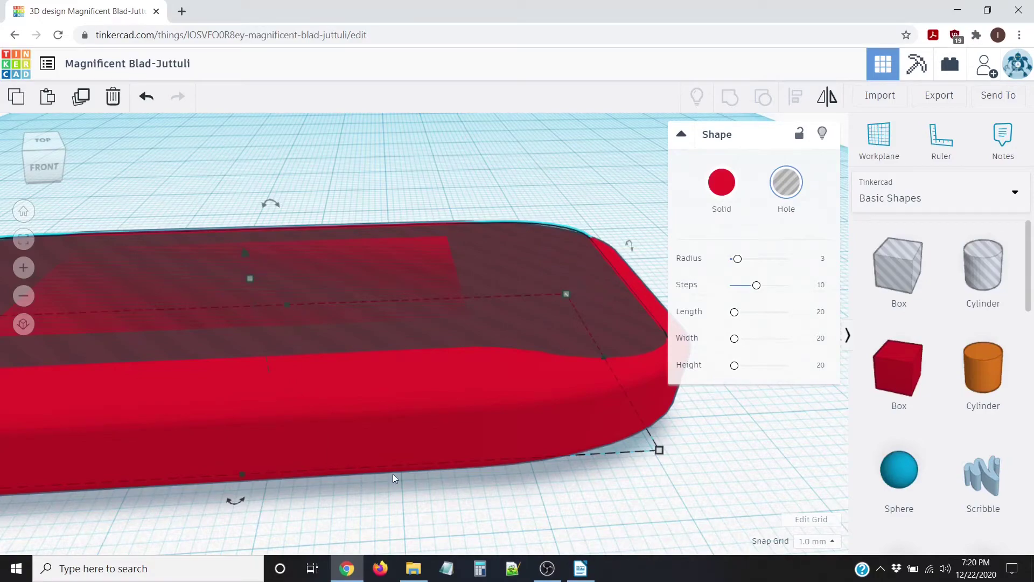
scroll(232, 420, down, 4)
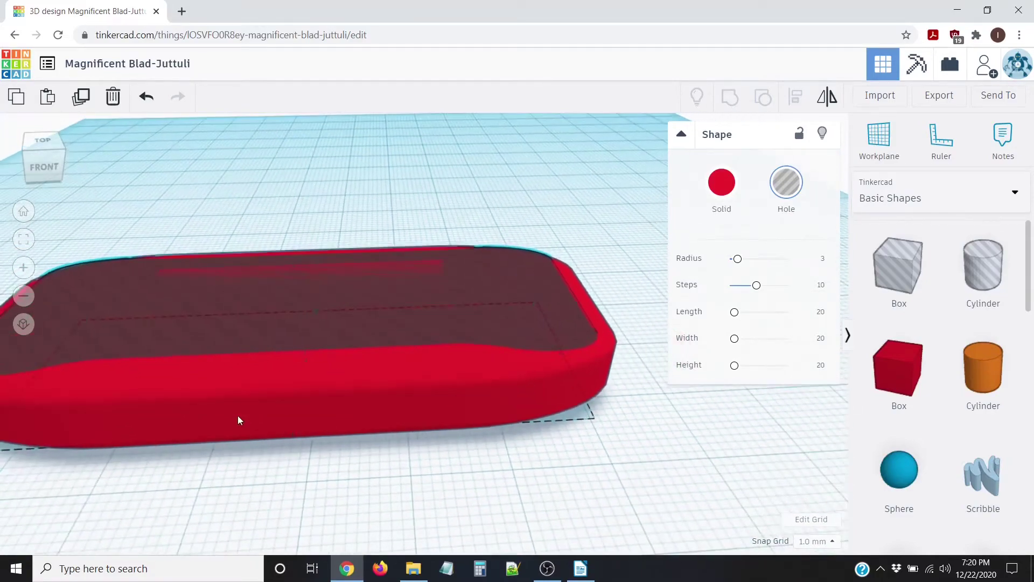
right_drag(289, 276, 293, 261)
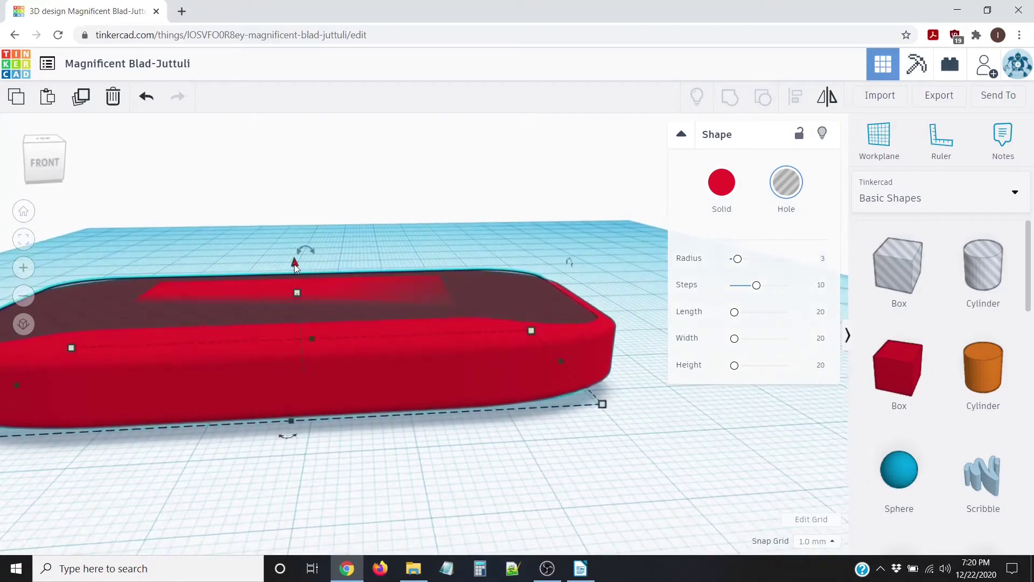
drag(294, 263, 295, 240)
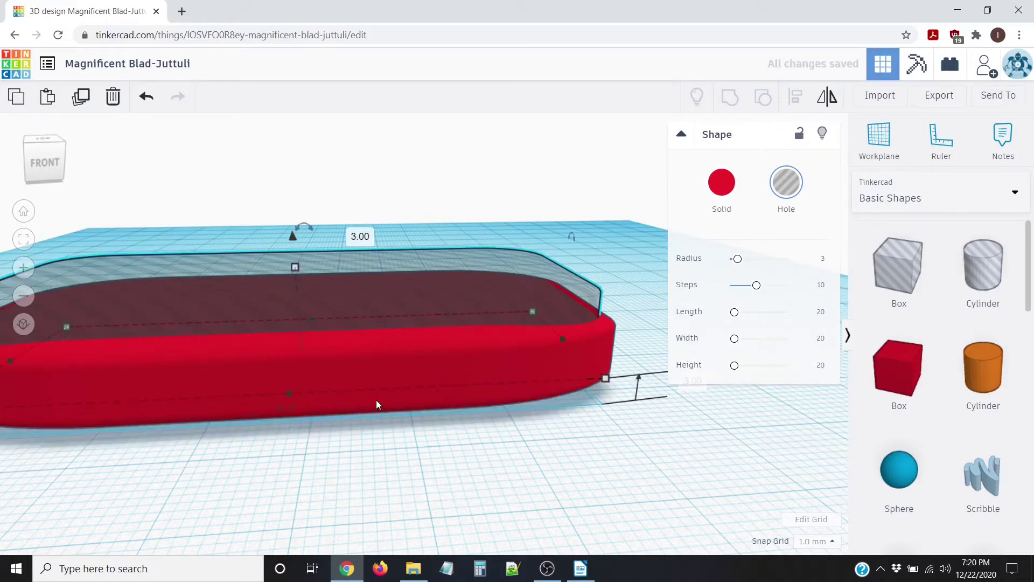
click(385, 412)
right_drag(389, 417, 391, 438)
scroll(392, 438, down, 3)
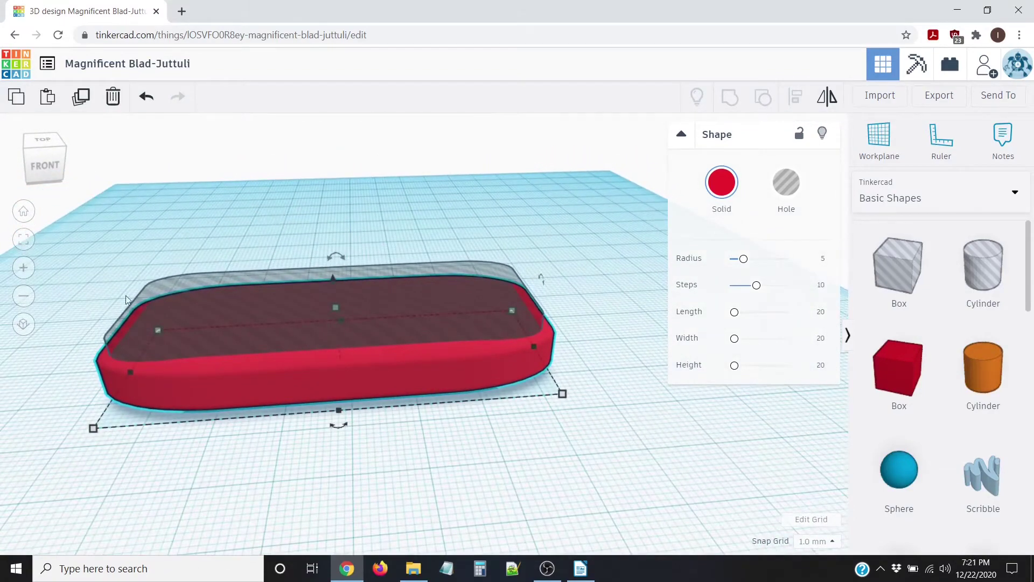
Step: Group the red box and the hole box to cut the cavity, and undo the grouping
click(426, 300)
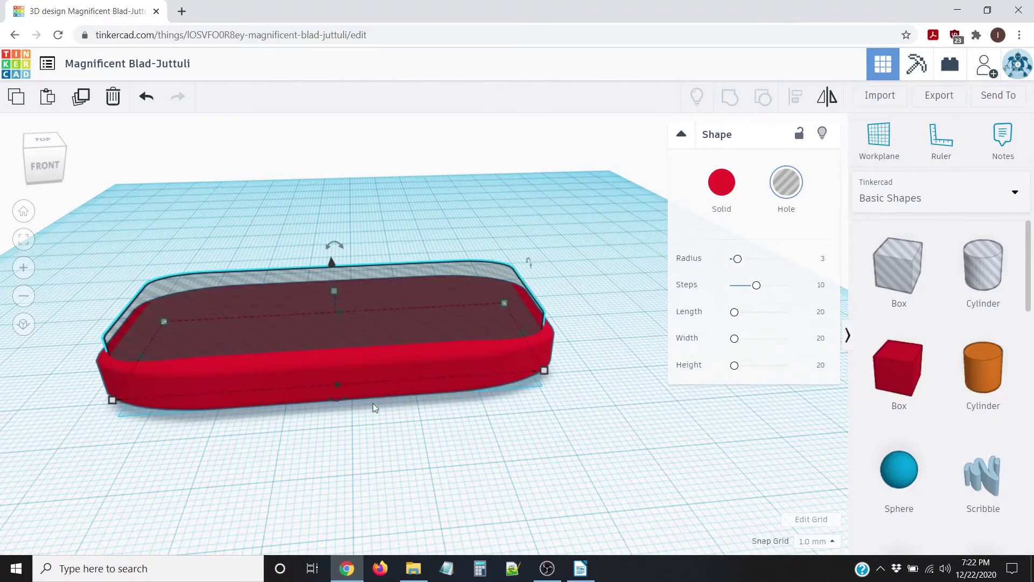
drag(84, 241, 631, 439)
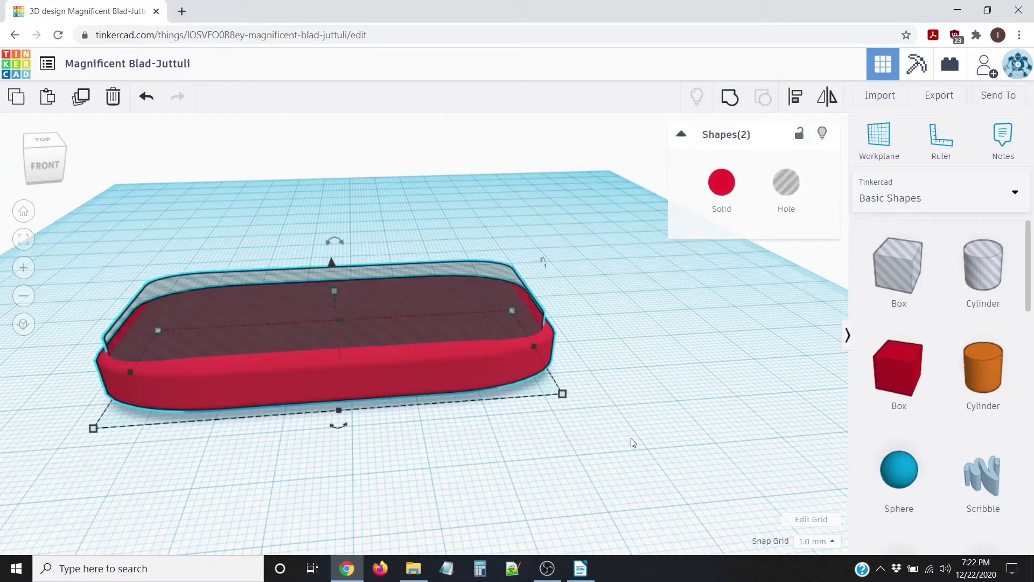
click(729, 97)
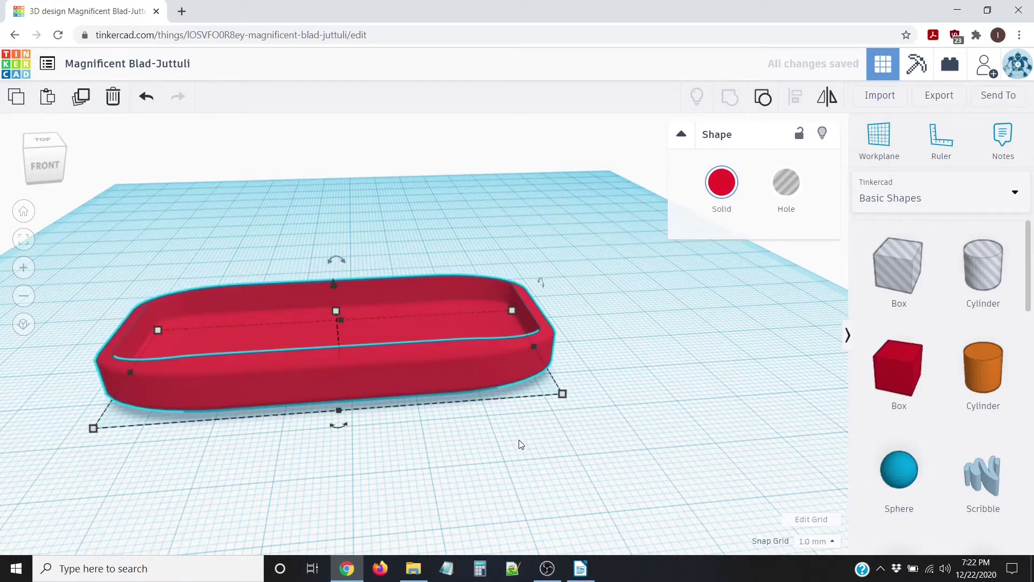
right_drag(516, 439, 494, 483)
scroll(431, 426, up, 3)
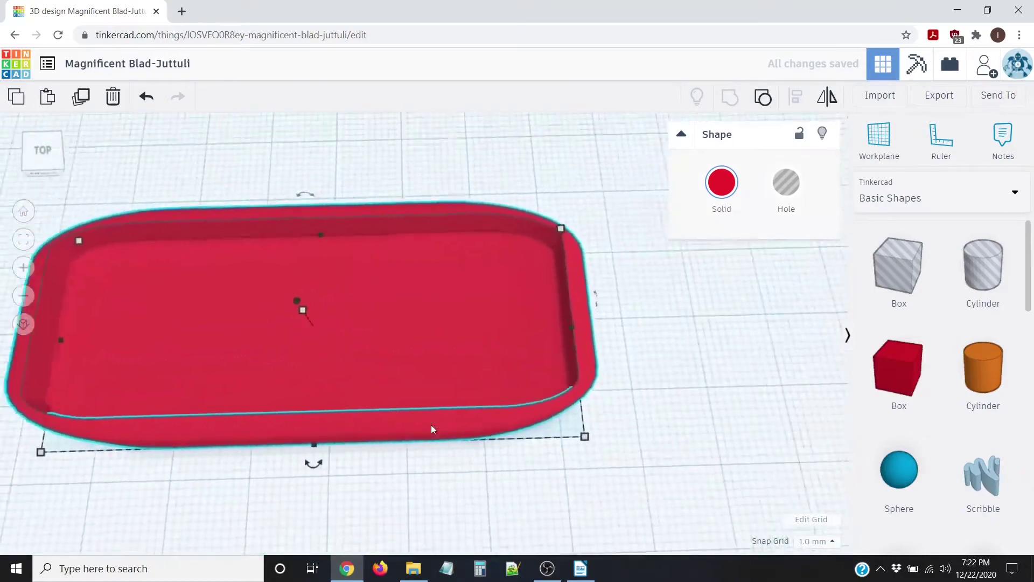
scroll(429, 431, down, 3)
right_drag(429, 436, 421, 375)
scroll(319, 315, up, 5)
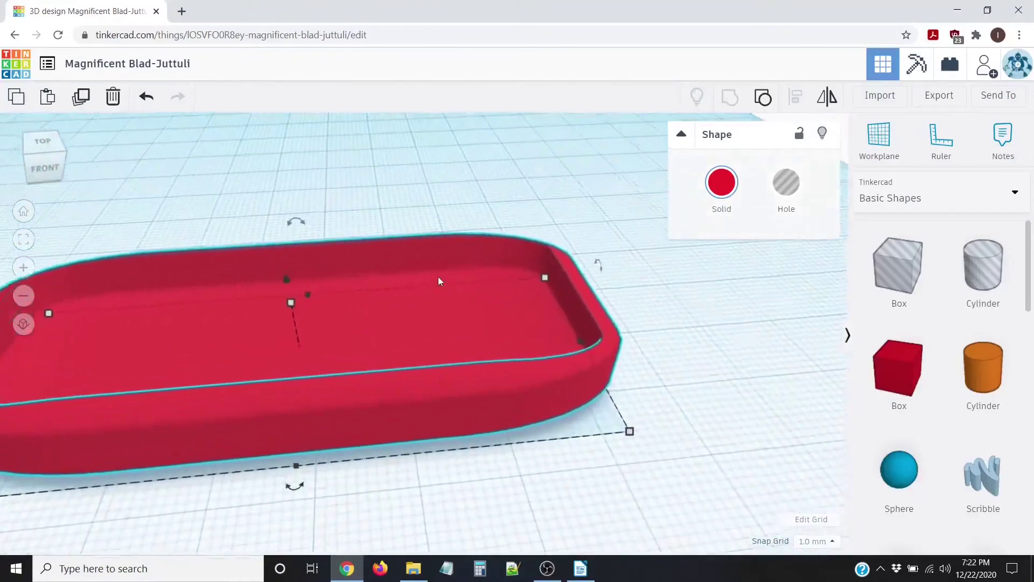
right_drag(395, 262, 398, 231)
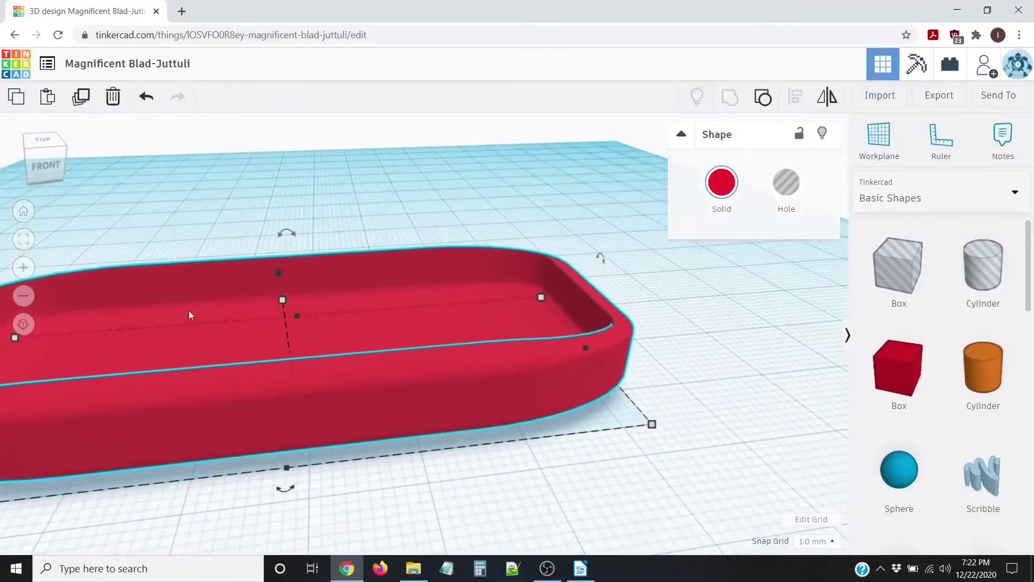
scroll(424, 428, down, 5)
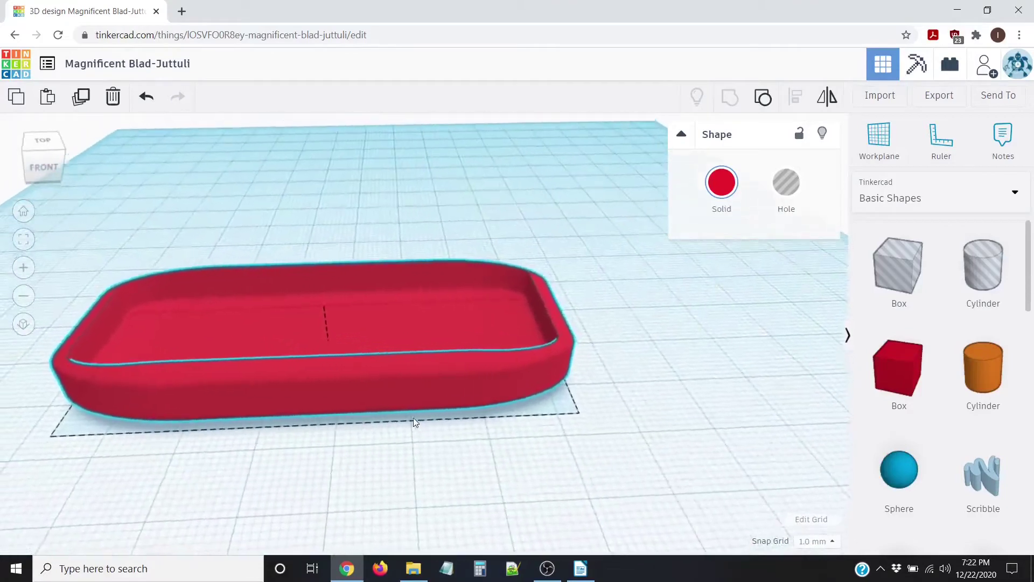
click(146, 98)
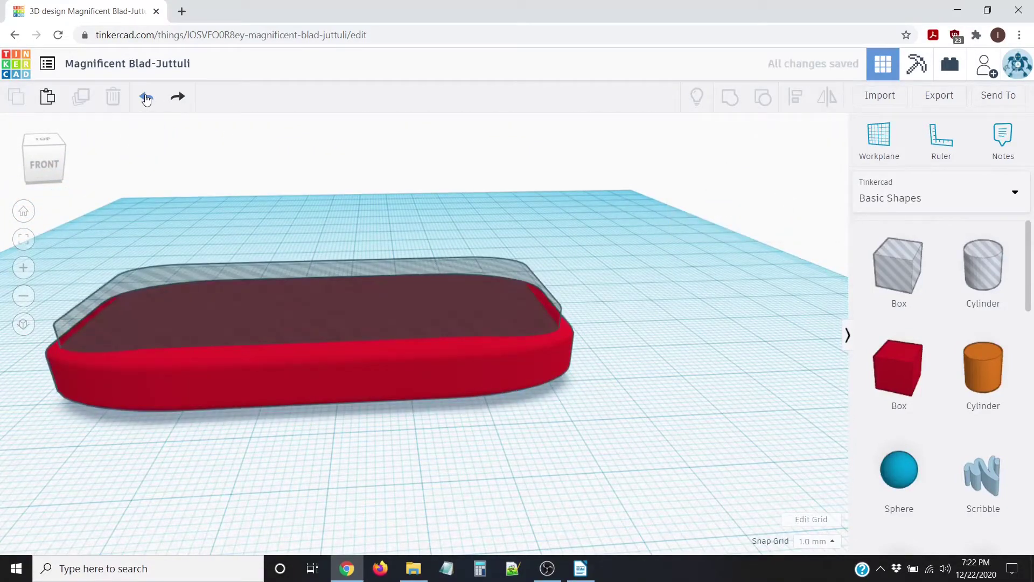
Step: Raise the hole box to 10 mm above the workplane, and lower it by 3 mm to an elevation of 7 mm
click(311, 291)
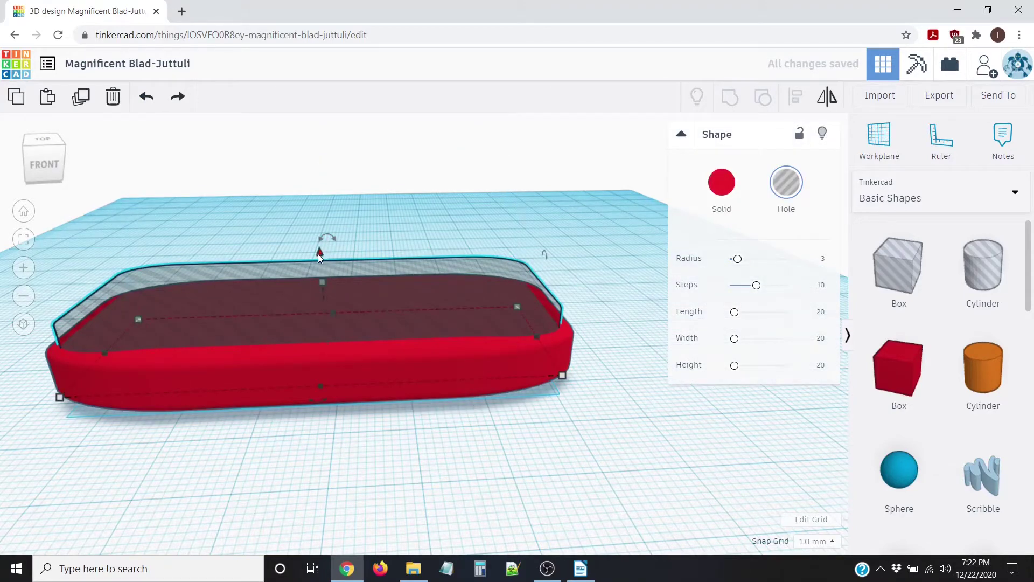
drag(318, 253, 321, 205)
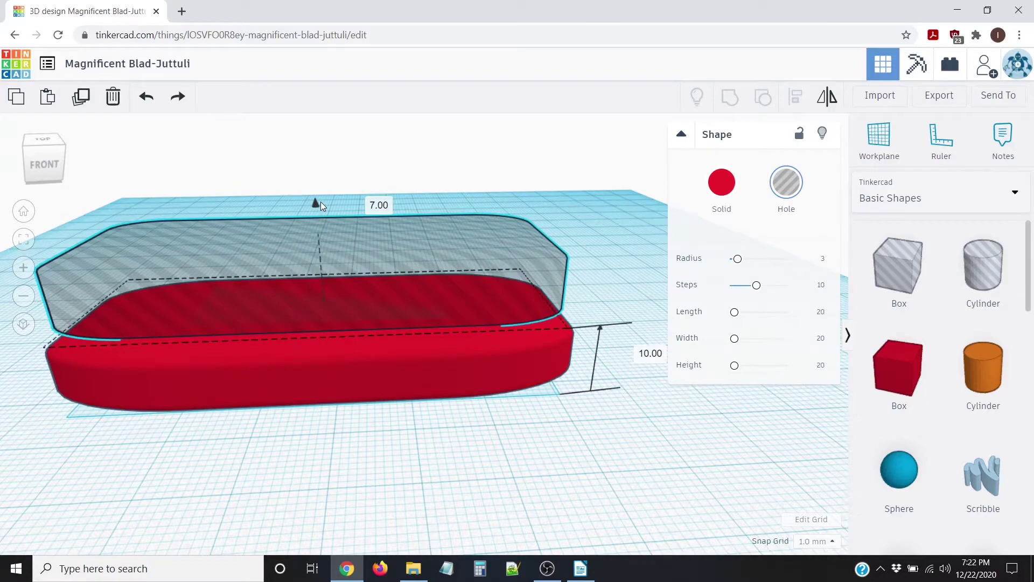
right_drag(376, 363, 378, 348)
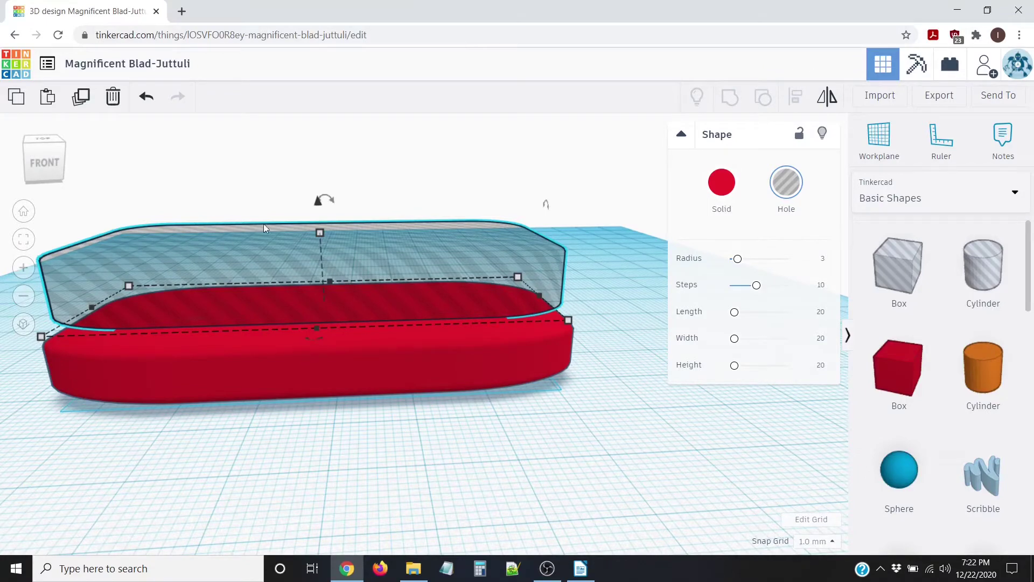
drag(318, 202, 319, 223)
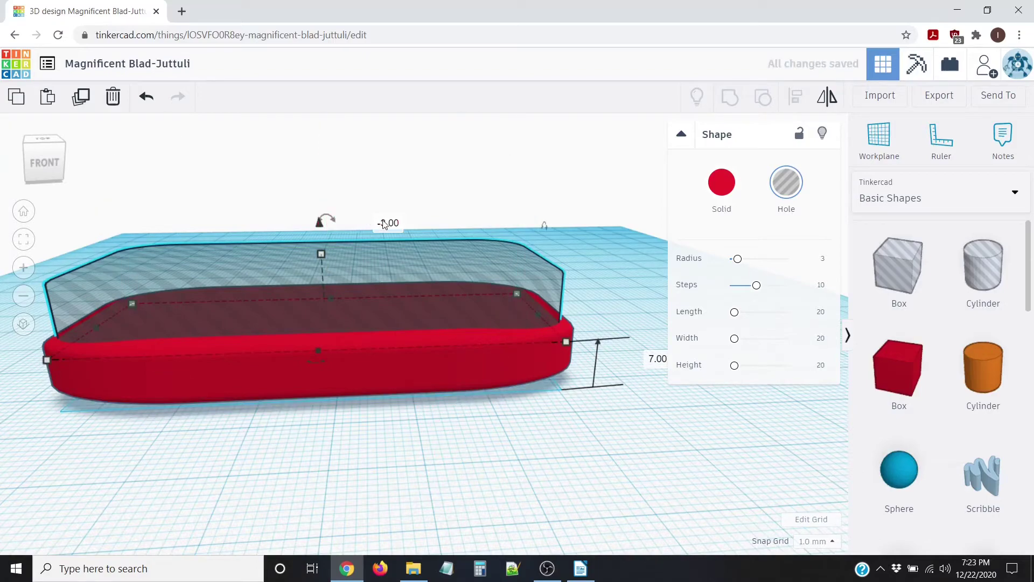
Step: Select the red box and check its height against the level of the raised hole box
right_drag(383, 266, 345, 377)
scroll(357, 371, up, 2)
click(261, 333)
mouse_move(289, 295)
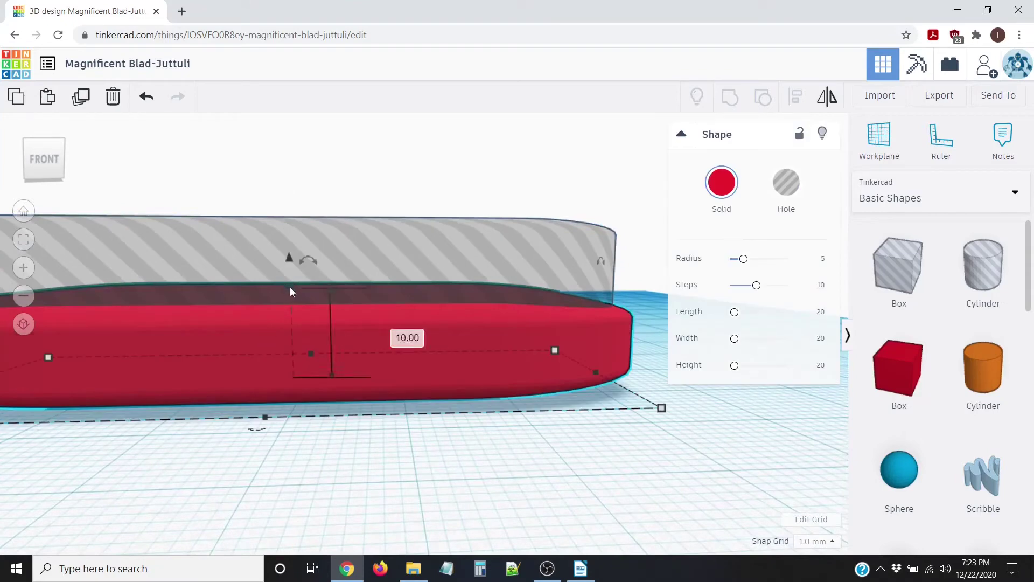
right_drag(345, 331, 362, 344)
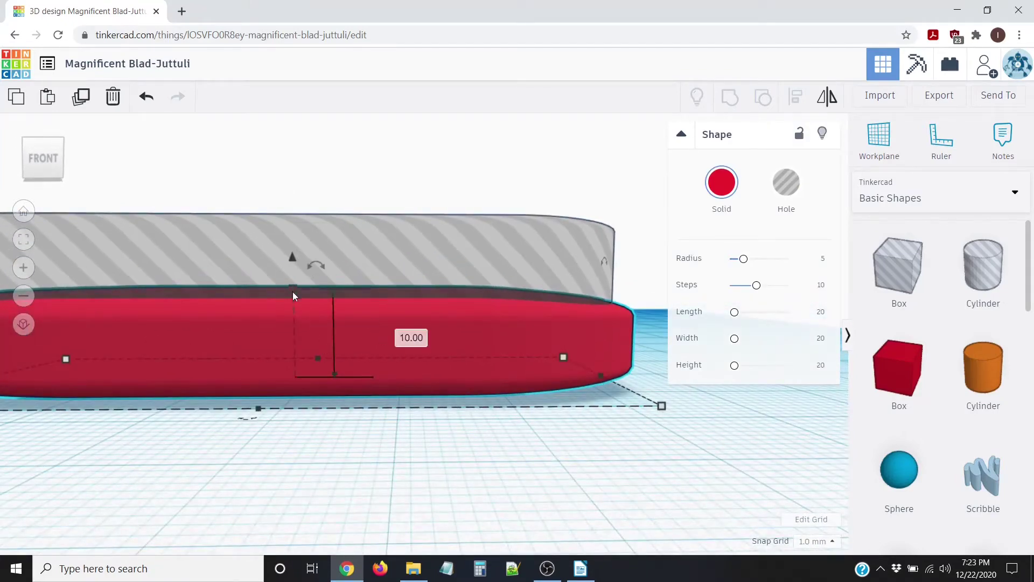
right_drag(389, 331, 399, 368)
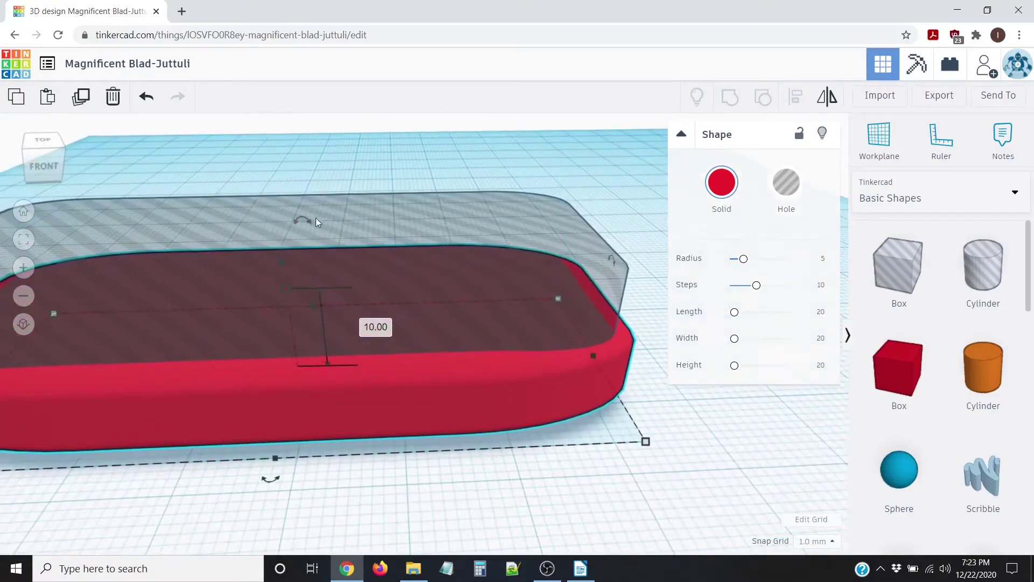
scroll(402, 367, down, 4)
mouse_move(328, 366)
right_down()
mouse_move(328, 378)
mouse_move(317, 378)
right_up()
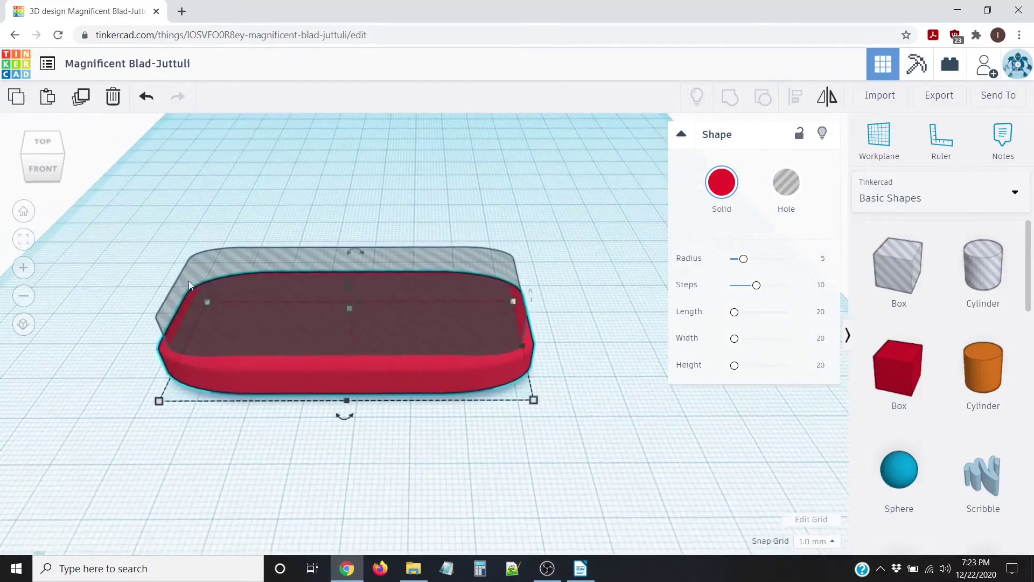
Step: Select both shapes and group them so that the hole cuts a shallow cavity into the red box
click(130, 219)
drag(212, 247, 612, 411)
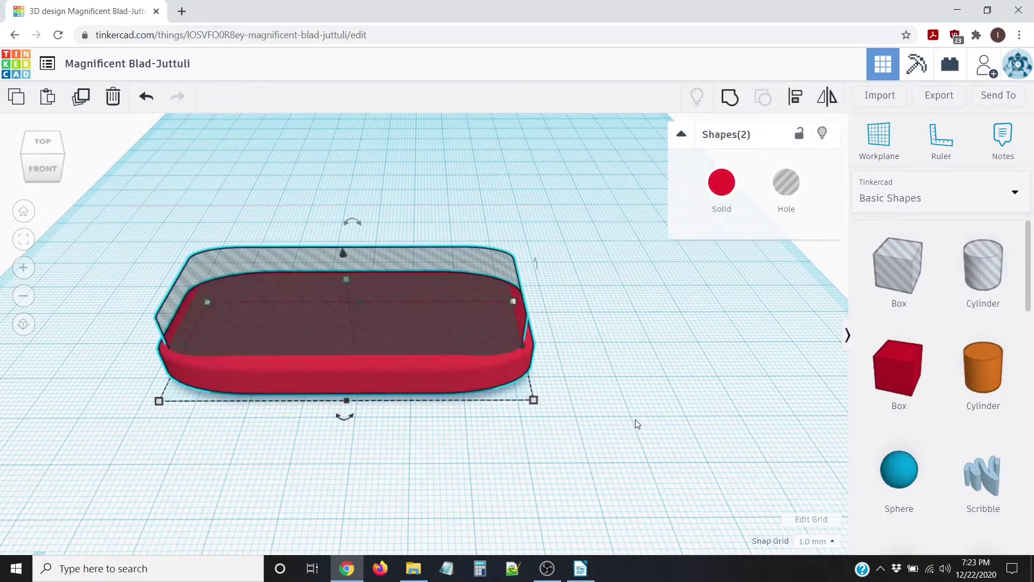
click(729, 99)
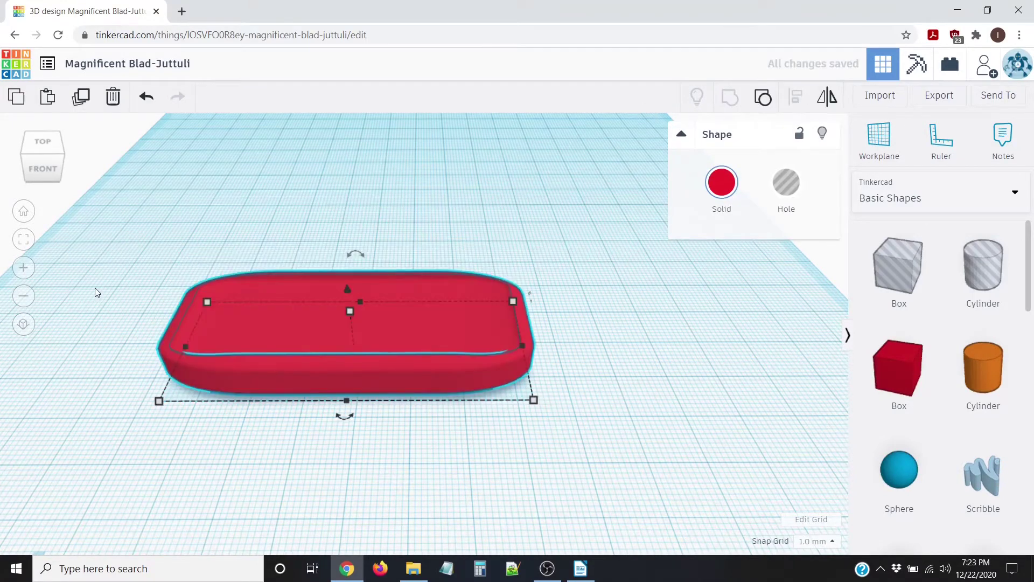
scroll(97, 293, up, 3)
right_drag(393, 327, 445, 205)
scroll(398, 313, up, 2)
right_drag(572, 194, 460, 448)
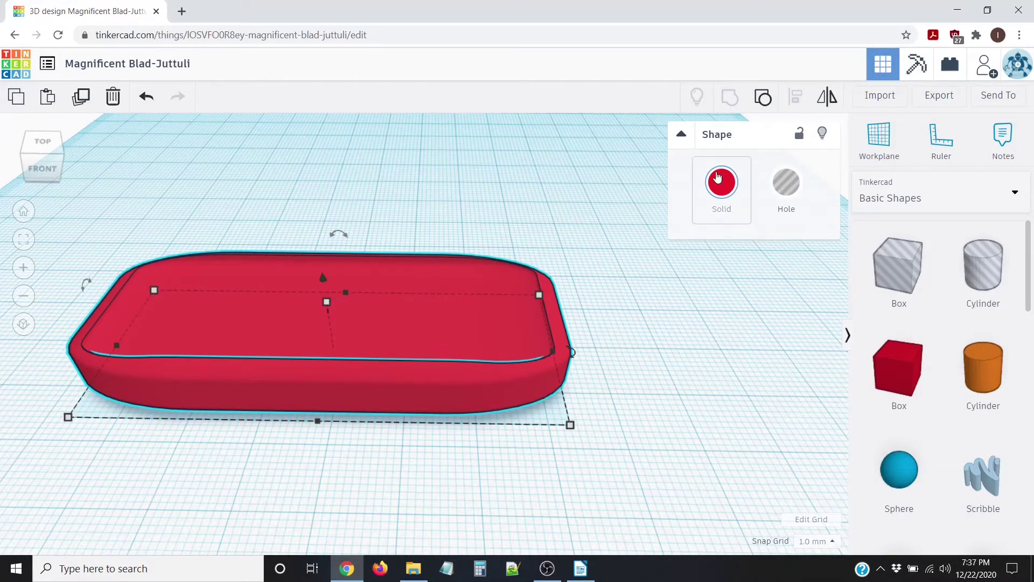
Step: Change the hollowed box's solid colour to the preset medium purple
click(724, 182)
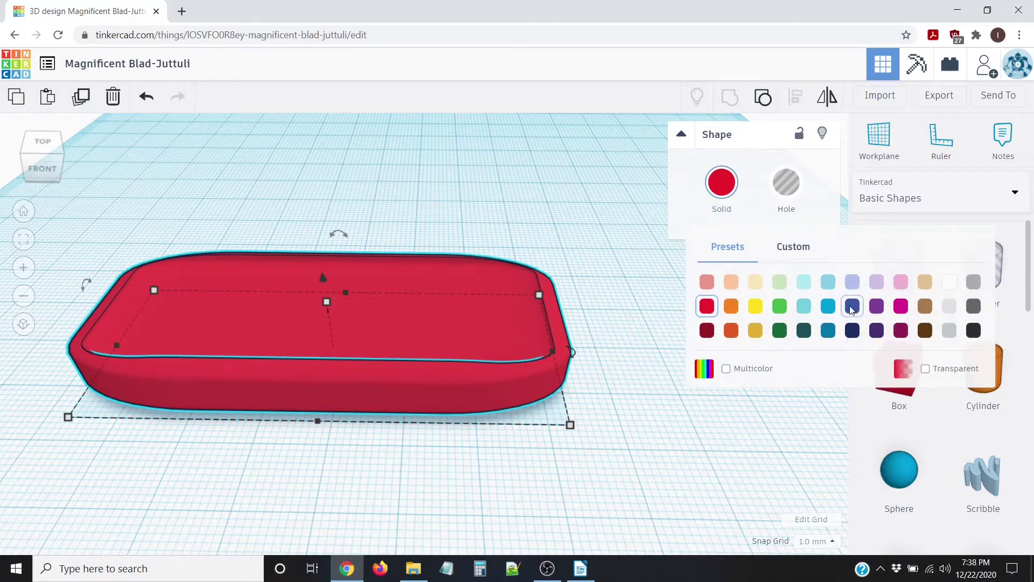
click(877, 306)
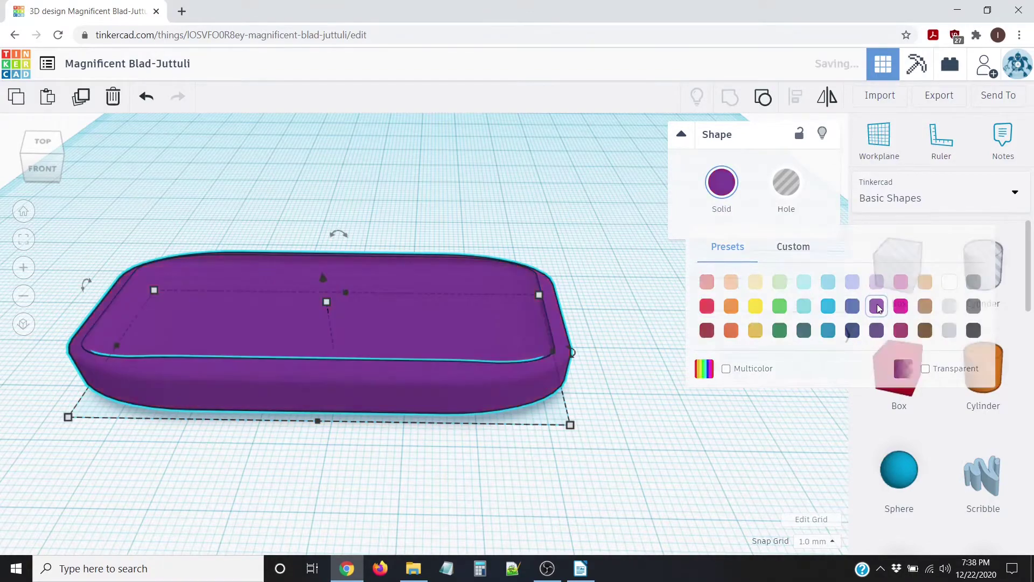
click(454, 189)
right_drag(453, 242, 580, 262)
scroll(476, 294, up, 2)
click(495, 298)
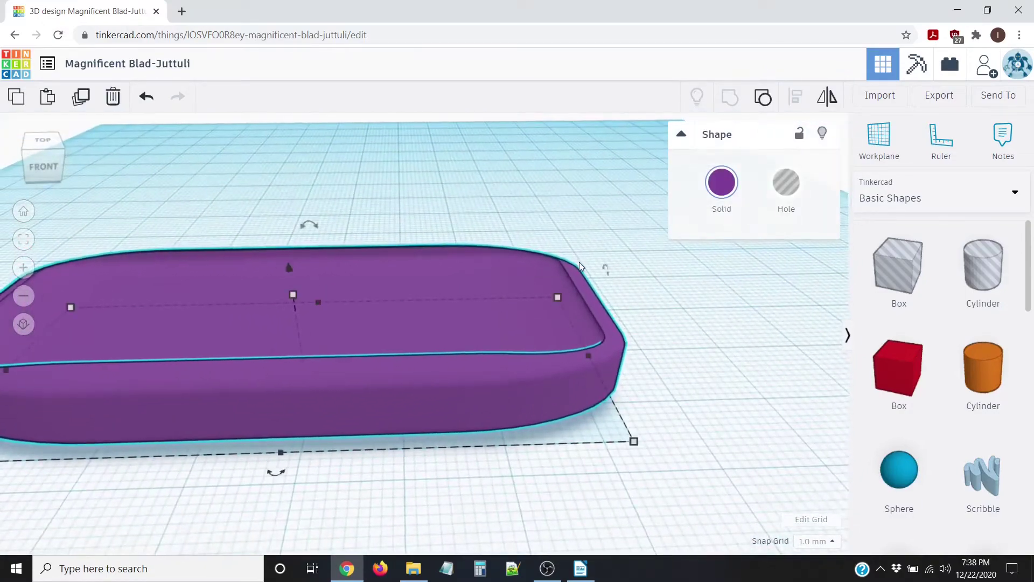
scroll(284, 231, down, 3)
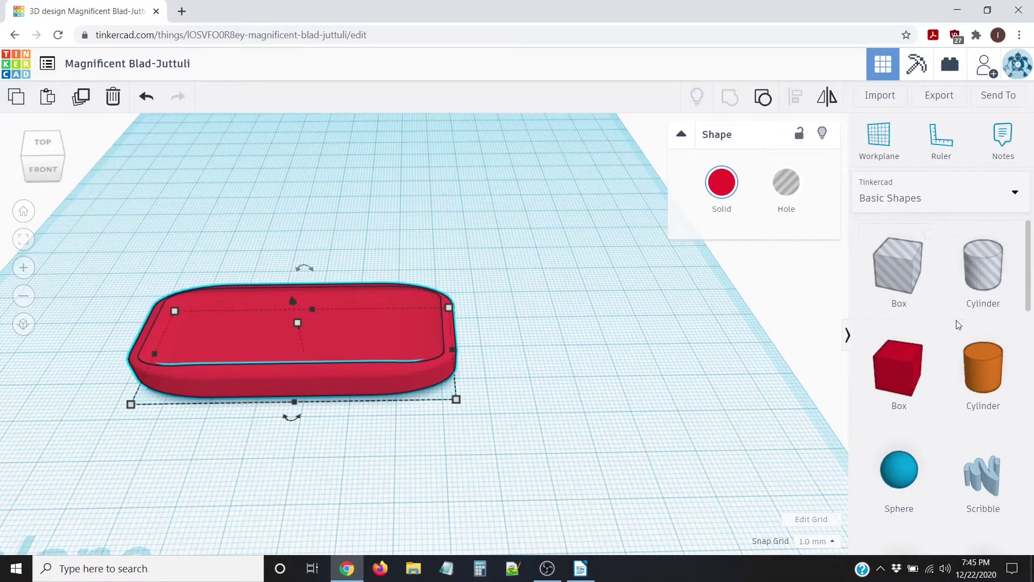
Step: Look through the basic shapes and all the shape generators, continuing to the second page of generators
scroll(958, 324, down, 5)
scroll(949, 313, down, 3)
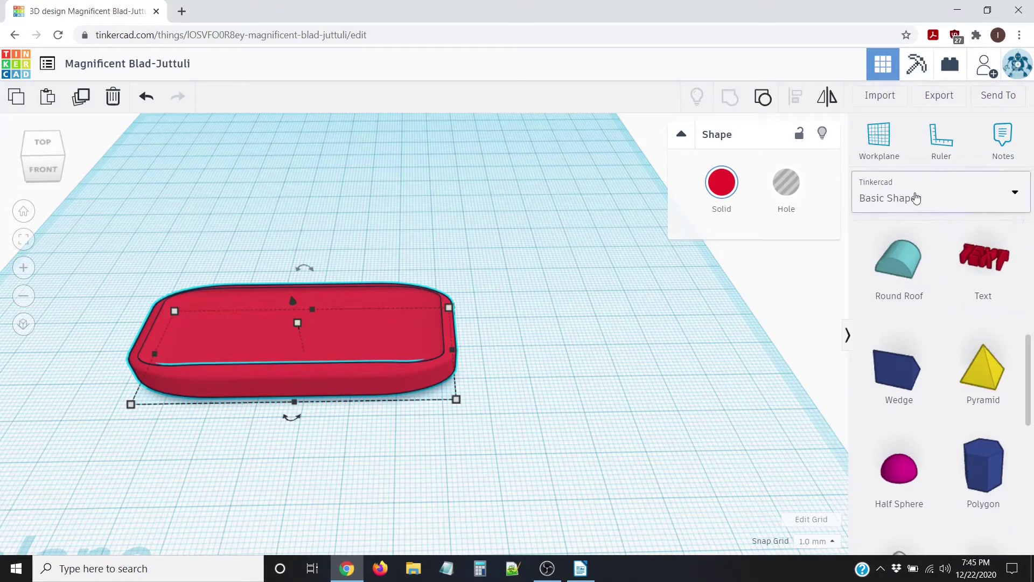
click(937, 201)
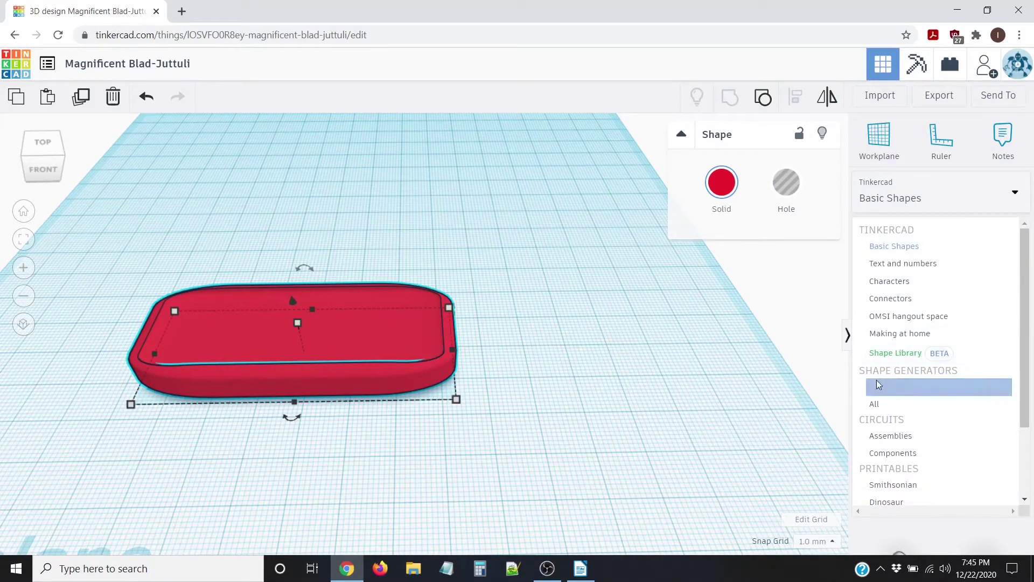
click(878, 405)
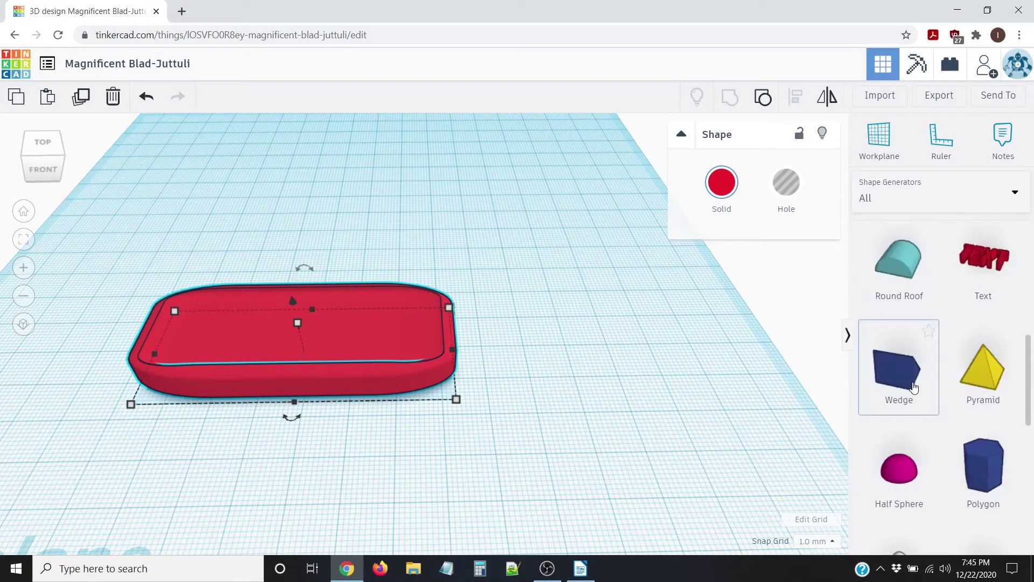
scroll(926, 391, down, 4)
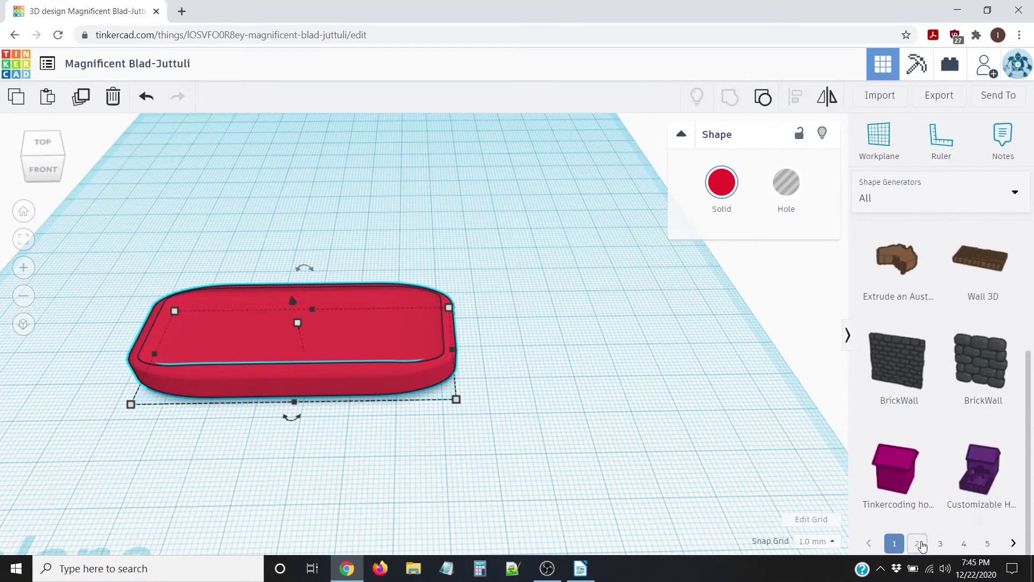
click(922, 546)
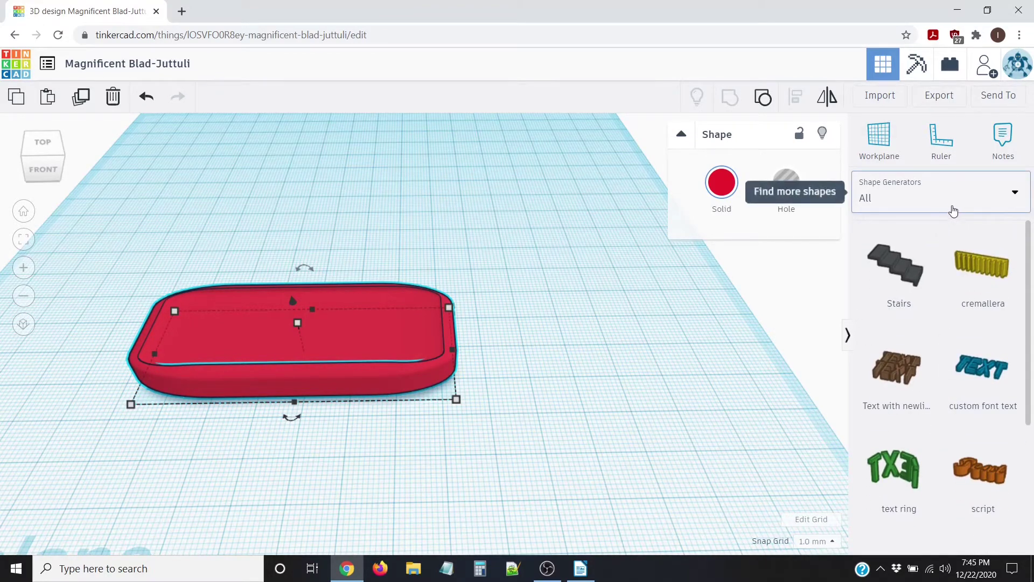
Step: Return to the Basic Shapes library and place a Text shape on the workplane in front of the red box
click(965, 200)
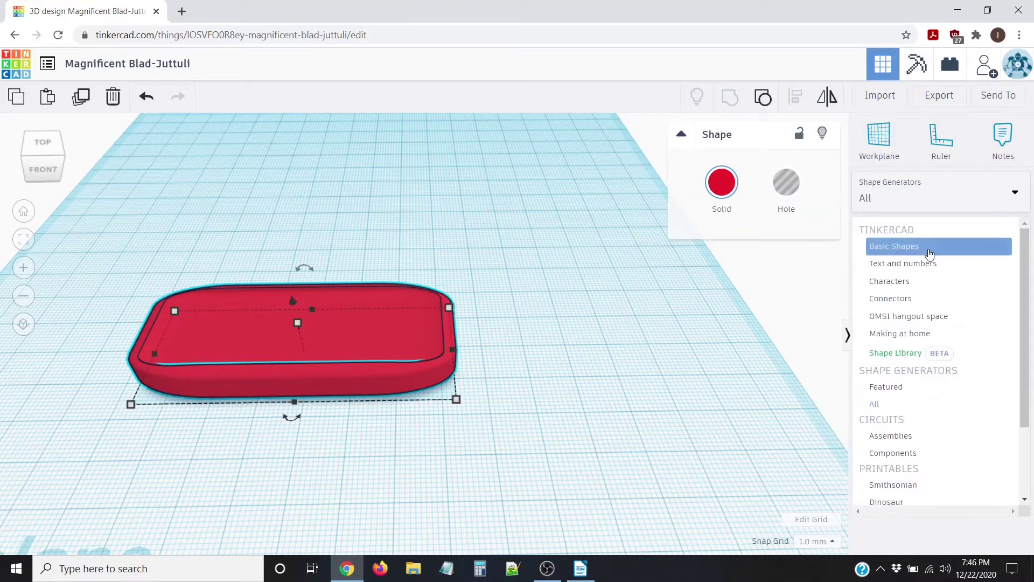
click(921, 248)
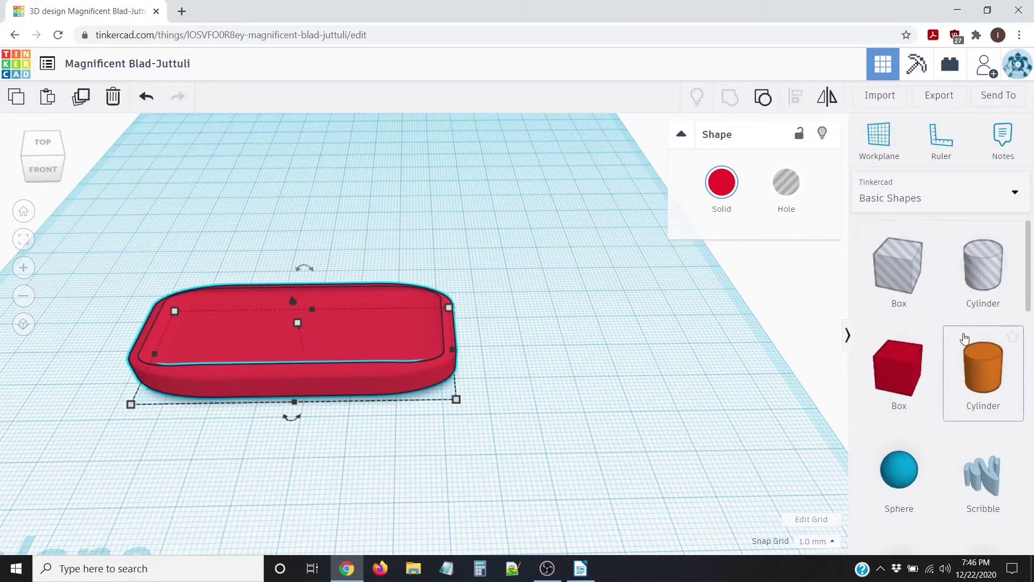
scroll(965, 340, down, 5)
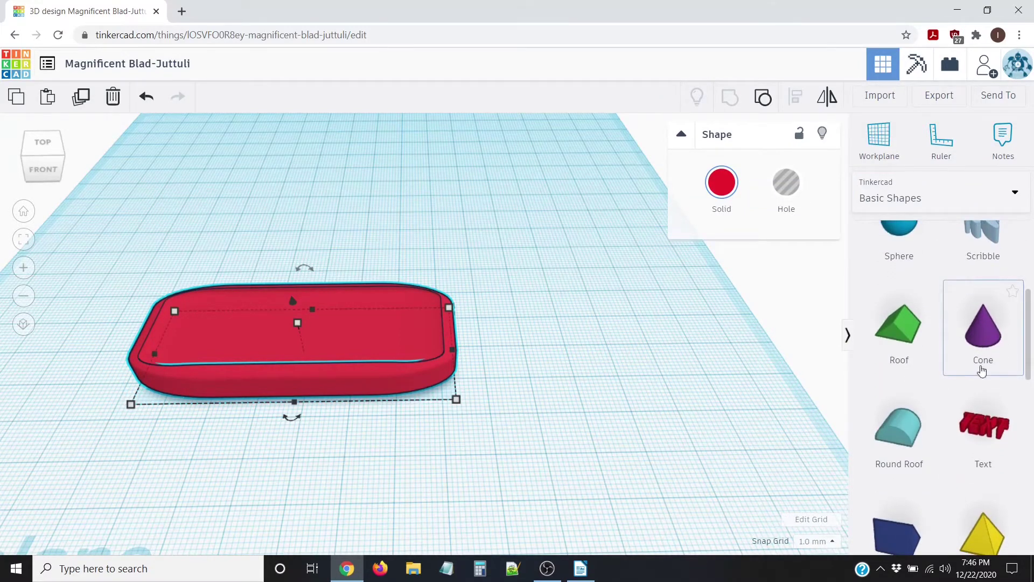
drag(927, 409, 480, 459)
scroll(694, 438, down, 3)
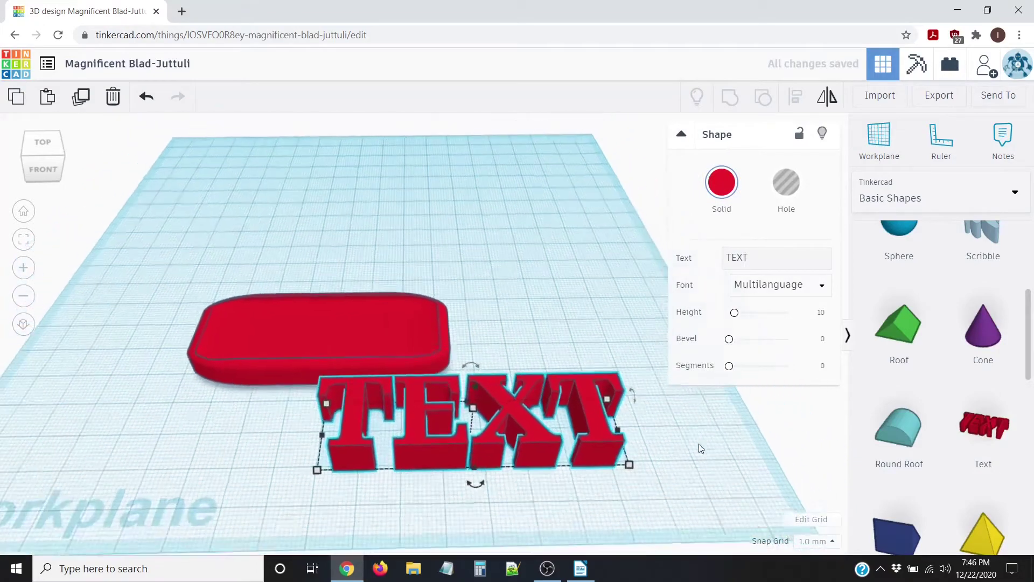
Step: Replace the default wording of the text shape with the person's first name
right_drag(707, 474, 705, 475)
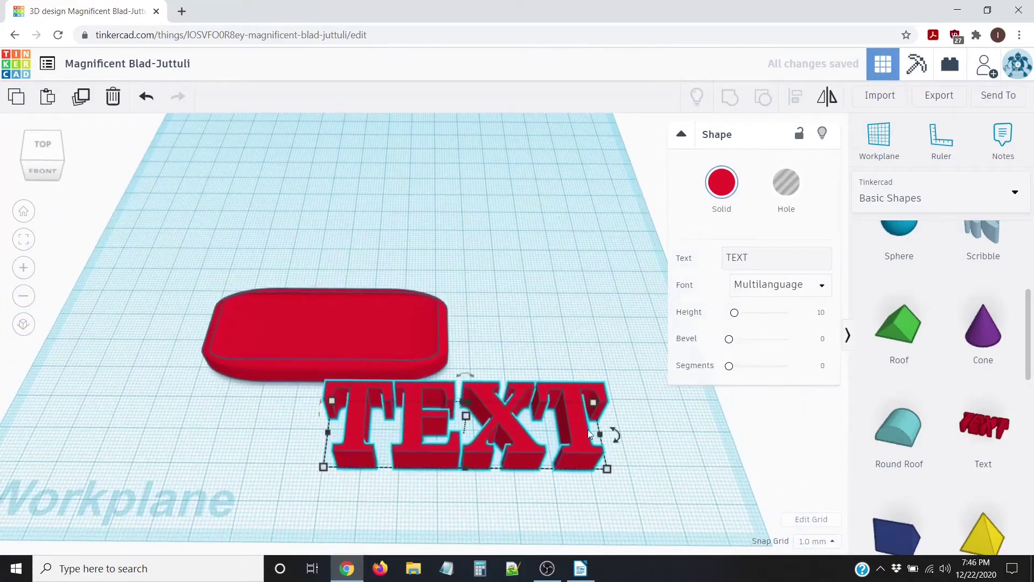
mouse_move(618, 431)
right_down()
mouse_move(632, 412)
mouse_move(623, 427)
mouse_move(644, 436)
mouse_move(633, 443)
right_up()
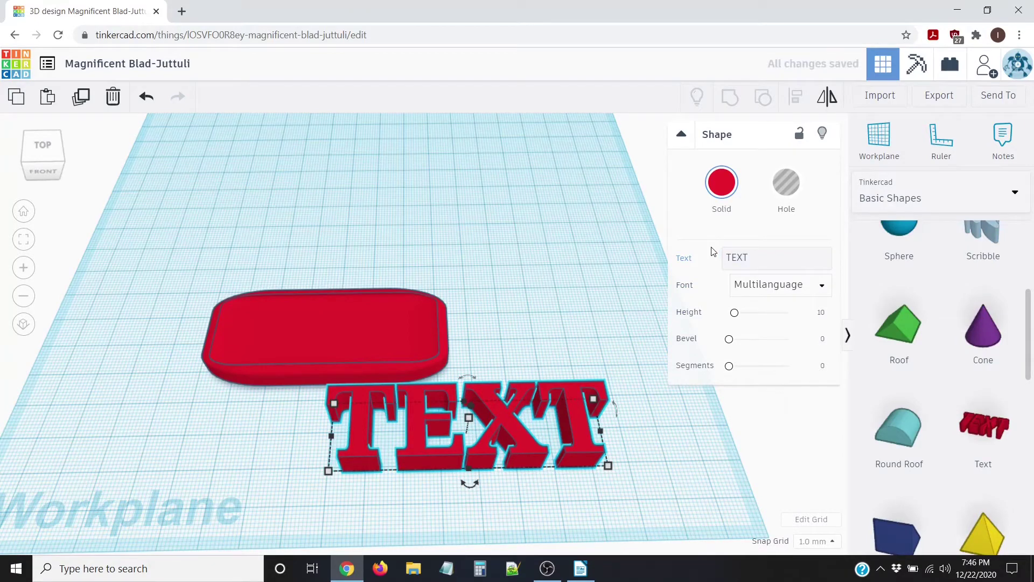
double_click(734, 258)
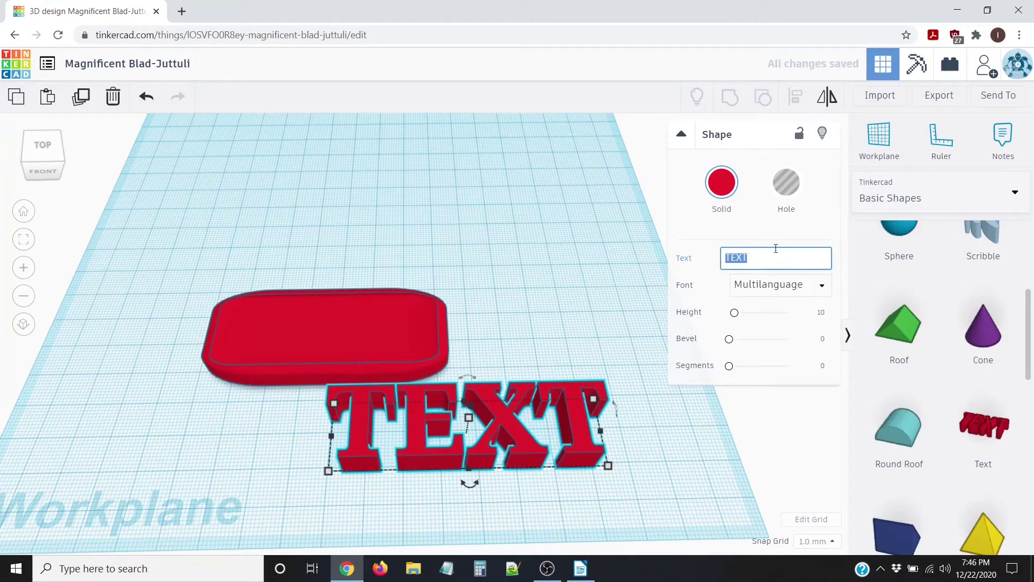
key(BackSpace)
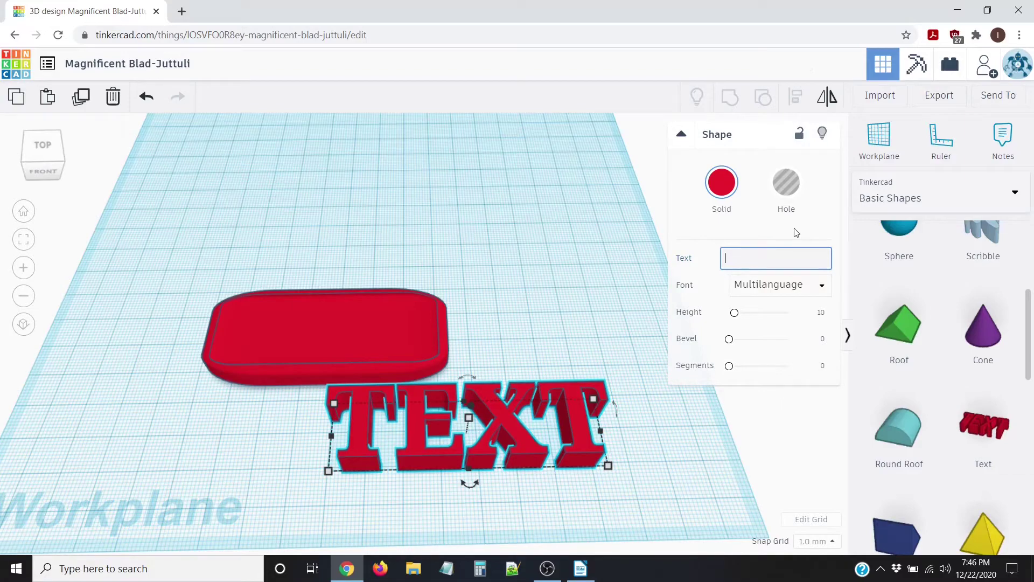
text(Ira)
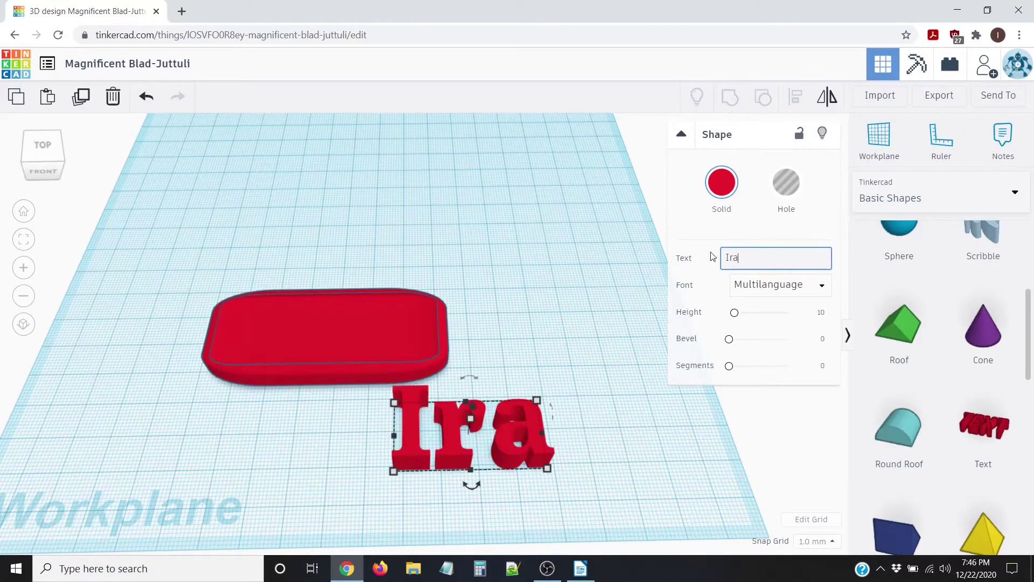
Step: Try the Sans and Sans Mono fonts on the text shape, and set its font to Serif
right_drag(642, 386, 641, 372)
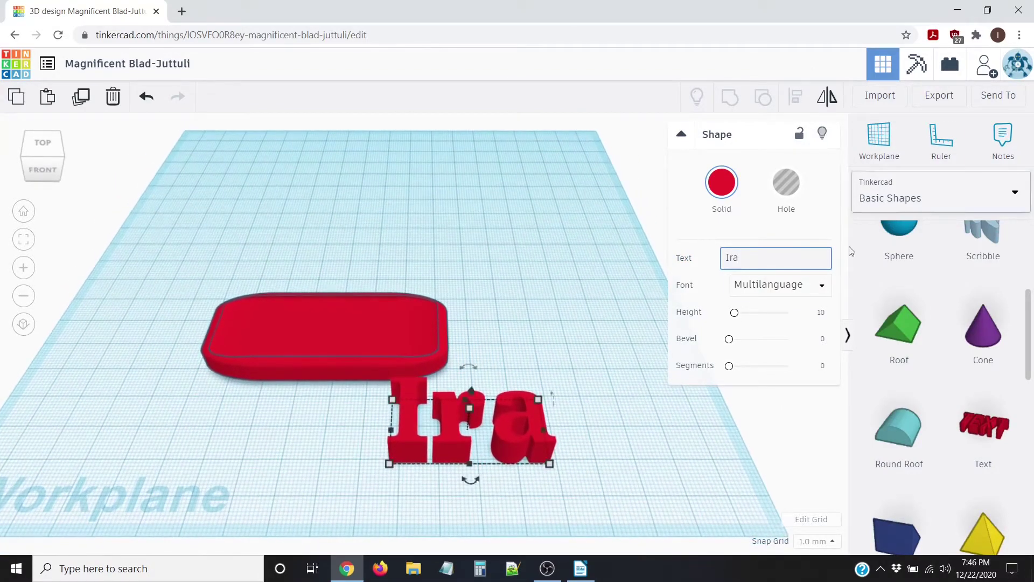
click(786, 290)
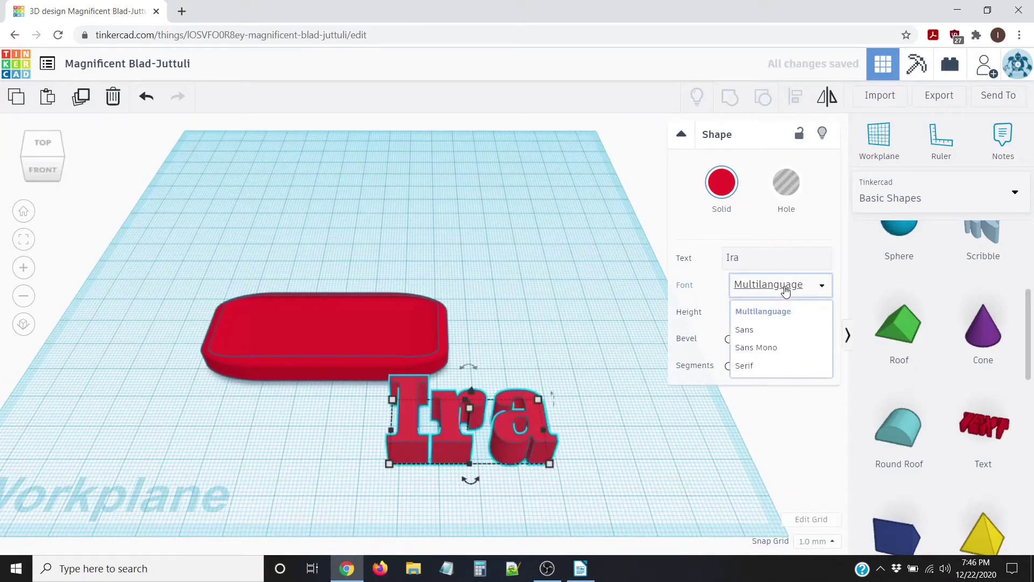
click(750, 334)
scroll(534, 418, down, 1)
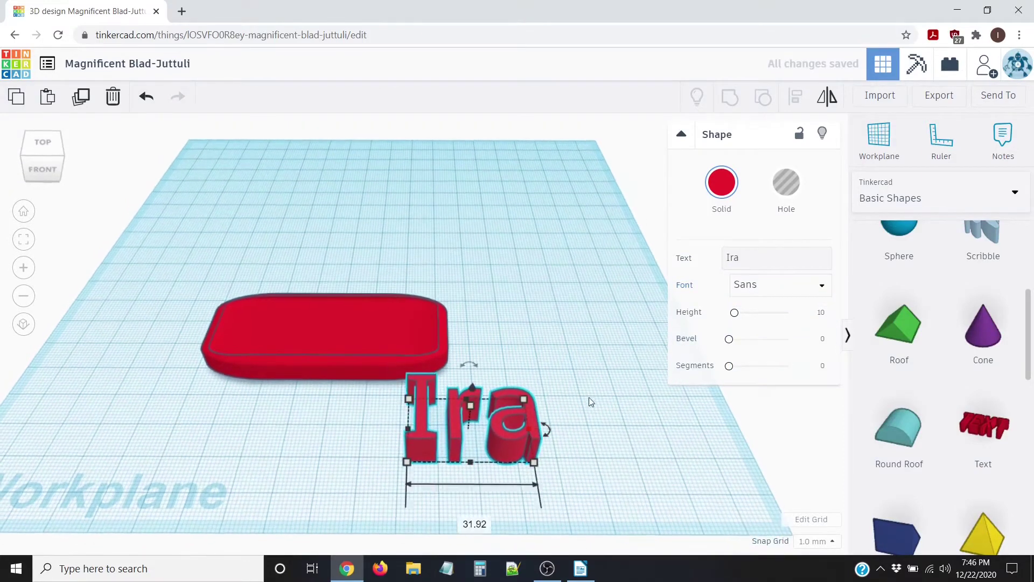
click(750, 287)
click(750, 347)
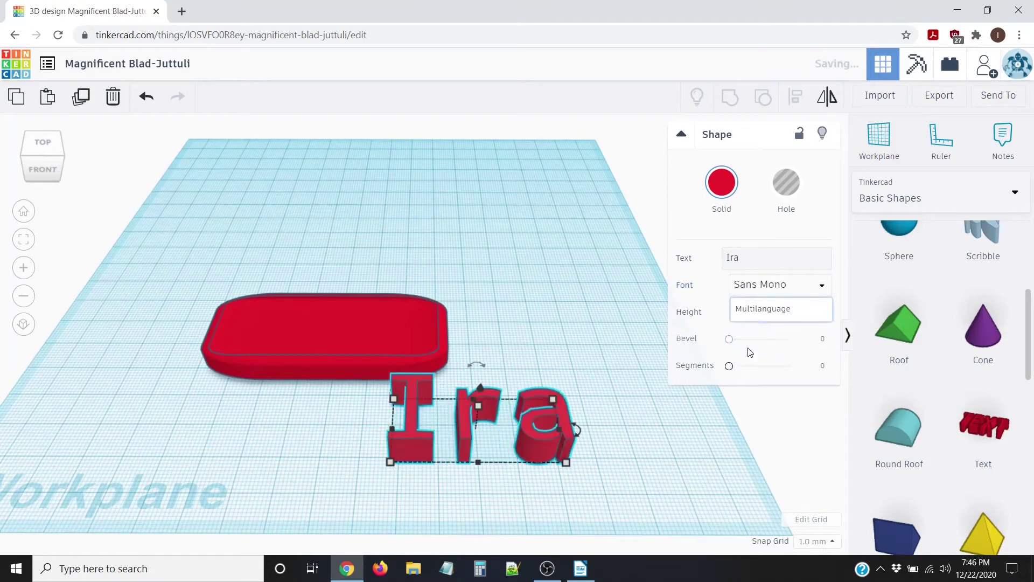
click(763, 286)
click(760, 366)
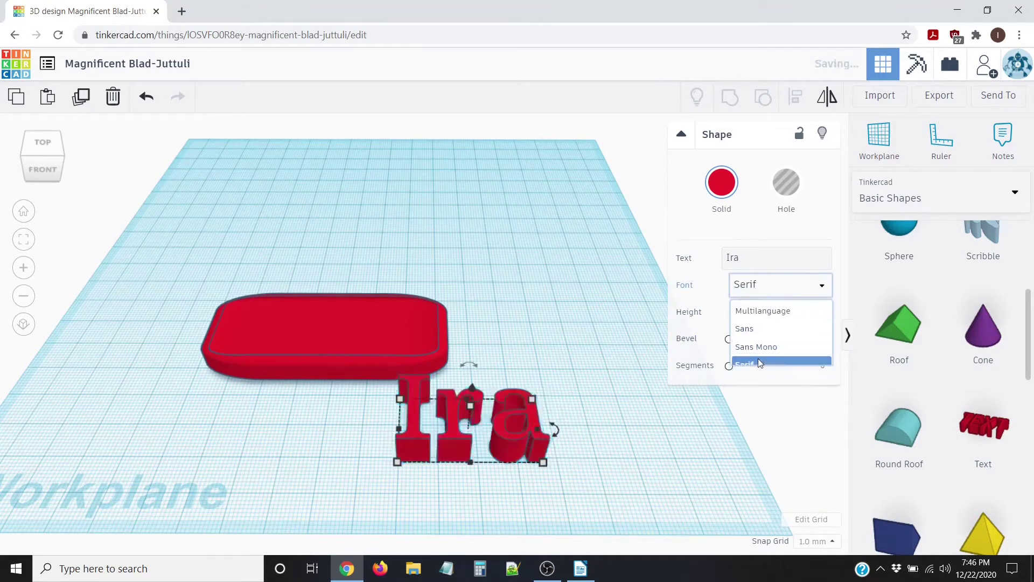
Step: Move the Serif name text from beside the box onto the middle of the red box's recessed face
right_drag(622, 385, 614, 407)
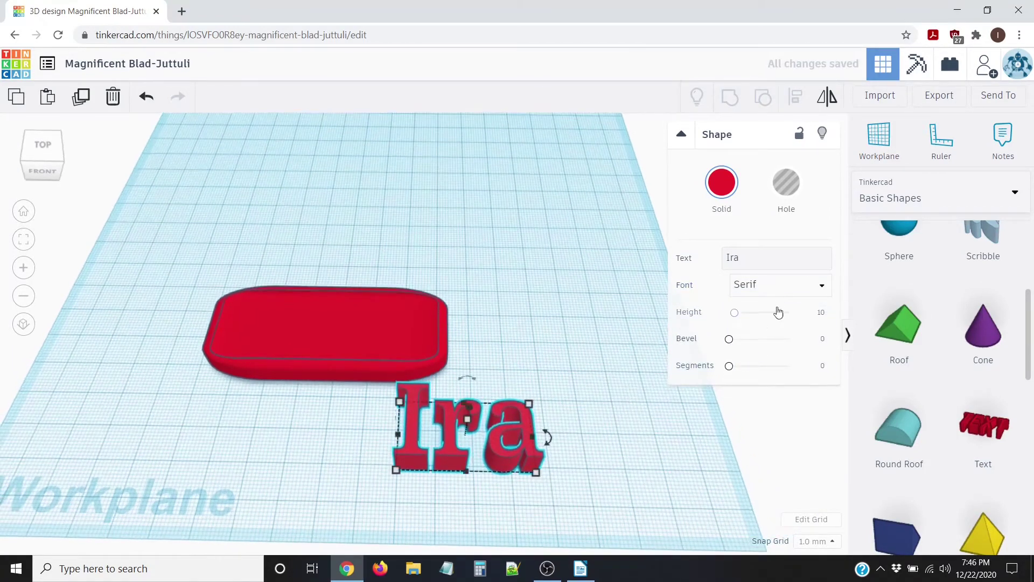
drag(615, 374, 613, 376)
right_drag(540, 454, 518, 442)
click(520, 444)
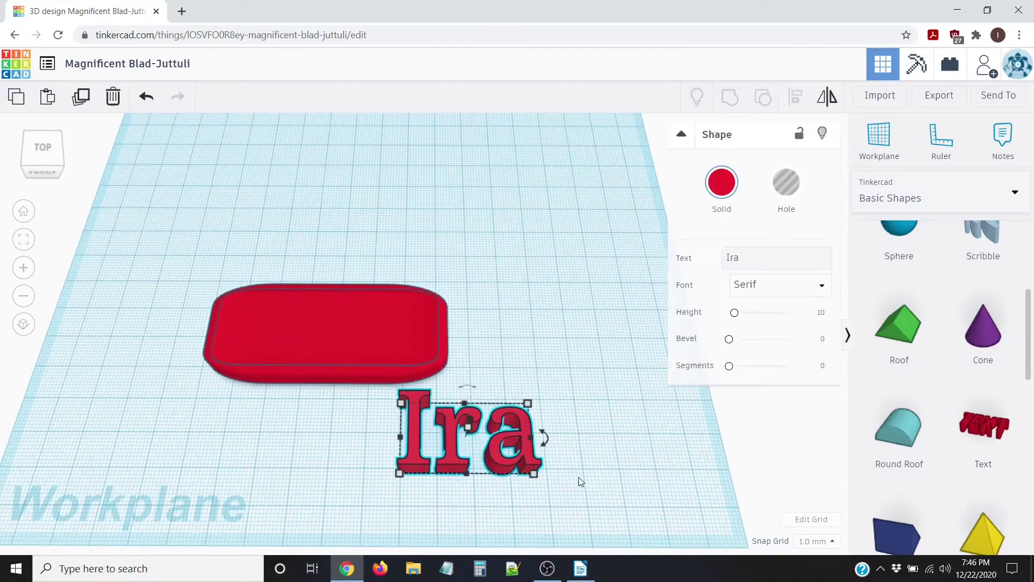
right_drag(588, 479, 591, 470)
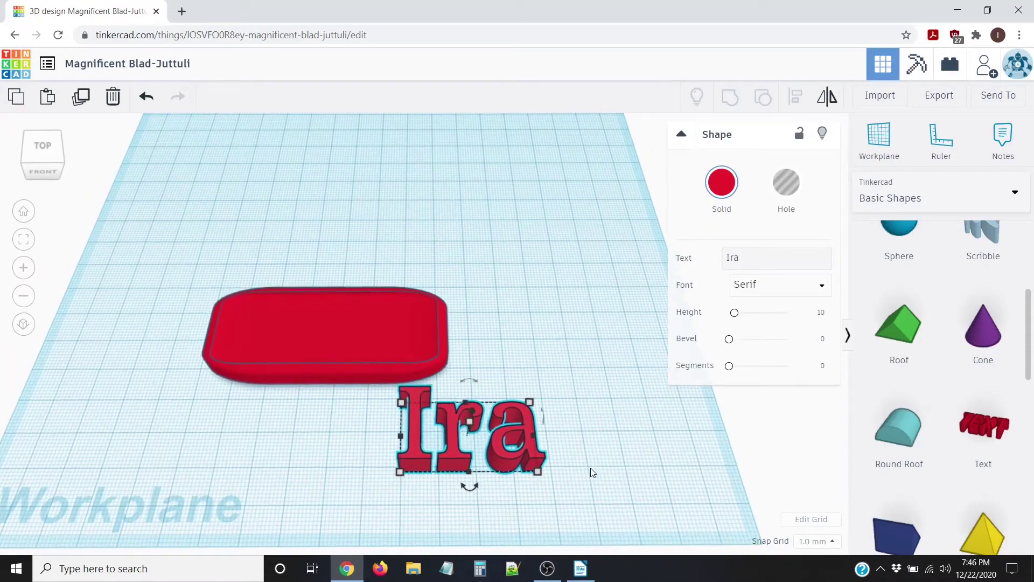
scroll(290, 336, down, 3)
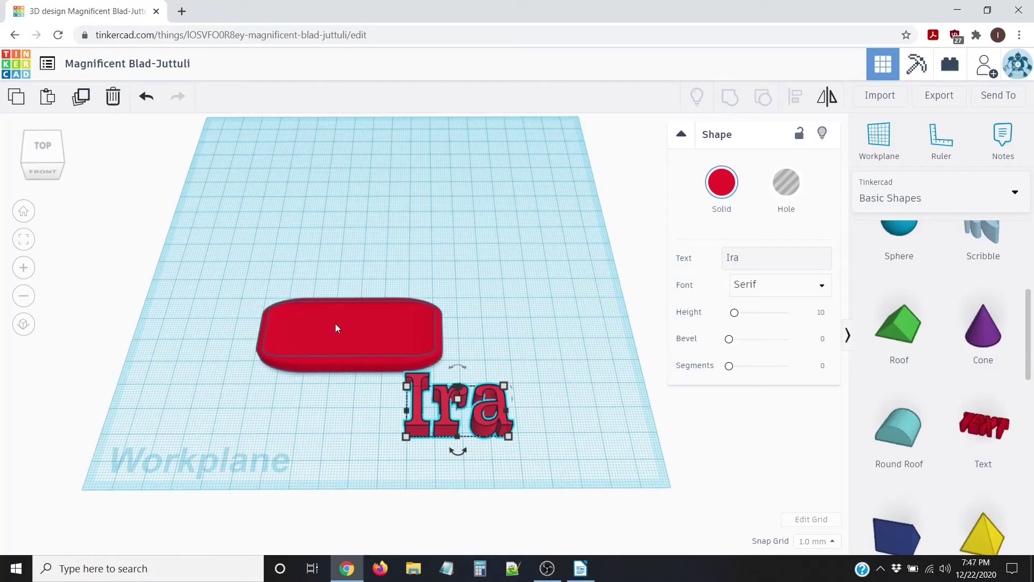
right_drag(361, 396, 344, 437)
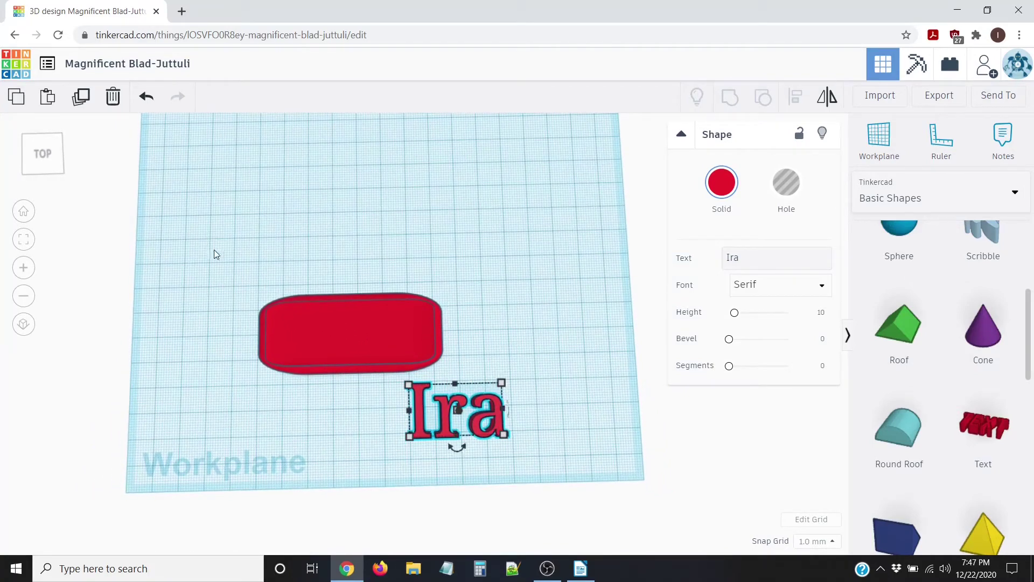
drag(445, 400, 341, 321)
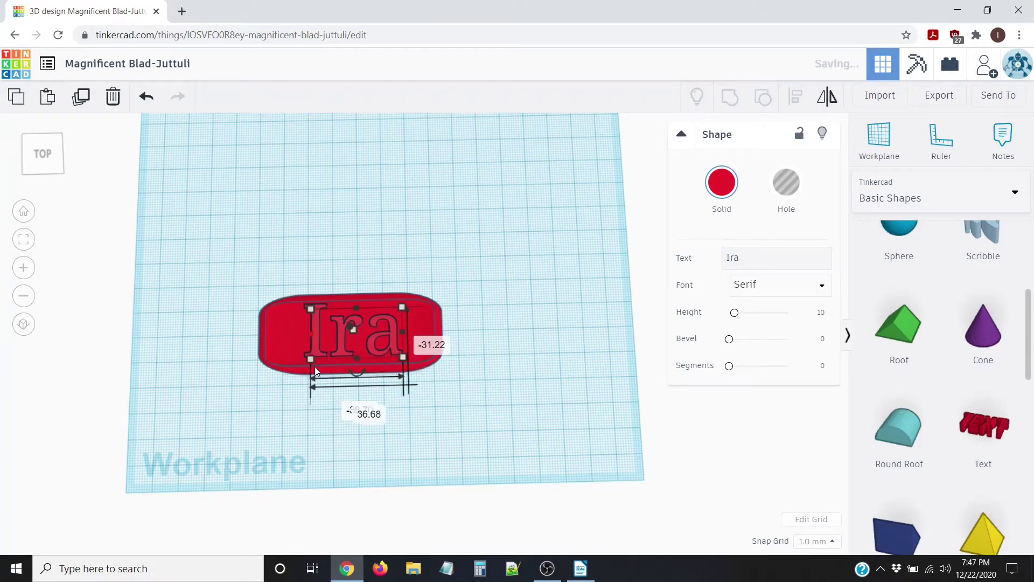
Step: Select both the name text and the red box, and show them from the top in flat orthographic view
click(246, 272)
right_drag(243, 282, 227, 268)
drag(229, 260, 458, 450)
right_drag(402, 482, 406, 527)
right_drag(311, 458, 284, 392)
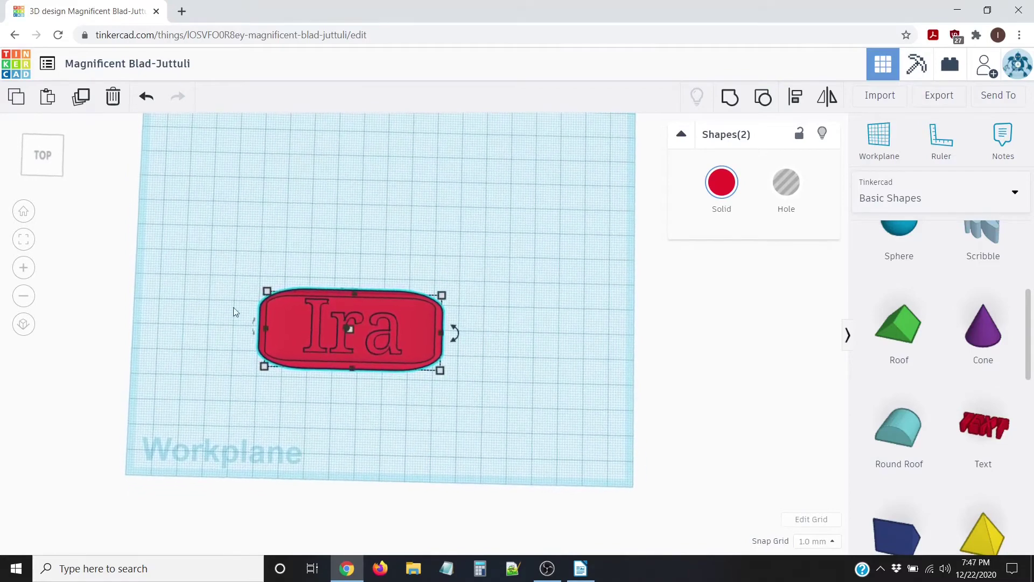
click(40, 156)
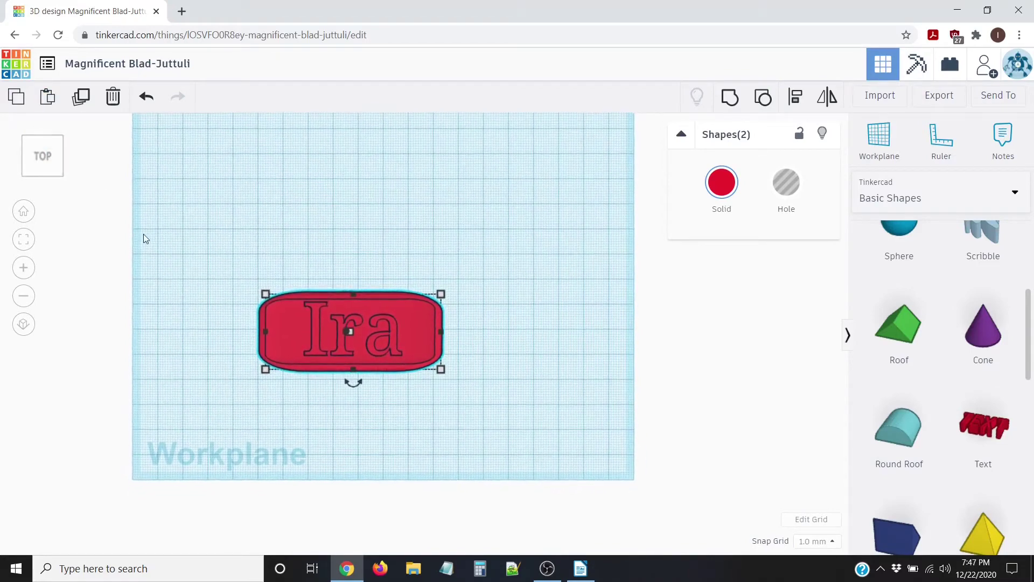
click(23, 325)
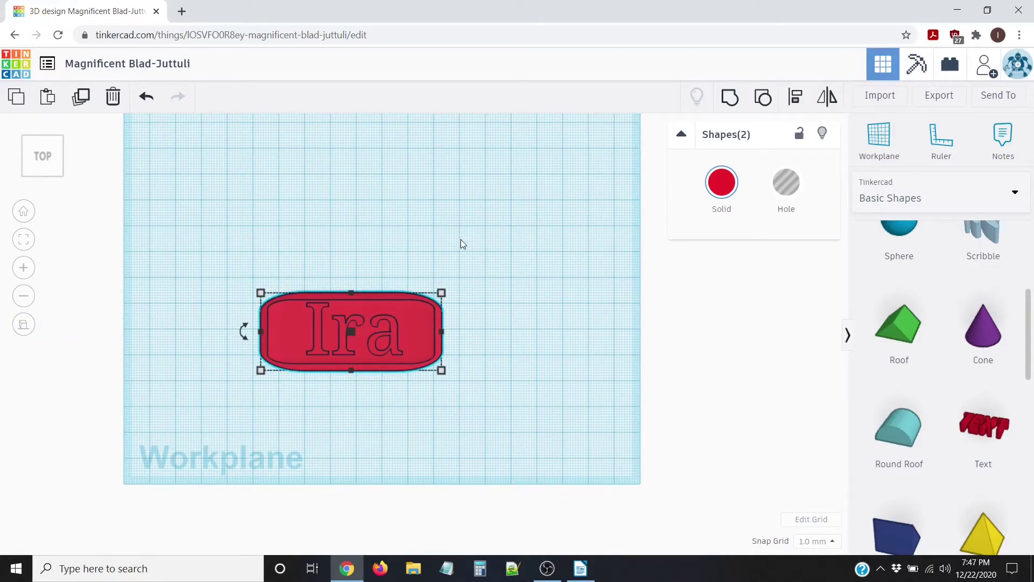
Step: Examine the name text and box from several angles in orthographic view, and switch back to perspective view
right_drag(309, 433, 460, 368)
scroll(374, 354, up, 5)
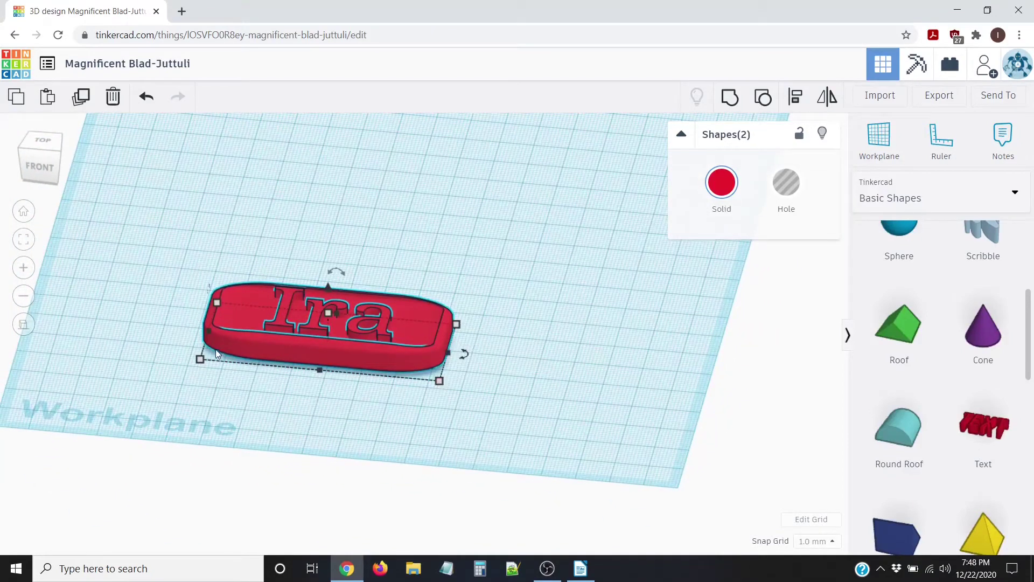
right_drag(330, 394, 357, 464)
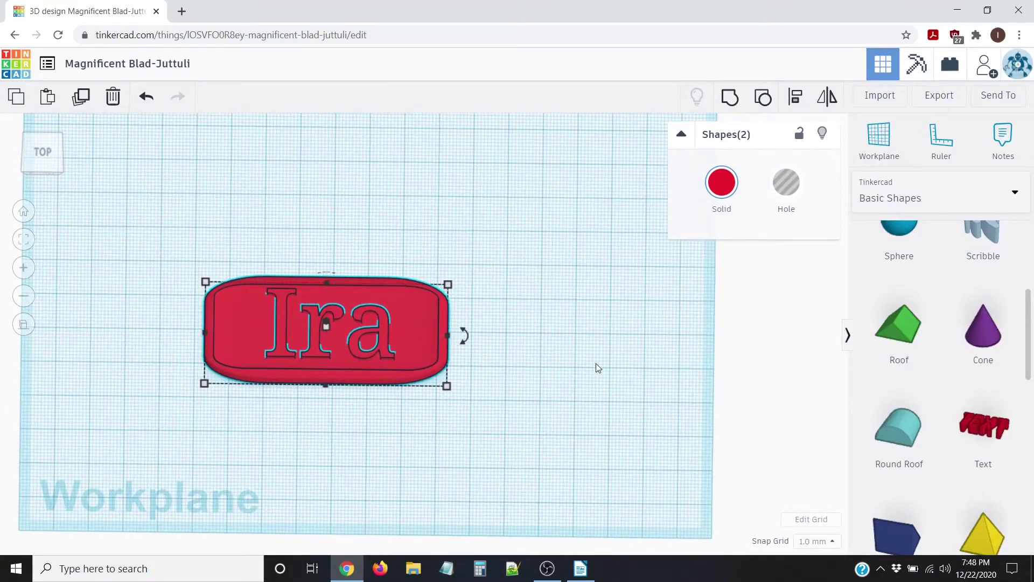
right_drag(37, 480, 23, 342)
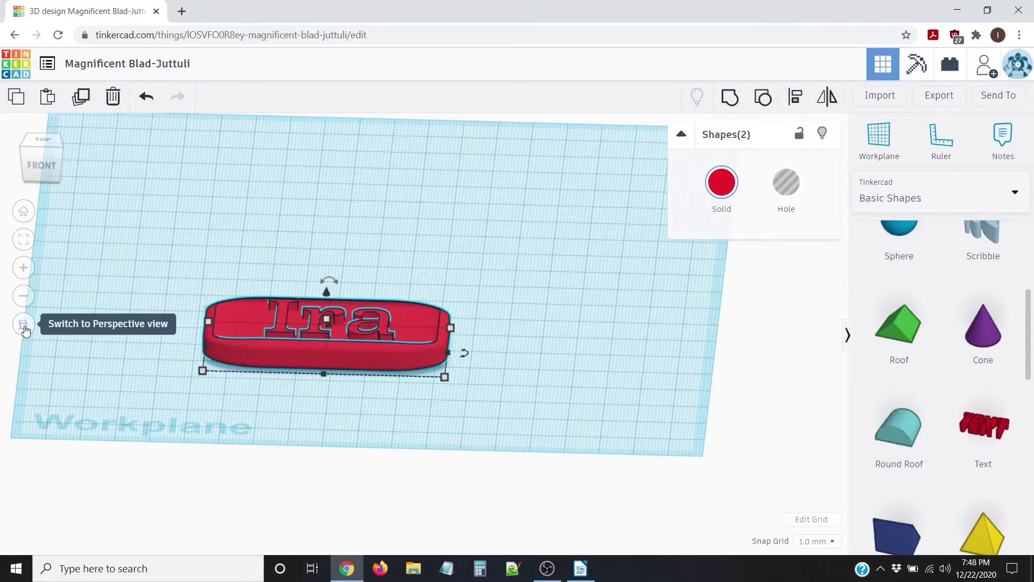
click(24, 324)
right_drag(244, 434, 317, 447)
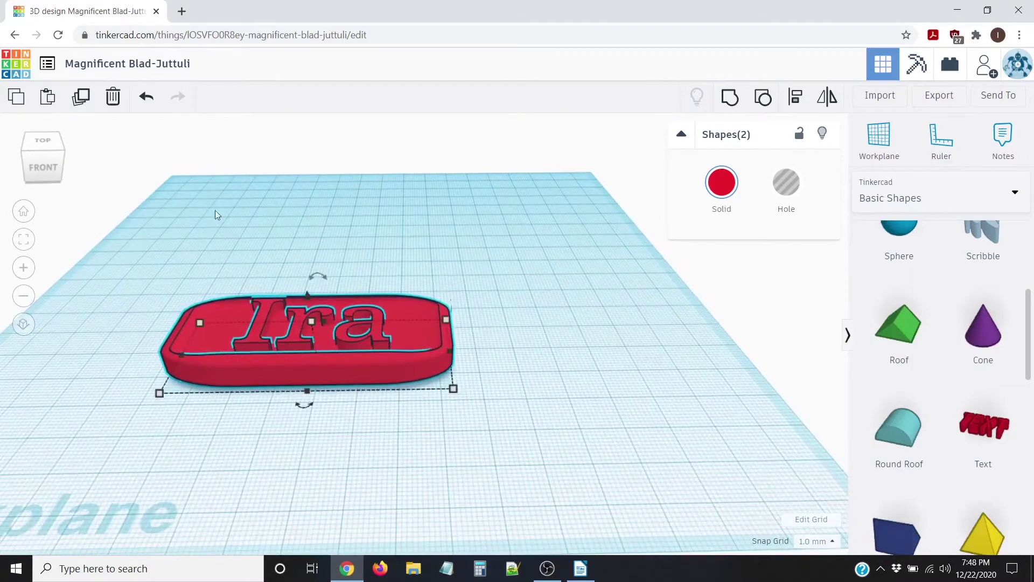
Step: Show the design from the top in orthographic view, and reselect the name text together with the red box
click(43, 141)
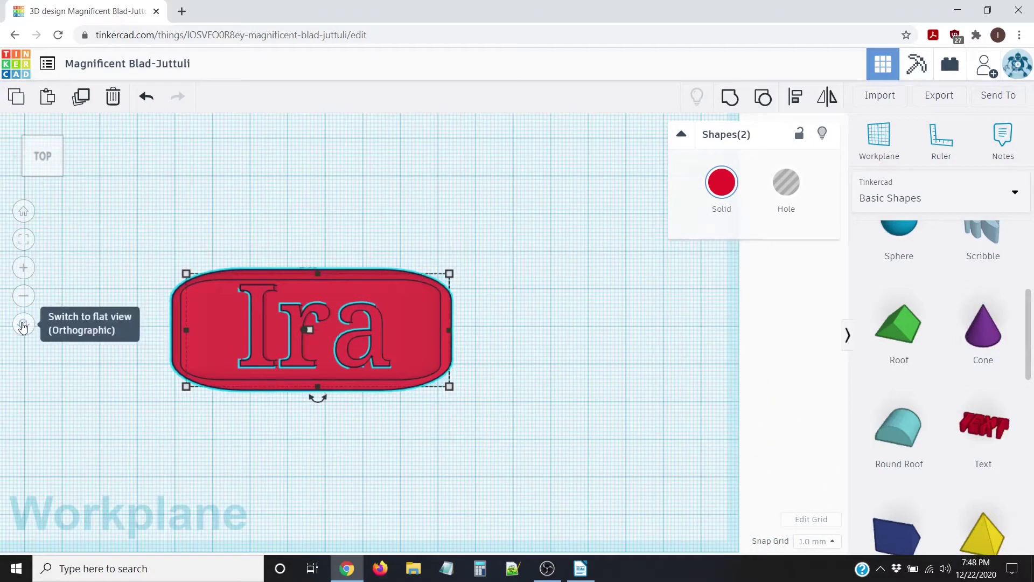
click(23, 325)
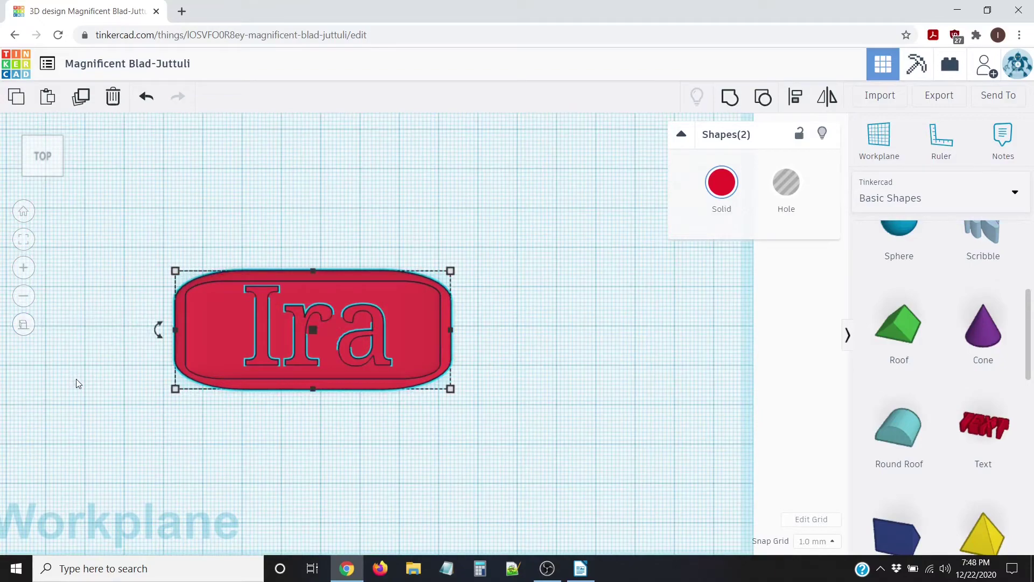
click(77, 379)
right_drag(123, 399, 120, 399)
drag(129, 225, 551, 431)
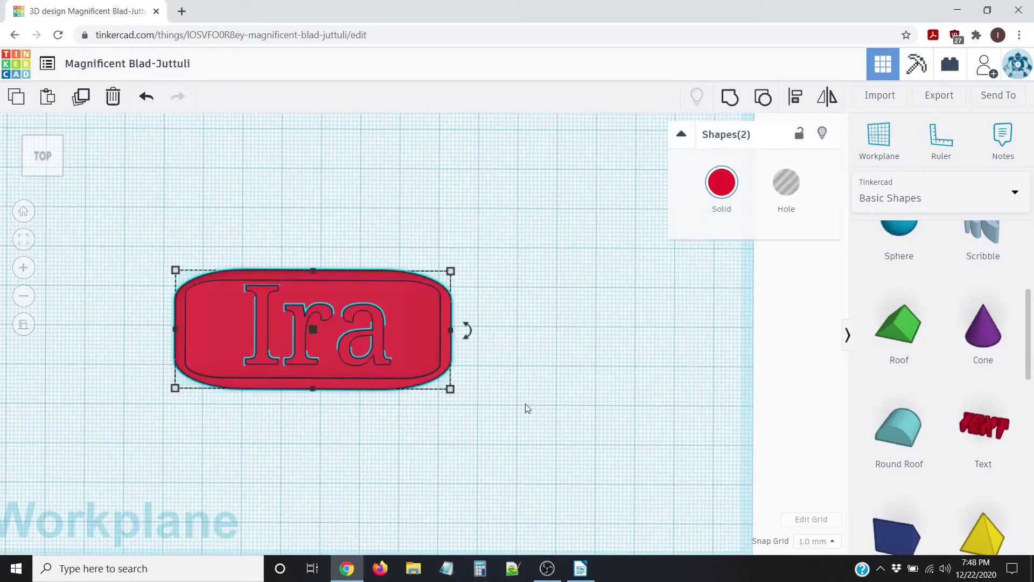
Step: Align the name text and the red box on their centres, both lengthwise and widthwise
click(798, 98)
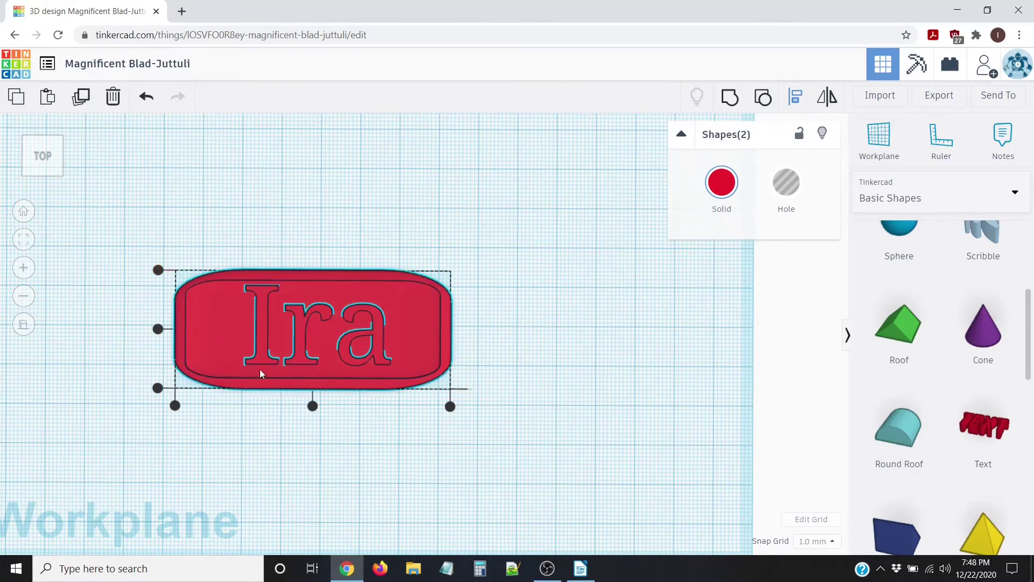
click(160, 330)
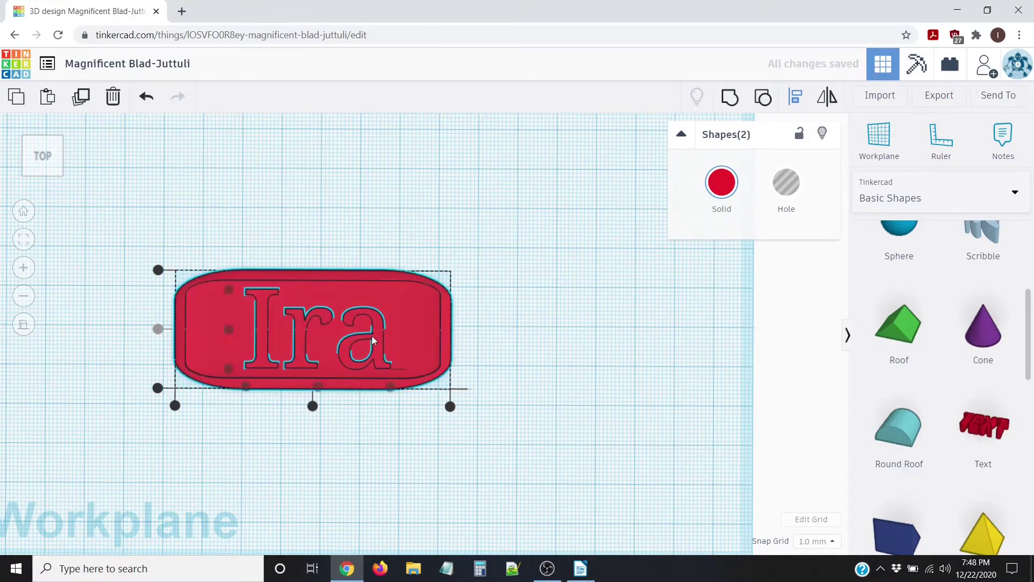
click(313, 407)
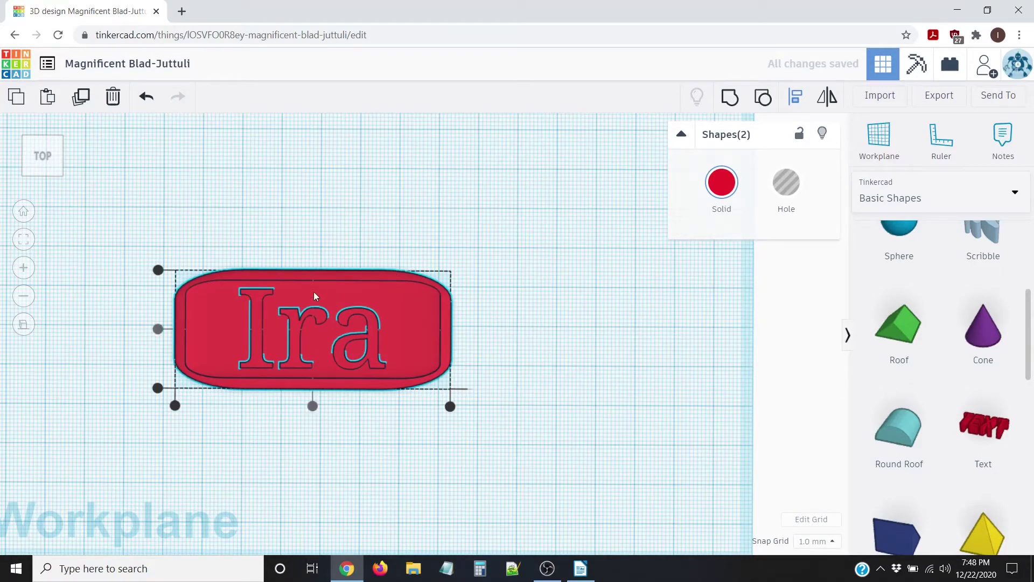
click(523, 257)
right_drag(534, 278, 531, 243)
right_drag(411, 306, 468, 345)
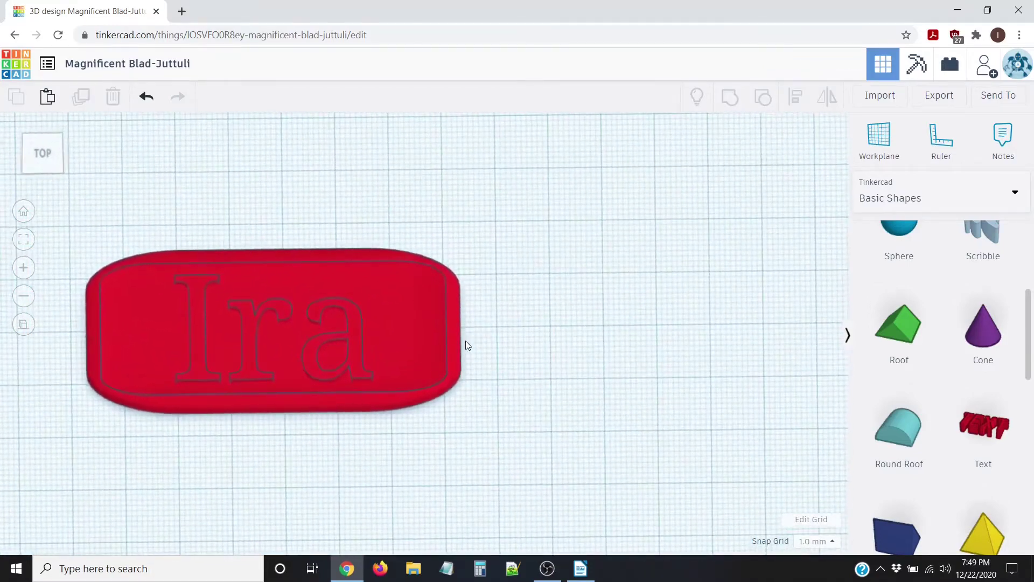
Step: Select both the name text and the box, and recolor them bright blue from the preset solid colors
click(247, 331)
right_drag(250, 339, 478, 361)
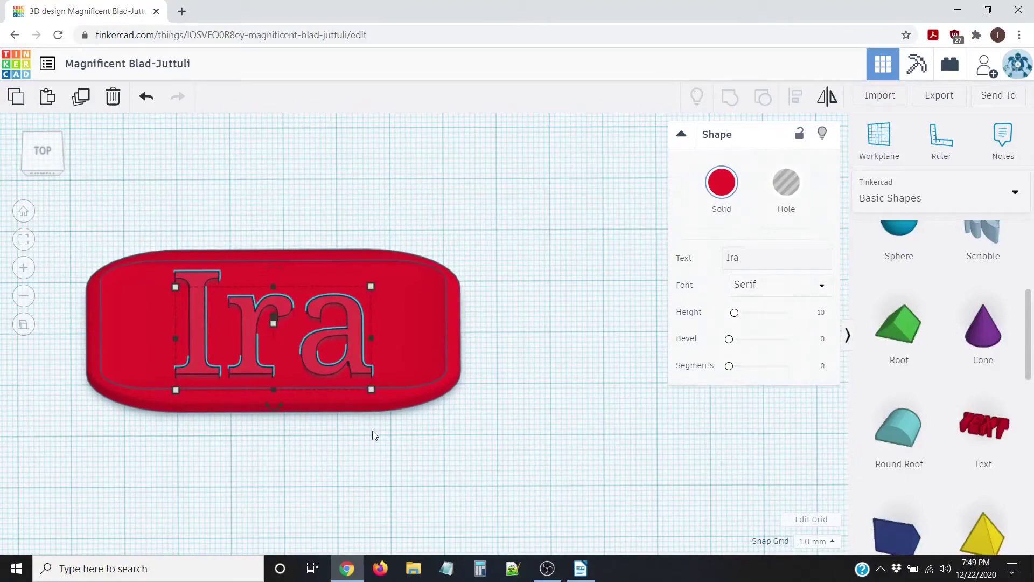
click(550, 308)
right_drag(554, 308, 556, 342)
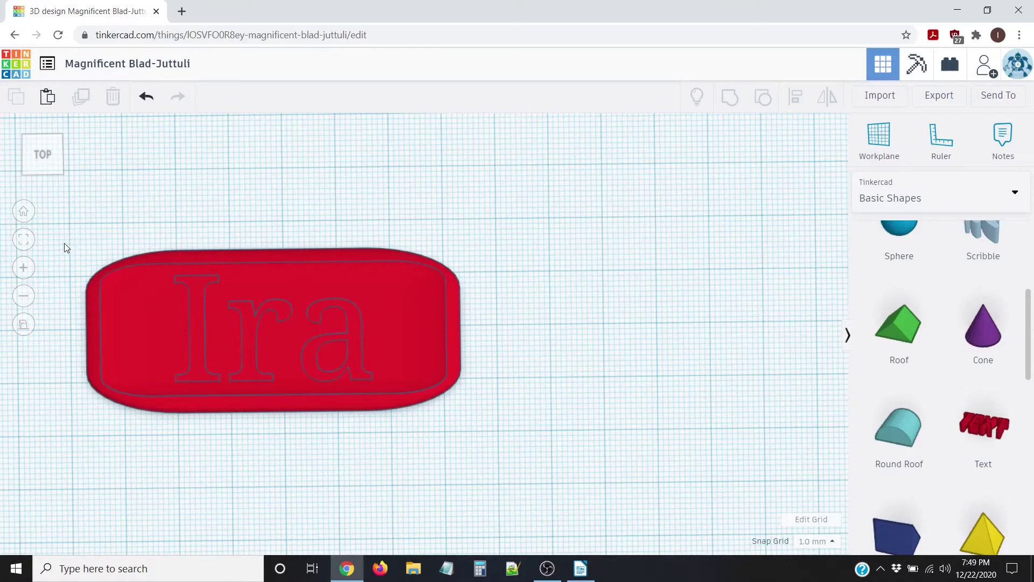
drag(159, 328, 585, 491)
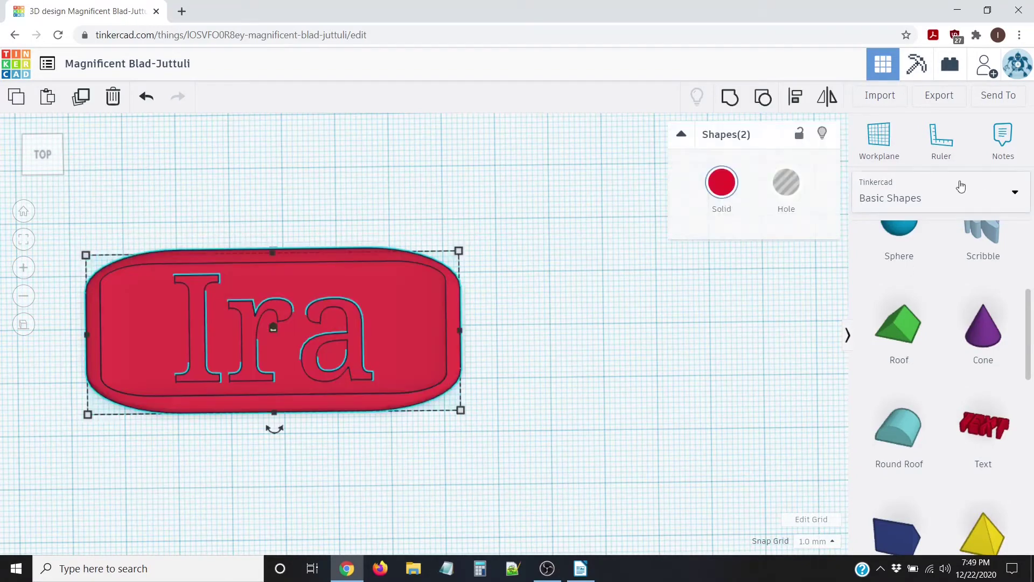
click(724, 183)
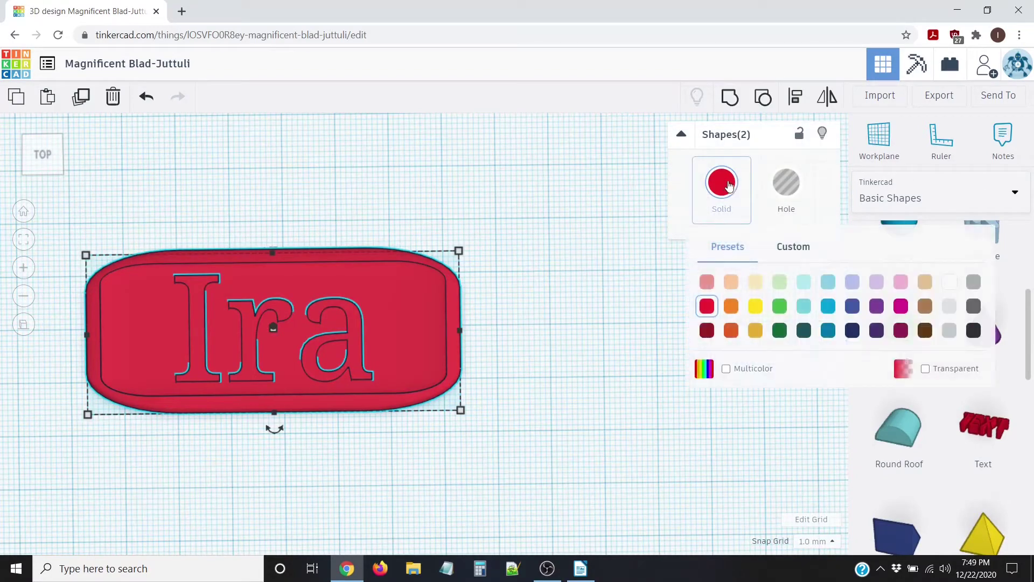
click(828, 307)
click(616, 315)
Step: Switch to perspective view and examine the raised letters in the recess from above and from the box's right end
right_drag(617, 315, 608, 278)
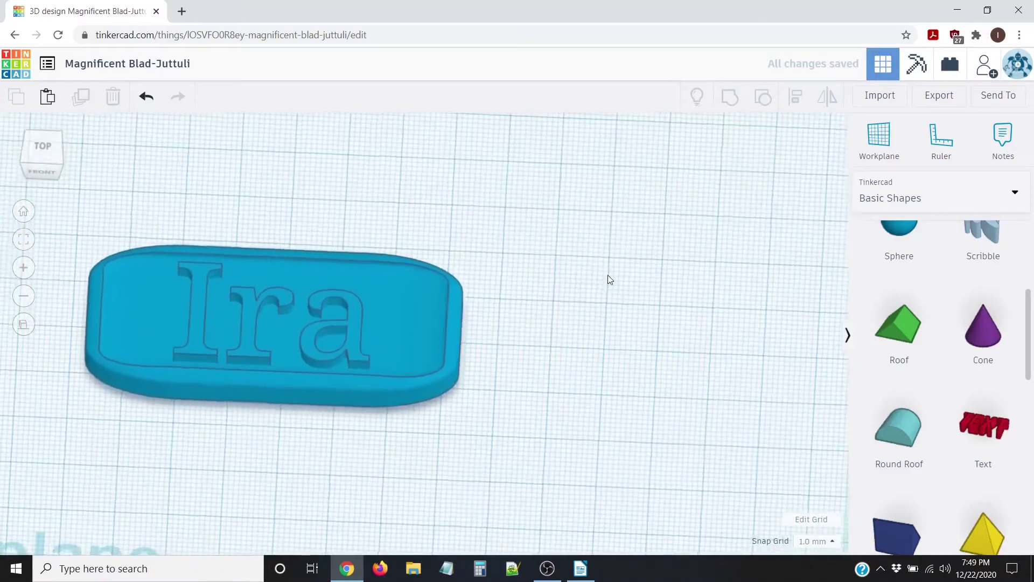
scroll(341, 305, up, 5)
right_drag(360, 312, 300, 273)
scroll(357, 254, up, 5)
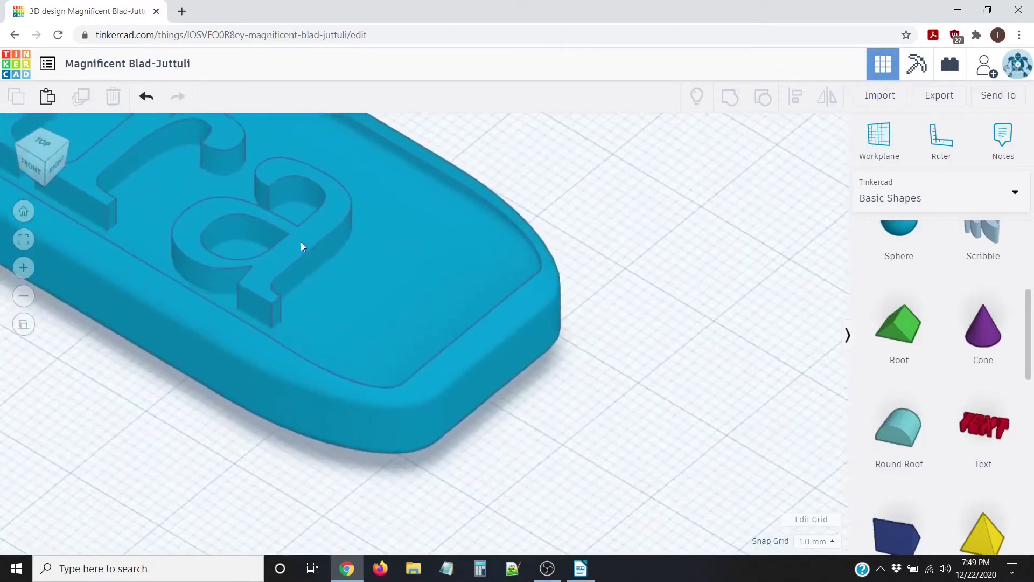
click(301, 241)
right_drag(142, 336, 248, 425)
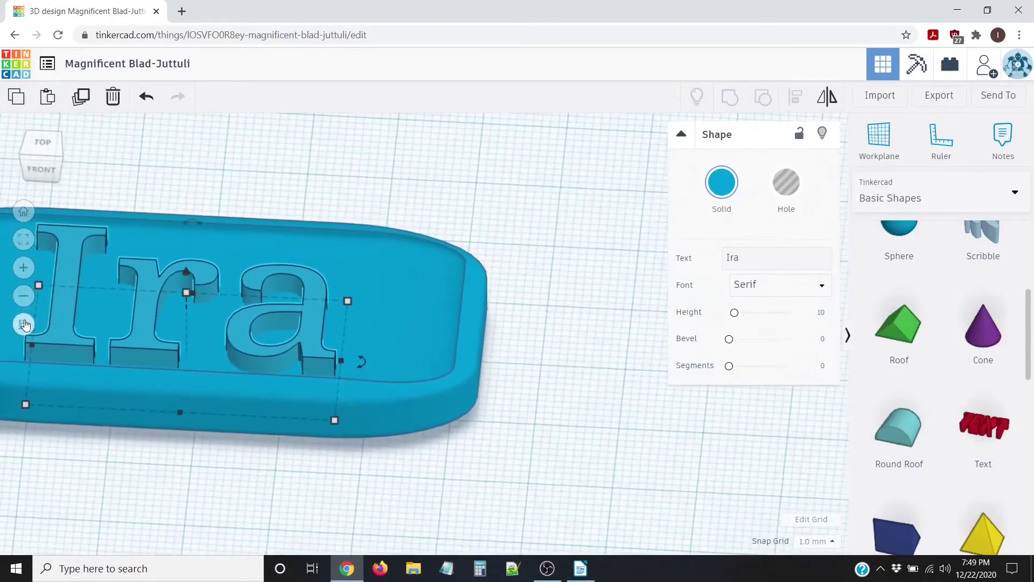
click(23, 324)
right_drag(325, 485, 101, 433)
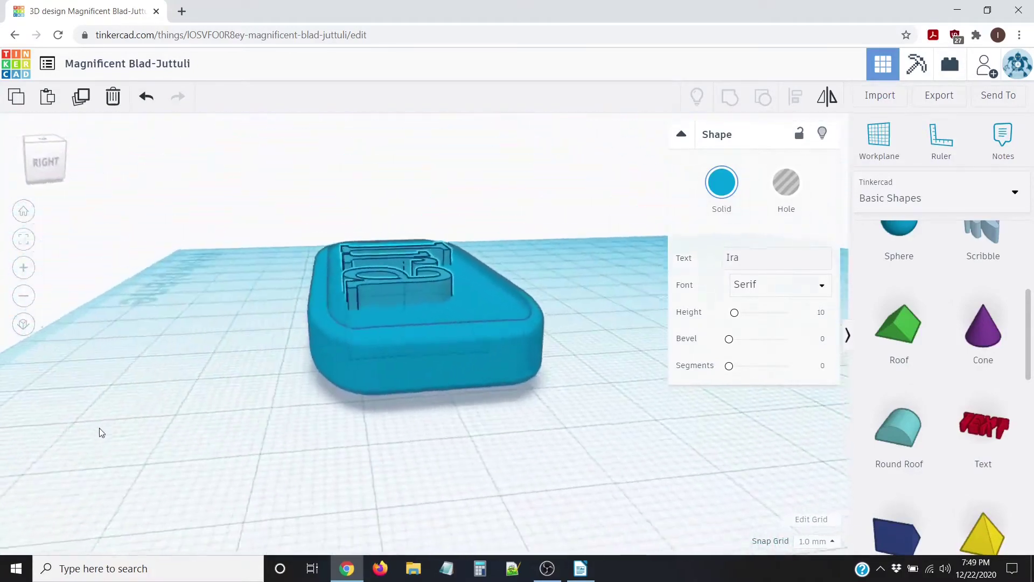
scroll(367, 373, up, 3)
right_drag(345, 415, 298, 506)
click(233, 340)
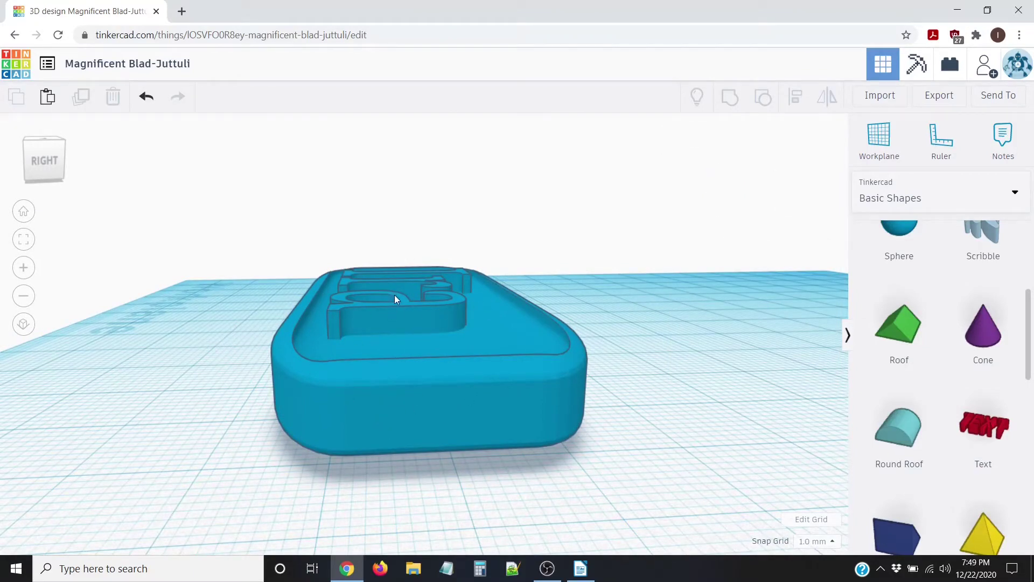
Step: Recolor only the name text black, using the darkest preset solid color
click(405, 308)
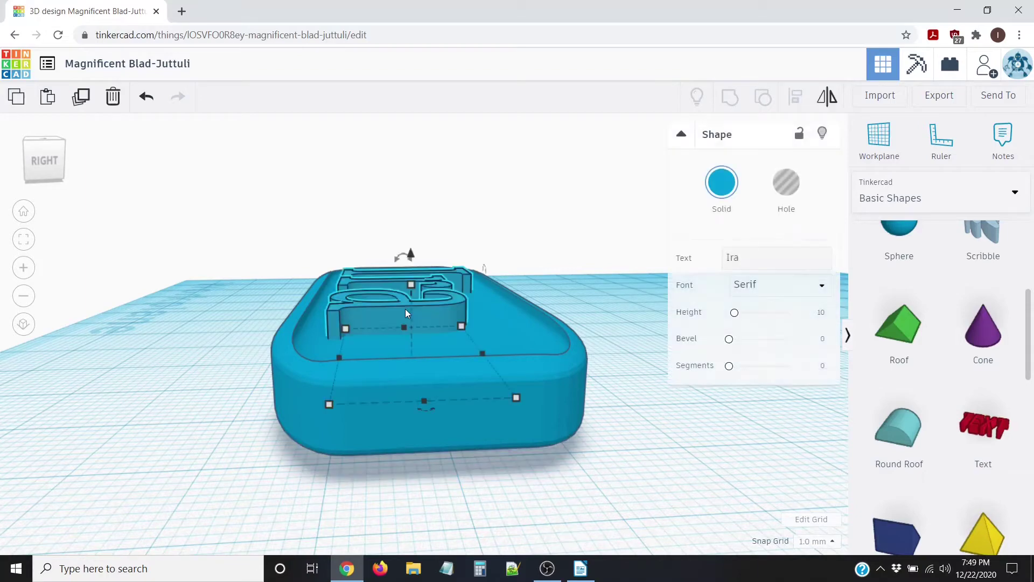
click(722, 182)
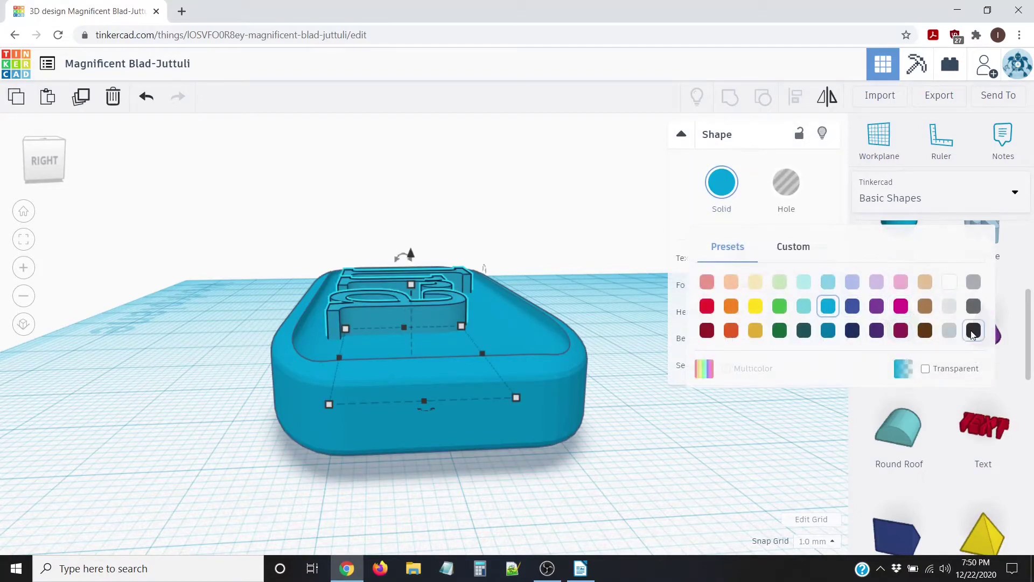
click(974, 331)
click(412, 239)
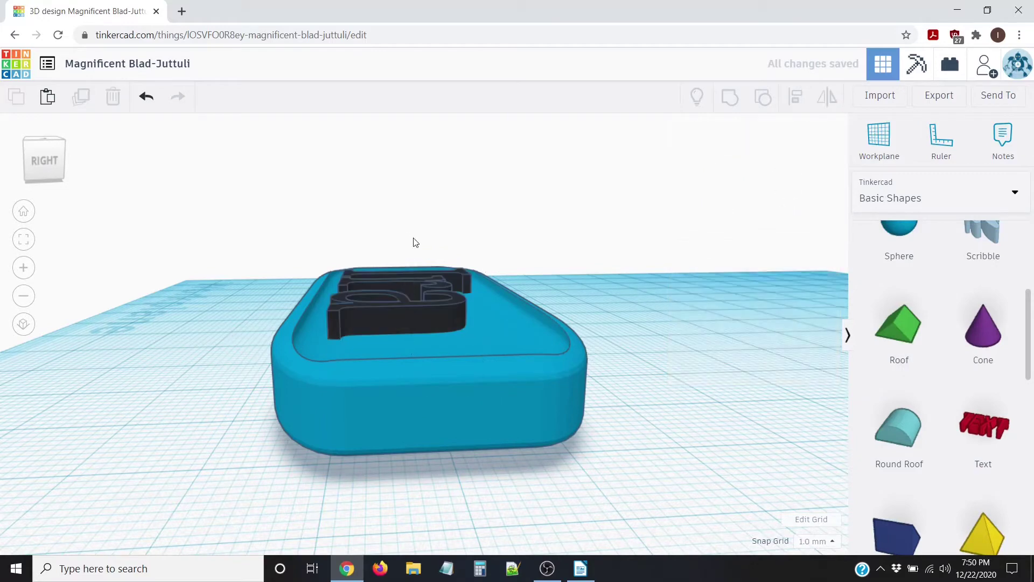
Step: Raise the name text above the recess and reduce its height, first to 5 mm and finally to 3 mm
click(410, 309)
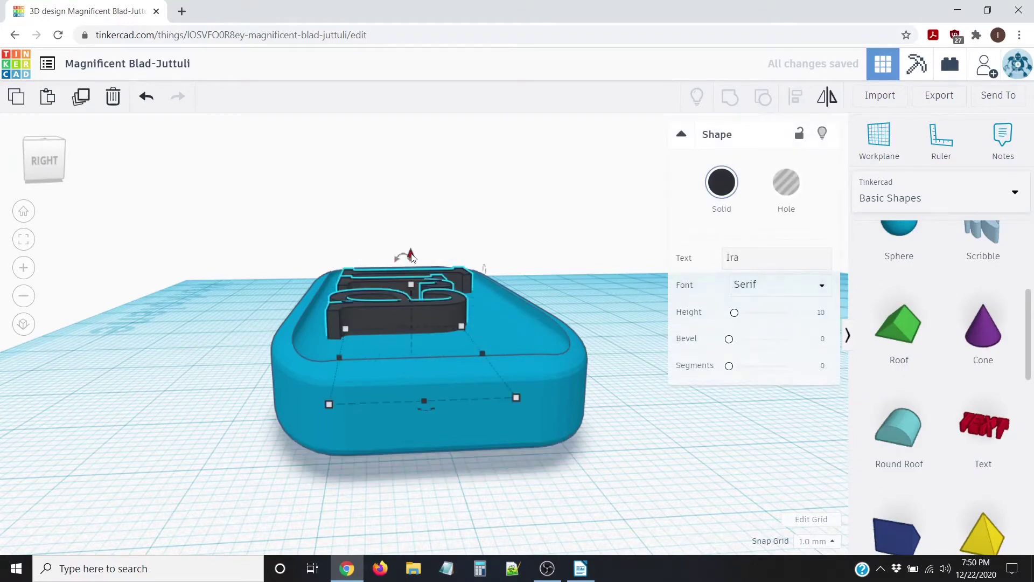
drag(412, 255, 423, 182)
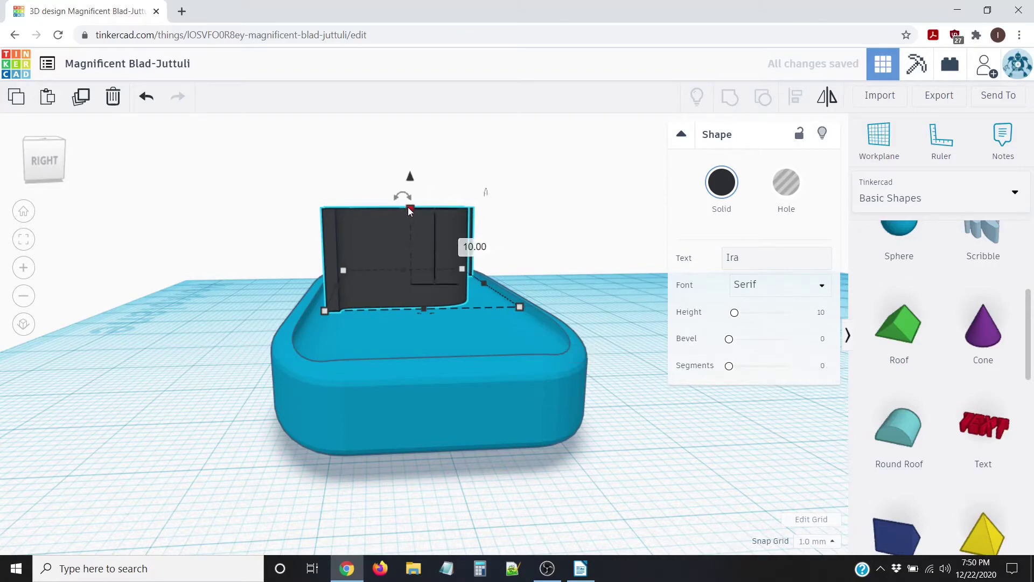
click(481, 252)
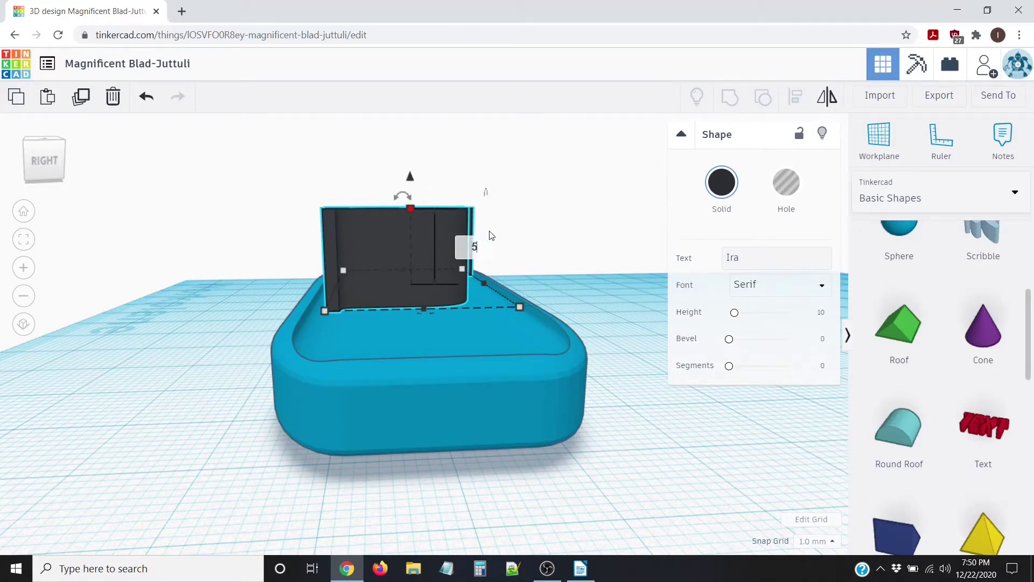
key(Return)
click(473, 268)
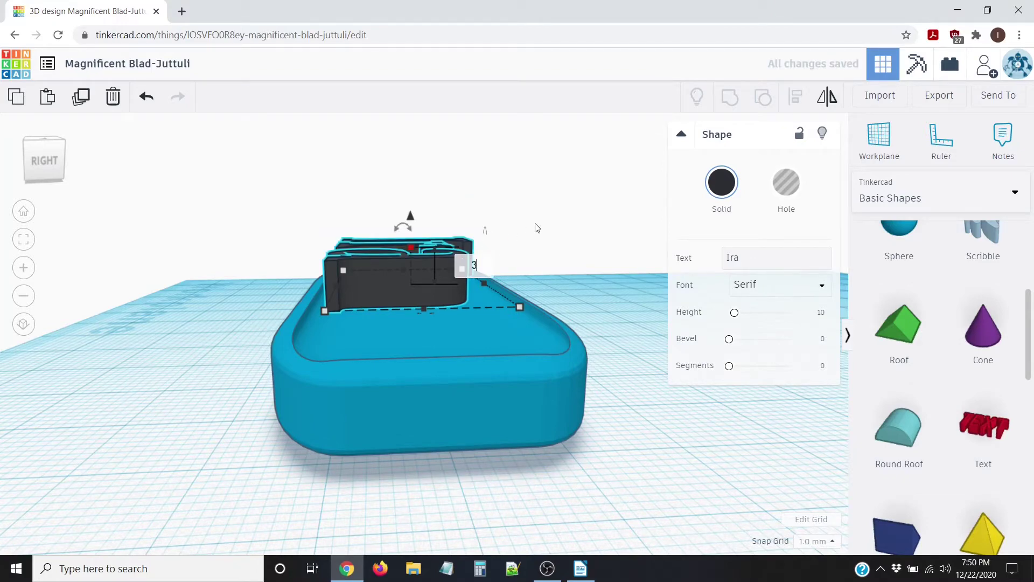
text(3)
key(Return)
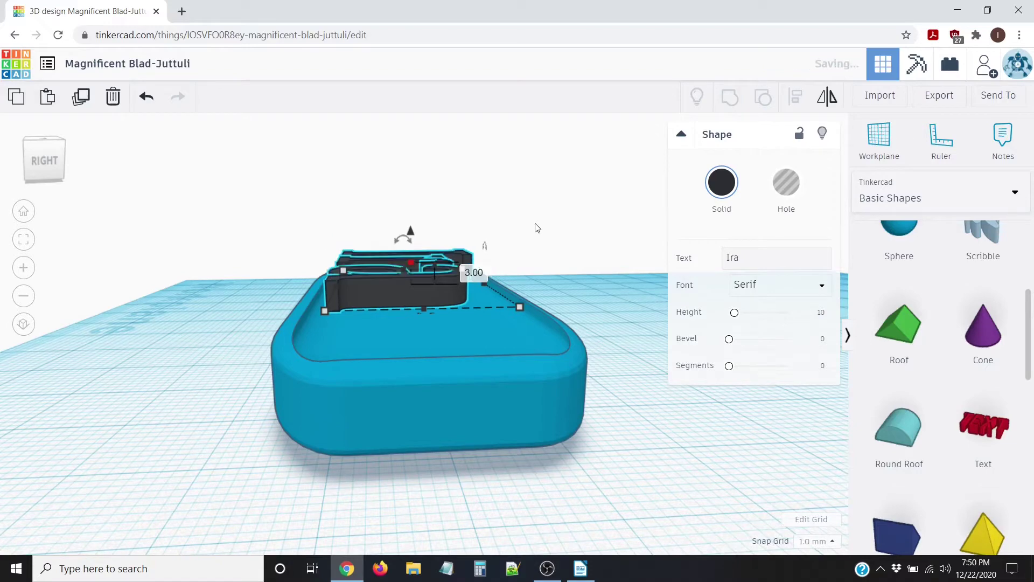
Step: Lower the thinner name text into the recess so that its base is 6 mm above the workplane
mouse_move(412, 237)
drag(412, 233, 412, 261)
mouse_move(400, 328)
right_down()
mouse_move(415, 351)
mouse_move(415, 333)
right_up()
scroll(418, 350, up, 3)
scroll(417, 332, up, 4)
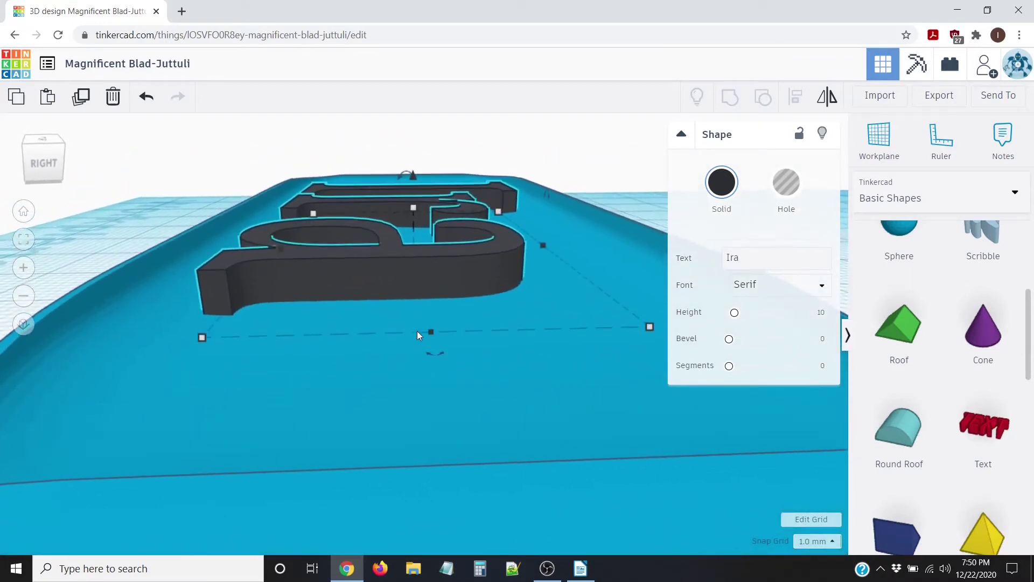
mouse_move(412, 176)
mouse_down()
mouse_move(412, 148)
mouse_move(409, 165)
mouse_up()
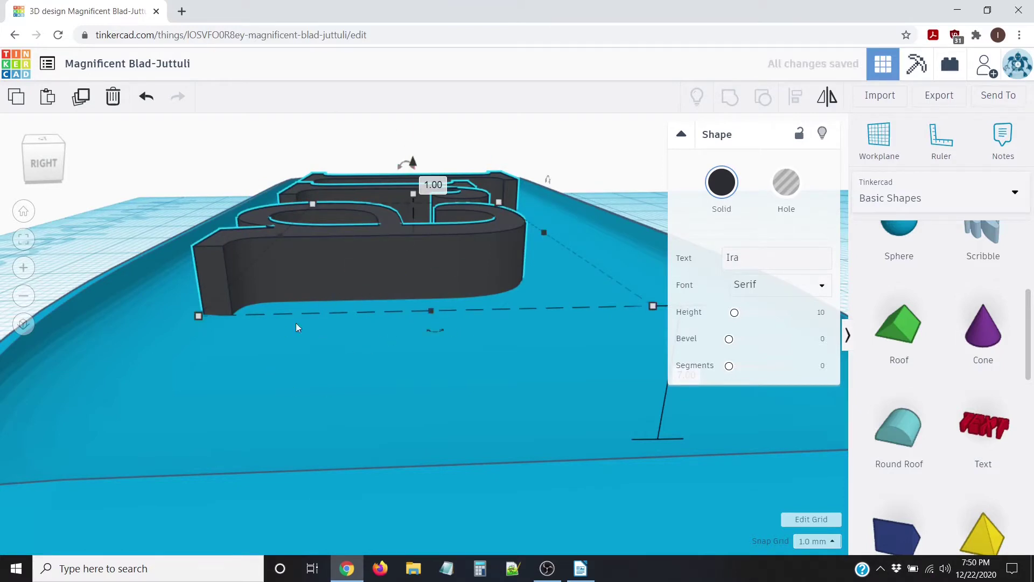
drag(414, 162, 412, 173)
scroll(291, 361, down, 6)
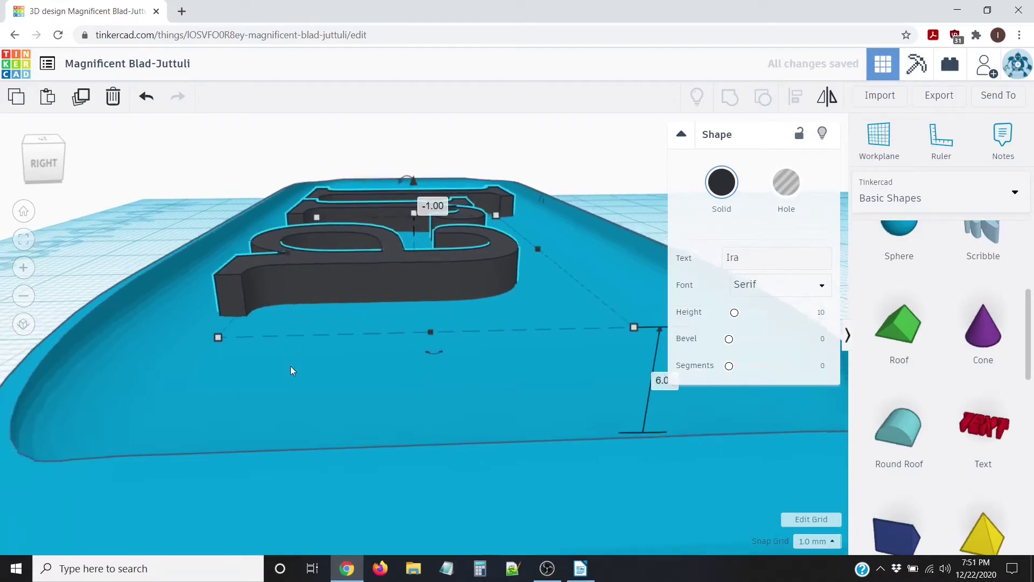
scroll(183, 318, down, 3)
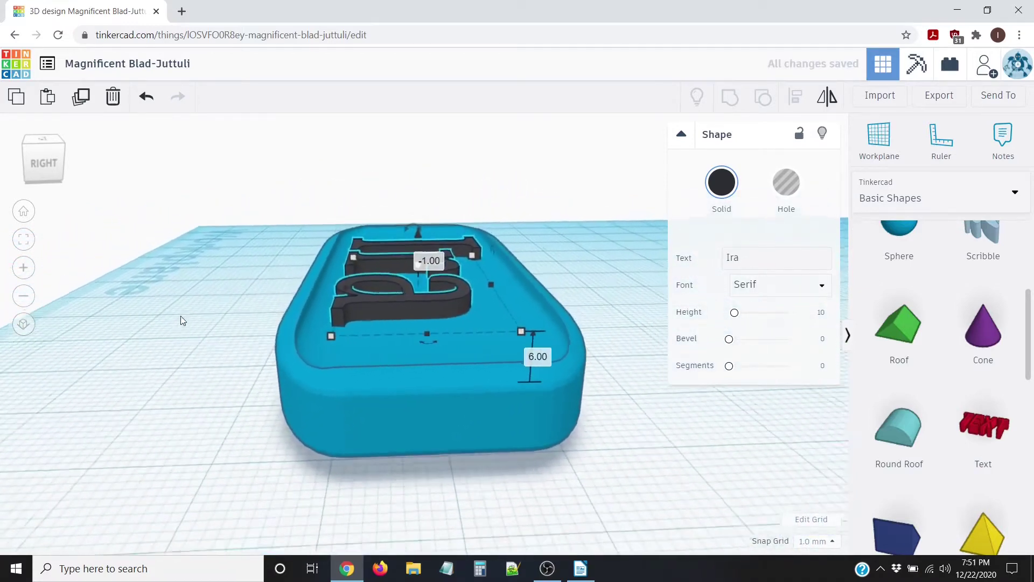
Step: Select the black name text together with the blue box and group them into one shape
right_drag(176, 309, 466, 316)
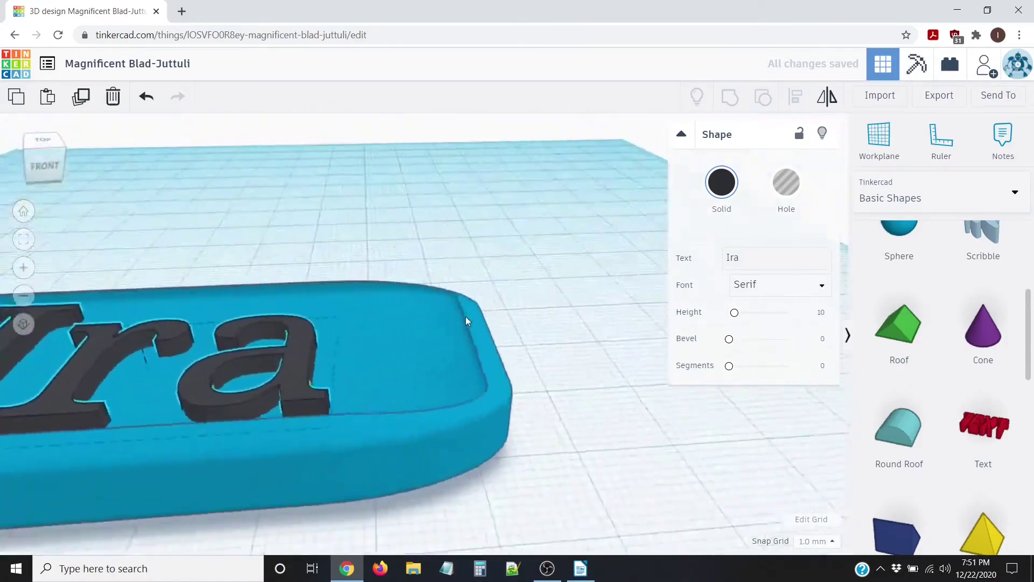
scroll(431, 323, up, 4)
scroll(241, 337, down, 5)
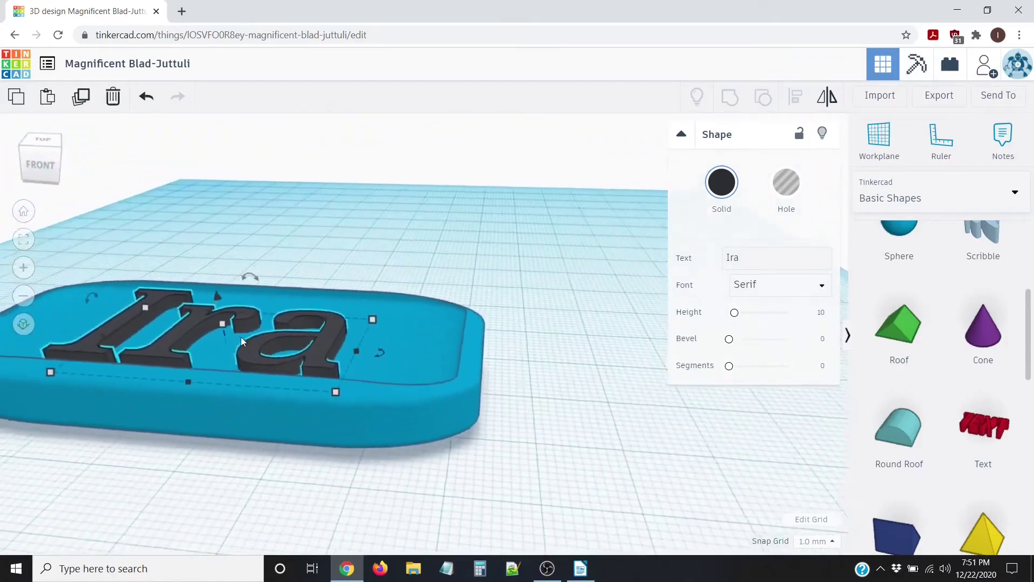
right_drag(294, 400, 240, 316)
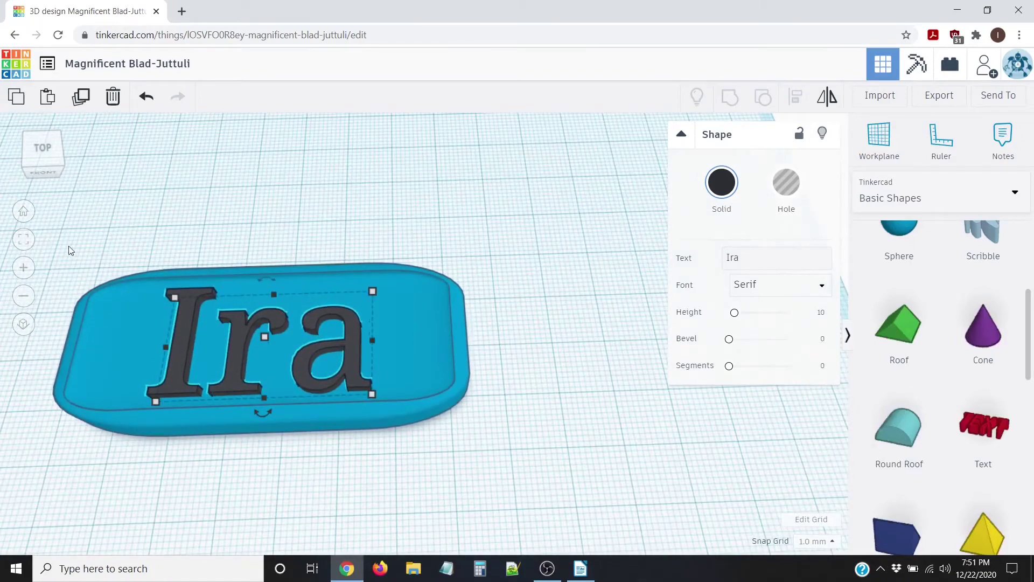
drag(48, 229, 605, 504)
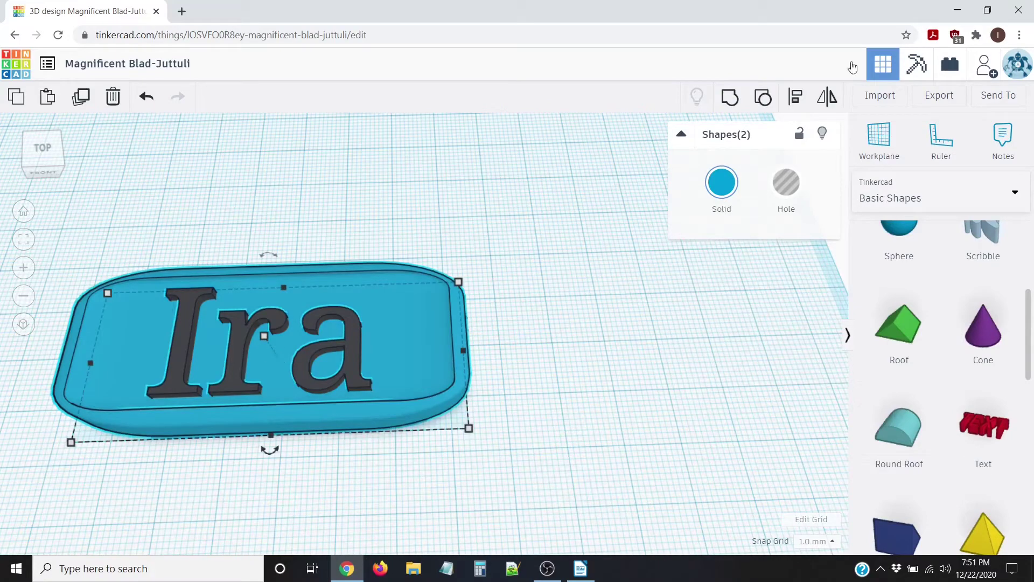
click(730, 97)
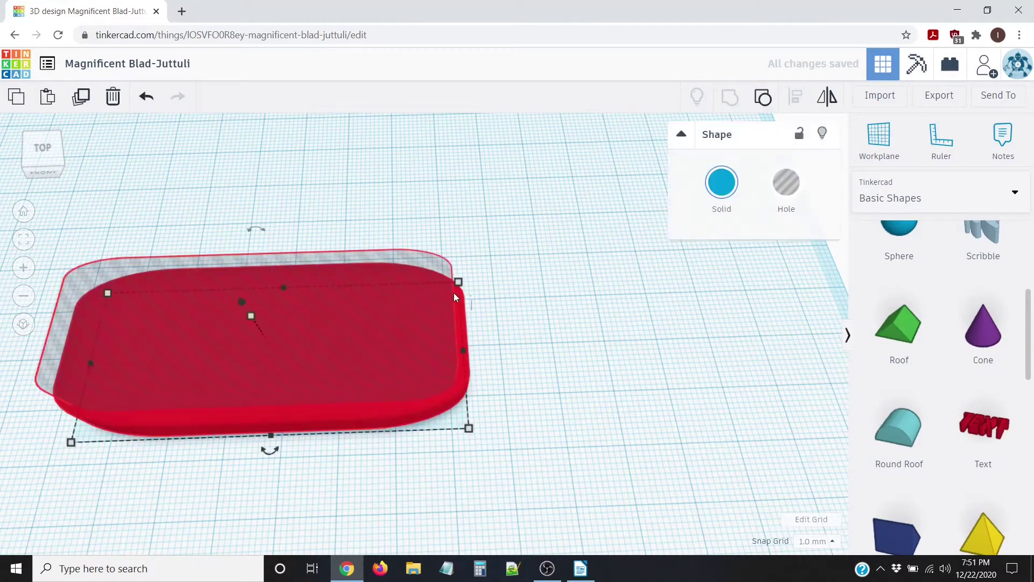
click(499, 337)
Step: Examine the grouped name tag from above, checking the lettering and the rim around the recess
right_drag(499, 338, 429, 320)
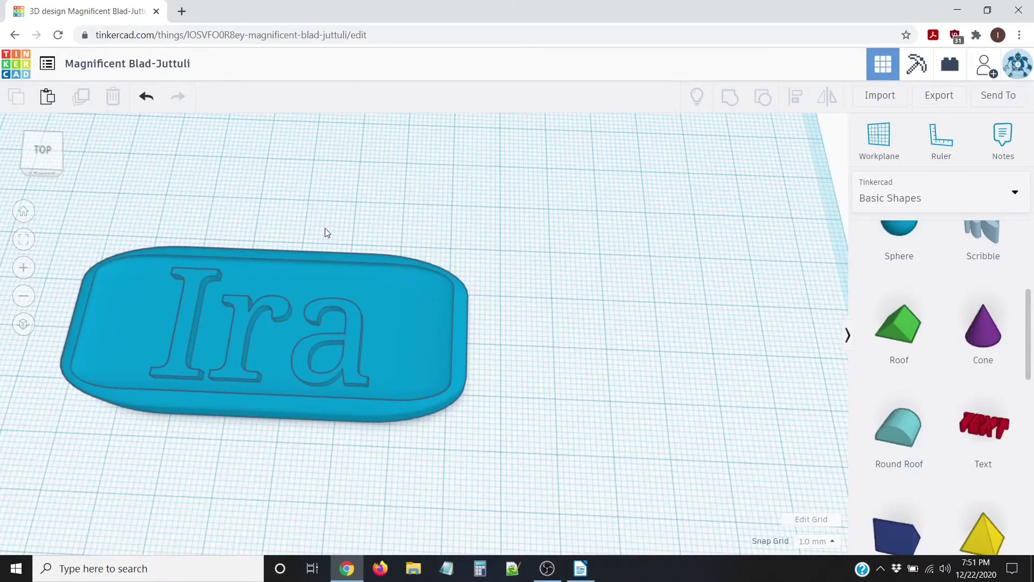
scroll(339, 286, down, 3)
scroll(399, 313, up, 2)
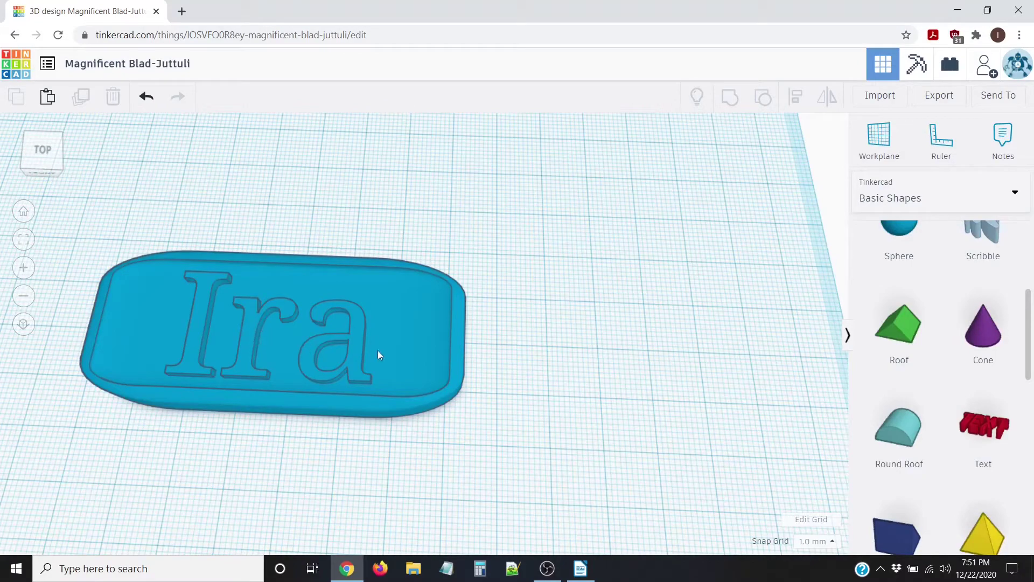
scroll(354, 370, up, 2)
scroll(350, 330, down, 2)
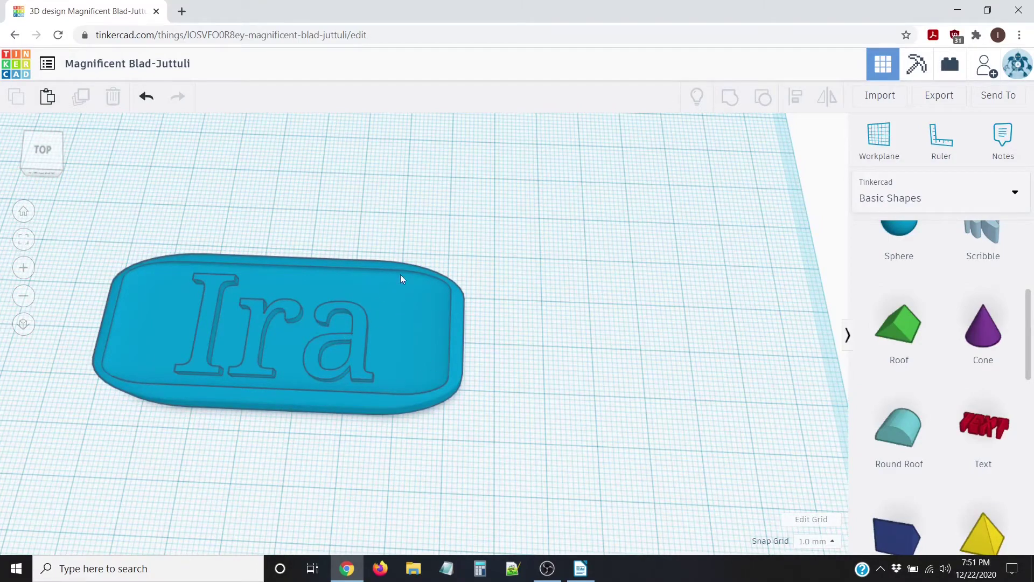
scroll(406, 349, up, 3)
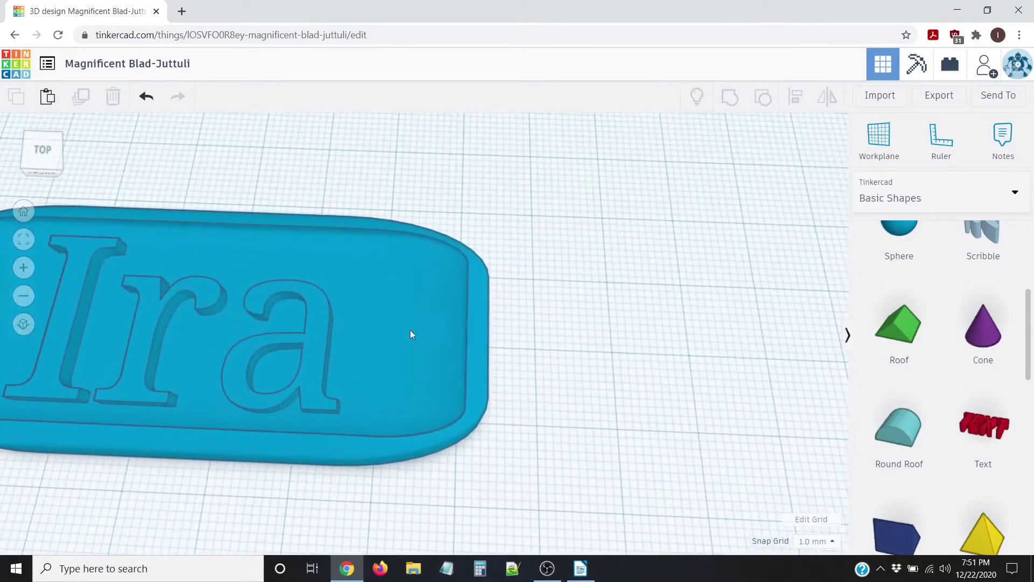
scroll(384, 335, down, 2)
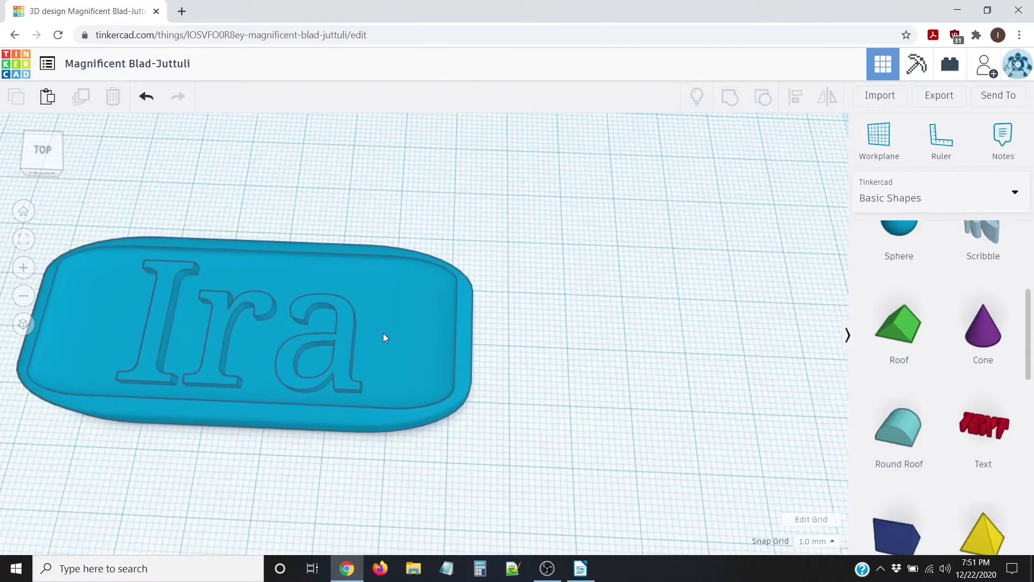
Step: Undo the last grouping of the name tag and turn the black name text into a hole
click(144, 98)
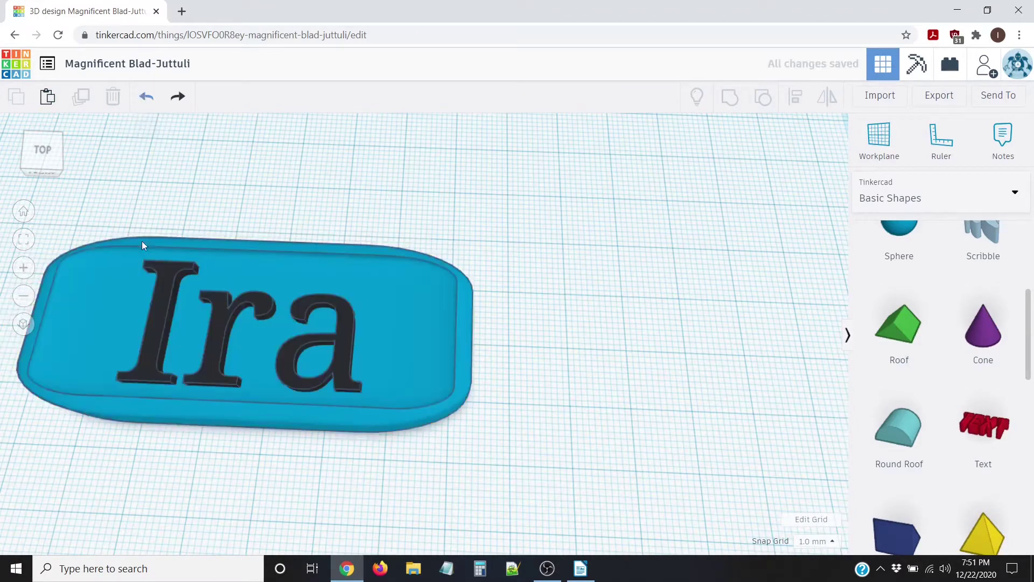
click(392, 319)
click(563, 410)
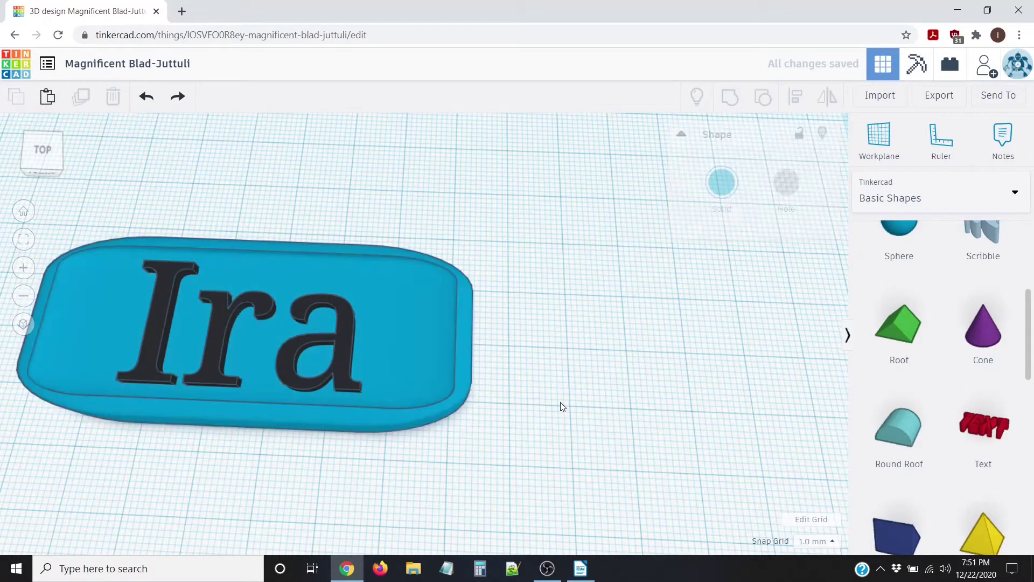
click(289, 350)
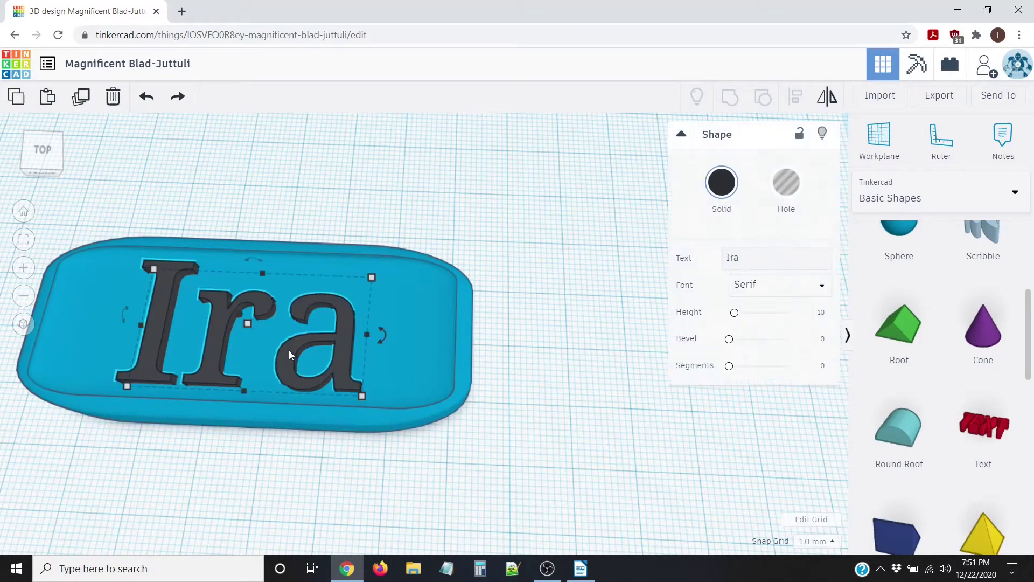
click(789, 184)
Step: Lower the text hole by 1 mm so that its base is 5 mm above the workplane
right_drag(550, 258, 214, 279)
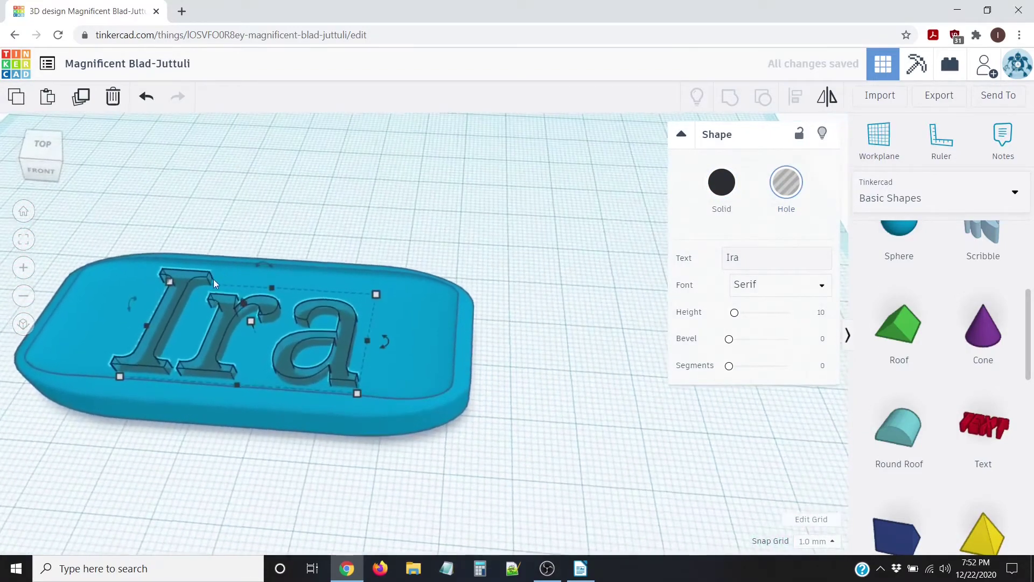
scroll(226, 259, up, 2)
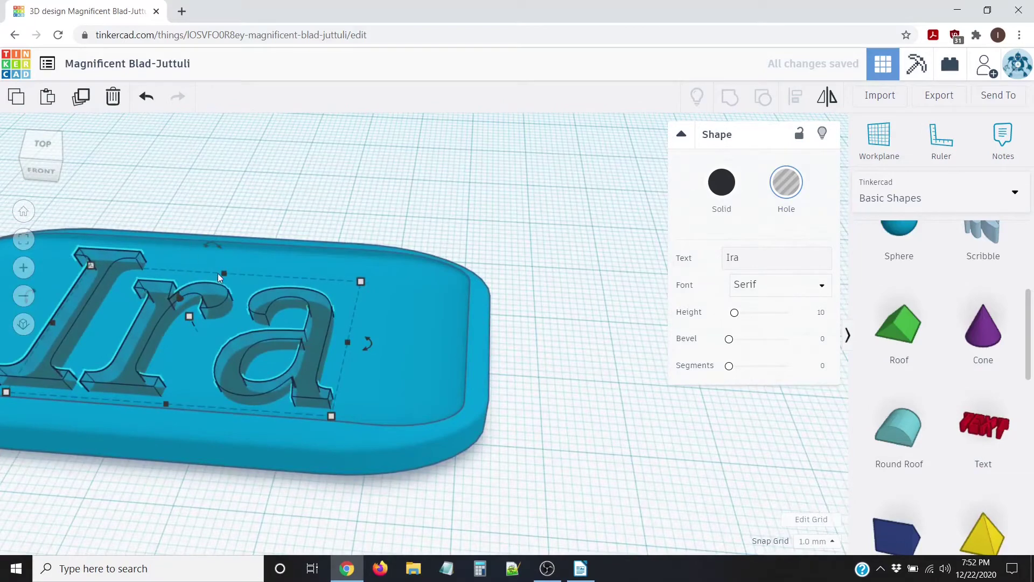
mouse_move(180, 296)
mouse_down()
mouse_move(195, 318)
mouse_move(167, 281)
mouse_move(179, 305)
mouse_up()
scroll(235, 399, down, 3)
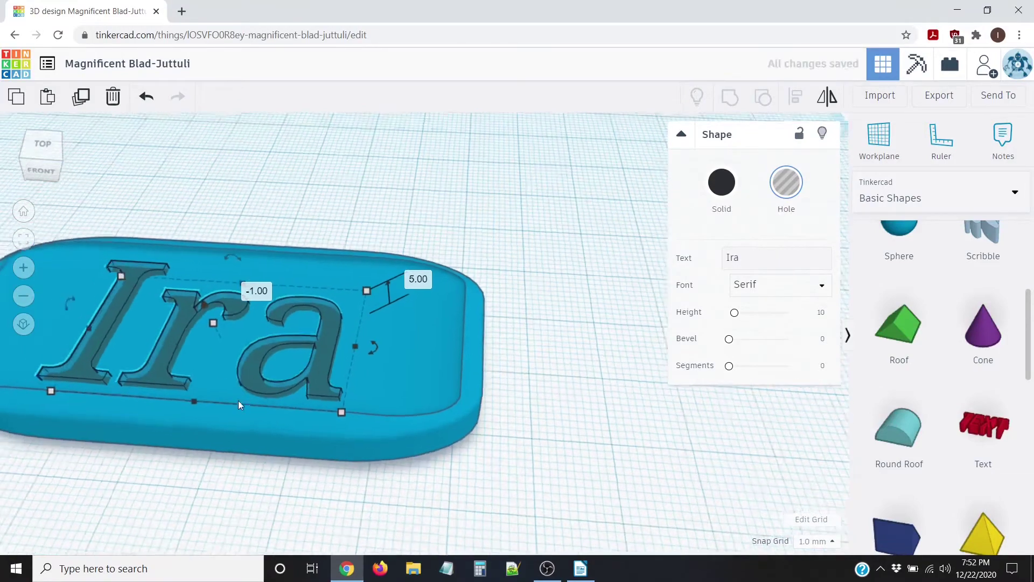
Step: Select the text hole together with the blue box and group them to engrave the name
right_drag(287, 425, 312, 447)
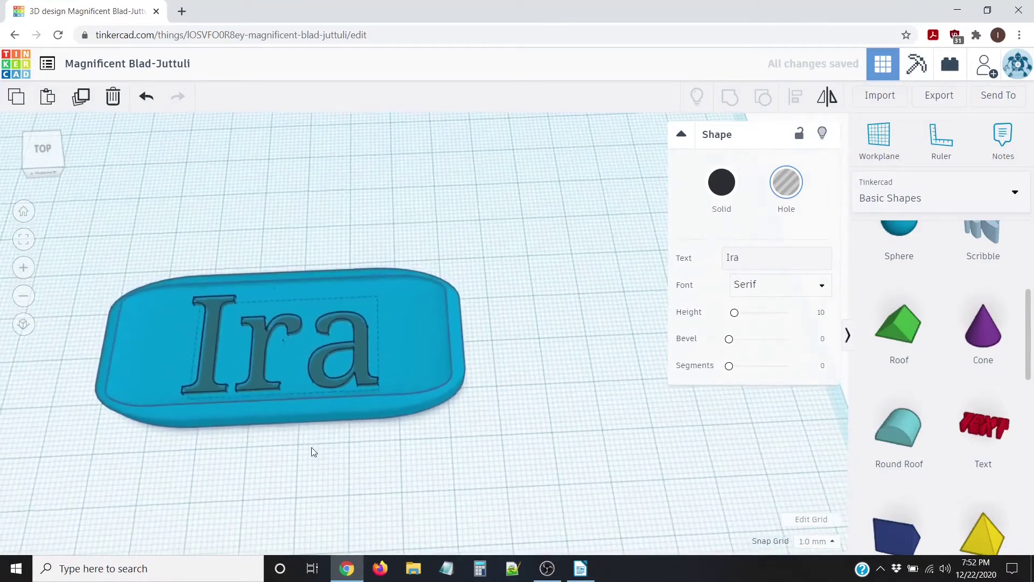
click(72, 254)
drag(68, 230, 577, 484)
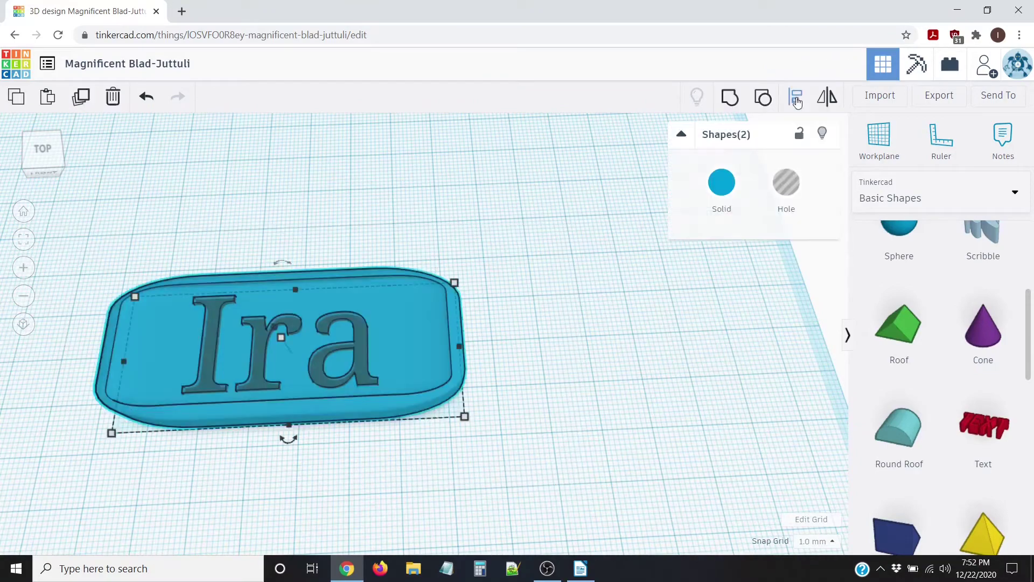
click(729, 104)
Step: Examine the engraved lettering and the surrounding recess up close, at a low angle and from above
scroll(422, 334, up, 2)
scroll(353, 333, up, 2)
right_drag(343, 337, 257, 283)
scroll(290, 283, up, 3)
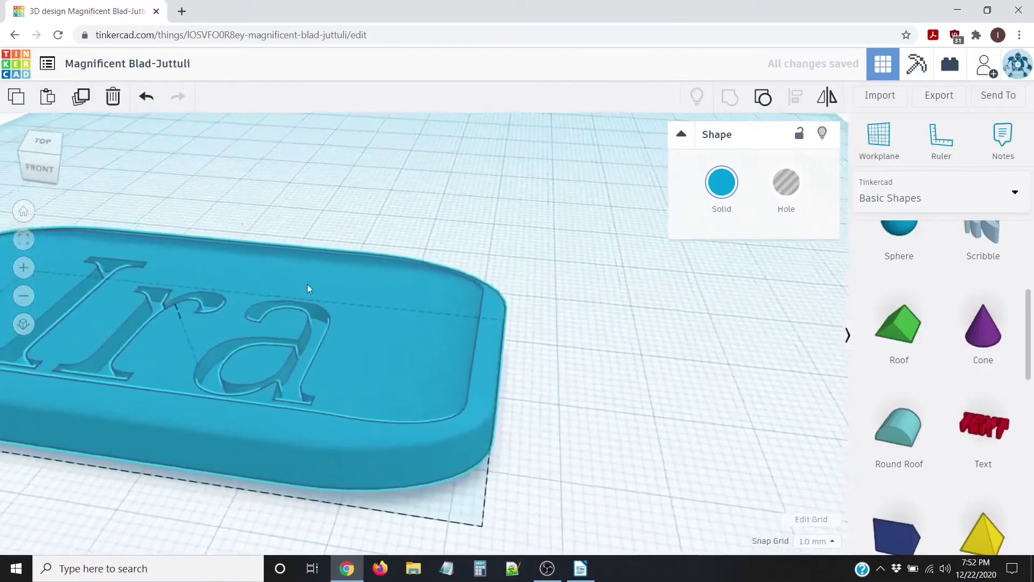
middle_drag(290, 282, 560, 263)
scroll(559, 265, down, 2)
right_drag(537, 354, 540, 401)
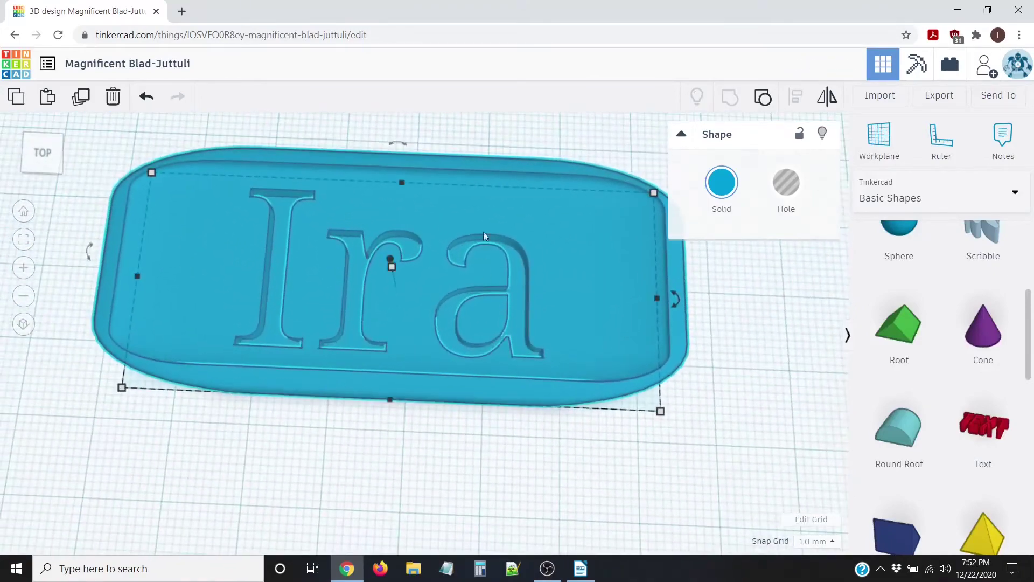
right_drag(402, 374, 482, 436)
scroll(479, 402, down, 3)
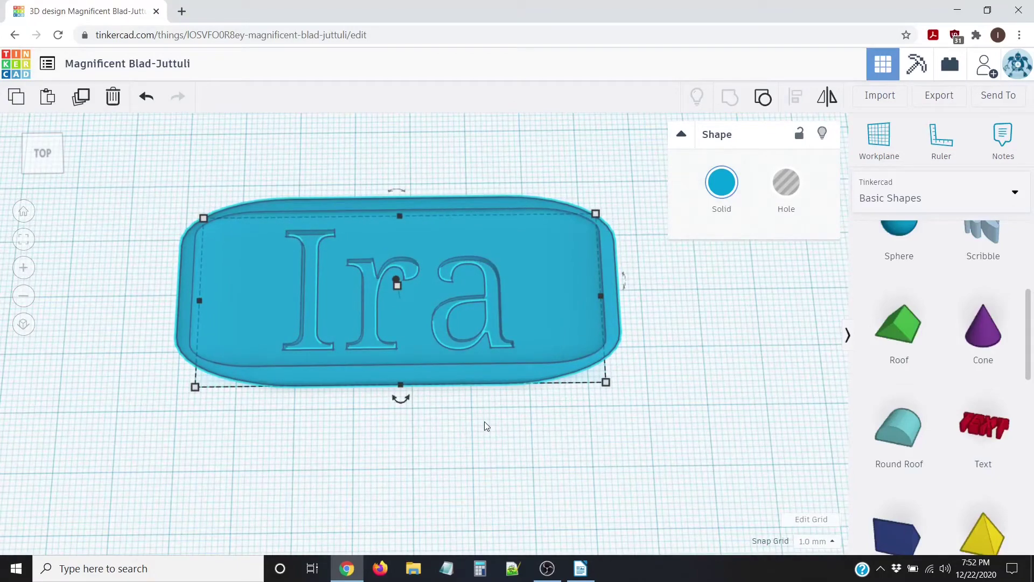
right_drag(535, 423, 533, 415)
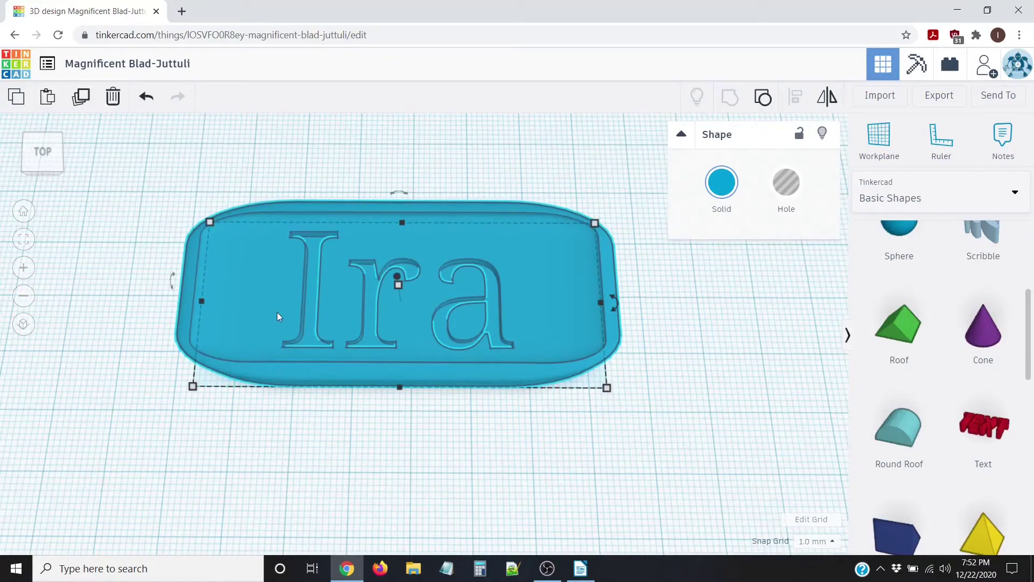
Step: Undo the engraving changes back to a solid black name text that is separate from the blue box
click(147, 99)
right_drag(423, 355, 391, 315)
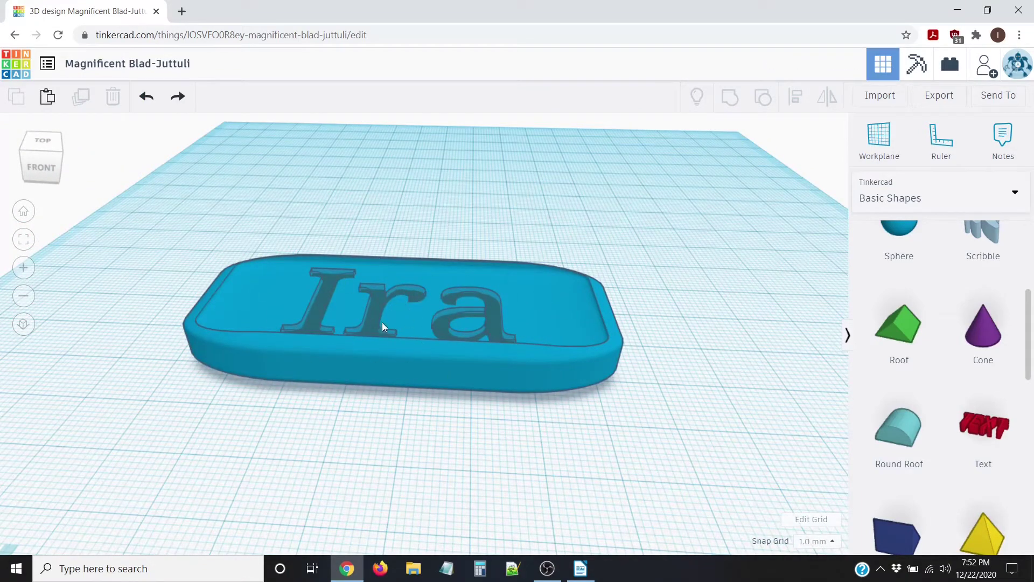
scroll(391, 351, up, 5)
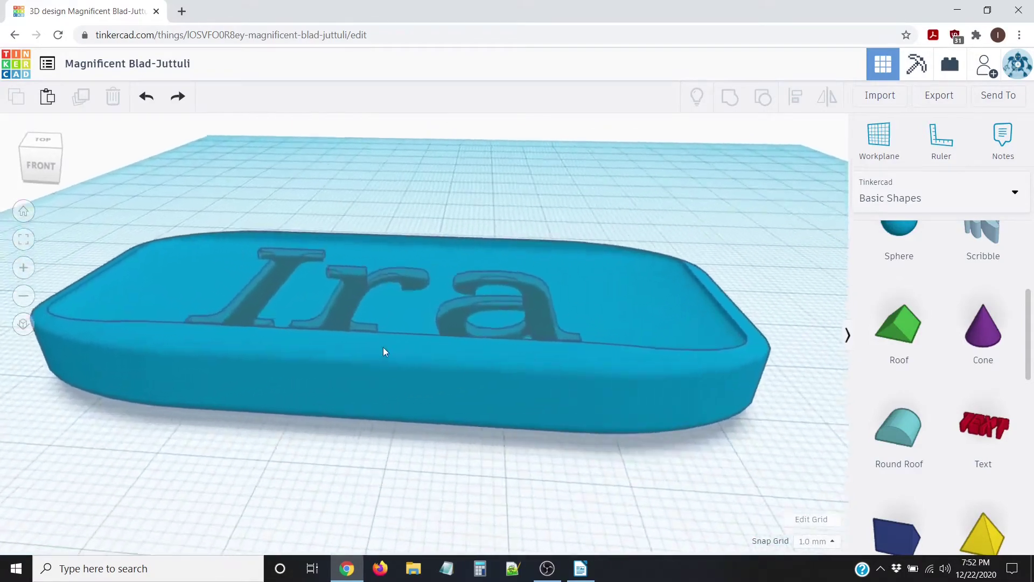
right_drag(395, 333, 478, 384)
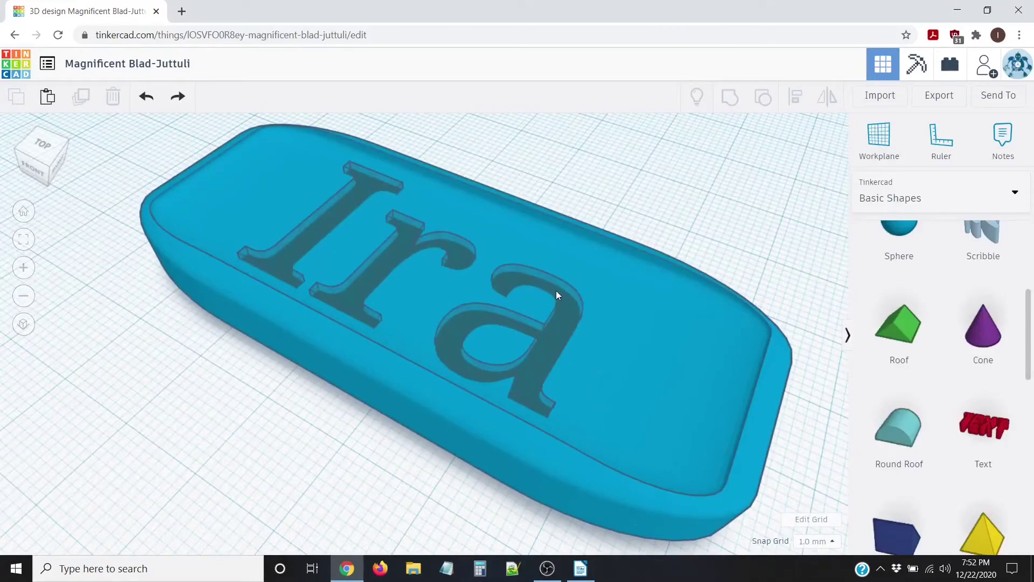
right_drag(260, 378, 305, 416)
scroll(305, 416, down, 3)
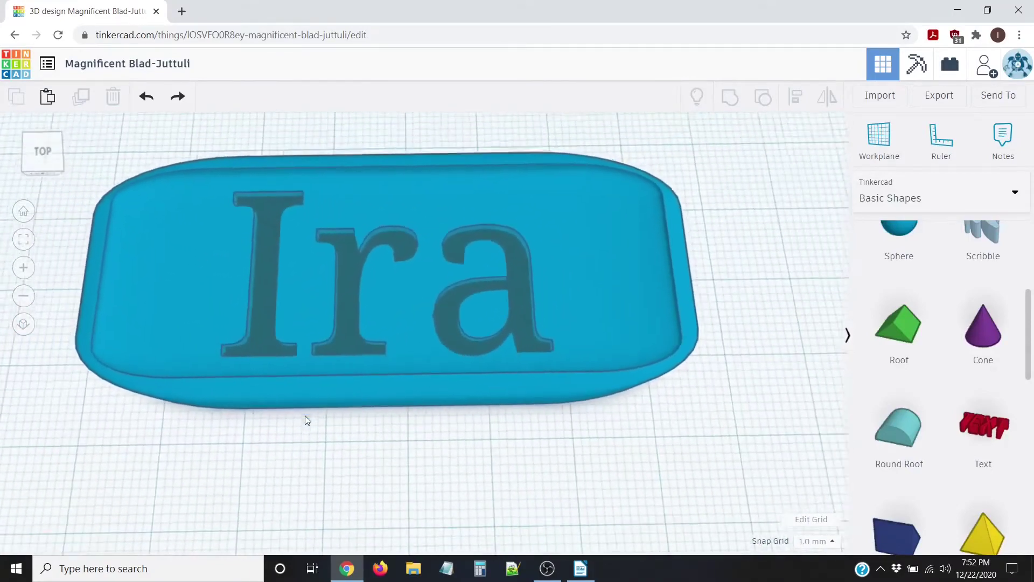
click(146, 97)
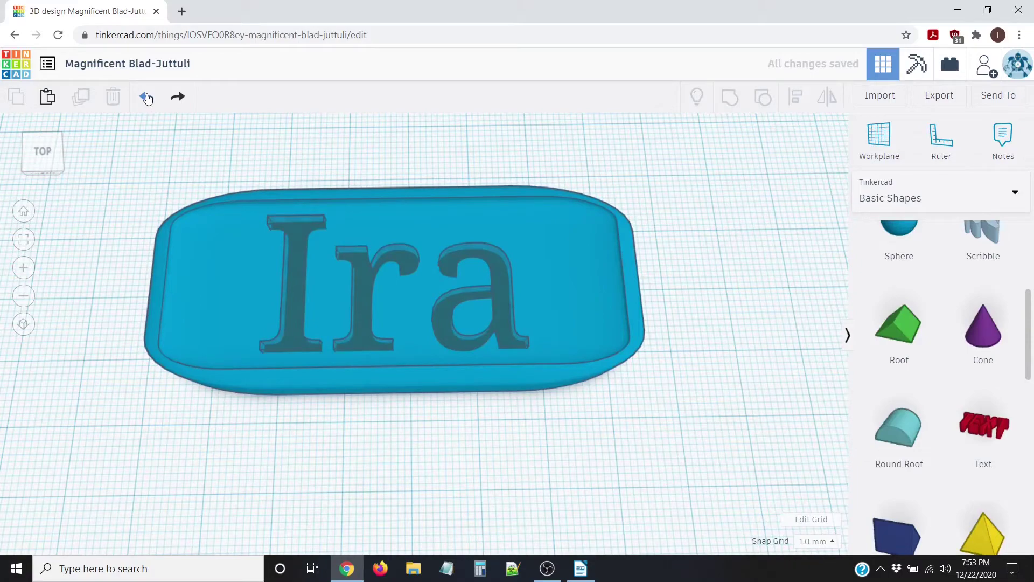
click(146, 97)
Step: Select the solid black name text and the blue box and group them into one raised-letter tag
right_drag(385, 317, 334, 302)
click(502, 364)
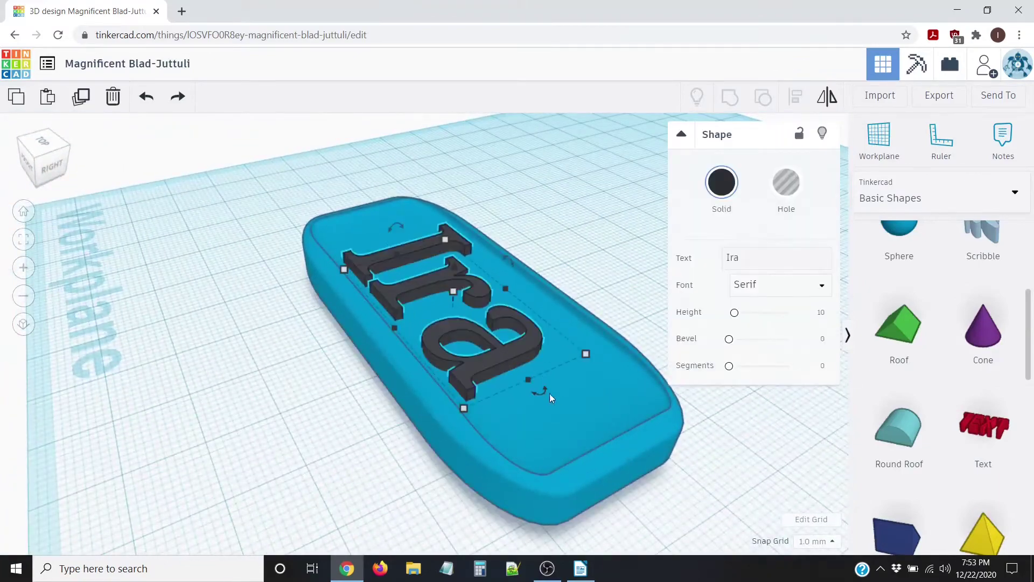
scroll(593, 400, down, 3)
right_drag(593, 399, 560, 439)
drag(181, 199, 680, 445)
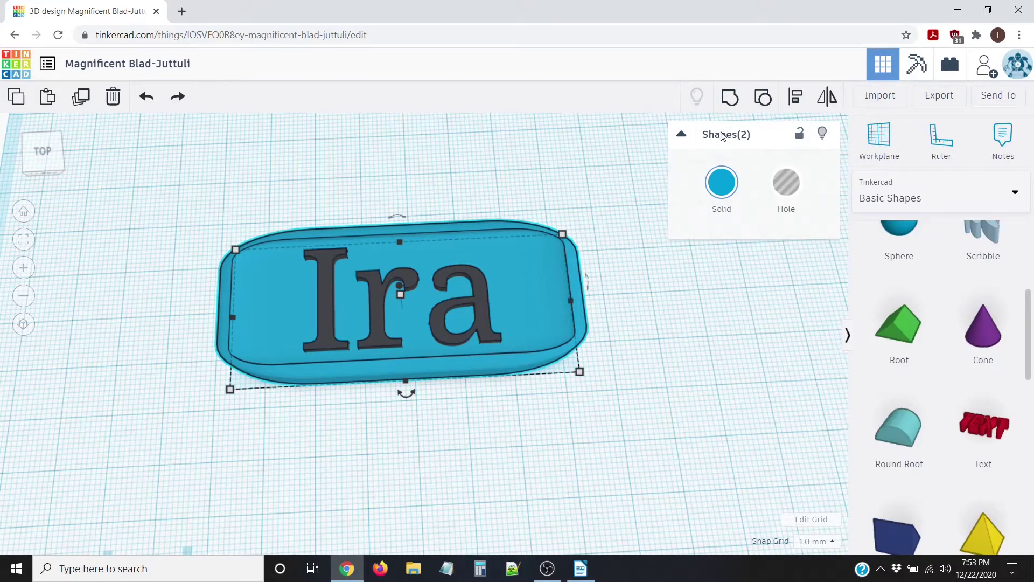
click(730, 97)
Step: Examine the regrouped raised-letter tag from above and from the front, near and far, and deselect it
right_drag(556, 325, 536, 288)
right_drag(593, 339, 625, 413)
right_drag(556, 409, 557, 345)
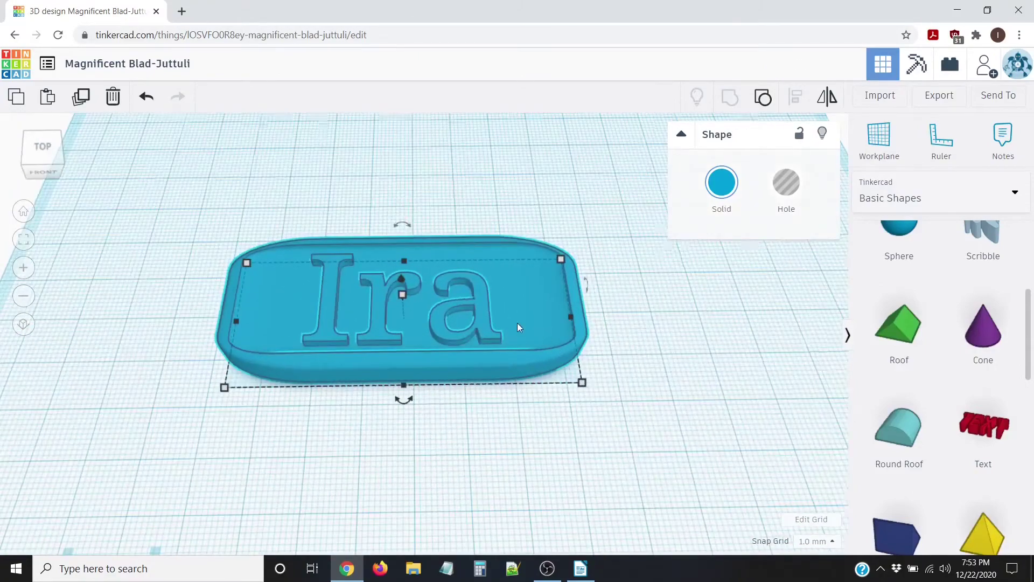
scroll(517, 322, down, 2)
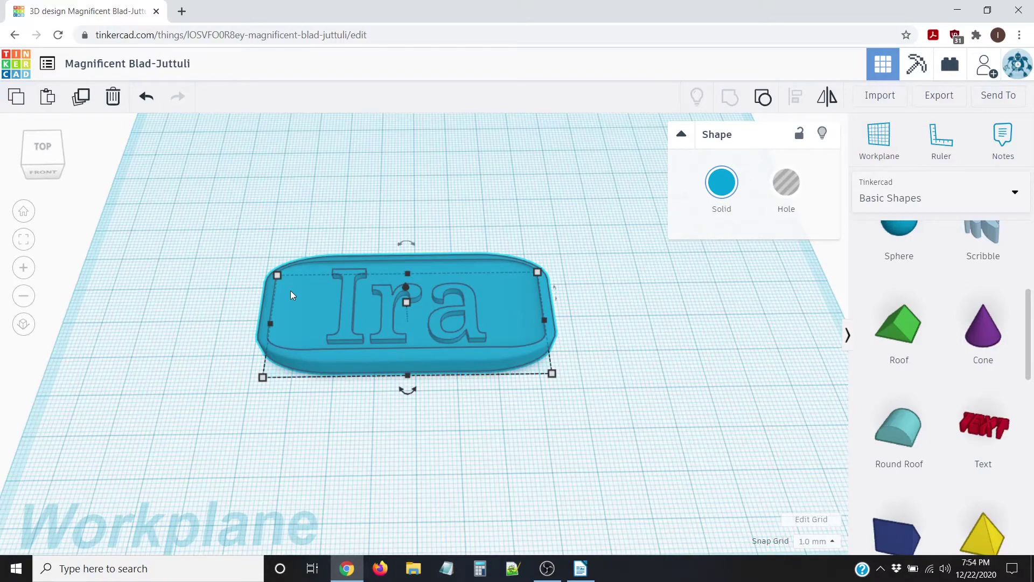
scroll(289, 296, up, 4)
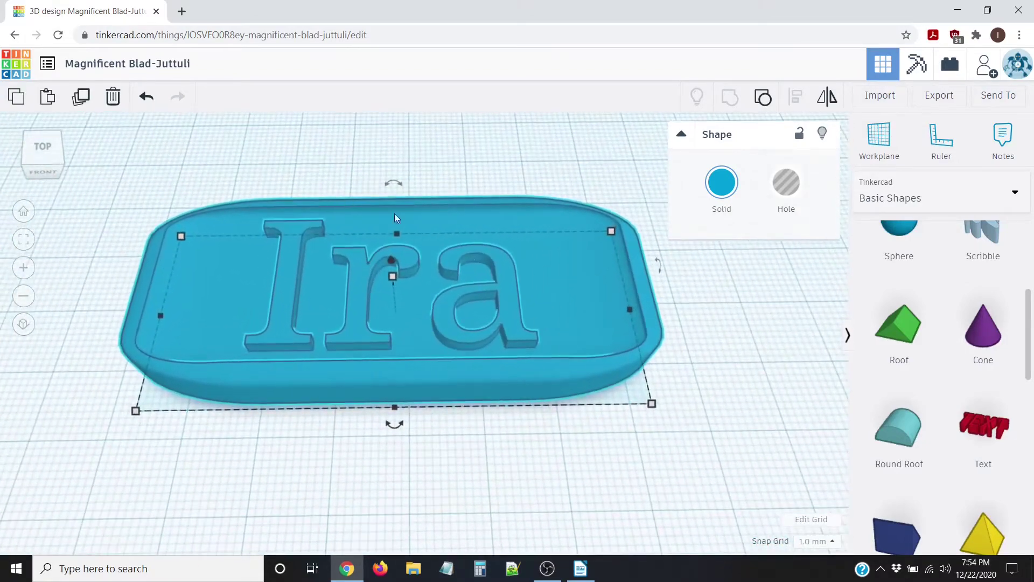
scroll(545, 298, down, 4)
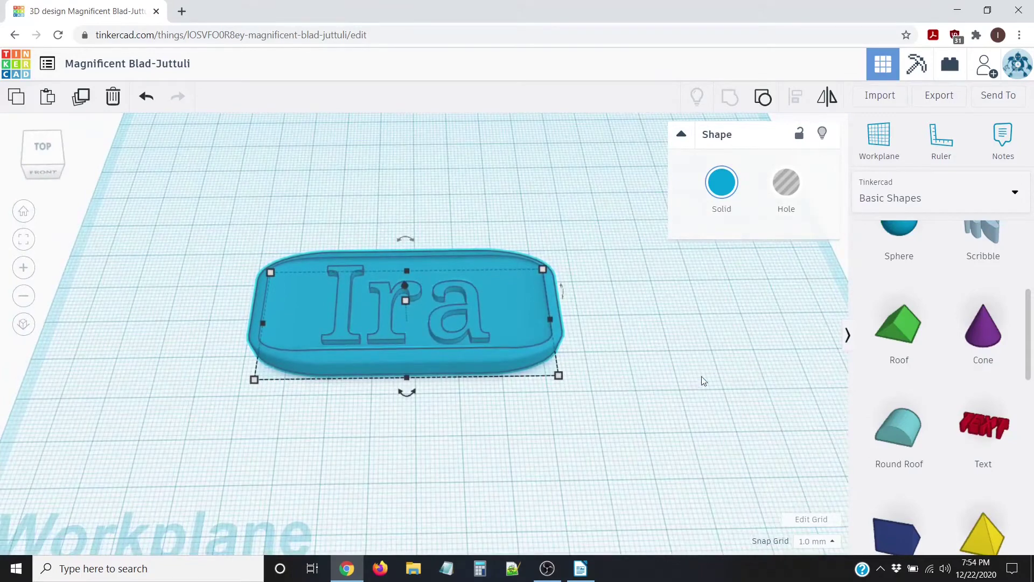
click(645, 343)
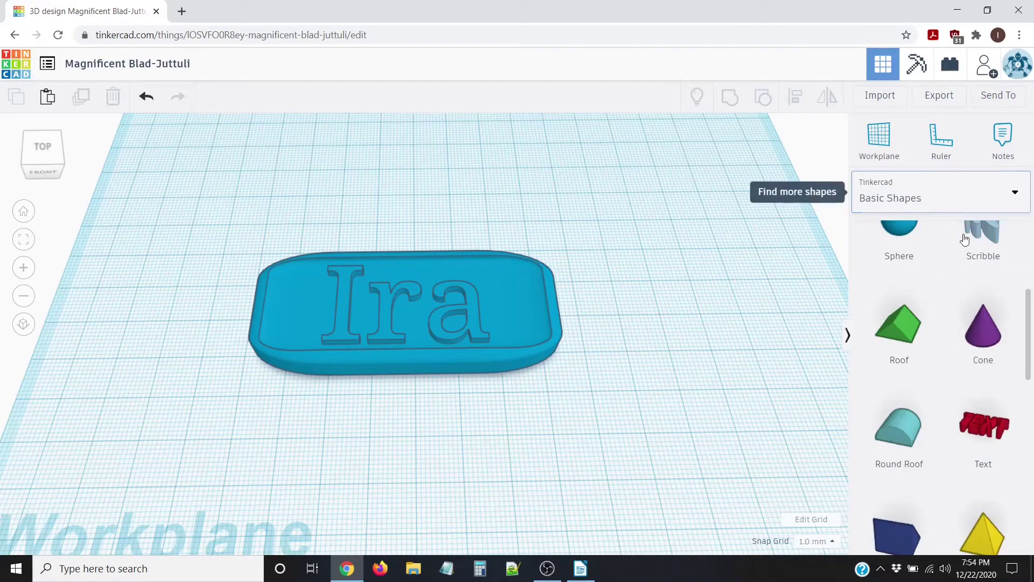
Step: Add a torus from the basic shapes and place it just beyond the name tag's end, before the first letter
scroll(1031, 299, up, 1)
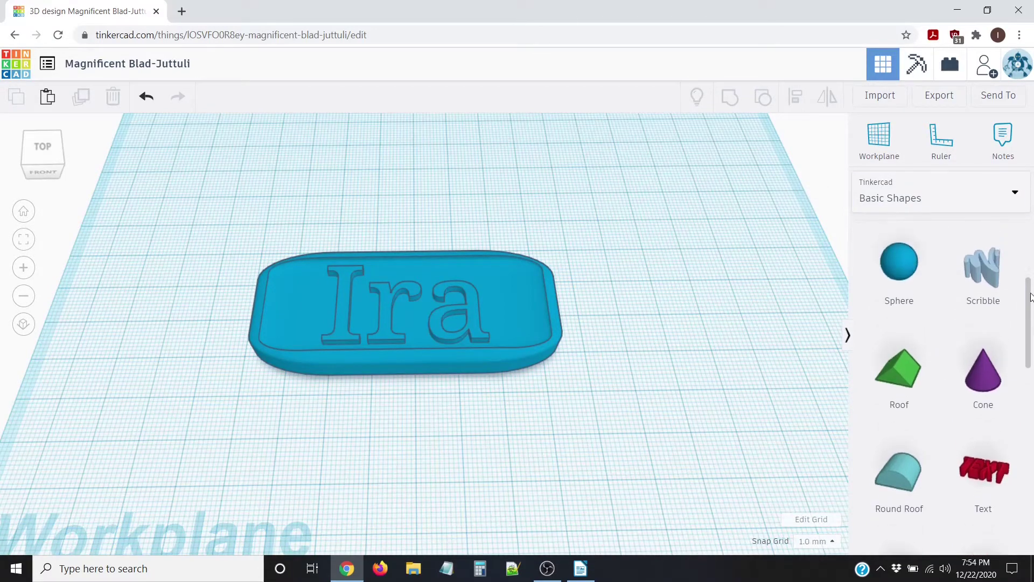
scroll(1032, 295, down, 6)
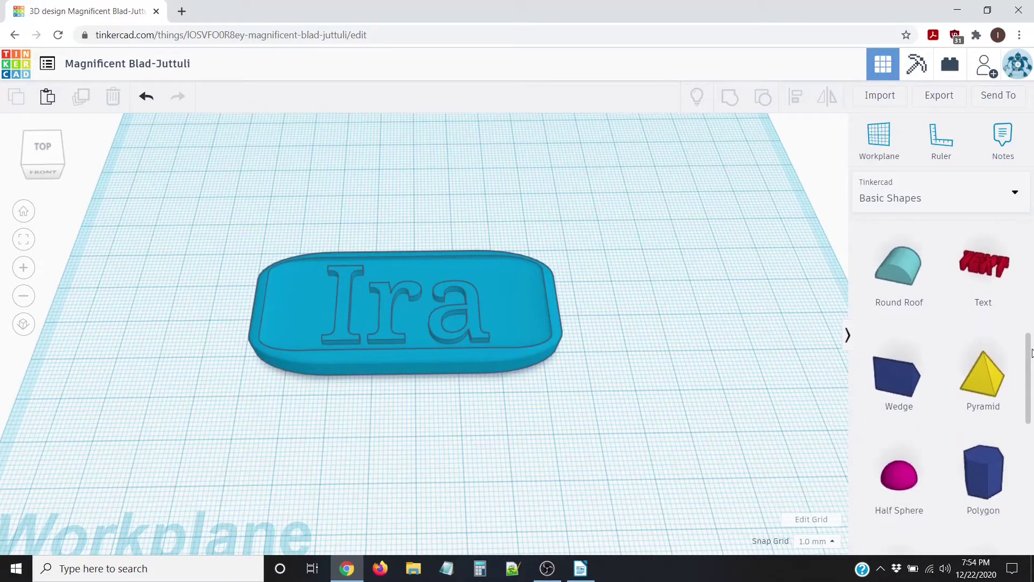
scroll(1012, 318, down, 5)
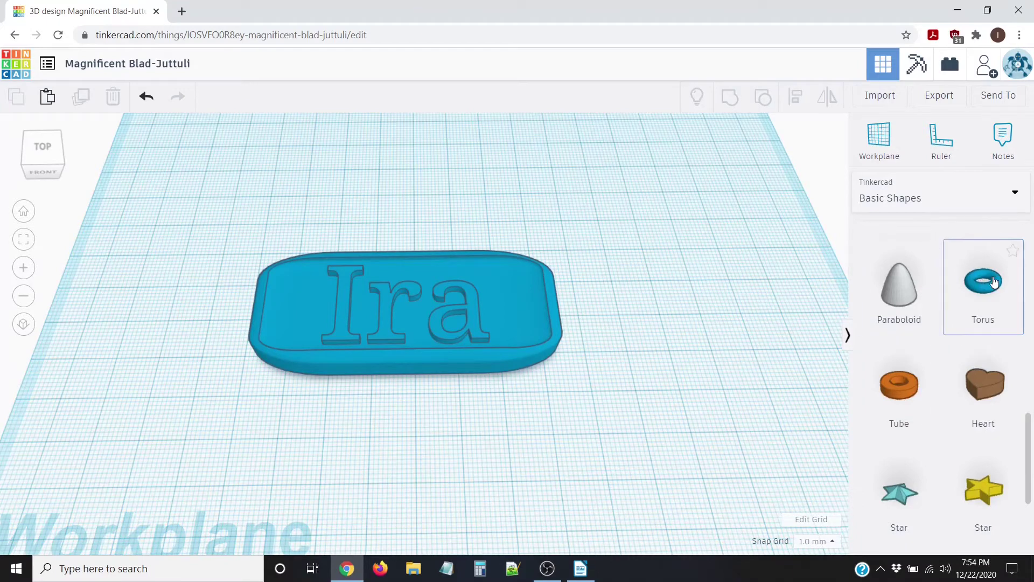
drag(988, 281, 513, 308)
drag(400, 302, 210, 309)
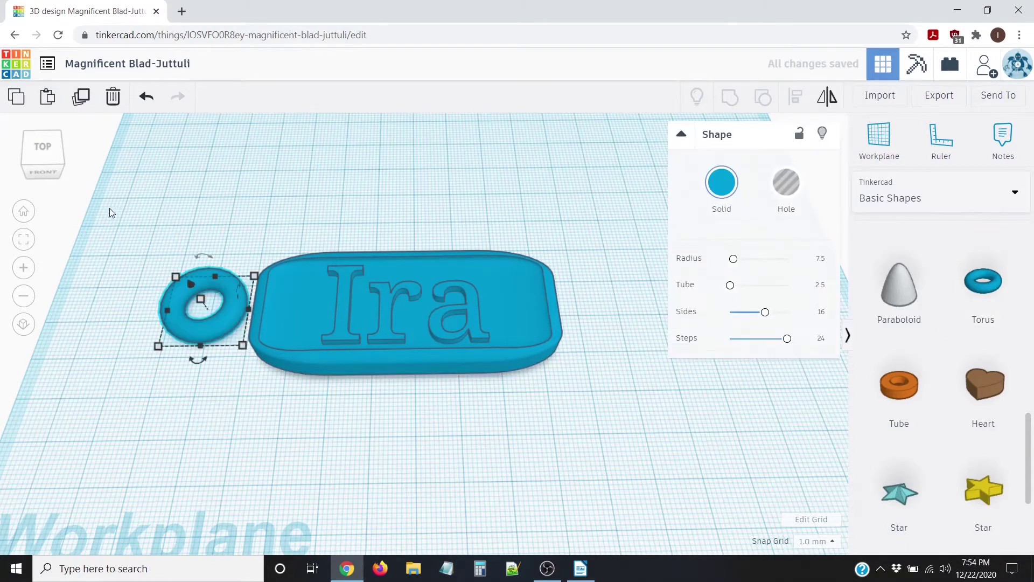
Step: Select the torus and the name tag and align their centres along the tag's width
click(47, 146)
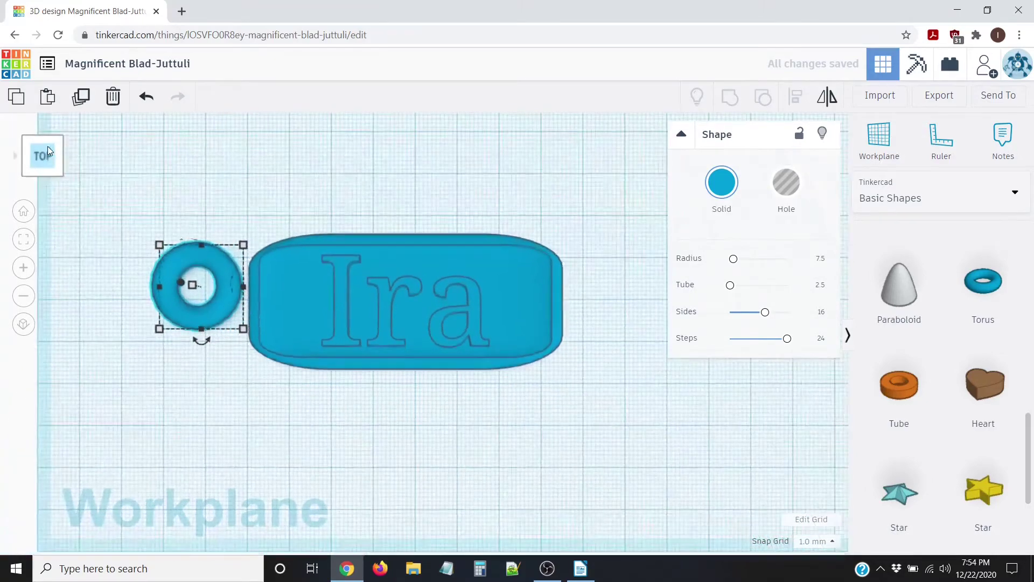
click(23, 324)
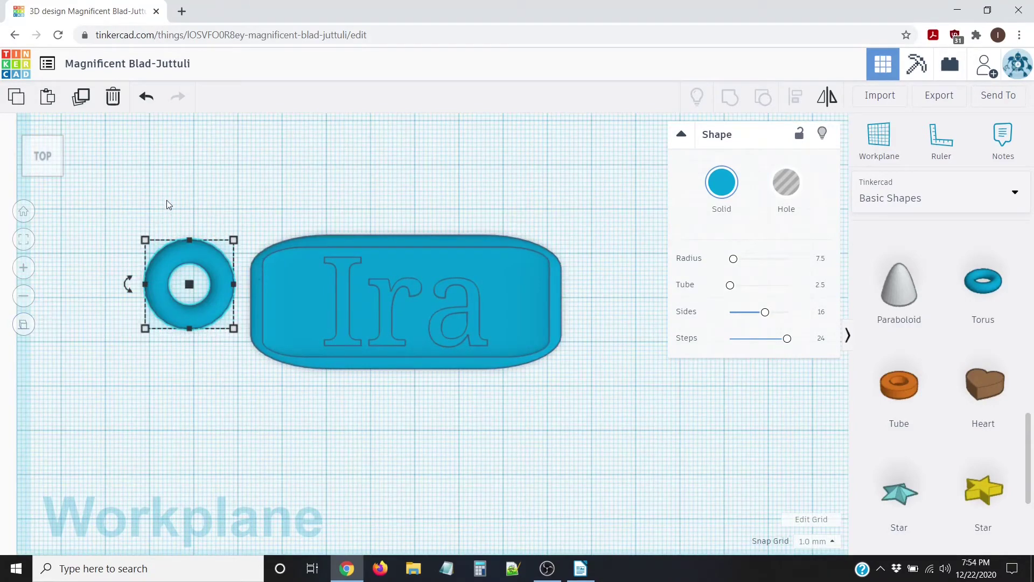
click(142, 195)
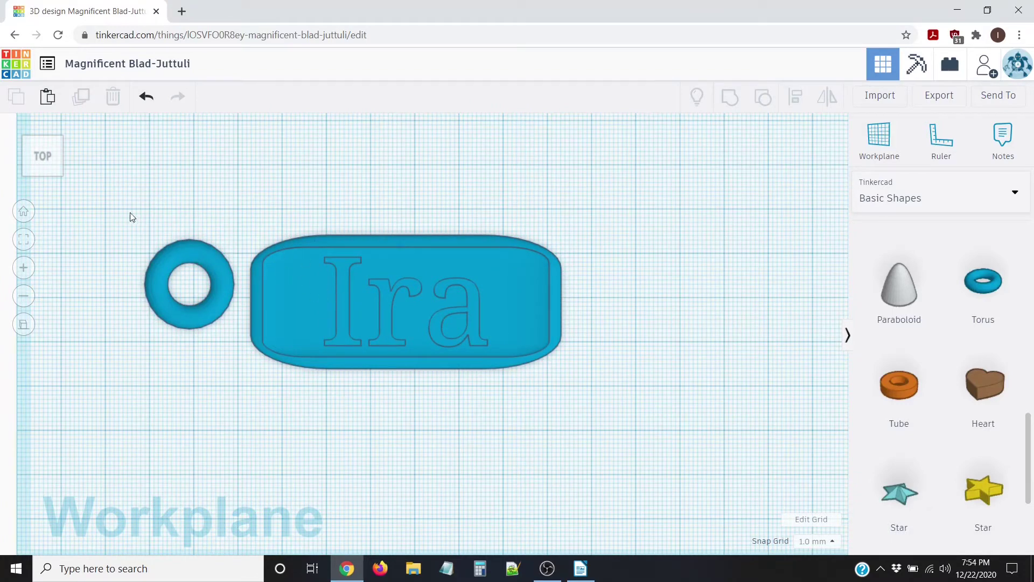
drag(151, 235, 722, 452)
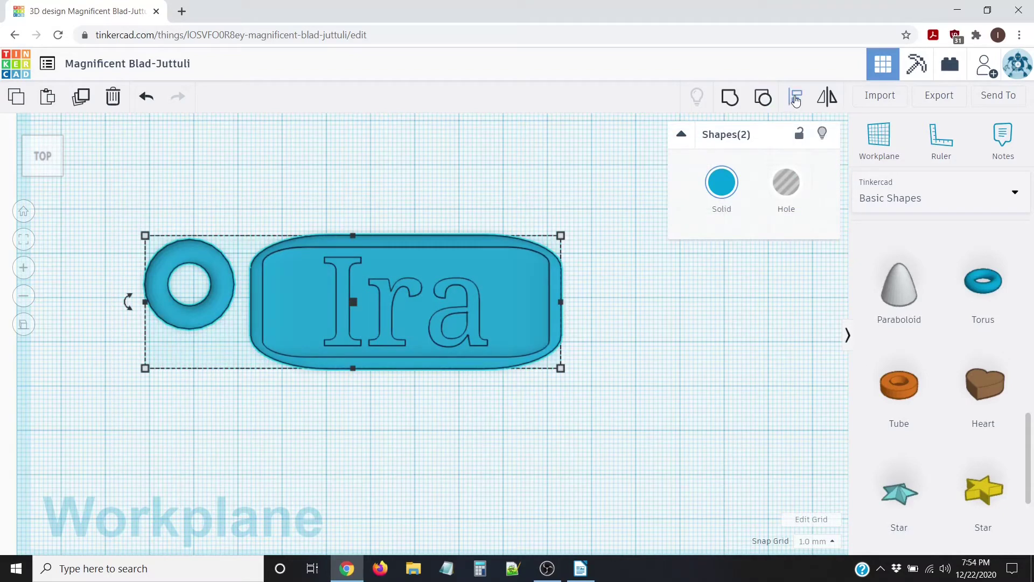
click(796, 99)
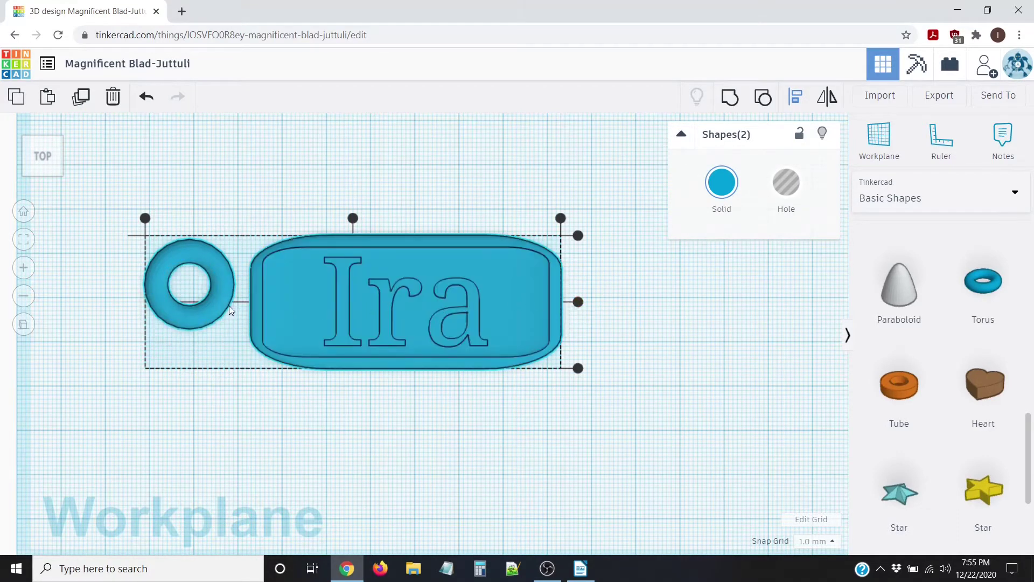
click(578, 302)
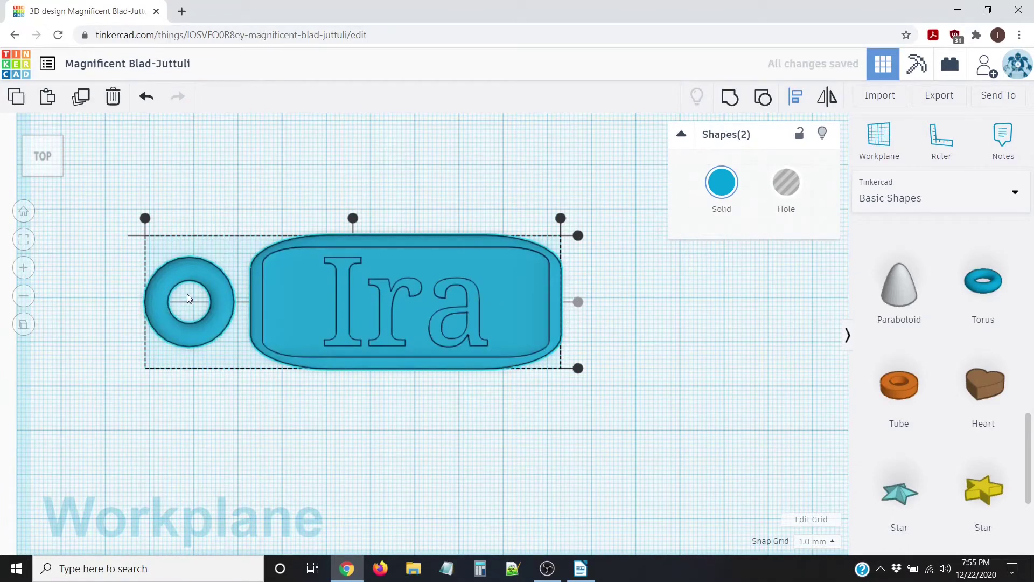
click(189, 244)
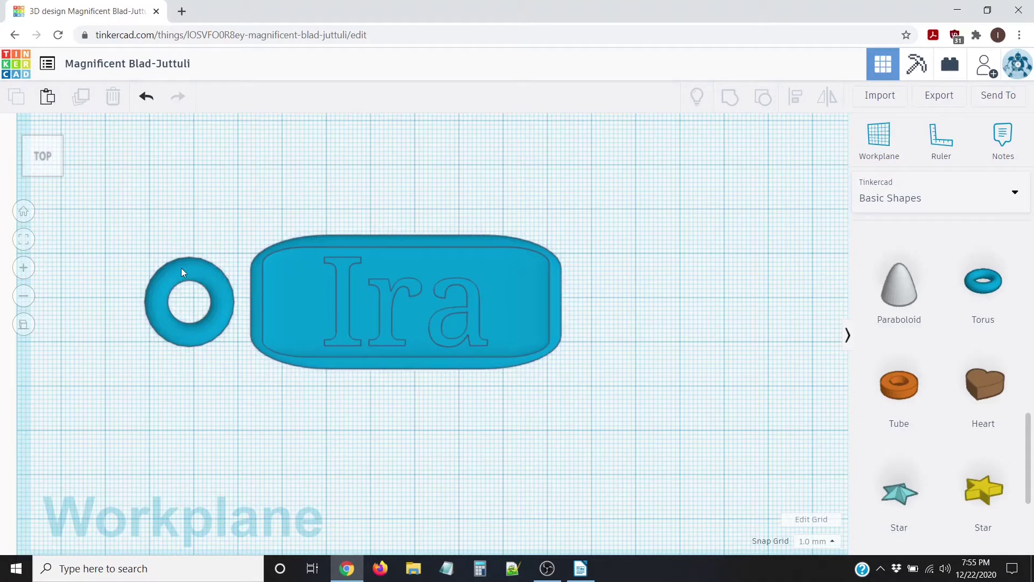
Step: Change the torus's solid colour to the medium brown preset
click(181, 267)
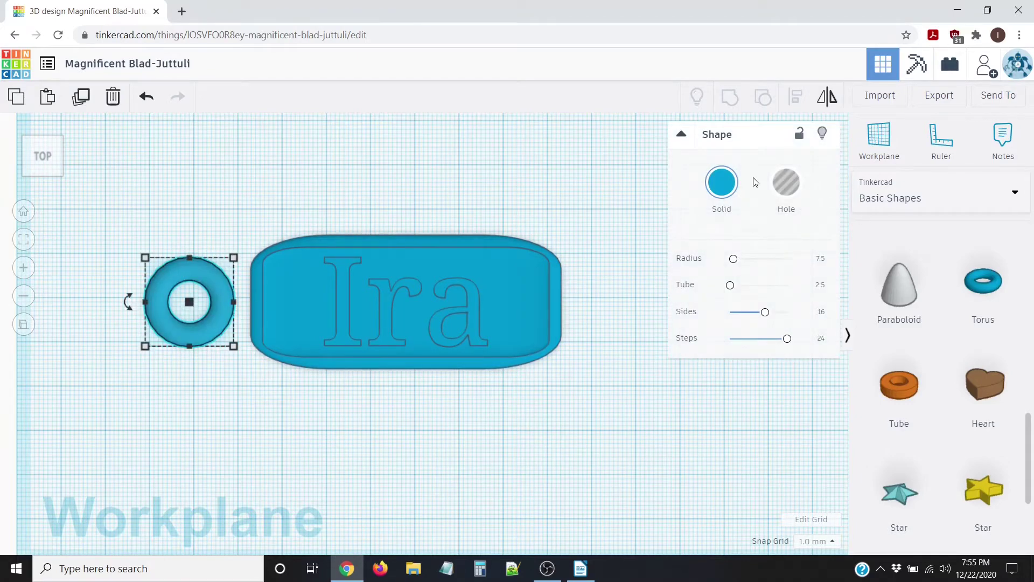
click(725, 183)
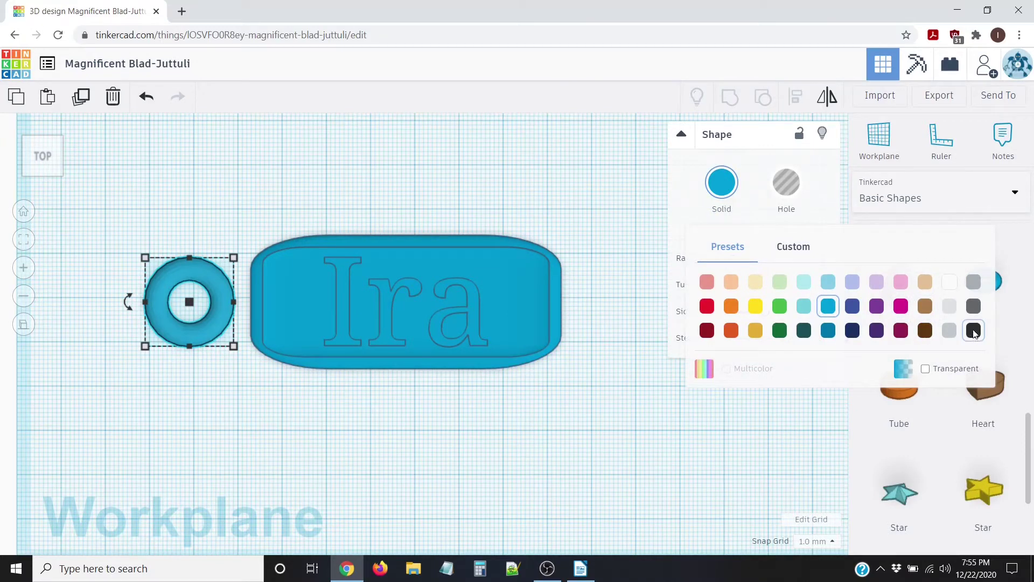
click(927, 306)
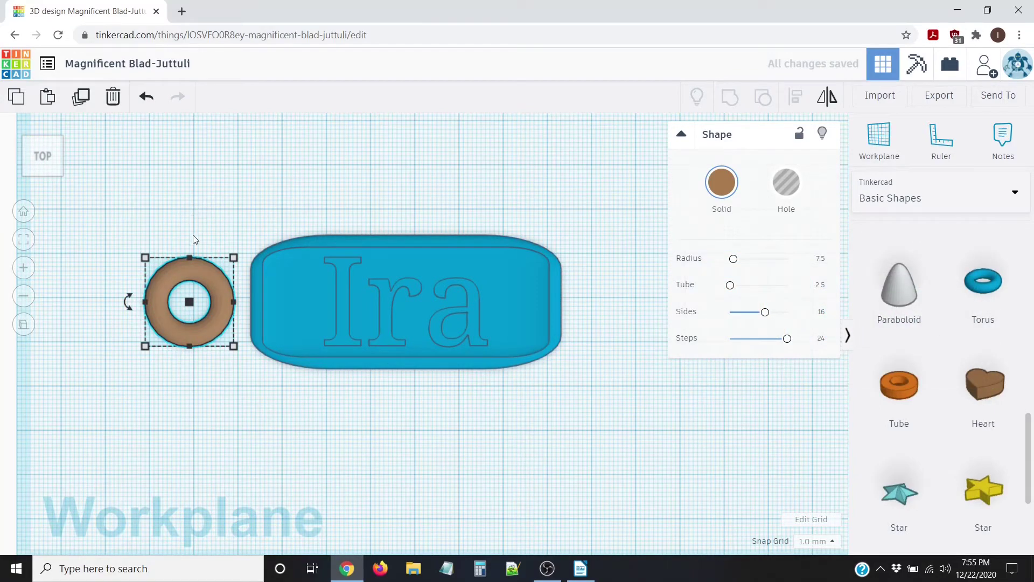
Step: Nudge the brown torus 5 mm along the tag's length until it slightly overlaps the tag's near end
scroll(238, 334, up, 5)
scroll(186, 247, up, 2)
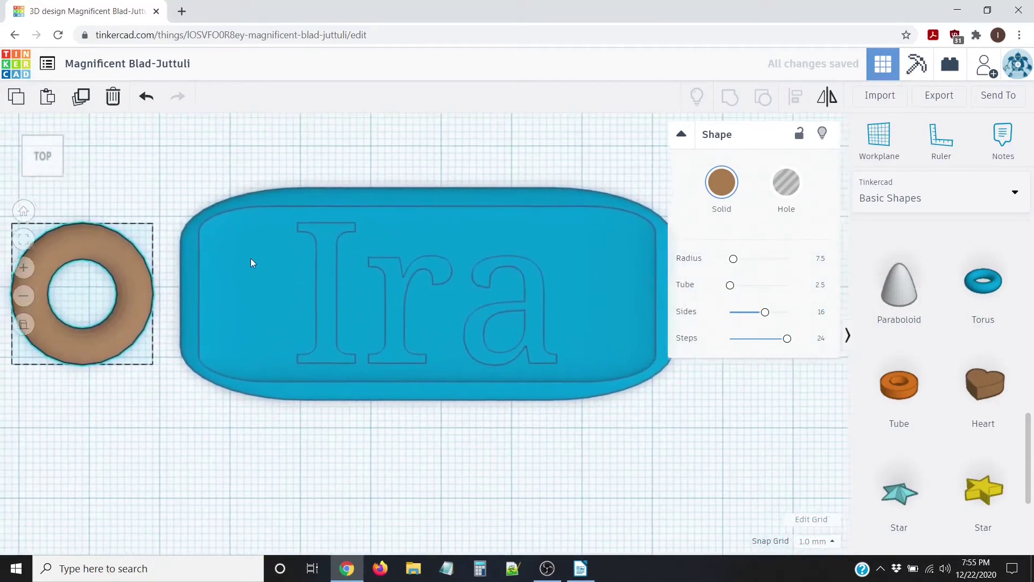
middle_drag(247, 258, 283, 257)
middle_drag(229, 283, 409, 326)
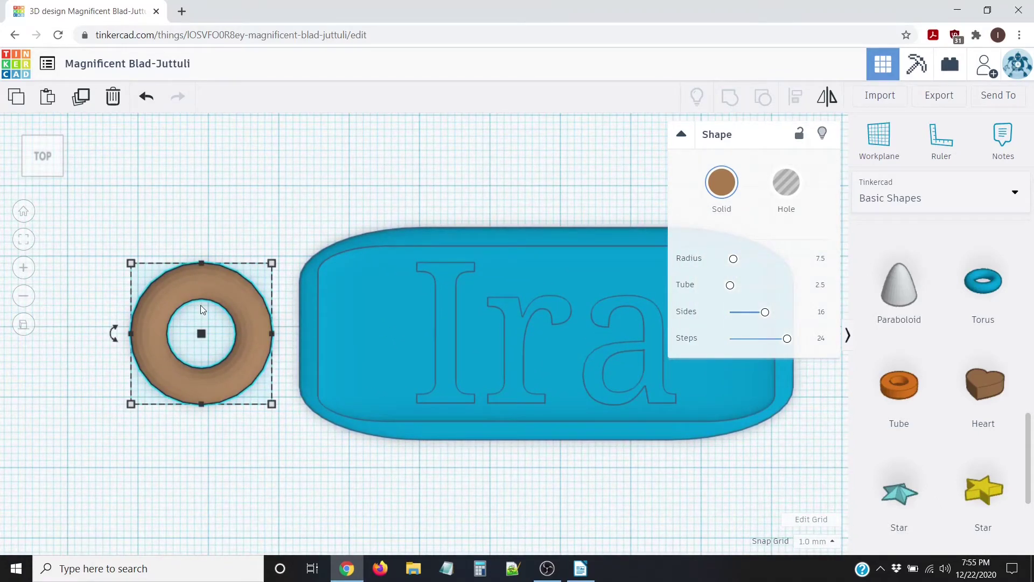
key(Right)
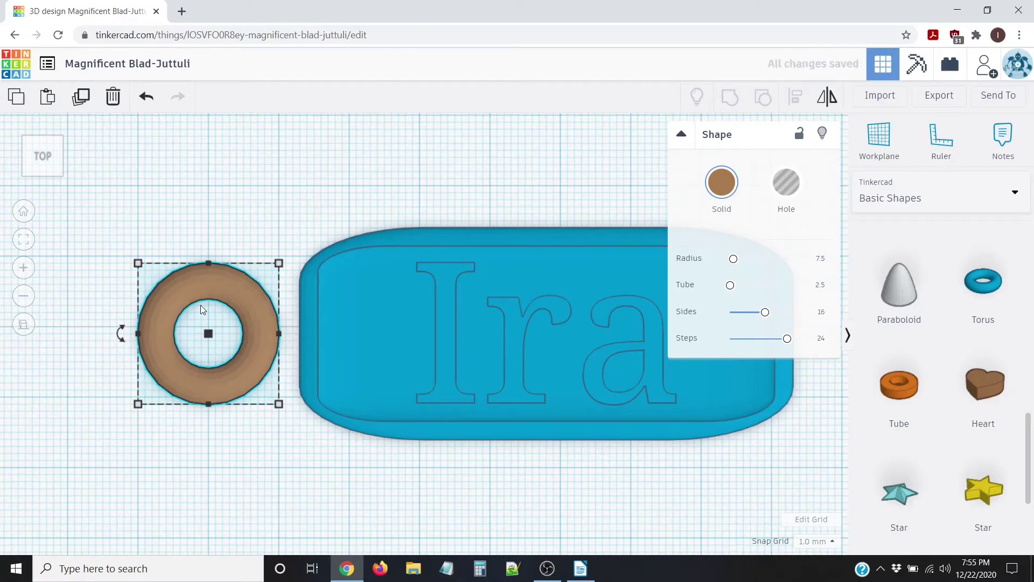
key(Right)
key(Right)
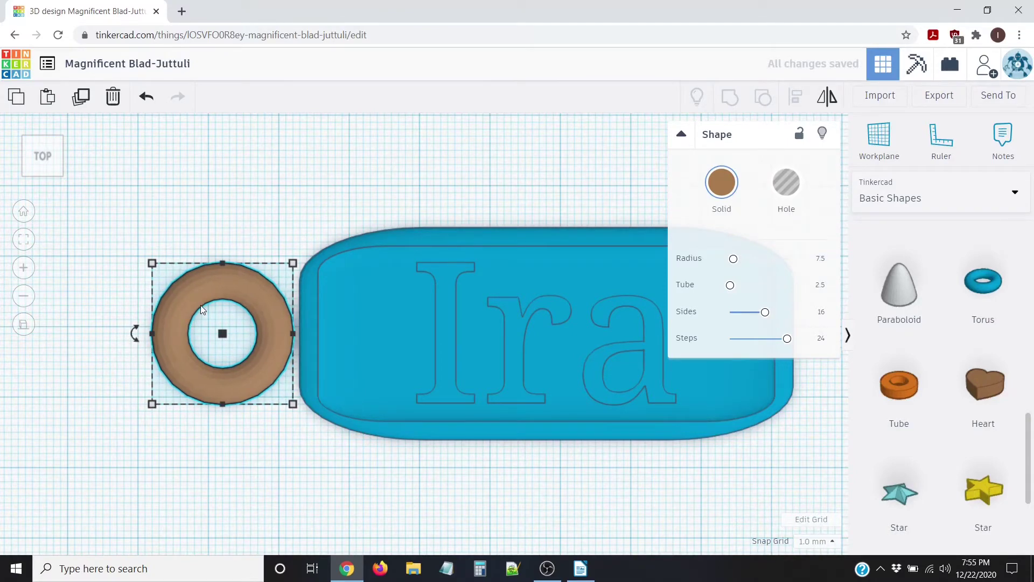
key(Right)
key(Right)
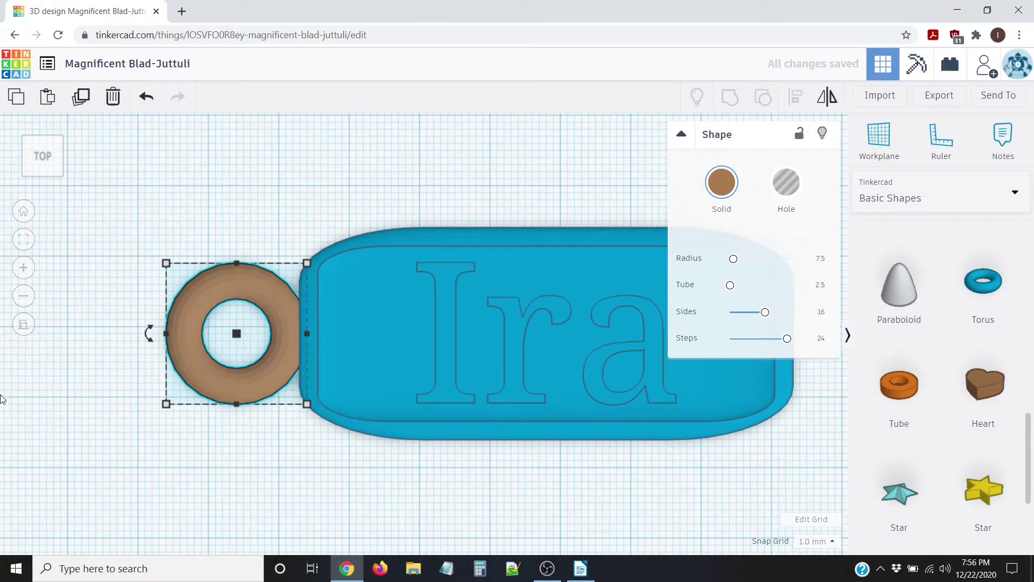
Step: Viewing from the tag's ring end, push the torus 3 mm deeper into the end wall in 1 mm increments
right_drag(3, 426, 268, 351)
click(448, 432)
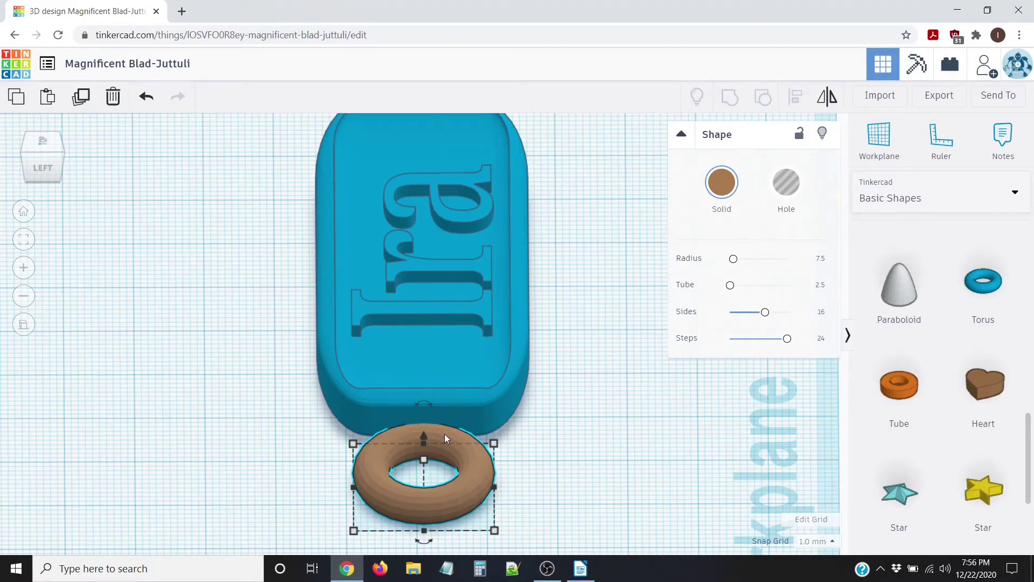
key(Up)
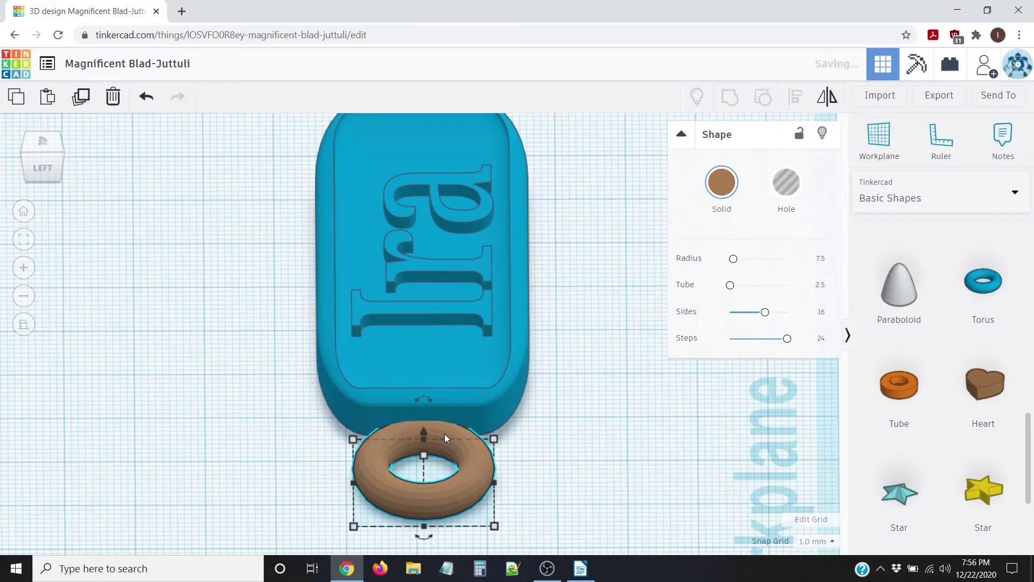
key(Up)
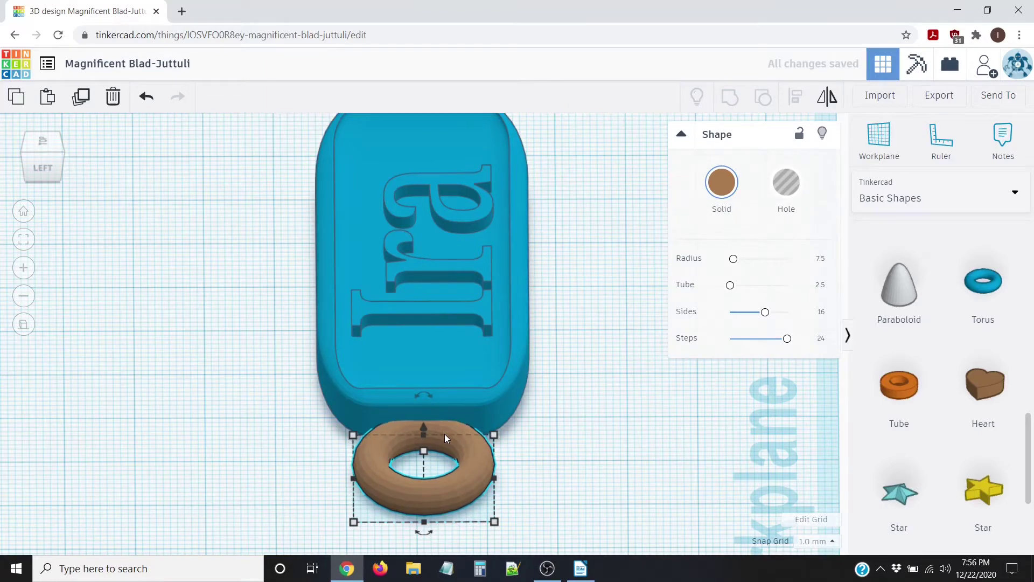
key(Up)
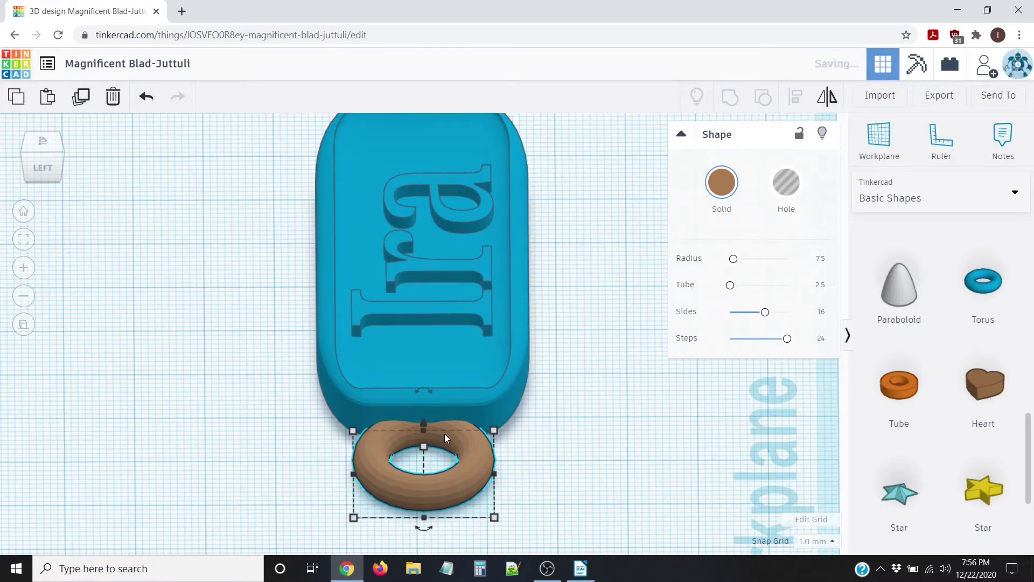
scroll(408, 401, up, 3)
right_drag(549, 459, 552, 488)
key(Up)
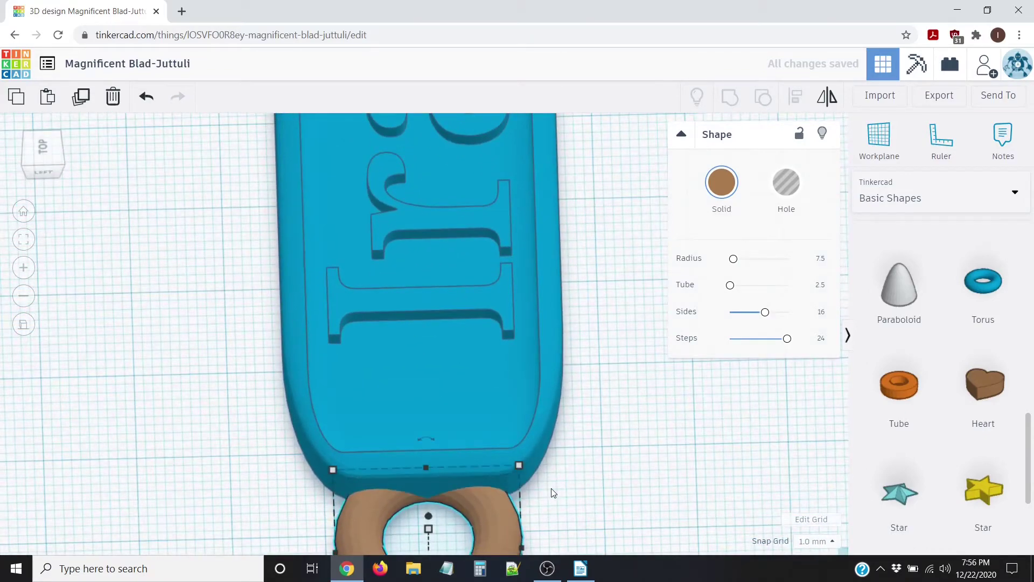
key(Down)
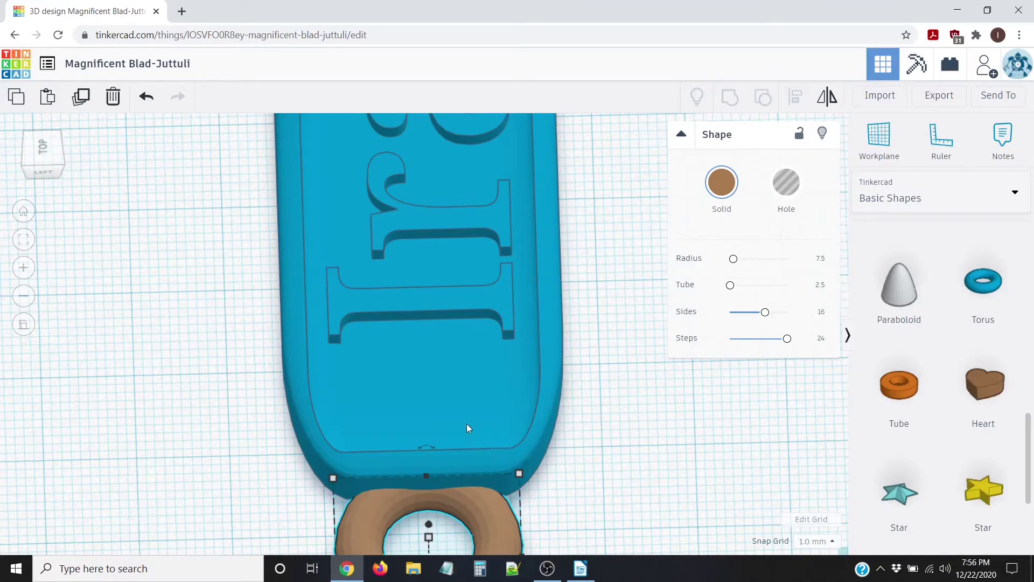
Step: Set the snap grid to 0.1 mm and fine-nudge the torus about 0.6 mm further into the tag's end wall
right_drag(593, 485, 558, 471)
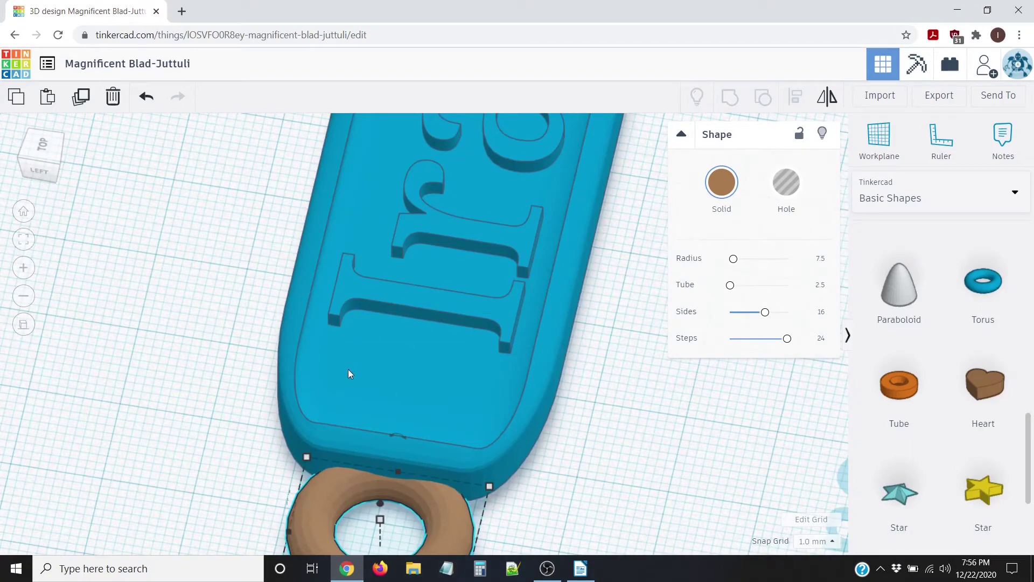
scroll(361, 441, down, 3)
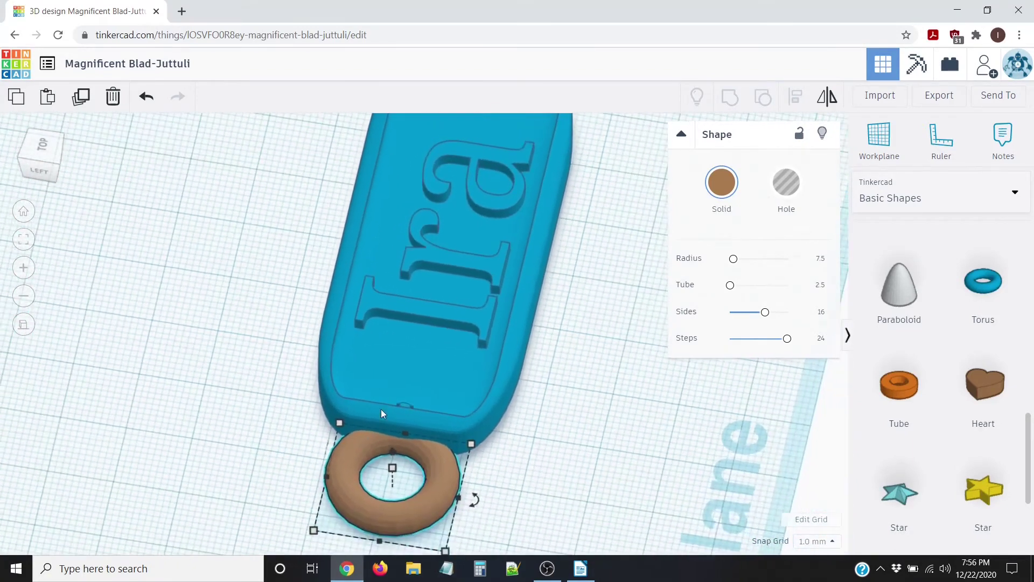
scroll(380, 409, up, 3)
right_drag(402, 402, 495, 474)
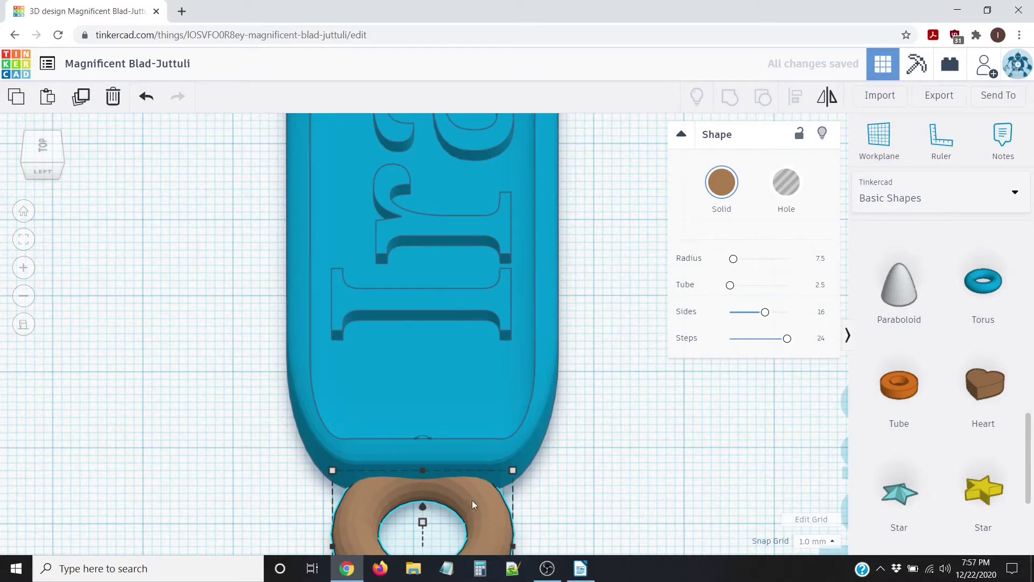
click(832, 545)
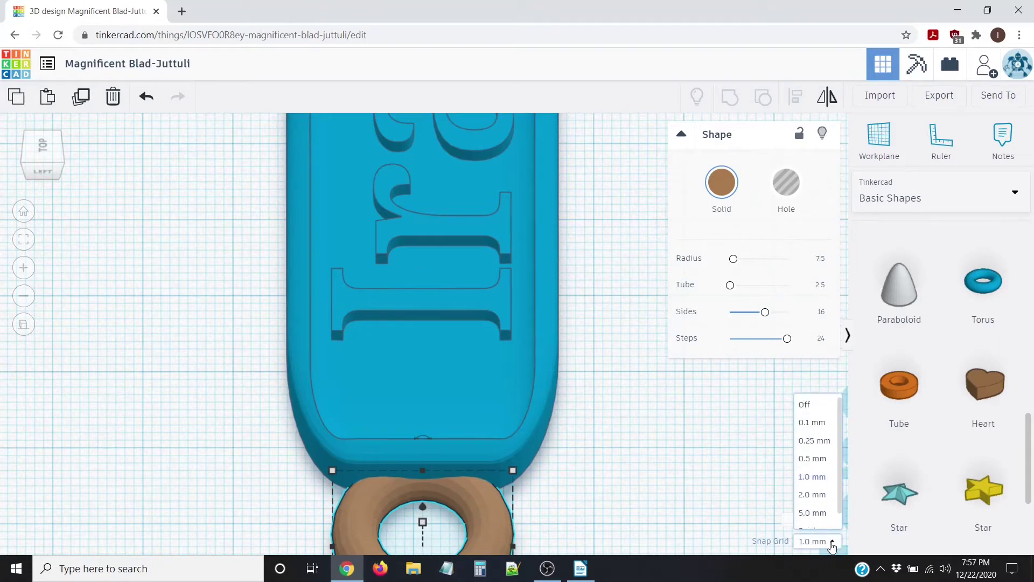
click(815, 423)
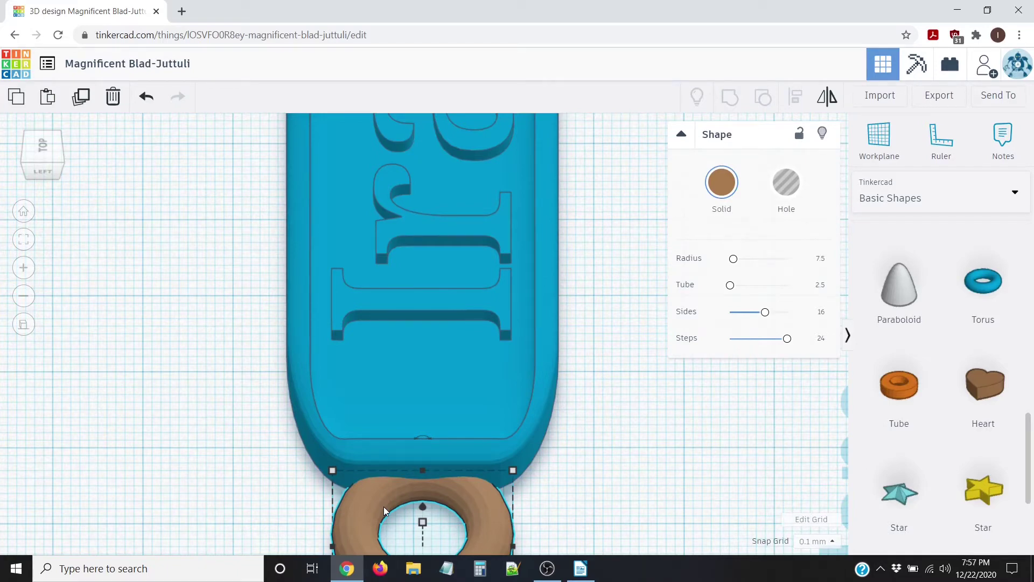
key(Up)
key(Up)
key(Up)
key(Up)
key(Up)
key(Up)
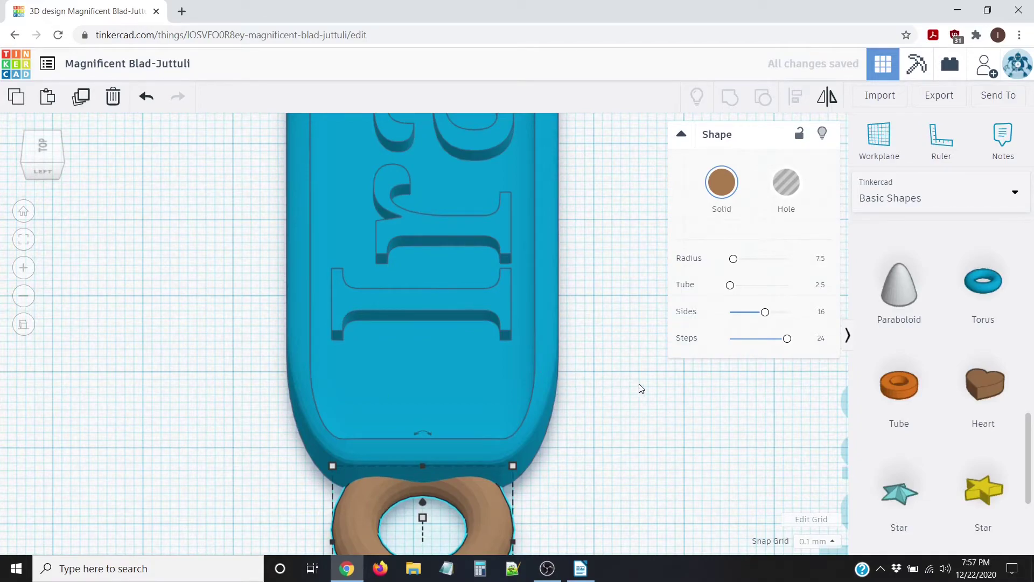
Step: Switch to perspective view, select both the torus and the name tag, and group them into one object
right_drag(642, 407, 365, 394)
scroll(458, 397, down, 6)
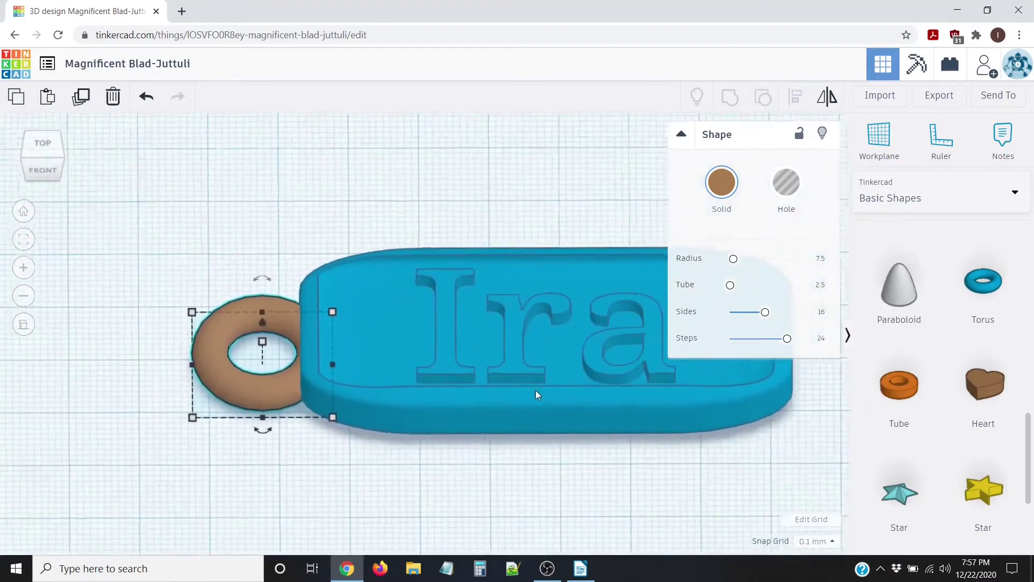
click(23, 324)
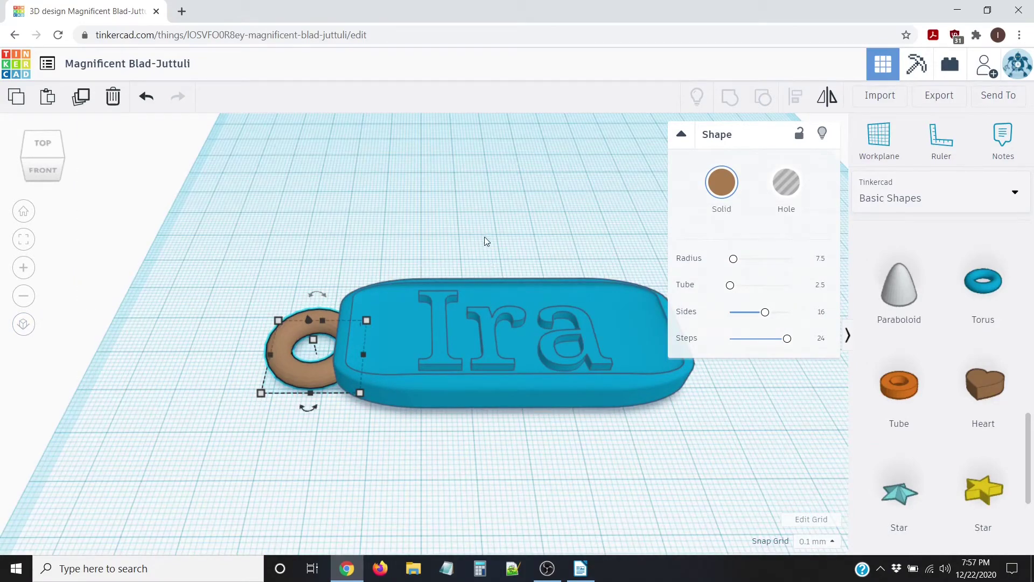
middle_drag(542, 264, 382, 264)
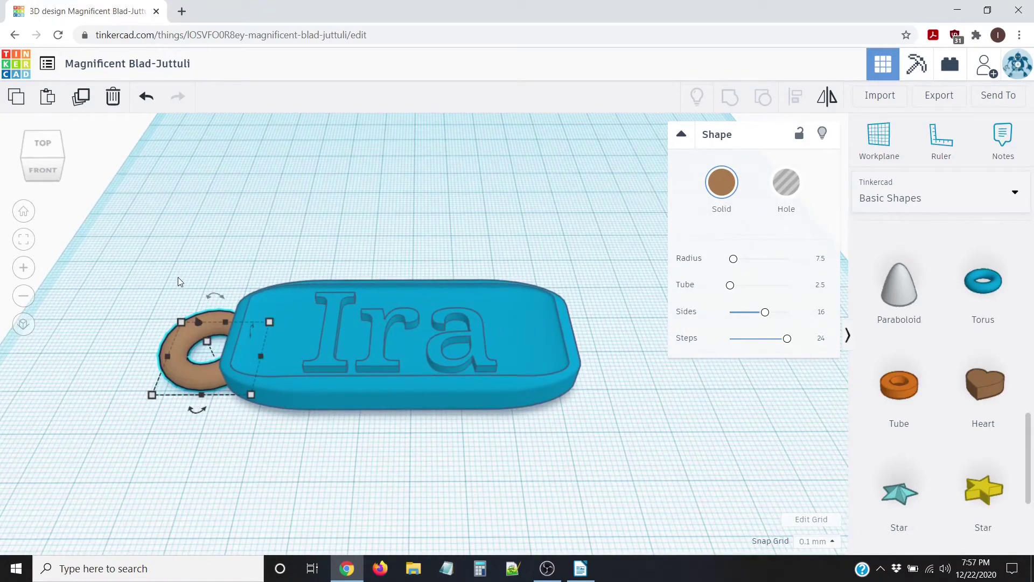
click(128, 257)
drag(124, 257, 654, 499)
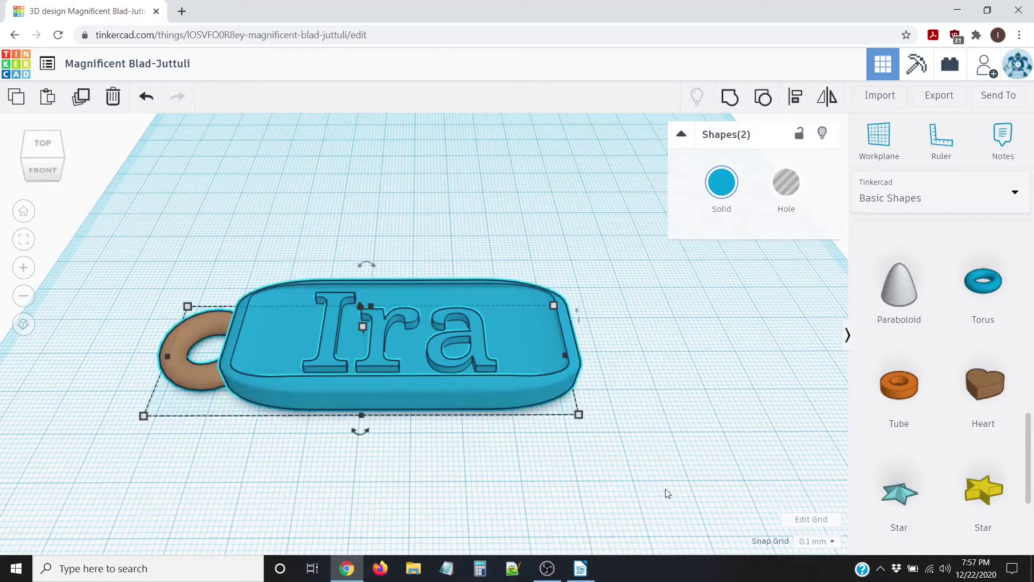
click(729, 97)
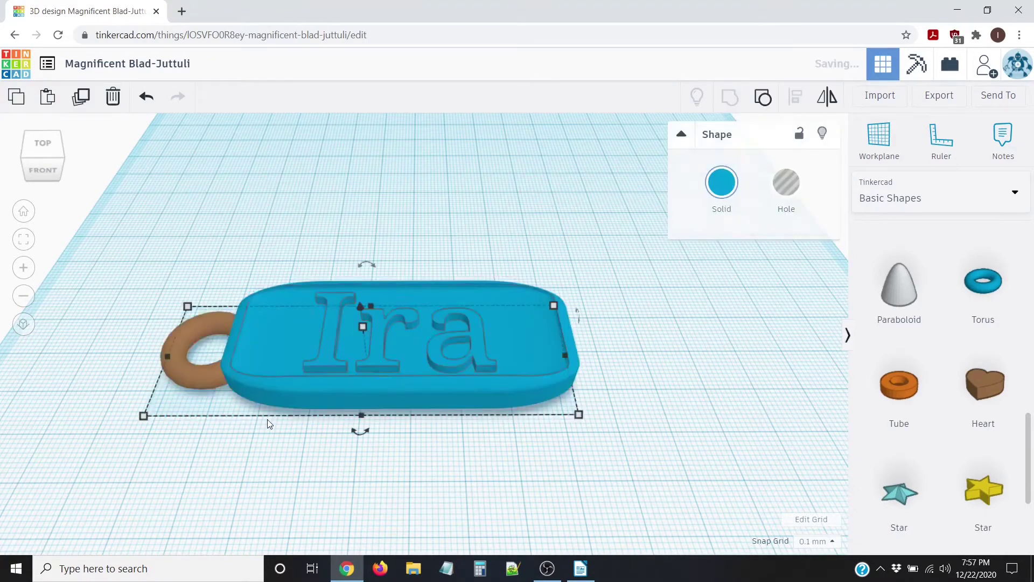
Step: Examine the grouped name tag and its ring in perspective from several angles and distances, with the tag deselected
scroll(241, 428, up, 2)
right_drag(245, 431, 362, 430)
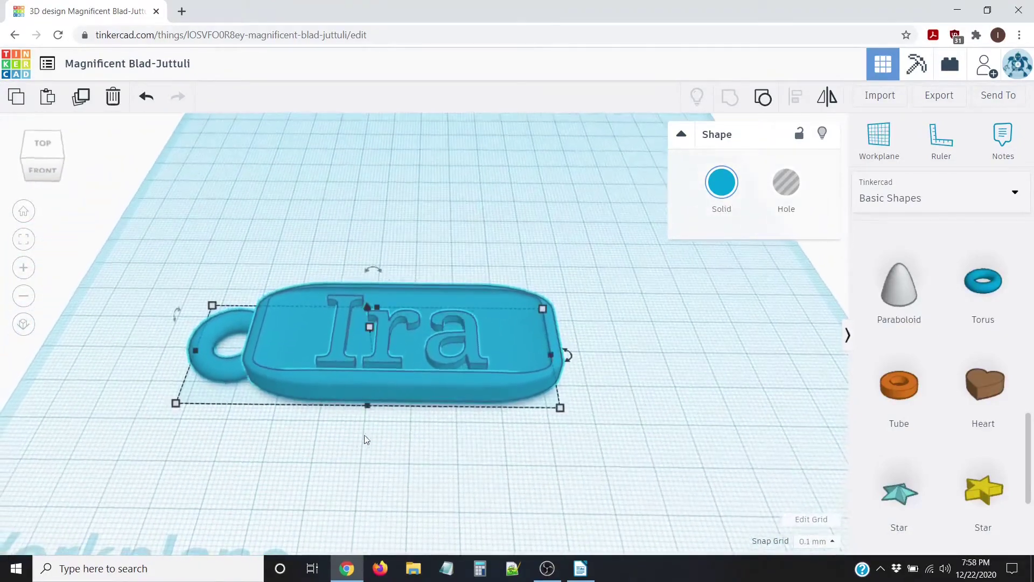
right_drag(521, 387, 535, 459)
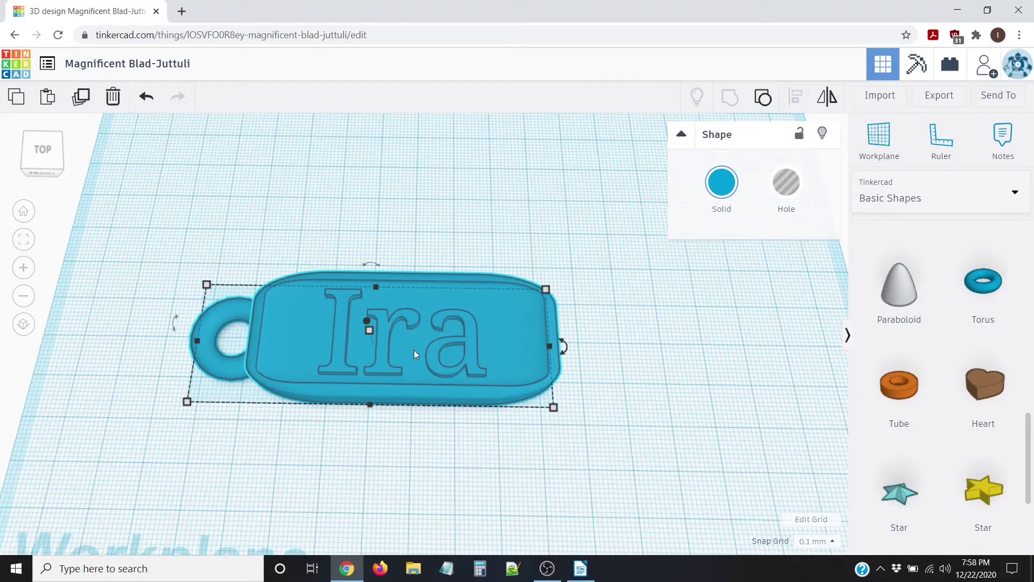
click(424, 405)
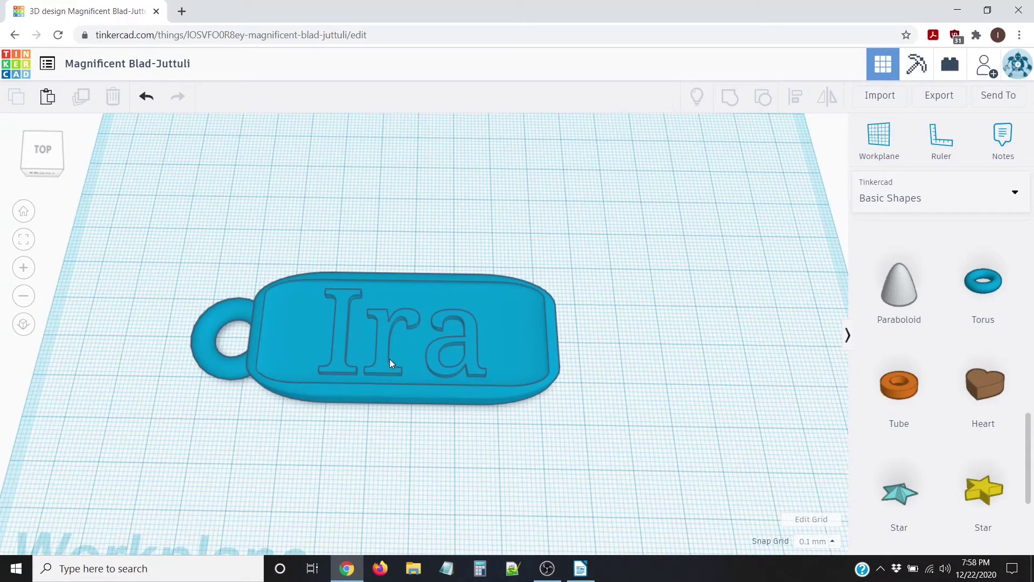
right_drag(357, 389, 259, 349)
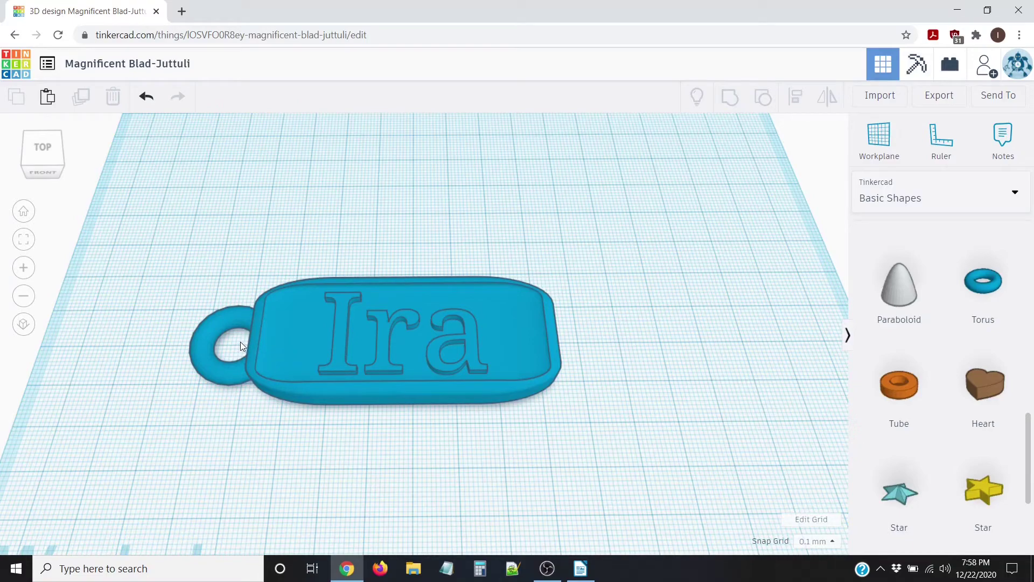
scroll(307, 337, down, 2)
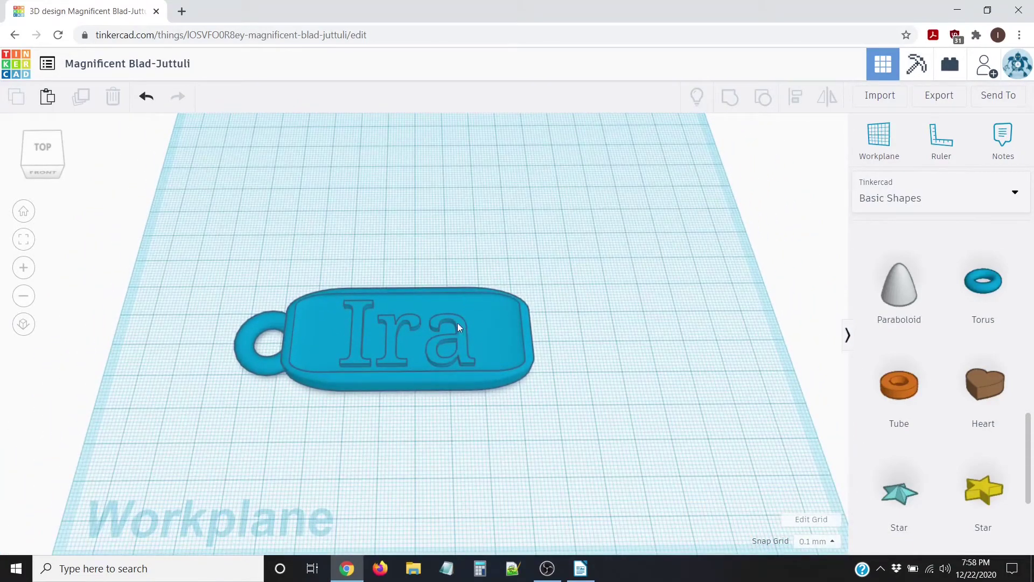
scroll(456, 321, up, 2)
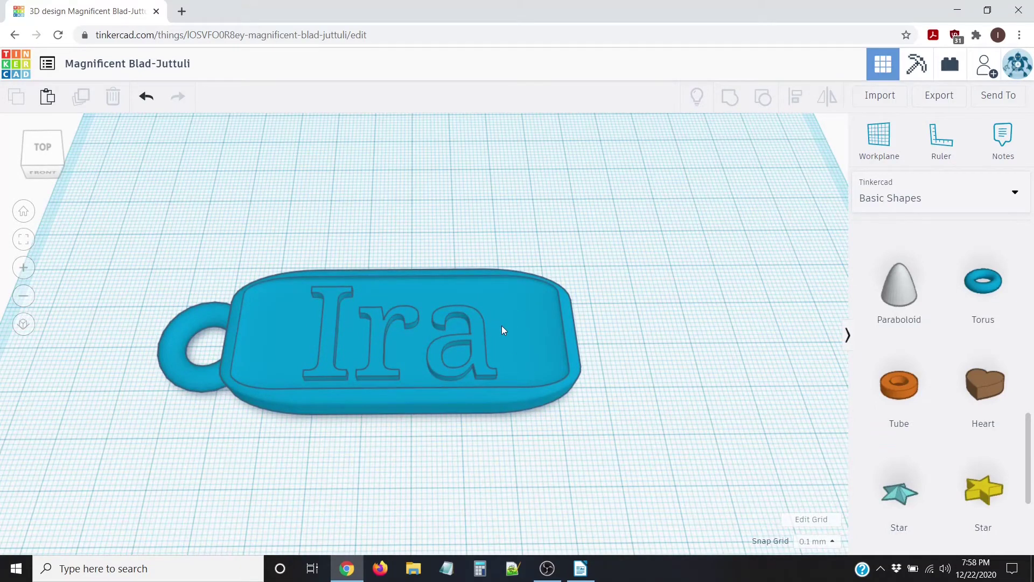
scroll(502, 326, down, 2)
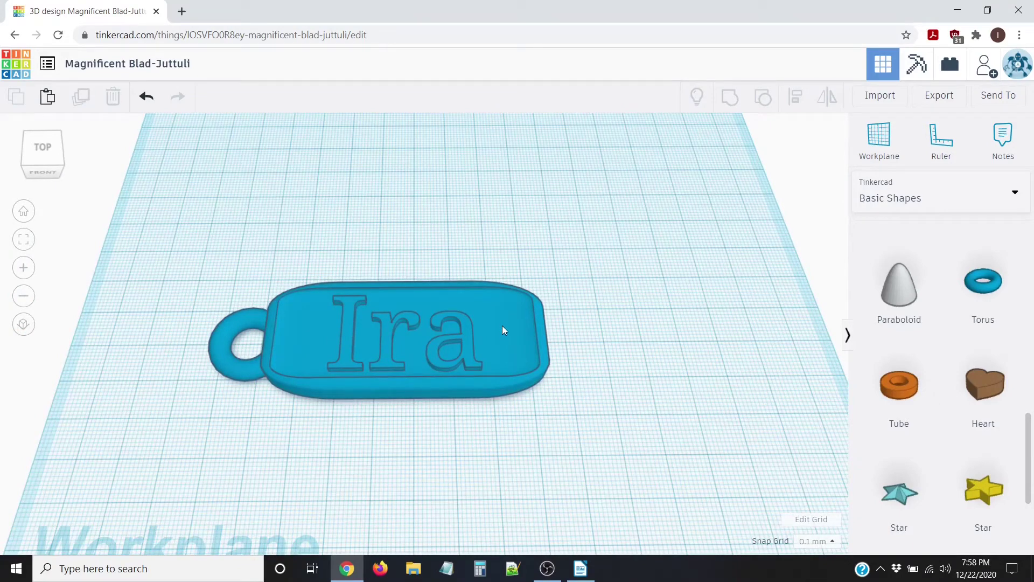
Step: View the solid colour presets and Multicolor option for the grouped name tag, and deselect the tag
click(374, 331)
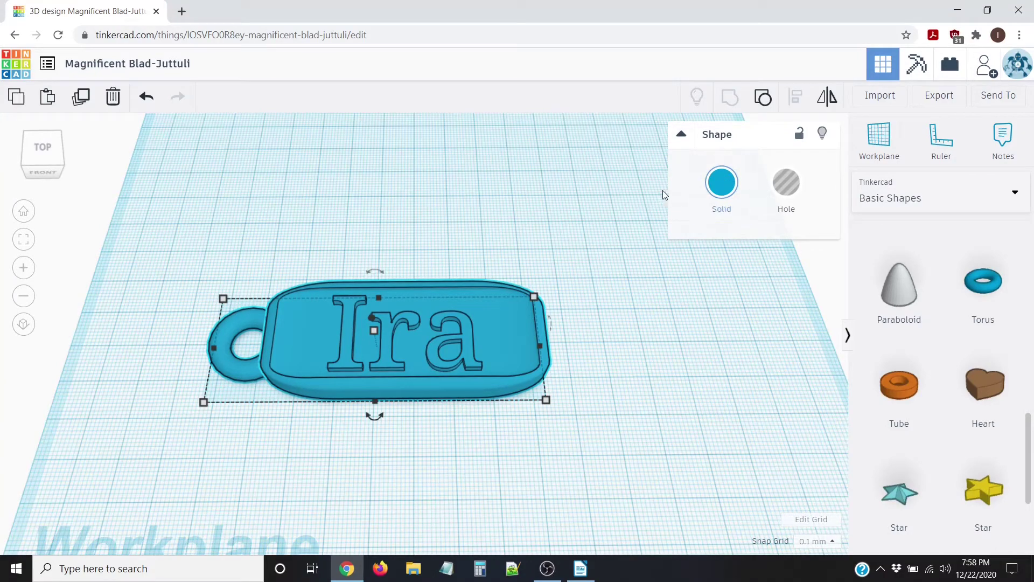
click(722, 183)
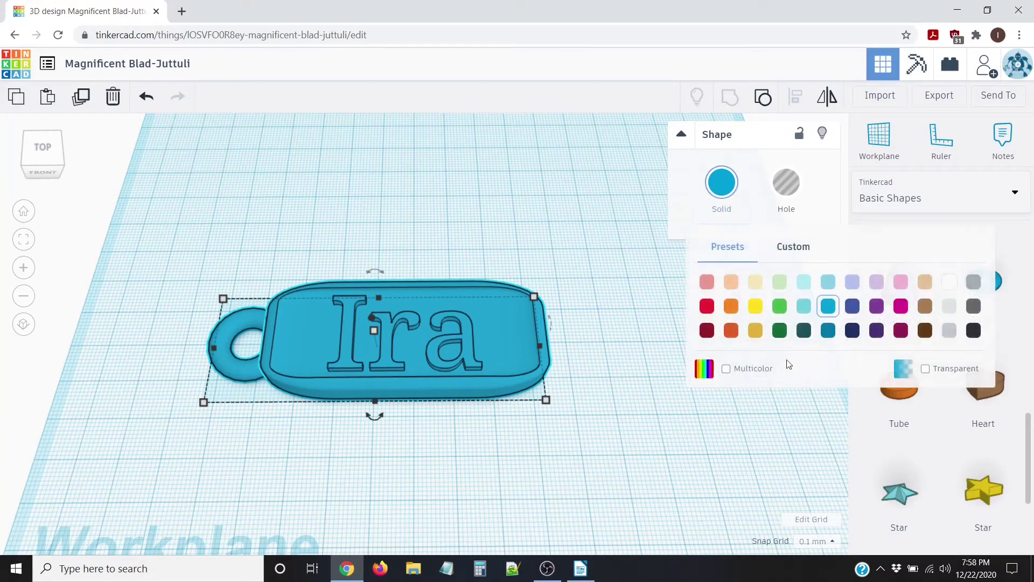
click(591, 372)
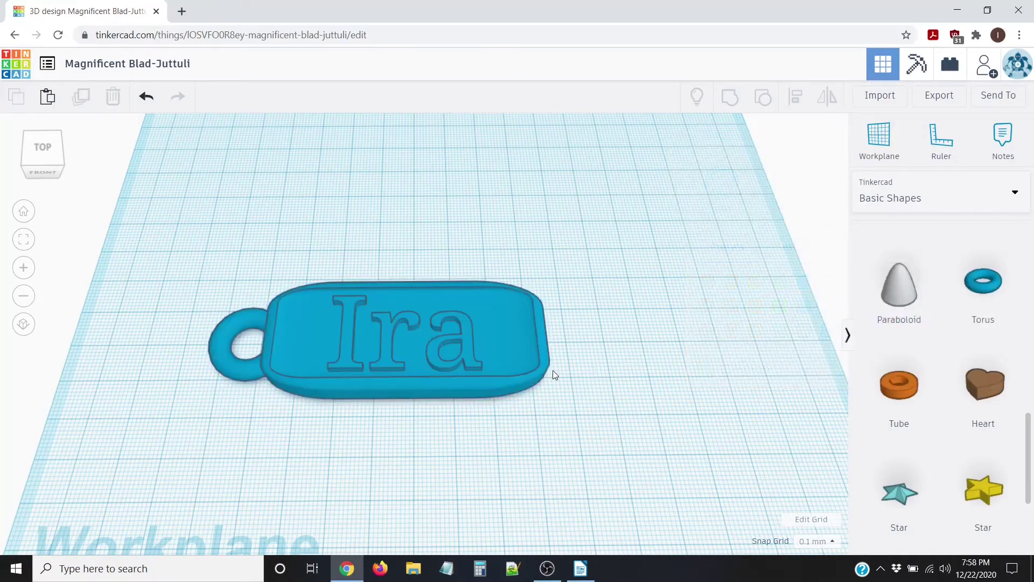
Step: Examine the grouped name tag's rim, raised lettering and ring from near-overhead angles at several distances
click(398, 336)
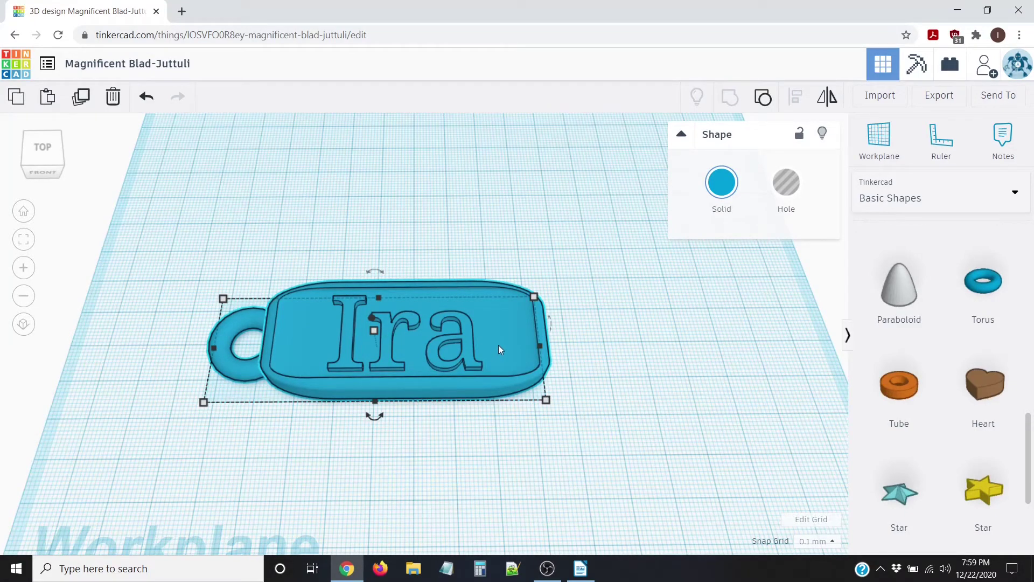
scroll(448, 345, up, 2)
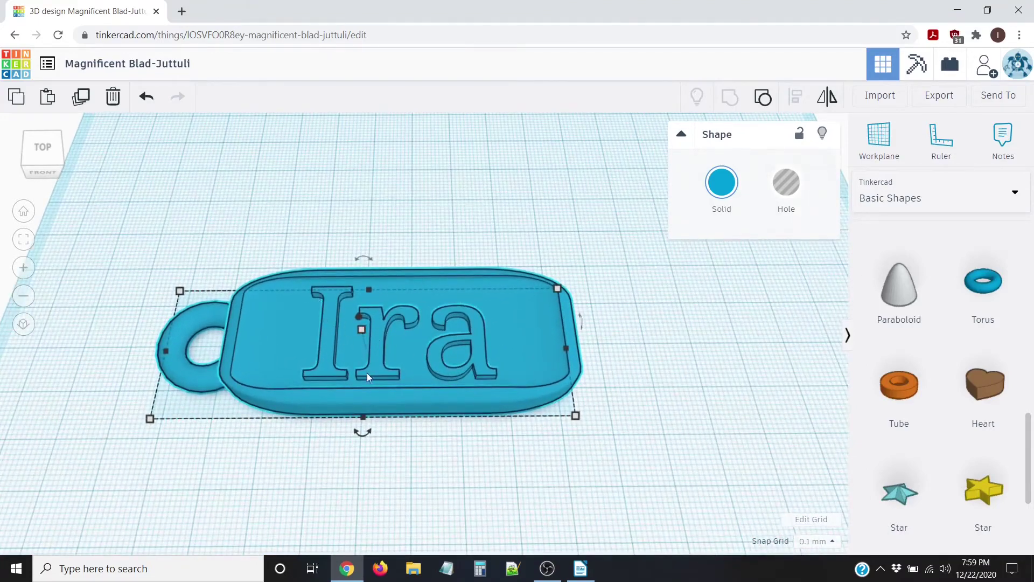
scroll(370, 380, down, 2)
mouse_move(377, 376)
right_down()
mouse_move(387, 346)
mouse_move(381, 376)
right_up()
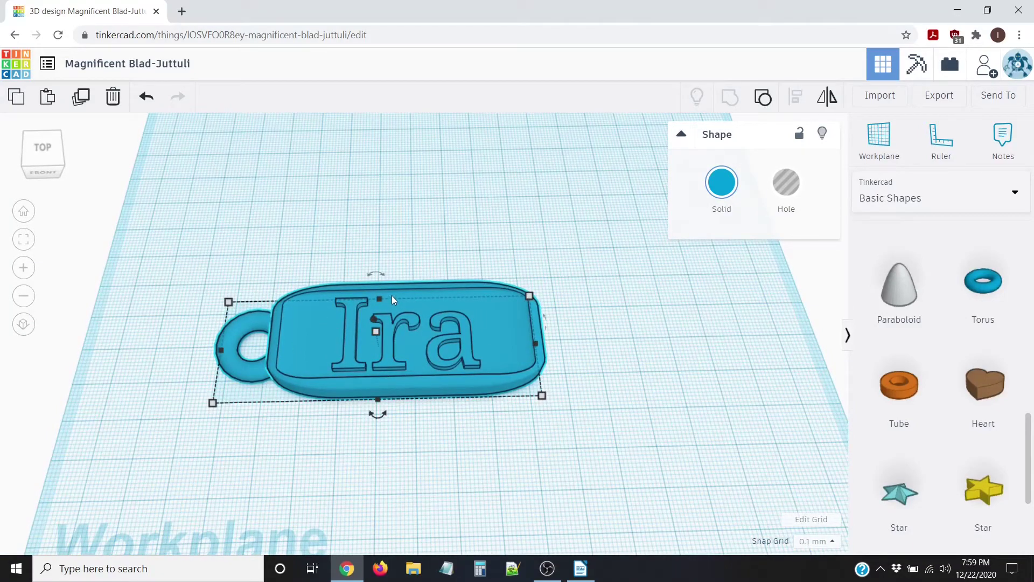
scroll(409, 314, down, 2)
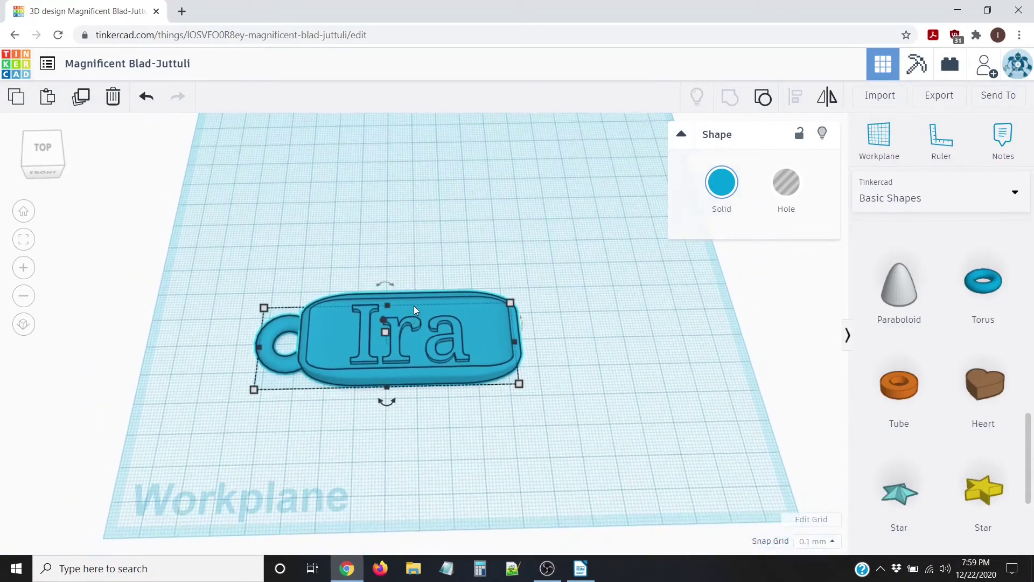
scroll(417, 327, up, 3)
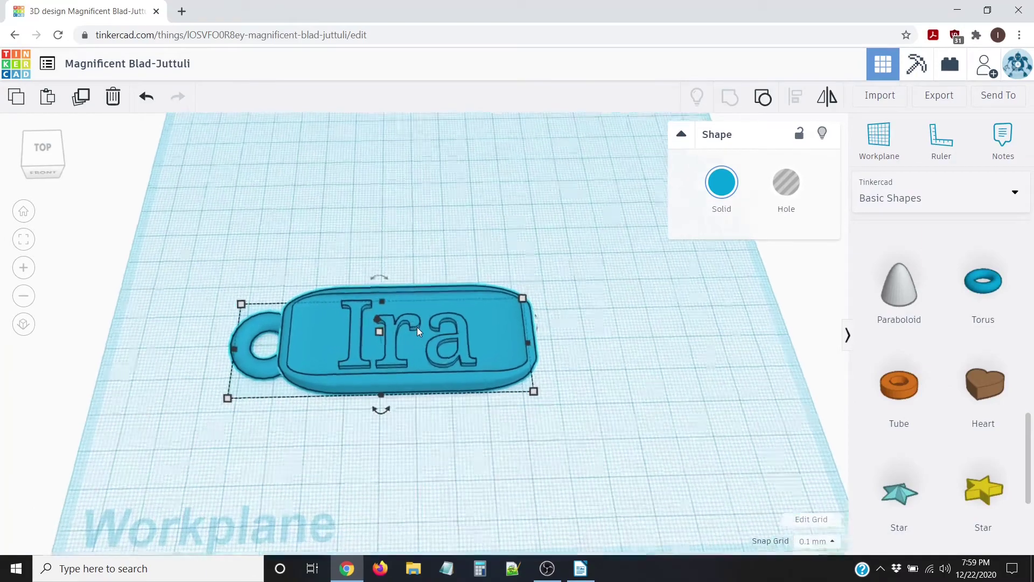
right_drag(440, 332, 478, 335)
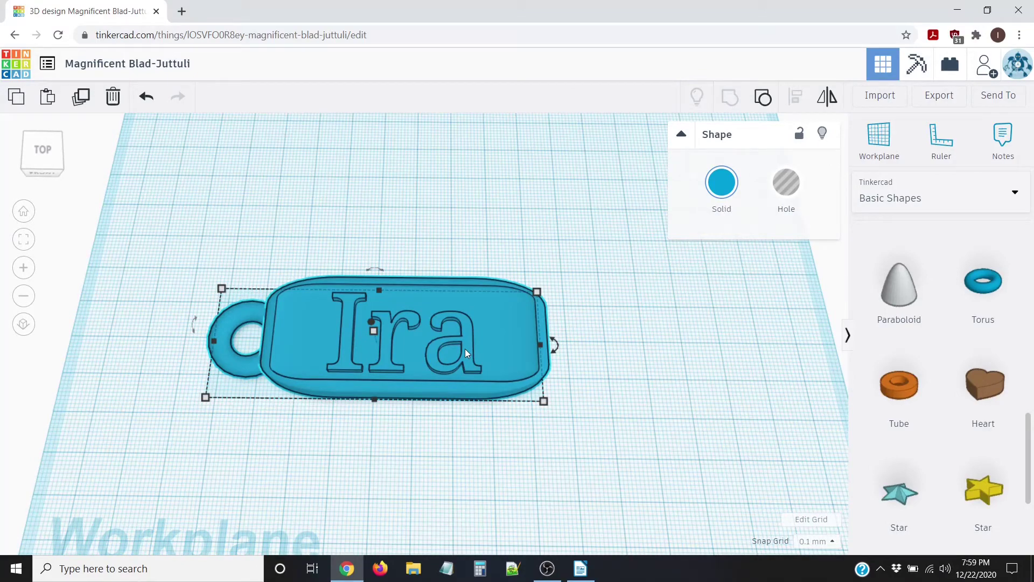
click(477, 268)
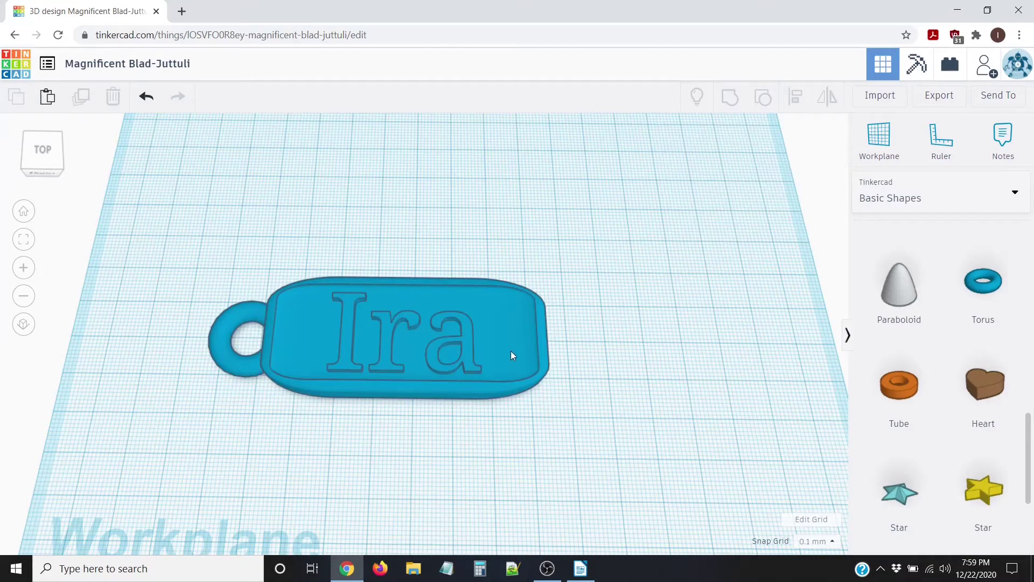
scroll(513, 355, up, 5)
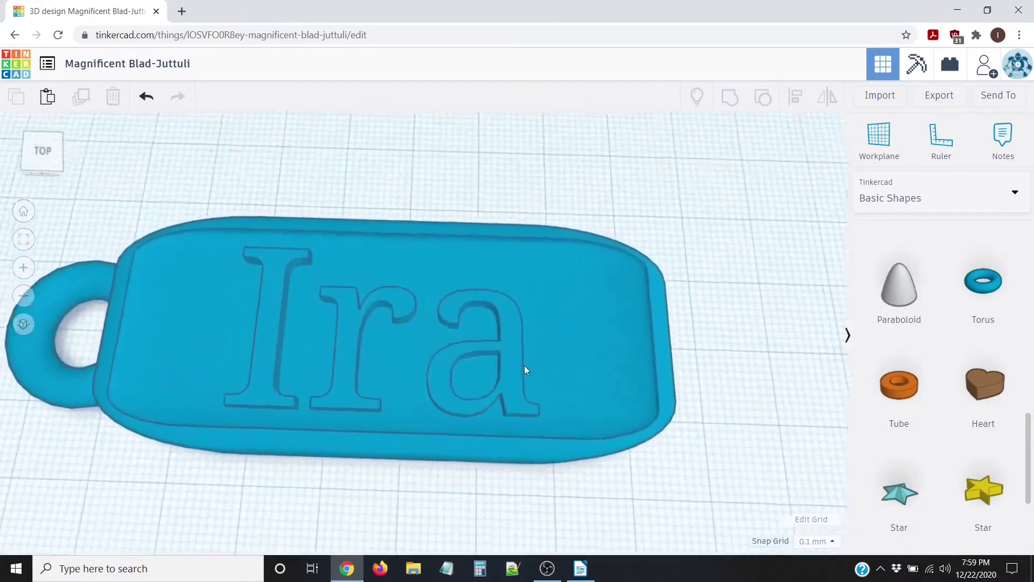
scroll(524, 365, down, 5)
right_drag(506, 427, 468, 319)
scroll(597, 315, up, 3)
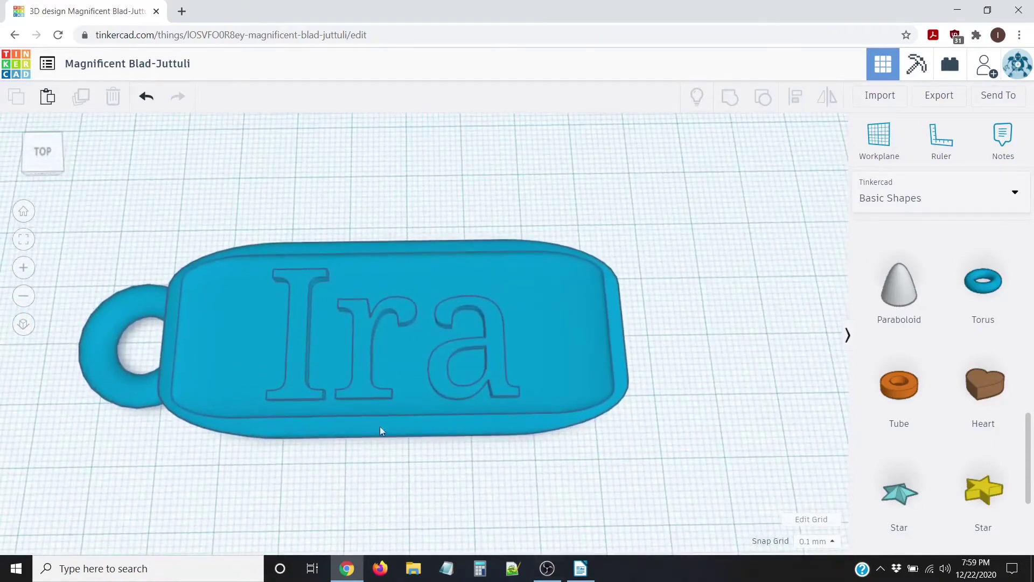
Step: Select the name tag, view its export options including STL for 3D printing, and close them without downloading
click(445, 332)
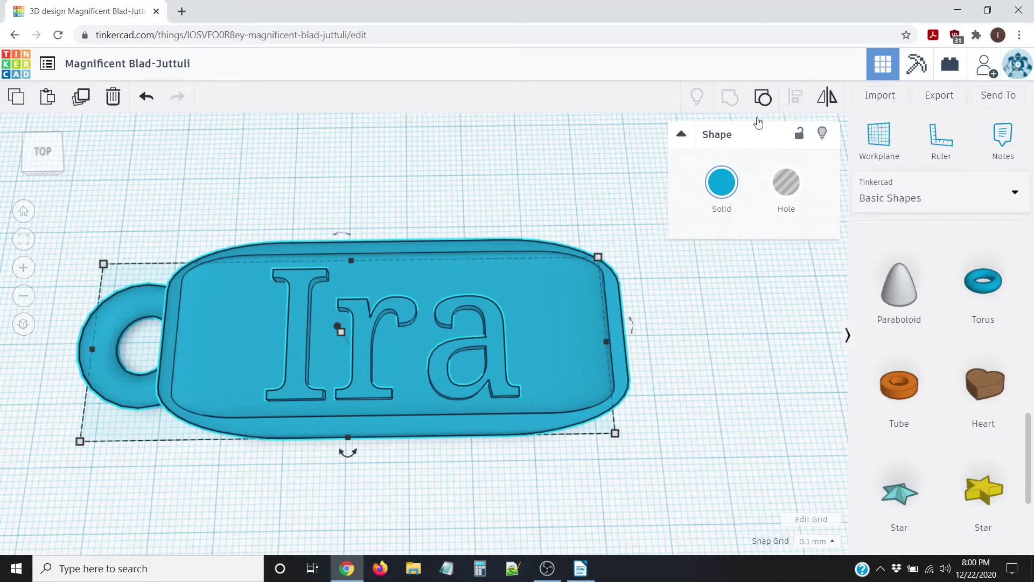
click(944, 97)
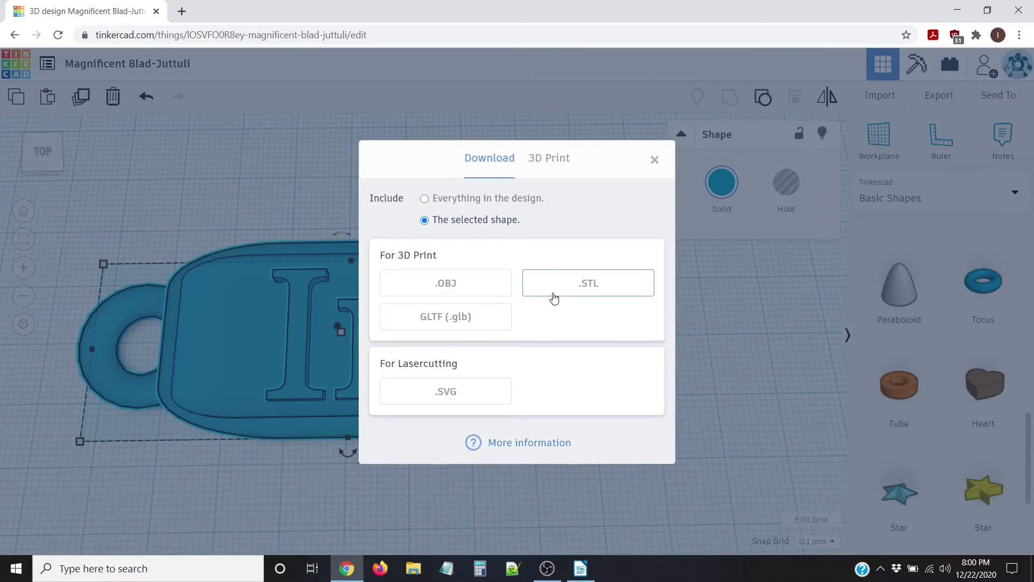
click(597, 278)
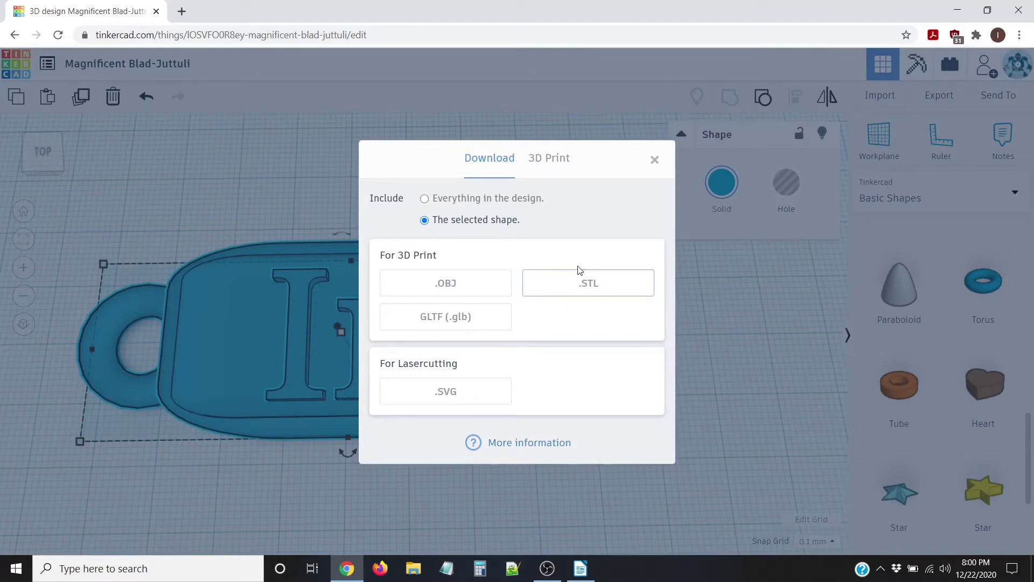
click(655, 160)
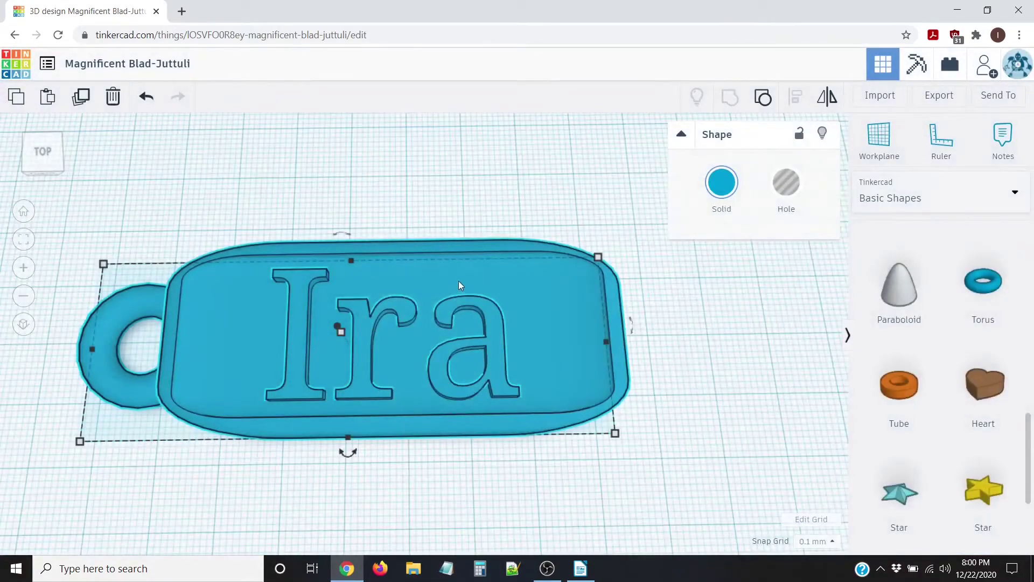
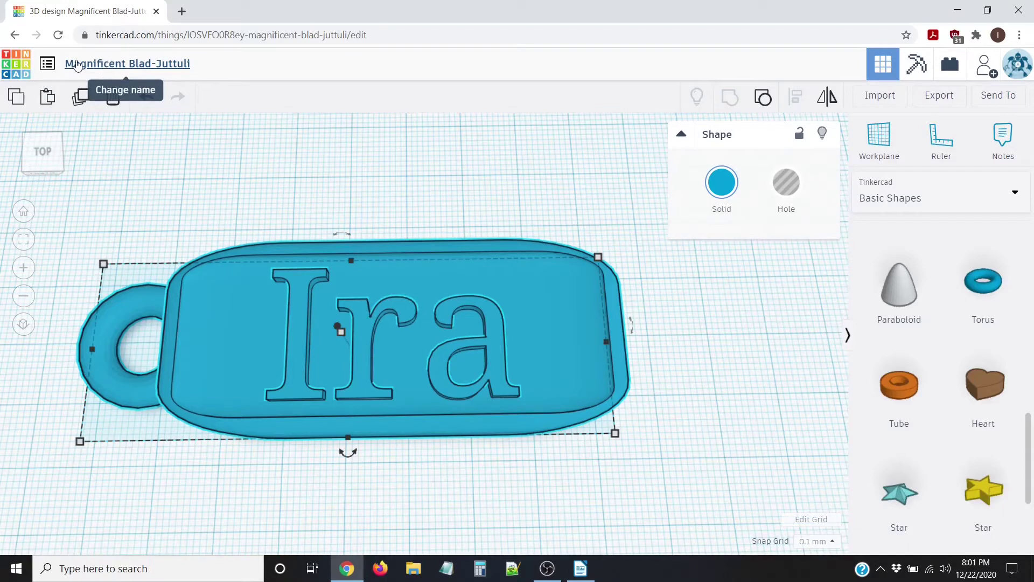
Step: Rename the design to the first name shown on the tag followed by "Nametag"
click(183, 63)
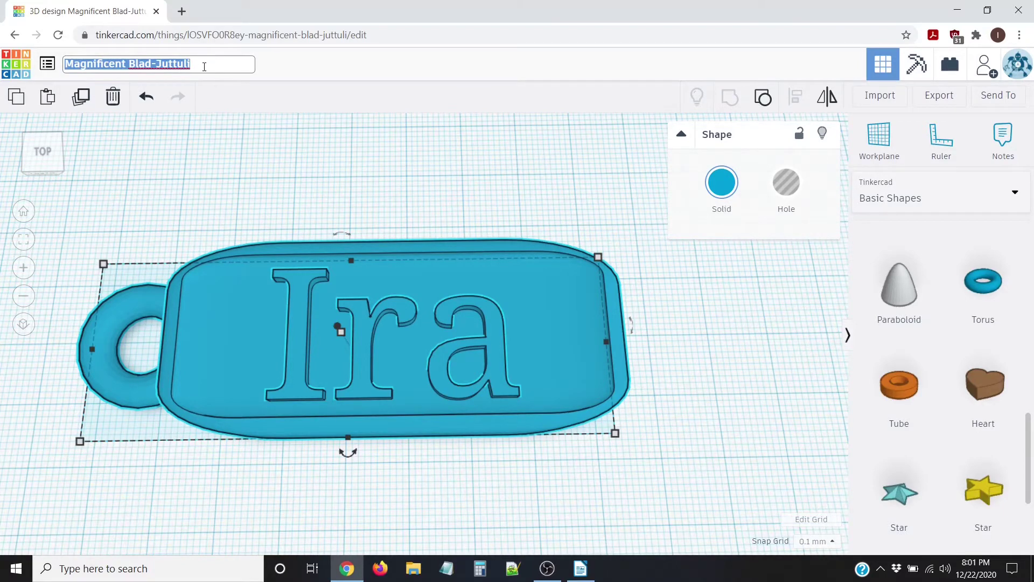
key(BackSpace)
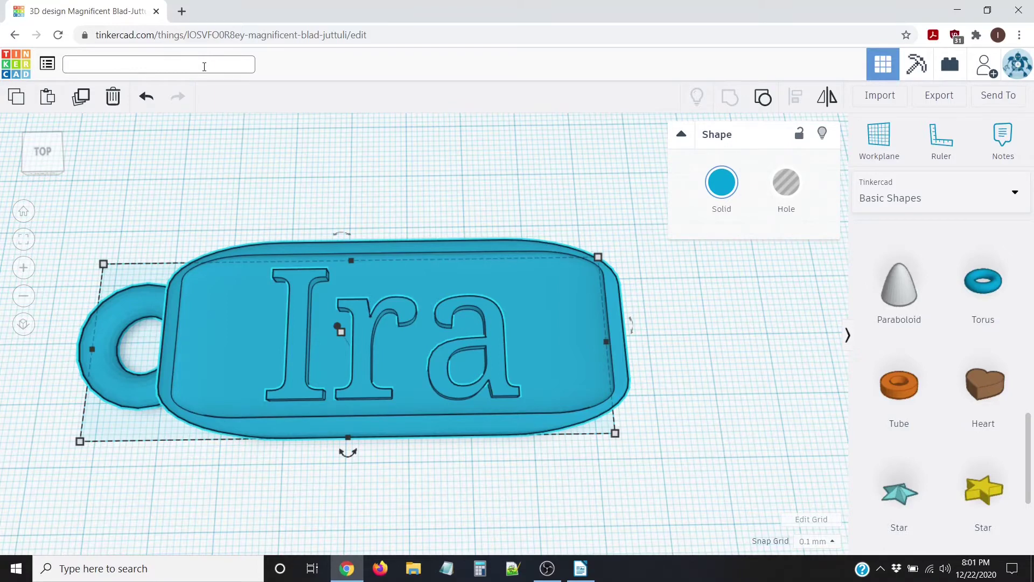
text(Ira Nametag)
key(Return)
Step: Check the export formats for the renamed design once more, and return to the whole name tag
click(938, 96)
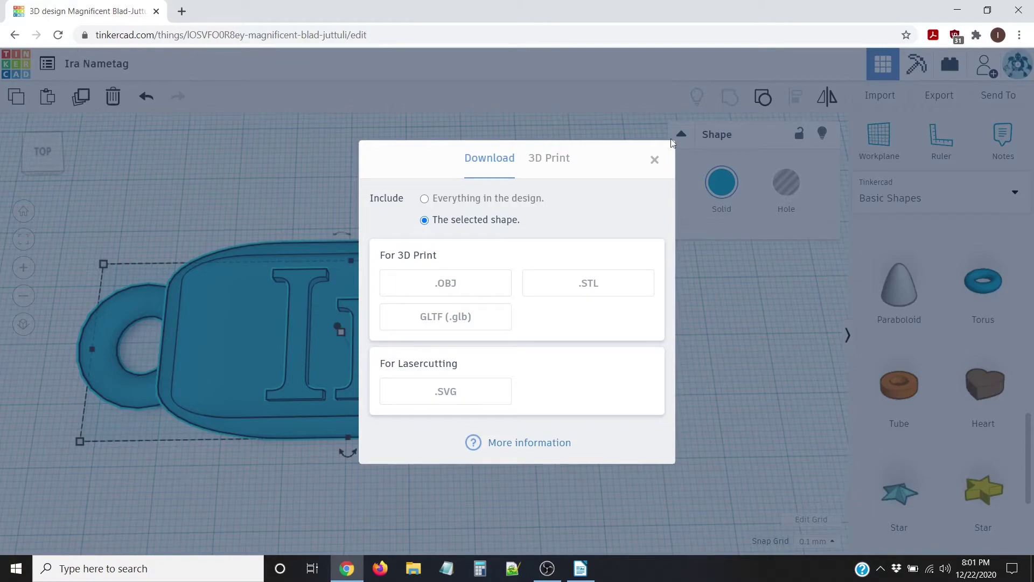
click(655, 160)
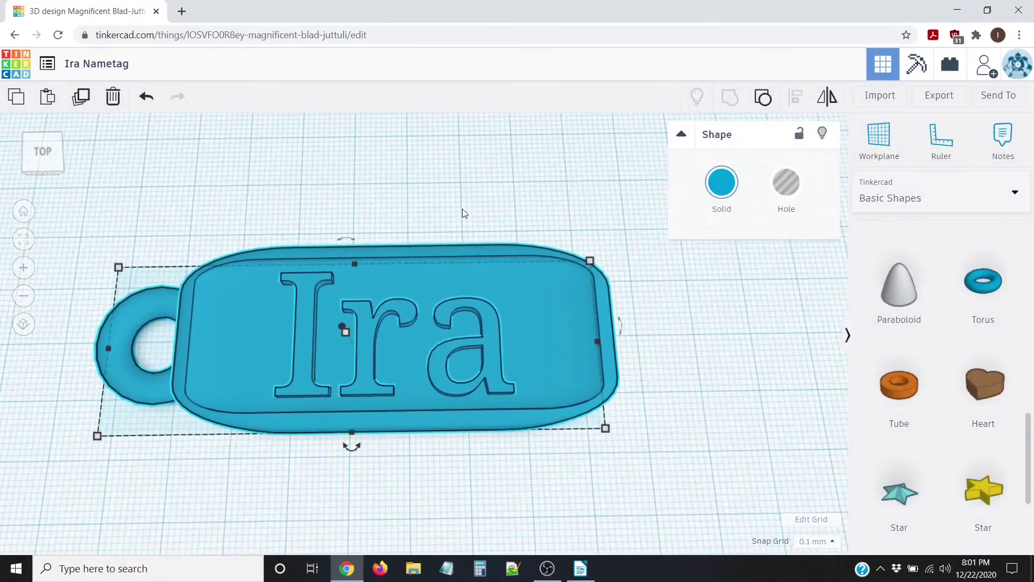
scroll(437, 181, down, 3)
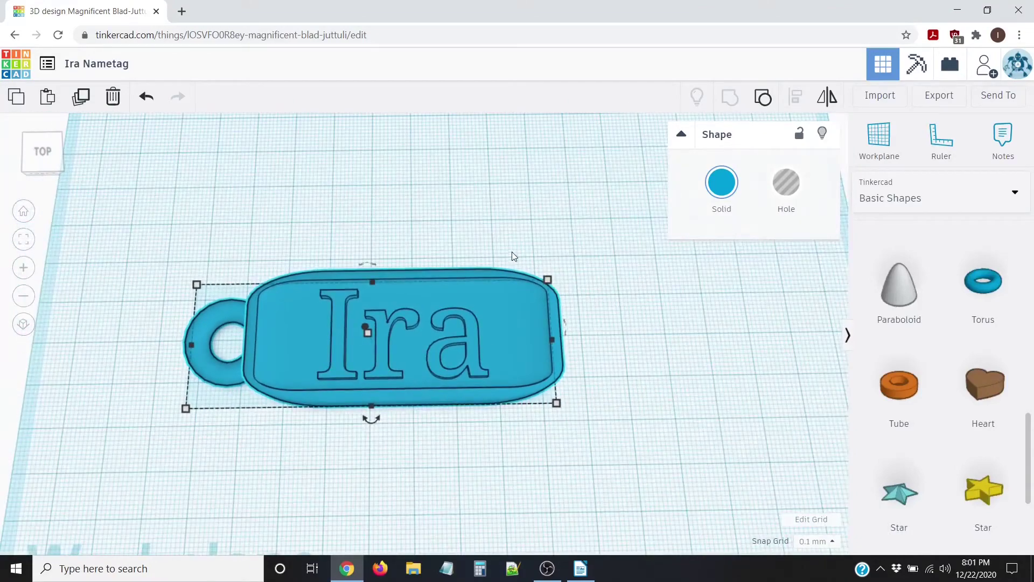
right_drag(485, 225, 500, 223)
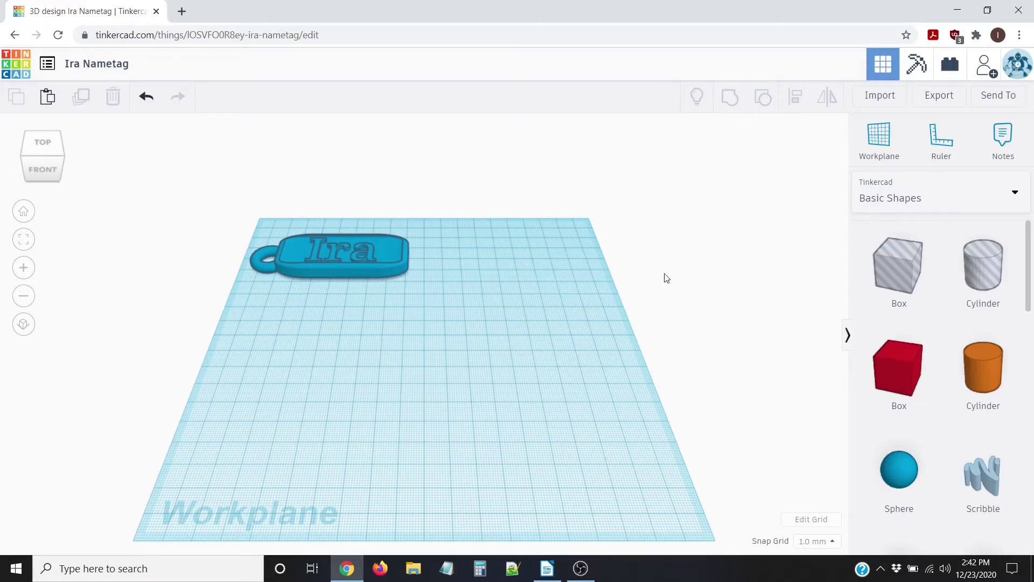
Step: Switch the shape library to All shape generators and place a US States shape on the workplane, in front of the name tag
click(889, 199)
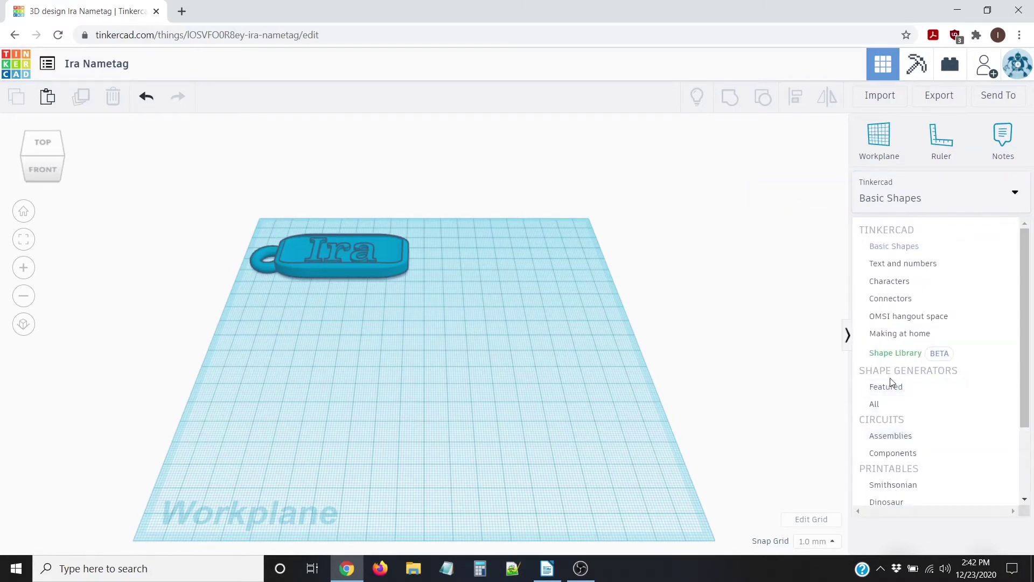
click(877, 404)
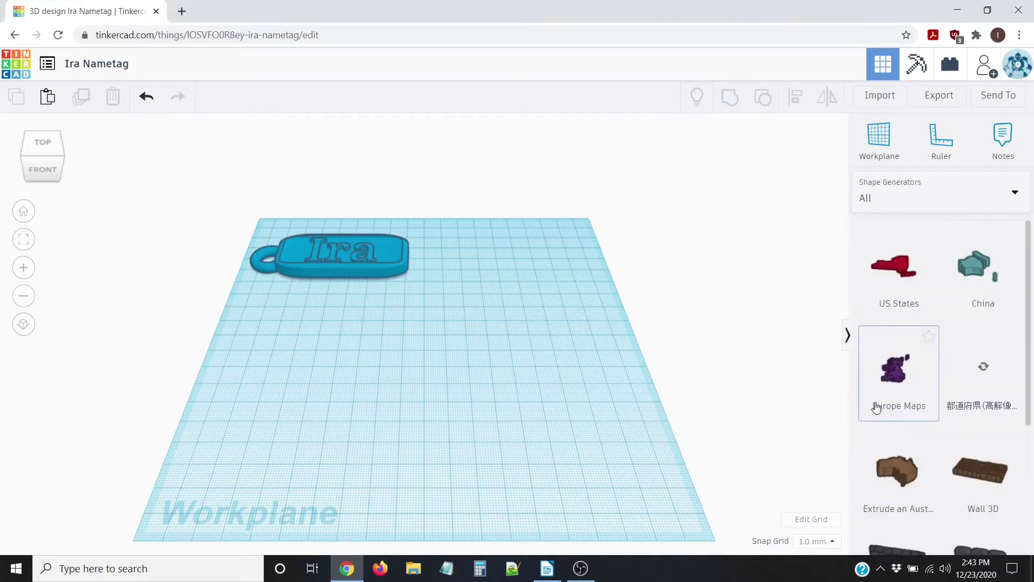
scroll(954, 411, down, 2)
scroll(972, 422, up, 2)
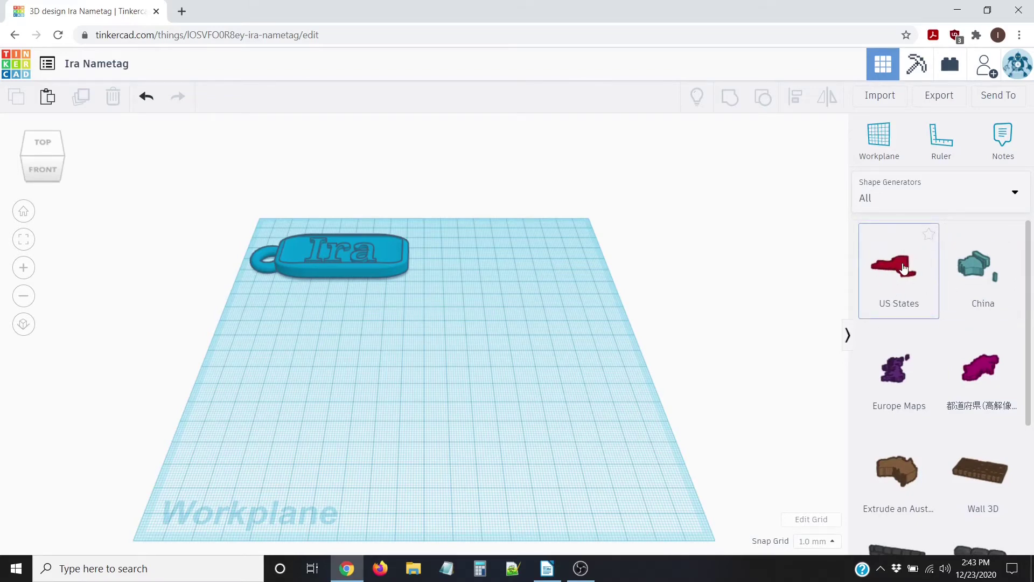
drag(905, 270, 516, 381)
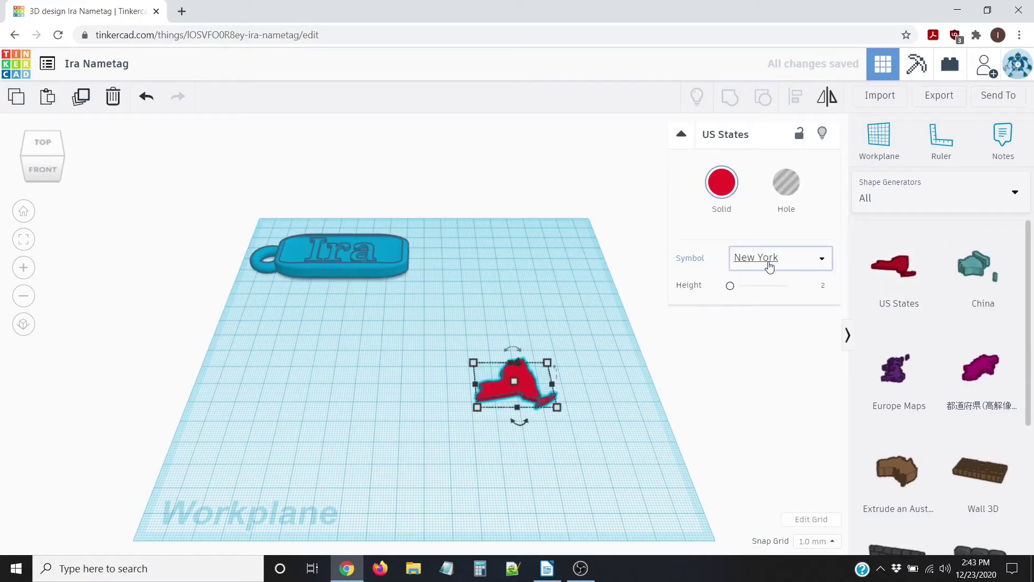
Step: Set the US States shape's symbol to Montana
click(818, 263)
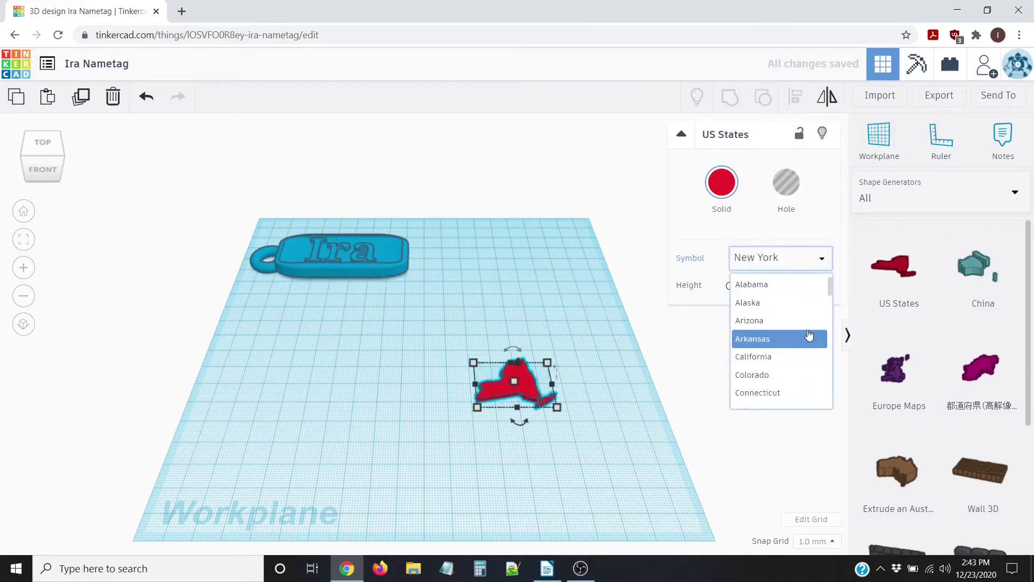
scroll(781, 356, down, 5)
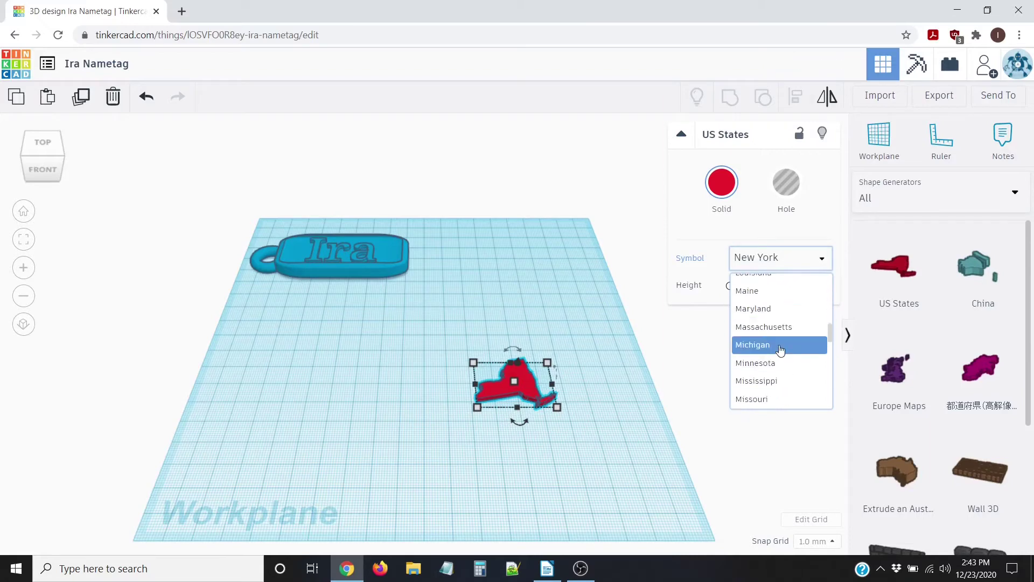
scroll(776, 360, down, 1)
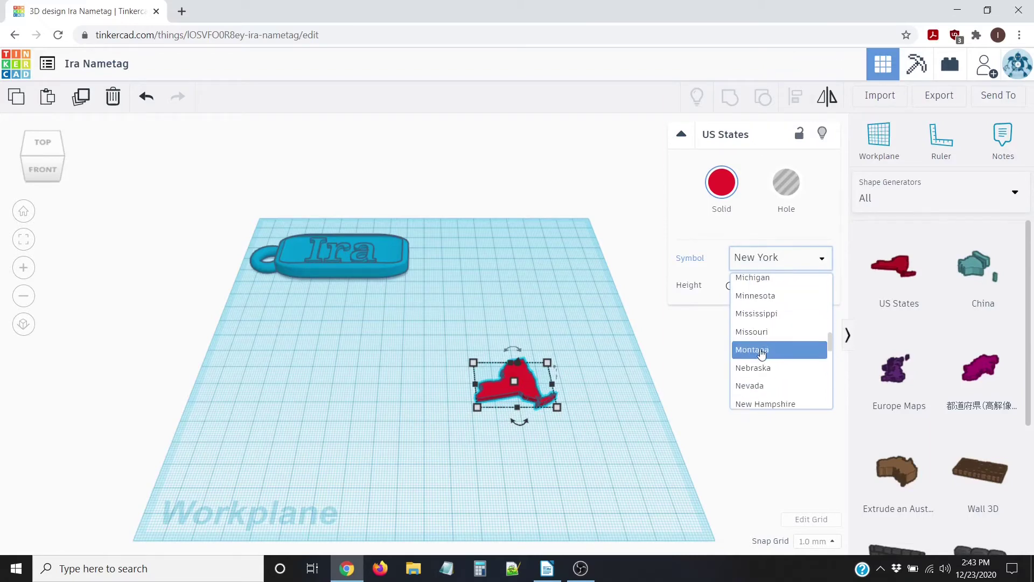
click(762, 351)
scroll(509, 365, up, 3)
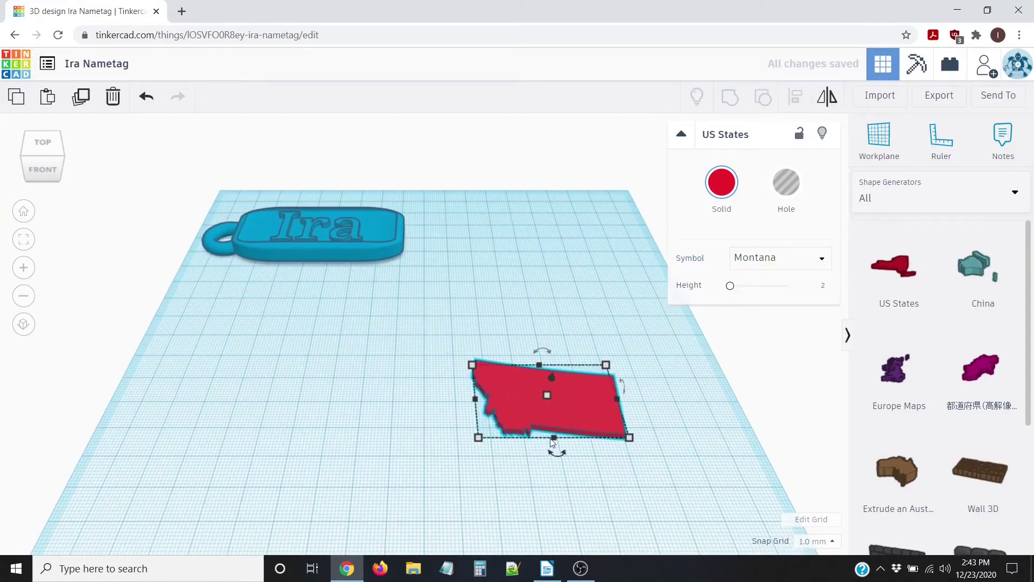
scroll(532, 439, up, 2)
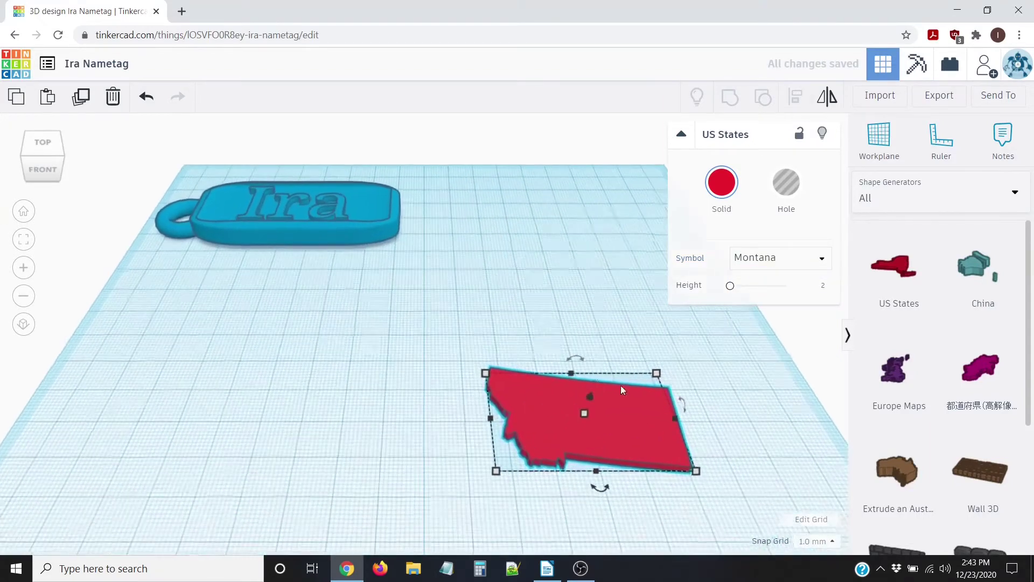
Step: View the Montana shape from directly above, centred in the workspace
click(40, 141)
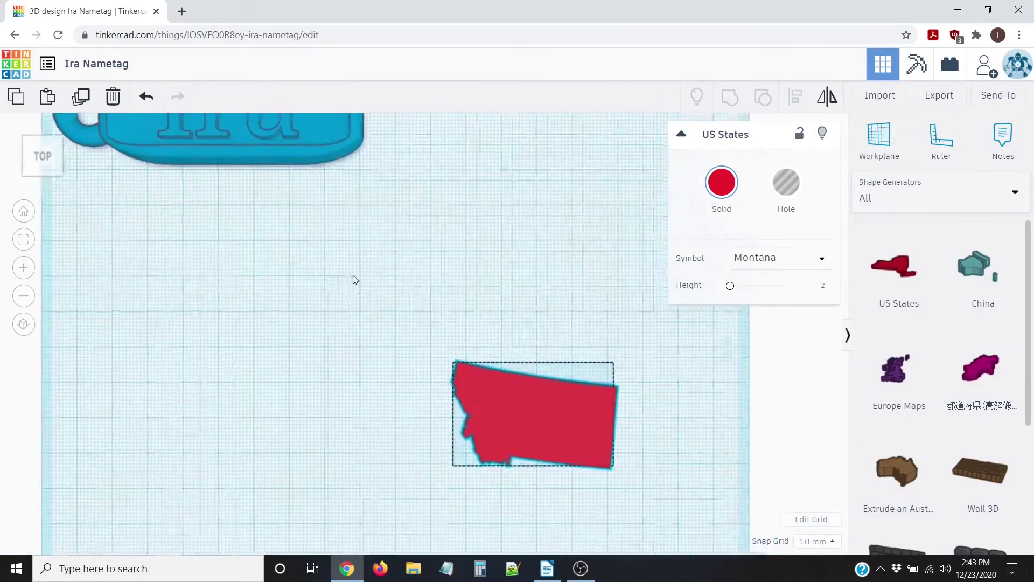
click(495, 373)
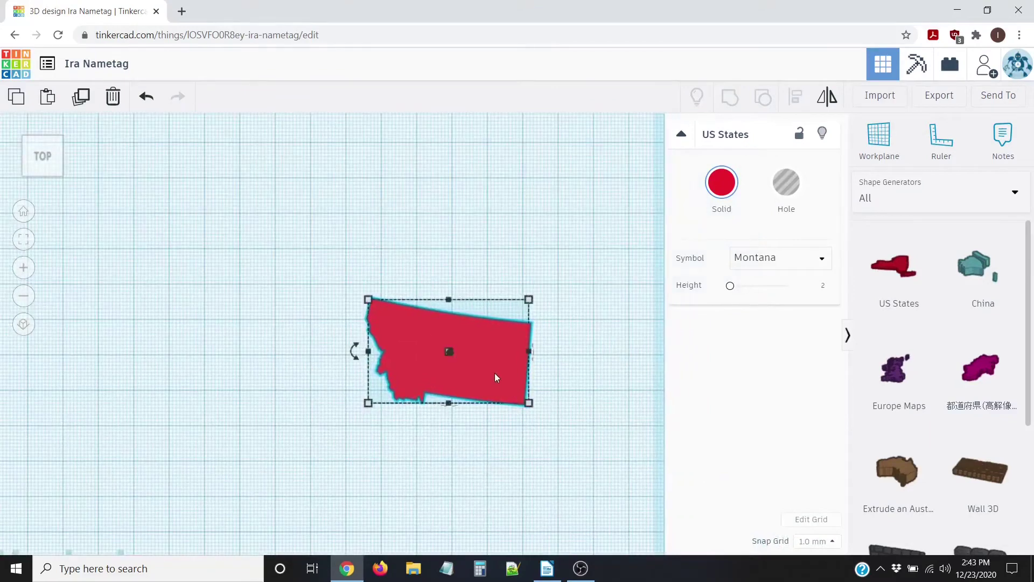
Step: Try to rotate the Montana shape counterclockwise using the coarse 22.5° increments
click(354, 346)
drag(354, 347, 368, 371)
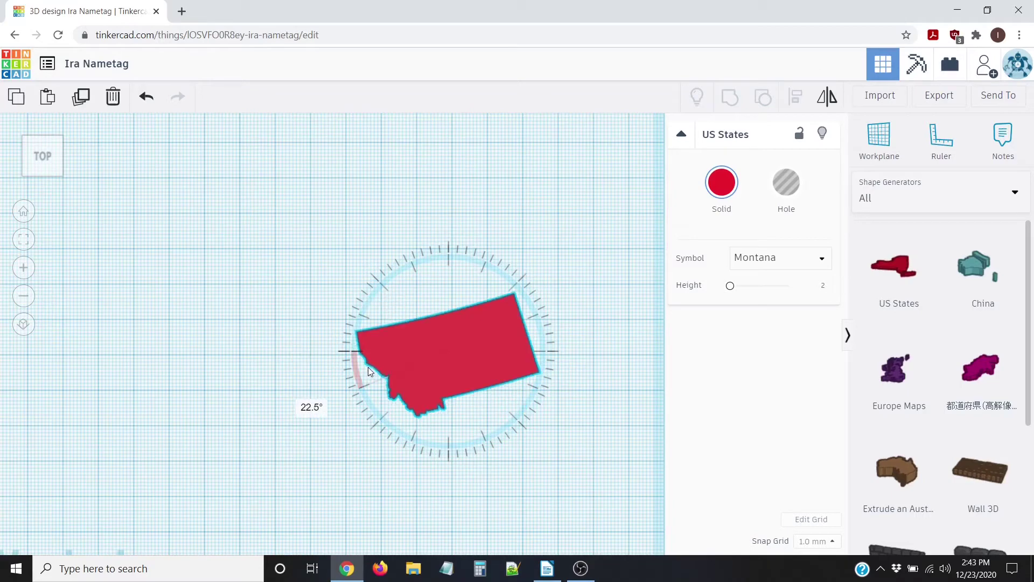
mouse_move(368, 371)
mouse_down()
mouse_move(421, 420)
mouse_move(354, 366)
mouse_up()
click(385, 332)
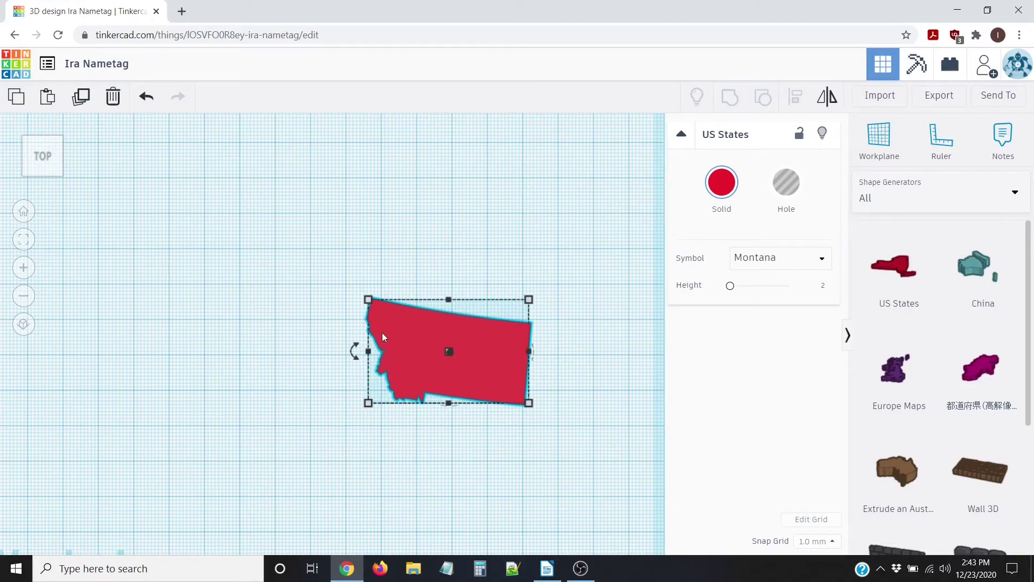
Step: Rotate the Montana shape 9° counterclockwise on the workplane so that its upper edge lies level
mouse_move(356, 350)
drag(356, 350, 324, 366)
mouse_move(351, 349)
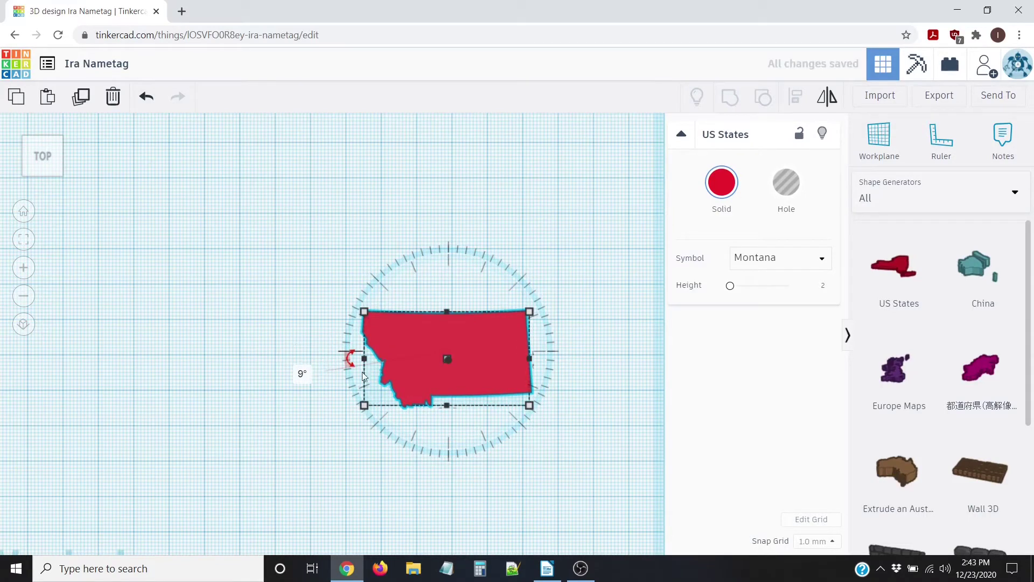
scroll(323, 367, down, 2)
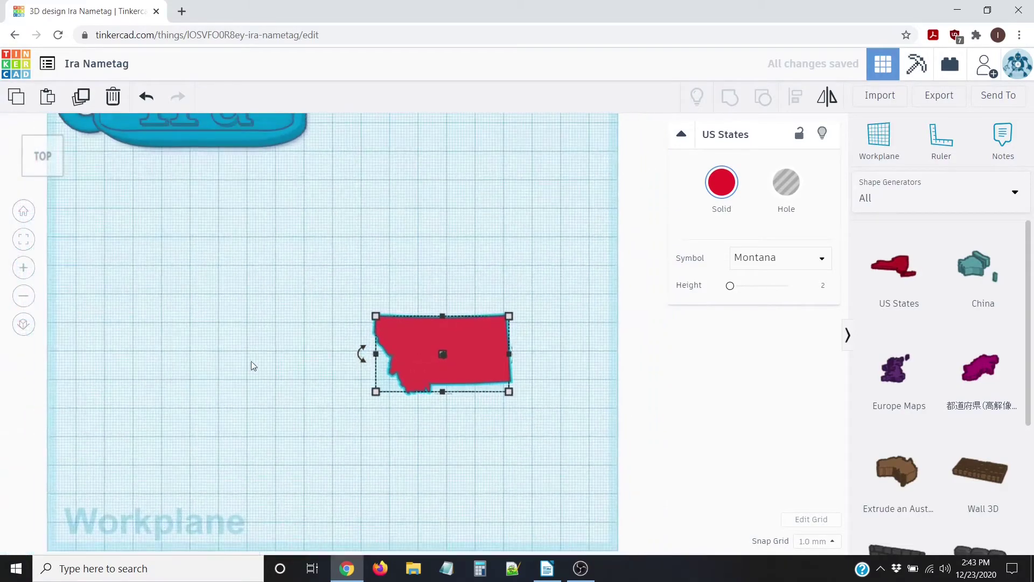
Step: Enlarge the Montana shape in flat top view by stretching its lower-right corner near the workplane's edge, then restore perspective and deselect it
click(23, 325)
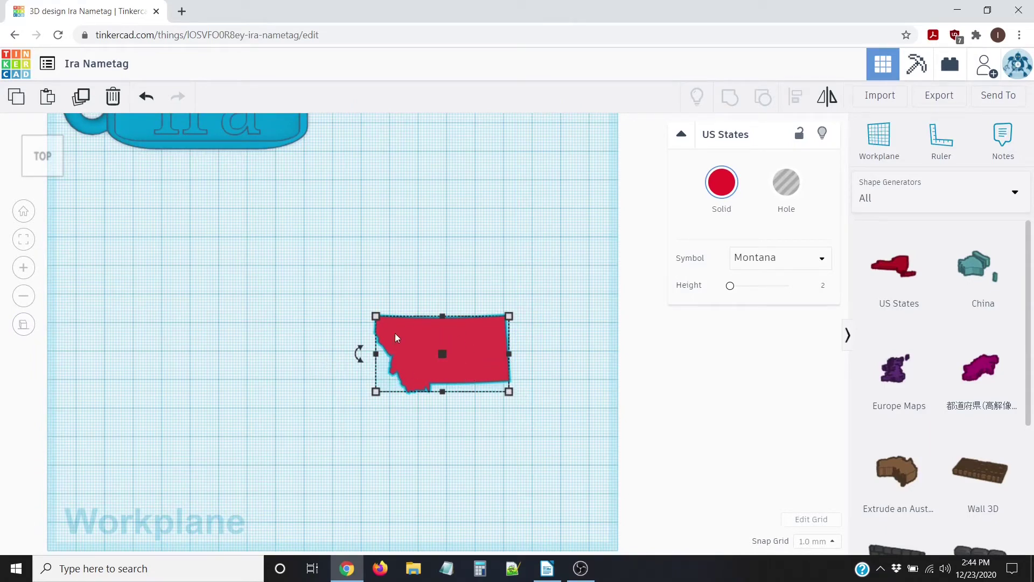
mouse_move(509, 392)
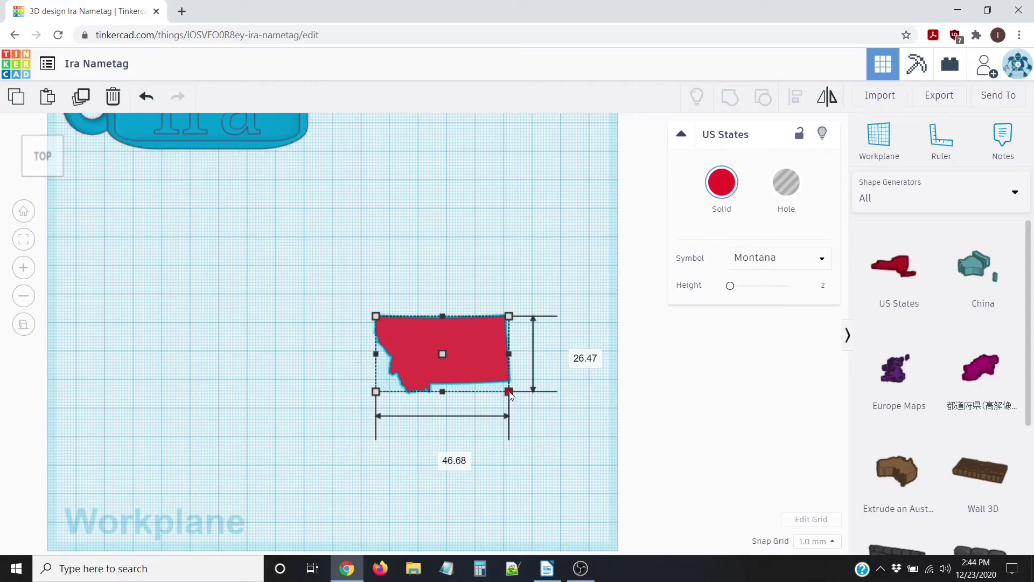
drag(510, 393, 602, 437)
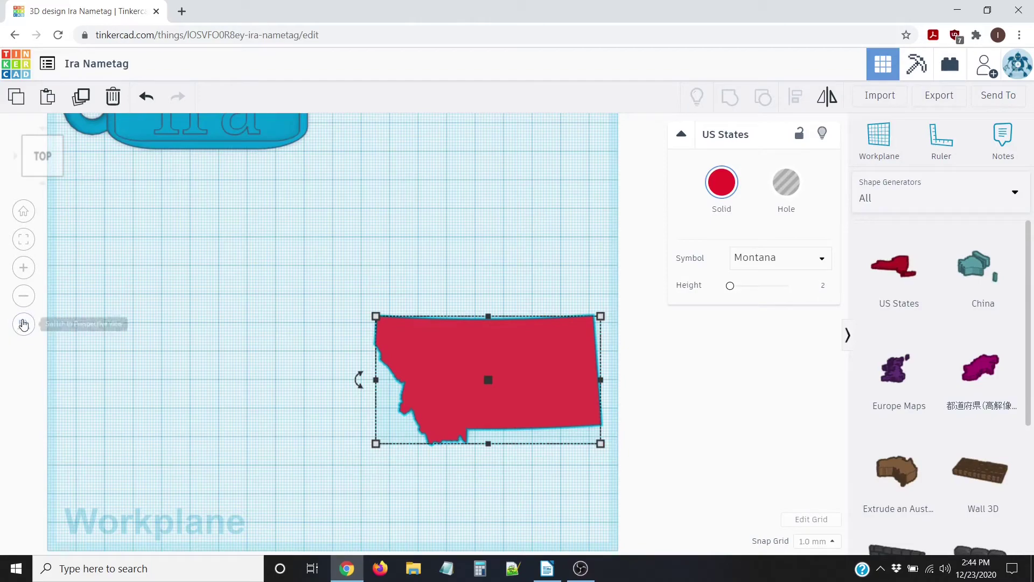
click(22, 324)
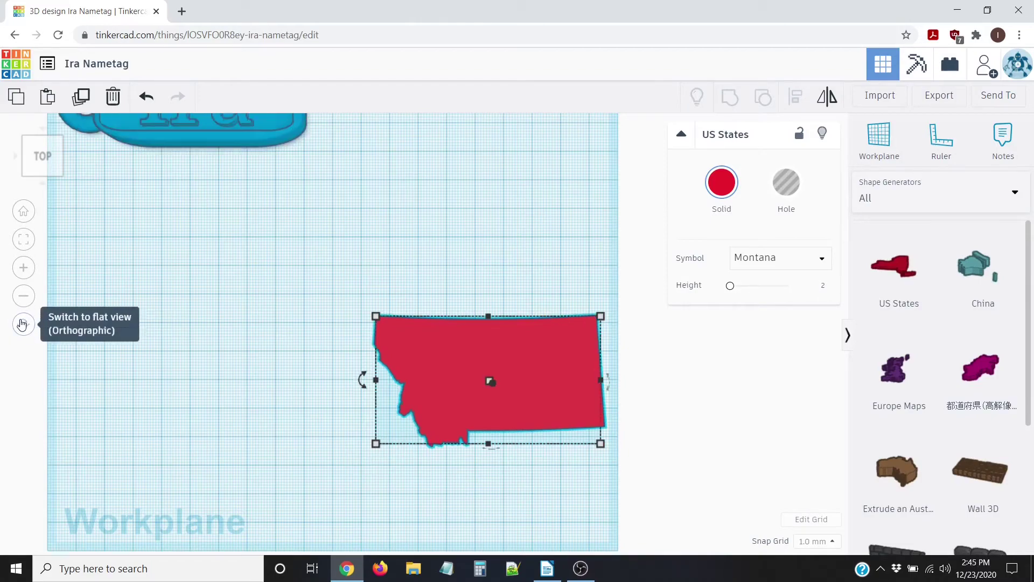
right_drag(274, 431, 267, 349)
scroll(434, 416, down, 4)
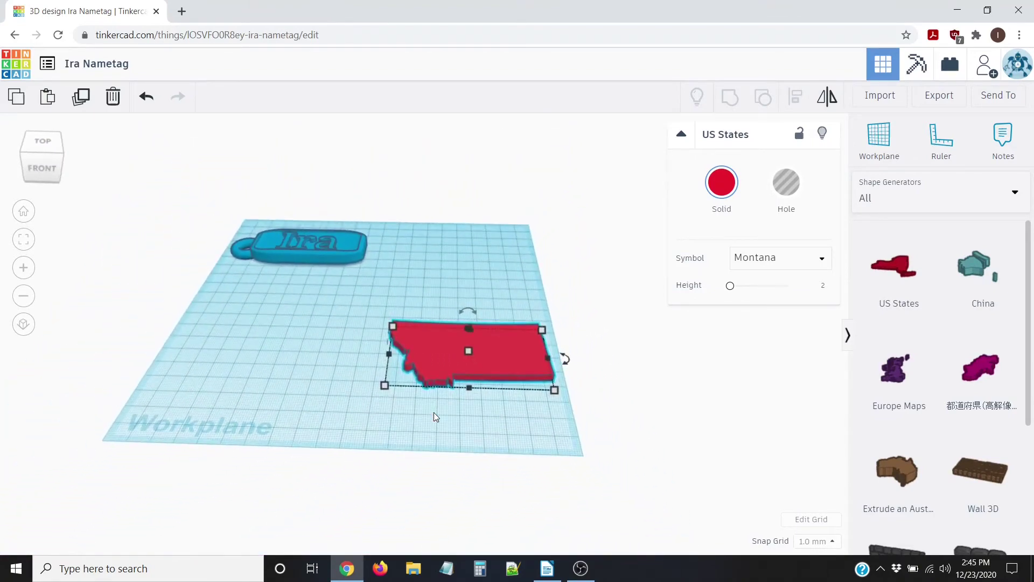
right_drag(357, 398, 364, 412)
scroll(361, 411, up, 3)
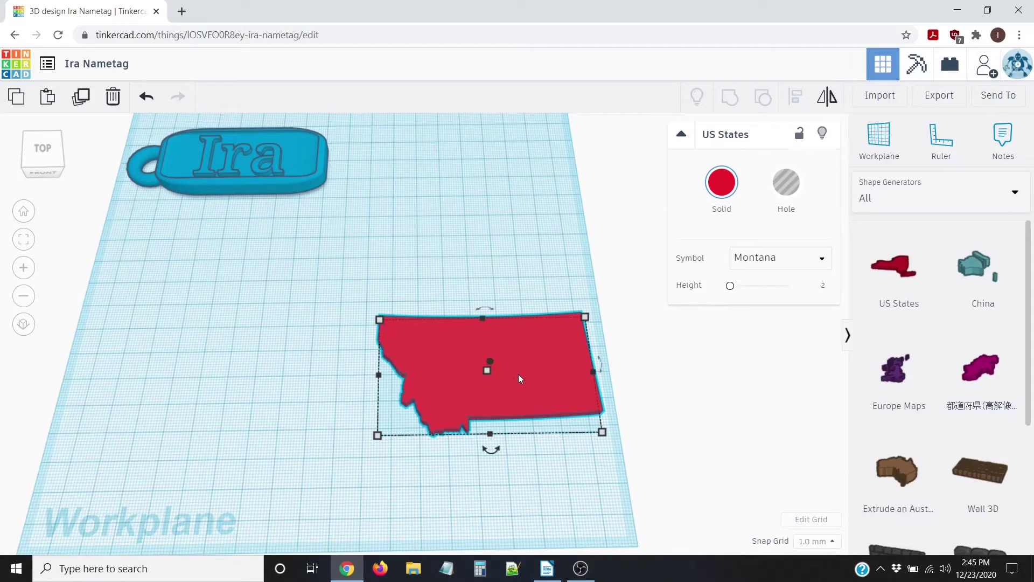
click(346, 335)
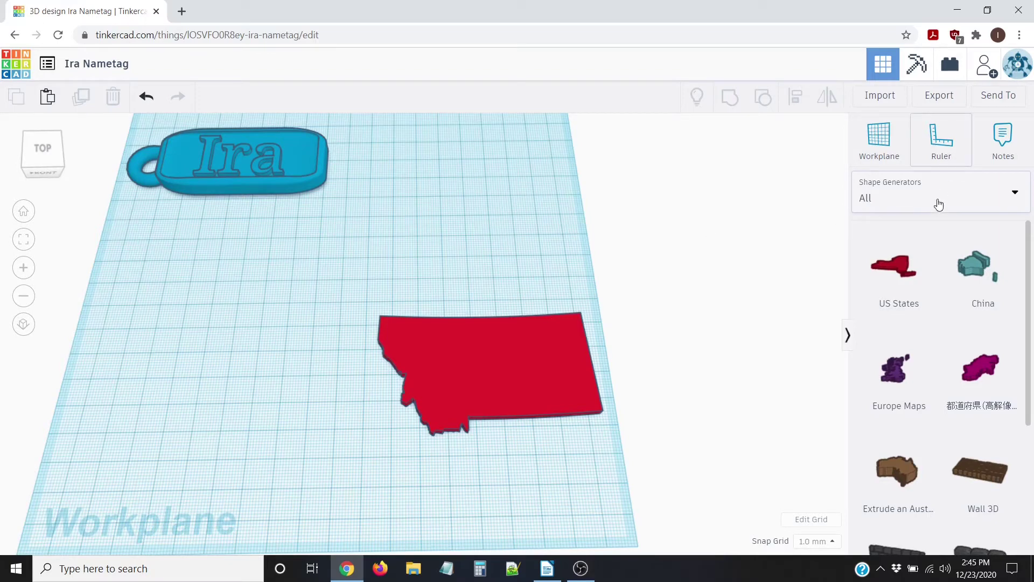
Step: Open the Text and numbers shape collection and look through the letters, digits and symbols on both of its pages
click(911, 202)
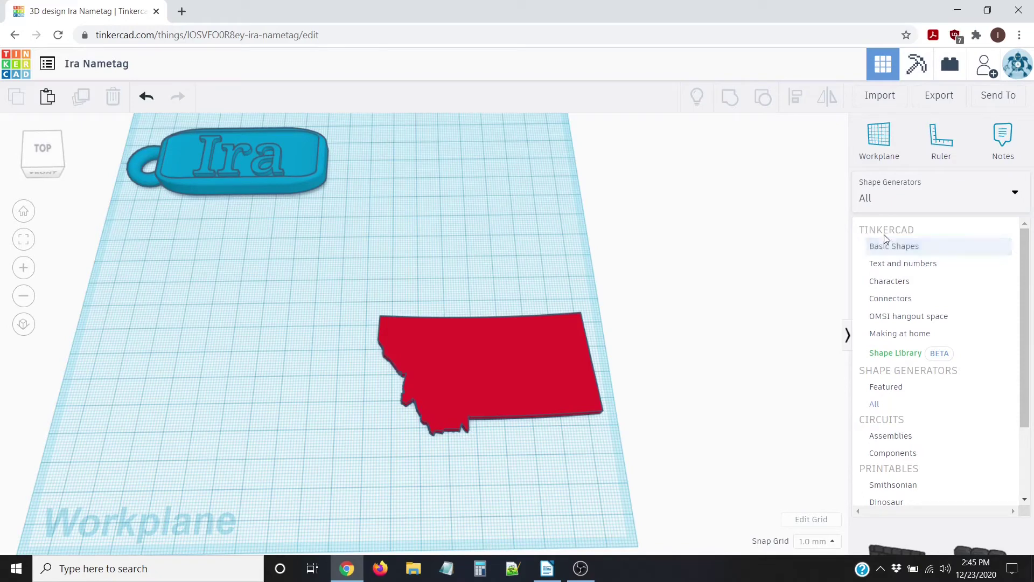
click(895, 266)
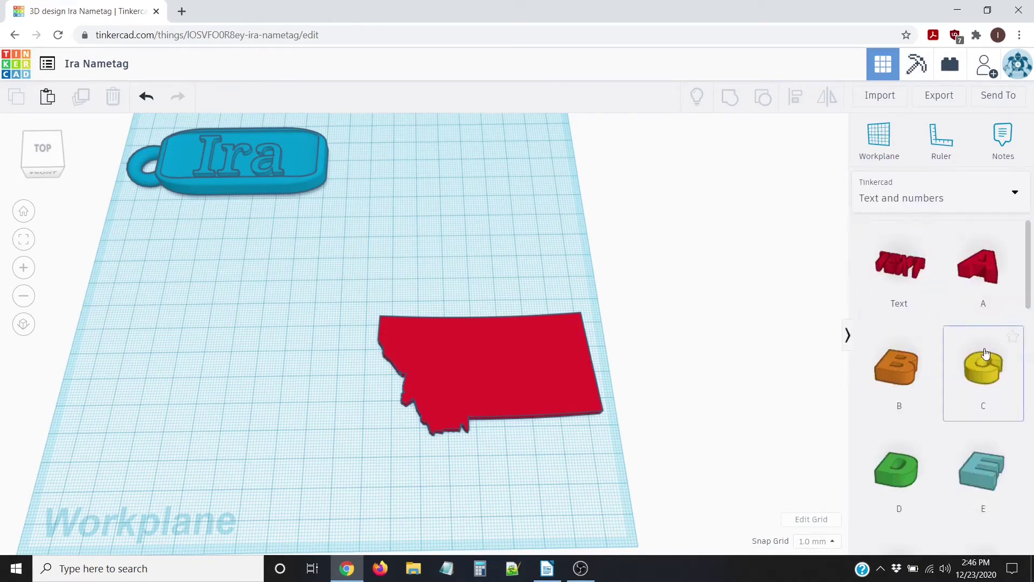
scroll(959, 301, down, 5)
scroll(954, 421, down, 5)
scroll(958, 380, up, 3)
scroll(961, 383, down, 8)
scroll(965, 387, down, 7)
scroll(951, 425, down, 5)
scroll(950, 428, up, 5)
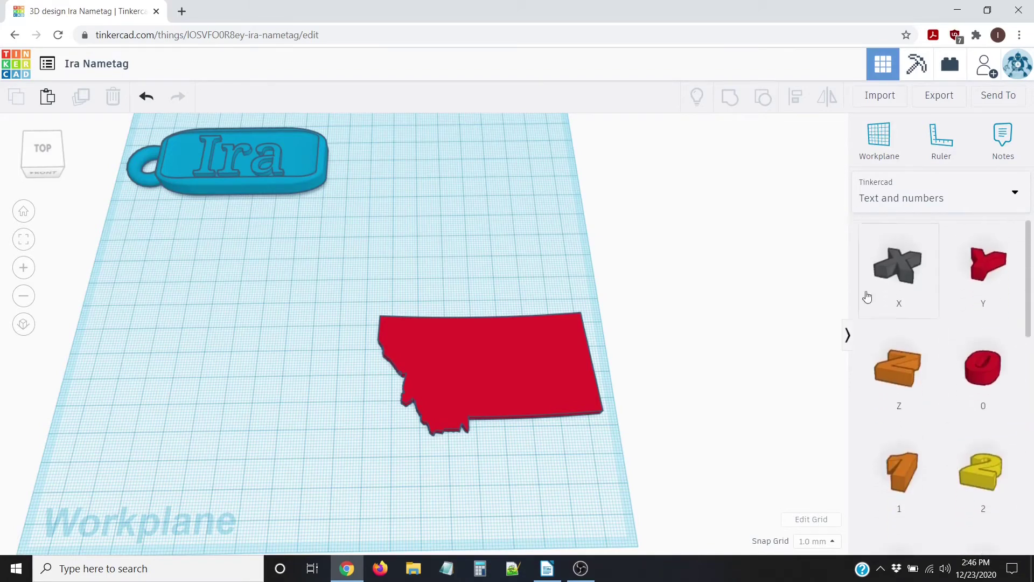
scroll(935, 462, down, 10)
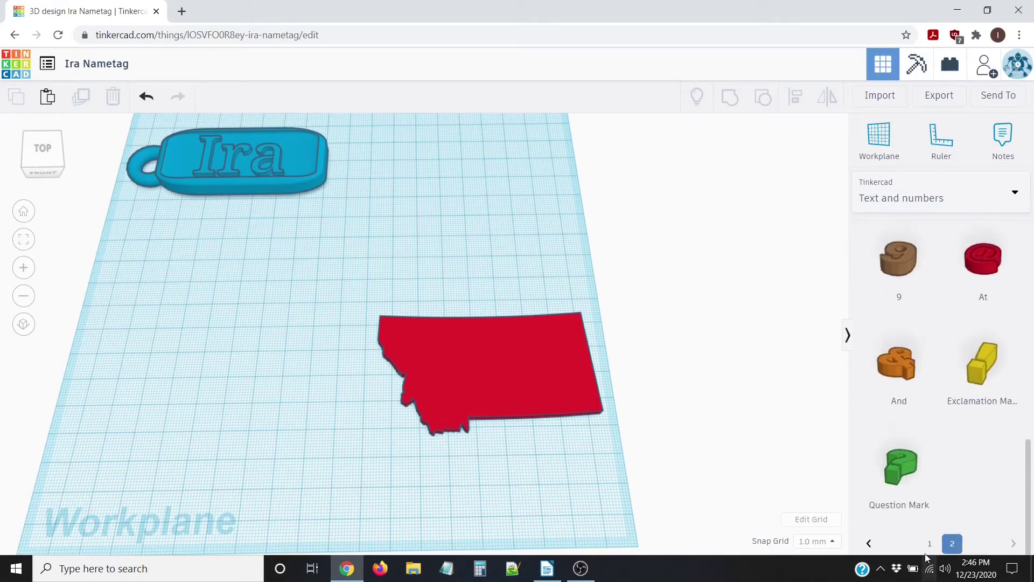
click(930, 543)
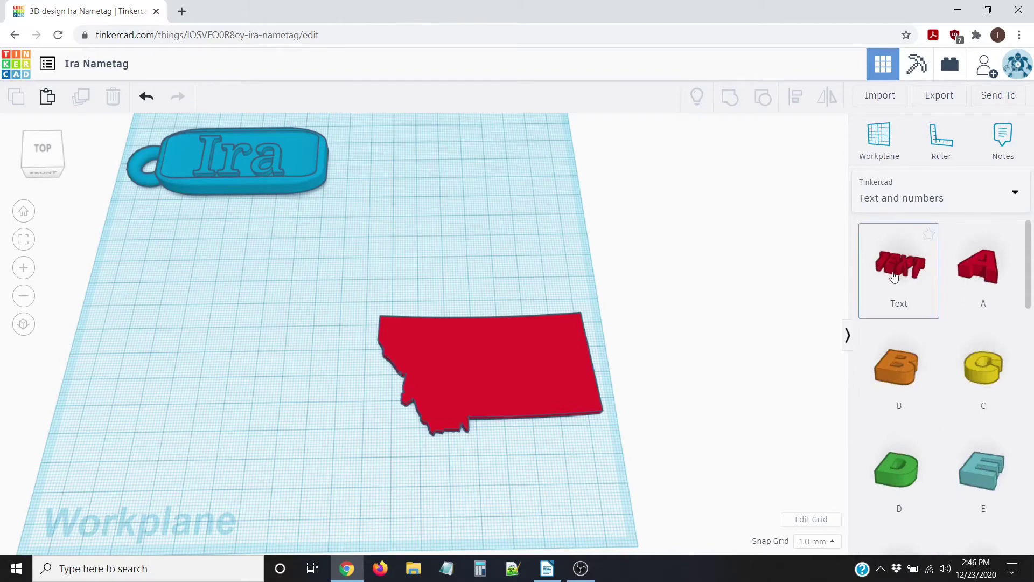
Step: Place a Text shape on top of the Montana shape and colour it light teal
drag(854, 270, 492, 368)
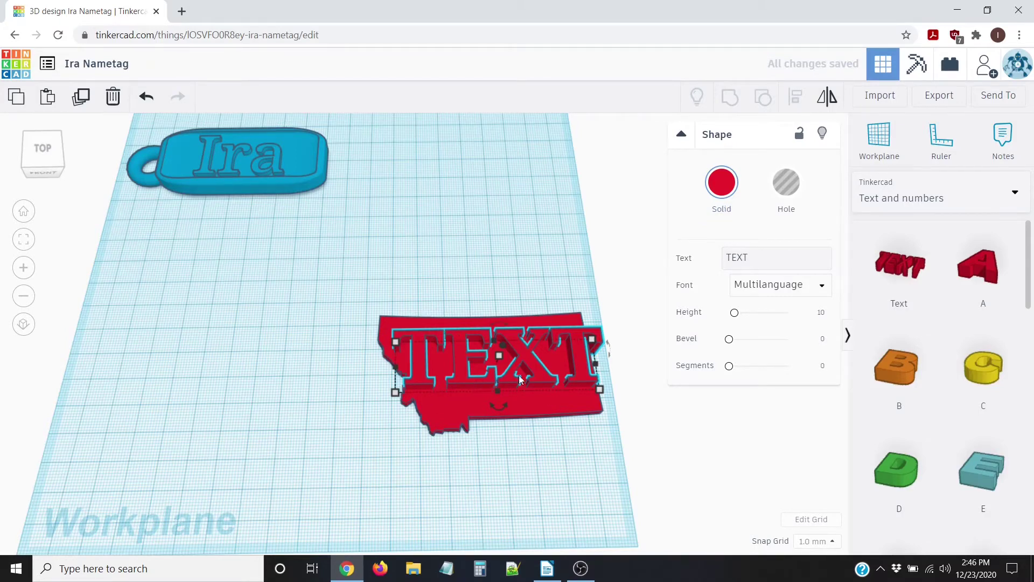
click(722, 185)
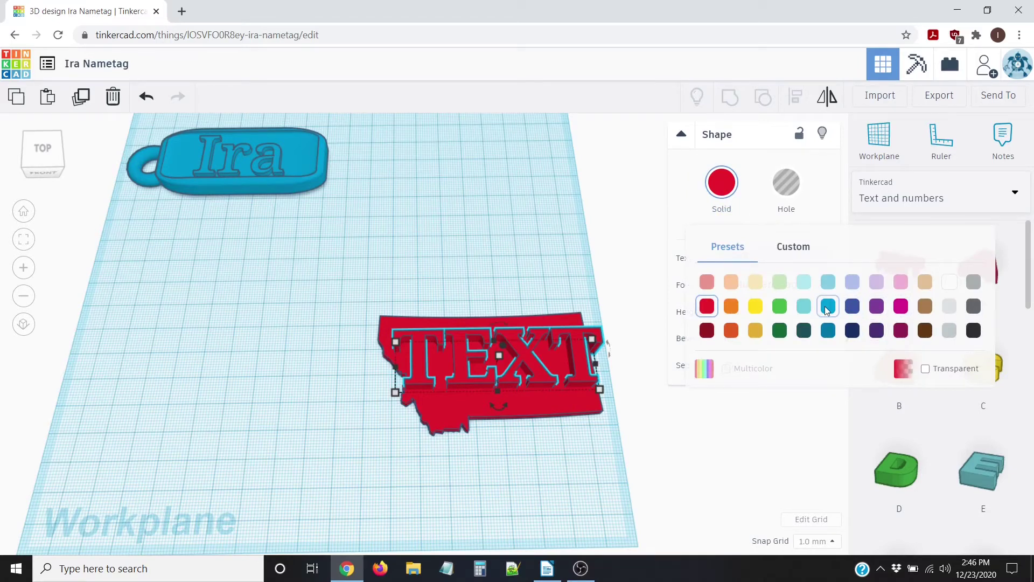
click(804, 306)
Step: Change the wording of the text shape on Montana to 406
scroll(577, 331, up, 3)
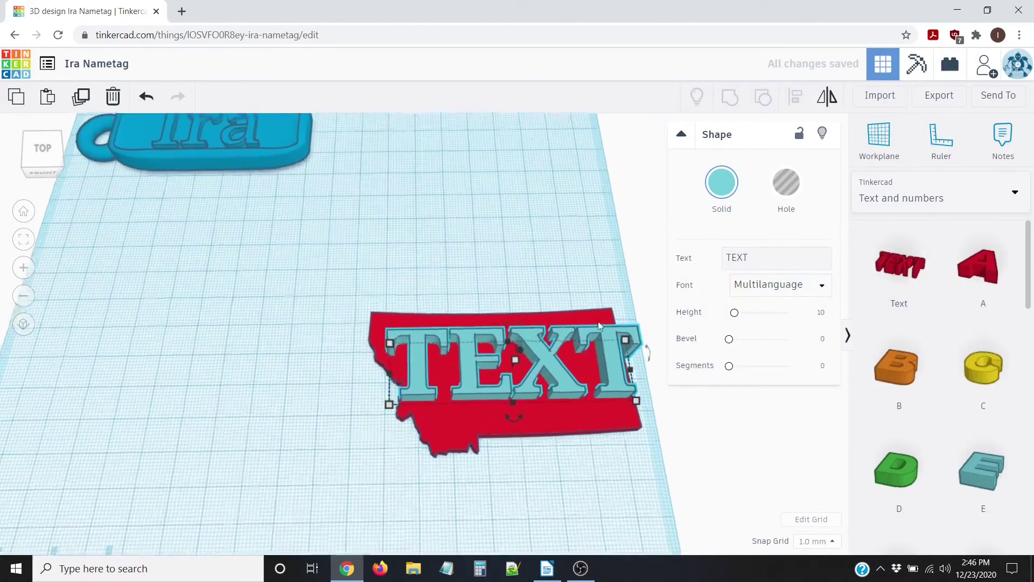
click(752, 253)
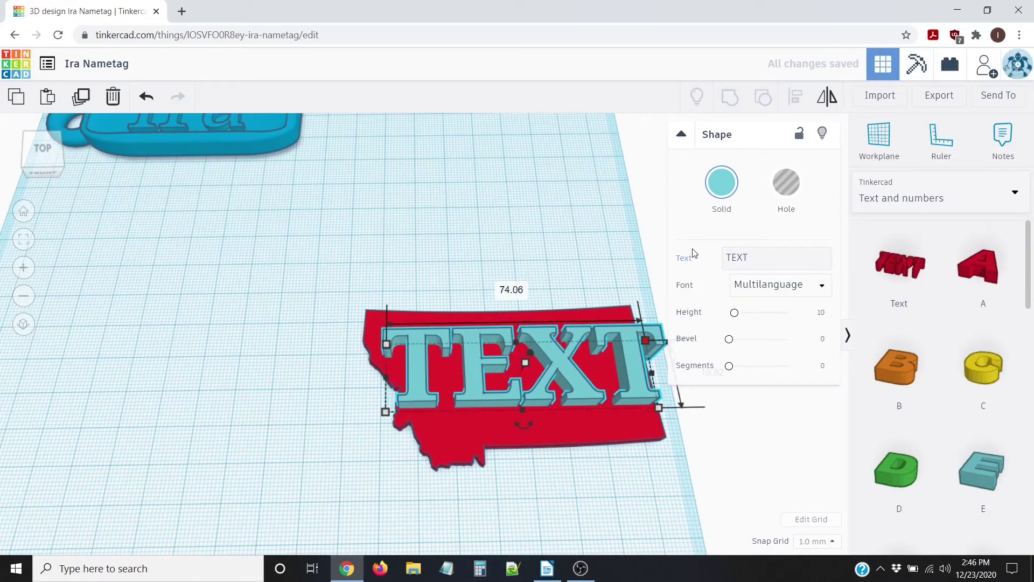
click(694, 253)
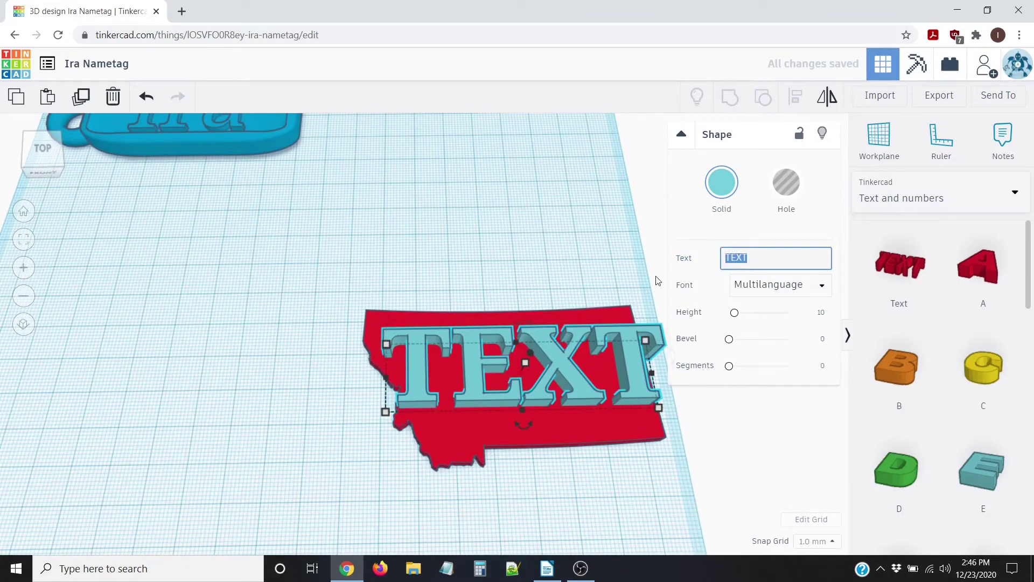
text(406)
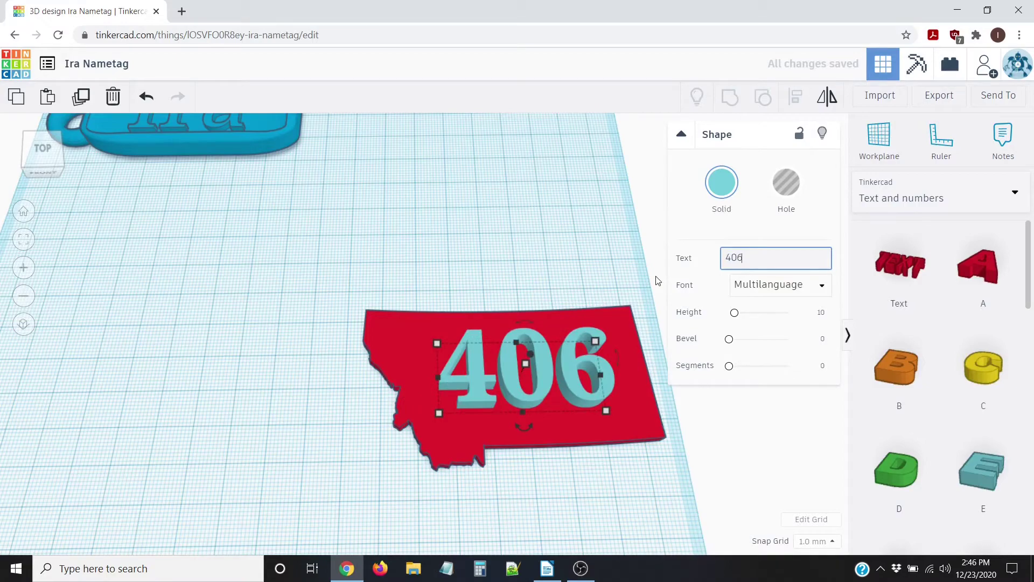
scroll(334, 417, up, 1)
scroll(335, 416, down, 1)
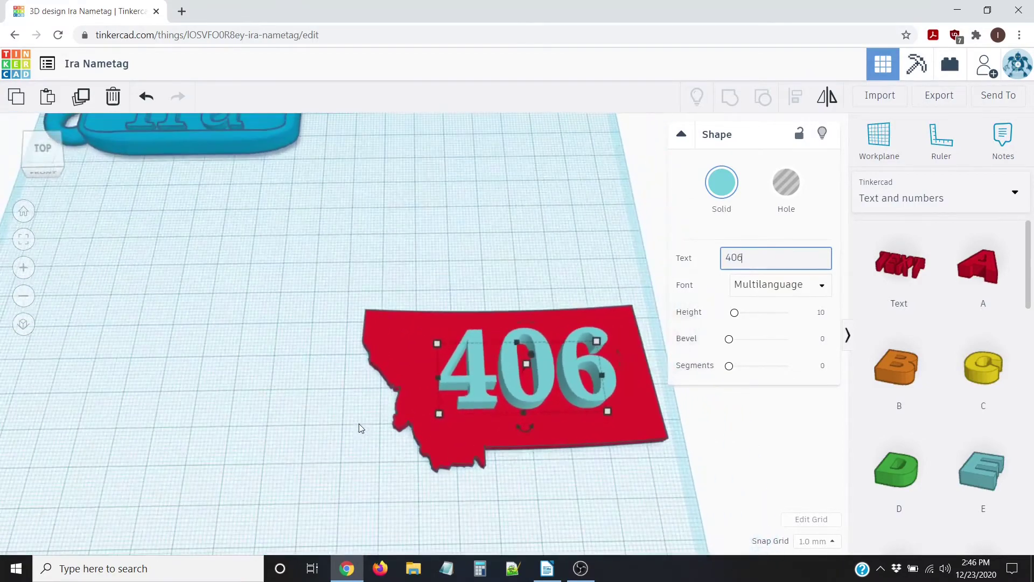
Step: Set the height of the 406 text on the red state-shaped plate to 5 mm
right_drag(376, 451, 633, 439)
middle_drag(625, 429, 481, 449)
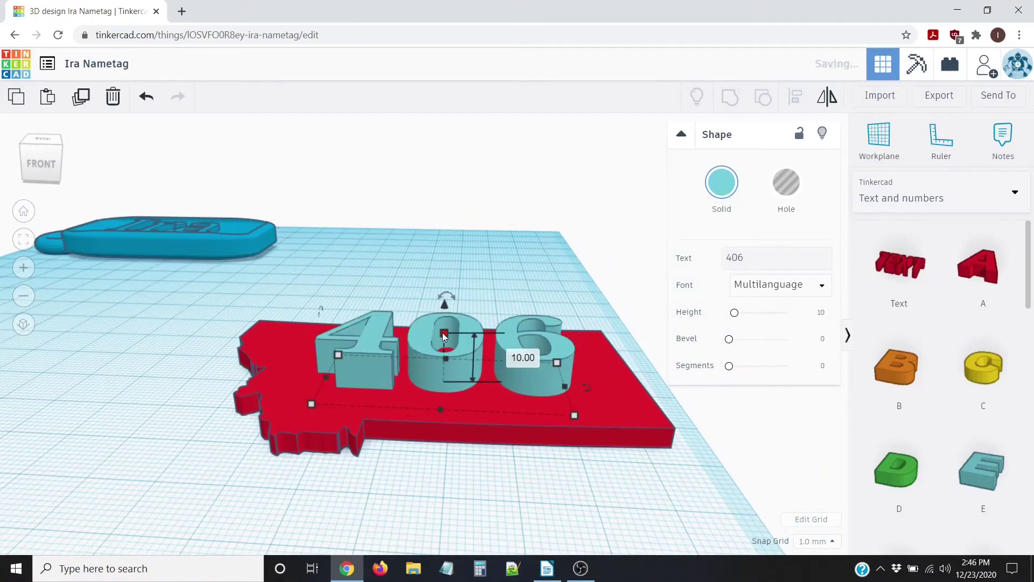
click(521, 357)
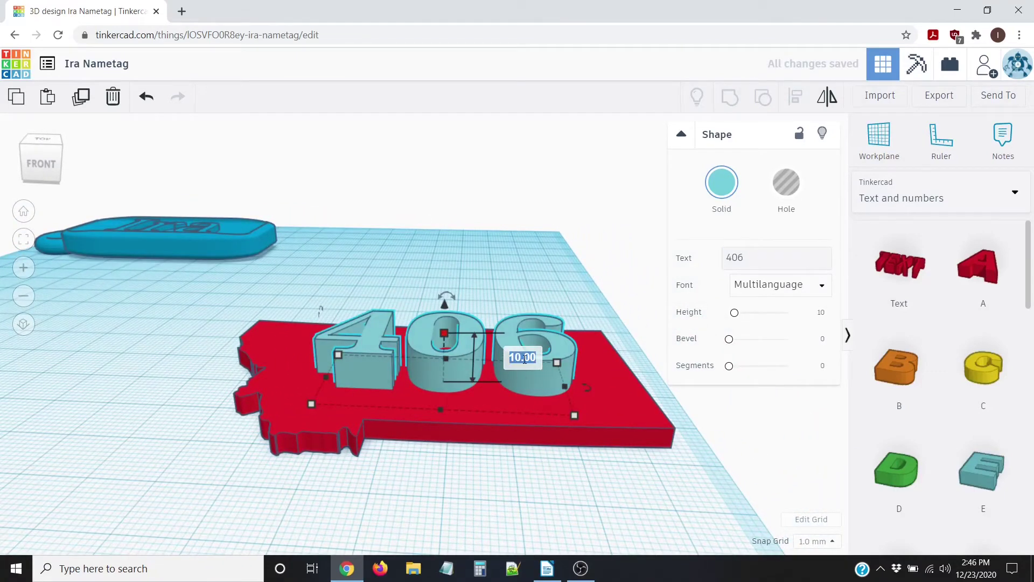
text(5)
key(Return)
right_drag(548, 427, 498, 393)
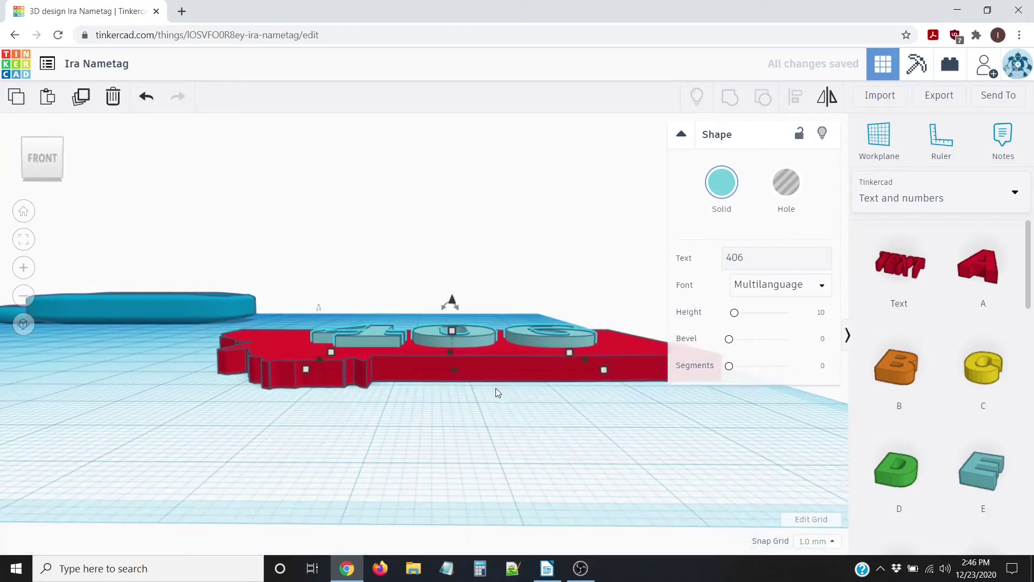
click(495, 388)
Step: Align the 406 text and the red state plate so they are centred on each other in both horizontal directions
right_drag(341, 331, 449, 464)
scroll(471, 492, down, 2)
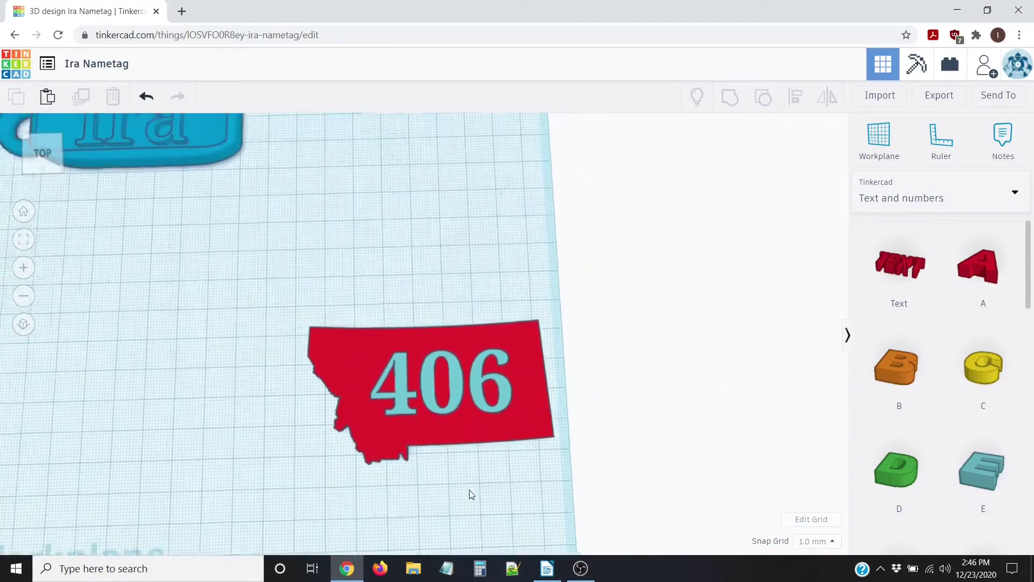
drag(275, 289, 580, 528)
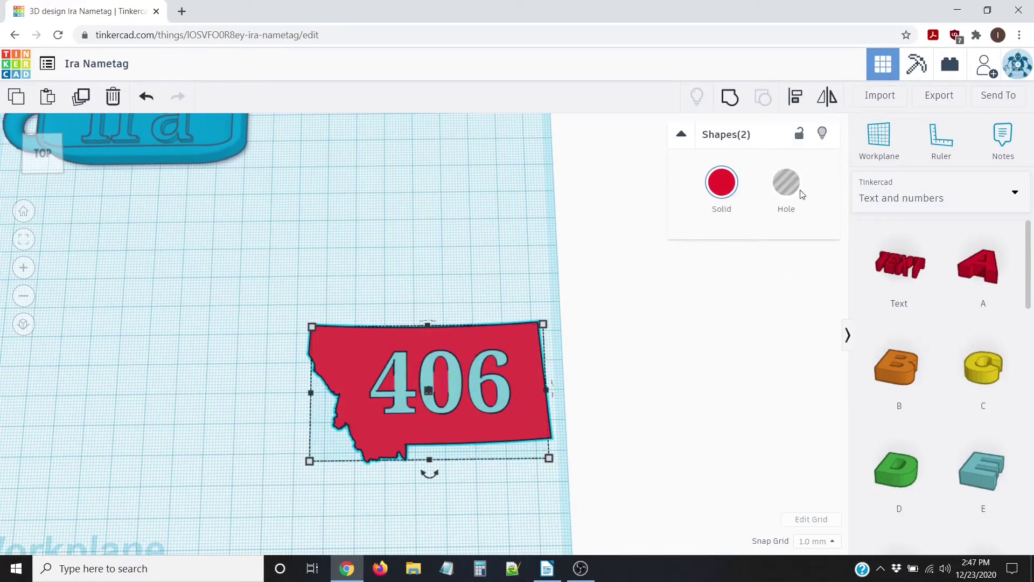
click(797, 96)
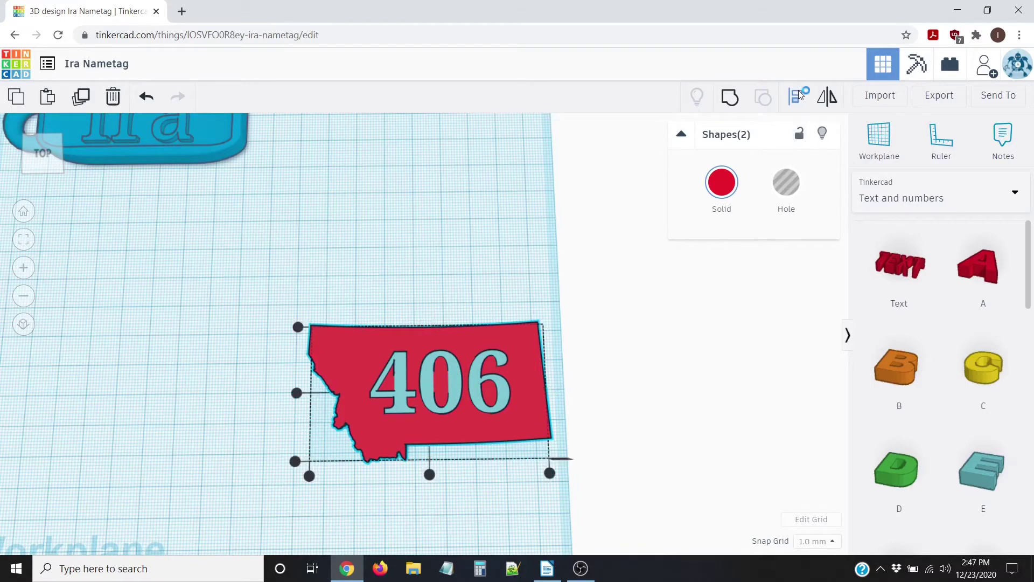
click(296, 393)
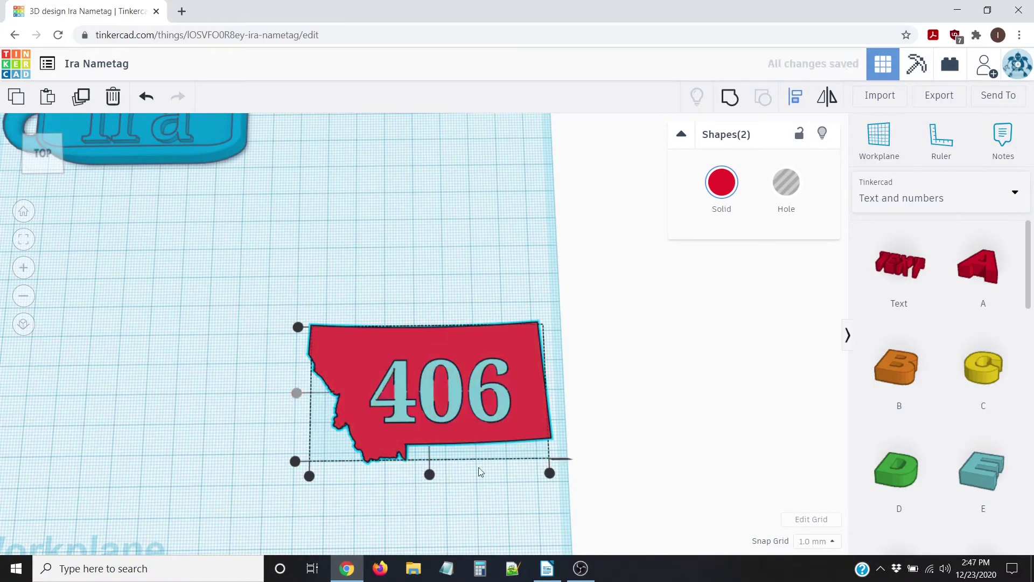
click(430, 474)
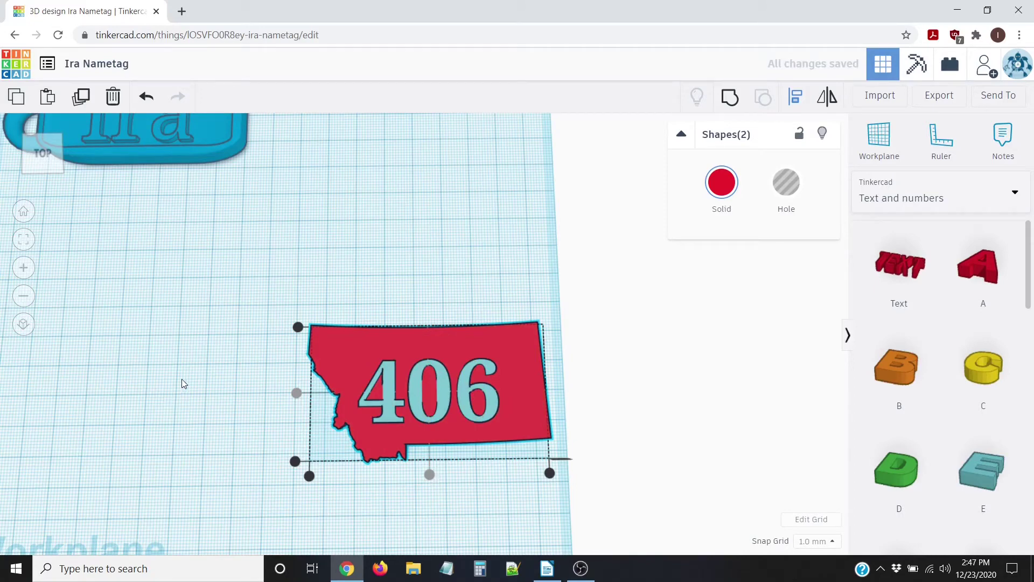
click(211, 386)
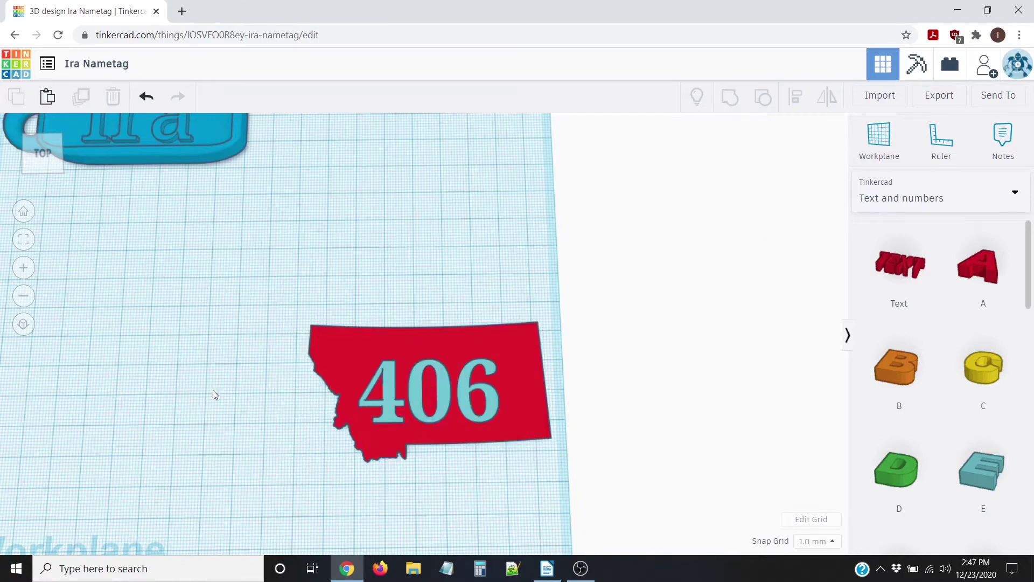
Step: Turn the 406 text on the state plate into a hole
scroll(261, 406, up, 2)
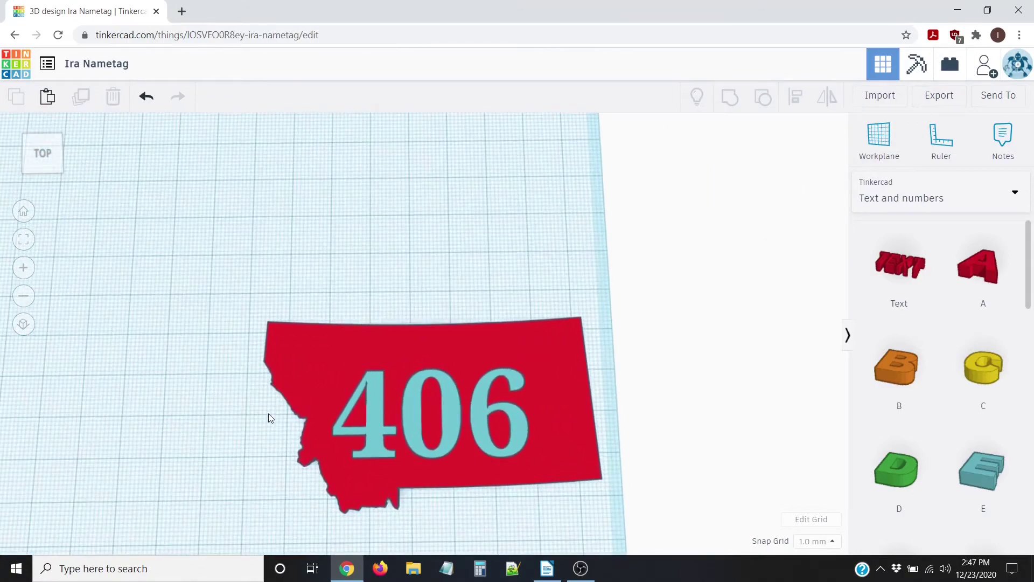
right_drag(268, 415, 148, 422)
scroll(182, 439, up, 1)
scroll(182, 439, down, 2)
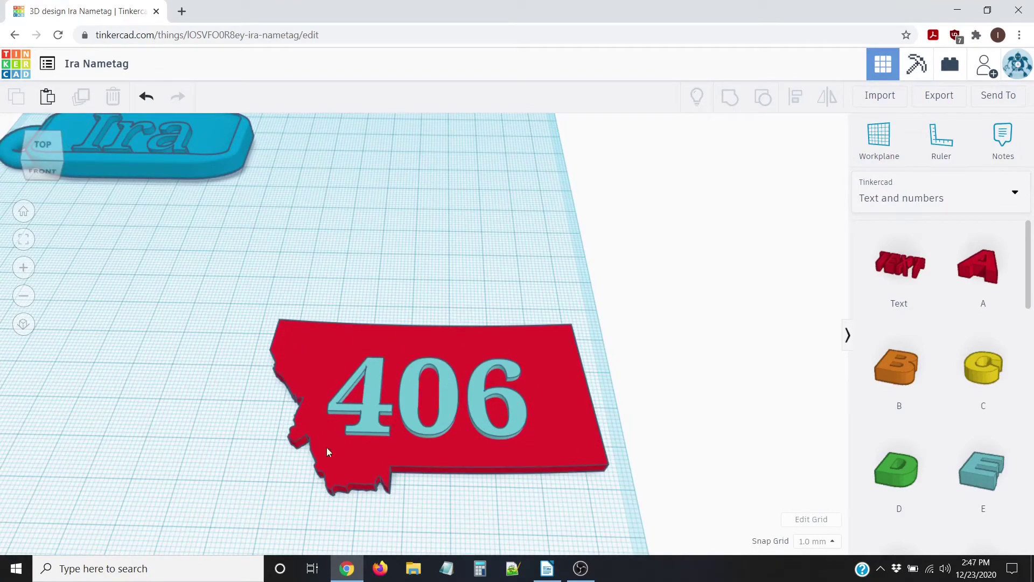
scroll(574, 451, up, 1)
right_drag(575, 454, 483, 418)
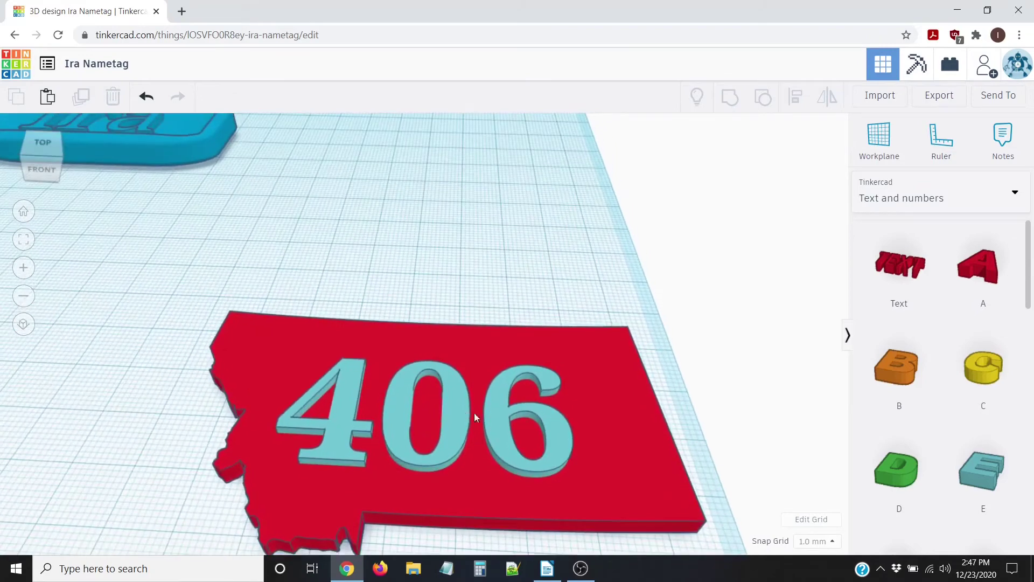
click(454, 416)
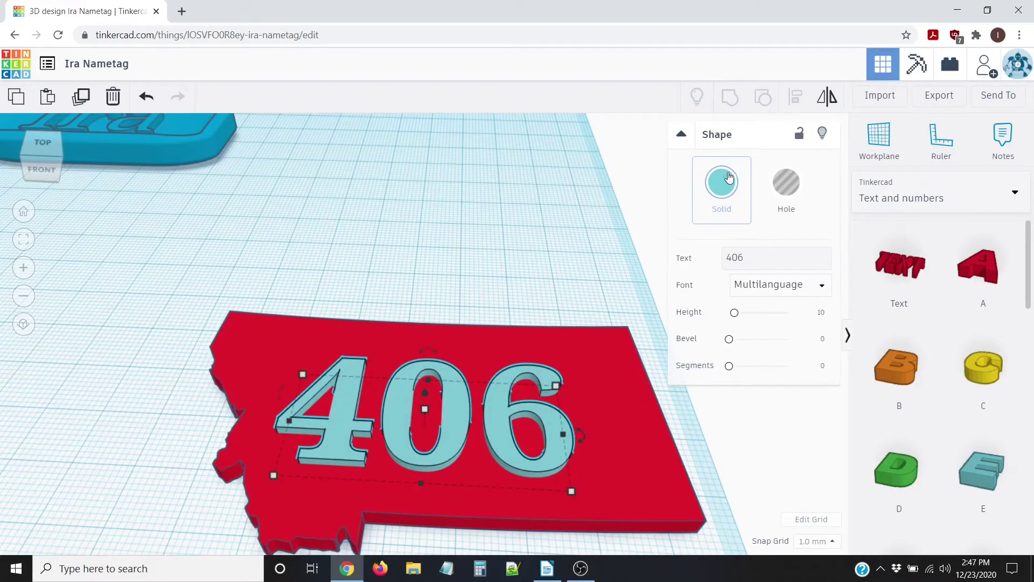
click(787, 182)
Step: Raise the 406 hole 7 mm and lower it back 6 mm, so it sits partly sunk into the plate
mouse_move(632, 396)
right_down()
mouse_move(648, 354)
mouse_move(642, 381)
right_up()
scroll(571, 372, up, 5)
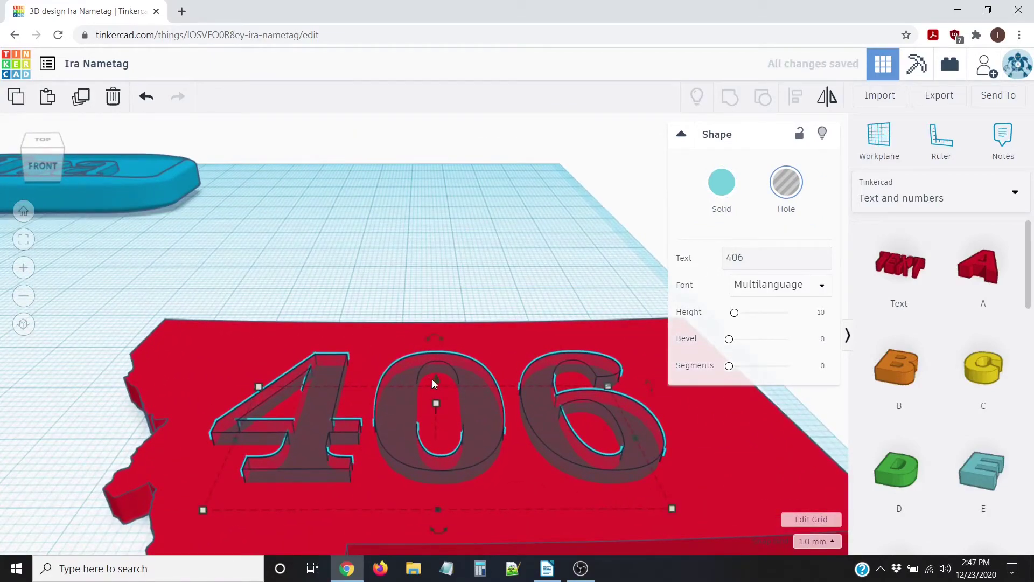
drag(435, 378, 435, 317)
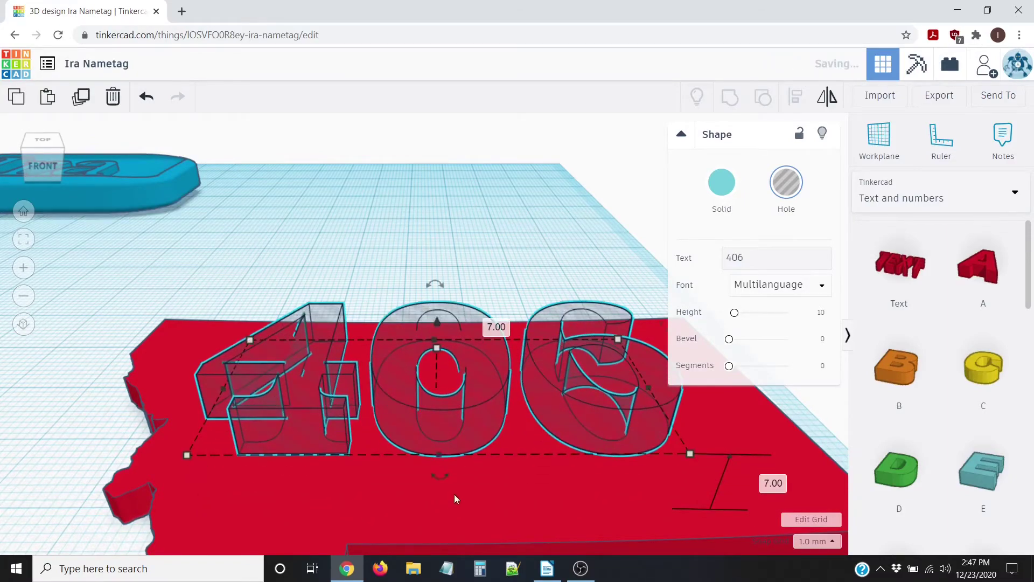
scroll(453, 474, down, 5)
right_drag(453, 460, 463, 380)
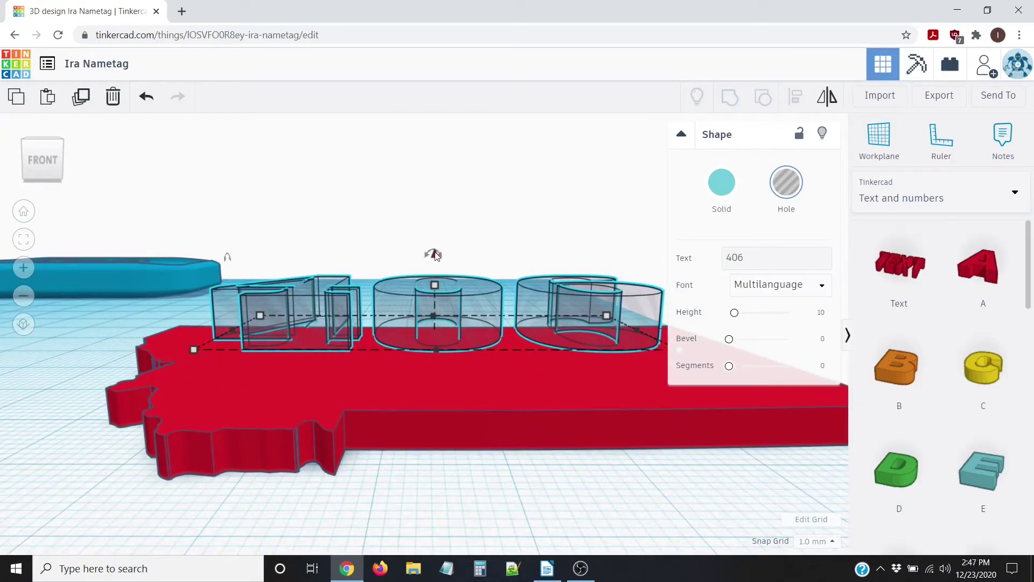
drag(434, 253, 440, 306)
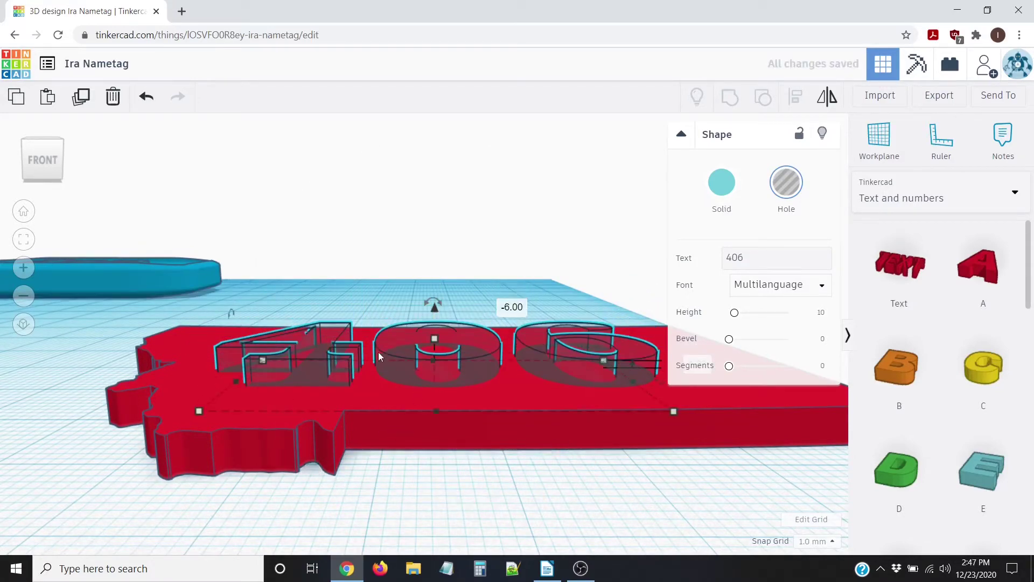
Step: Group the 406 hole with the red state plate to engrave the number into its top face
right_drag(516, 453, 438, 435)
click(438, 437)
scroll(444, 444, up, 3)
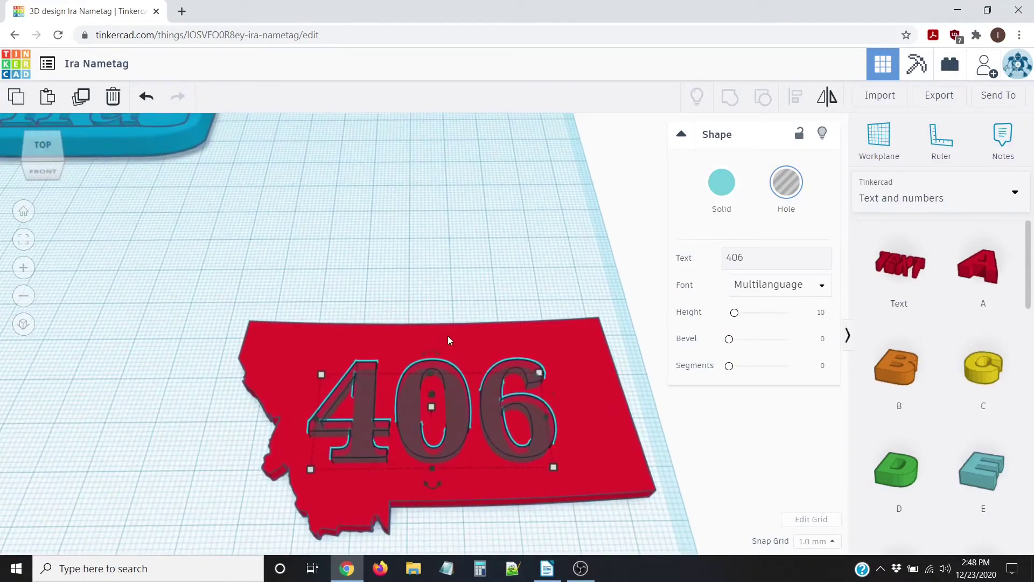
scroll(423, 324, down, 2)
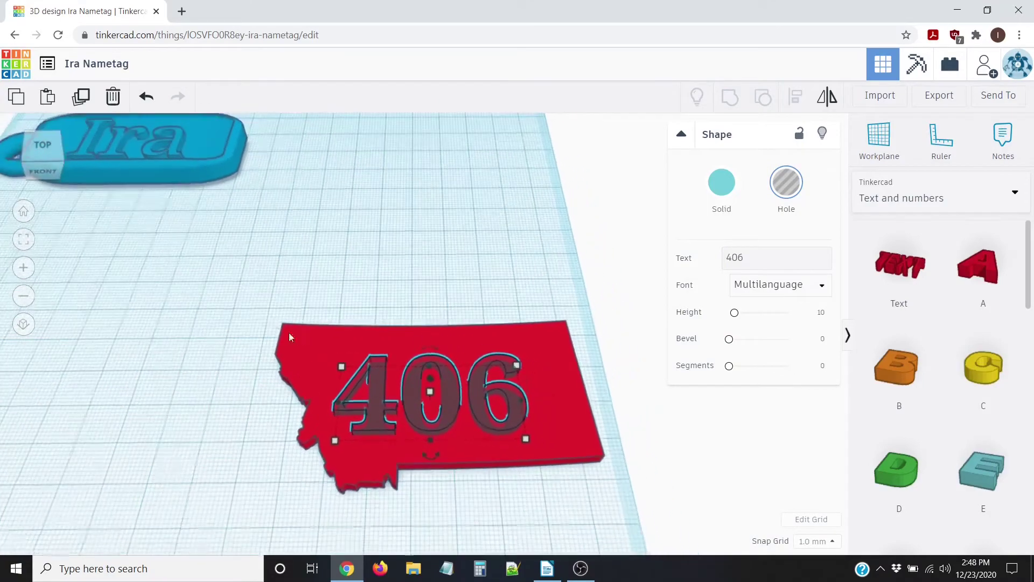
click(234, 277)
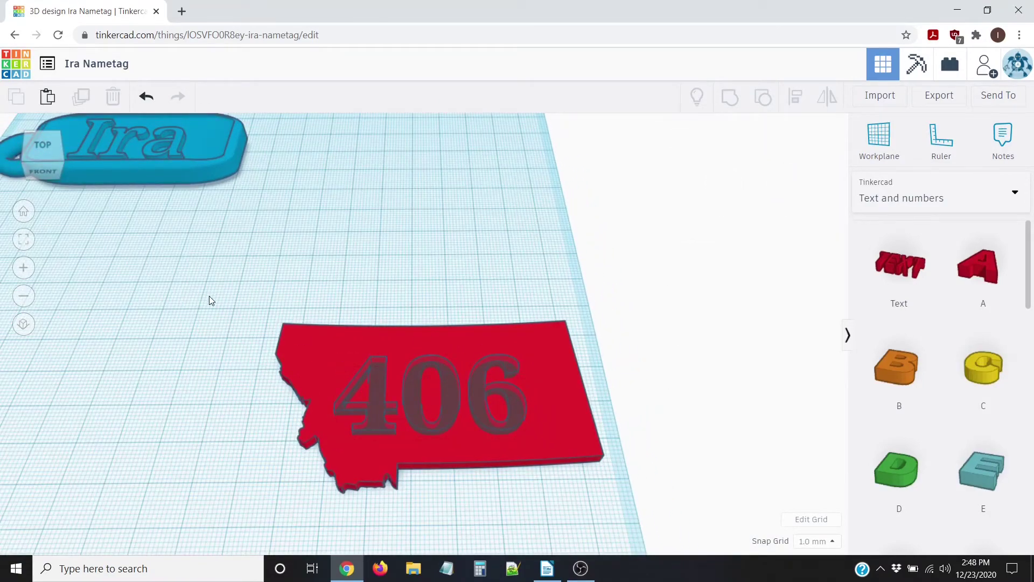
drag(218, 302, 688, 533)
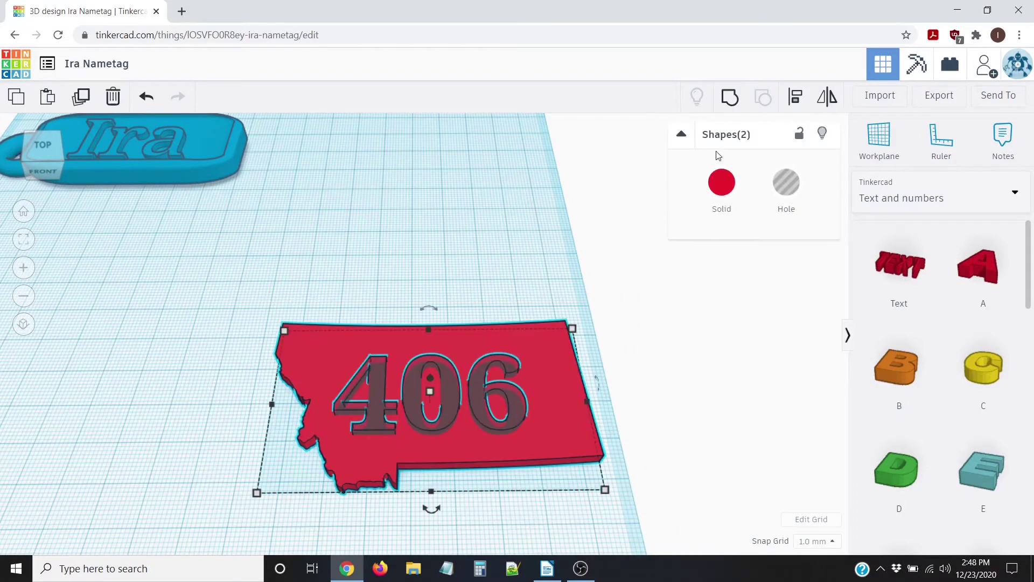
click(731, 96)
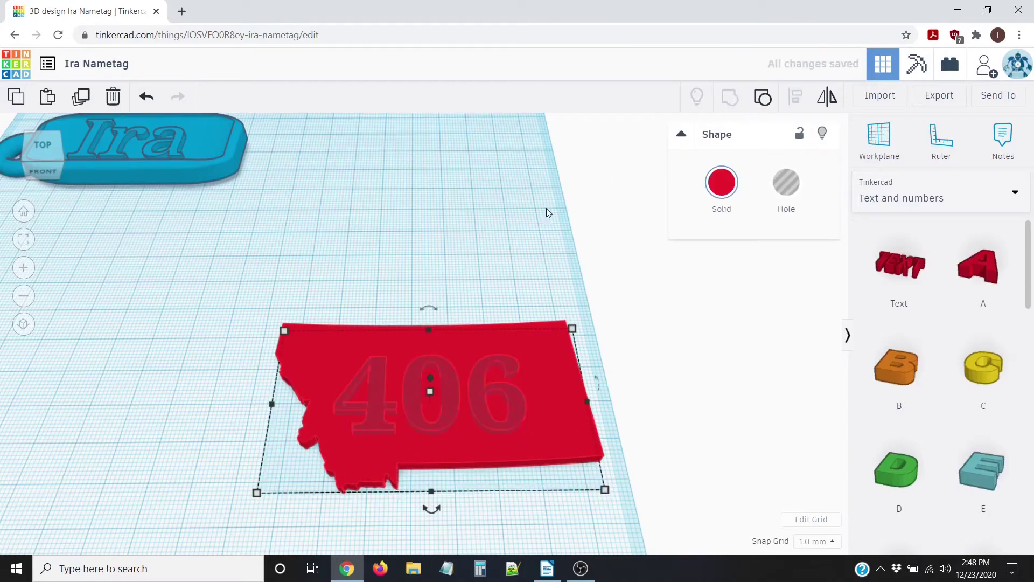
click(396, 271)
right_drag(396, 272, 497, 441)
scroll(503, 428, down, 3)
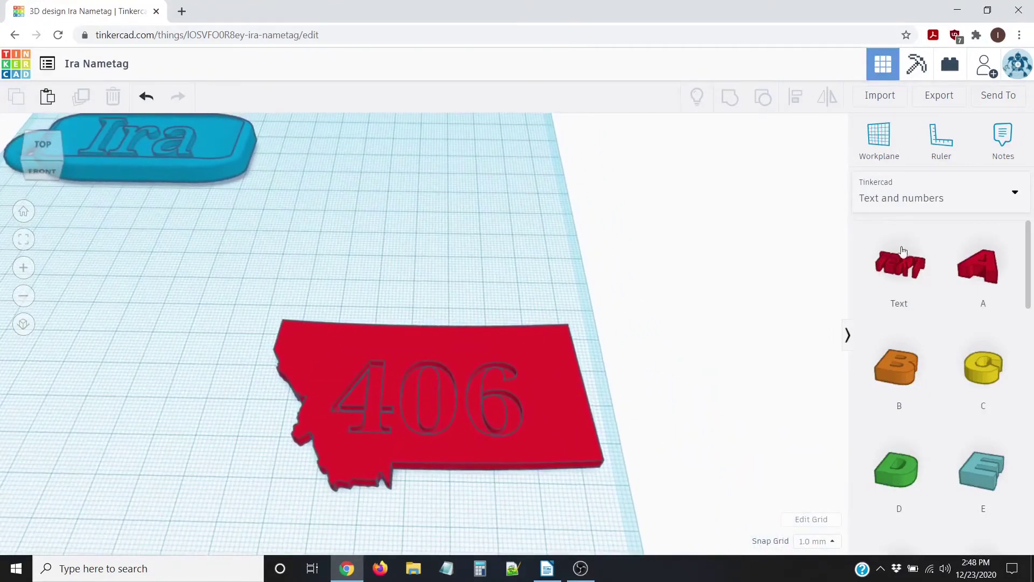
Step: Add a Tube from the Basic Shapes collection at the middle of the state plate's upper edge
click(926, 199)
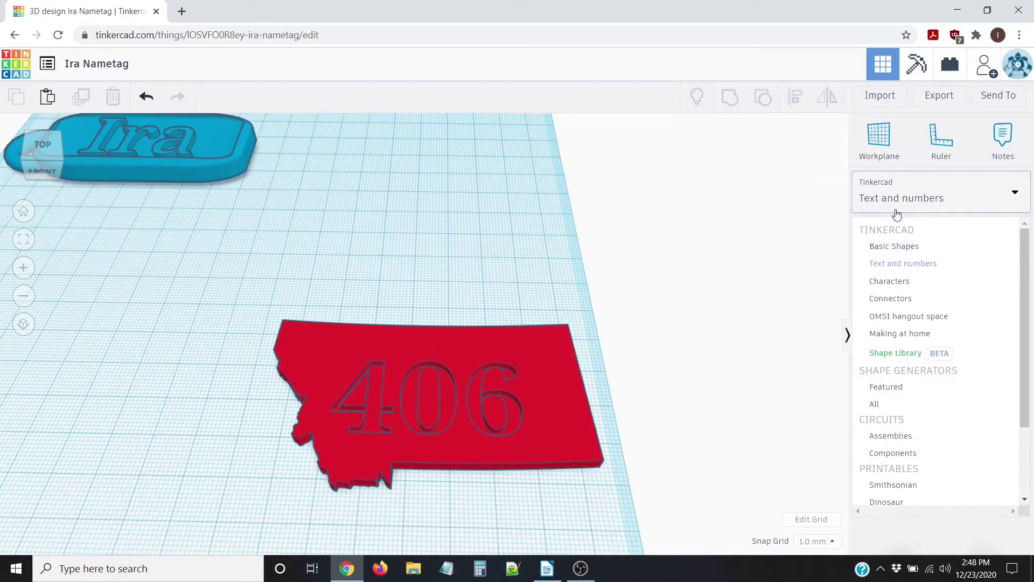
click(899, 246)
scroll(956, 324, down, 10)
scroll(972, 349, down, 5)
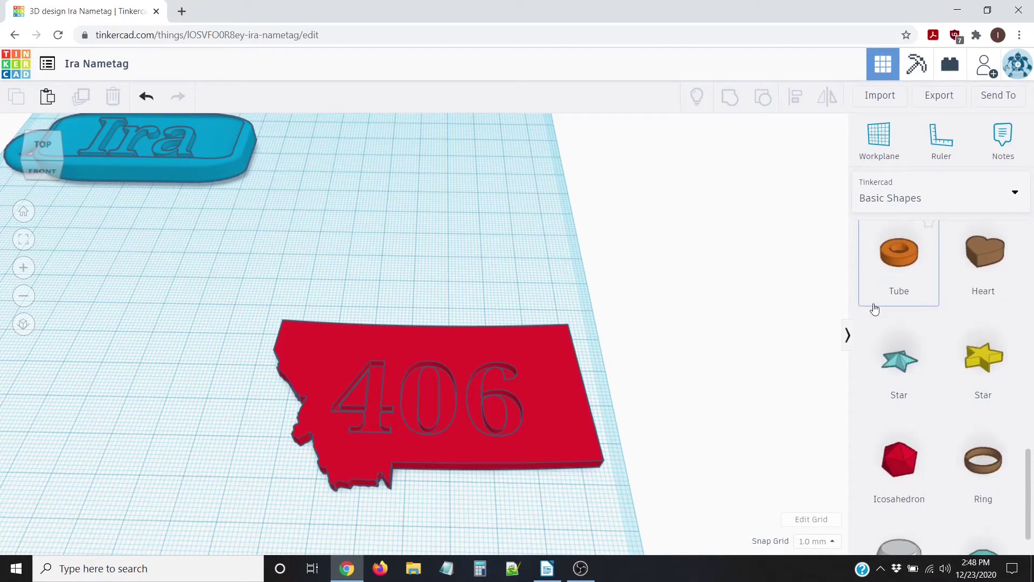
scroll(940, 430, up, 5)
scroll(916, 431, down, 1)
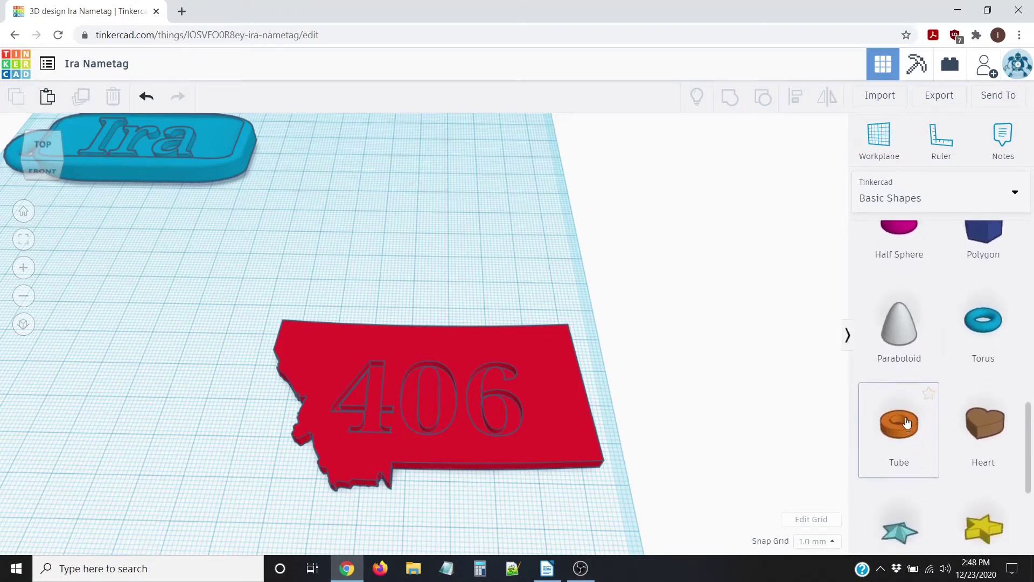
drag(908, 426, 431, 298)
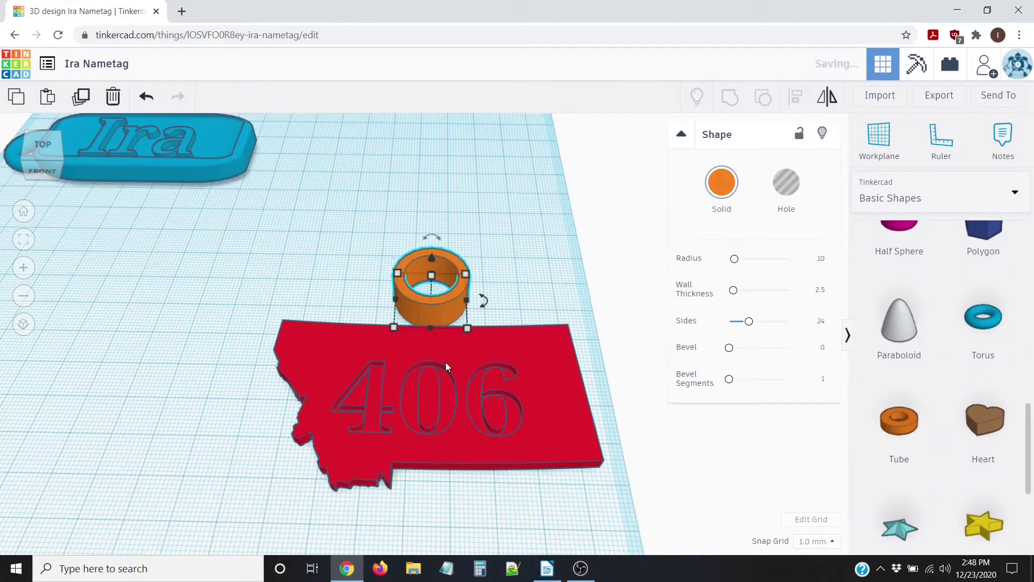
Step: Set the height of the engraved state plate to 5 mm
scroll(489, 354, up, 4)
right_drag(503, 360, 501, 327)
scroll(495, 388, down, 3)
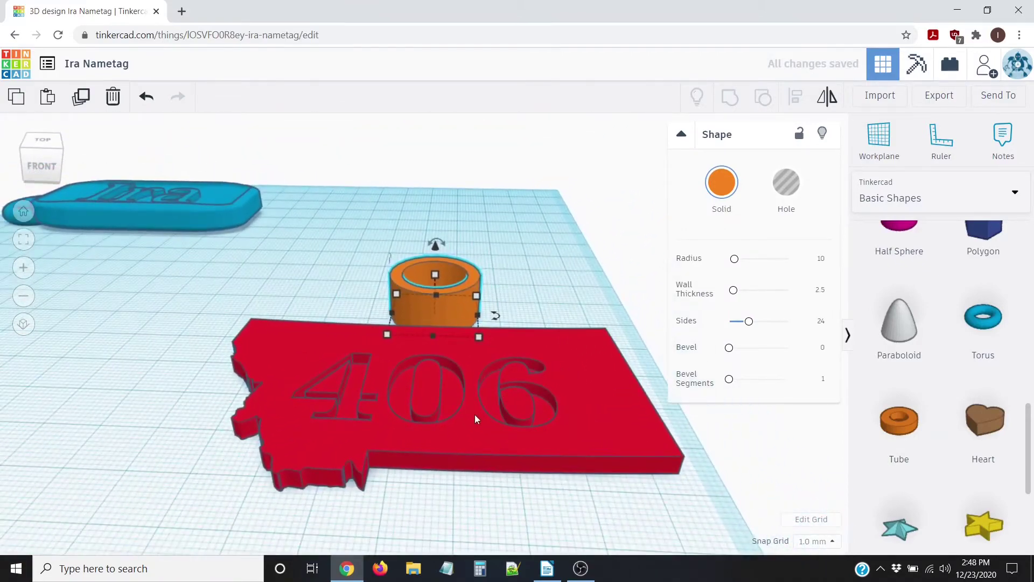
click(475, 417)
right_drag(448, 498, 483, 482)
mouse_move(435, 374)
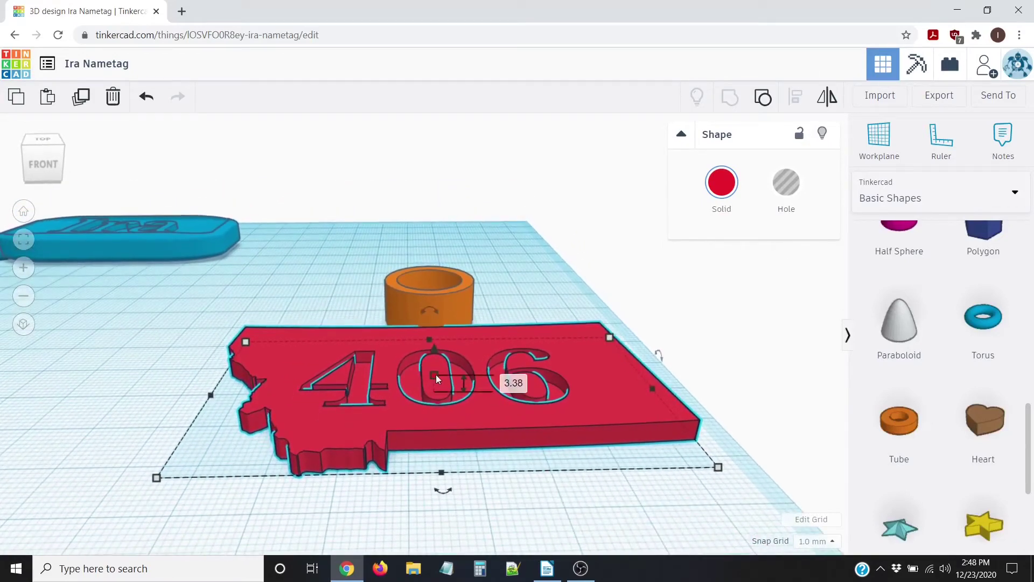
click(517, 385)
text(5)
key(Return)
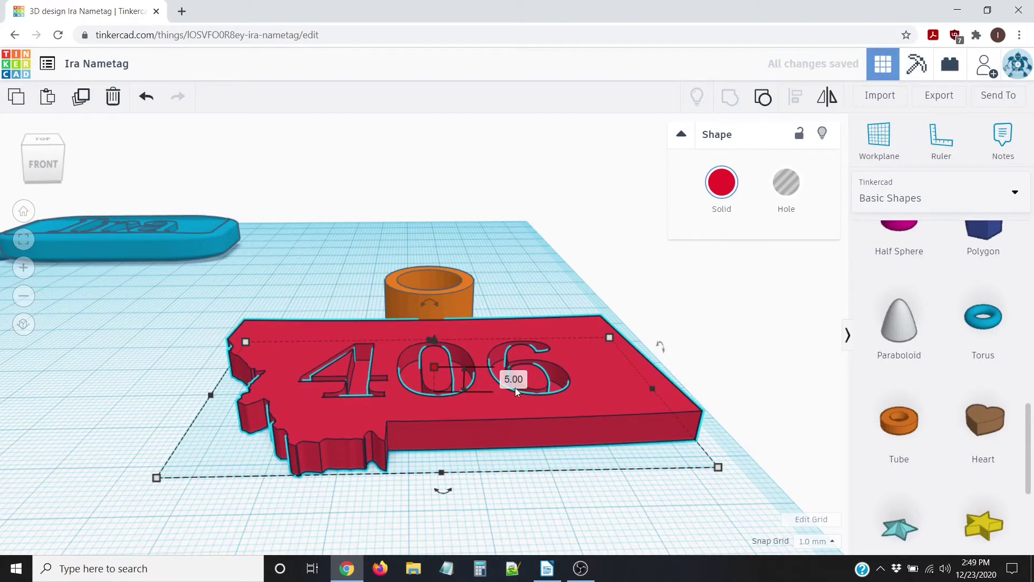
Step: Set the height of the orange tube behind the state plate to 5 mm
click(441, 287)
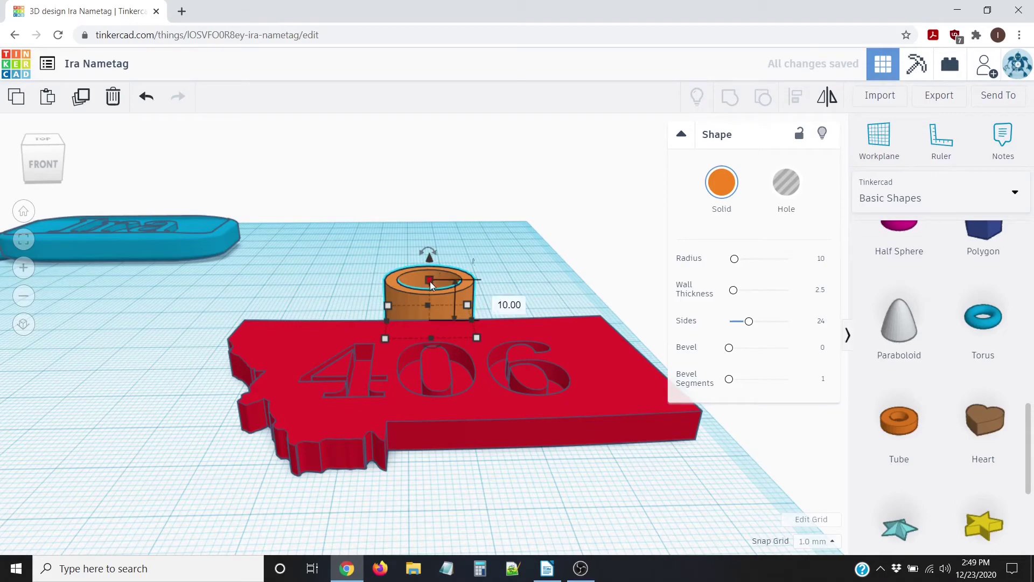
mouse_move(428, 279)
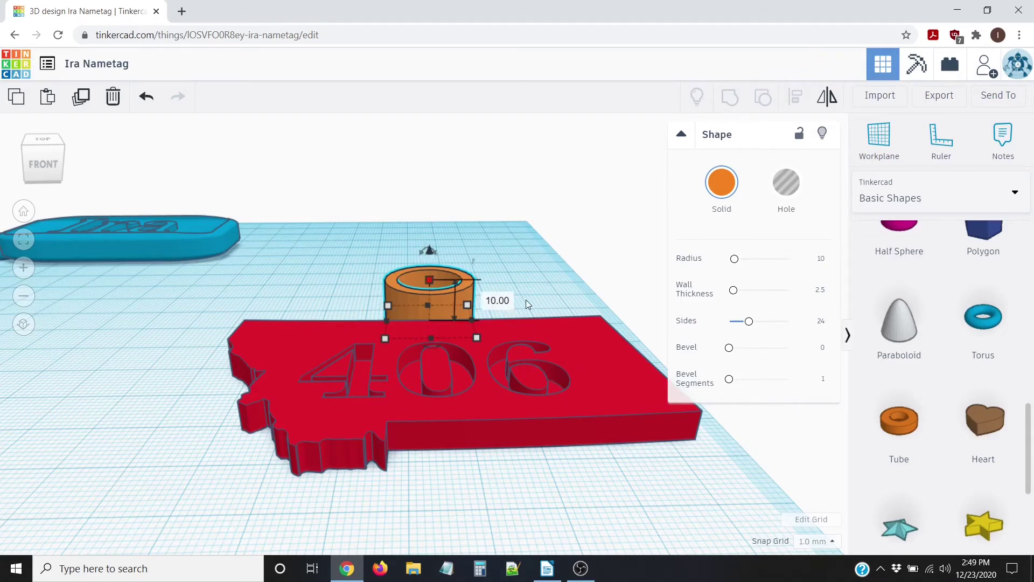
click(492, 300)
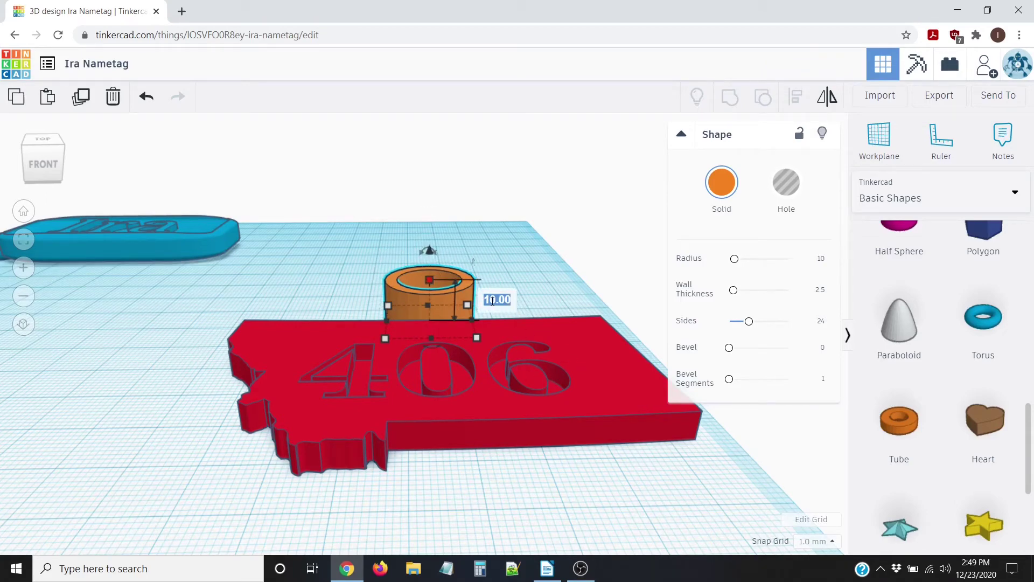
text(3)
key(Return)
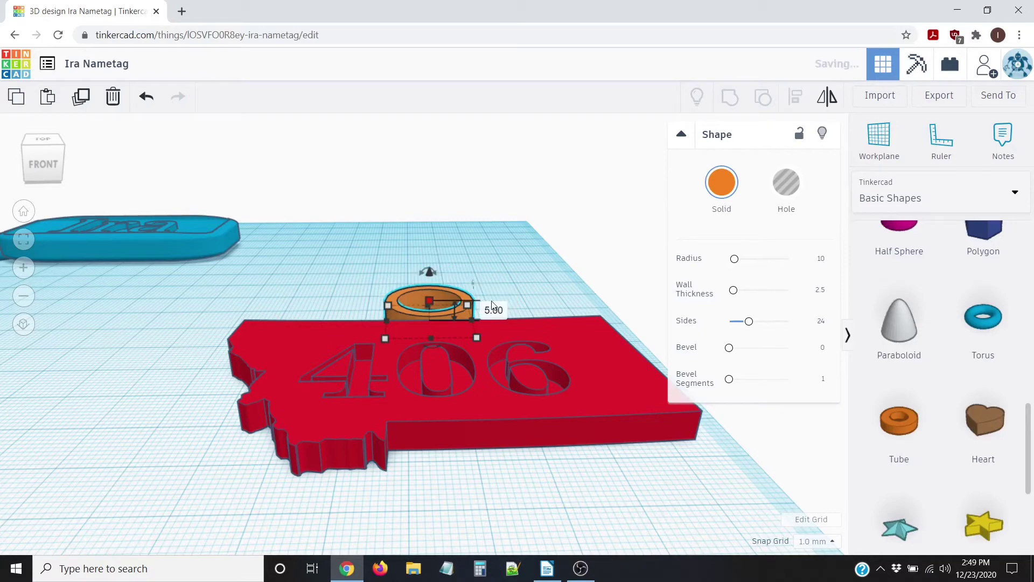
right_drag(531, 253, 531, 386)
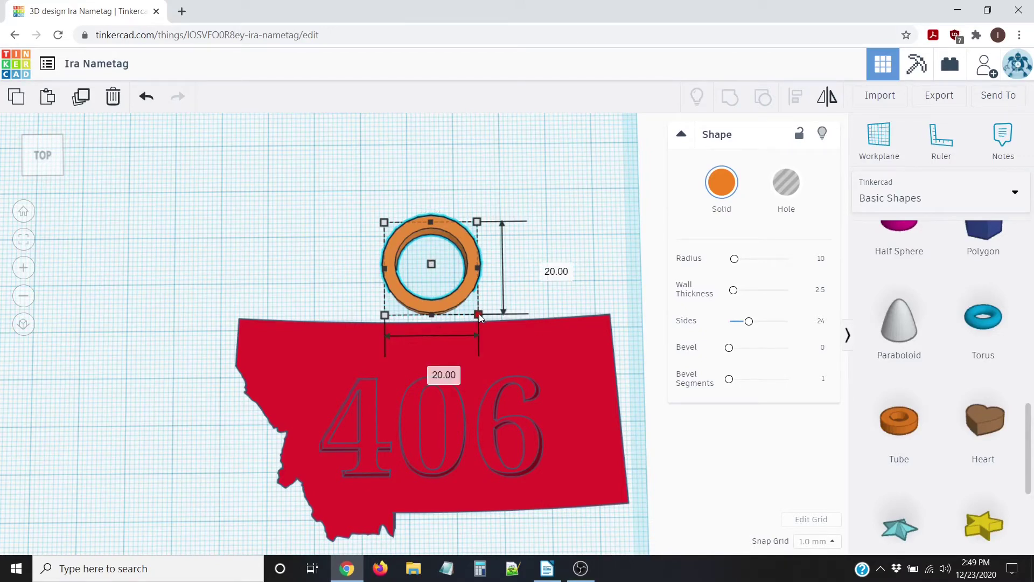
Step: Scale the orange tube to 7 × 7 mm and move it against the middle of the state plate's upper edge
drag(479, 314, 419, 231)
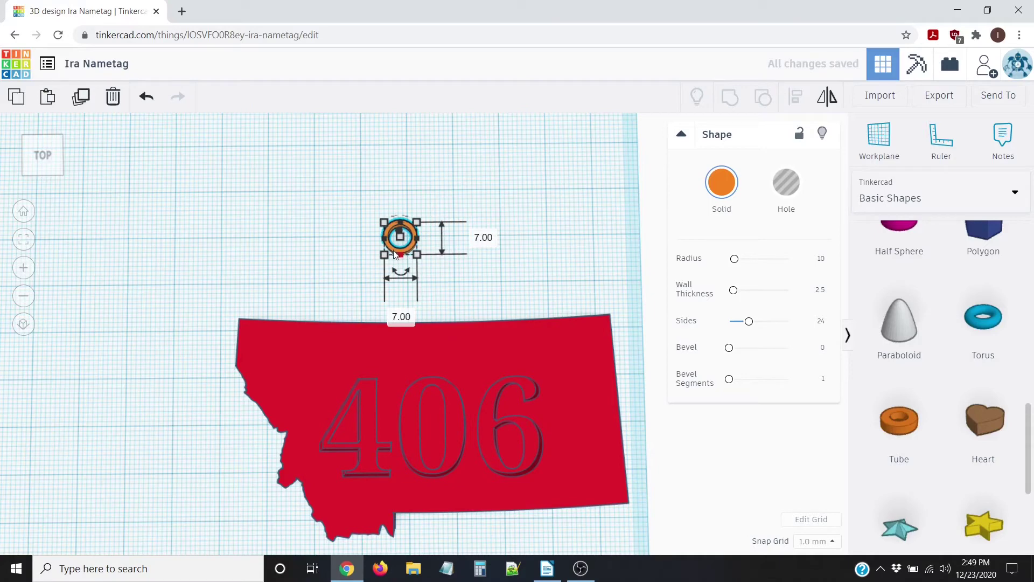
click(335, 201)
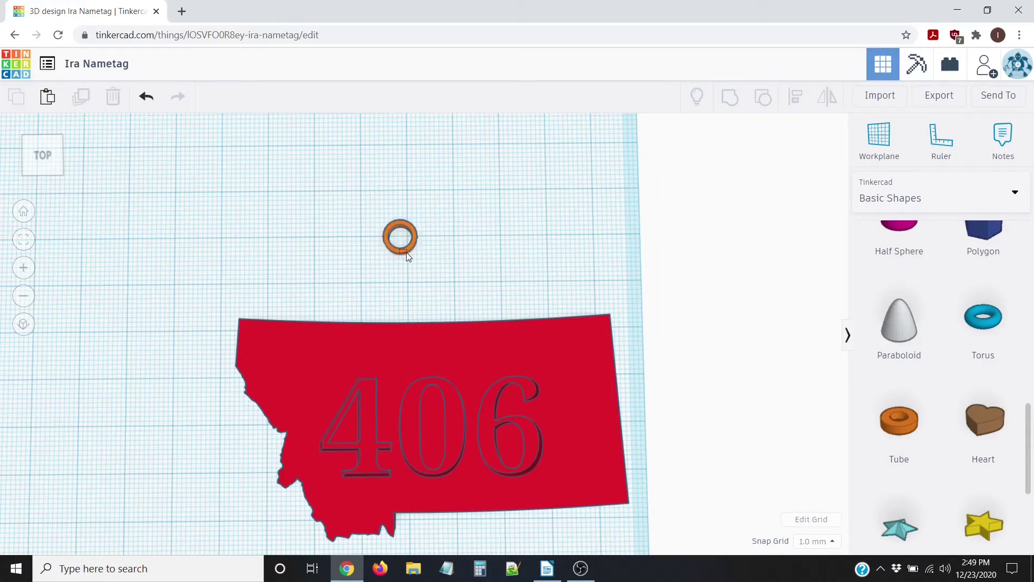
click(401, 225)
drag(409, 227, 448, 292)
click(167, 357)
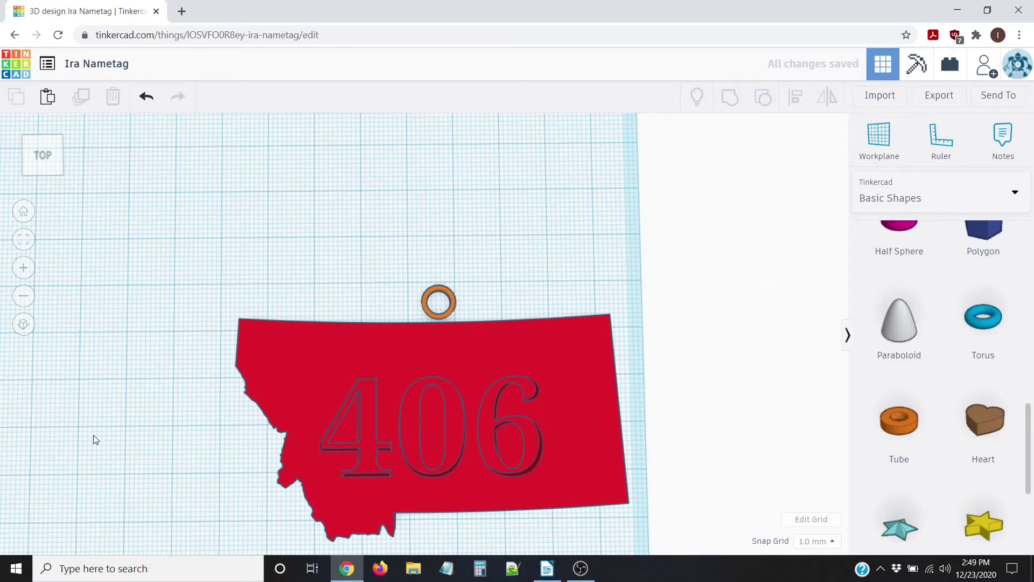
Step: Set the snap grid to 0.1 mm for fine positioning of the tube against the plate's back edge
right_drag(95, 438, 430, 444)
scroll(423, 431, up, 5)
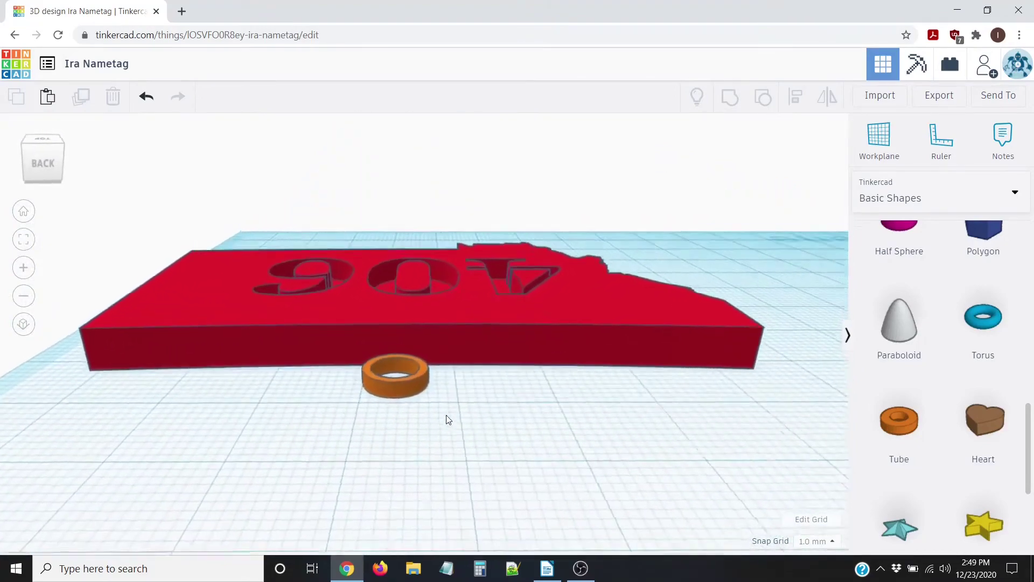
click(407, 343)
right_drag(454, 487, 411, 452)
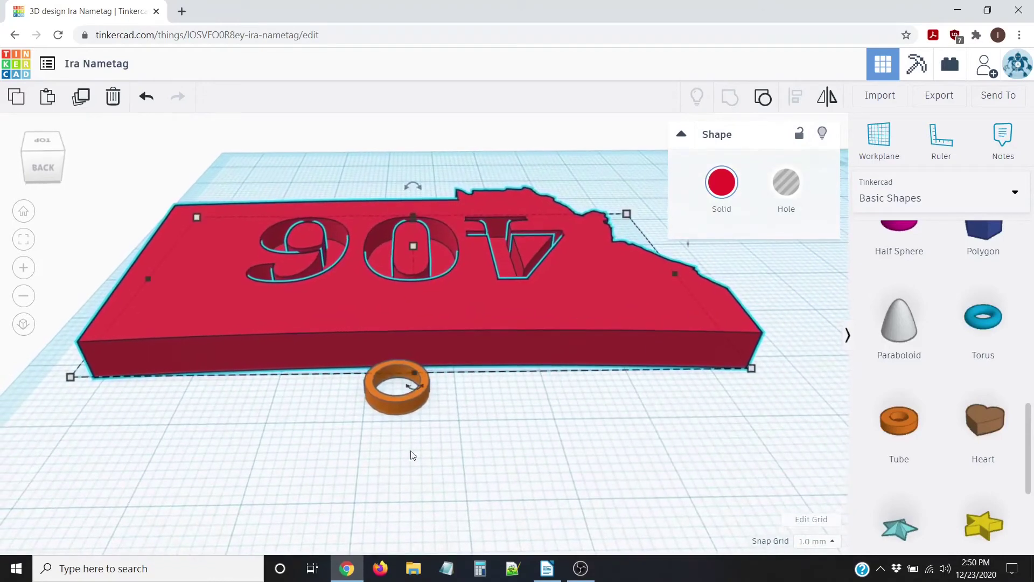
click(399, 399)
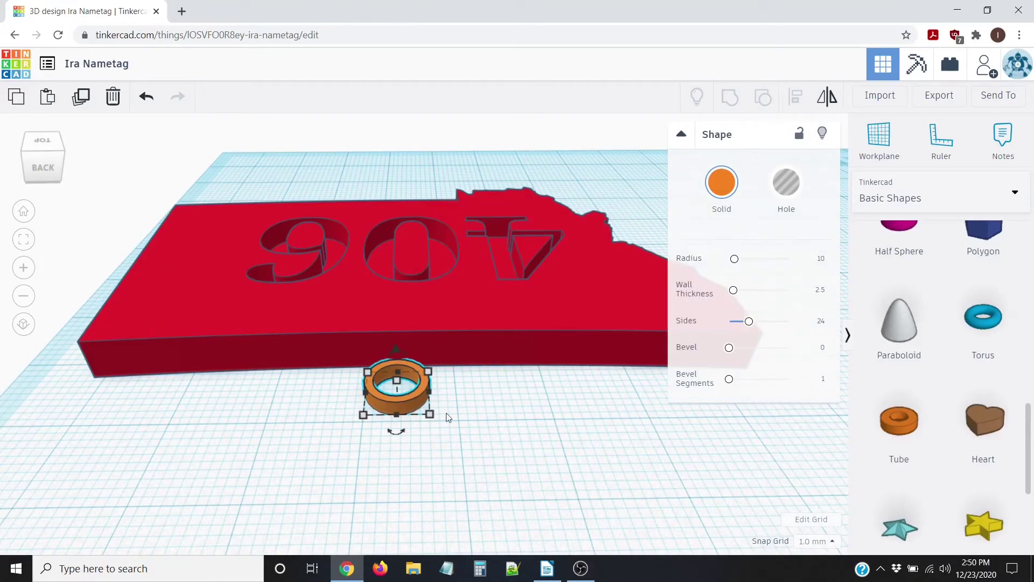
click(816, 541)
click(811, 426)
click(451, 373)
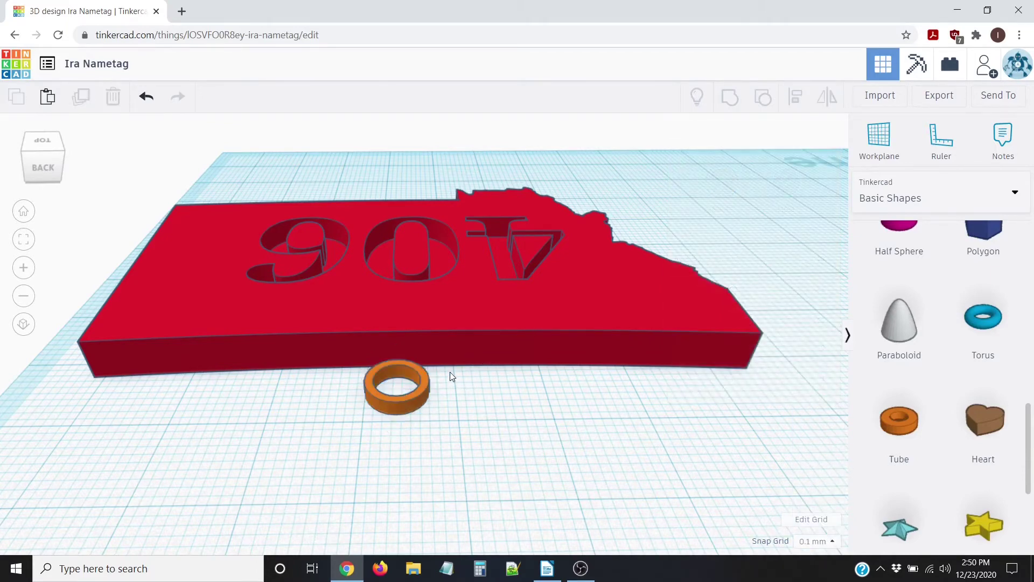
Step: Nudge the tube in 0.1 mm increments into the back edge of the state plate so their walls overlap
right_drag(451, 371, 449, 425)
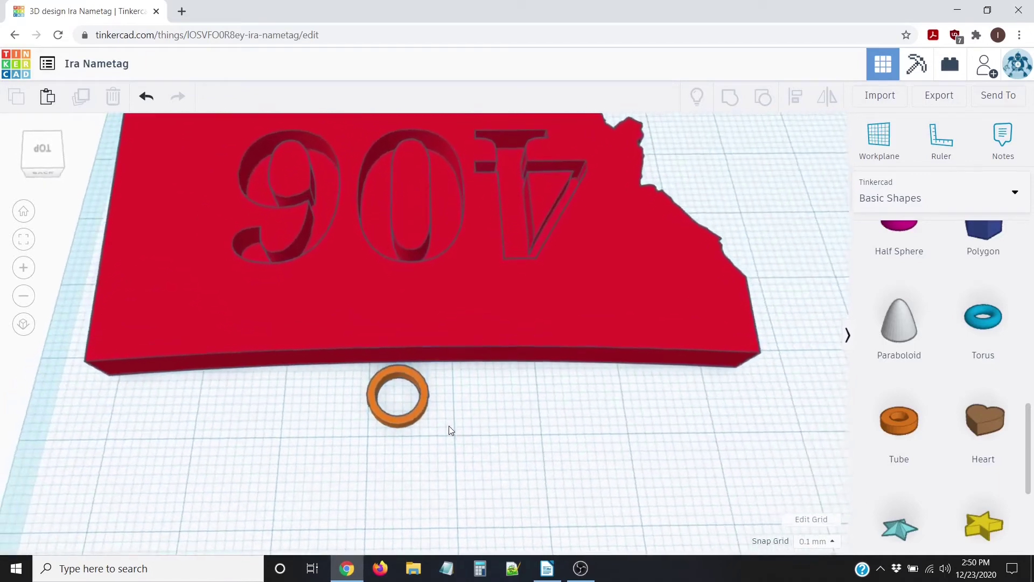
click(402, 370)
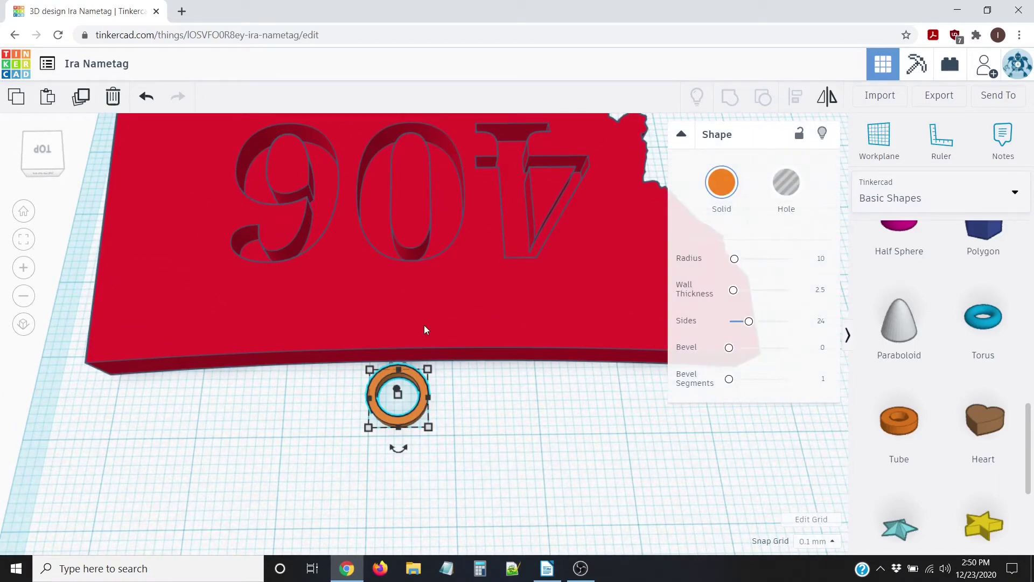
key(Up)
key(Up)
key(Up)
key(Up)
key(Up)
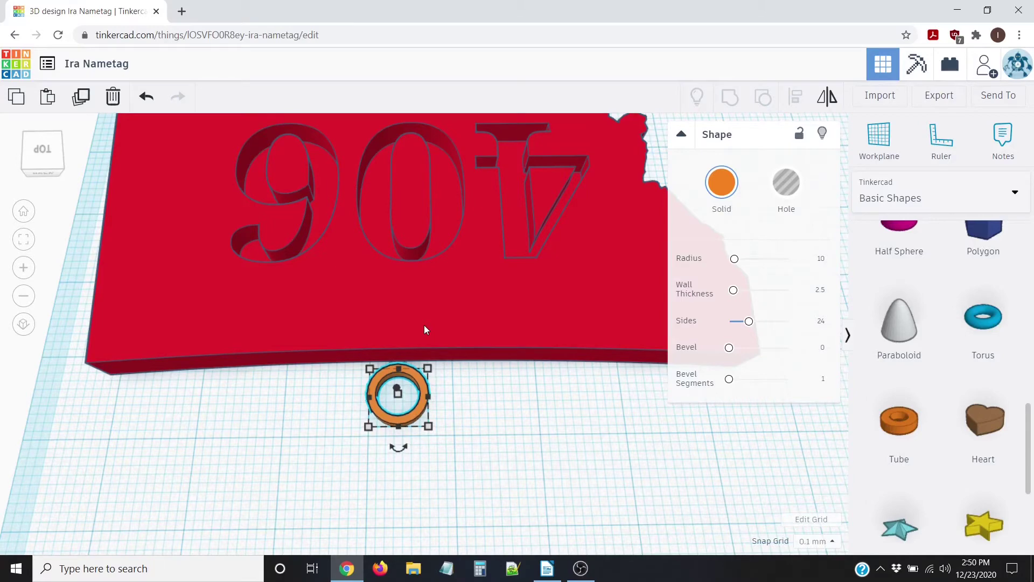
key(Up)
key(Up)
key(Up)
key(Up)
key(Up)
key(Up)
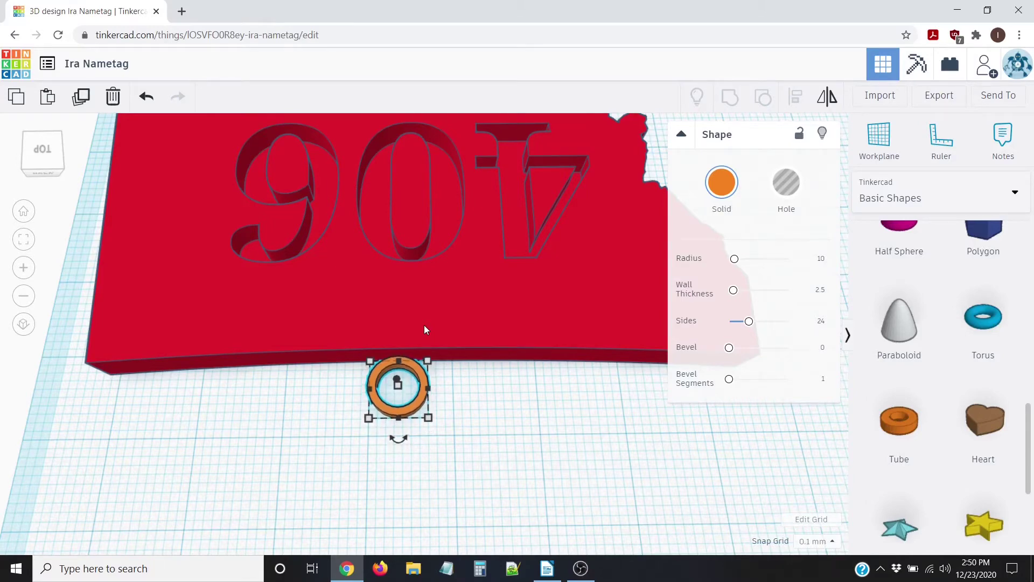
key(Up)
key(Up)
key(Up)
key(Up)
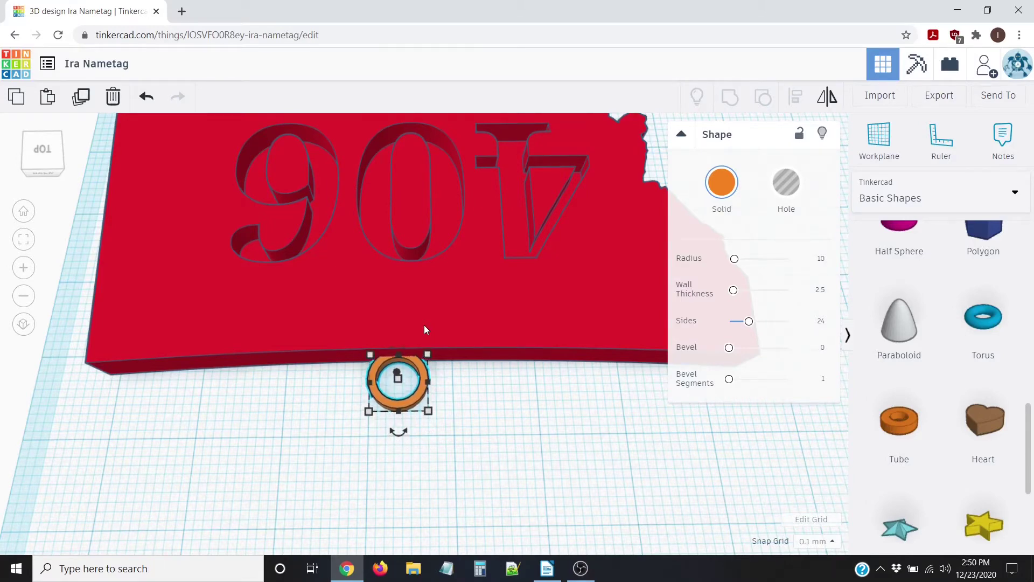
scroll(377, 463, up, 6)
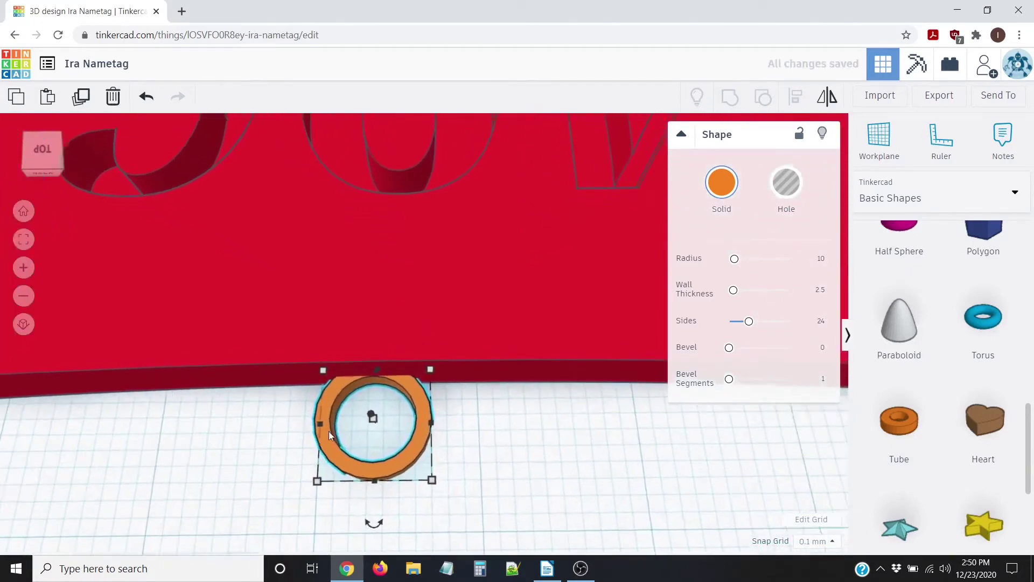
right_drag(470, 474, 453, 447)
key(Down)
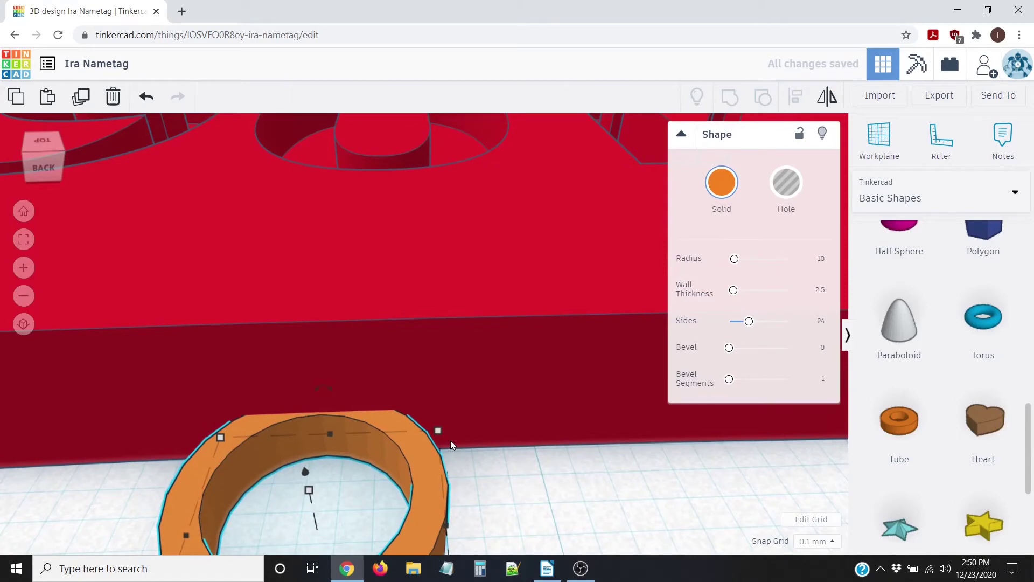
Step: Enlarge the tube to 10 × 10 mm, keeping its overlap with the plate's back edge
right_drag(471, 440, 474, 476)
scroll(473, 476, down, 5)
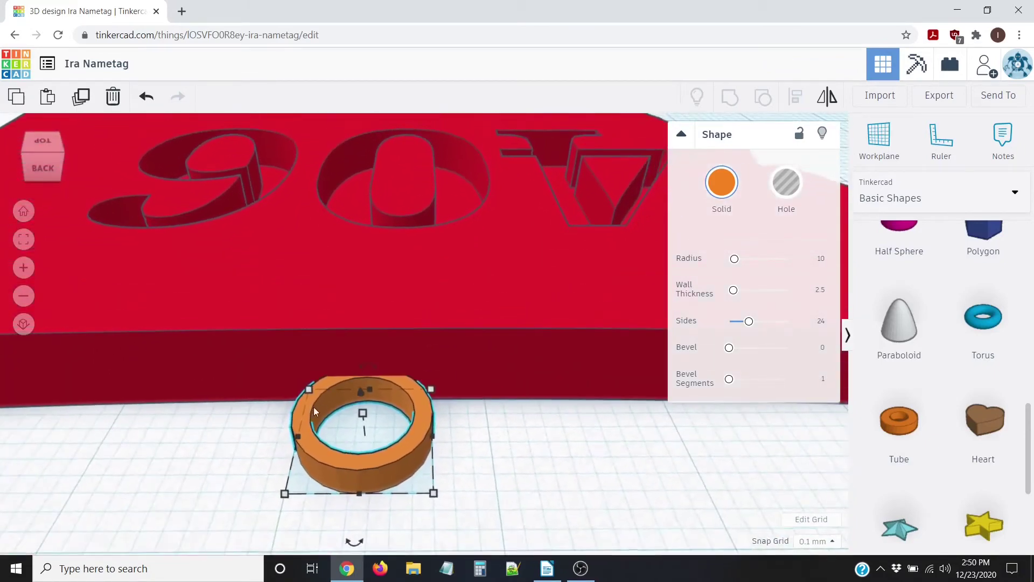
scroll(421, 458, down, 2)
right_drag(431, 457, 438, 460)
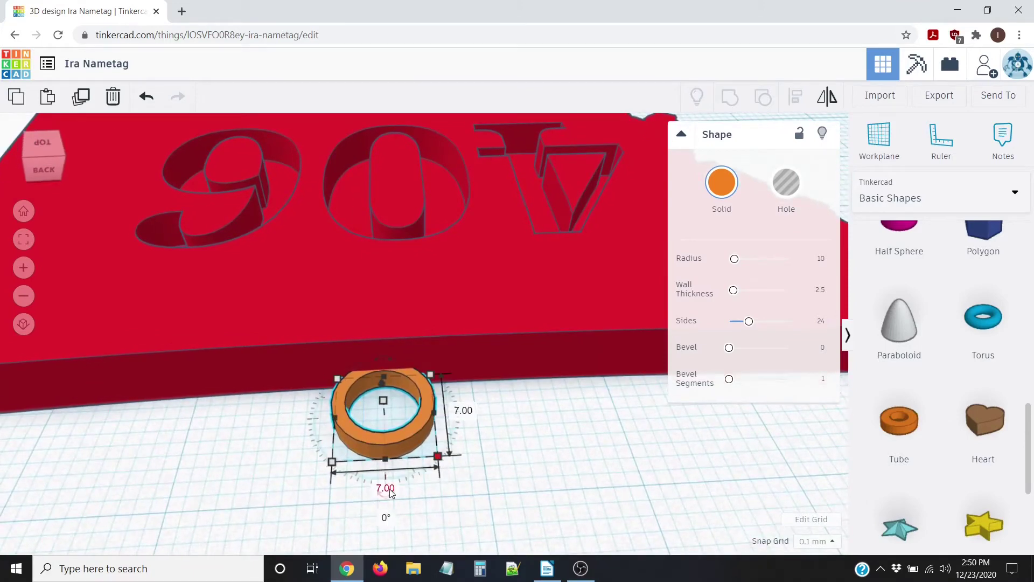
right_drag(494, 511, 489, 512)
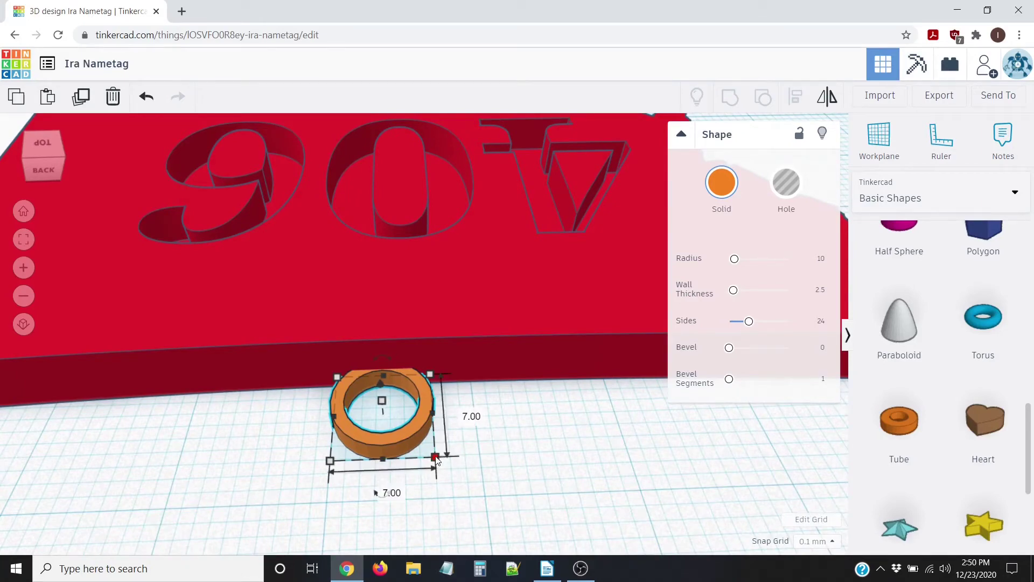
drag(436, 458, 450, 468)
drag(454, 470, 484, 484)
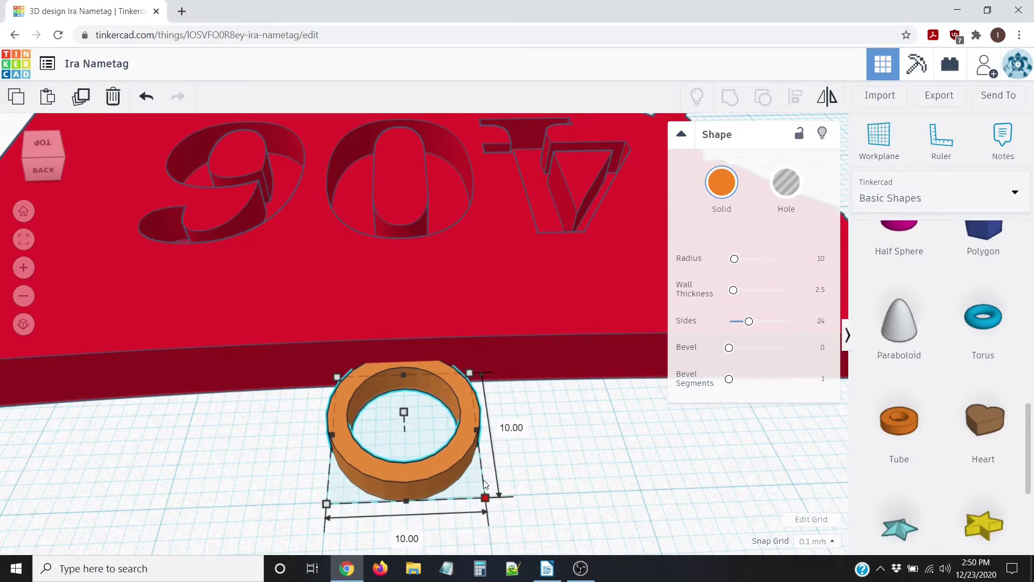
Step: Nudge the enlarged tube slightly further into the plate's back edge, keeping its opening clear of the plate
scroll(400, 418, up, 3)
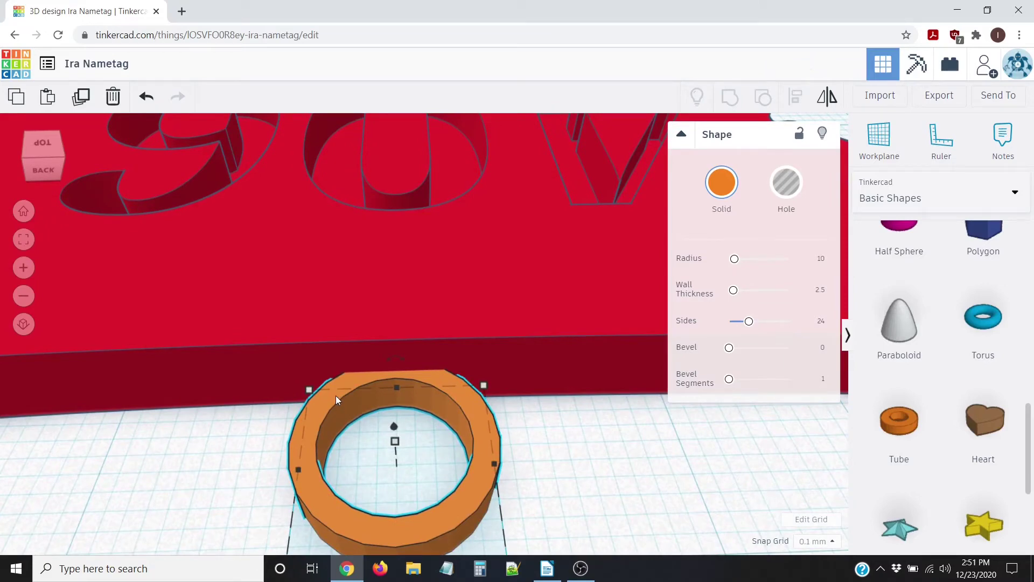
key(Up)
key(Up)
key(Up)
key(Up)
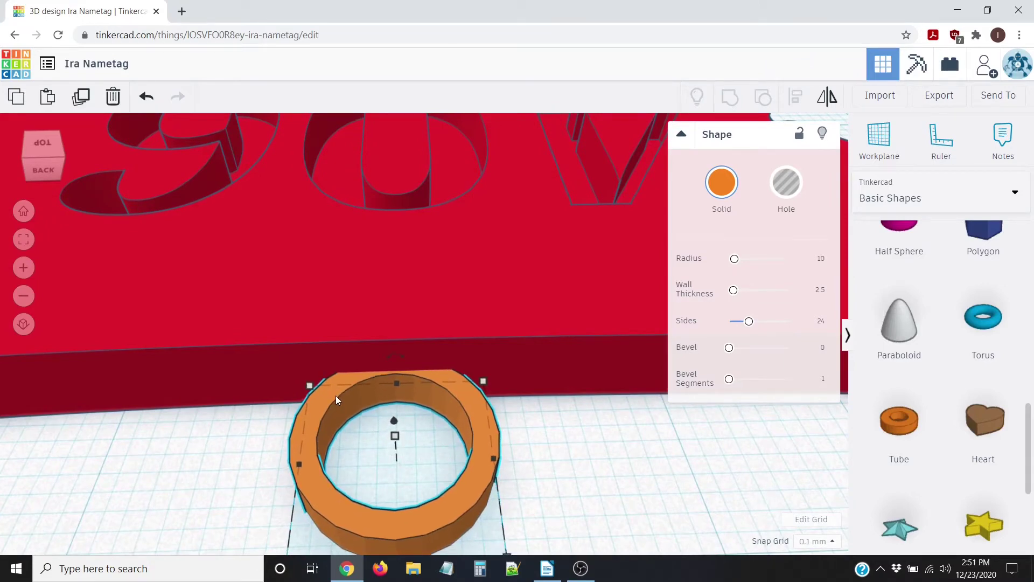
scroll(395, 338, up, 4)
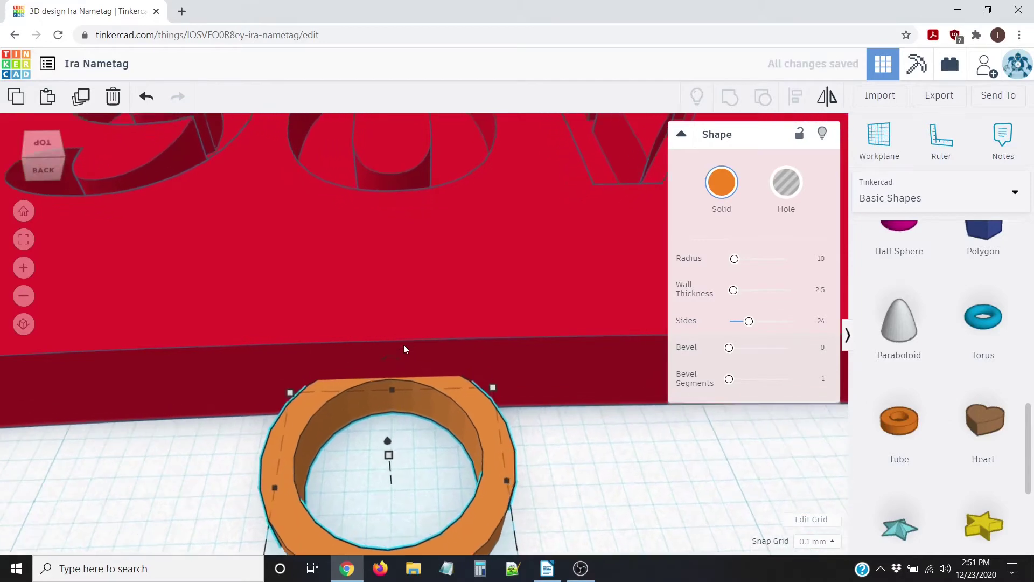
scroll(467, 405, up, 2)
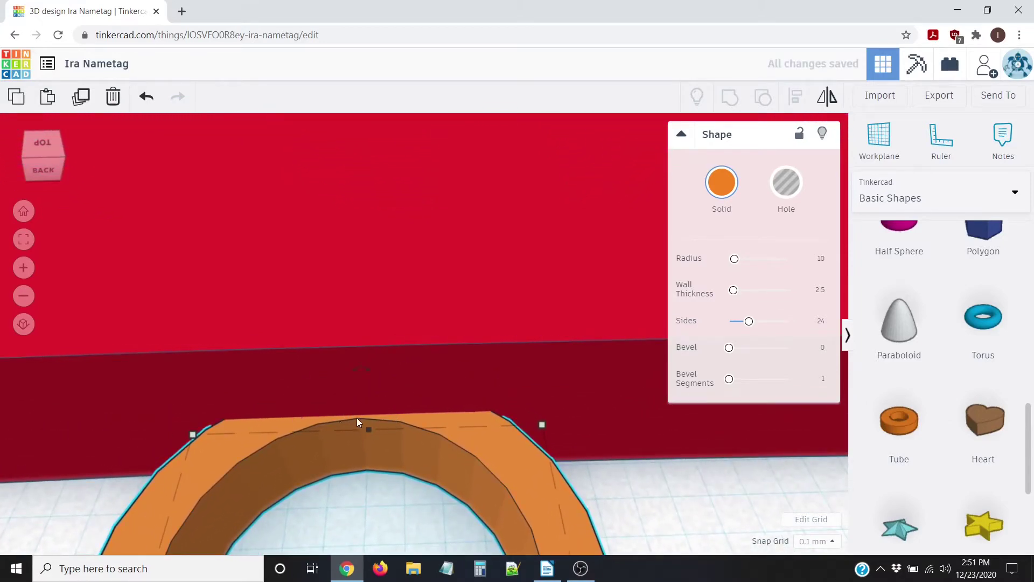
click(421, 369)
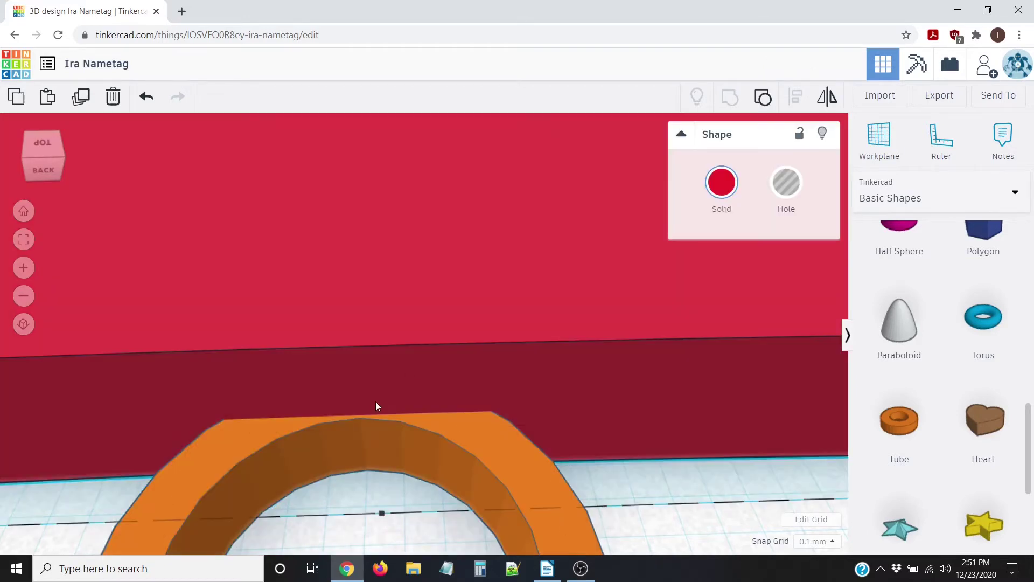
scroll(691, 451, down, 5)
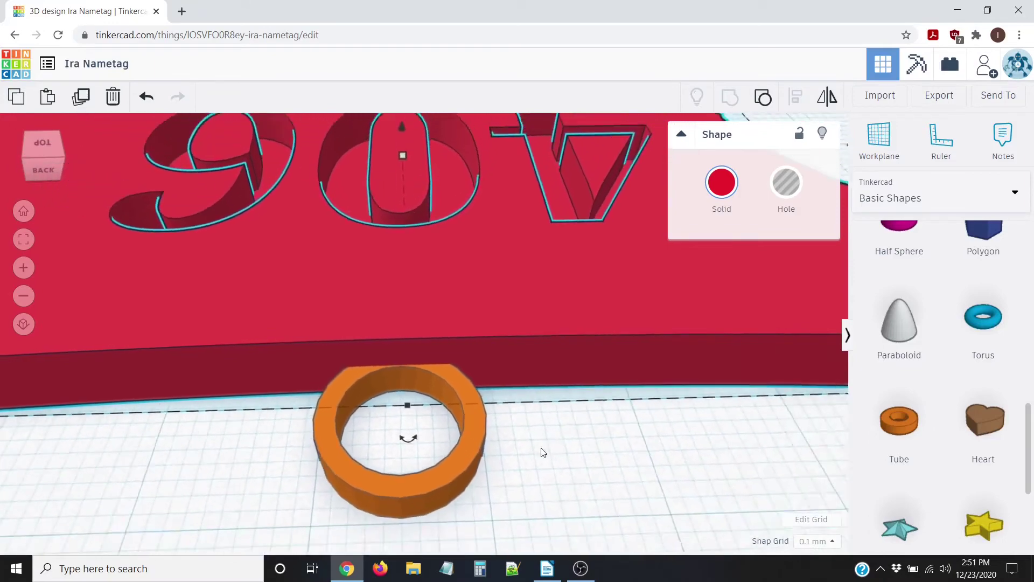
scroll(548, 452, down, 5)
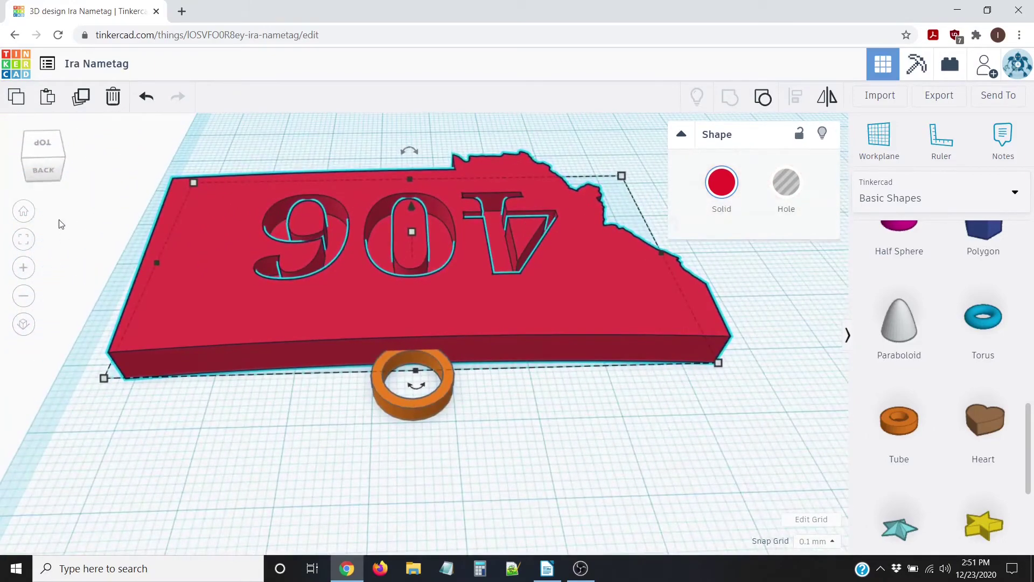
Step: Group the tube with the engraved 406 state plate into a single shape
click(25, 213)
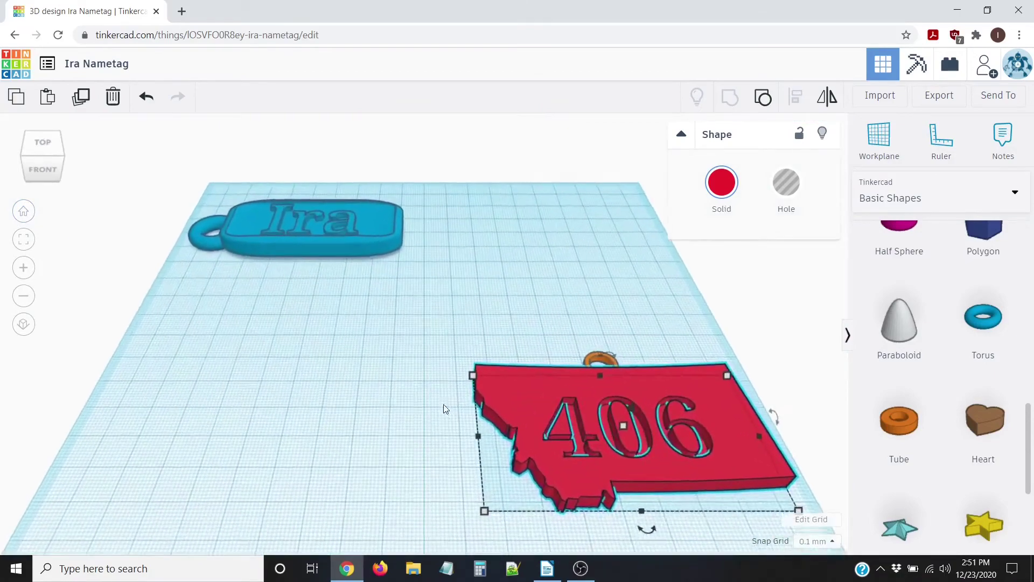
scroll(548, 336, up, 3)
middle_drag(549, 335, 208, 245)
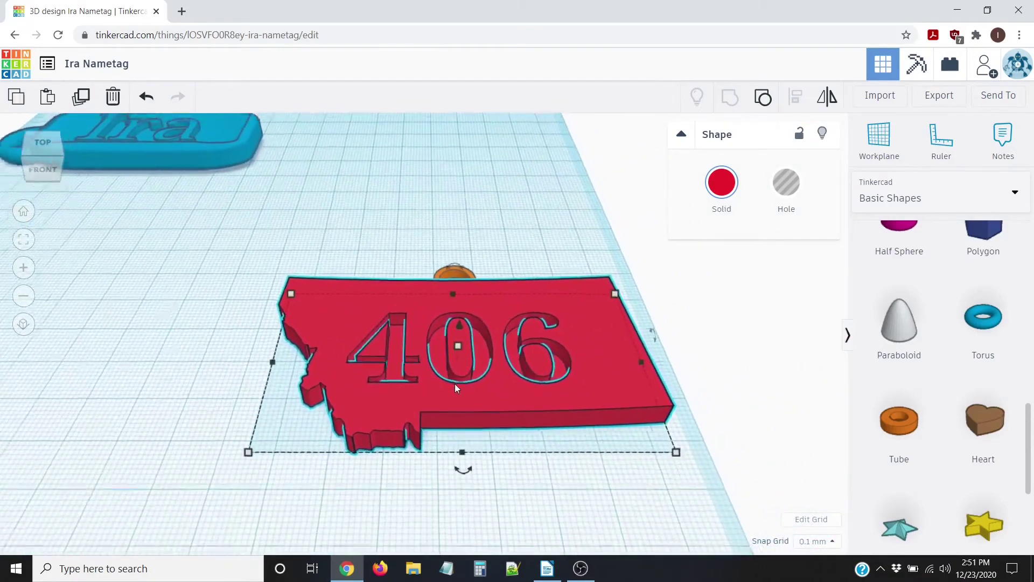
scroll(493, 407, down, 2)
right_drag(415, 461, 515, 499)
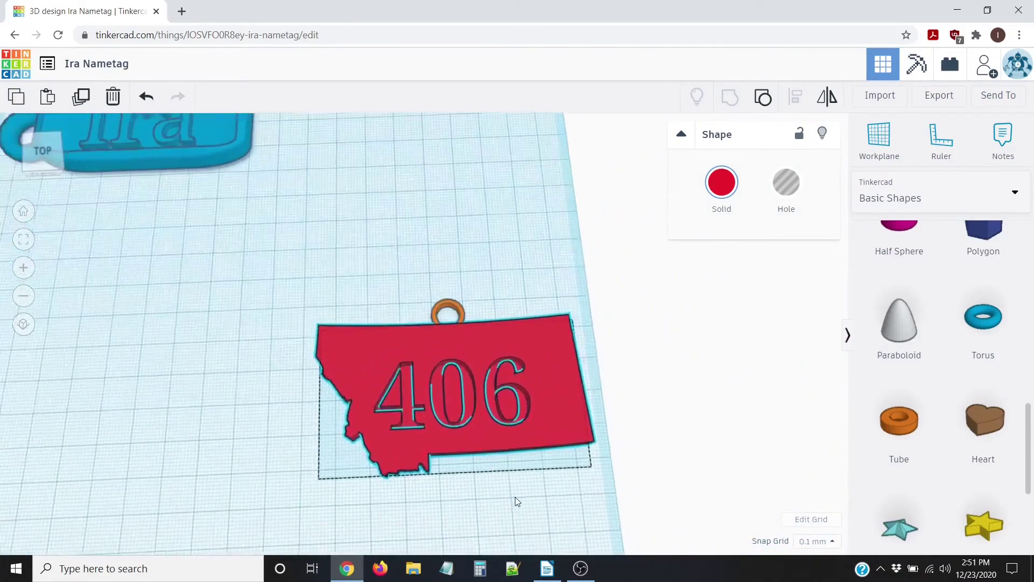
right_drag(152, 459, 266, 274)
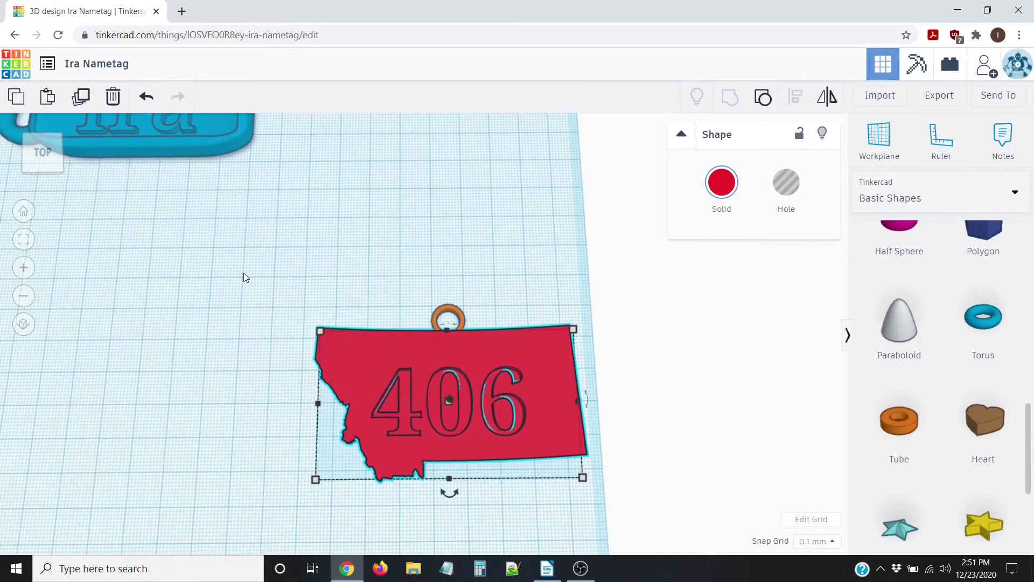
drag(243, 272, 736, 512)
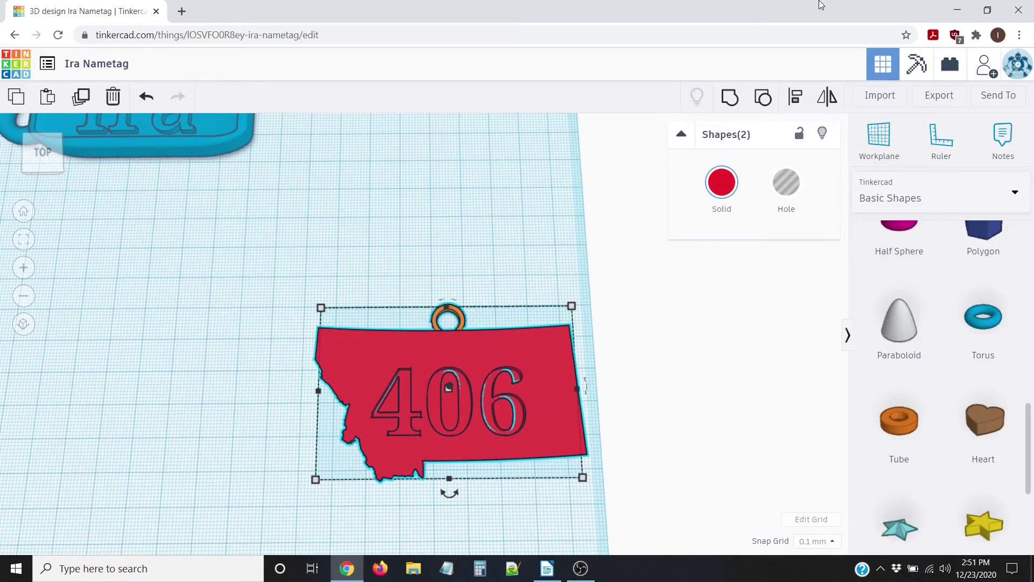
click(732, 100)
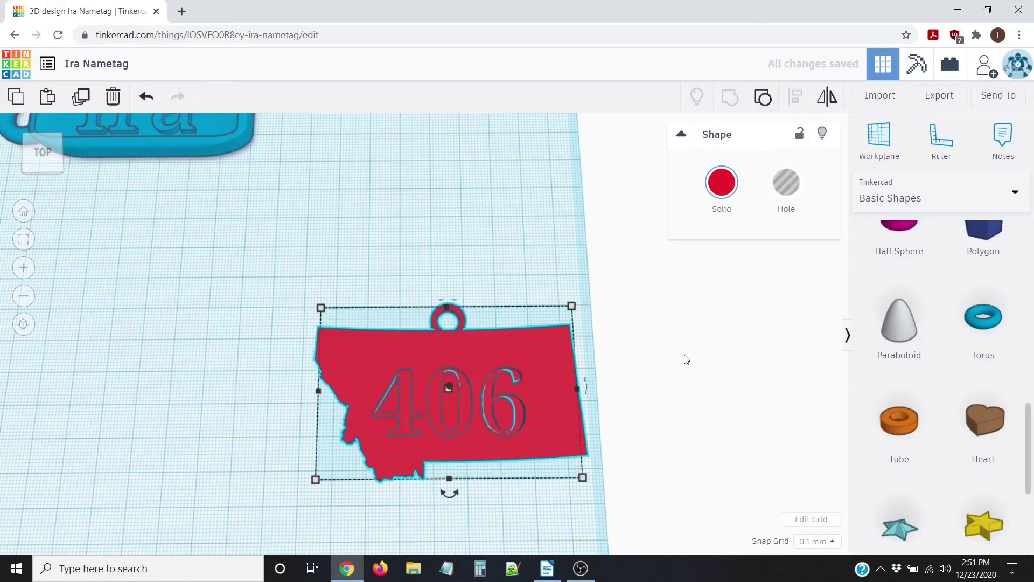
Step: Inspect the grouped state tag and its hanging loop from several angles and distances
click(620, 325)
right_drag(624, 384, 627, 375)
scroll(626, 375, up, 10)
right_drag(496, 300, 322, 238)
right_drag(454, 208, 541, 397)
scroll(529, 363, down, 3)
scroll(529, 361, up, 4)
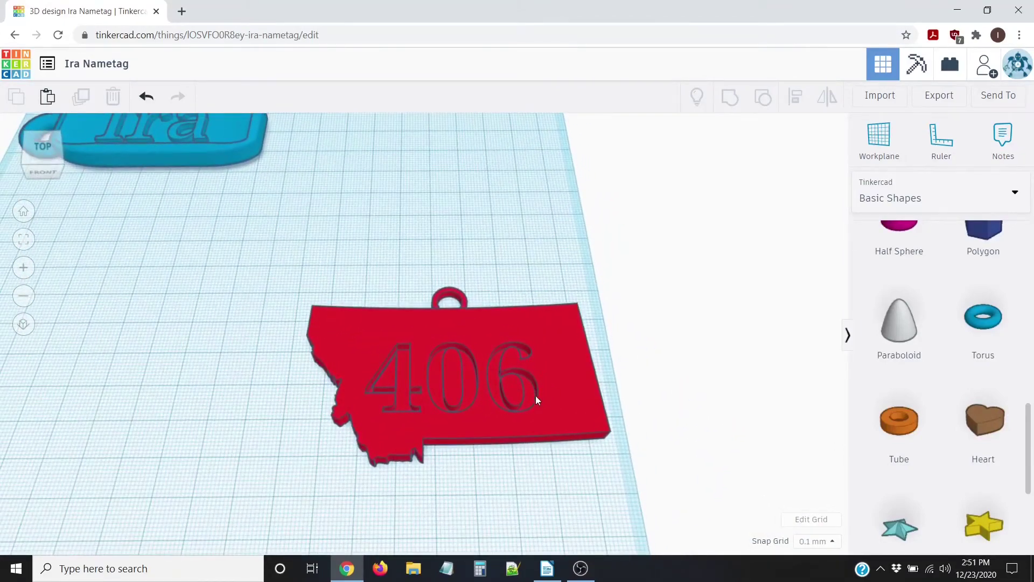
scroll(538, 393, down, 3)
scroll(521, 399, up, 3)
right_drag(571, 401, 568, 399)
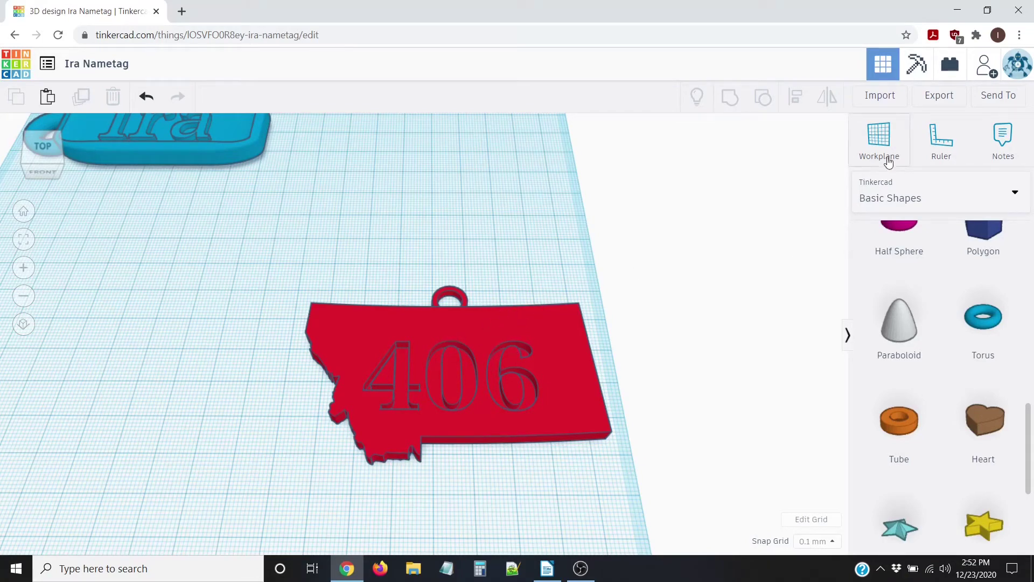
Step: Show the full Shape Generators collection and browse the shapes on its first page
click(947, 200)
click(884, 404)
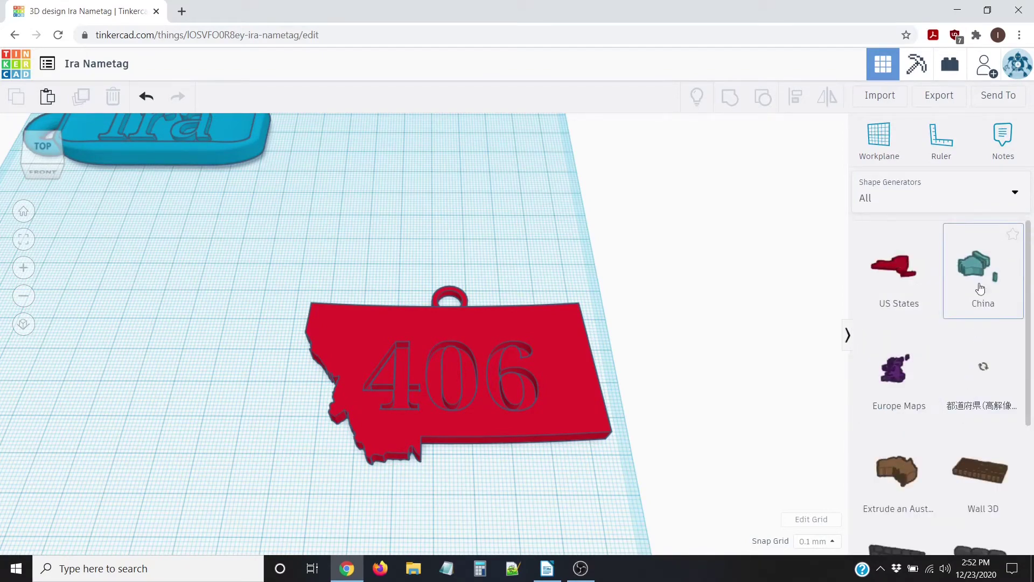
scroll(958, 425, down, 4)
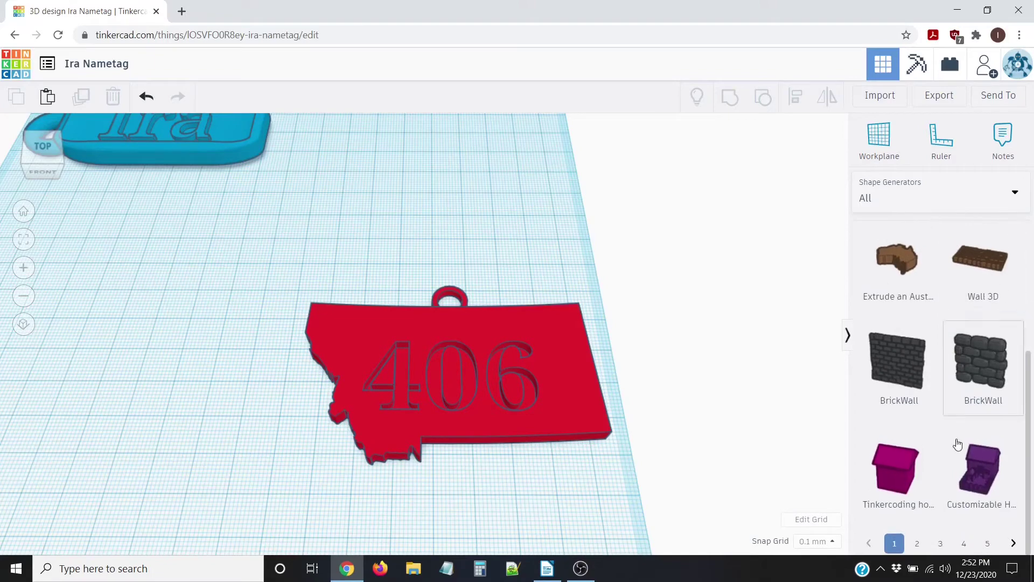
Step: Browse the second and fourth pages of the full Shape Generators collection
click(917, 544)
scroll(998, 439, down, 4)
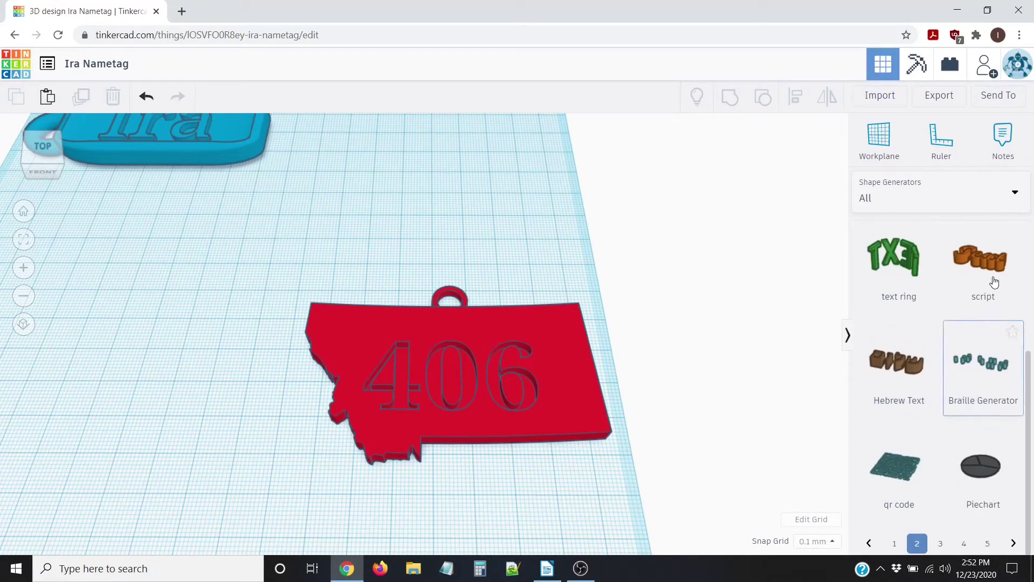
click(964, 544)
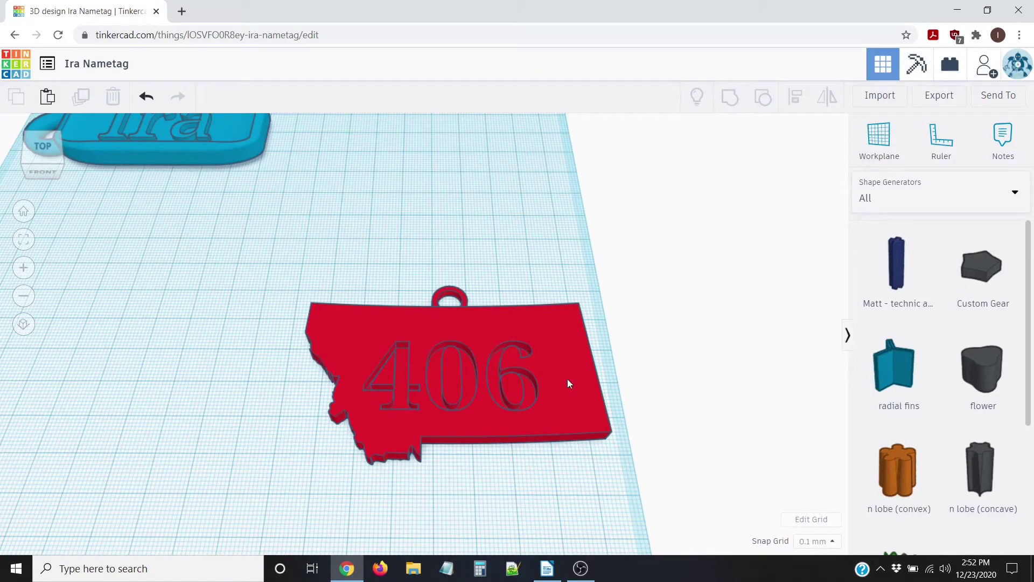
scroll(651, 424, up, 3)
scroll(652, 420, down, 2)
scroll(567, 342, down, 2)
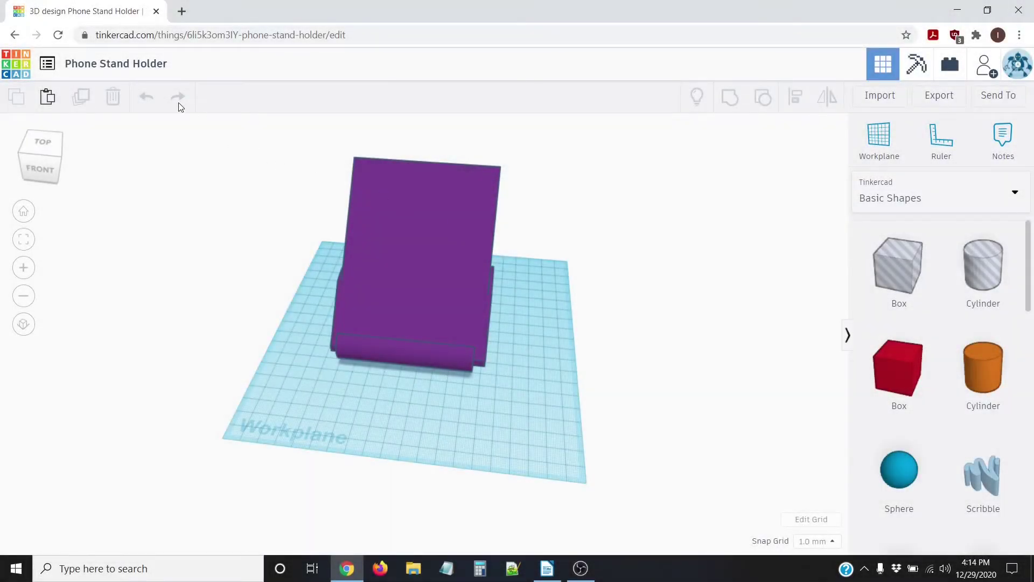
Step: Examine the finished purple phone stand from the front and sides, both close up and from farther away
right_drag(495, 337, 367, 279)
scroll(413, 370, up, 5)
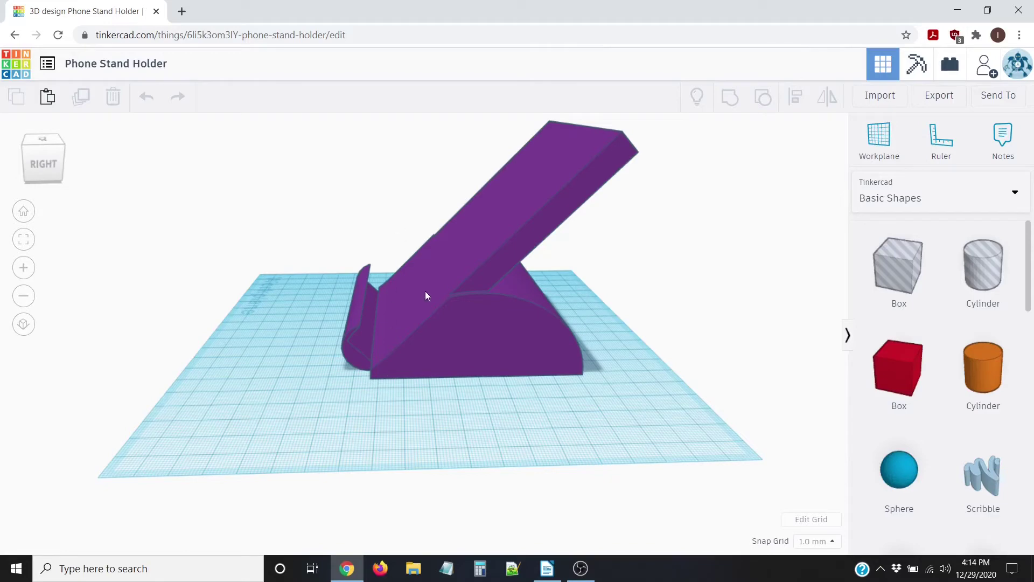
right_drag(321, 390, 580, 388)
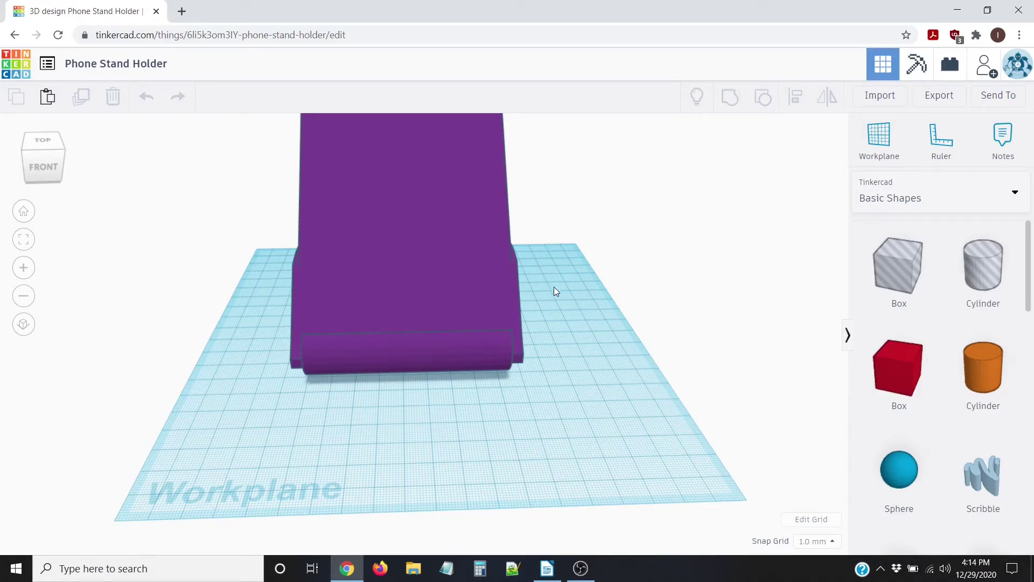
scroll(550, 300, down, 3)
right_drag(548, 299, 425, 327)
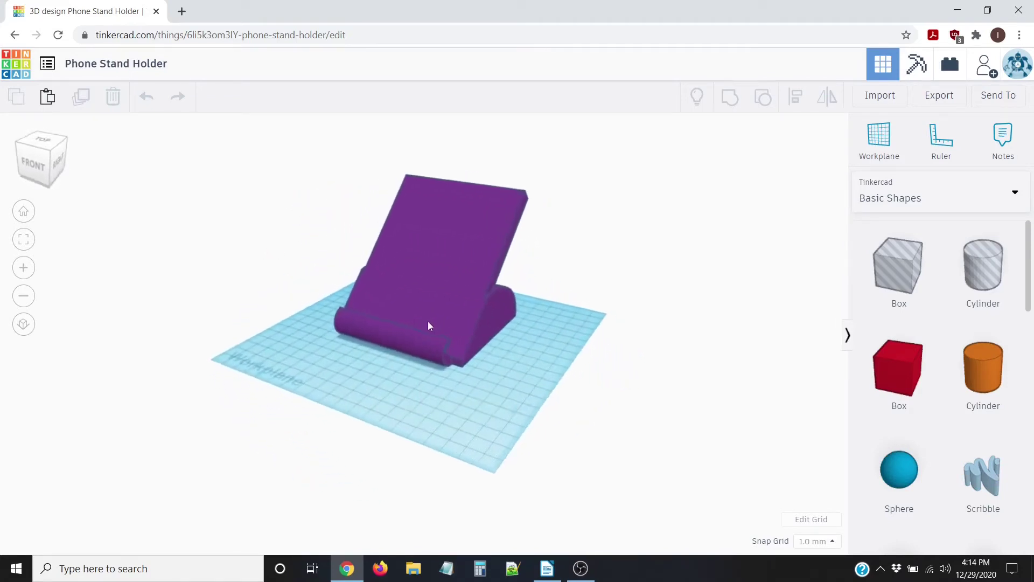
scroll(429, 322, up, 5)
scroll(529, 326, down, 3)
right_drag(538, 326, 329, 362)
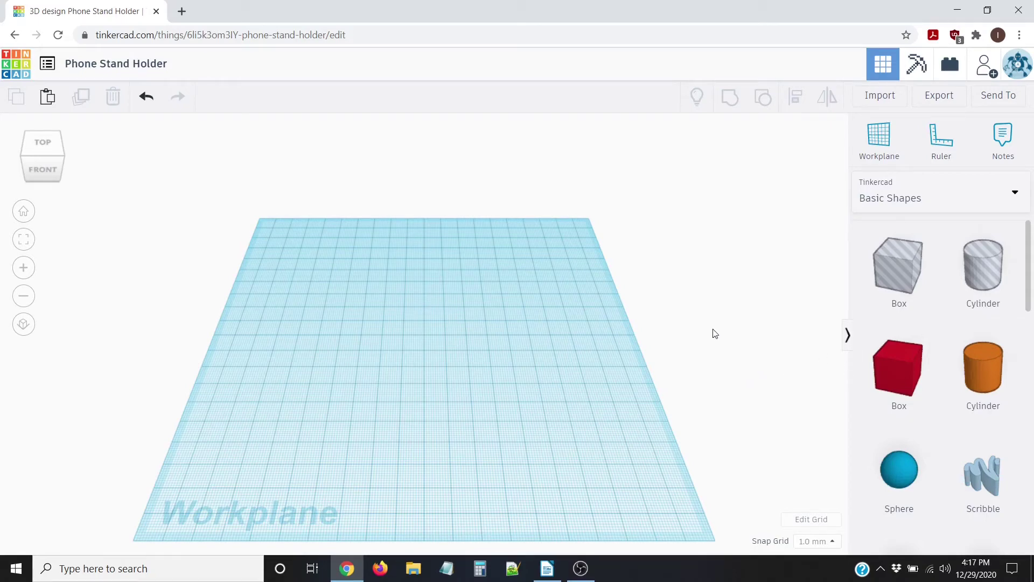
Step: Place a solid box near the workplane's front-left corner, set its left-to-right length to 165 mm, and shift it leftward
drag(900, 362, 284, 432)
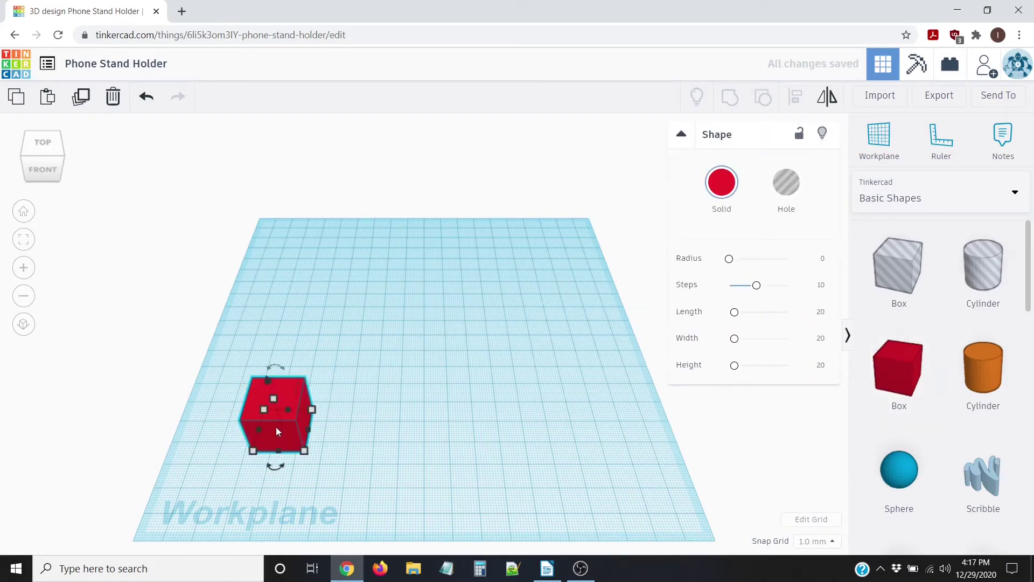
scroll(276, 420, up, 2)
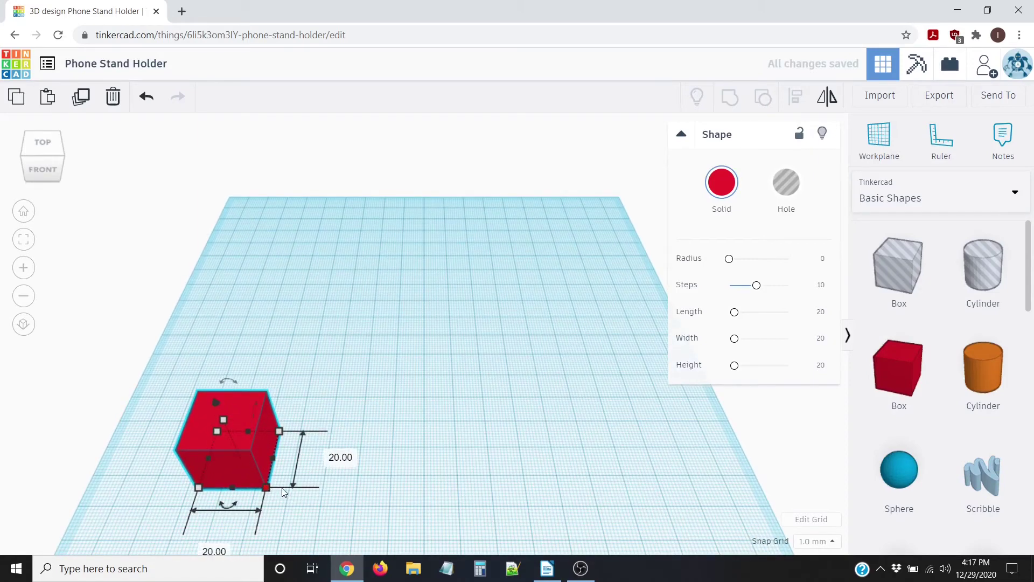
scroll(280, 480, down, 2)
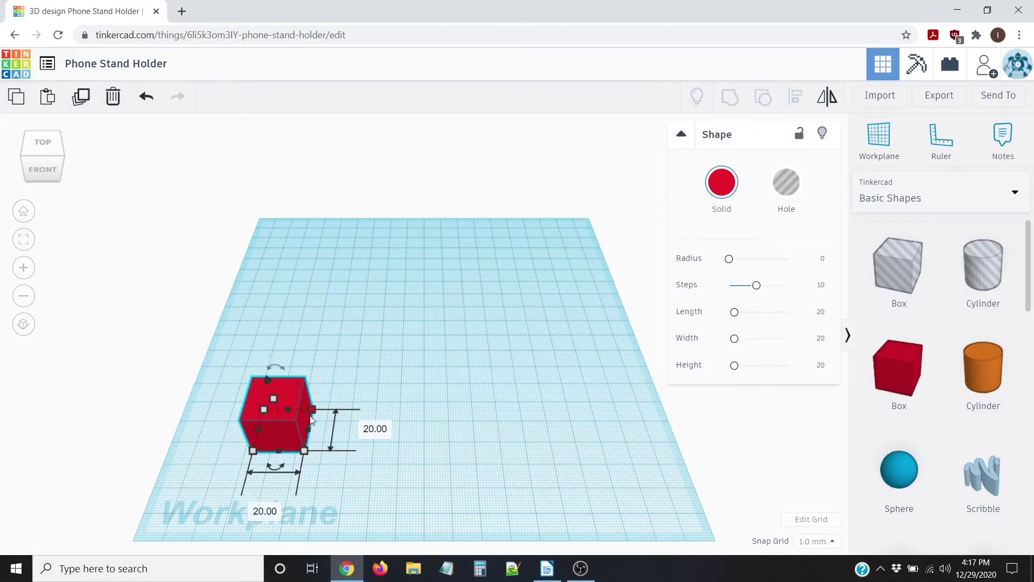
click(269, 512)
text(165)
key(Return)
drag(538, 416, 472, 413)
Step: Set the red box's front-to-back depth to 83 mm
right_drag(680, 462, 539, 460)
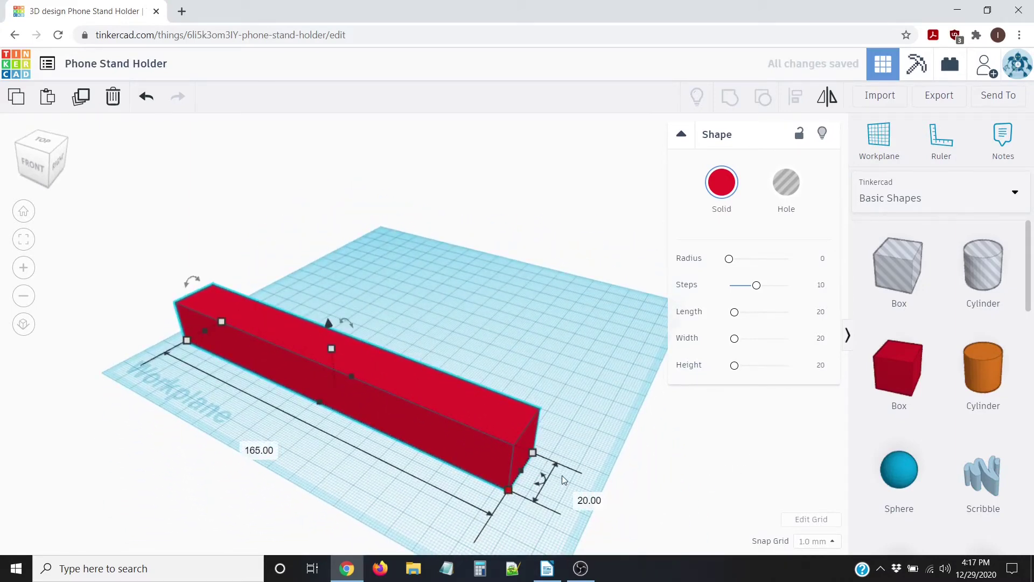
click(588, 501)
text(83)
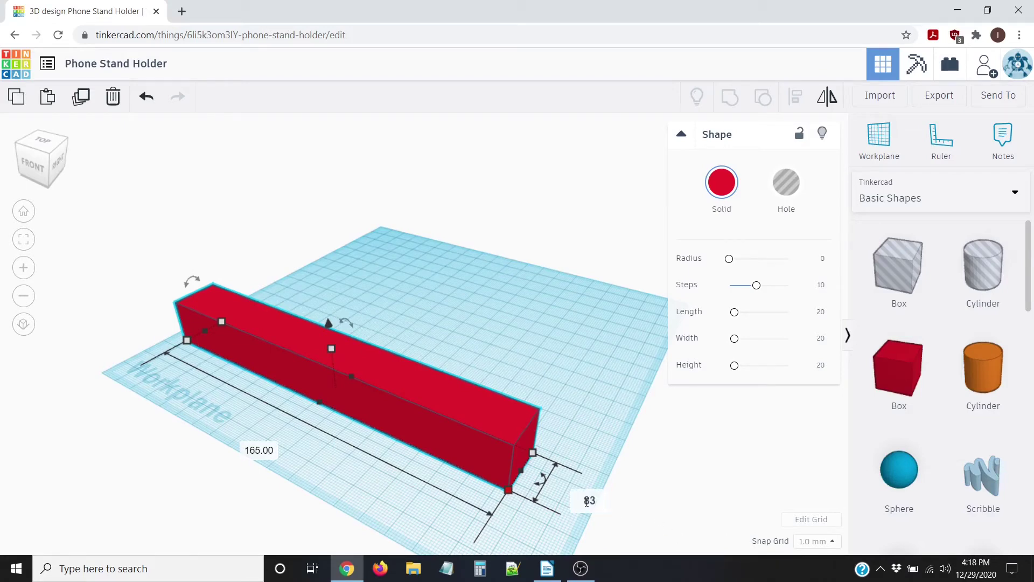
key(Return)
scroll(579, 415, down, 2)
scroll(580, 415, down, 2)
Step: Set the red box's height to 15 mm to make it a flat slab
right_drag(614, 475, 570, 469)
scroll(283, 349, up, 4)
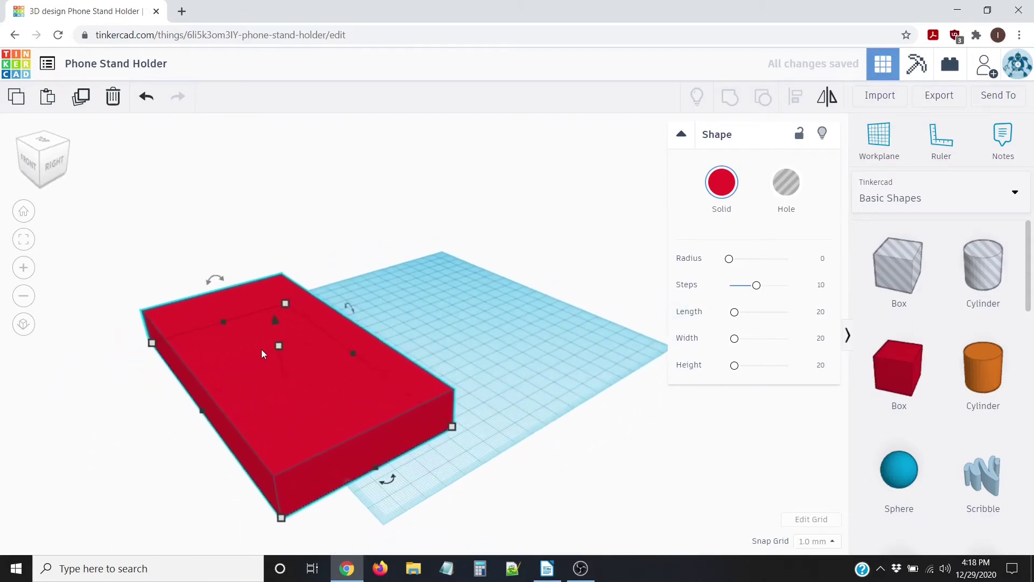
right_drag(421, 344, 432, 328)
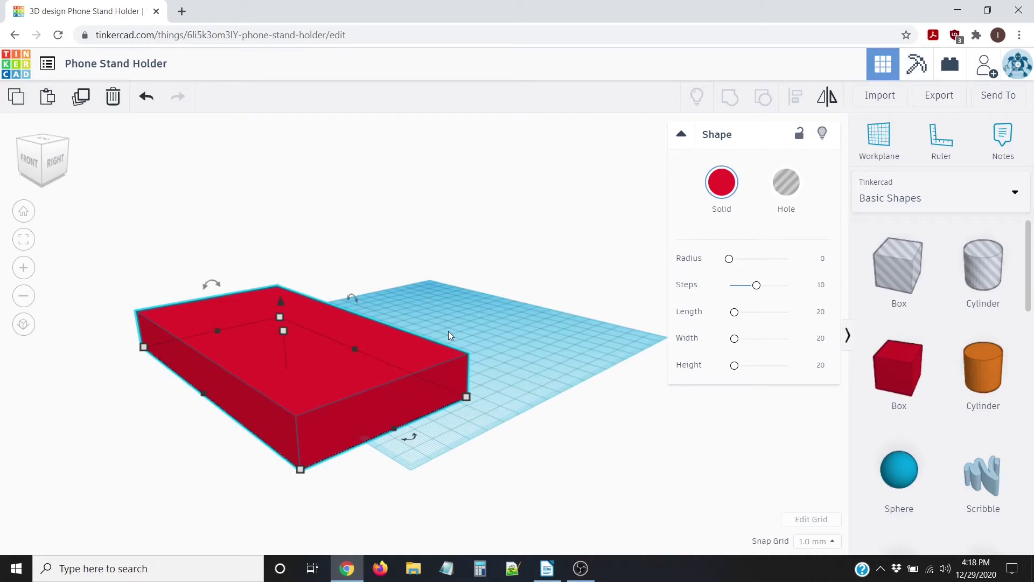
mouse_move(284, 331)
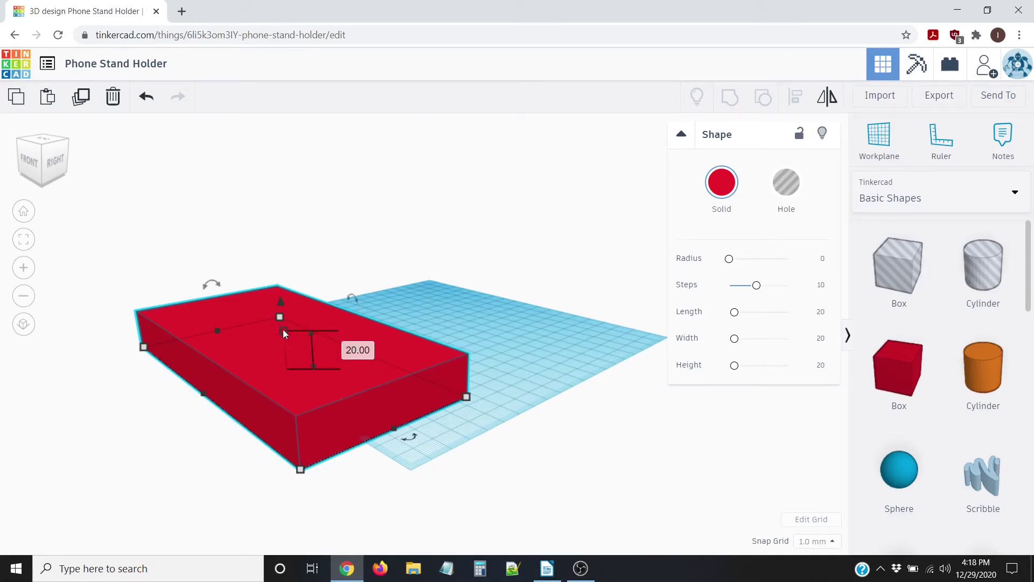
click(355, 352)
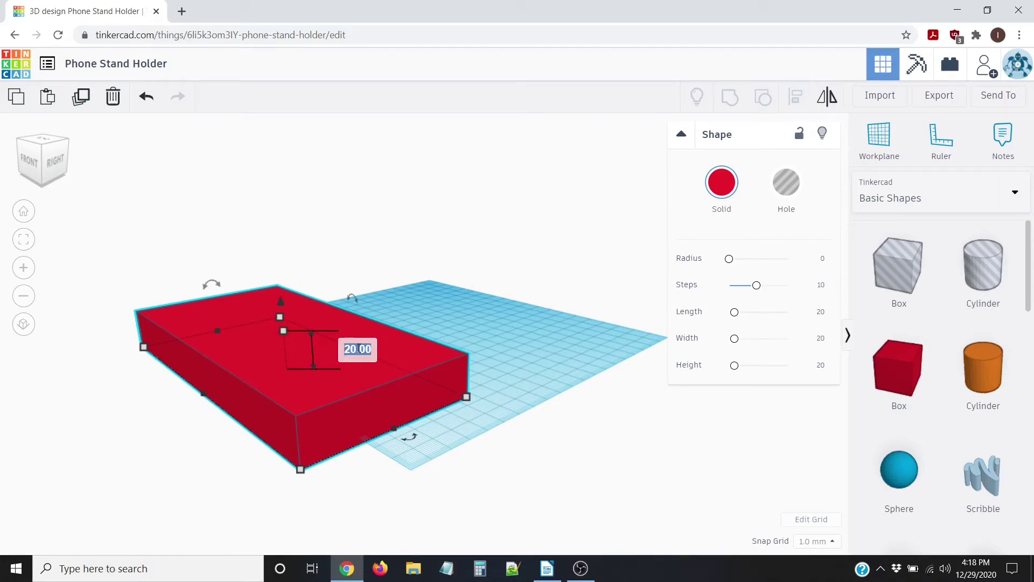
text(15)
key(Return)
Step: Give the red slab a small radius to round its corners and edges
right_drag(167, 388, 207, 300)
right_drag(513, 470, 475, 448)
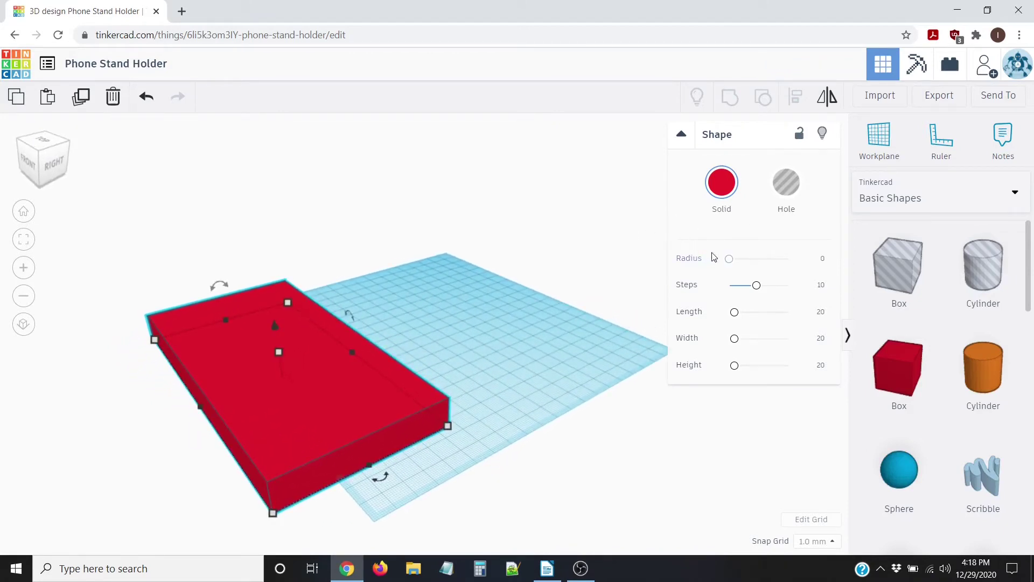
click(730, 259)
drag(730, 260, 732, 261)
right_drag(85, 485, 592, 478)
Step: Move the rounded red slab off the left side of the workplane to clear the grid
click(450, 340)
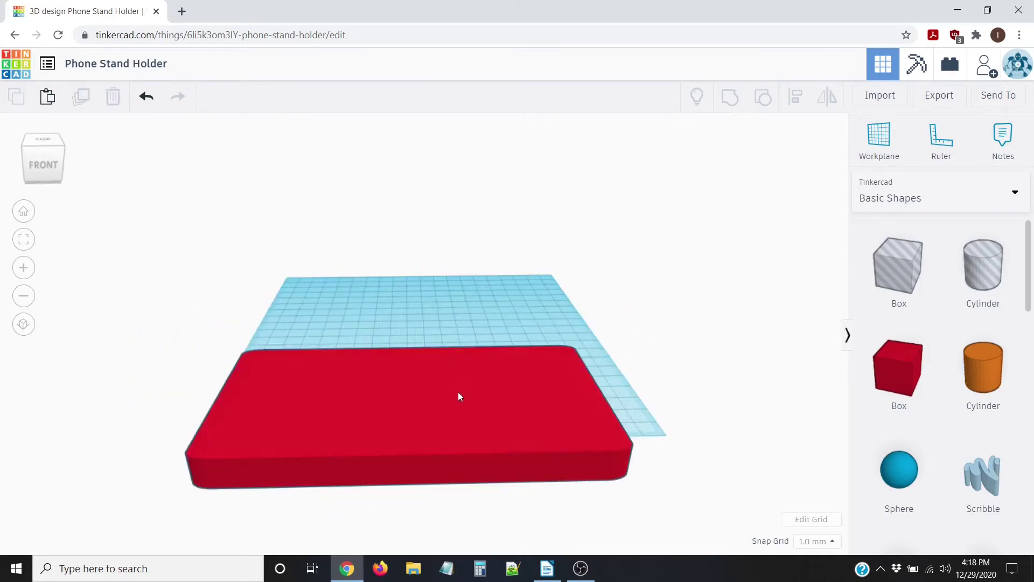
drag(415, 381, 79, 337)
click(489, 324)
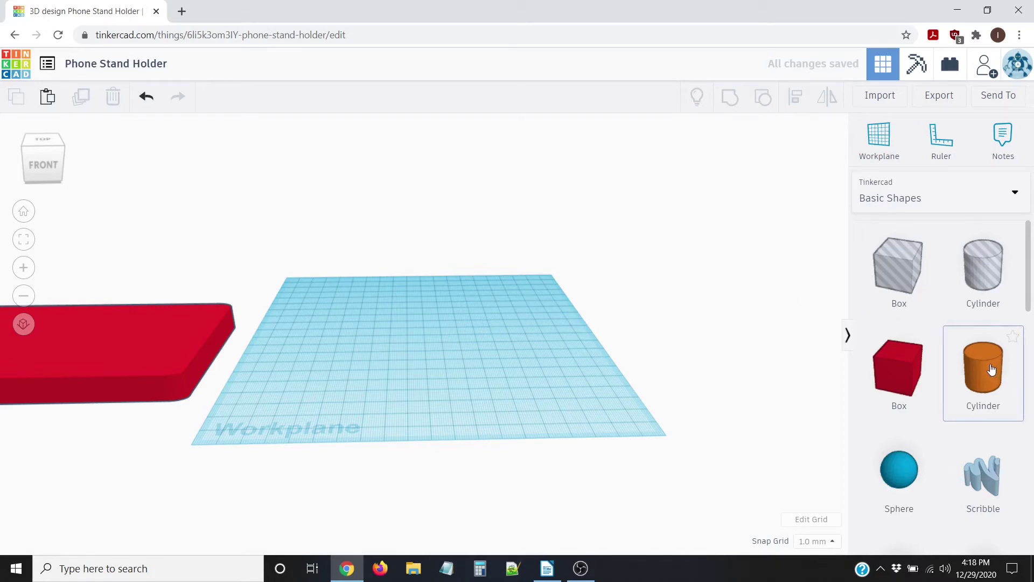
Step: Place a solid cylinder on the workplane and rotate it onto its side, its axis running parallel to the front edge
drag(983, 373, 340, 389)
scroll(396, 431, up, 4)
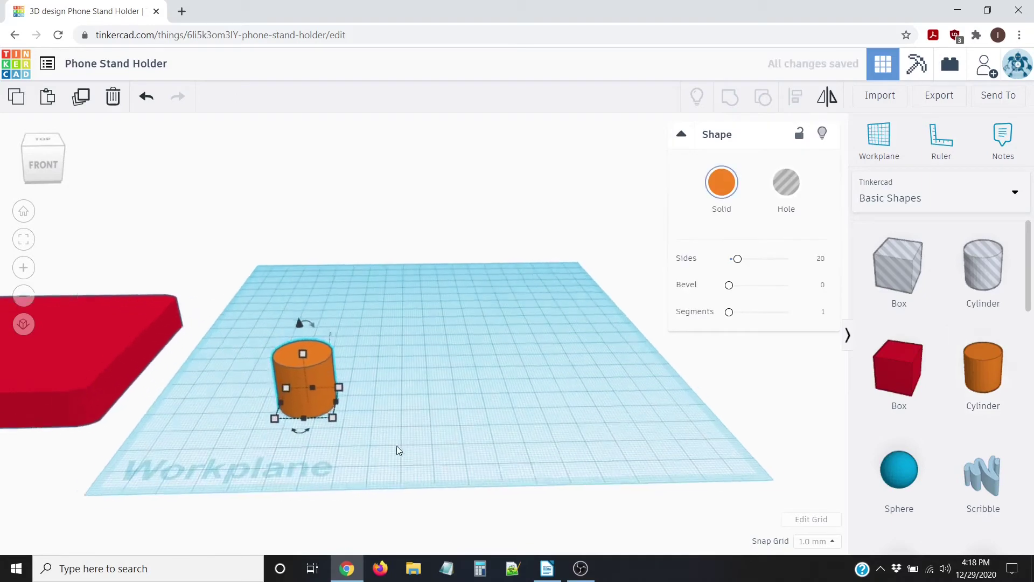
drag(304, 325, 306, 326)
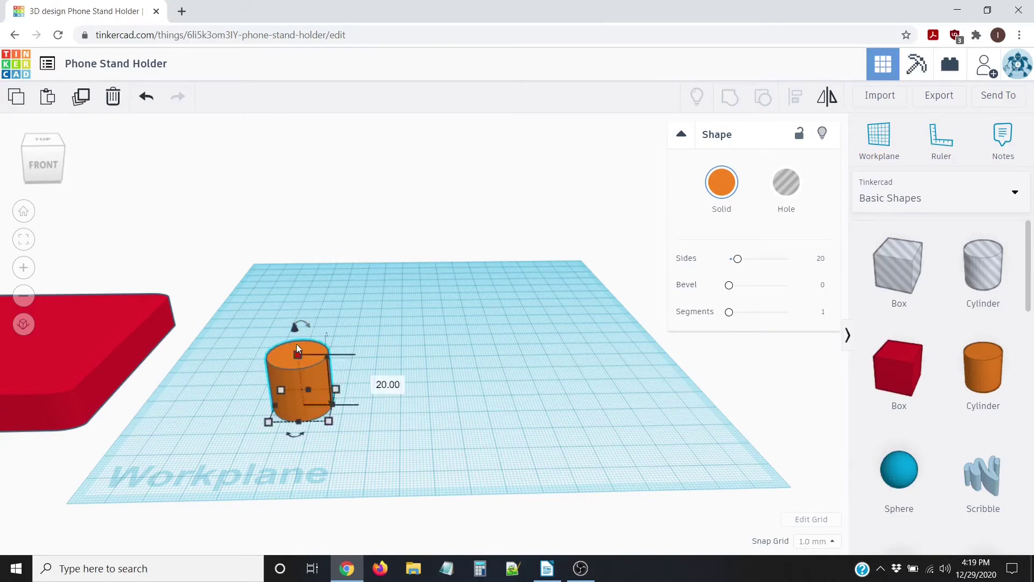
scroll(315, 332, up, 3)
scroll(491, 269, down, 2)
drag(386, 237, 443, 287)
click(291, 403)
right_drag(490, 368, 415, 335)
click(415, 335)
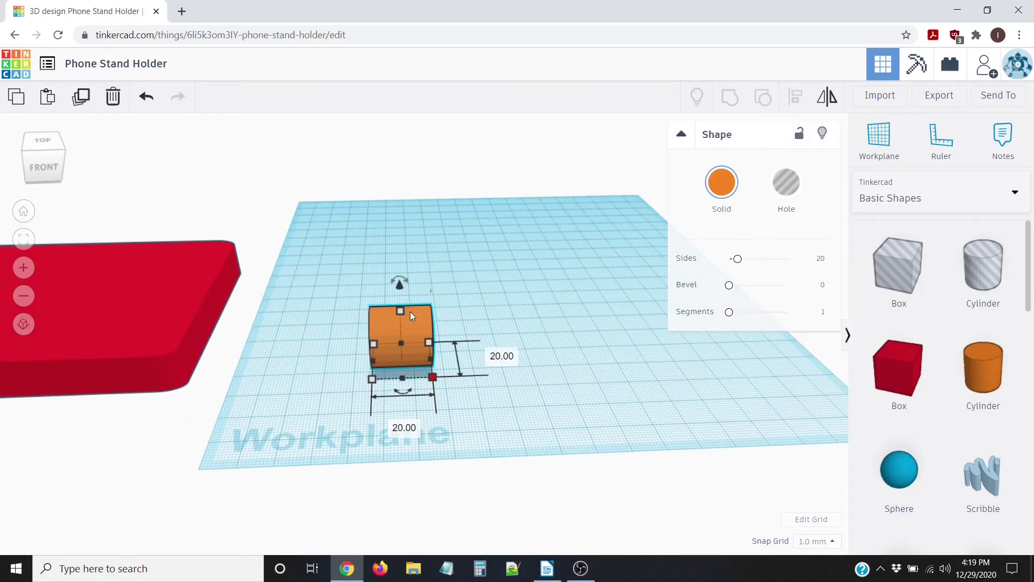
Step: Set the horizontal cylinder's length to 95 mm
click(403, 428)
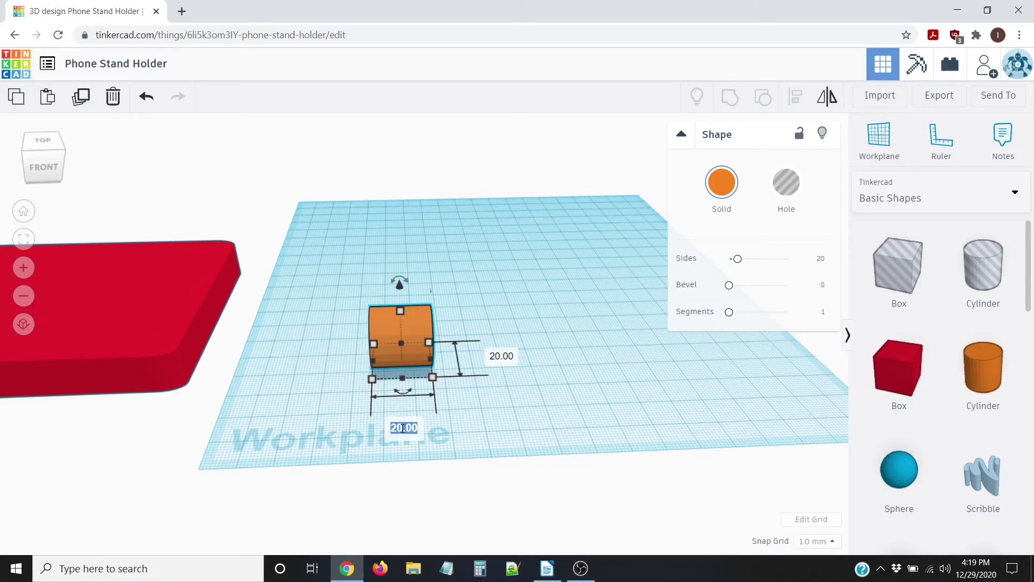
text(95)
key(Return)
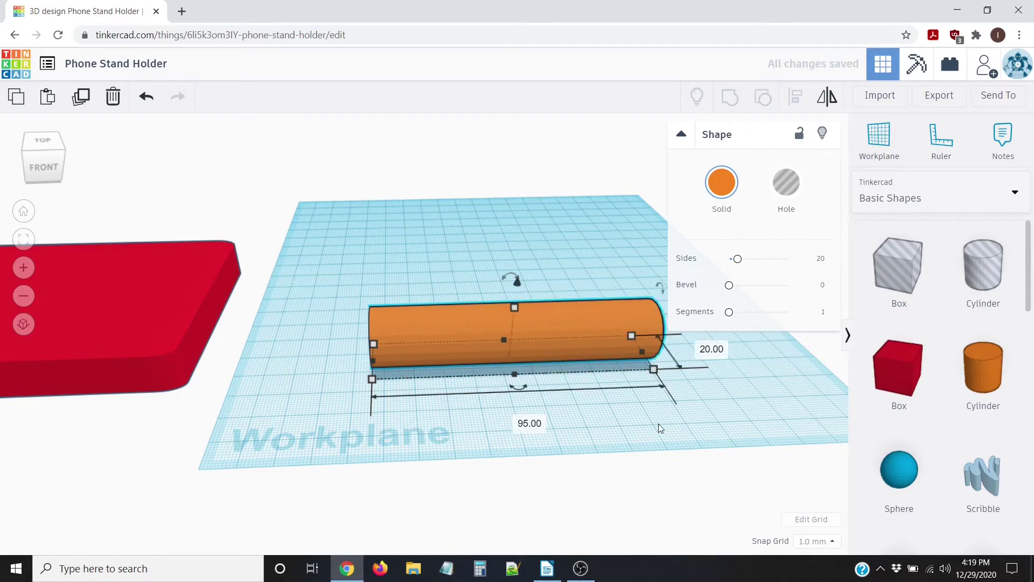
Step: Place another solid box behind the cylinder and color it green
right_drag(689, 390, 774, 351)
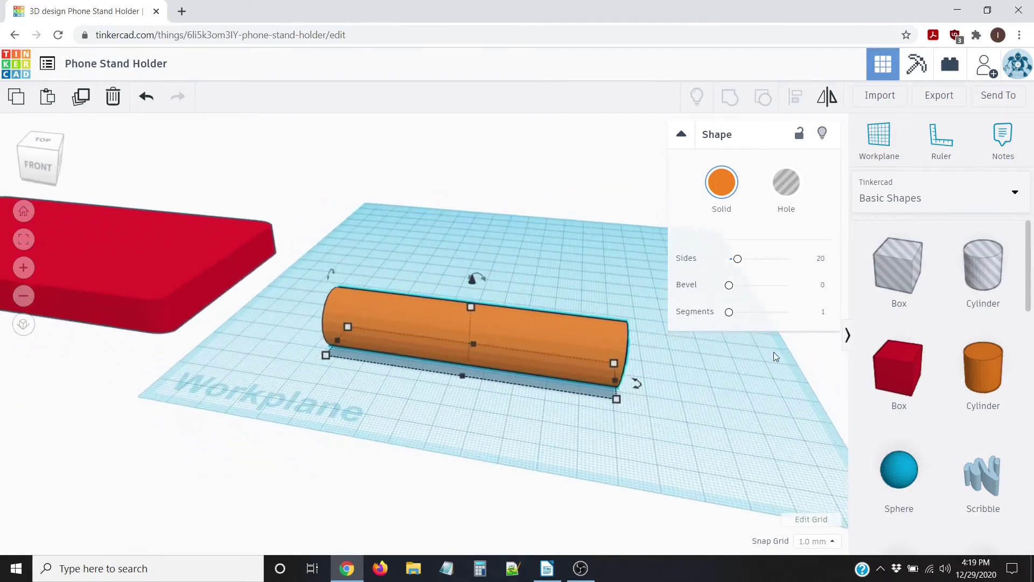
drag(902, 360, 432, 284)
right_drag(613, 412, 748, 111)
click(720, 182)
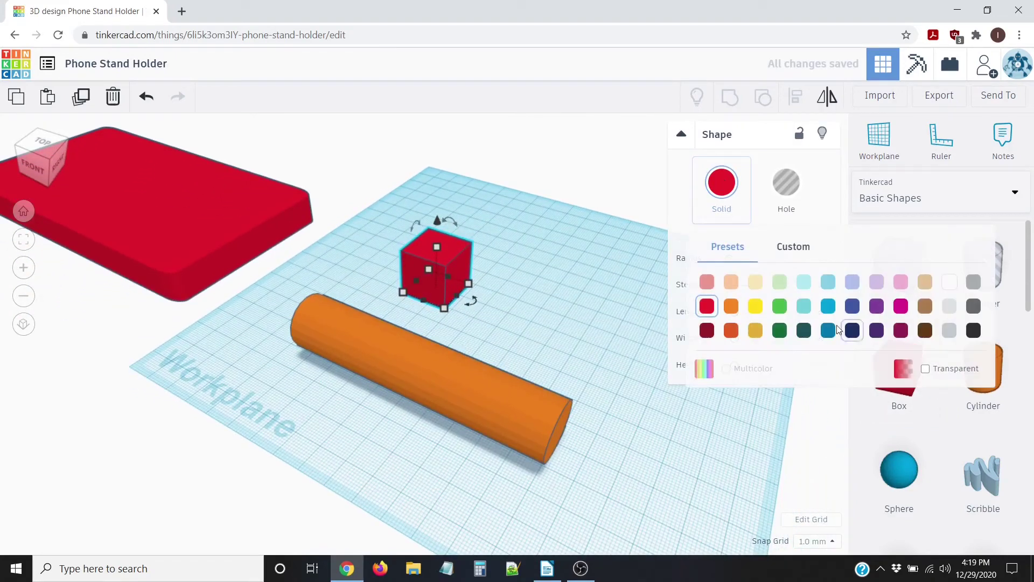
click(781, 306)
right_drag(513, 257, 497, 279)
Step: Set the green box's left-to-right length to 95 mm
mouse_move(450, 305)
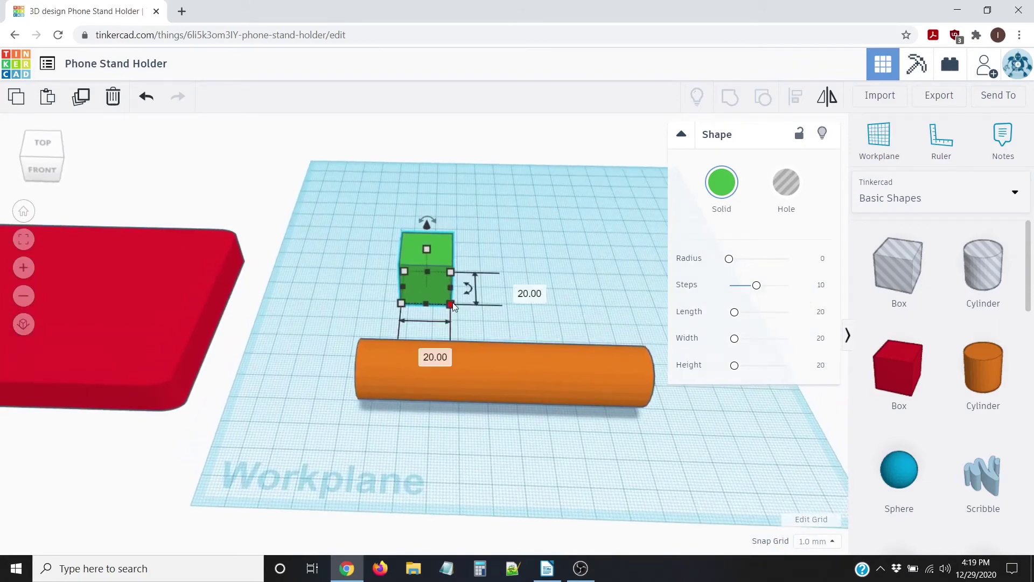
click(426, 352)
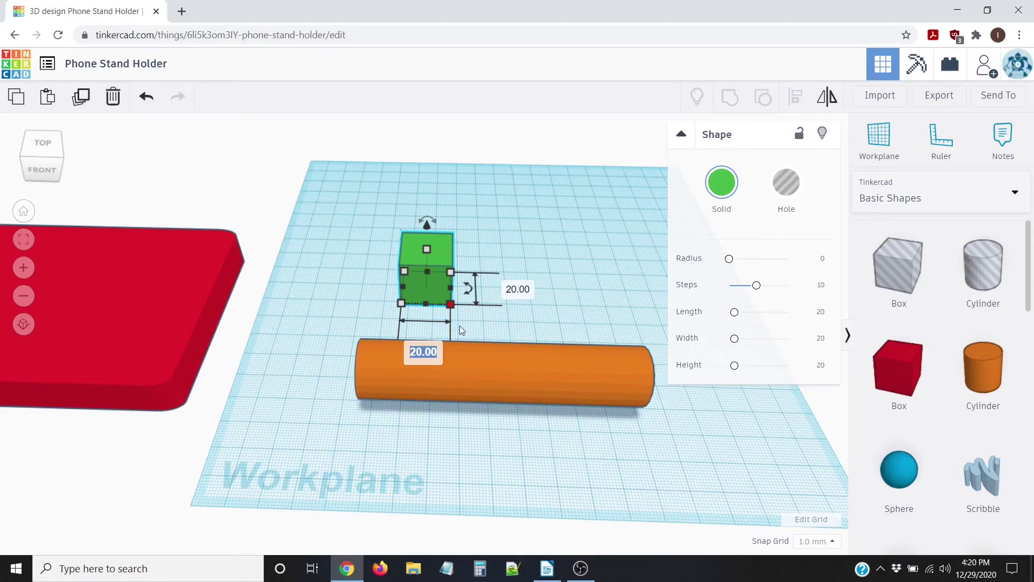
text(95)
key(Return)
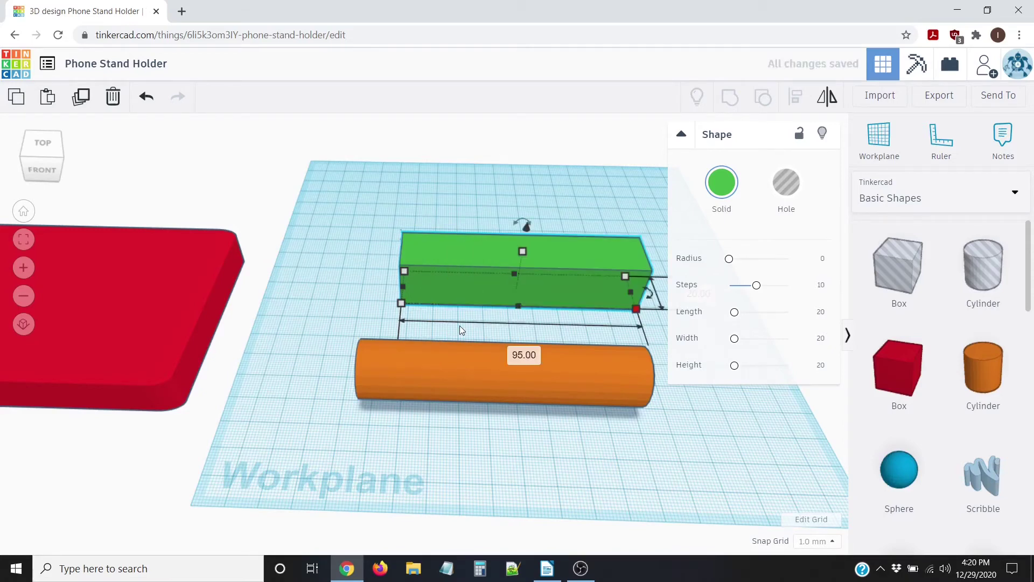
right_drag(768, 456, 513, 248)
Step: Set the green box's height to 120 mm to make it an upright panel
mouse_move(494, 256)
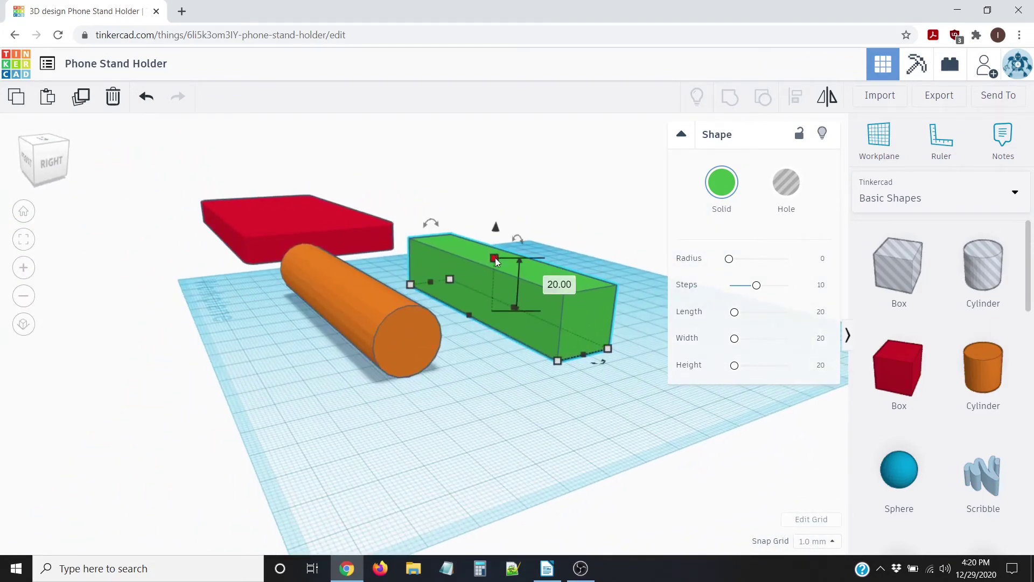
click(560, 286)
text(120)
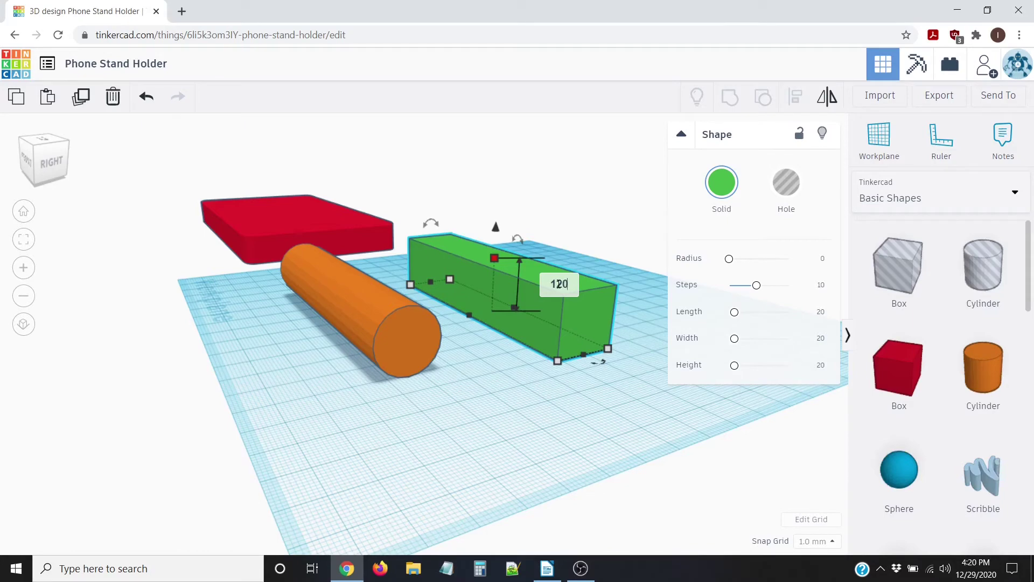
key(Return)
scroll(554, 312, down, 2)
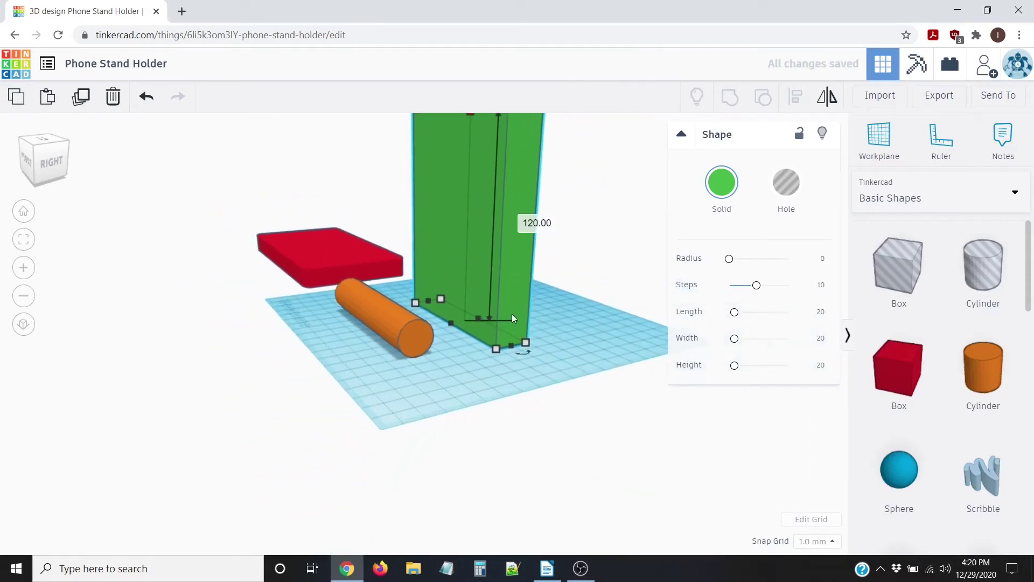
scroll(517, 322, down, 3)
middle_drag(384, 335, 345, 458)
scroll(286, 442, up, 3)
Step: Round the upright green panel's edges with a radius of 1.03
right_drag(291, 441, 792, 270)
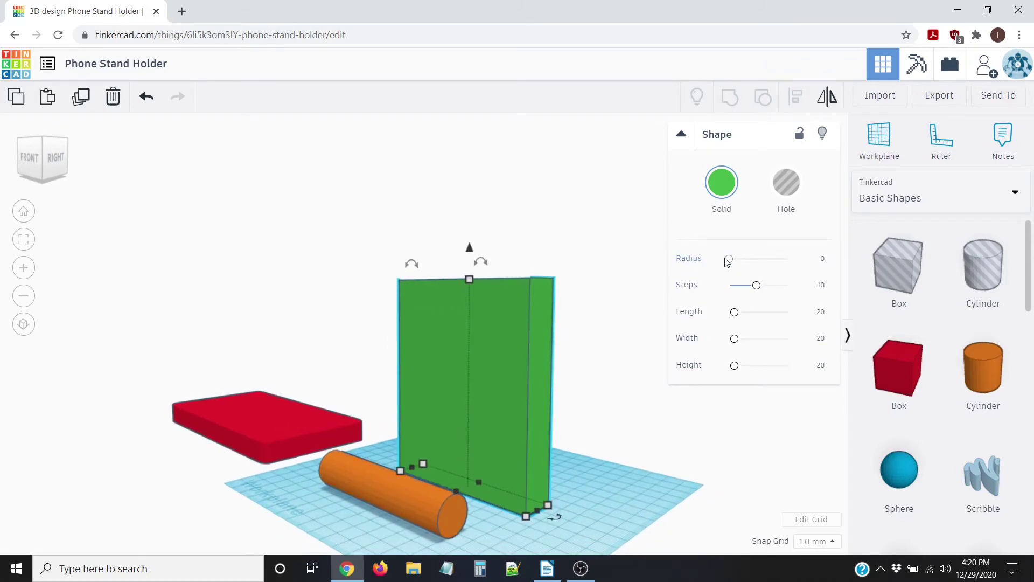
drag(729, 260, 732, 259)
right_drag(618, 268, 625, 338)
scroll(647, 267, up, 4)
right_drag(511, 298, 421, 487)
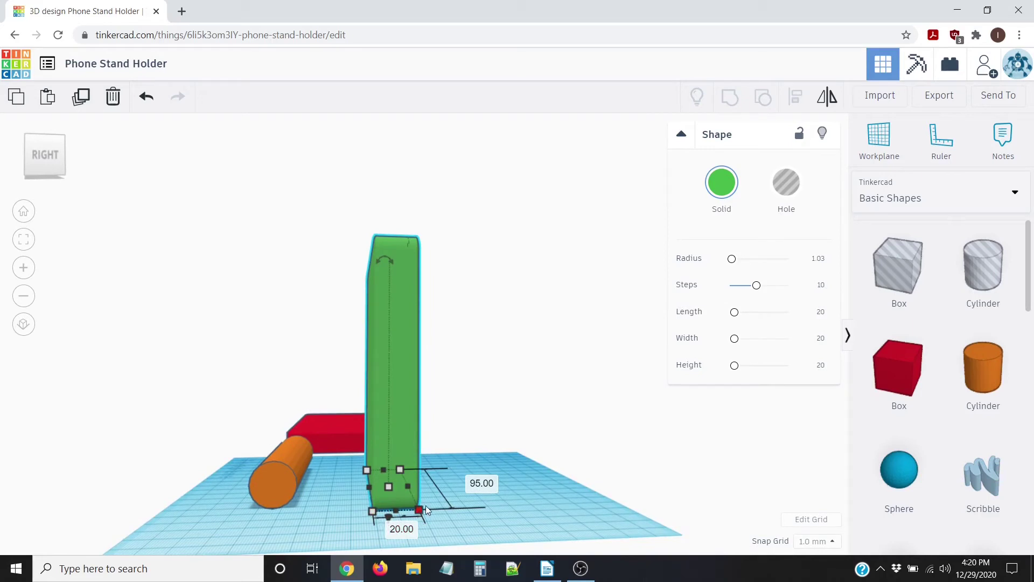
right_drag(353, 492, 461, 481)
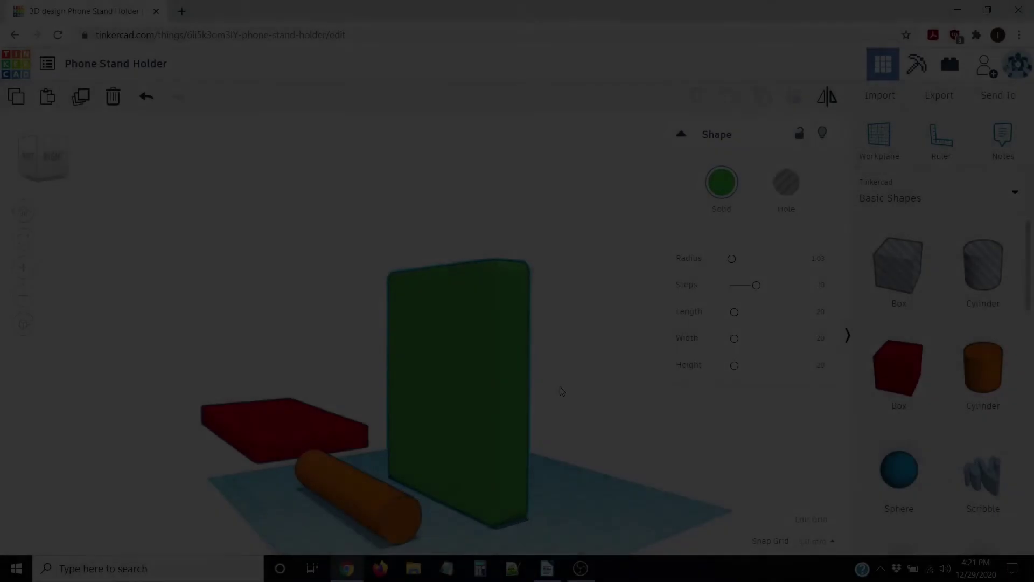
Step: Rotate the upright green panel to -45° in the side view so its upper end leans backward
right_drag(560, 388, 378, 380)
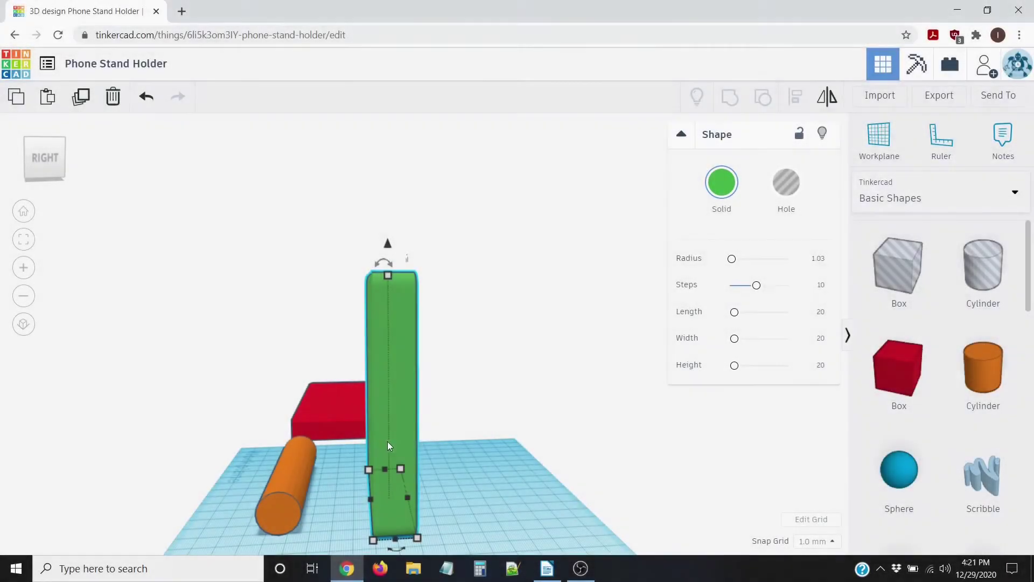
scroll(389, 392, down, 2)
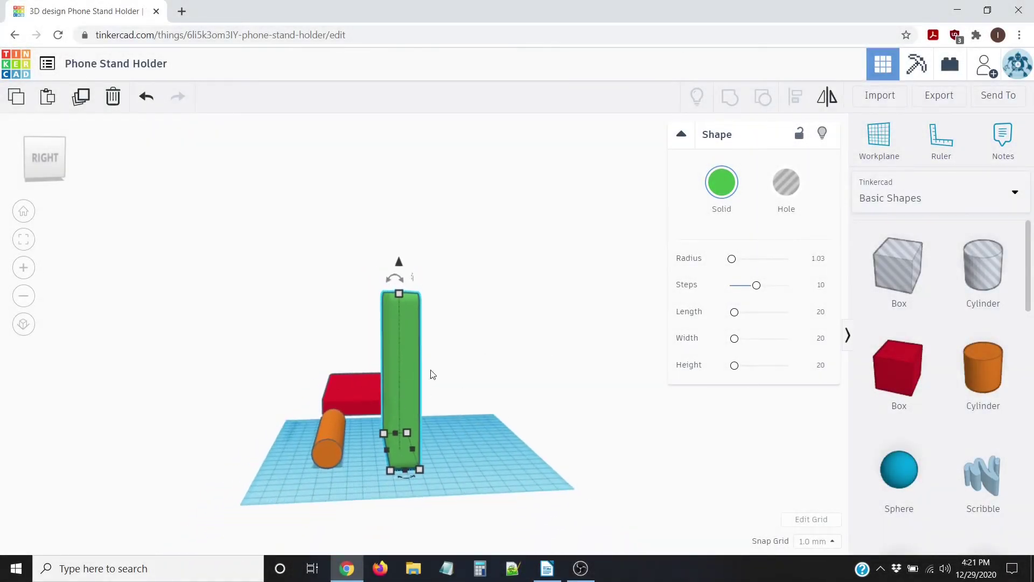
click(43, 154)
scroll(388, 376, up, 3)
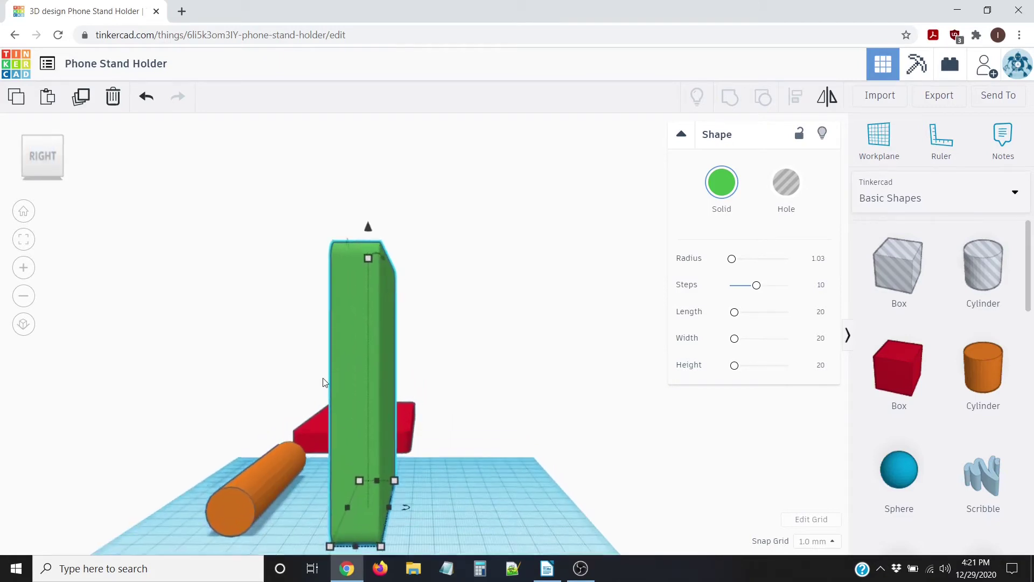
scroll(388, 376, down, 3)
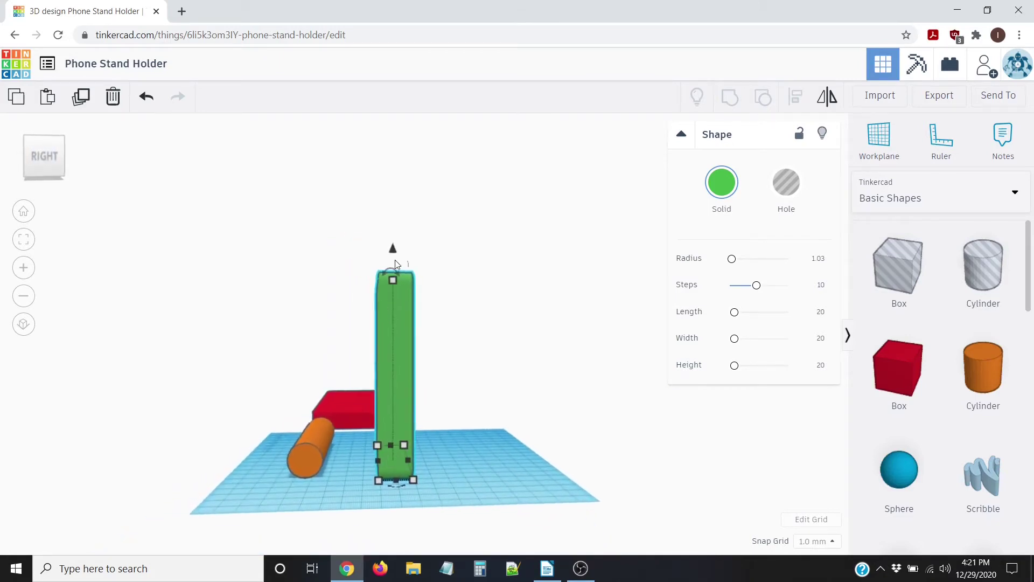
drag(392, 275, 390, 270)
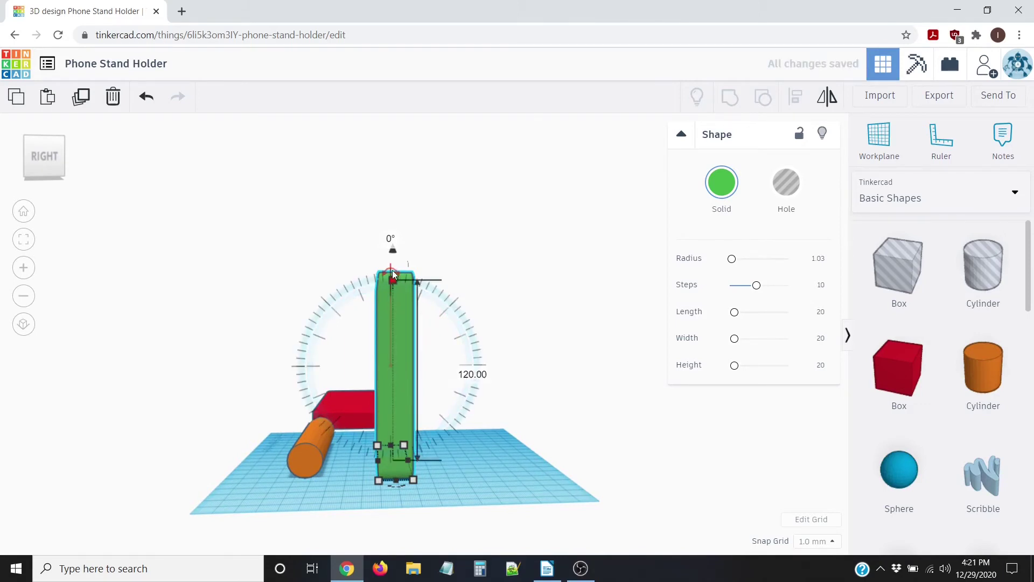
drag(395, 271, 401, 282)
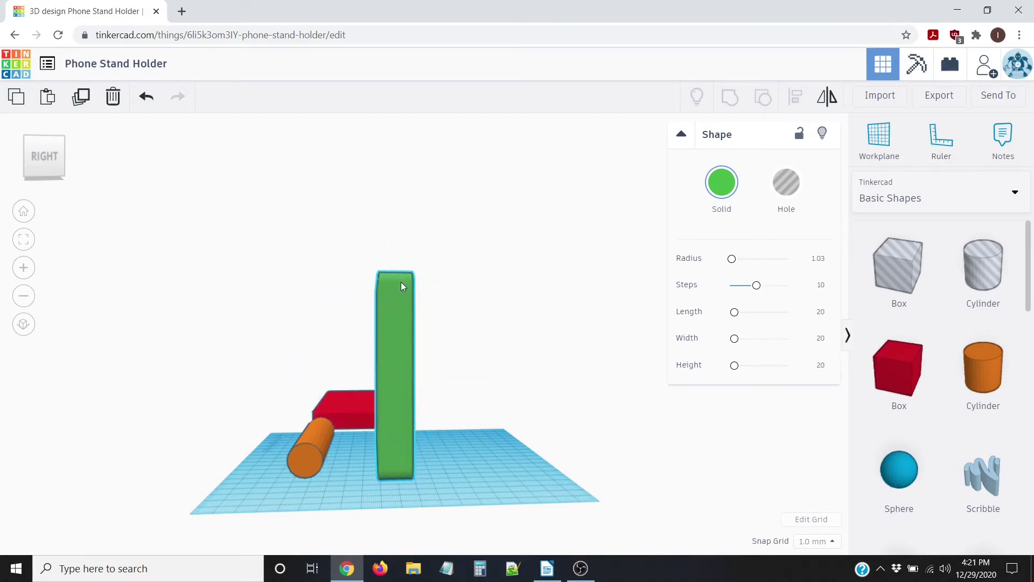
scroll(386, 269, up, 3)
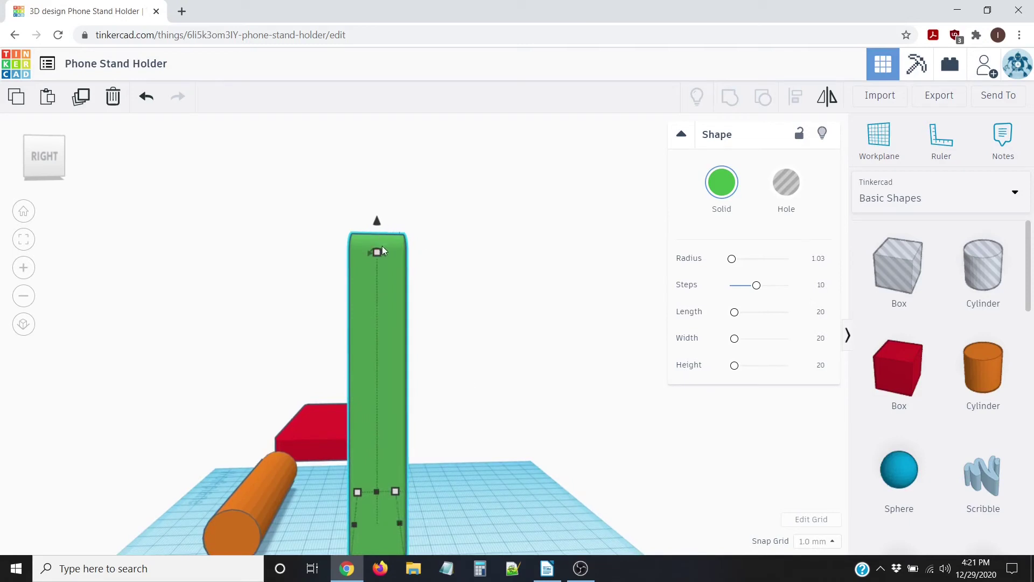
scroll(326, 262, up, 2)
scroll(405, 291, down, 2)
drag(396, 294, 416, 325)
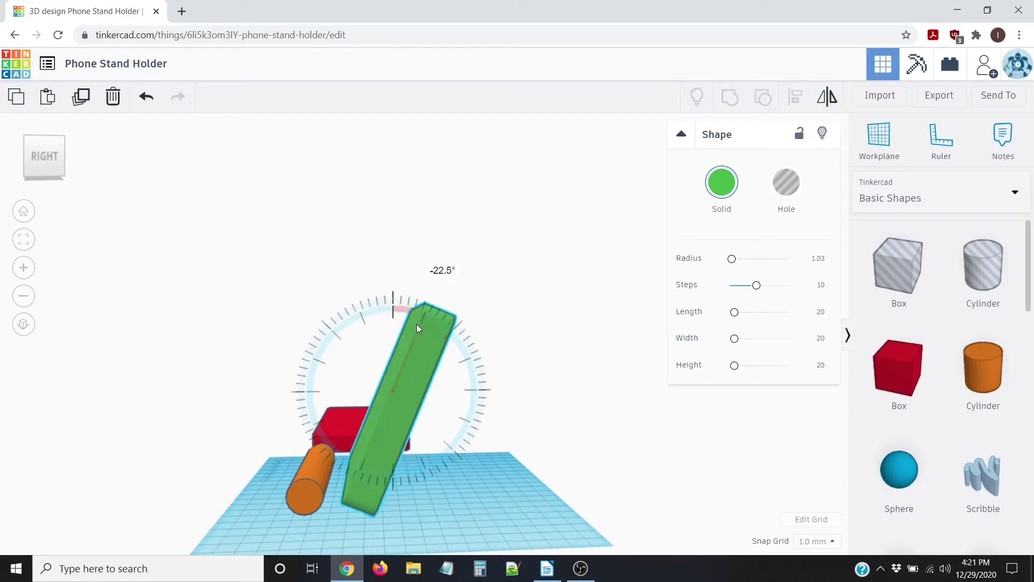
drag(417, 327, 436, 344)
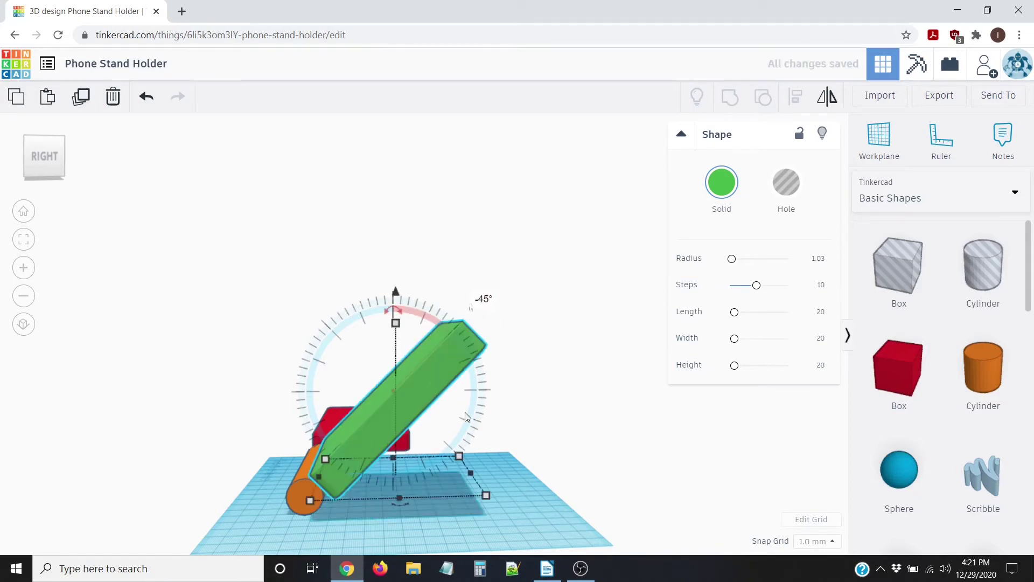
Step: Align the green panel and the orange cylinder on their left-to-right centers
right_drag(390, 423, 480, 399)
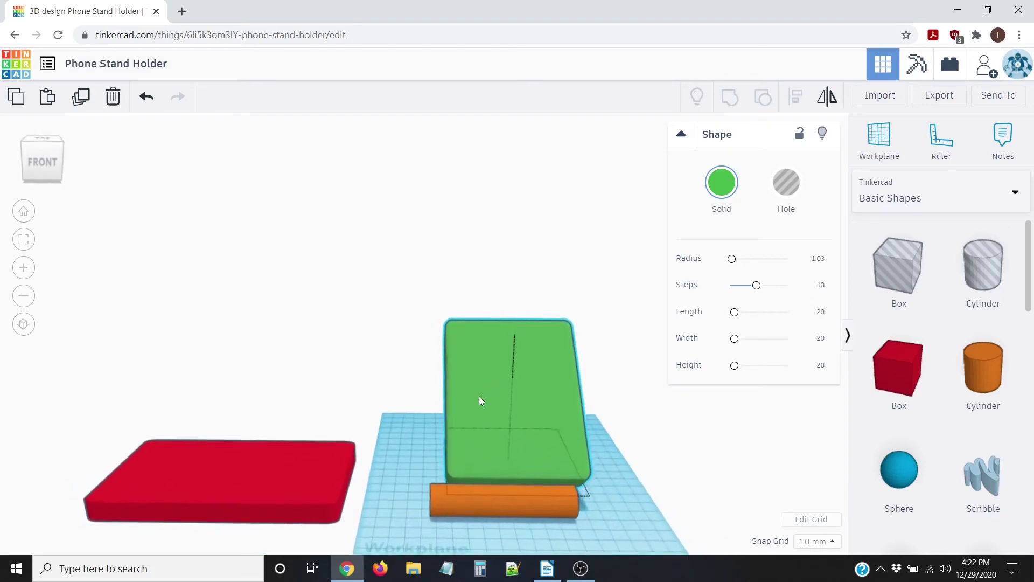
click(412, 269)
drag(412, 269, 622, 537)
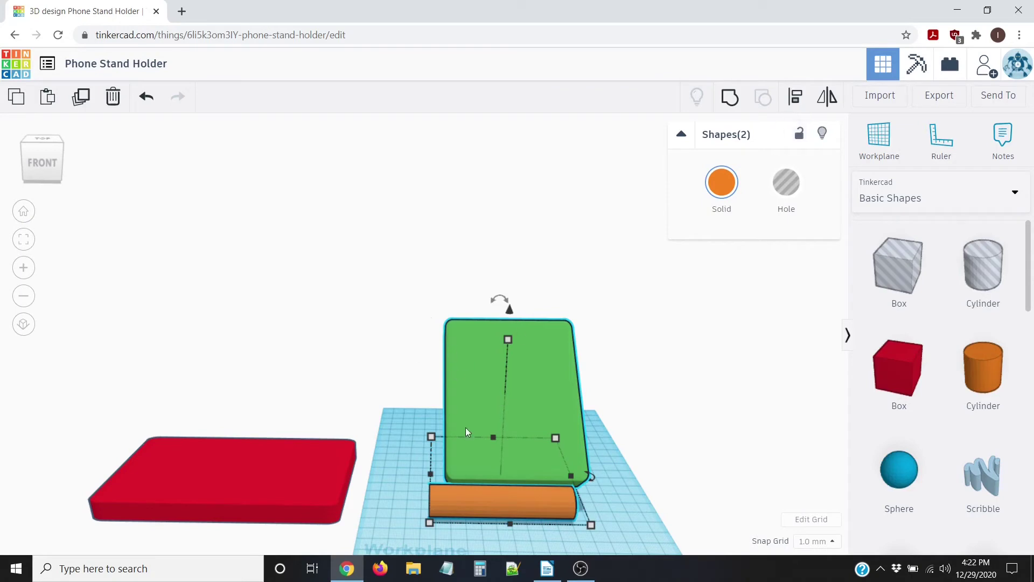
key(l)
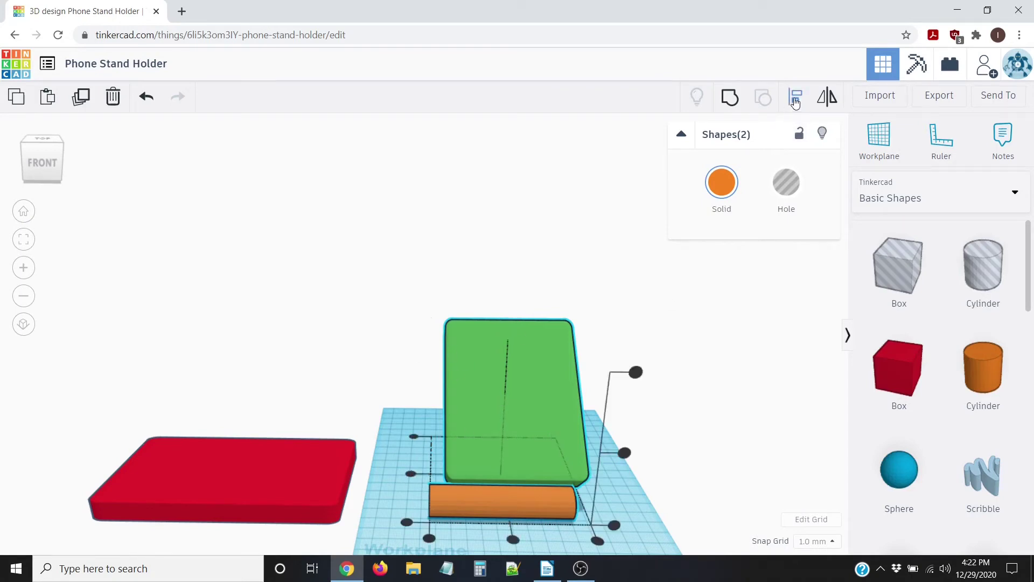
click(513, 538)
right_drag(541, 515, 722, 360)
click(709, 381)
Step: Lower the tilted green panel vertically until its bottom edge rests on the workplane
right_drag(669, 398, 363, 398)
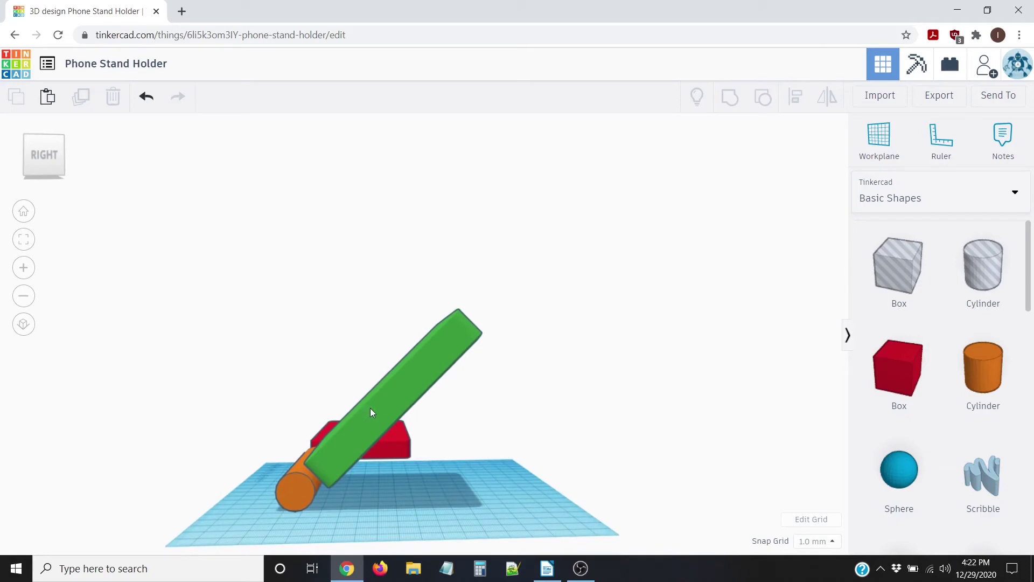
click(370, 408)
scroll(394, 403, up, 3)
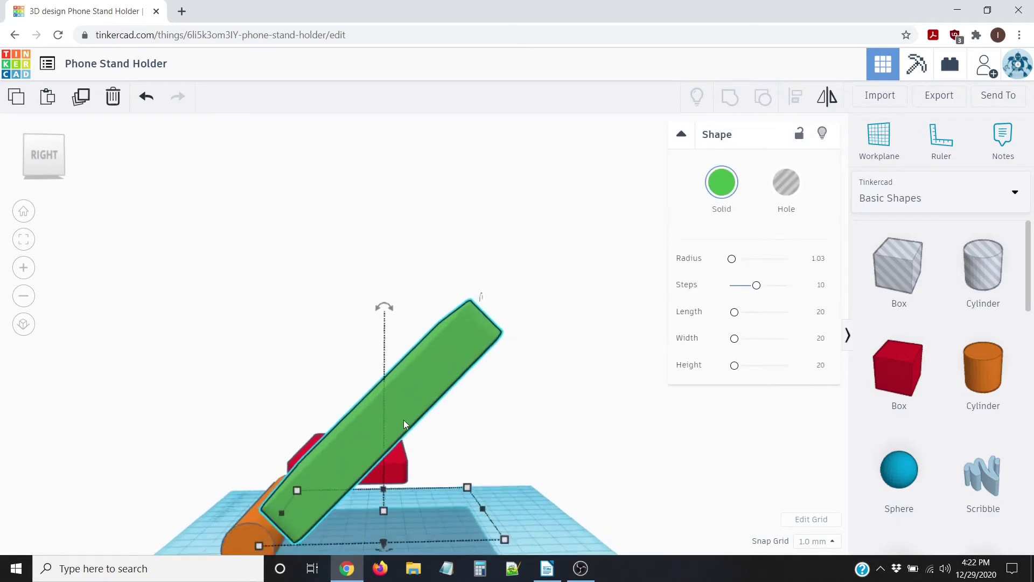
scroll(403, 401, down, 3)
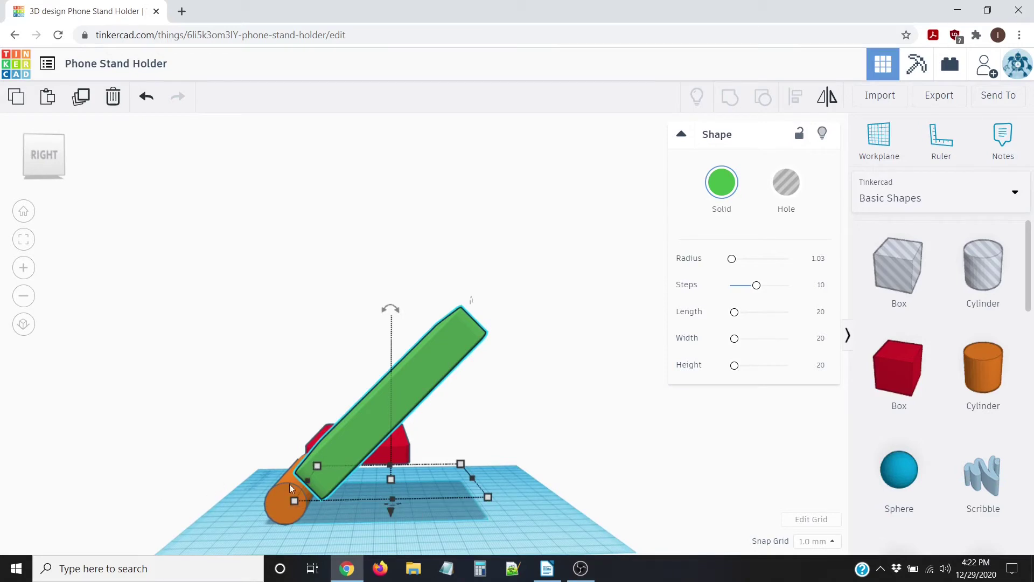
scroll(382, 521, down, 3)
scroll(399, 483, up, 4)
middle_drag(460, 444, 464, 398)
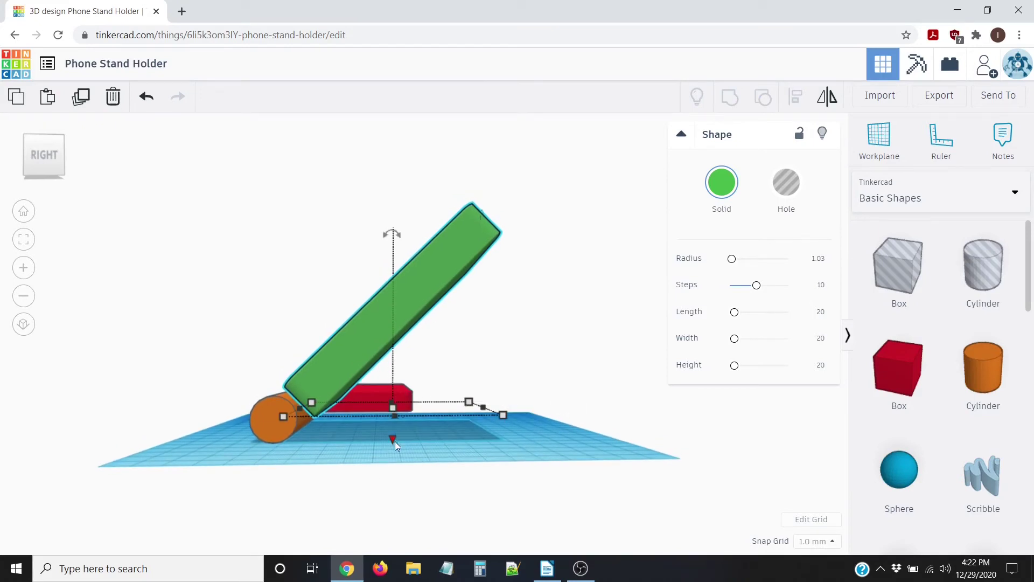
drag(392, 438, 383, 455)
right_drag(428, 299, 421, 333)
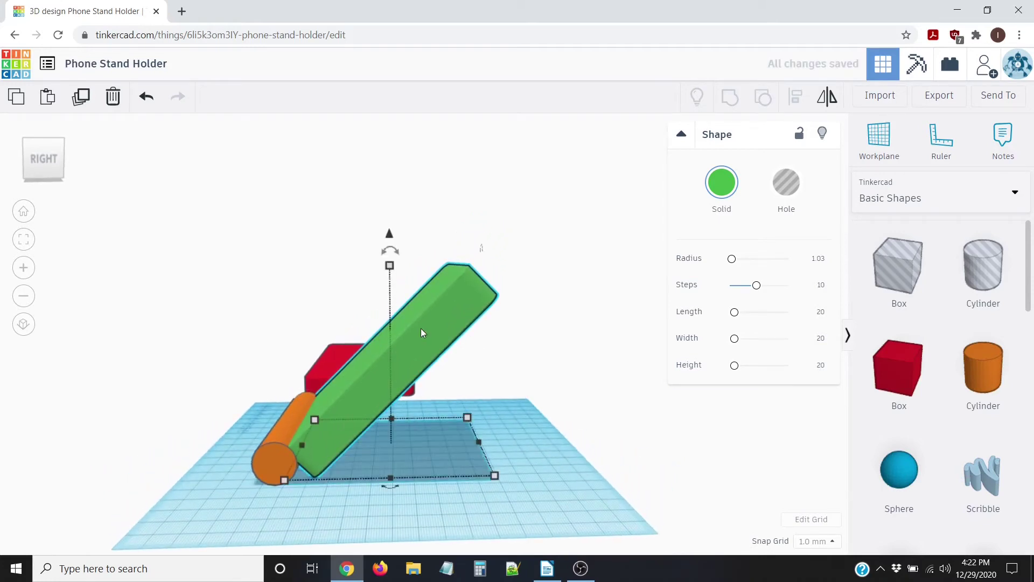
right_drag(292, 457, 283, 510)
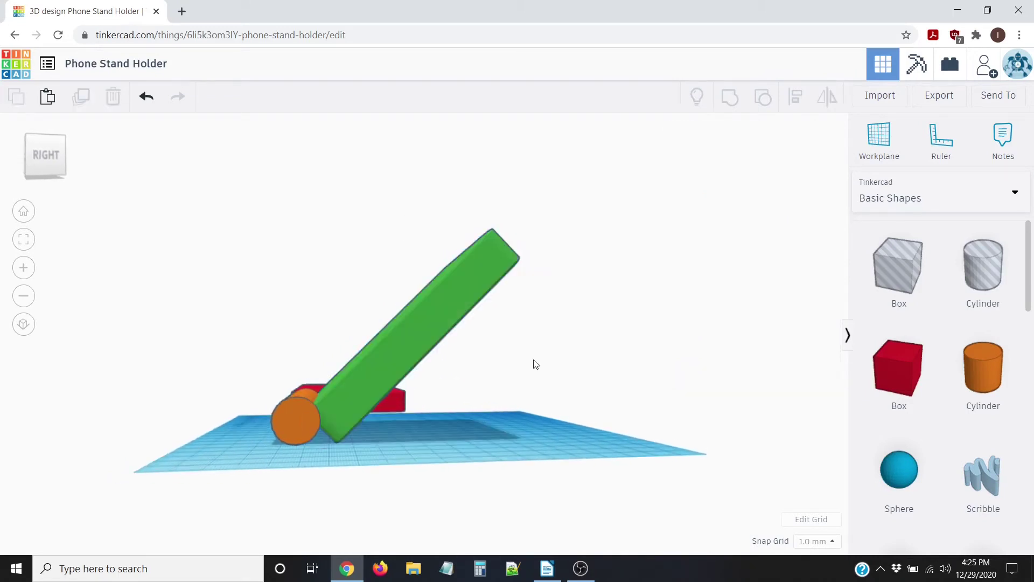
Step: Place a Round Roof shape on the workplane beneath the tilted green panel
right_drag(545, 372, 519, 377)
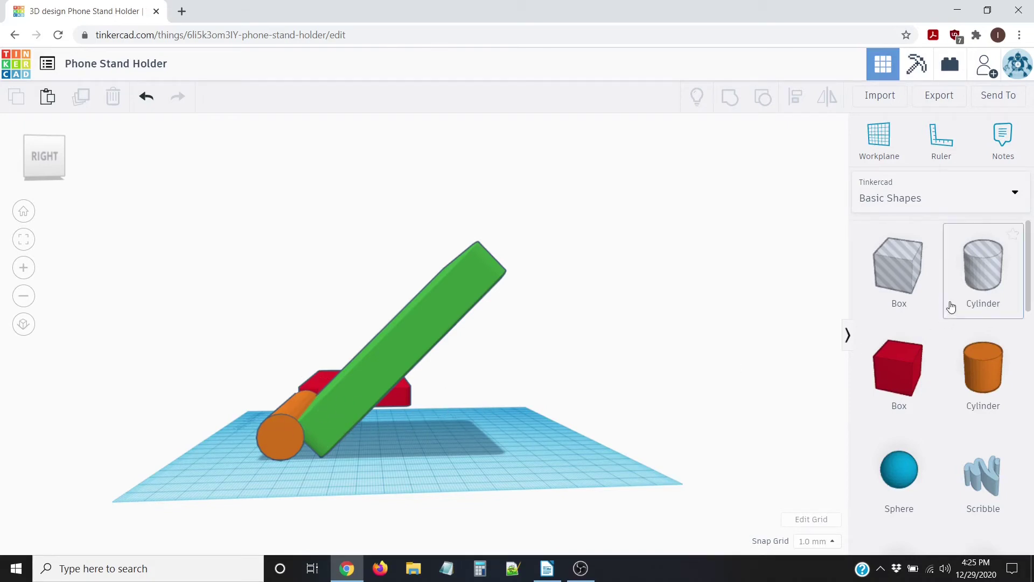
scroll(951, 307, down, 3)
scroll(951, 304, down, 4)
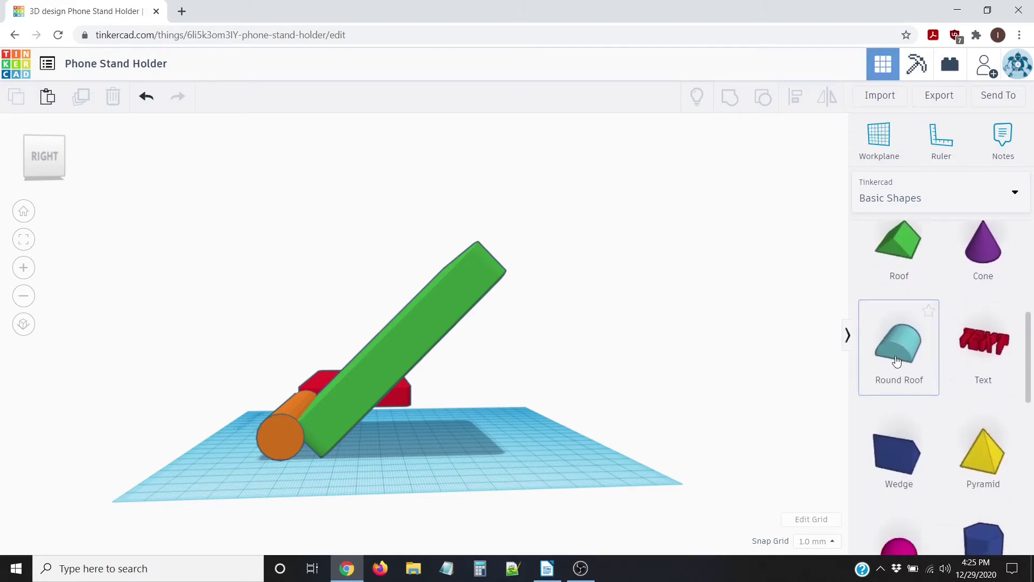
drag(899, 355, 524, 435)
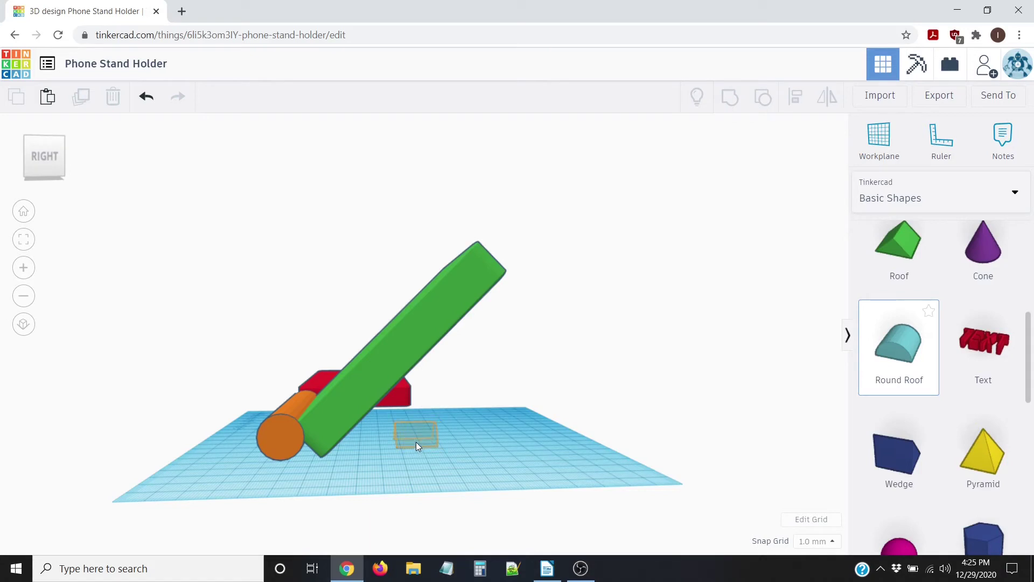
drag(429, 442, 429, 442)
scroll(448, 467, up, 5)
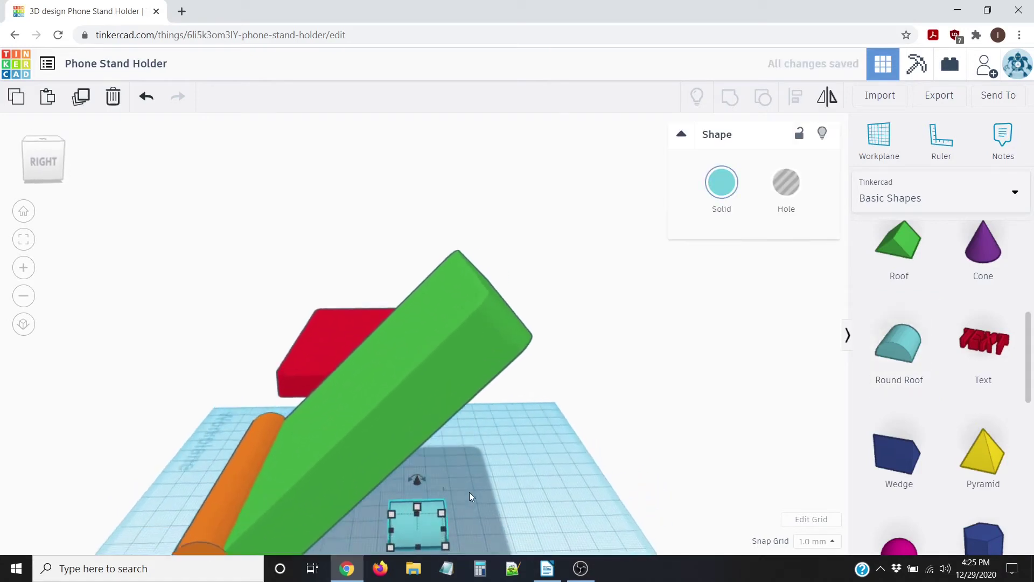
scroll(512, 480, down, 4)
Step: Turn the round roof a quarter turn on the workplane so its curved side faces the back
right_drag(543, 445, 301, 428)
scroll(340, 440, up, 4)
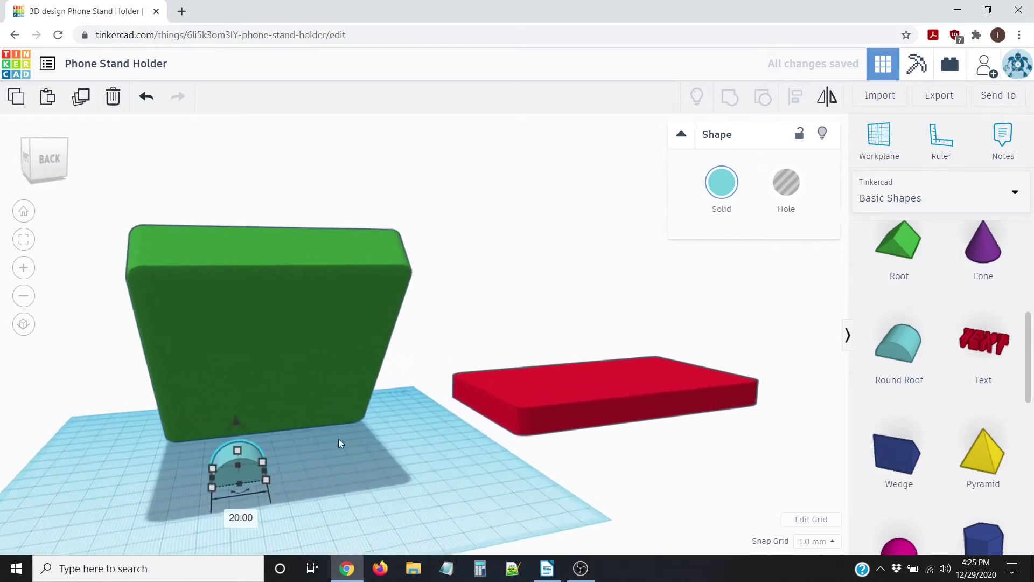
middle_drag(315, 444, 467, 437)
right_drag(325, 502, 372, 519)
mouse_move(328, 477)
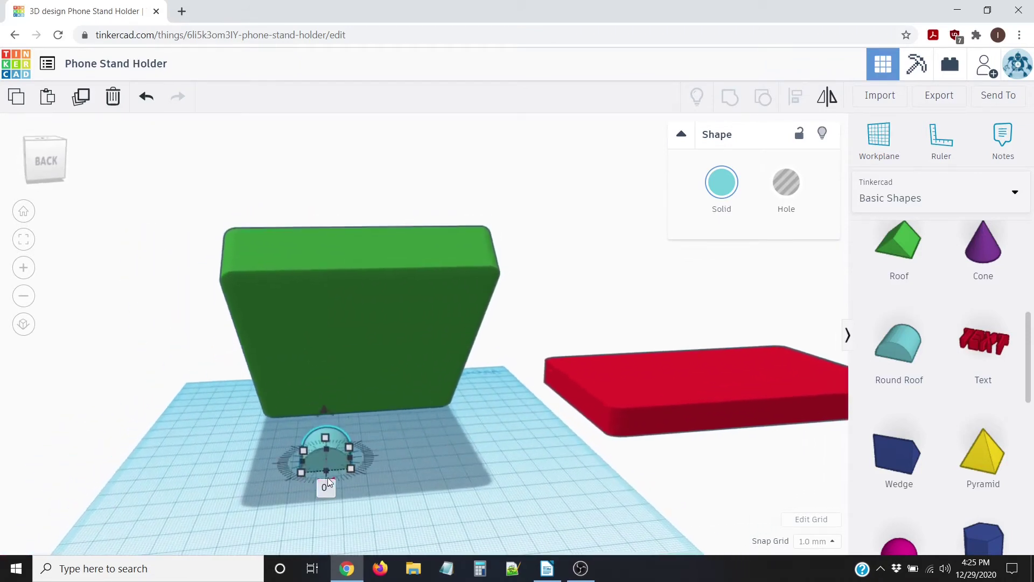
drag(334, 477, 297, 461)
right_drag(228, 477, 296, 445)
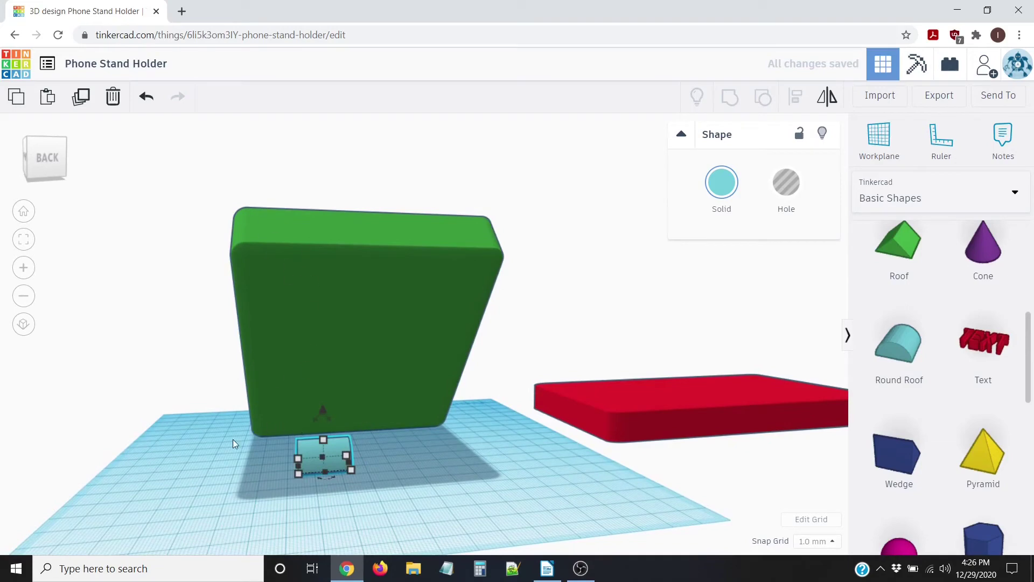
Step: Move the round roof closer to the middle beneath the tilted green panel
click(183, 476)
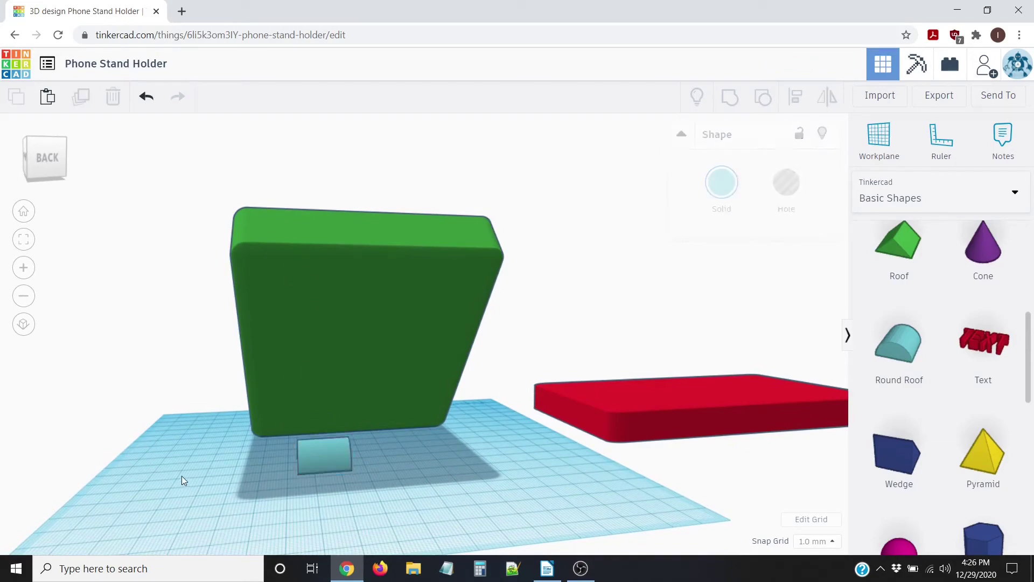
click(317, 457)
right_drag(299, 501, 467, 487)
click(467, 487)
scroll(651, 533, down, 2)
mouse_move(574, 469)
right_drag(561, 476, 376, 452)
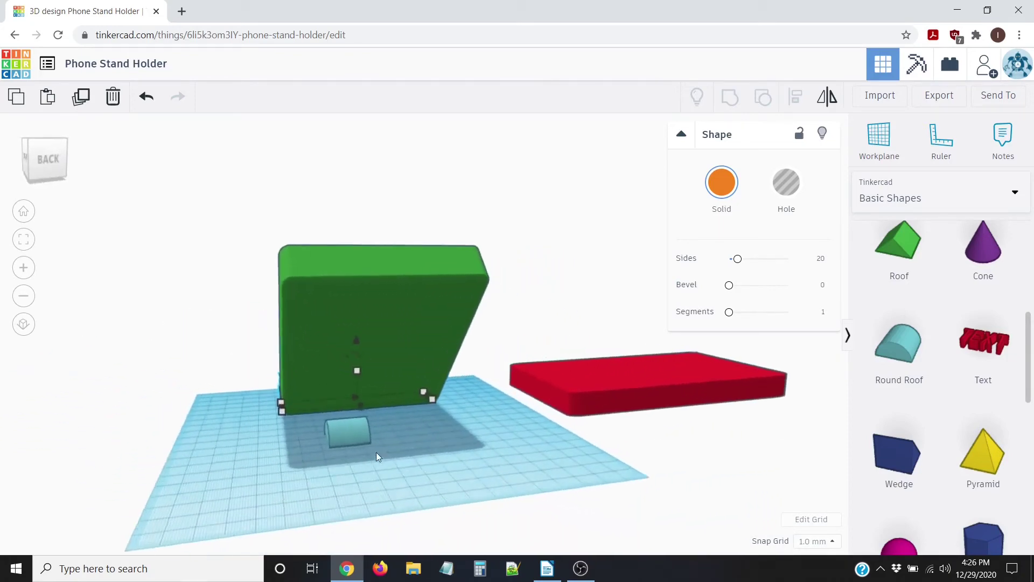
scroll(376, 451, up, 5)
click(298, 500)
drag(302, 492, 334, 475)
scroll(400, 505, down, 3)
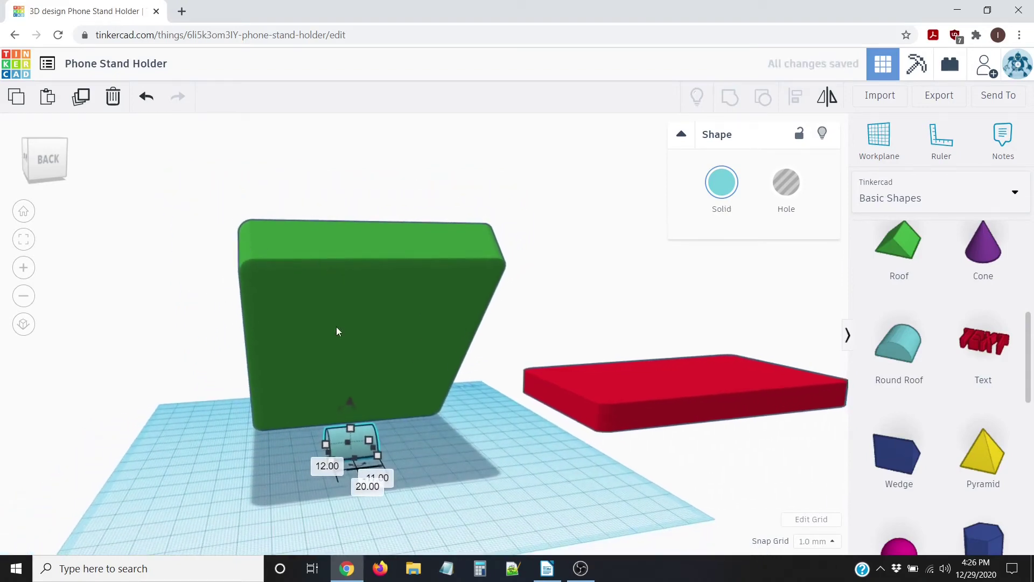
Step: Align the green panel, orange cylinder and round roof on their left-to-right centers, leaving out the red slab
click(170, 423)
drag(170, 185, 527, 513)
right_drag(662, 515, 628, 521)
click(146, 184)
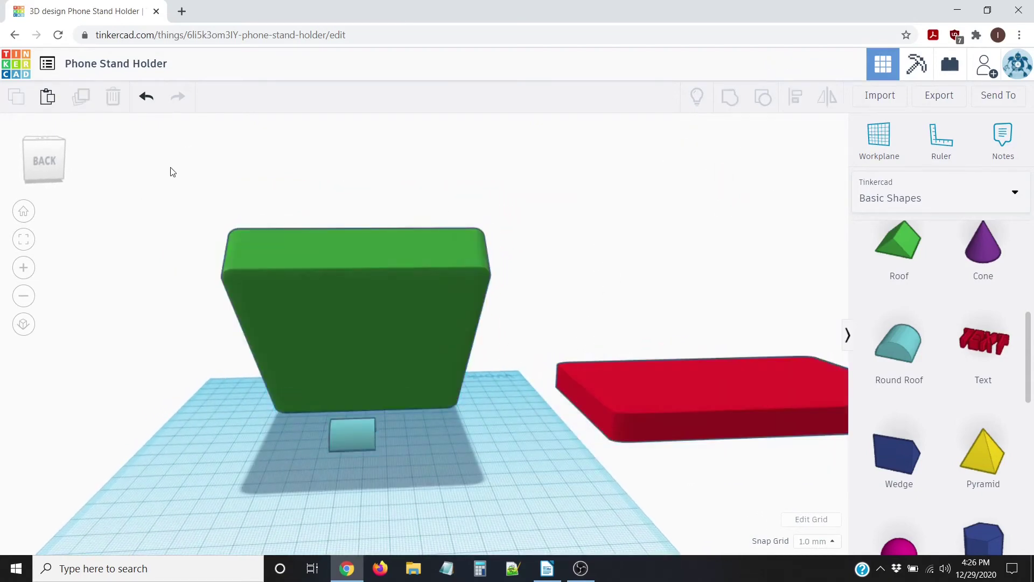
drag(172, 167, 509, 535)
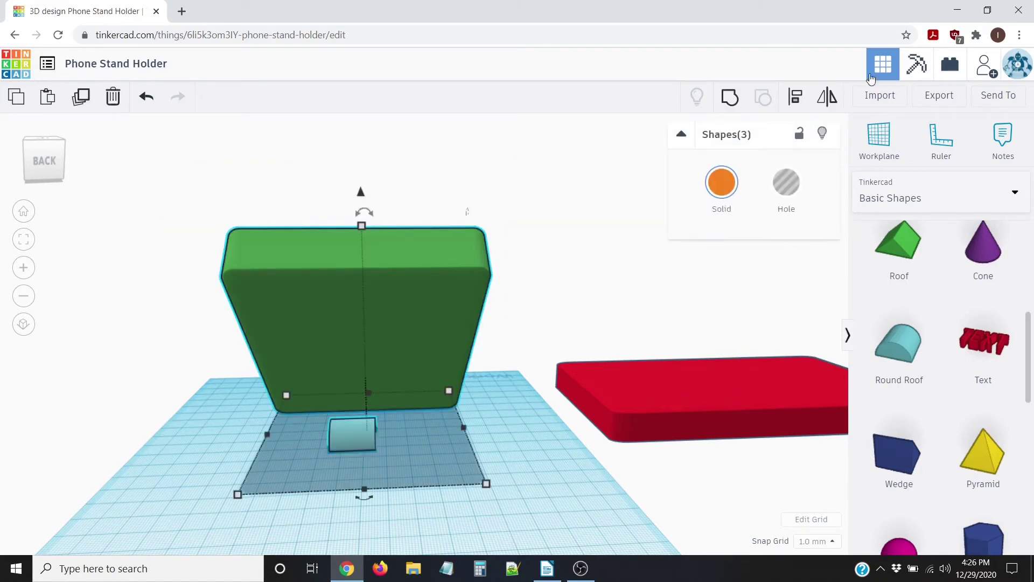
click(798, 98)
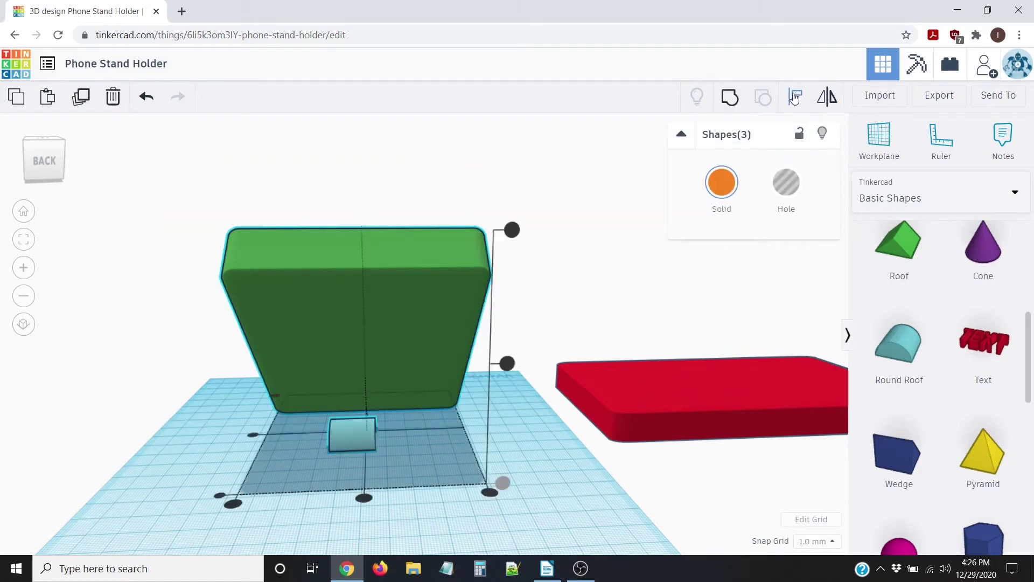
click(365, 499)
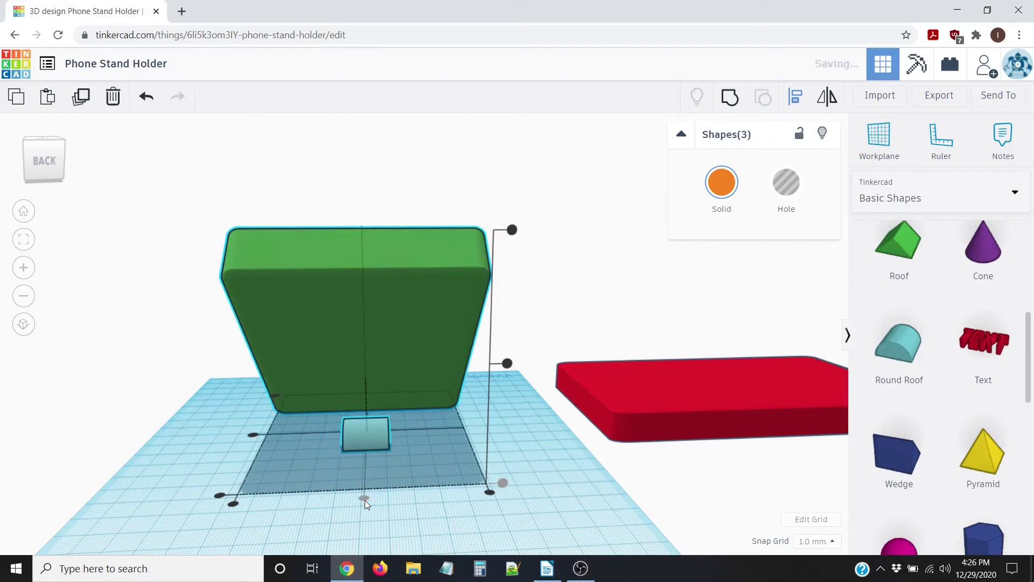
Step: Try centering the panel, cylinder and round roof front to back, and undo that alignment
click(253, 437)
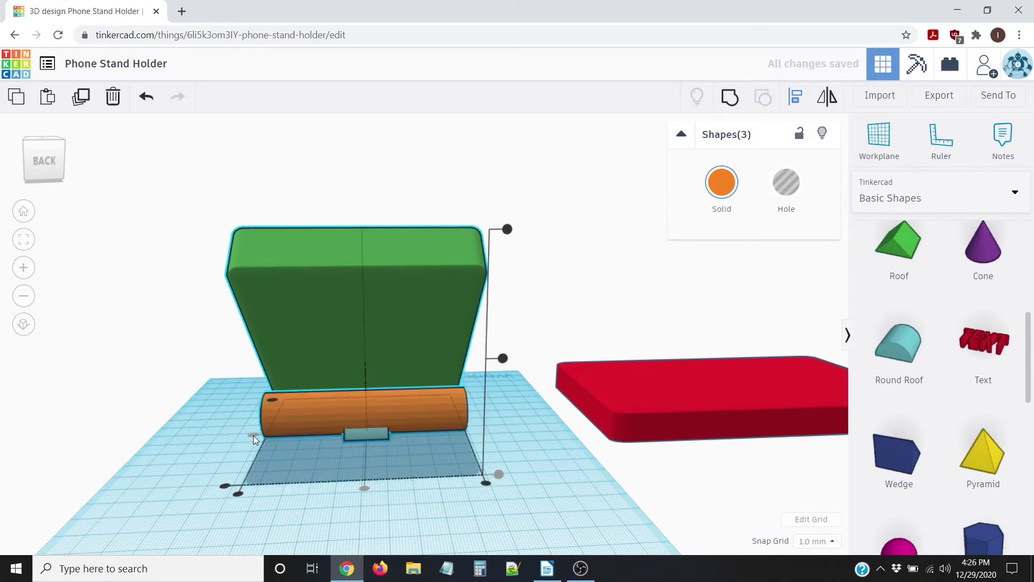
right_drag(212, 444, 220, 434)
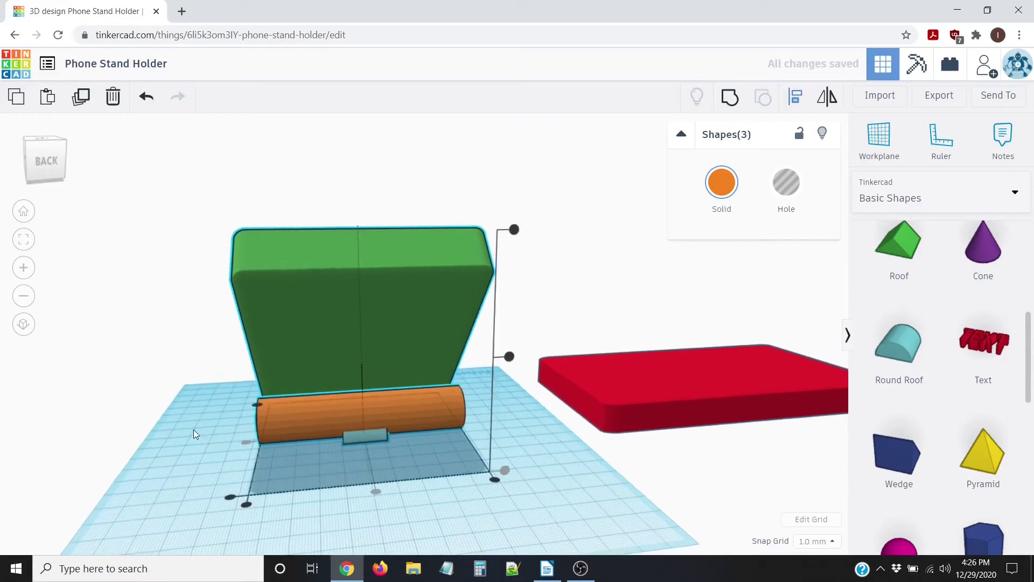
click(146, 99)
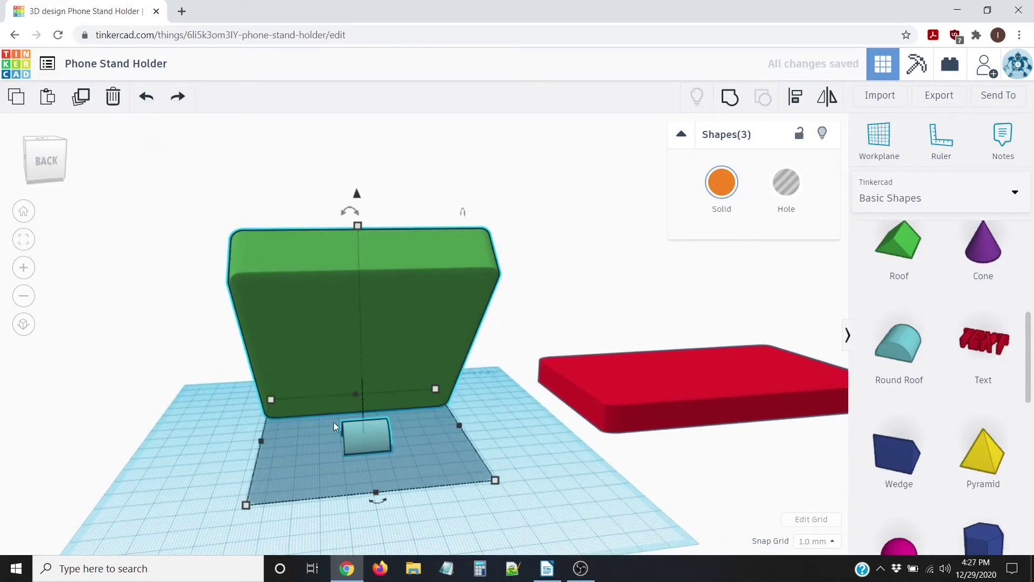
Step: Set the round roof's left-to-right length to 95 mm
click(508, 422)
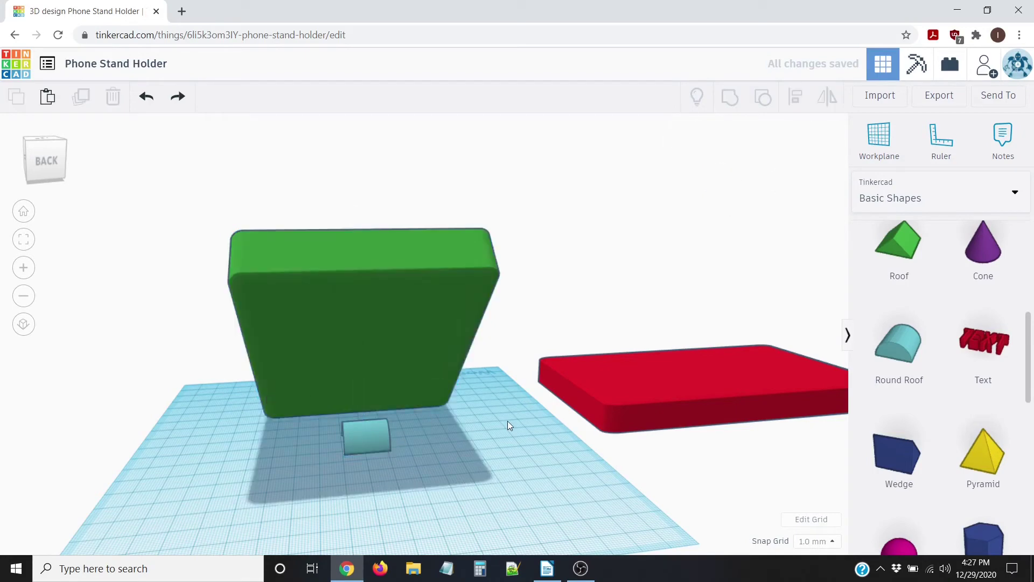
right_drag(508, 421, 356, 440)
click(366, 444)
mouse_move(395, 454)
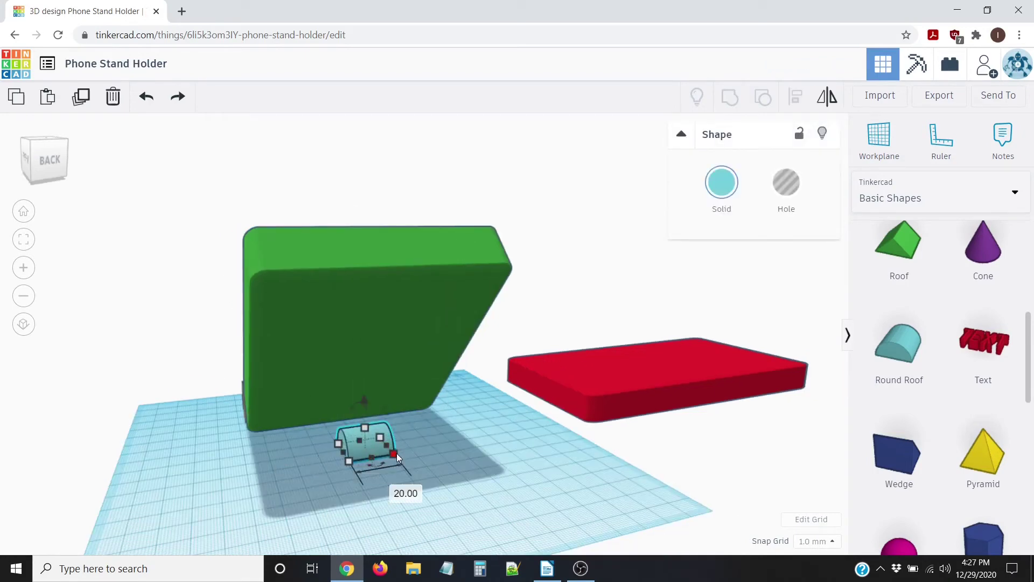
right_drag(418, 481, 435, 445)
mouse_move(393, 453)
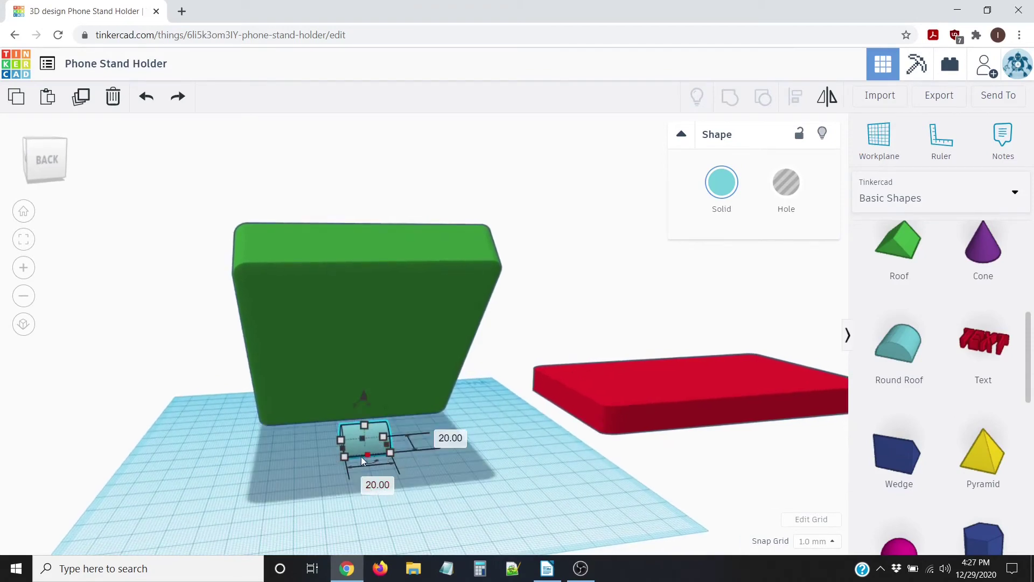
click(378, 484)
text(95)
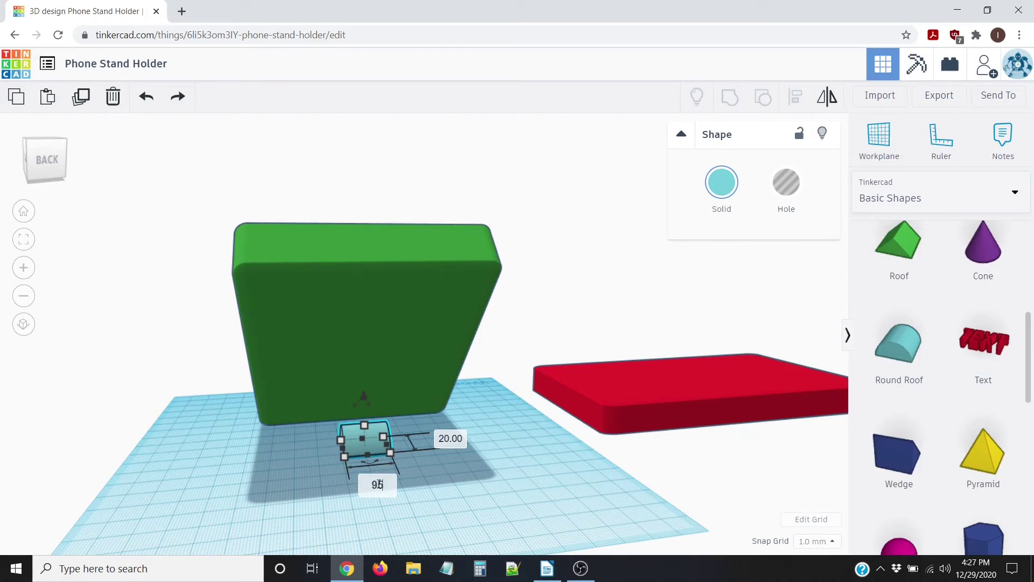
key(Return)
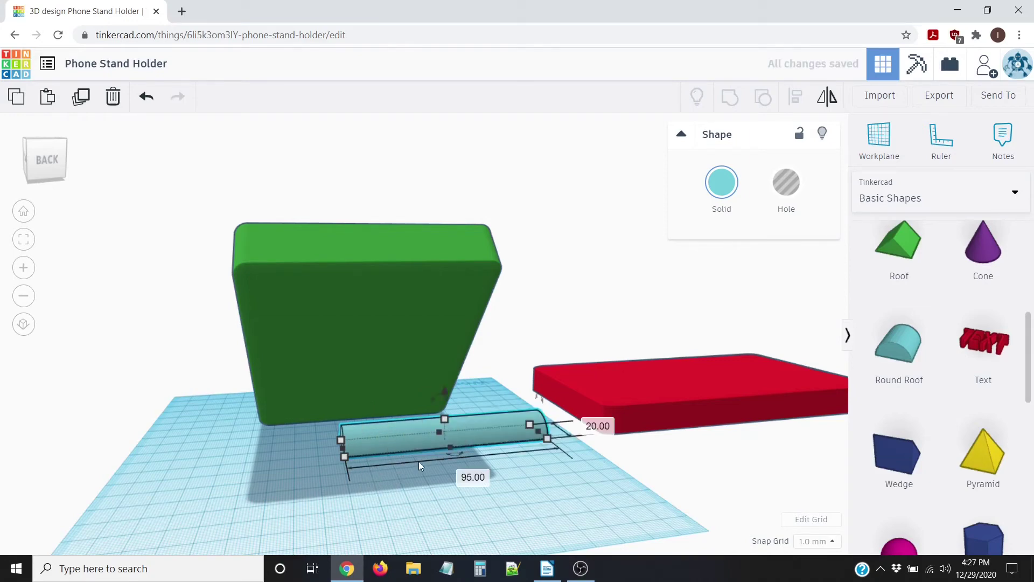
Step: Shift the lengthened round roof sideways beneath the panel and align it with the panel and cylinder on their left-to-right centers
right_drag(364, 460, 359, 373)
drag(404, 439, 326, 437)
drag(154, 177, 520, 507)
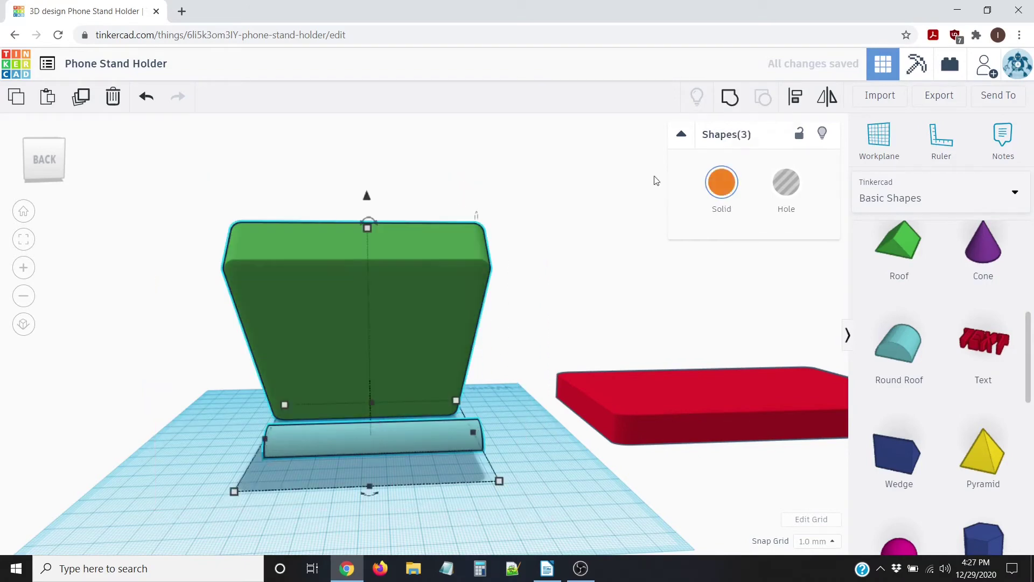
click(796, 97)
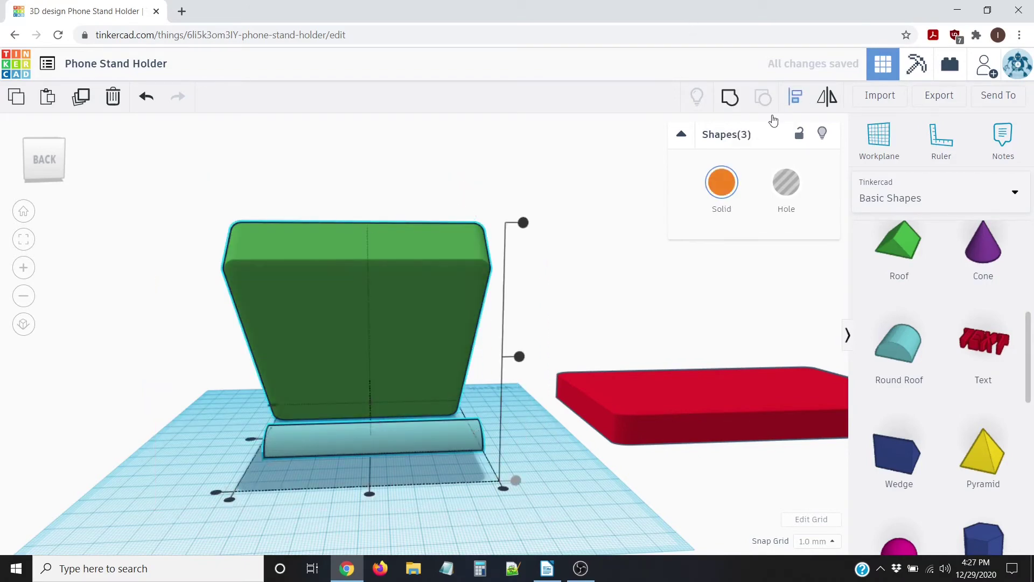
click(371, 493)
Step: Try aligning the panel, cylinder and round roof along their front edges, and undo that alignment
right_drag(115, 428, 283, 398)
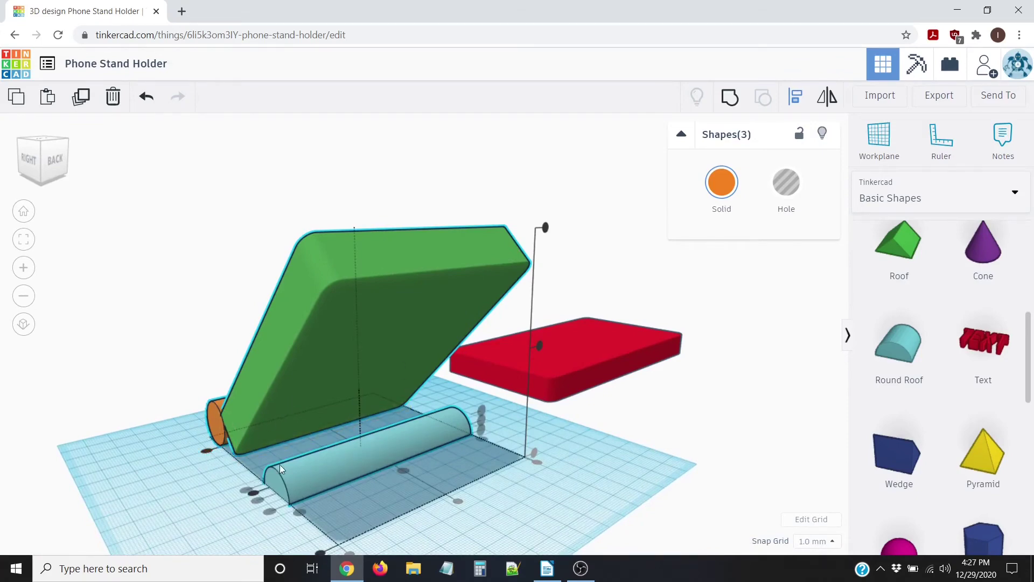
click(204, 451)
right_drag(205, 452, 237, 438)
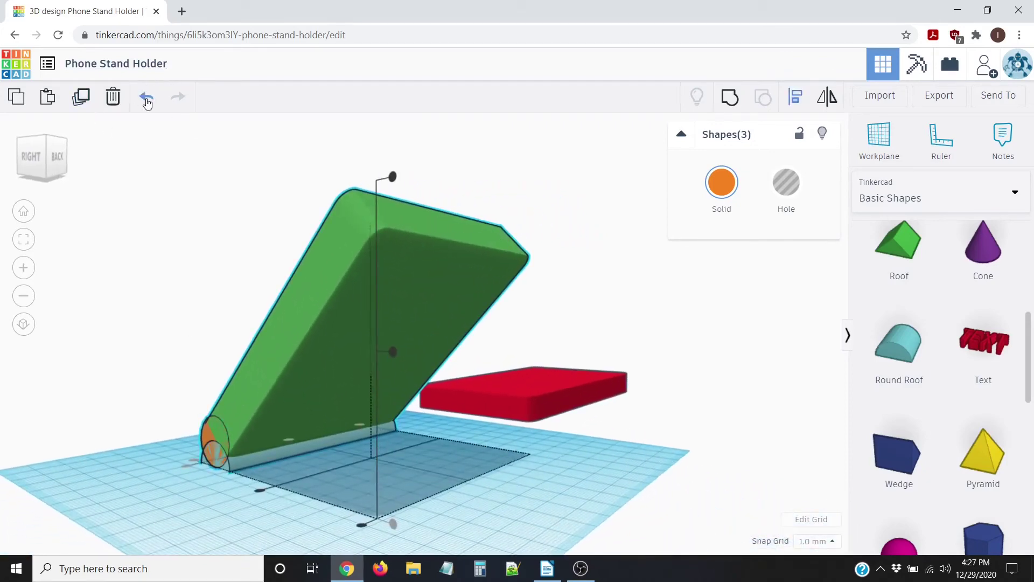
click(147, 96)
right_drag(155, 299, 111, 307)
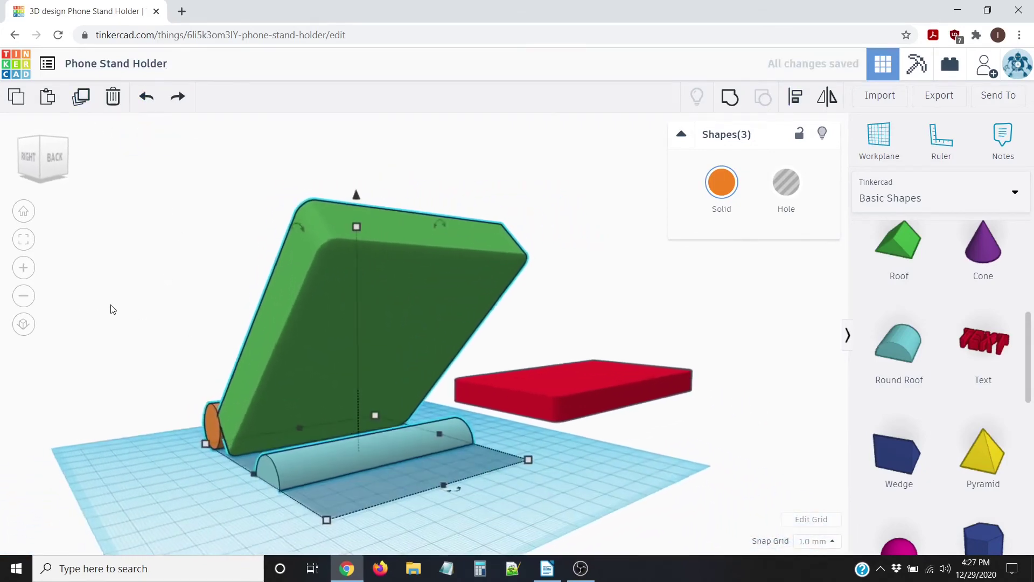
click(115, 306)
Step: Nudge the round roof forward beneath the green panel until its front edge slightly overlaps the orange cylinder
right_drag(89, 367, 547, 513)
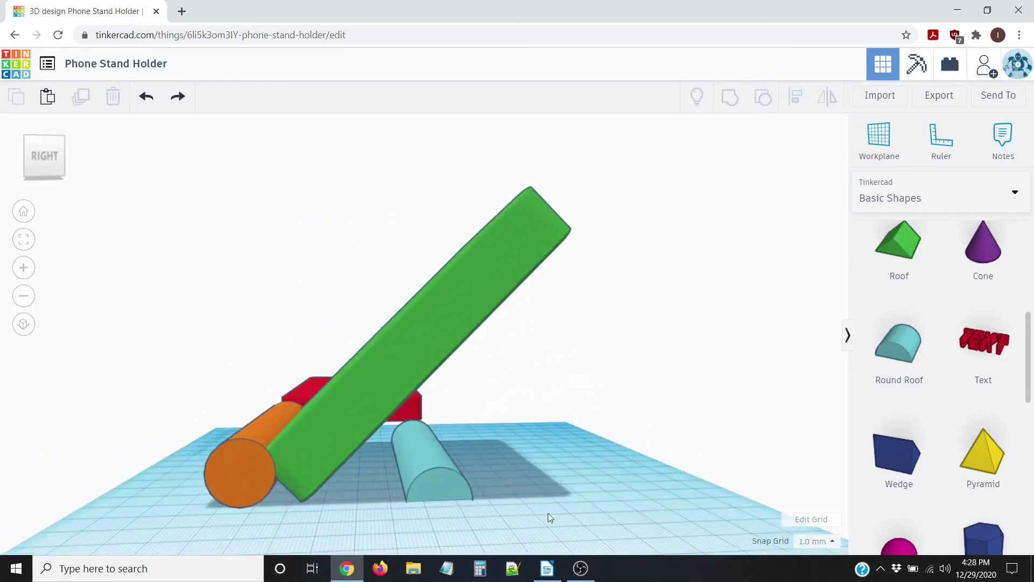
click(437, 463)
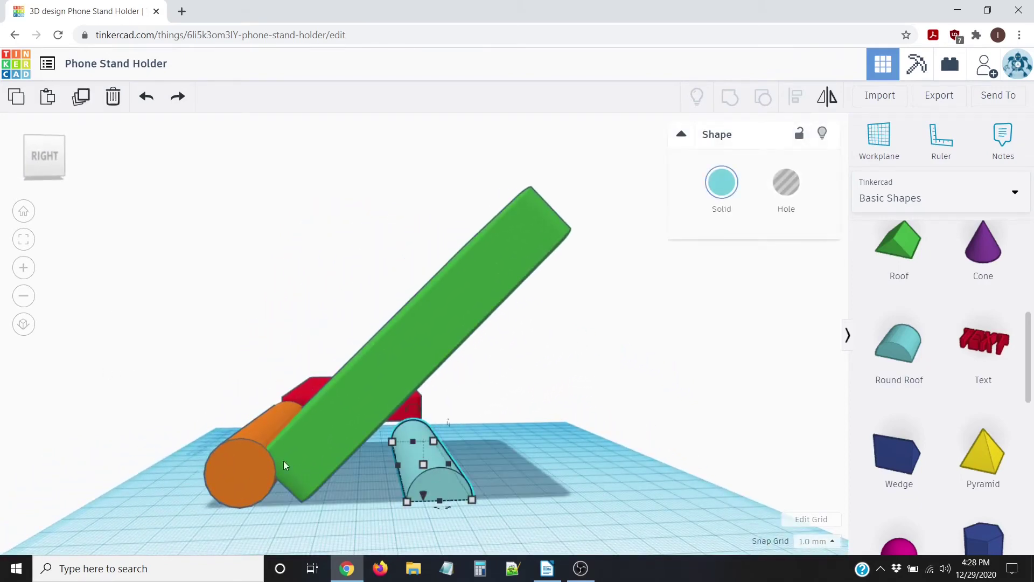
right_drag(508, 467, 516, 452)
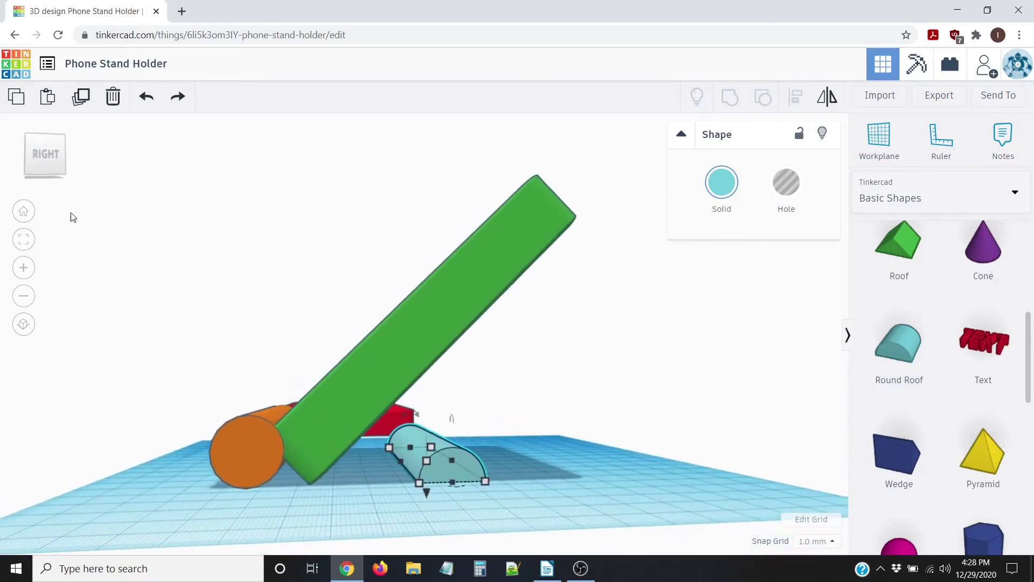
click(40, 158)
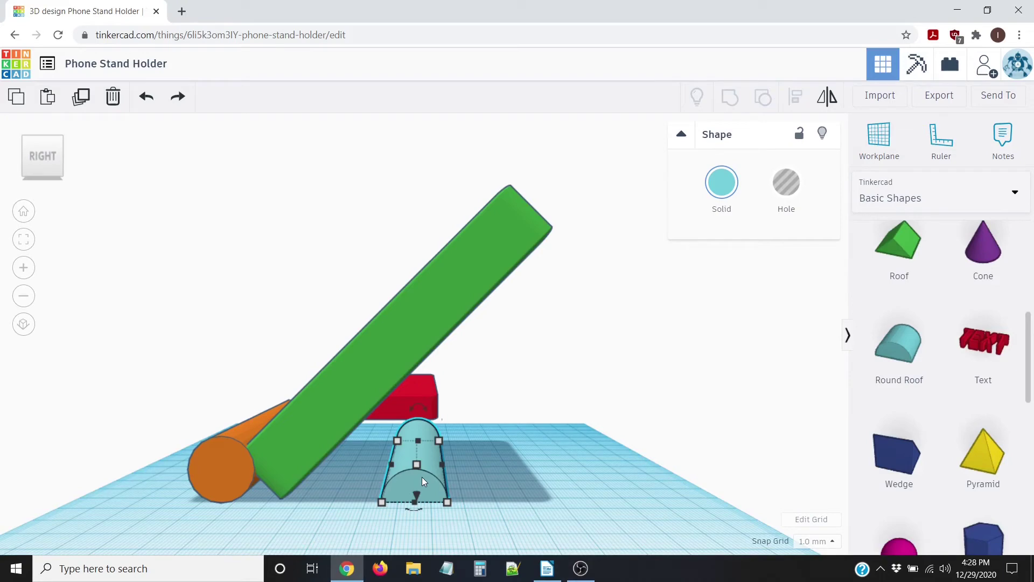
key(Left)
key(Left)
key(Left)
key(Left)
key(Left)
key(Left)
key(Left)
key(Left)
key(Left)
key(Left)
key(Left)
key(Left)
key(Left)
key(Left)
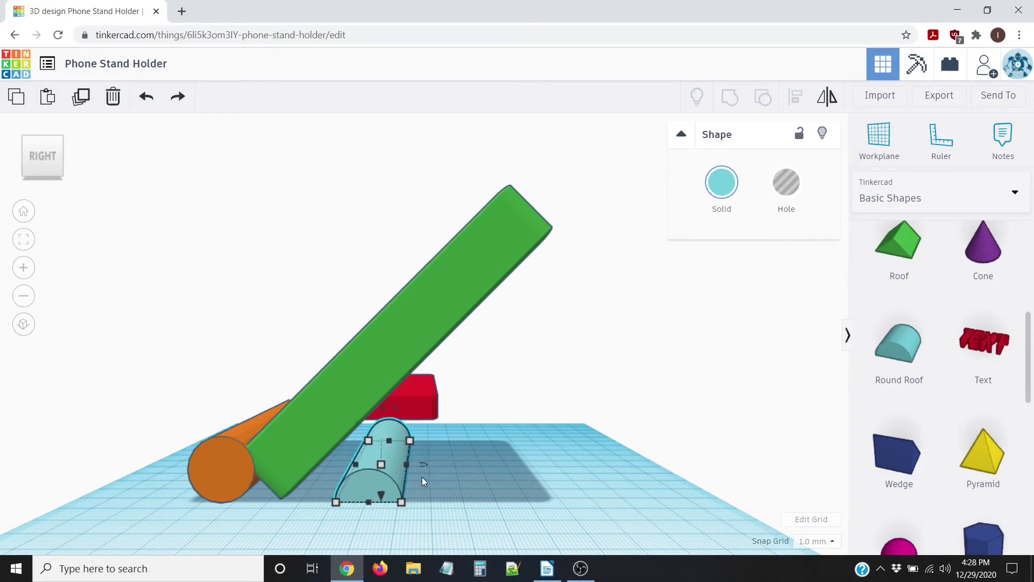
key(Left)
key(Left)
key(Left)
key(Left)
key(Left)
key(Left)
key(Left)
key(Left)
key(Left)
key(Left)
key(Left)
key(Left)
key(Left)
key(Left)
key(Left)
key(Left)
key(Left)
key(Left)
key(Left)
key(Left)
key(Left)
key(Left)
key(Left)
key(Left)
key(Left)
key(Left)
key(Left)
key(Left)
key(Left)
key(Left)
key(Left)
key(Left)
right_drag(132, 474, 91, 482)
Step: Set the round roof's front-to-back depth to 85 mm
right_drag(461, 493, 380, 493)
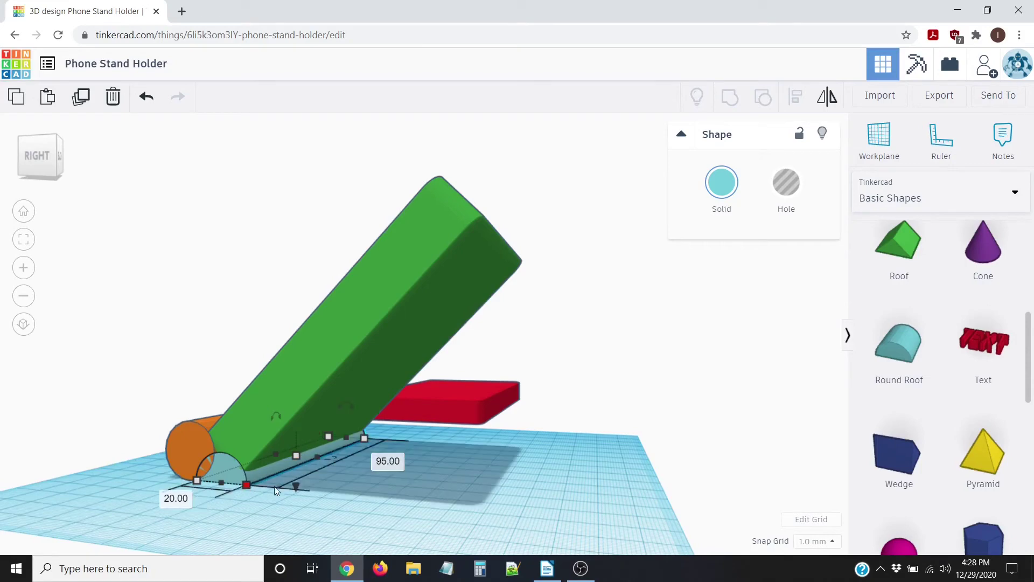
right_drag(326, 462, 406, 500)
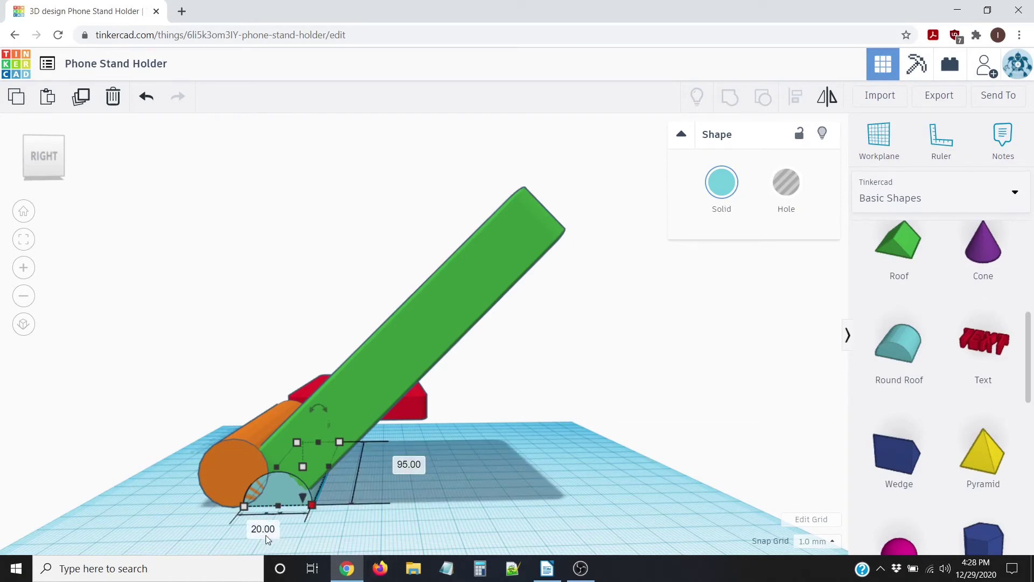
click(263, 531)
text(85)
key(Return)
right_drag(435, 511, 327, 480)
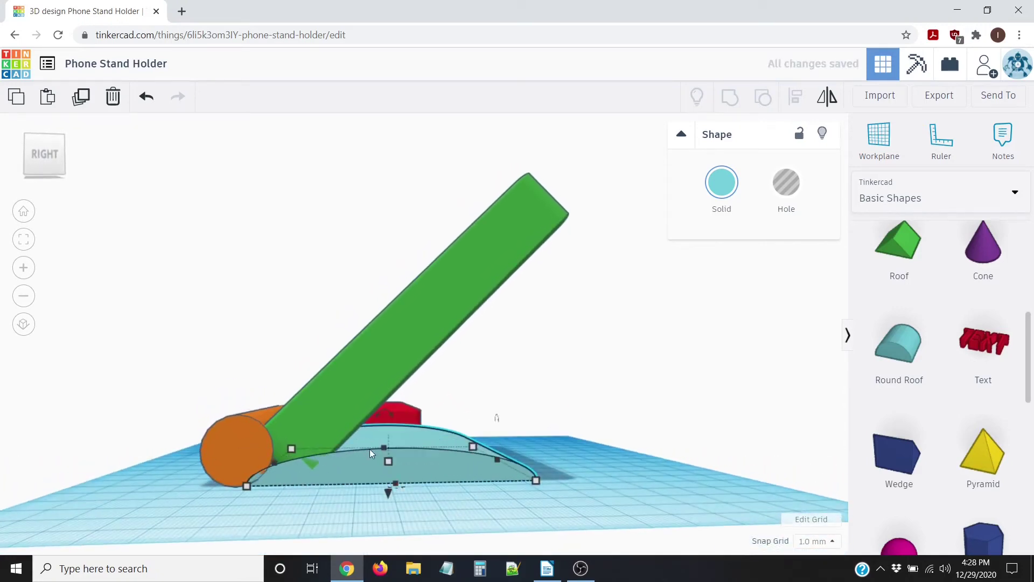
Step: Set the round roof's height to 35 mm and drop it onto the workplane
right_drag(429, 508, 367, 433)
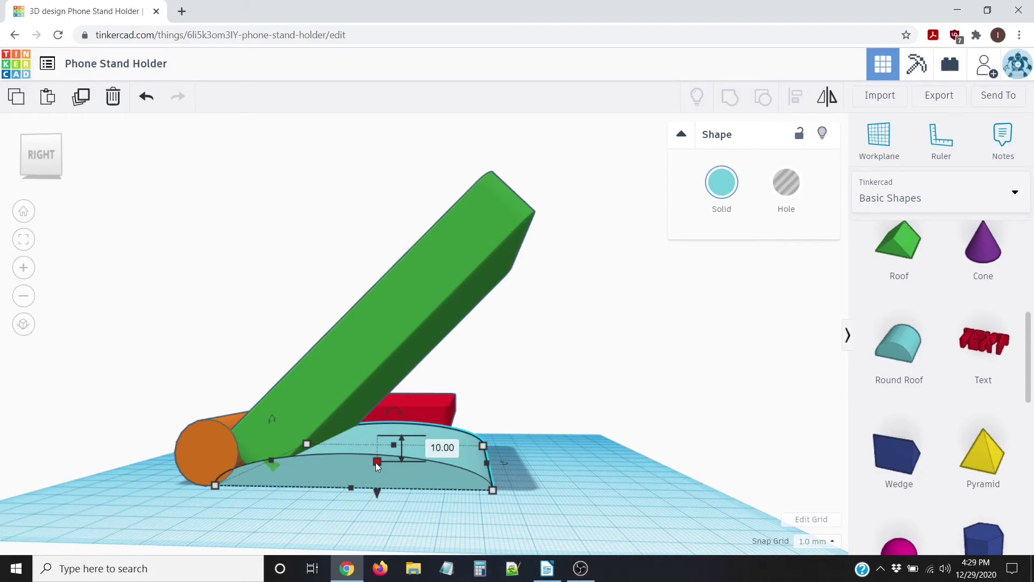
click(442, 449)
key(Return)
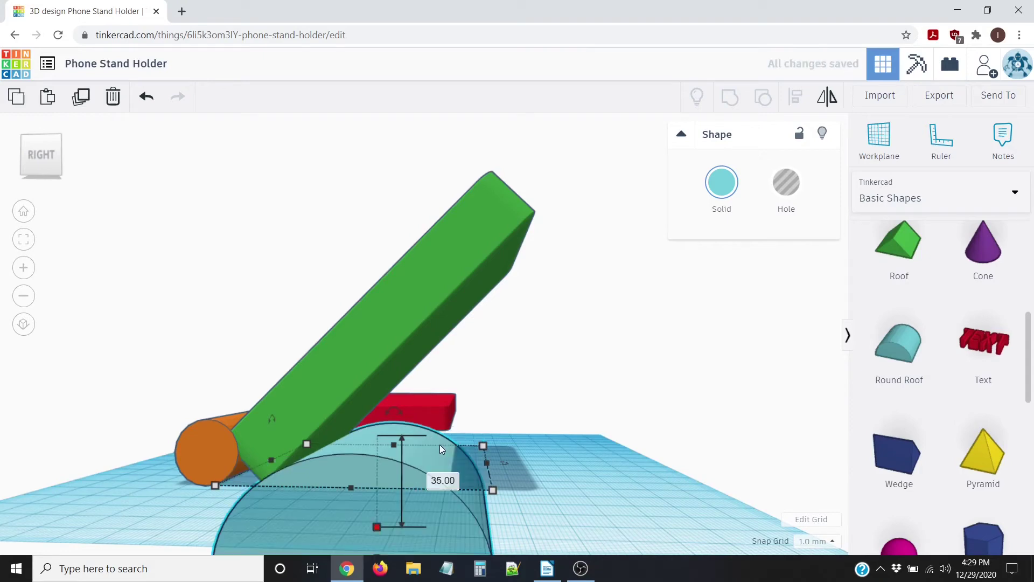
right_drag(636, 462, 598, 457)
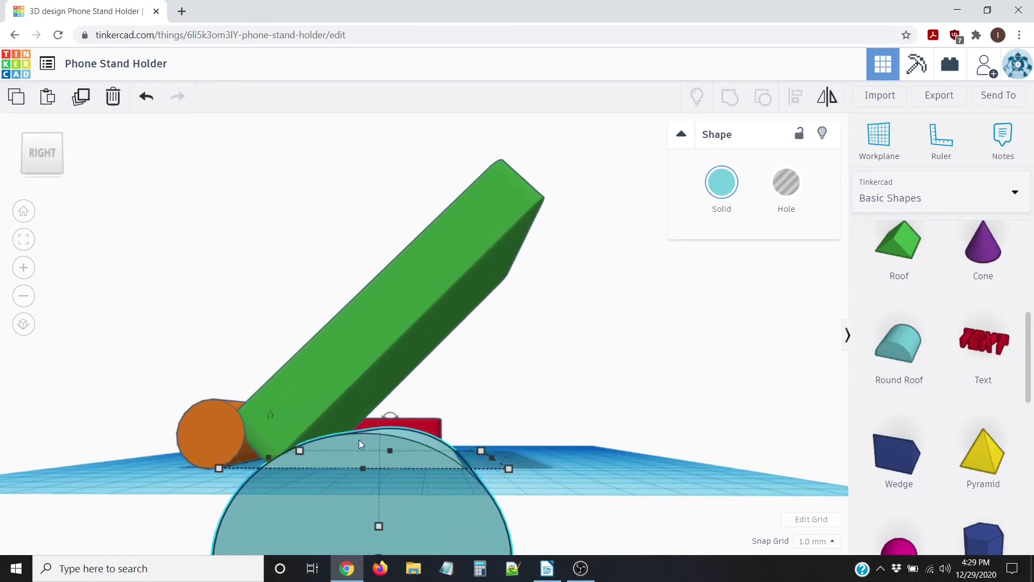
key(d)
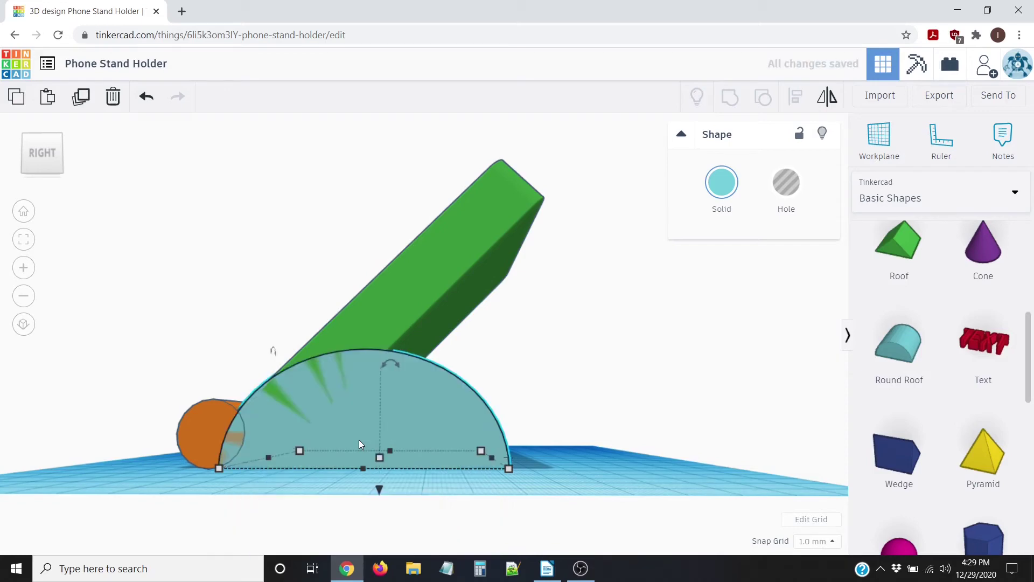
Step: Select the green panel, orange cylinder and round roof without the red slab, and align them on their left-to-right centers
right_drag(303, 472, 315, 493)
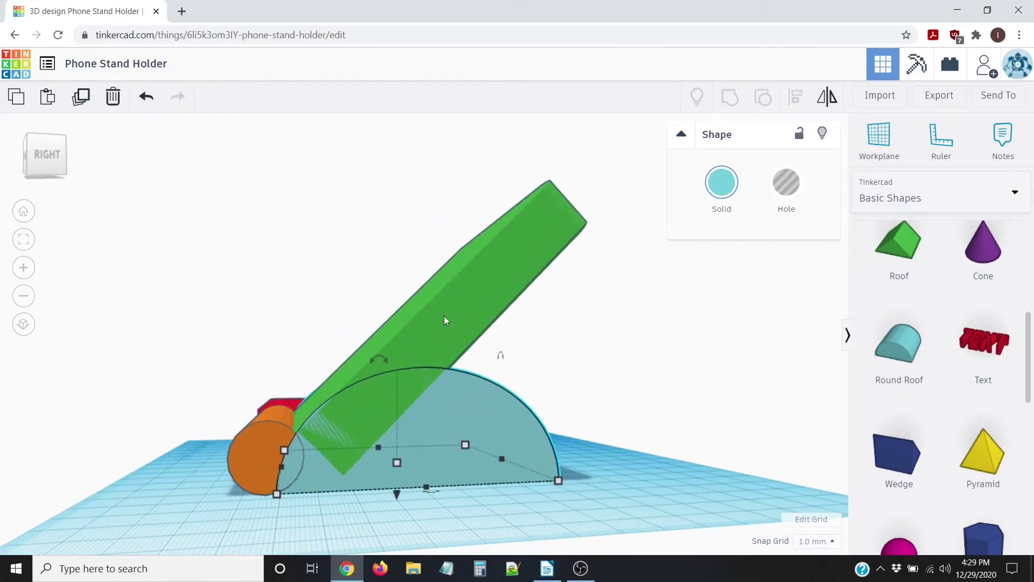
click(455, 297)
click(255, 439)
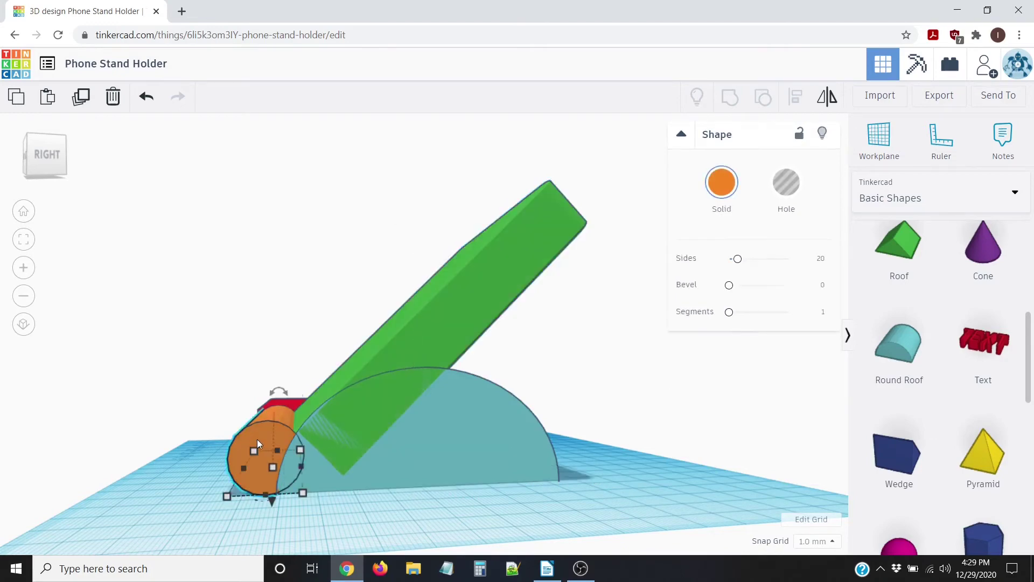
scroll(187, 513, down, 3)
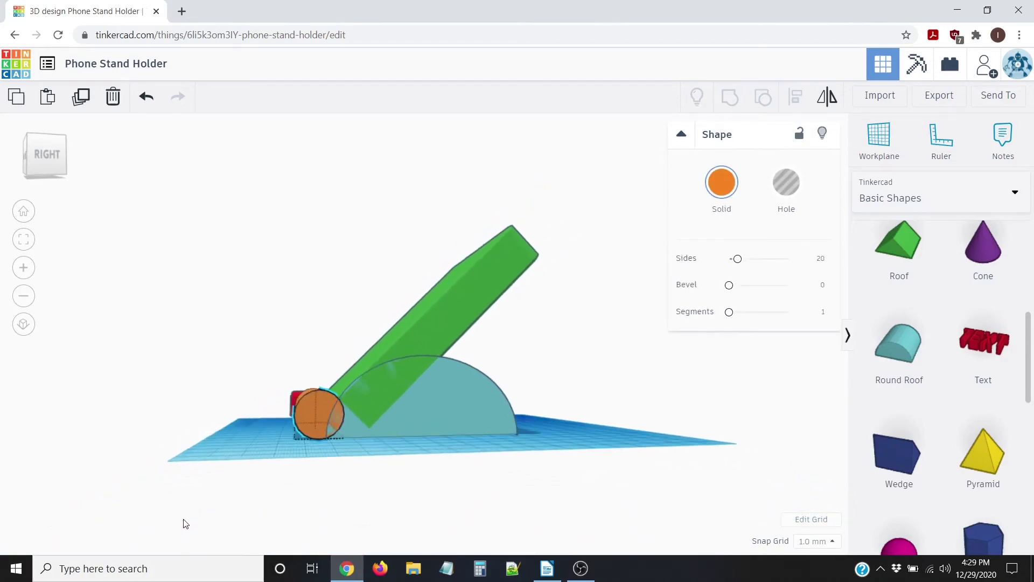
right_drag(205, 422, 470, 429)
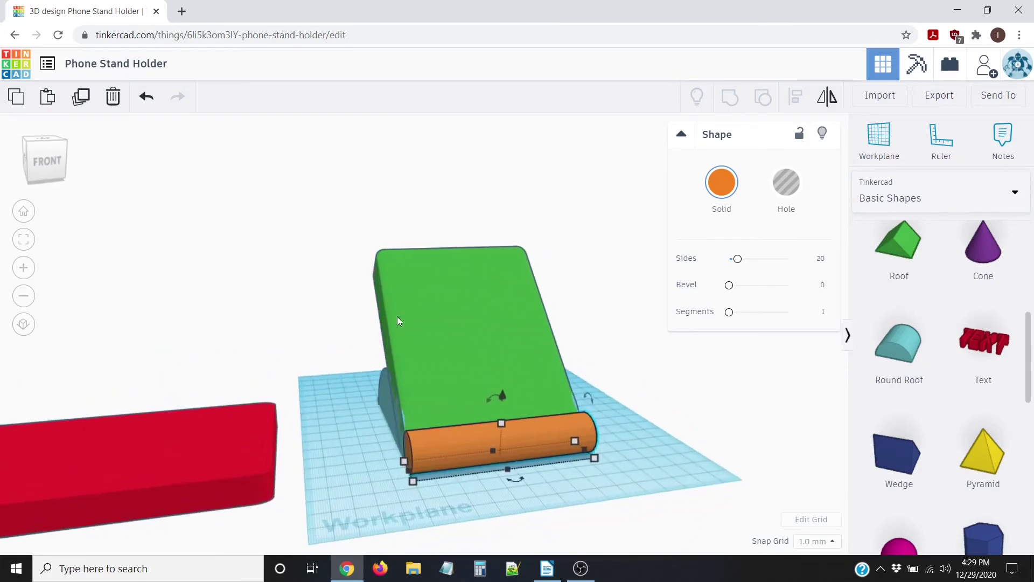
right_drag(484, 489, 450, 492)
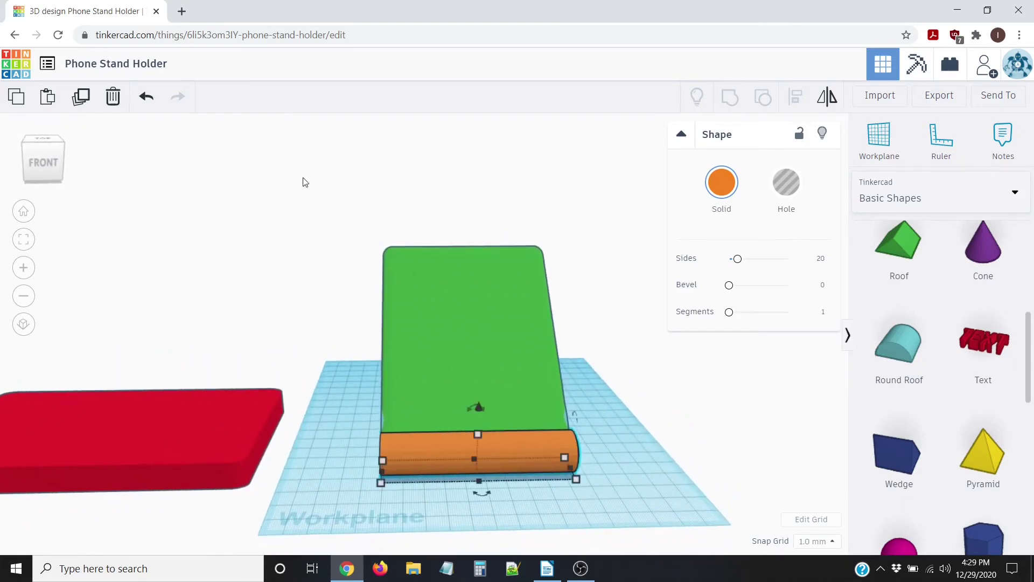
drag(314, 191, 625, 520)
right_drag(625, 519, 706, 458)
click(798, 97)
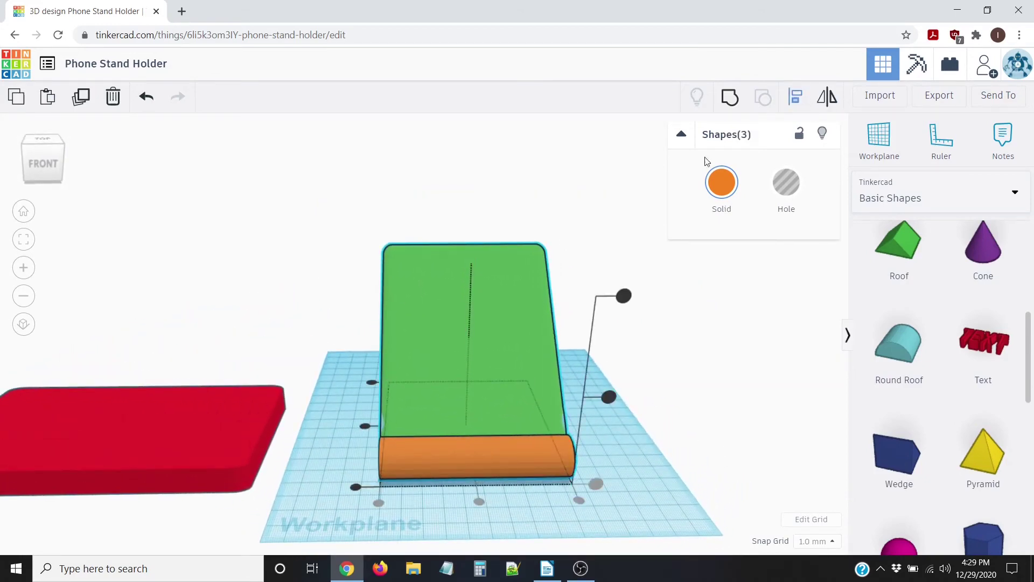
click(481, 501)
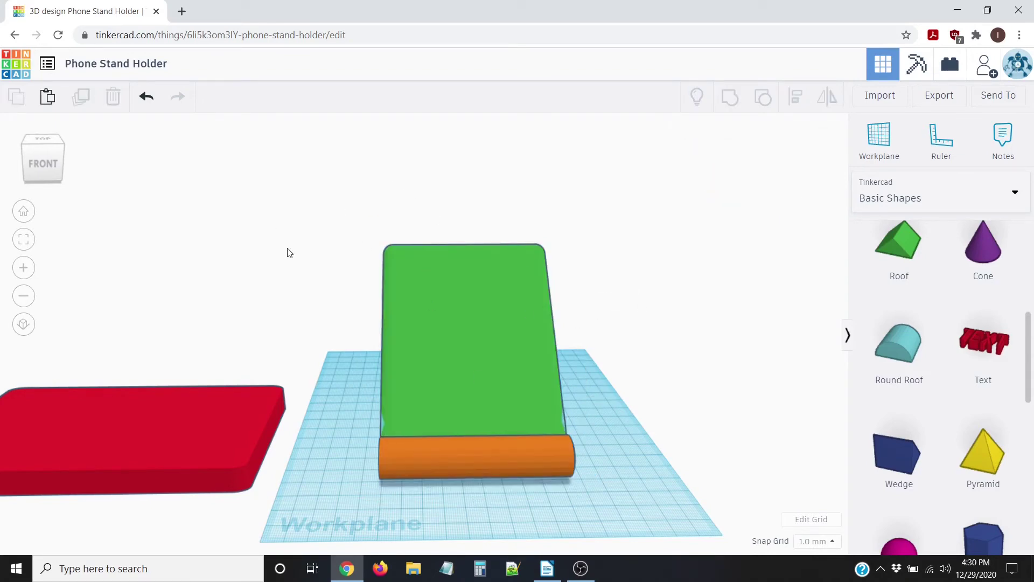
Step: Group the green panel, orange cylinder and round roof into one stand, leaving out the red slab
drag(314, 197, 693, 519)
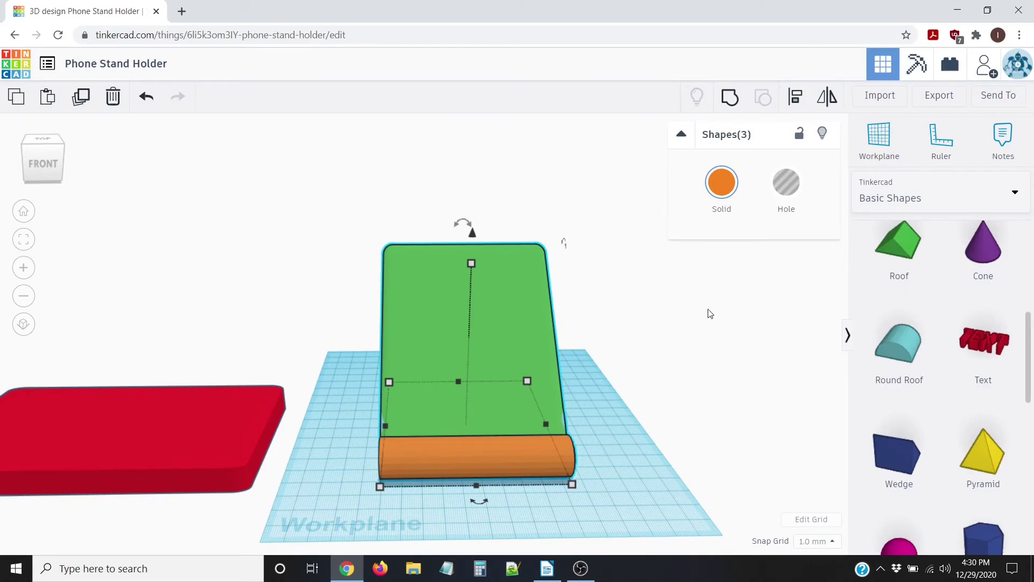
click(731, 97)
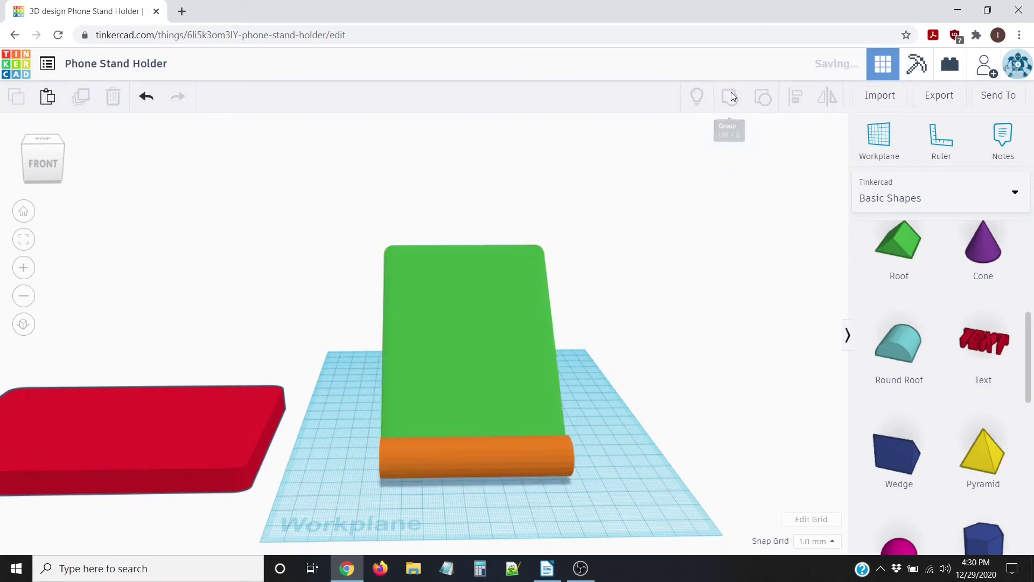
right_drag(697, 356, 446, 346)
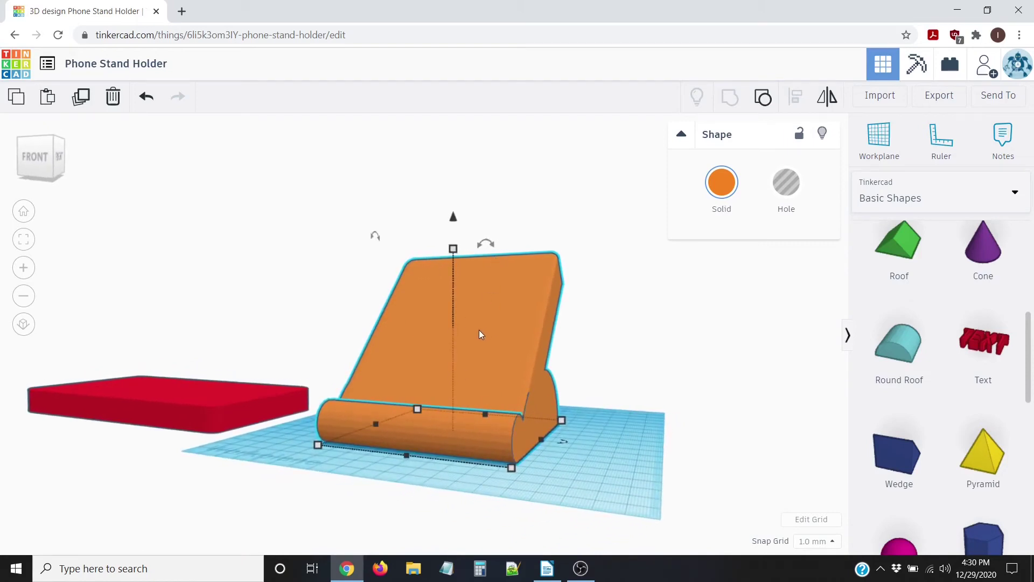
Step: Change the grouped phone stand's solid color to the medium blue preset
click(722, 186)
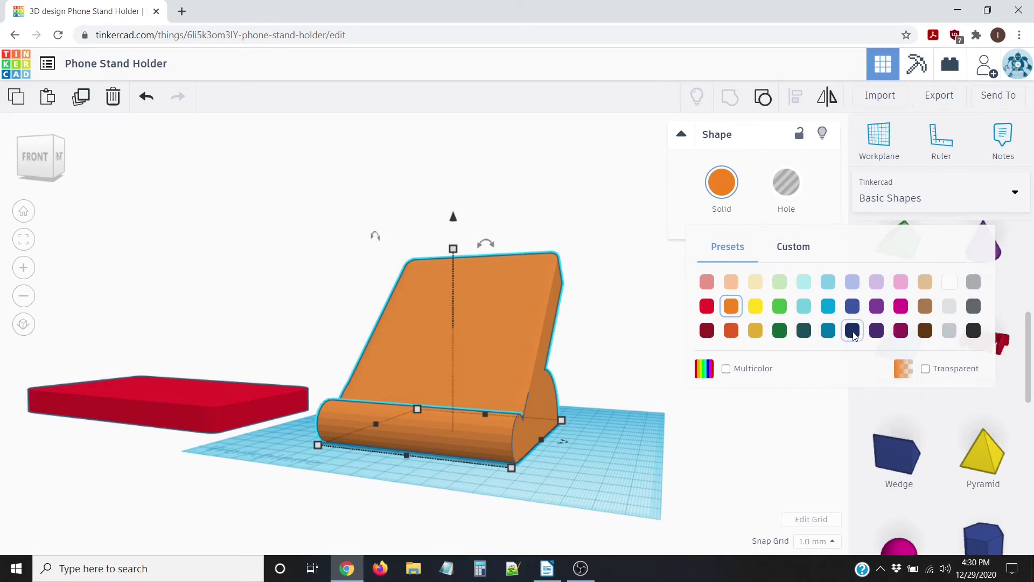
click(829, 308)
right_drag(551, 295, 567, 328)
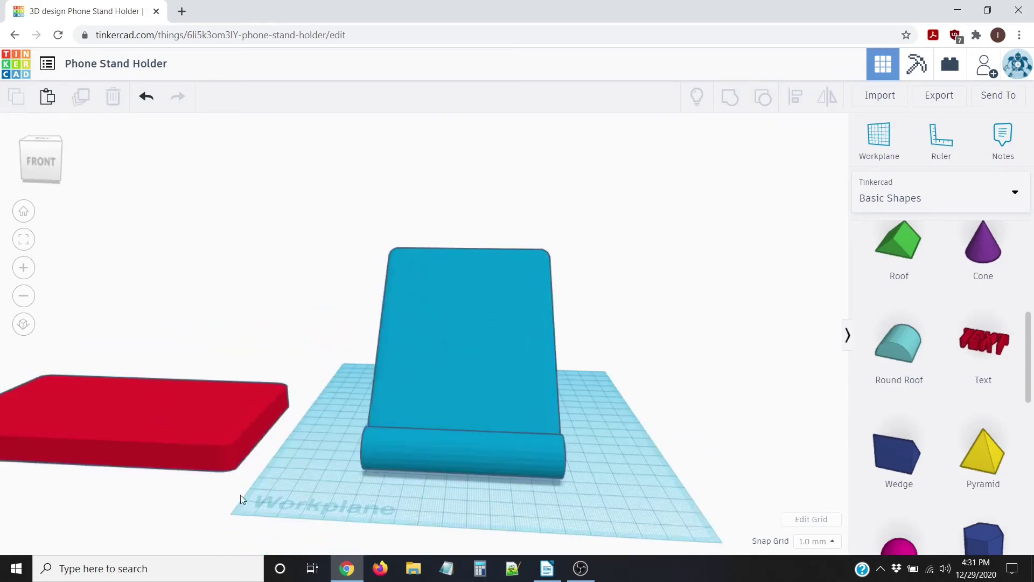
right_drag(241, 495, 154, 439)
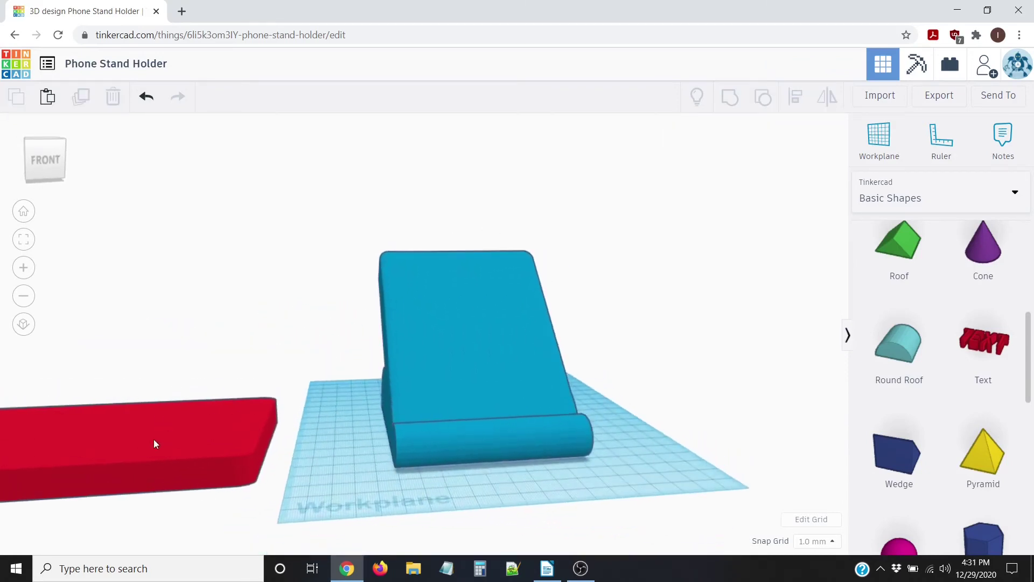
Step: Change the red slab beside the phone stand from a solid to a hole
click(153, 439)
right_drag(400, 279, 555, 345)
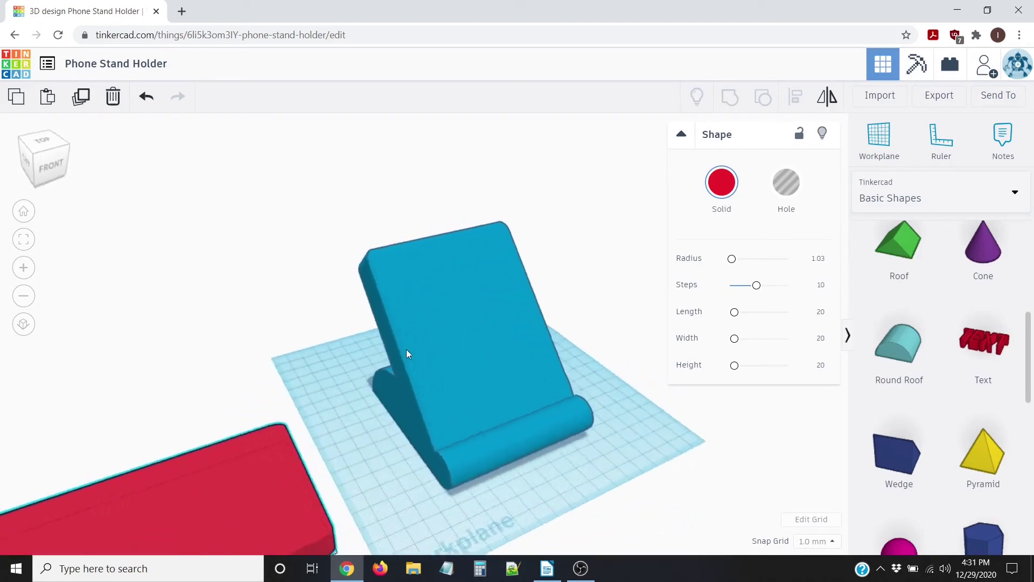
right_drag(407, 353, 218, 341)
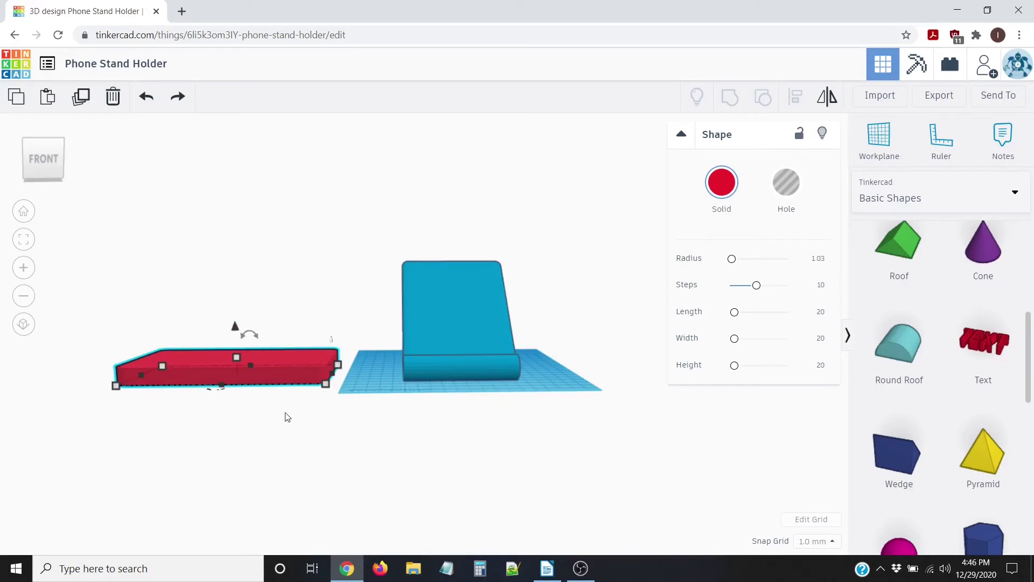
scroll(287, 417, up, 3)
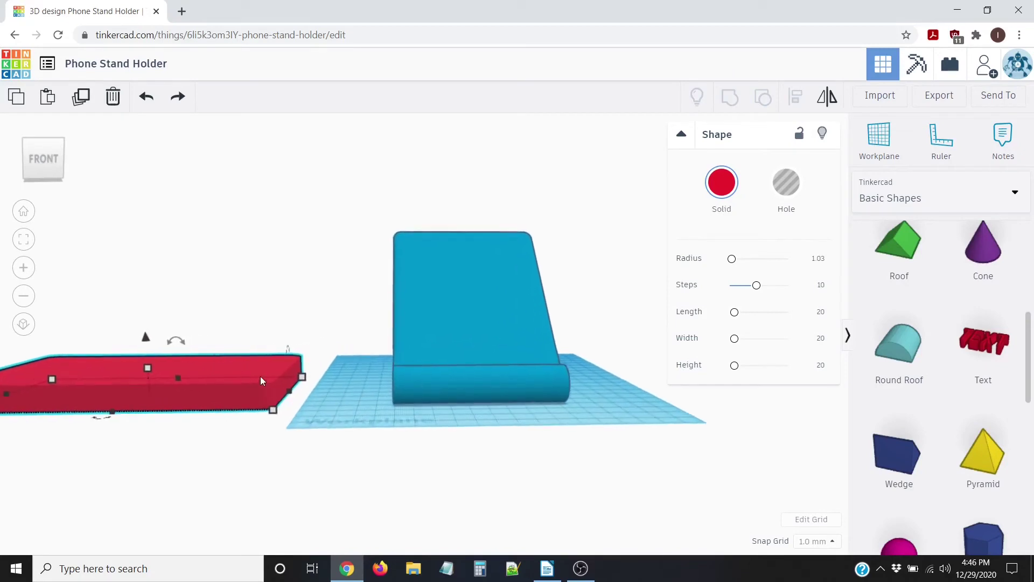
click(788, 192)
right_drag(305, 455, 568, 426)
scroll(572, 451, down, 3)
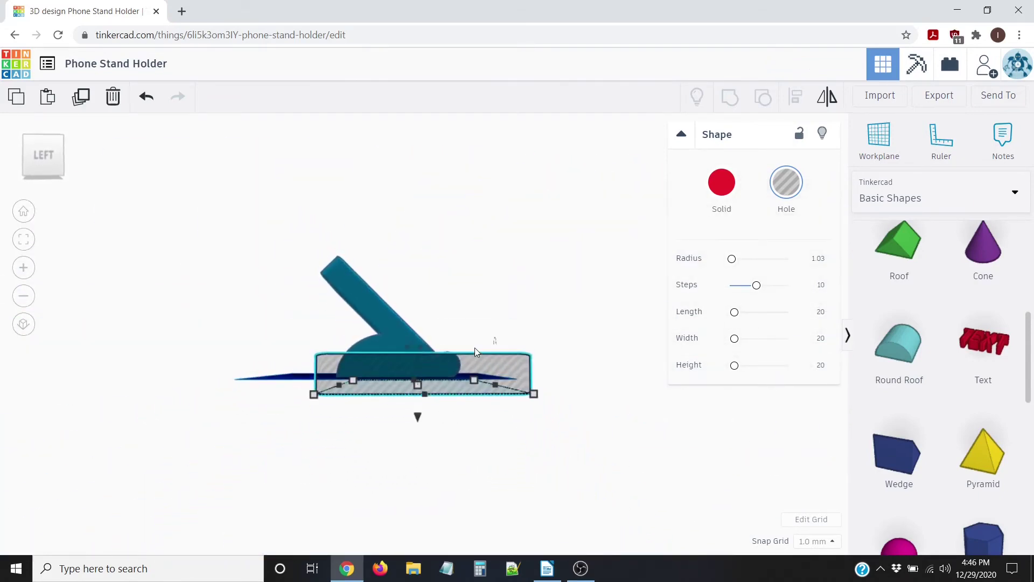
click(358, 296)
right_drag(463, 361, 355, 264)
right_drag(527, 388, 279, 360)
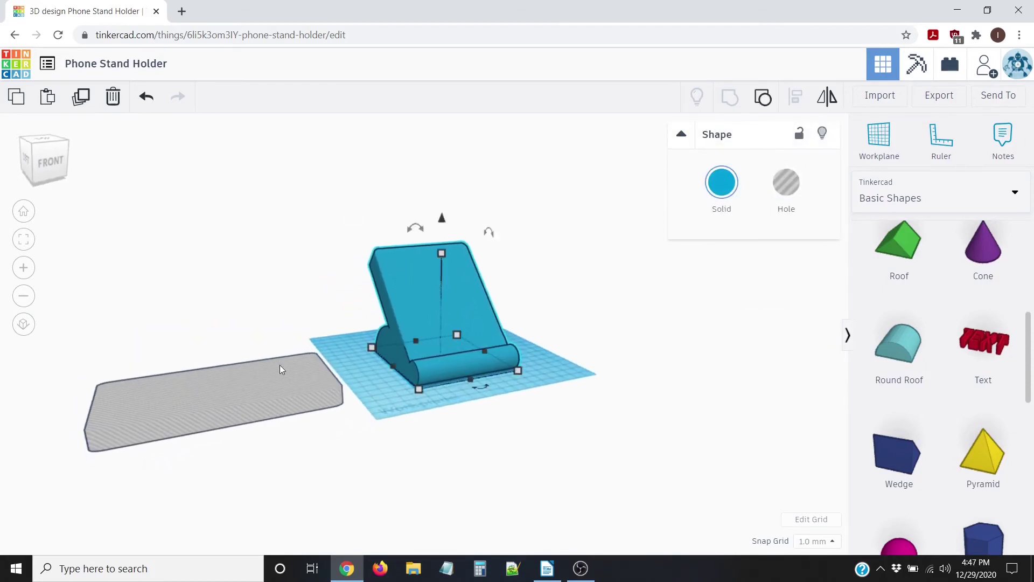
Step: Move the hole slab sideways until it overlaps the blue phone stand's base
click(273, 401)
key(Right)
key(Right)
key(Right)
key(Right)
key(Right)
key(Right)
key(Right)
key(Right)
key(Right)
key(Right)
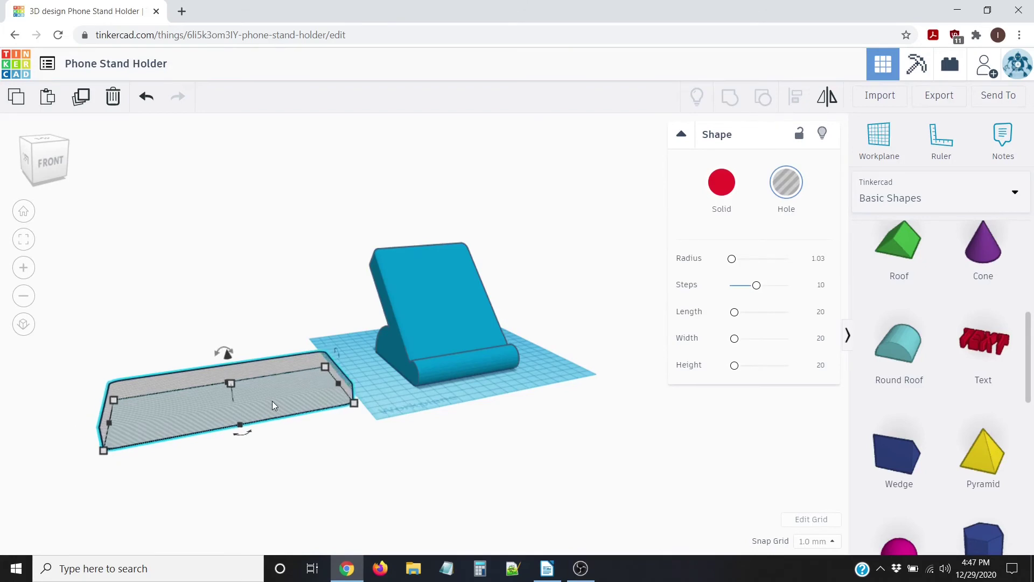
key(Right)
key(Right)
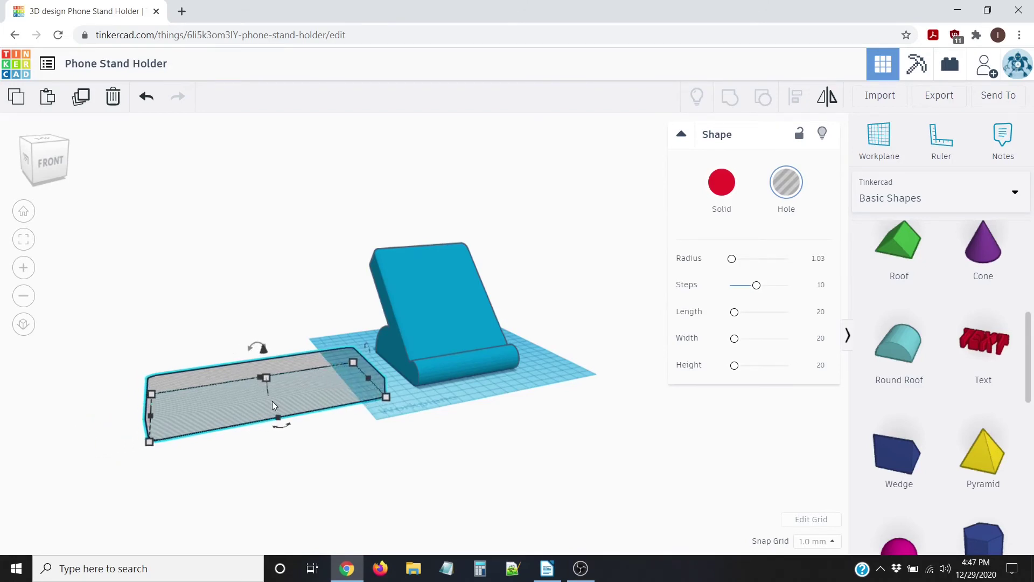
key(Right)
key(Right)
key(Right)
key(Right)
key(Right)
key(Right)
key(Right)
key(Right)
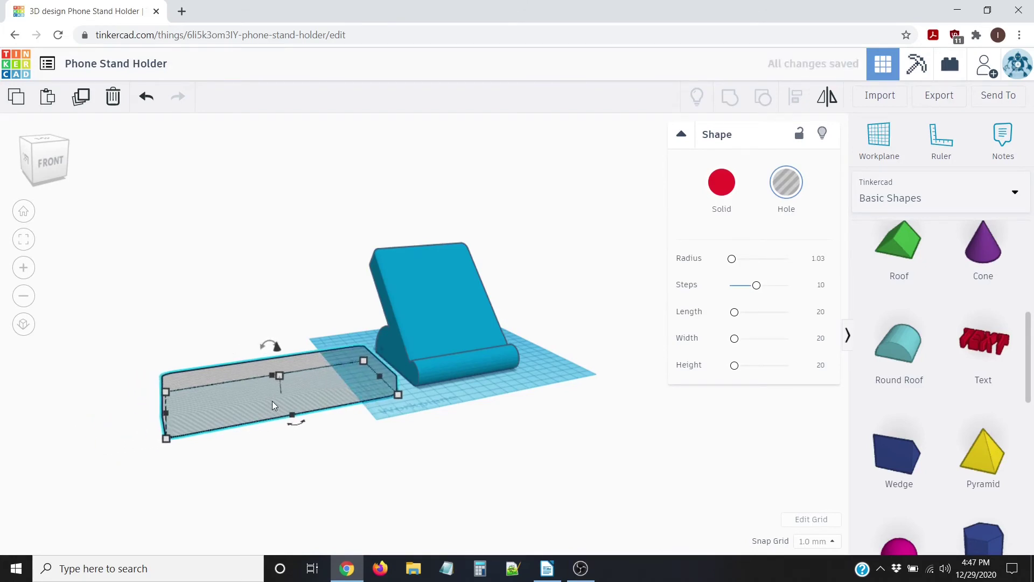
key(Right)
key(Right)
key(Right)
key(Right)
key(Right)
key(Right)
key(Right)
key(Right)
key(Right)
key(Right)
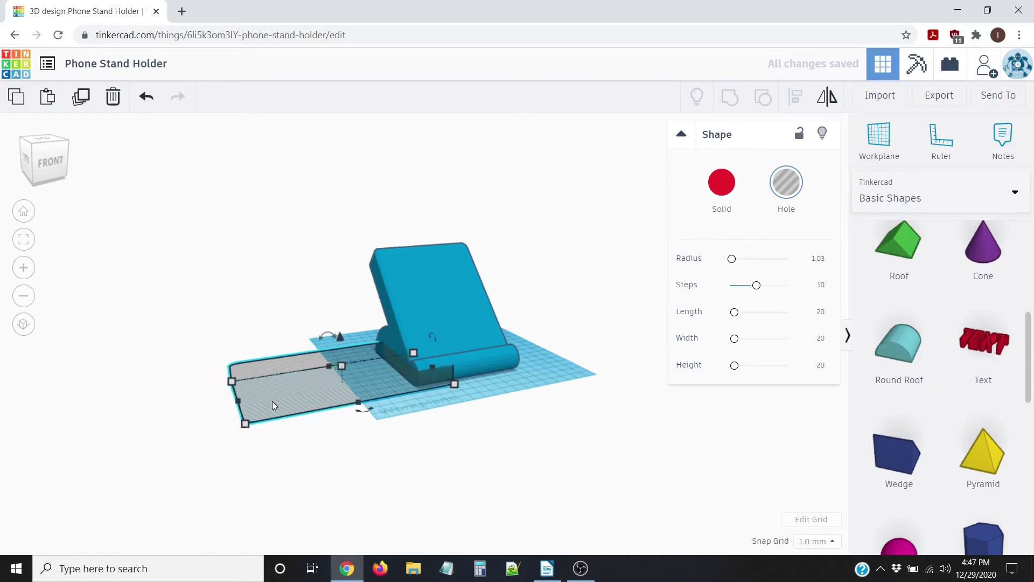
key(Right)
key(Right)
key(Right)
key(Right)
key(Right)
key(Right)
key(Right)
key(Right)
key(Right)
key(Right)
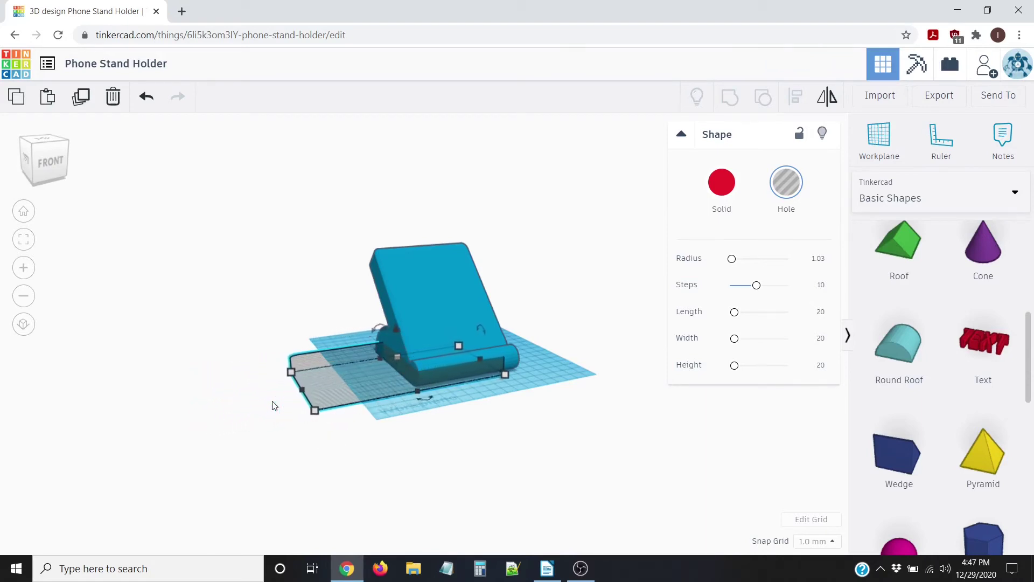
Step: Rotate the hole slab by -45° so it matches the tilt of the stand's back panel
right_drag(178, 341, 406, 326)
scroll(409, 331, up, 5)
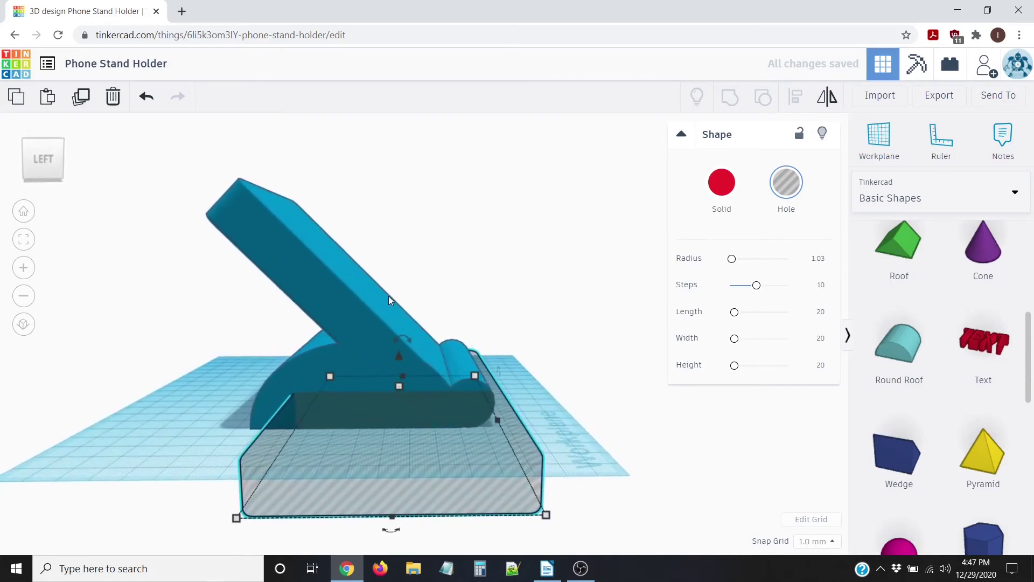
mouse_move(409, 339)
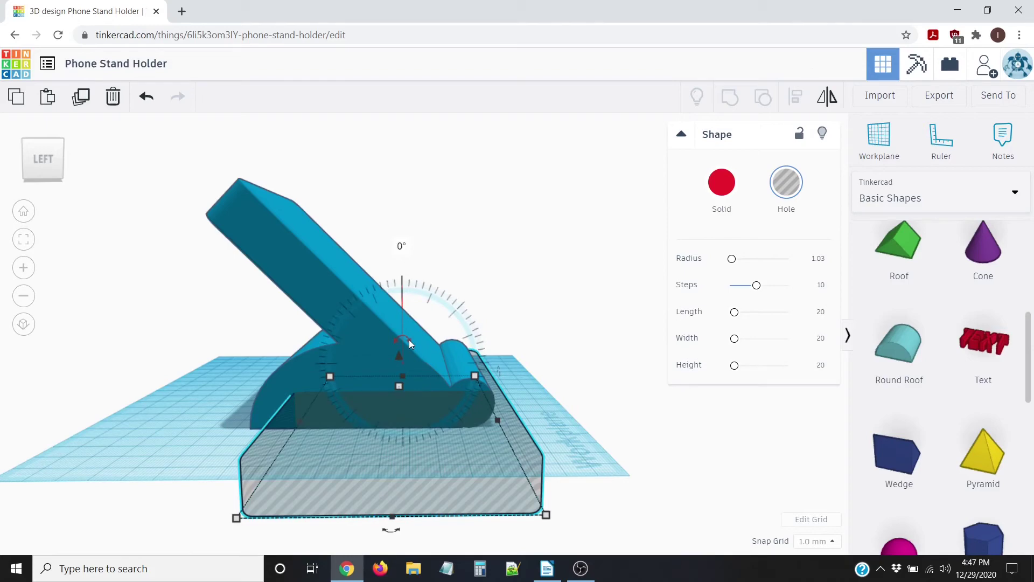
drag(408, 337, 415, 351)
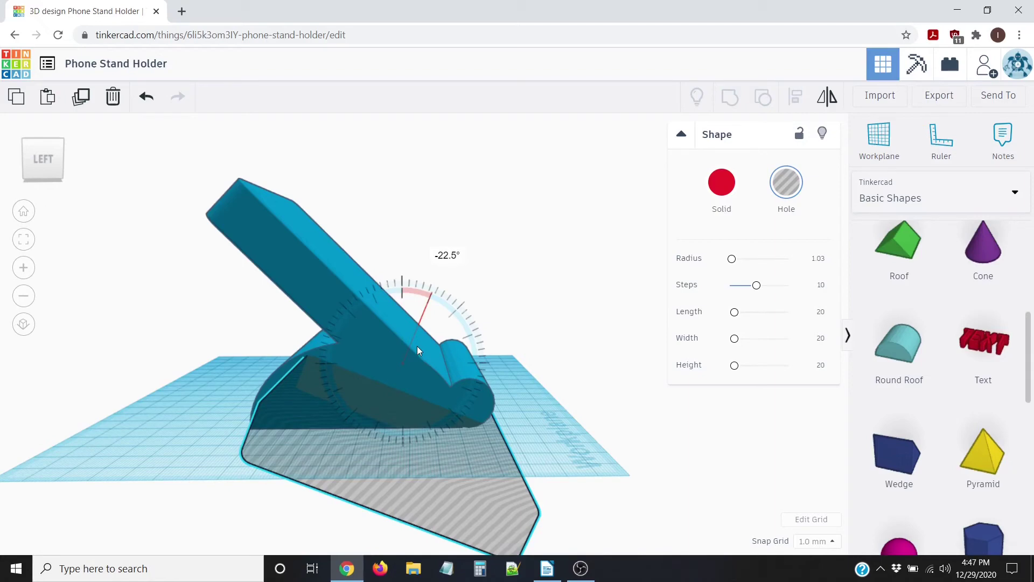
drag(422, 354, 421, 351)
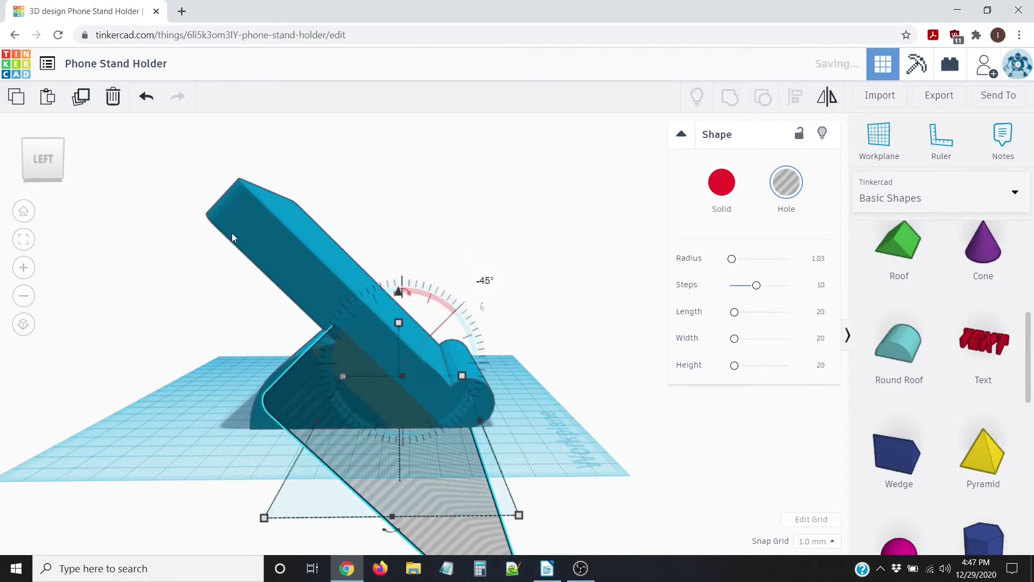
Step: Raise the tilted hole slab up to the front face of the stand's sloped panel
click(187, 338)
right_drag(307, 444, 434, 380)
click(391, 424)
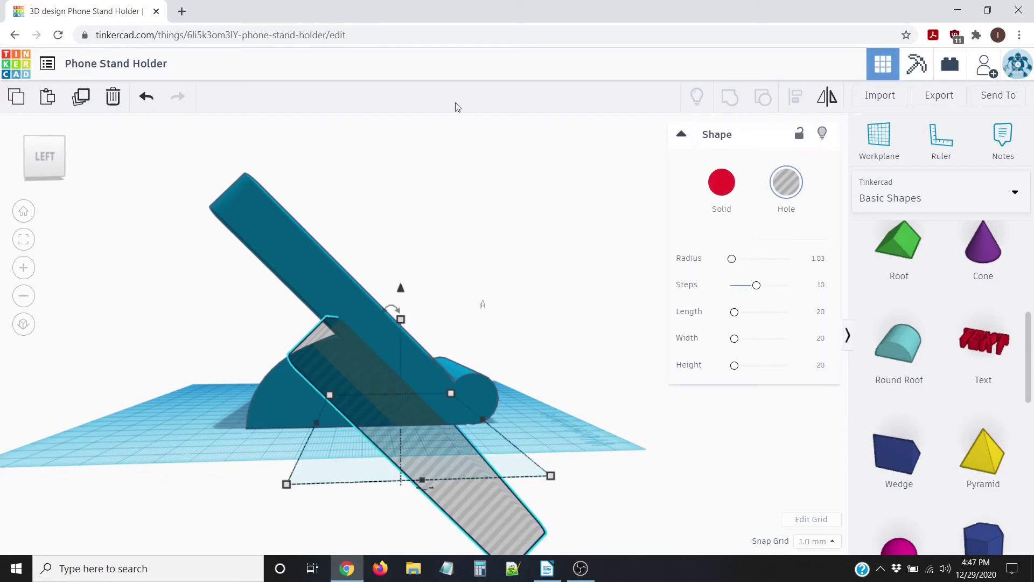
drag(401, 291, 380, 168)
Step: Select the hole slab and the blue stand together and align them on their left-to-right centers
right_drag(452, 211, 182, 259)
scroll(238, 259, down, 5)
scroll(216, 190, up, 3)
click(216, 189)
drag(497, 322, 672, 479)
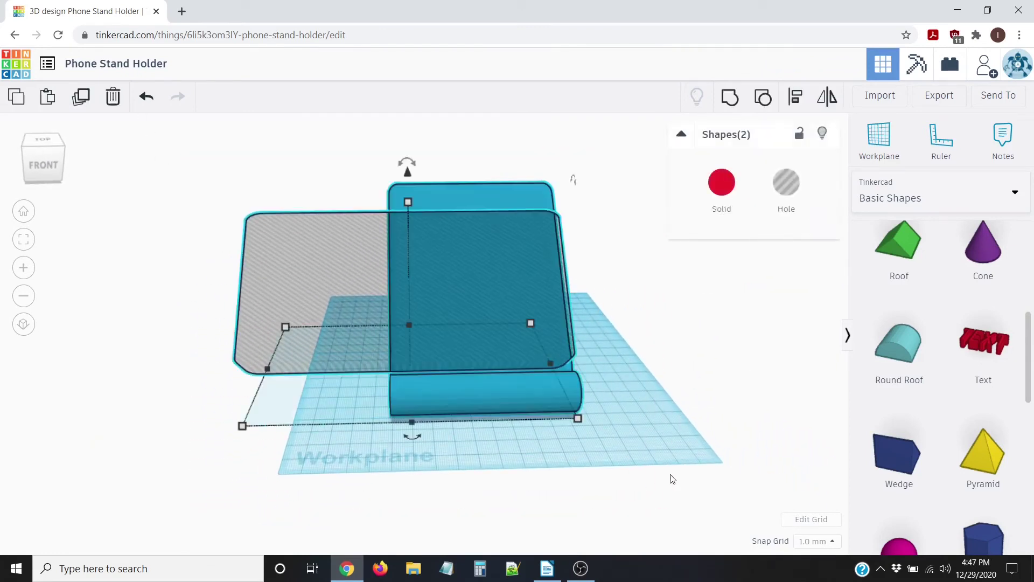
click(796, 99)
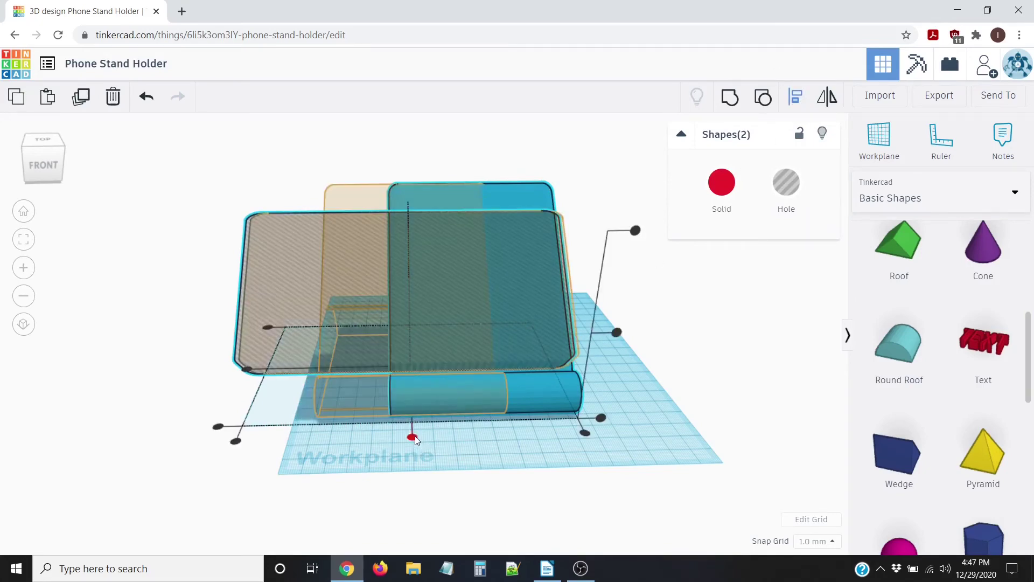
click(415, 435)
right_drag(406, 444, 337, 470)
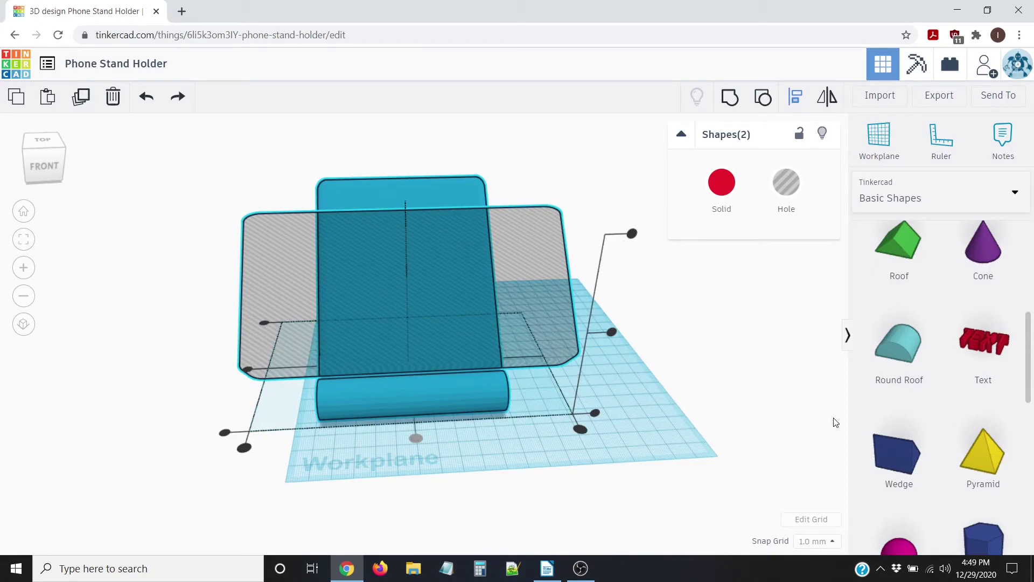
click(749, 350)
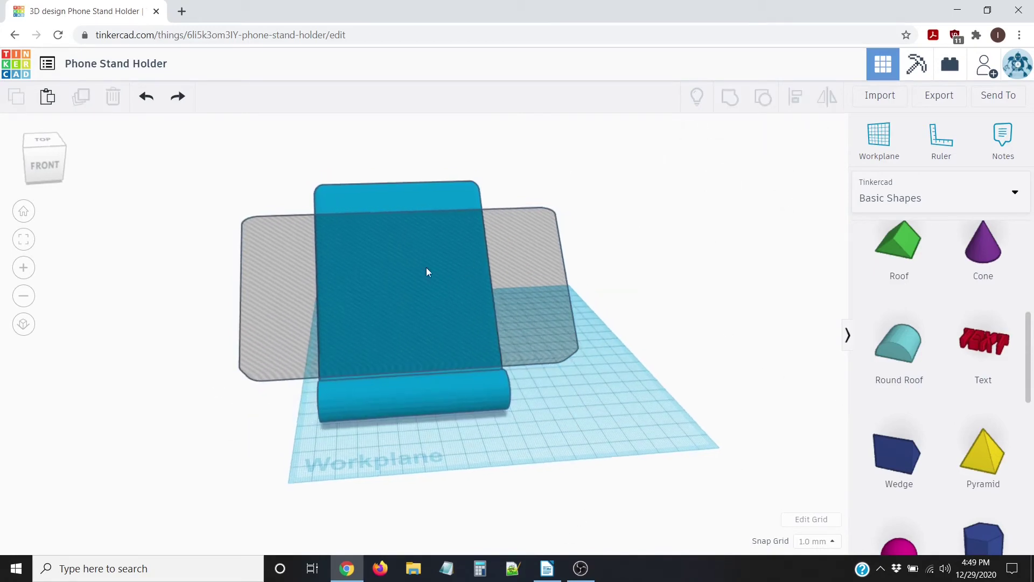
Step: Lower the hole slab alone by 15 mm so it sinks into the stand's sloped panel
click(400, 253)
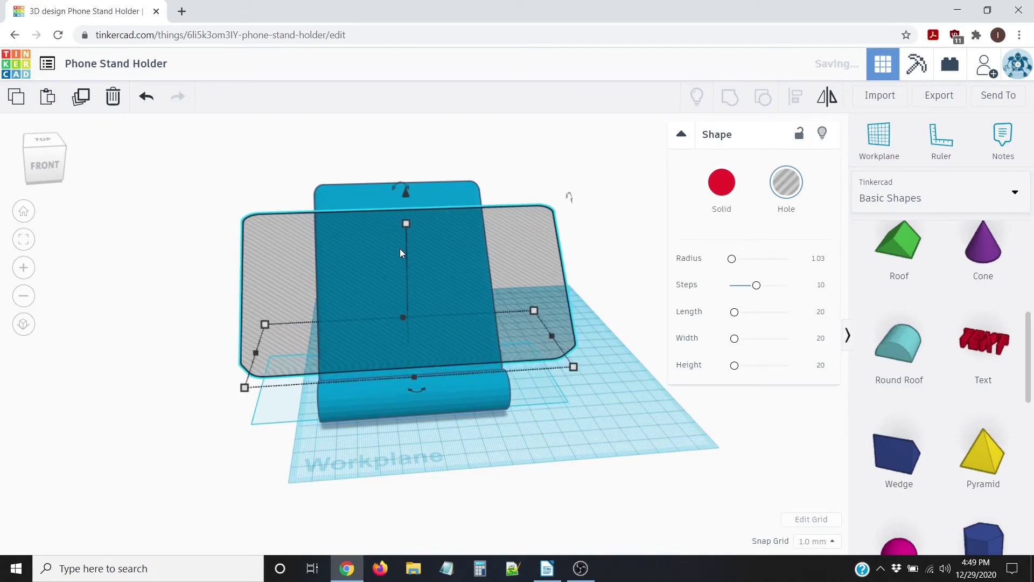
right_drag(767, 524, 404, 415)
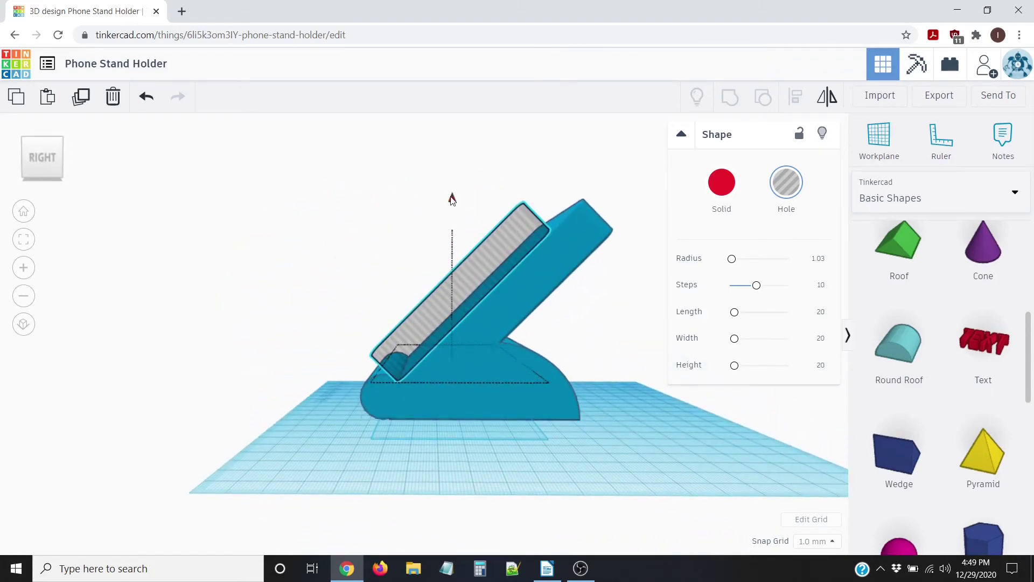
drag(452, 199, 440, 230)
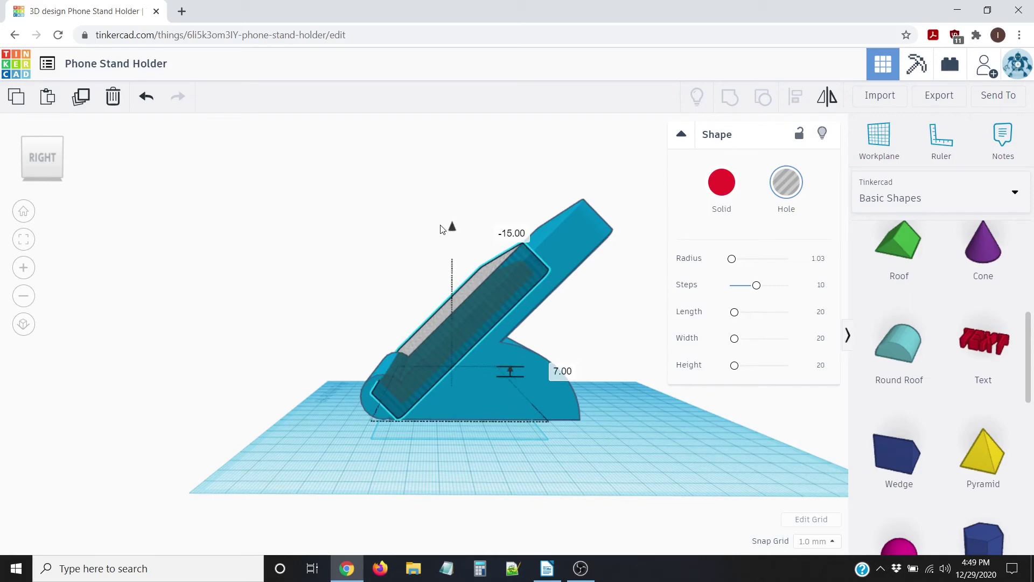
Step: Duplicate the tilted hole slab in place
right_drag(394, 241, 388, 403)
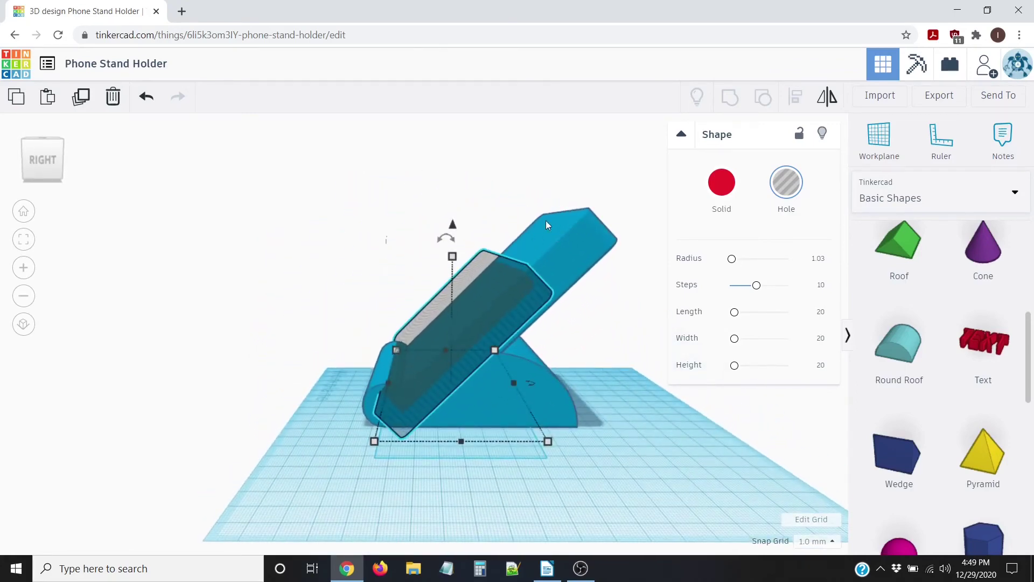
right_drag(613, 342, 746, 375)
click(473, 270)
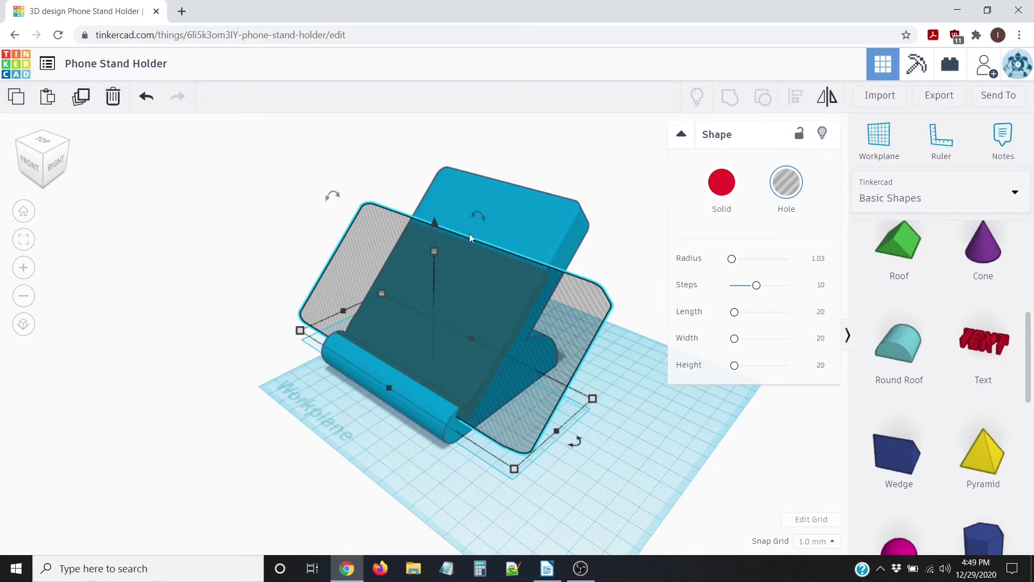
right_drag(295, 373, 377, 342)
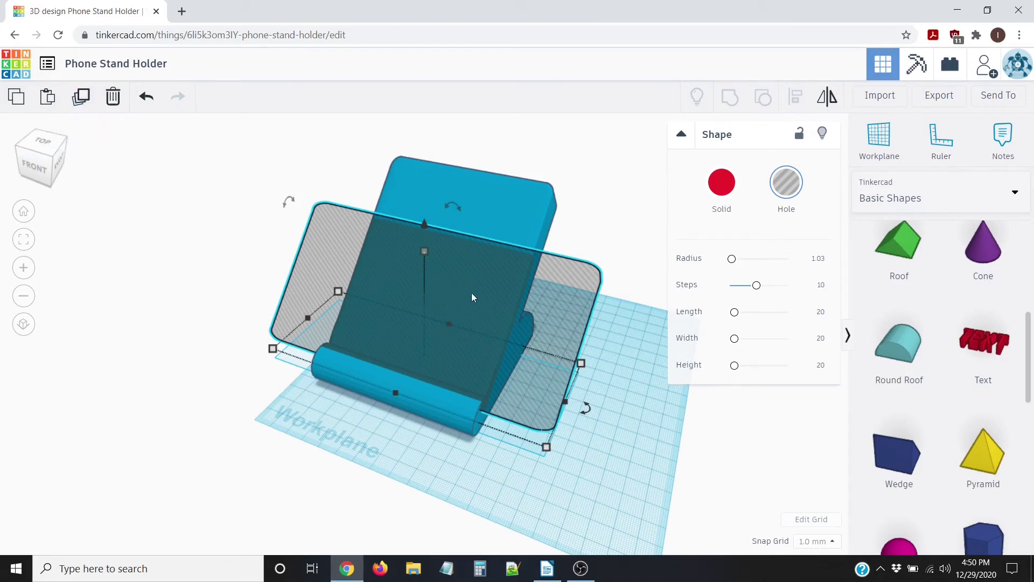
key(ctrl+d)
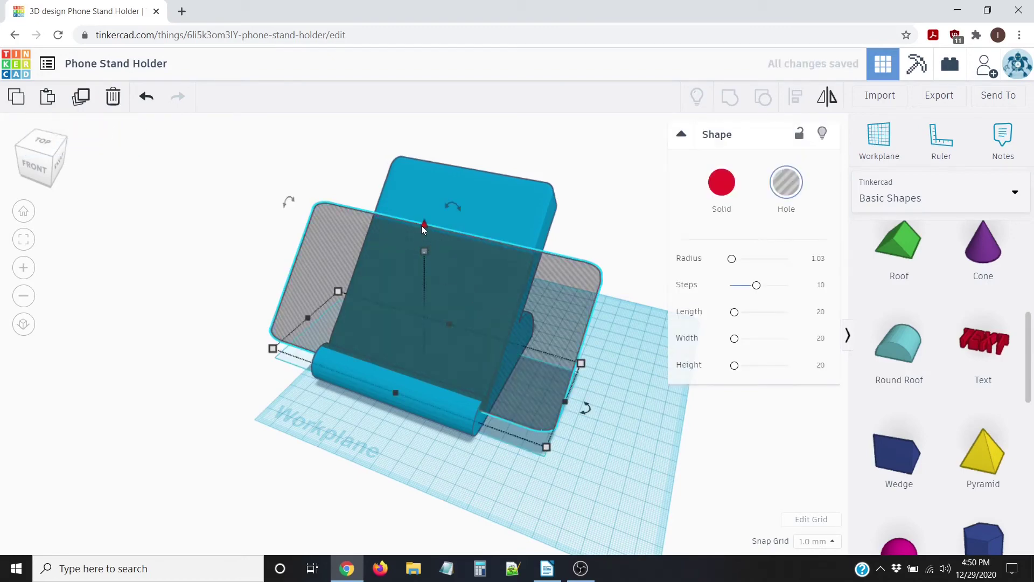
right_drag(595, 209, 427, 202)
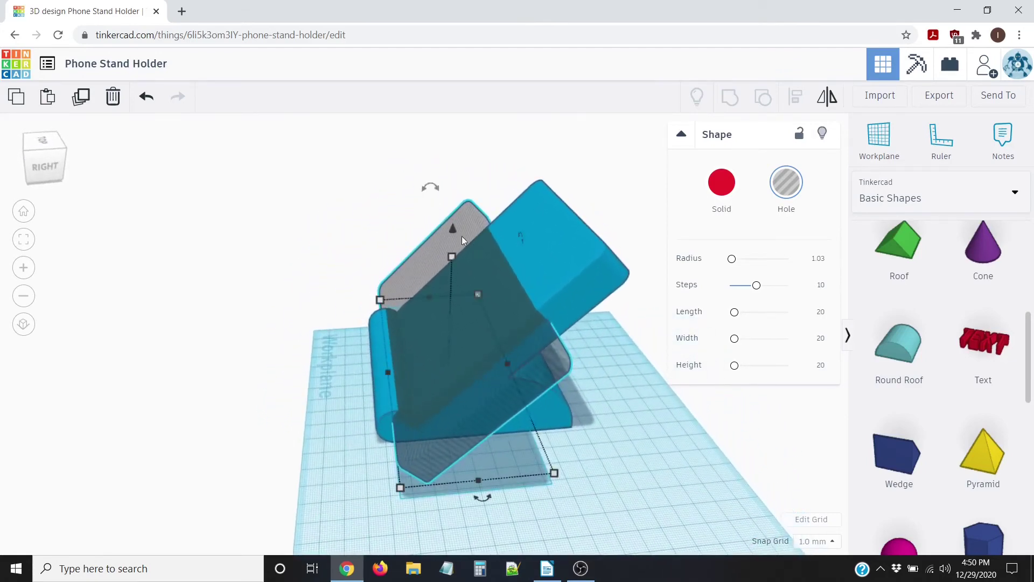
drag(451, 228, 462, 187)
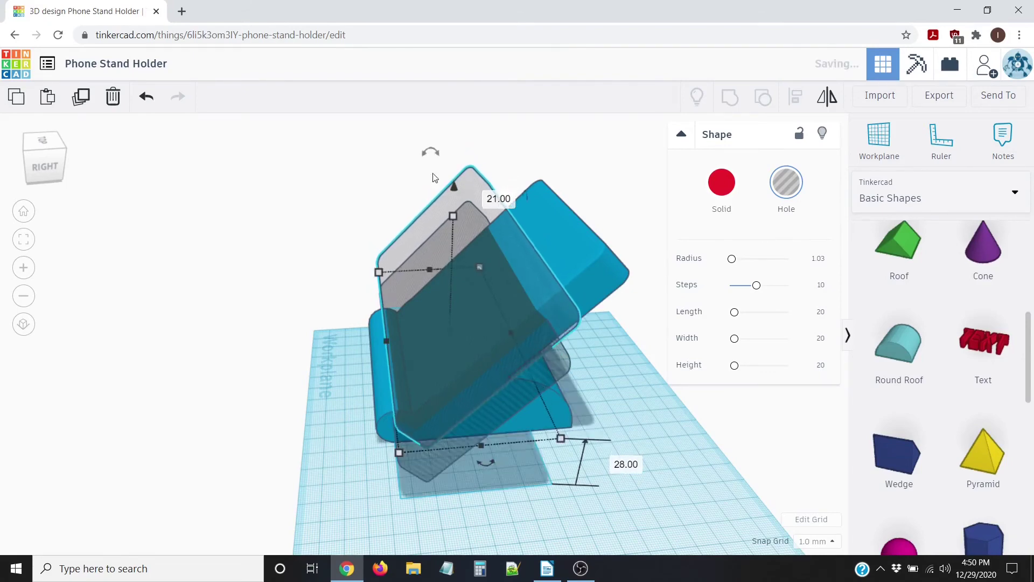
click(147, 98)
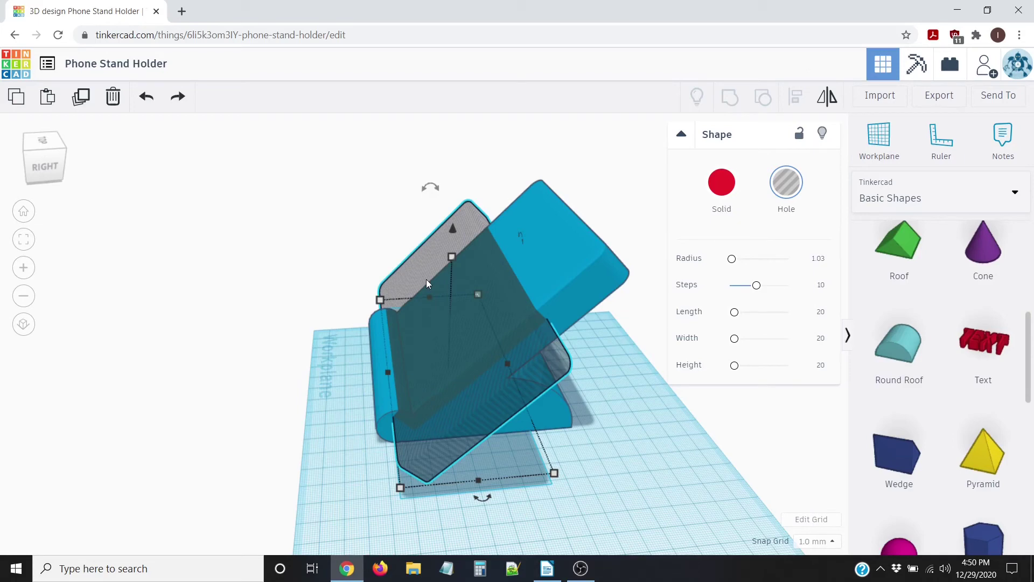
Step: Move the duplicated hole slab backward through the stand until it sits behind and beneath the tilted panel
key(Right)
key(Right)
key(Right)
key(Right)
key(Right)
key(Right)
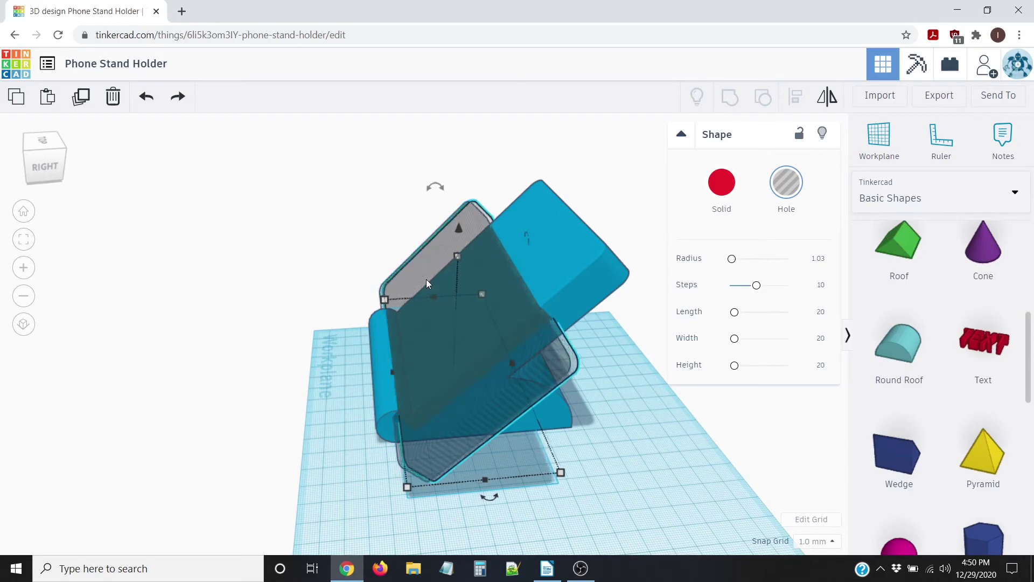
key(Right)
key(Right)
key(Right)
key(Right)
key(Right)
key(Right)
key(Right)
key(Right)
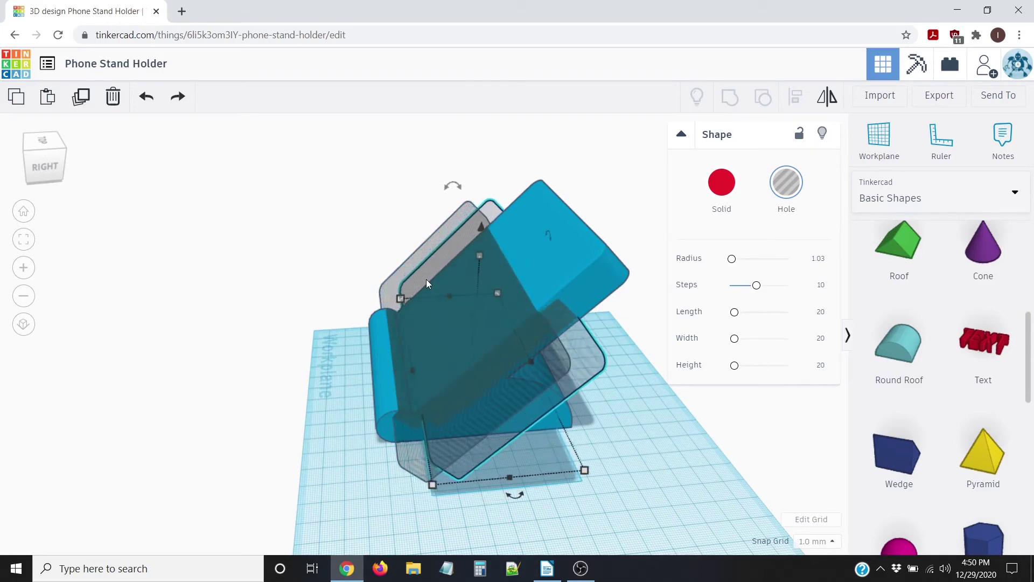
key(Right)
key(Right)
key(Right)
key(Right)
key(Right)
key(Right)
key(Right)
key(Right)
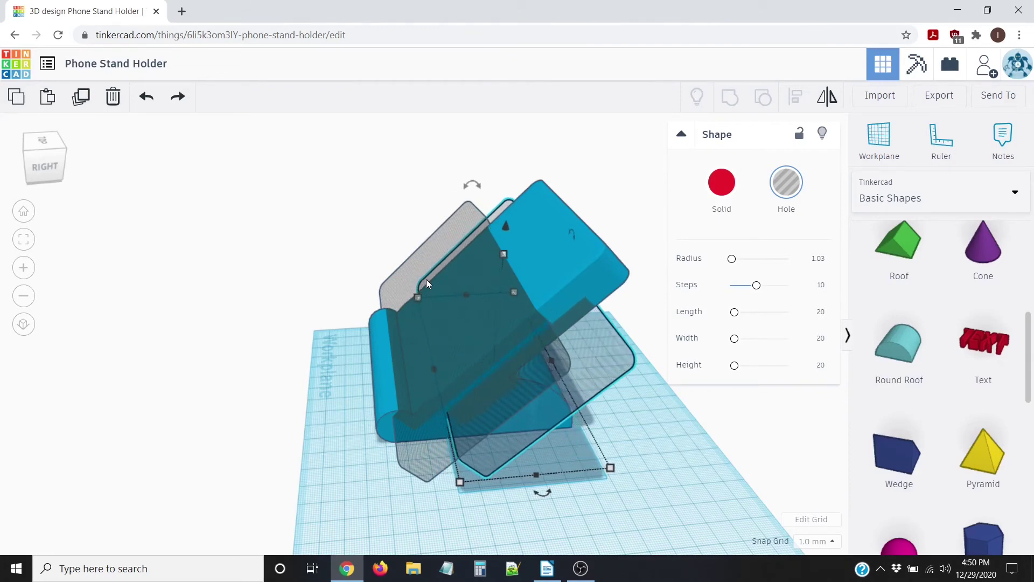
key(Right)
key(Right)
key(Right)
key(Right)
key(Right)
key(Right)
key(Right)
key(Right)
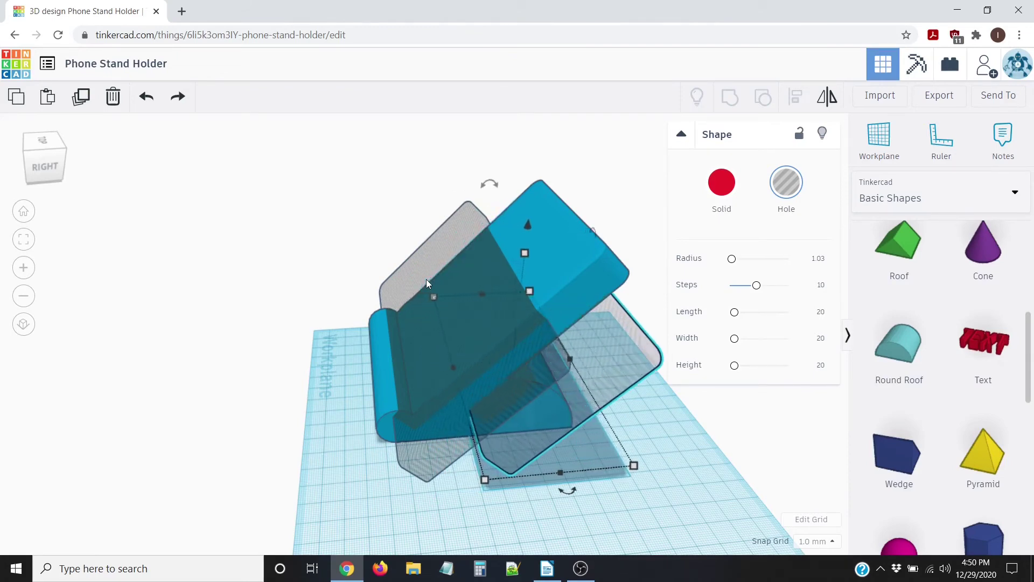
key(Right)
key(Right)
key(Right)
key(Right)
key(Right)
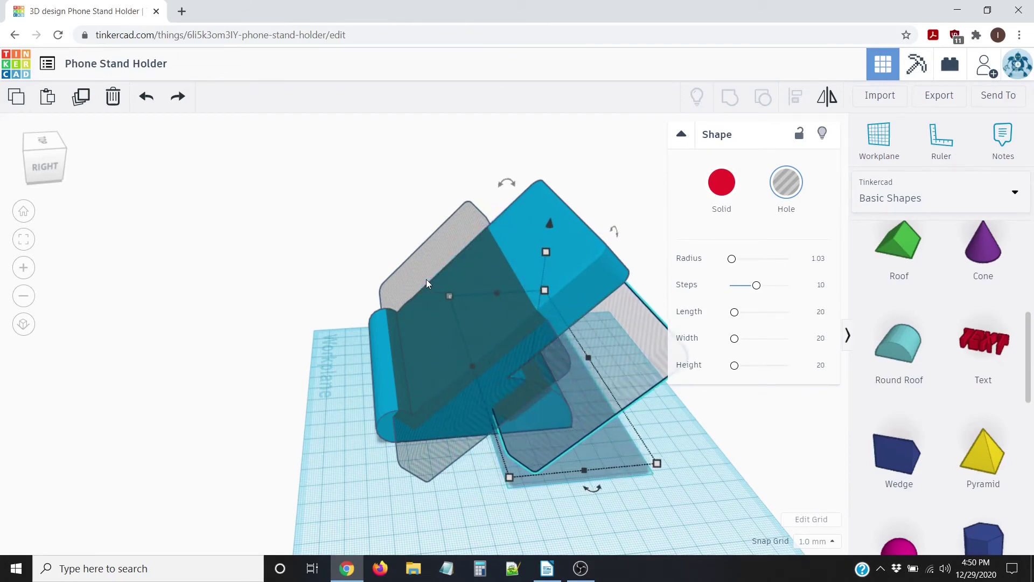
right_drag(727, 490, 541, 285)
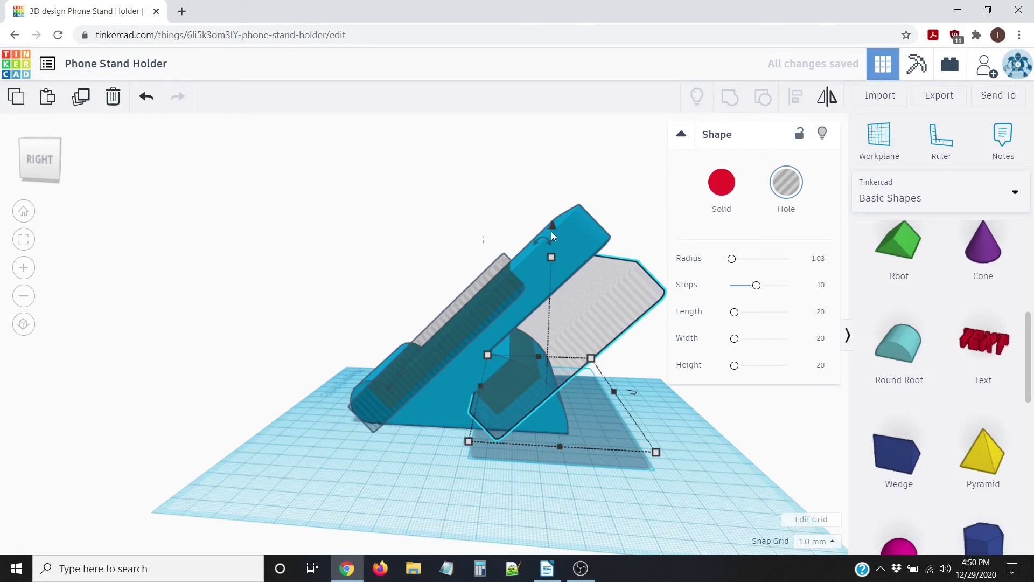
Step: Raise the duplicated hole slab until it continues the first hole slab up along the front of the sloped panel
drag(552, 225, 545, 120)
scroll(370, 378, up, 5)
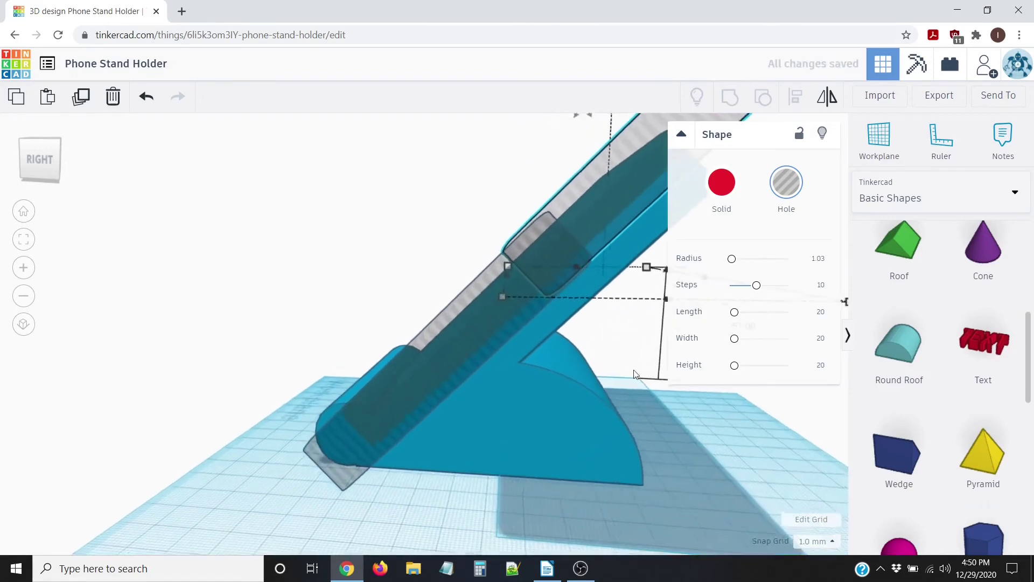
middle_drag(592, 333, 502, 387)
mouse_move(556, 421)
right_down()
mouse_move(542, 422)
mouse_move(559, 420)
right_up()
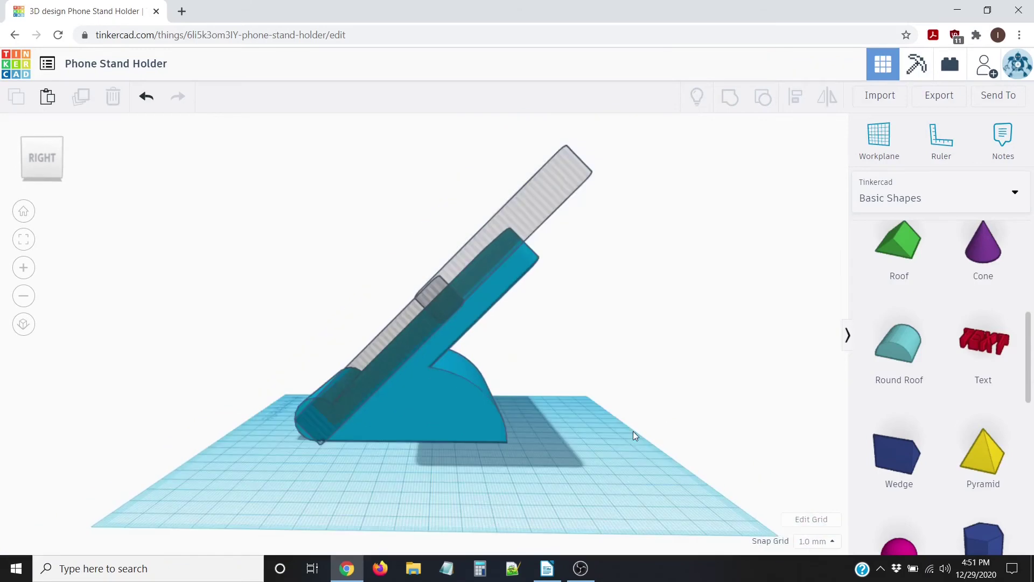
scroll(620, 397, up, 5)
right_drag(620, 399, 573, 302)
click(524, 211)
right_drag(524, 211, 507, 129)
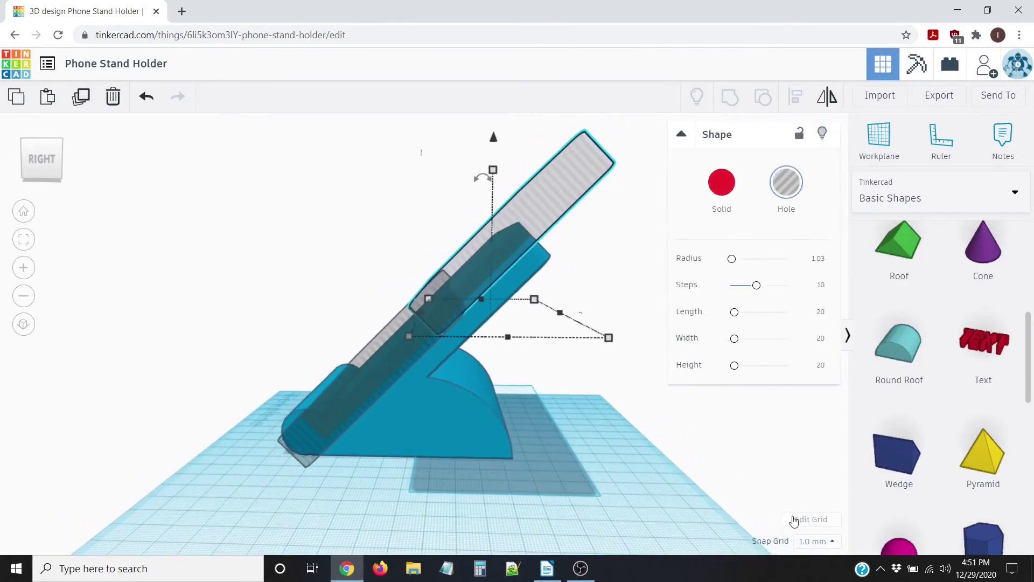
Step: Set Snap Grid to Off and fine-tune the duplicated hole slab's height so its faces line up with the first hole slab
click(818, 405)
drag(495, 140, 500, 149)
scroll(419, 385, up, 1)
scroll(531, 423, up, 5)
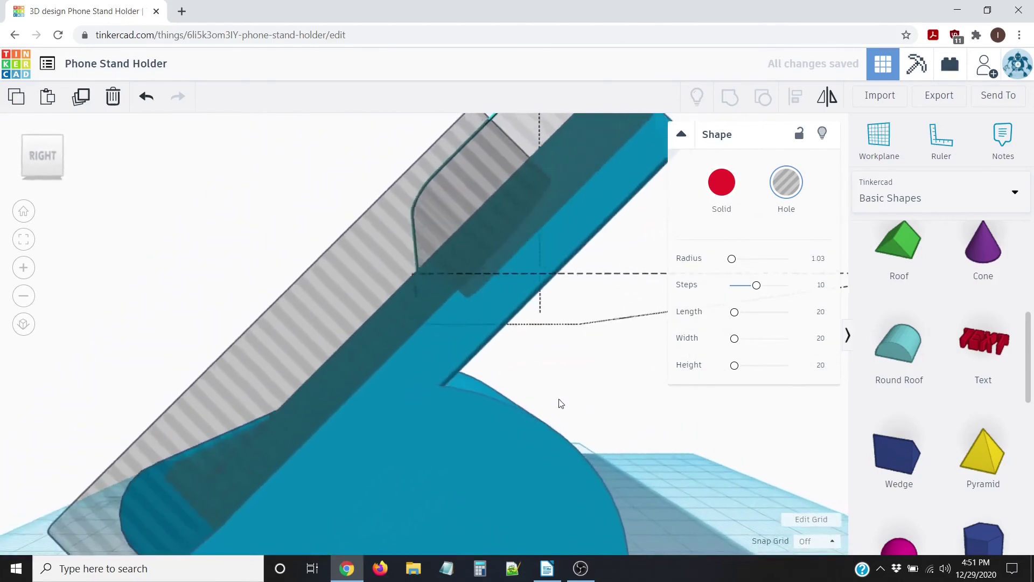
right_drag(559, 399, 475, 401)
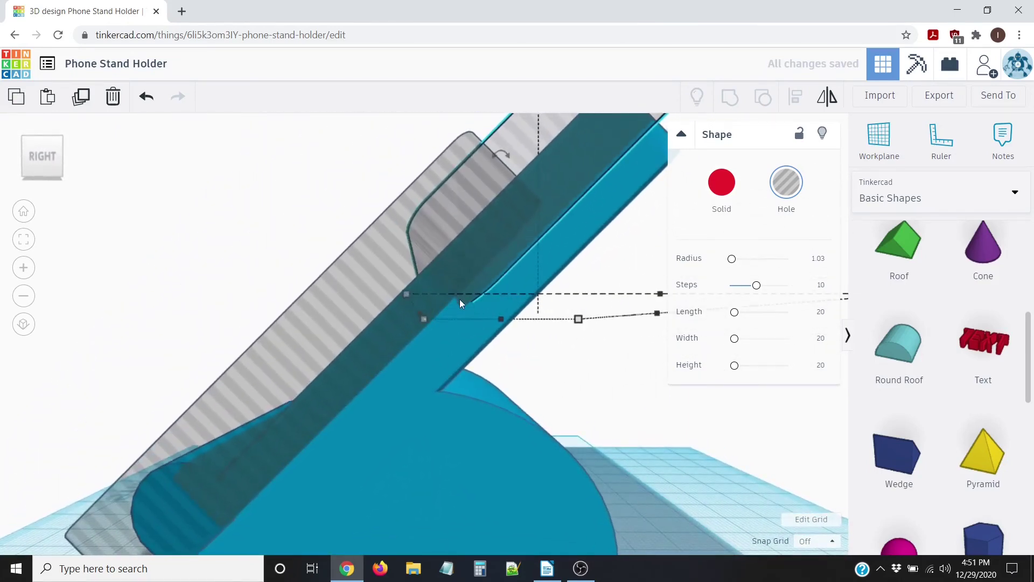
scroll(473, 334, down, 5)
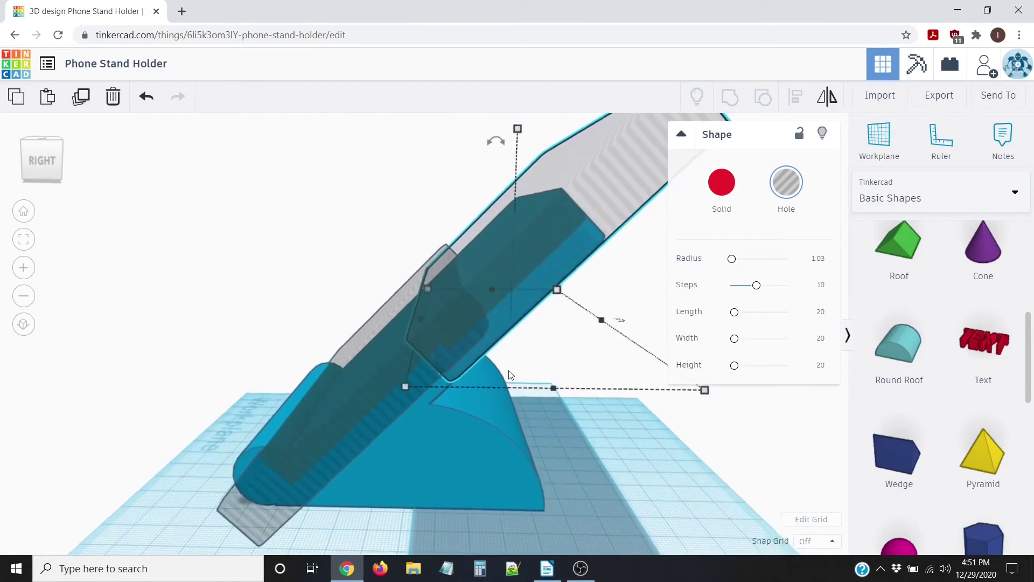
drag(495, 153, 493, 145)
right_drag(467, 261, 472, 252)
scroll(493, 388, down, 3)
scroll(505, 369, up, 5)
scroll(507, 371, up, 2)
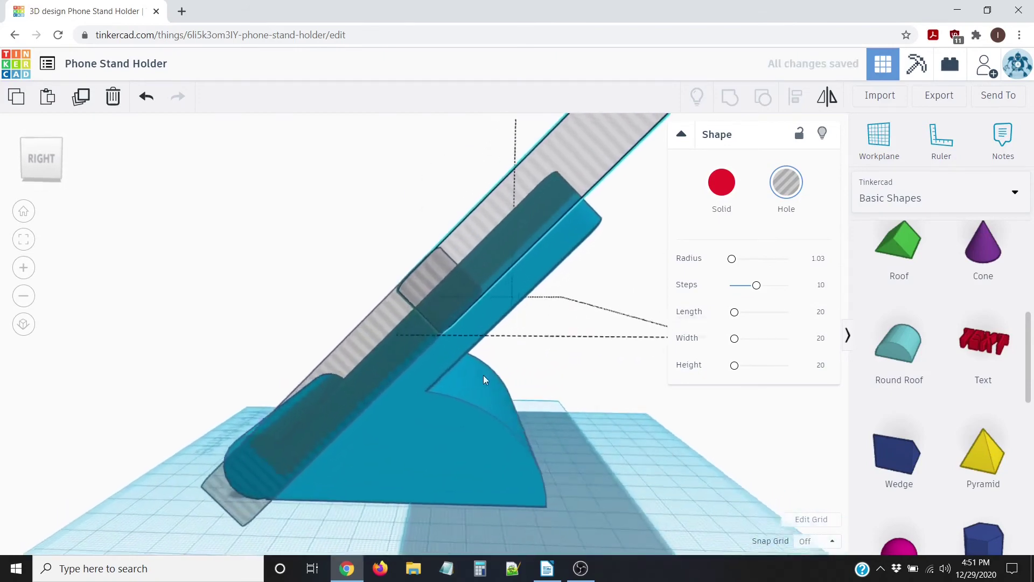
scroll(485, 371, down, 4)
Step: Select the blue stand with both hole slabs and group them to cut the front of the sloped panel
right_drag(437, 386, 745, 405)
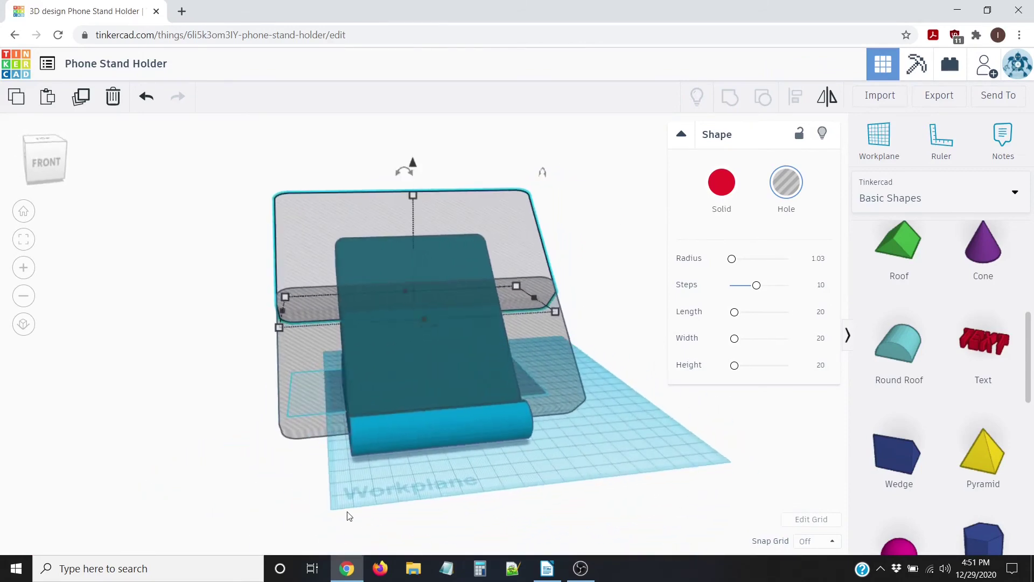
scroll(331, 520, down, 2)
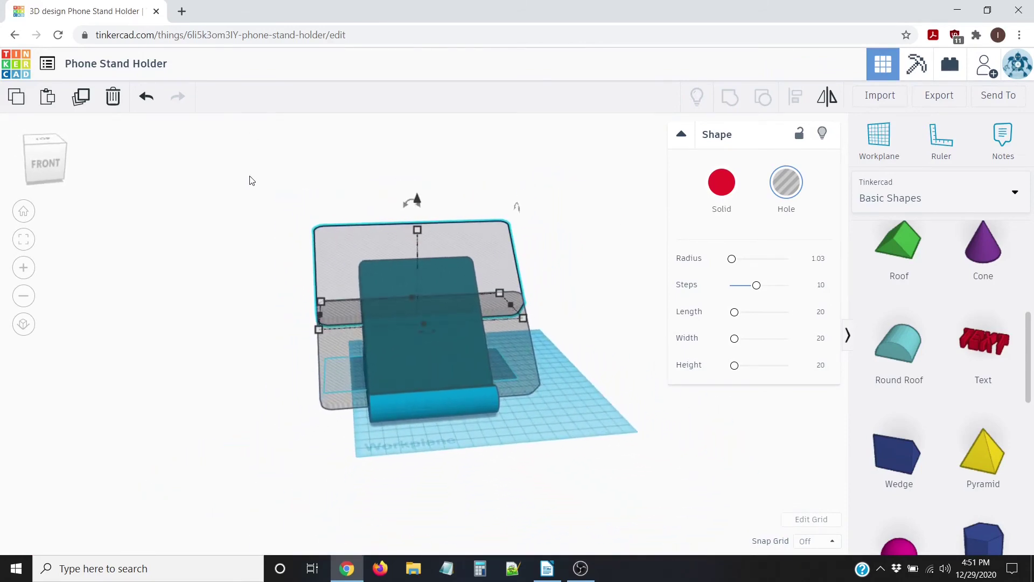
drag(250, 181, 304, 213)
drag(641, 459, 664, 470)
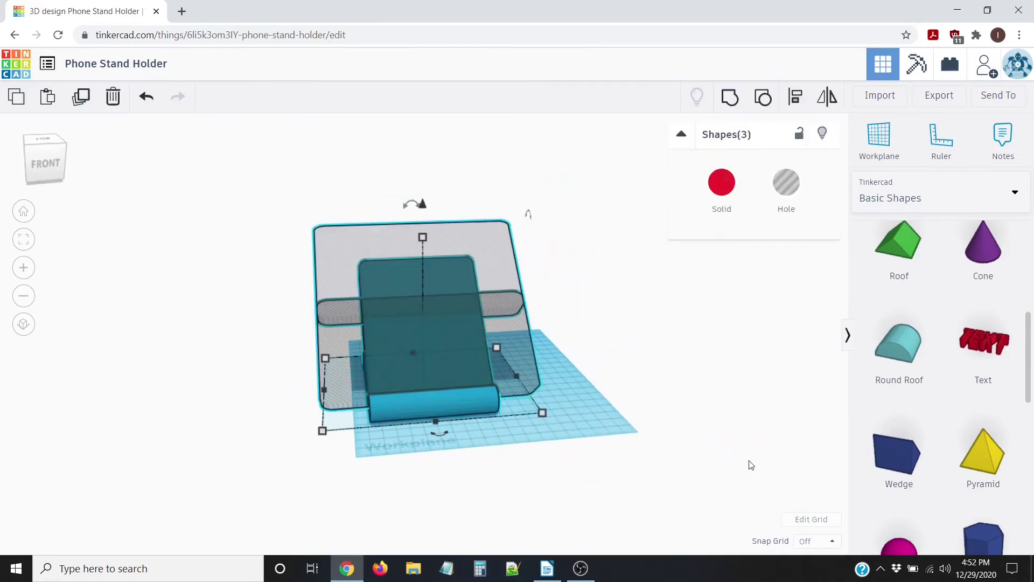
click(727, 98)
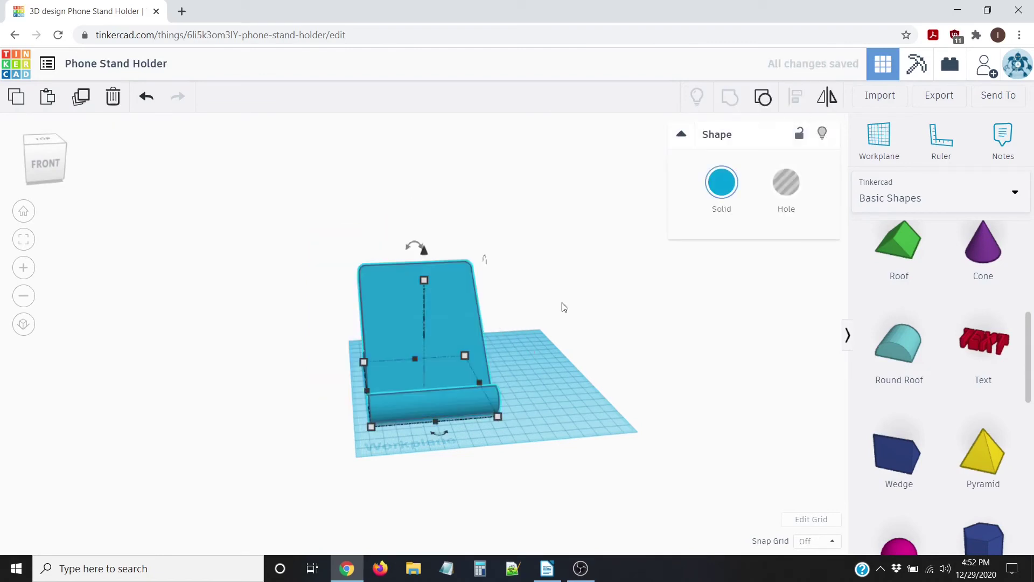
Step: Examine the cut stand from the front and side, checking the sloped panel face and the front lip
right_drag(495, 370, 577, 331)
scroll(444, 350, up, 5)
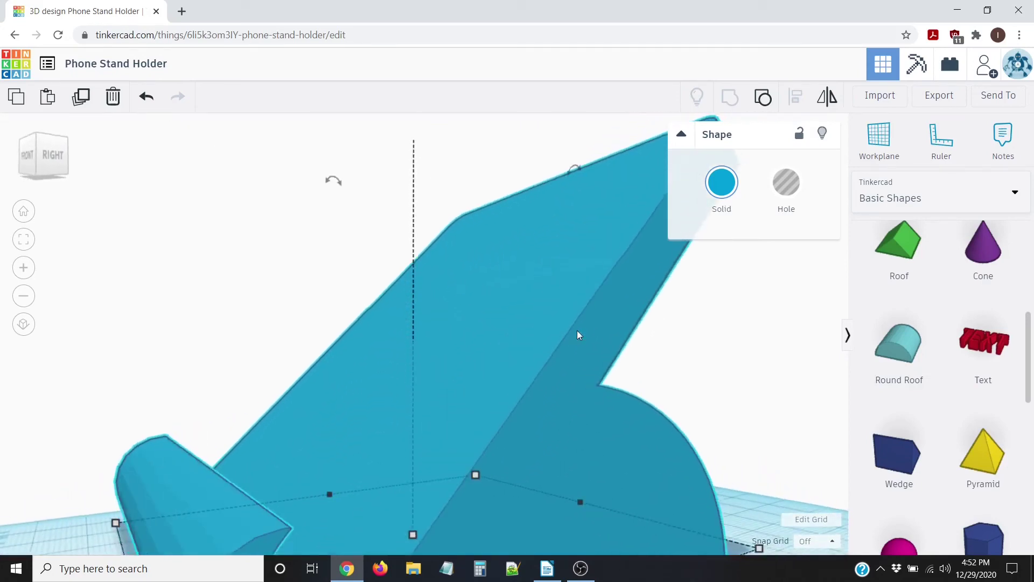
scroll(539, 356, down, 5)
right_drag(216, 403, 444, 453)
scroll(445, 452, down, 5)
mouse_move(506, 458)
right_down()
mouse_move(568, 472)
mouse_move(518, 470)
right_up()
scroll(518, 470, up, 1)
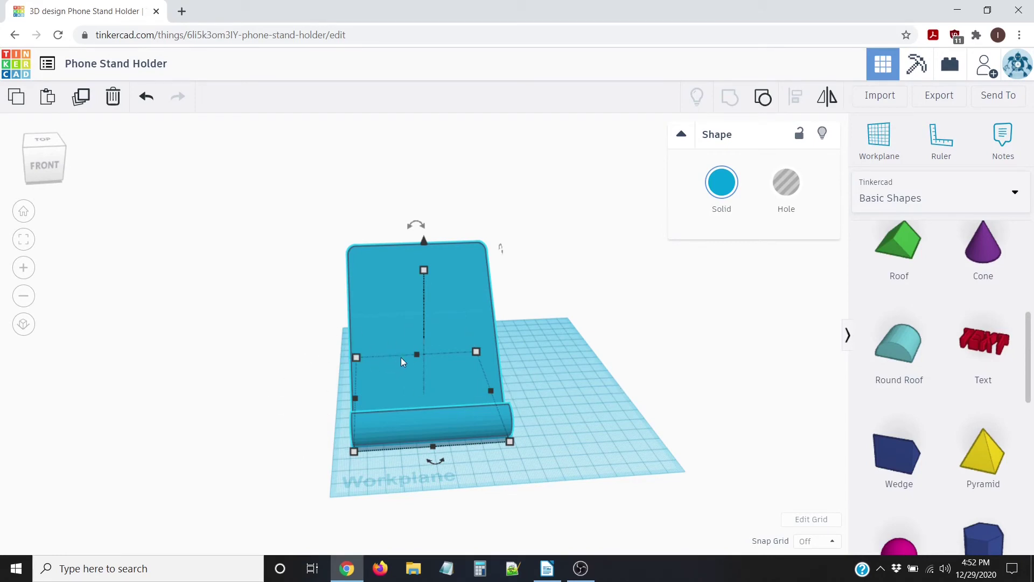
click(449, 485)
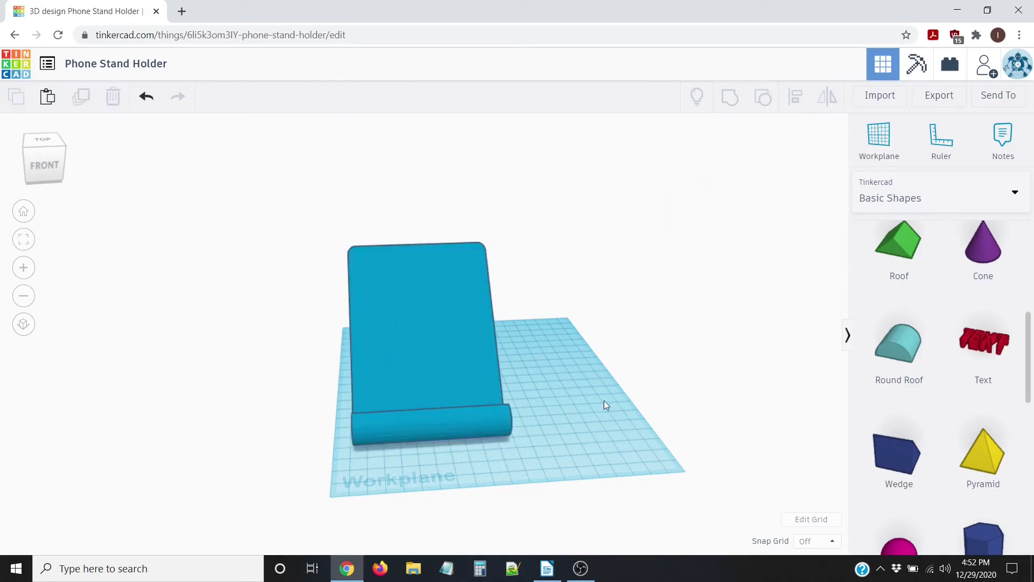
right_drag(591, 399, 529, 383)
right_drag(551, 438, 611, 479)
scroll(647, 425, up, 3)
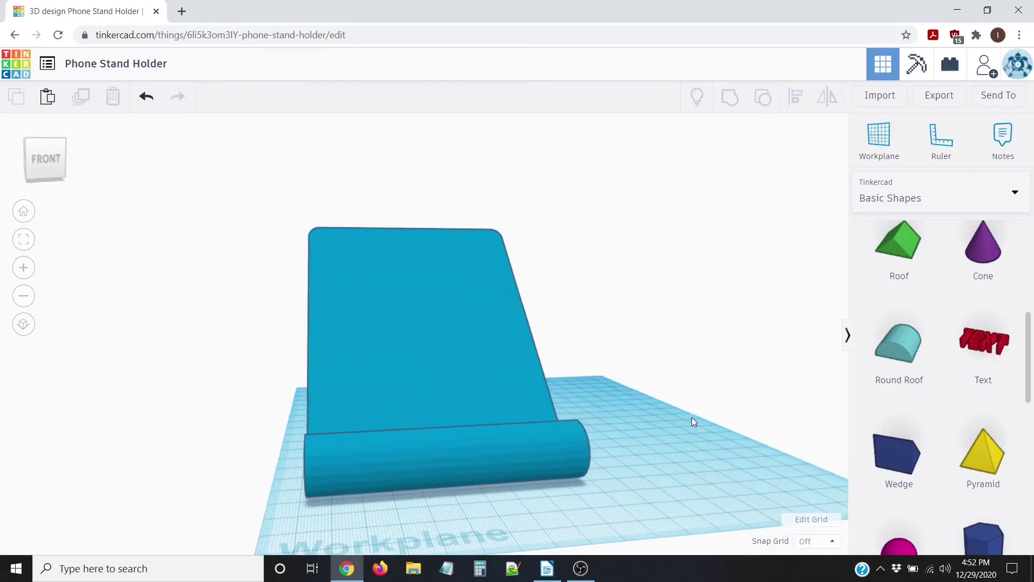
right_drag(629, 411, 429, 466)
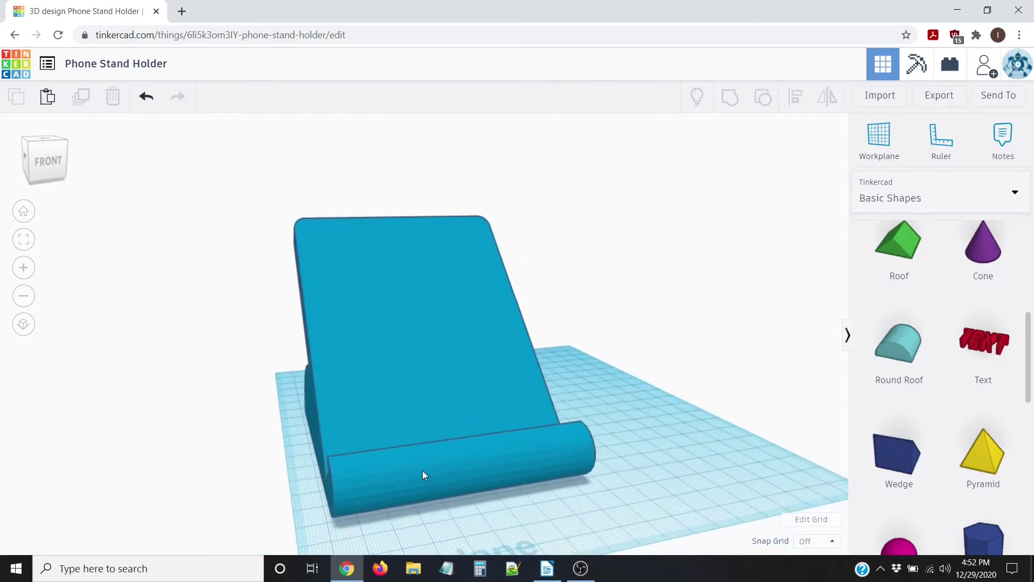
right_drag(621, 405, 308, 271)
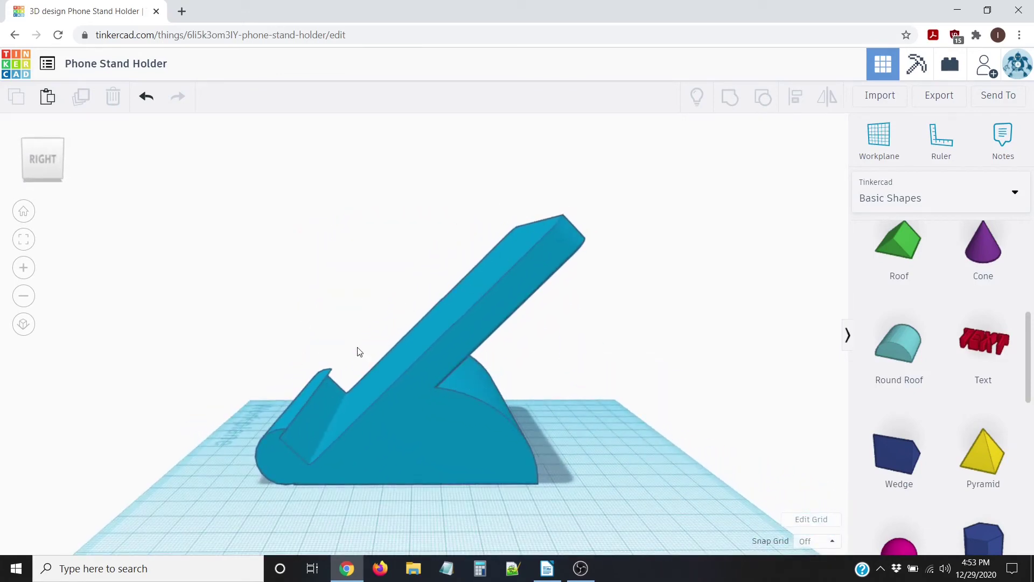
right_drag(504, 261, 291, 367)
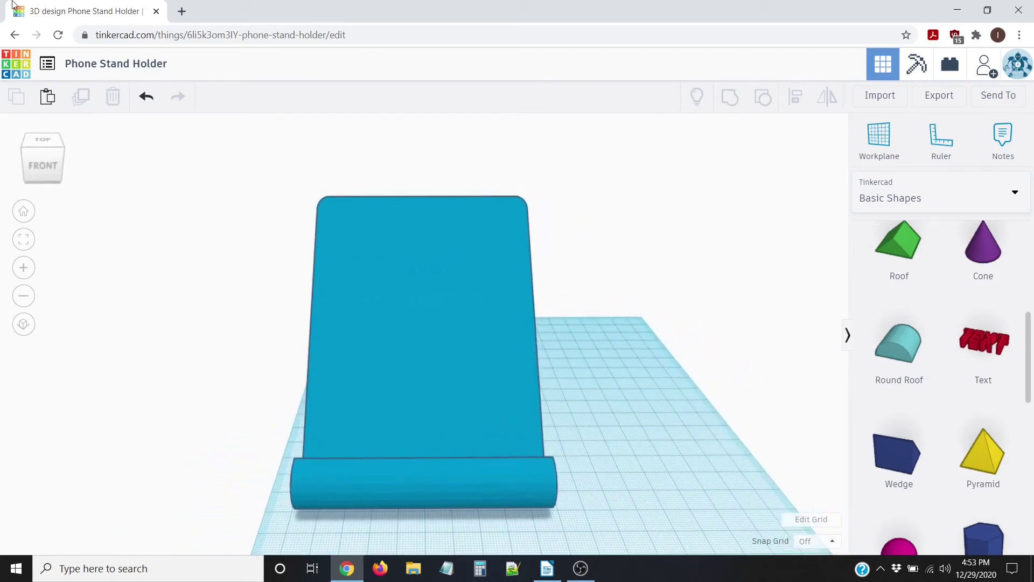
Step: Undo the grouping and the hole slab's duplication, moves, centering and tilt, back to a single flat slab on the workplane
click(146, 98)
click(148, 101)
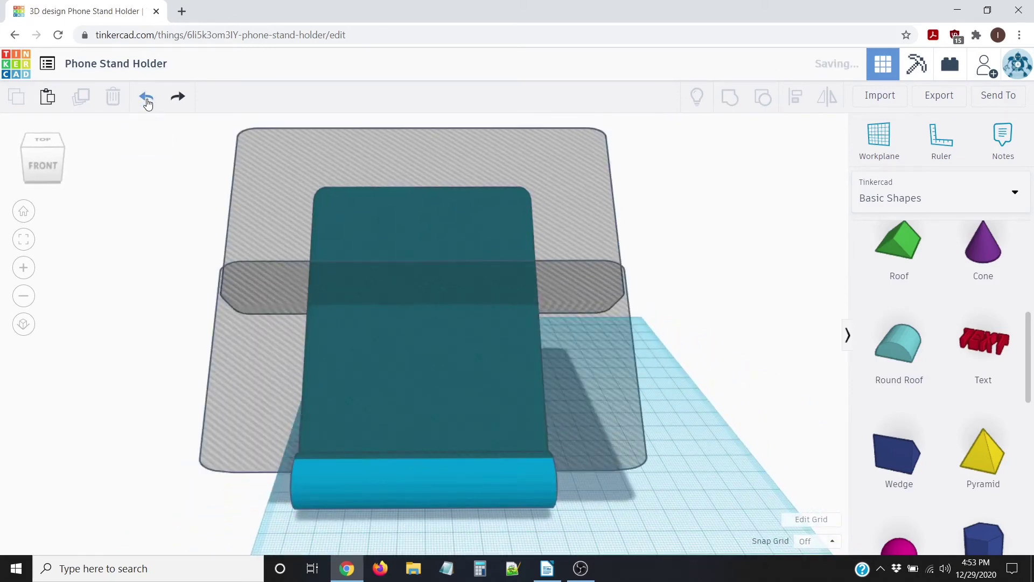
click(148, 101)
click(147, 102)
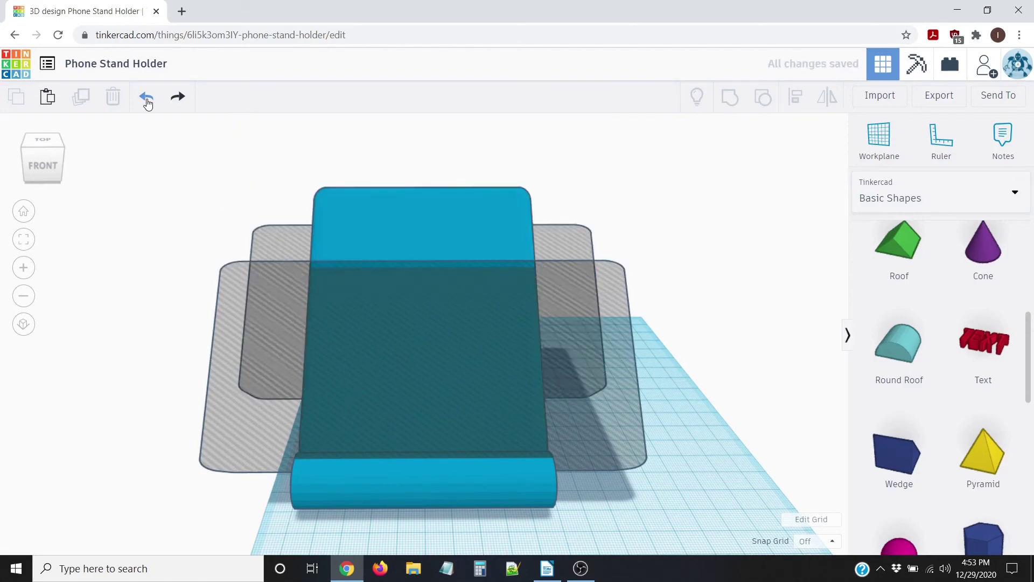
click(148, 102)
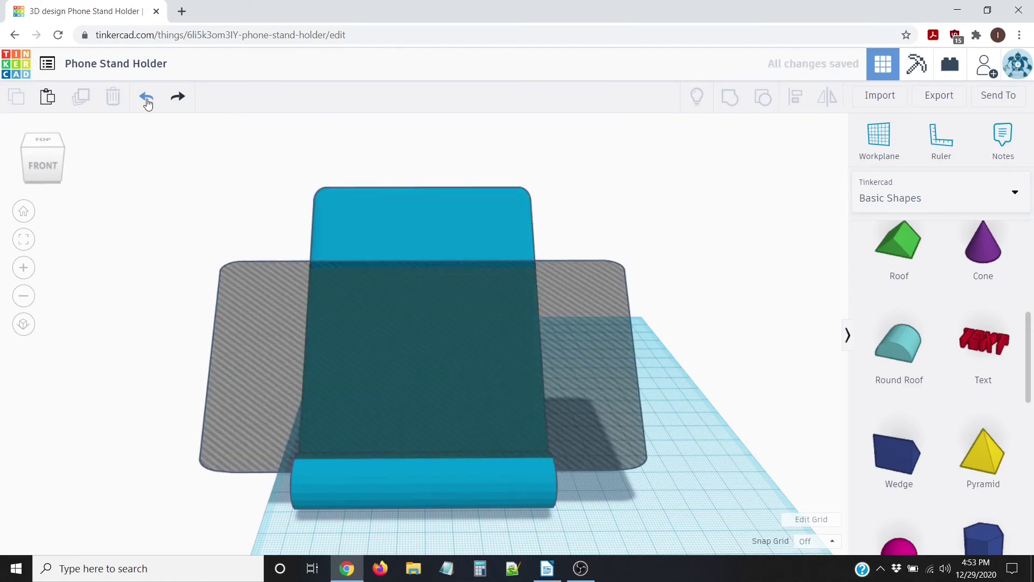
click(148, 102)
click(148, 101)
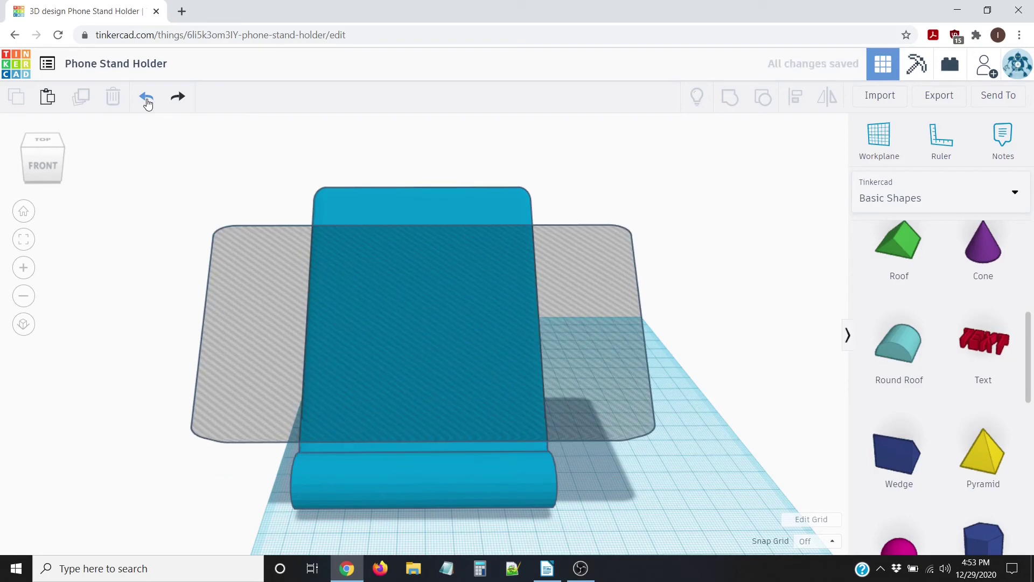
click(148, 102)
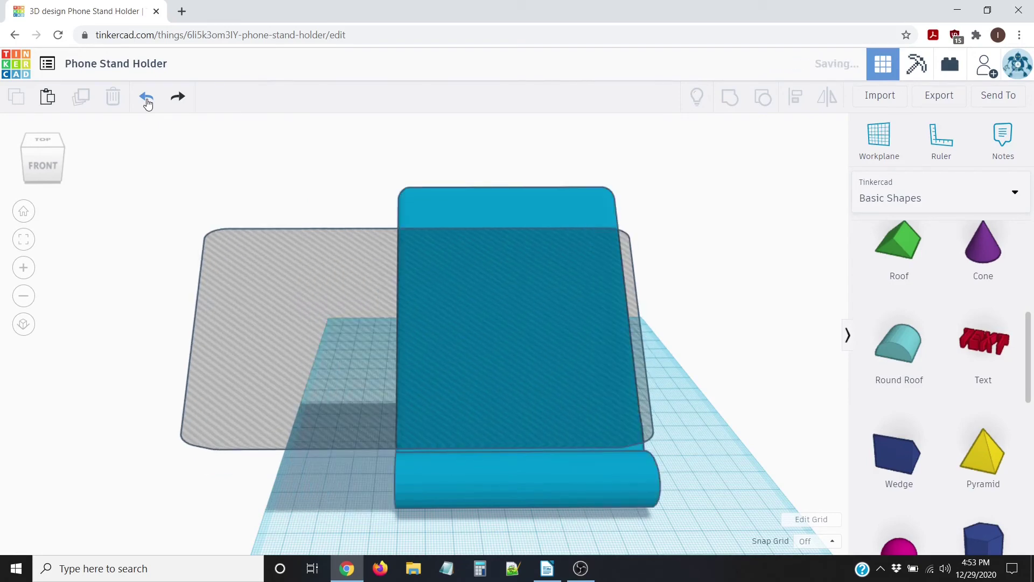
click(147, 102)
click(147, 102)
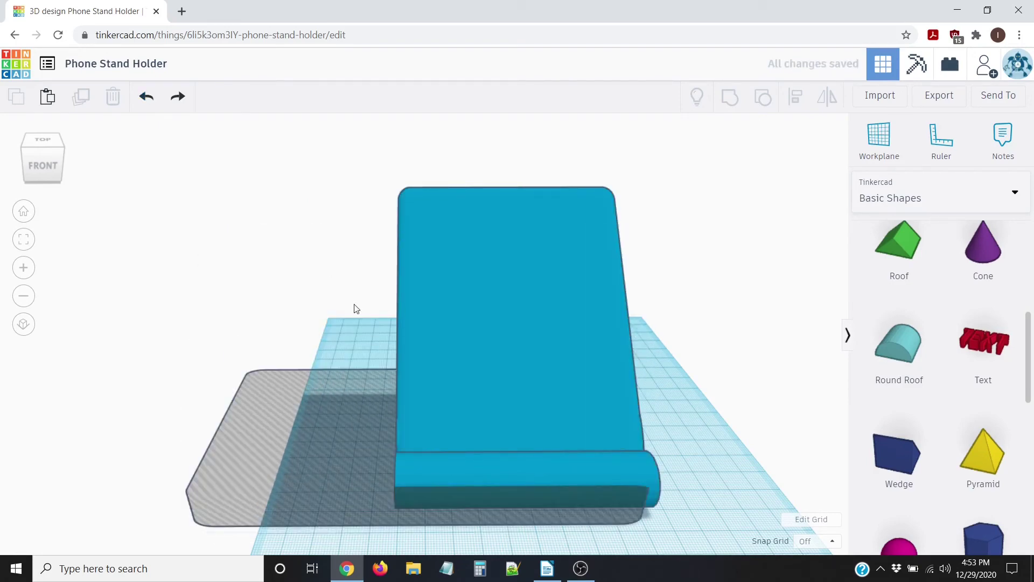
Step: Extend the flat hole slab toward the back of the stand and set its front-to-back length to 125 mm
right_drag(150, 336, 412, 463)
click(413, 464)
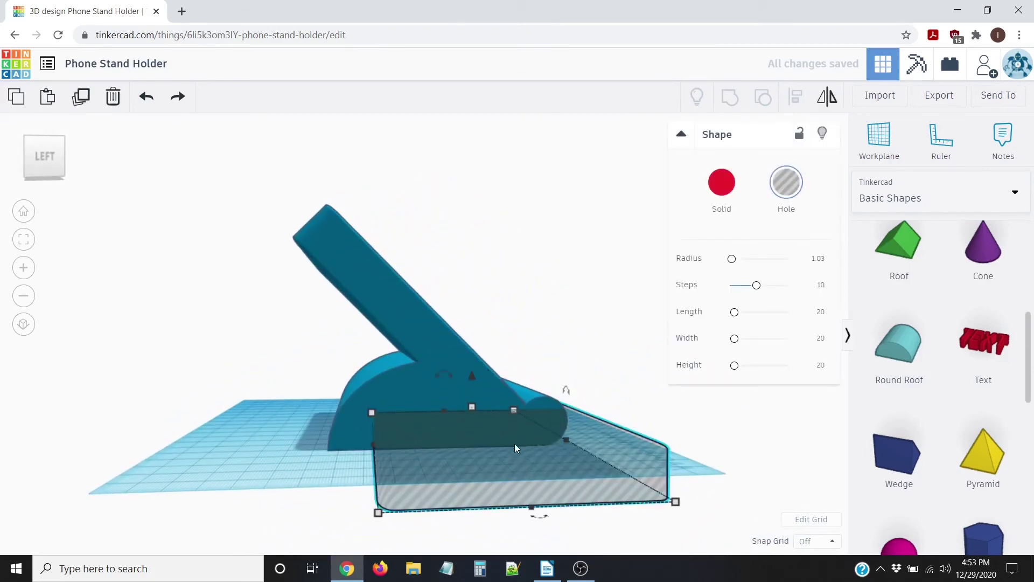
drag(373, 445, 327, 444)
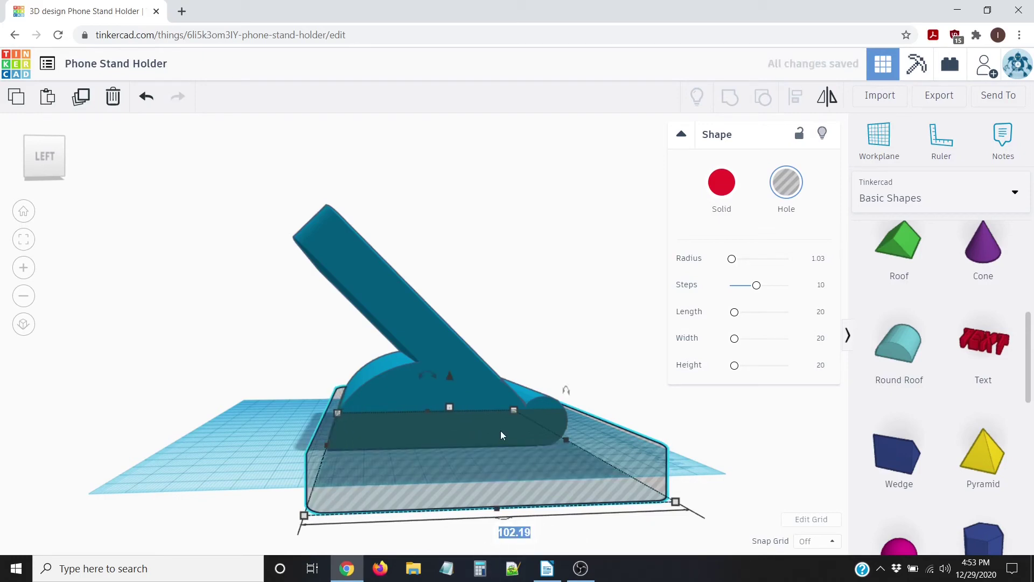
text(125)
key(Return)
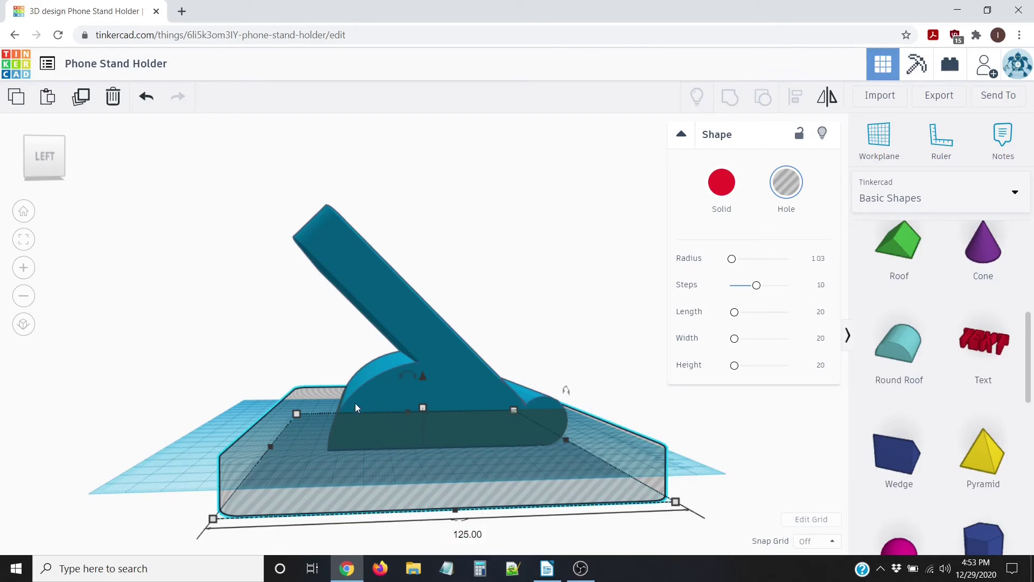
Step: Rotate the hole slab by -45° to match the sloped panel and raise it about 48 mm over the panel's front face
mouse_move(409, 375)
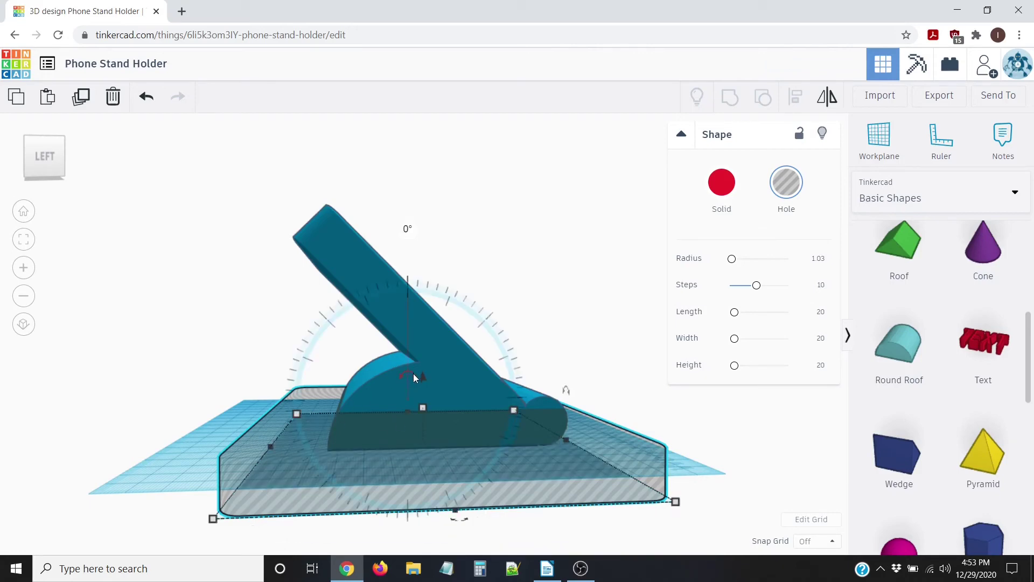
drag(414, 374, 432, 382)
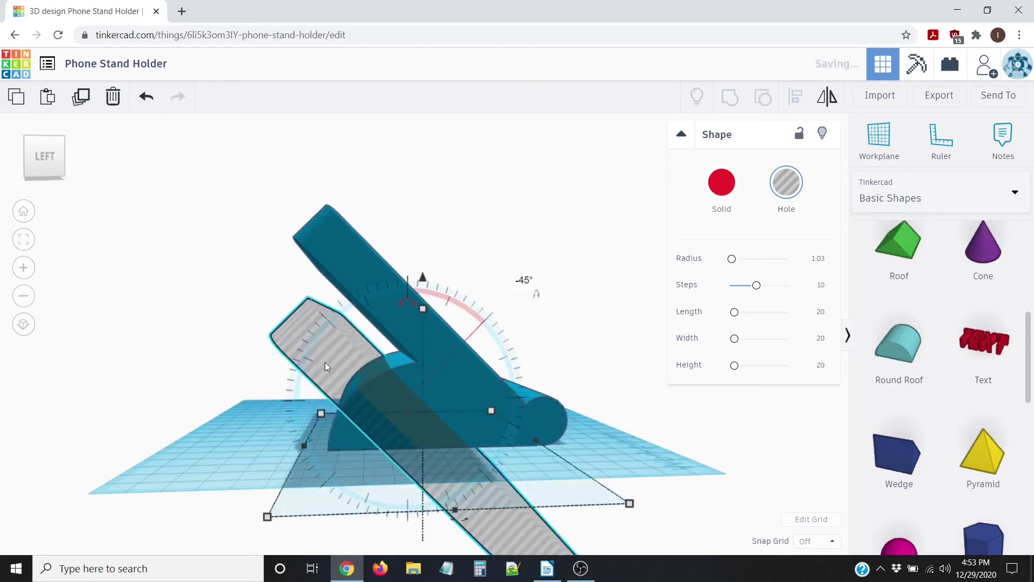
drag(423, 280, 368, 166)
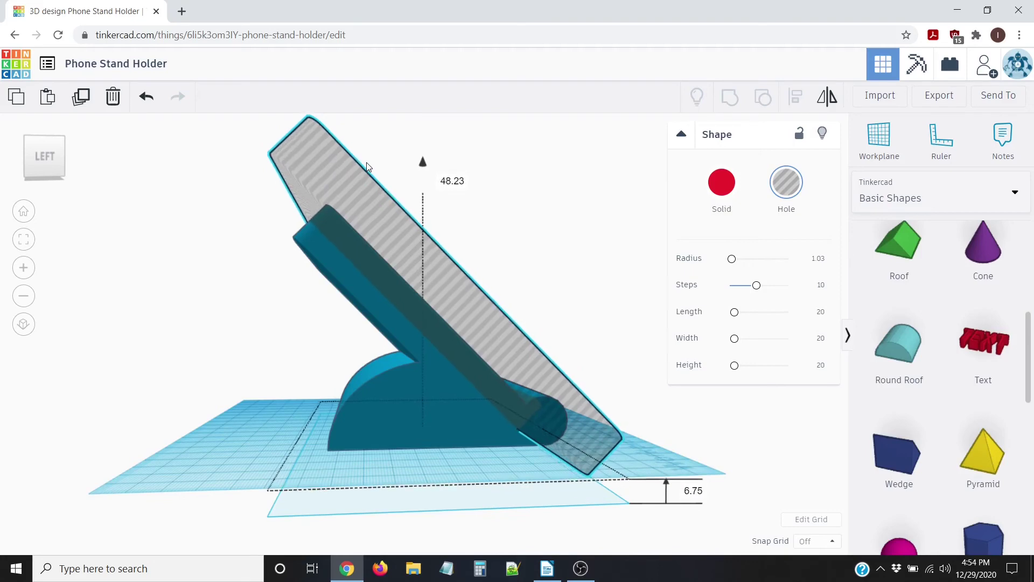
Step: Select the tilted hole slab and the blue stand together and align them on their left-to-right centers
scroll(604, 313, down, 3)
right_drag(588, 412, 452, 459)
scroll(452, 459, down, 5)
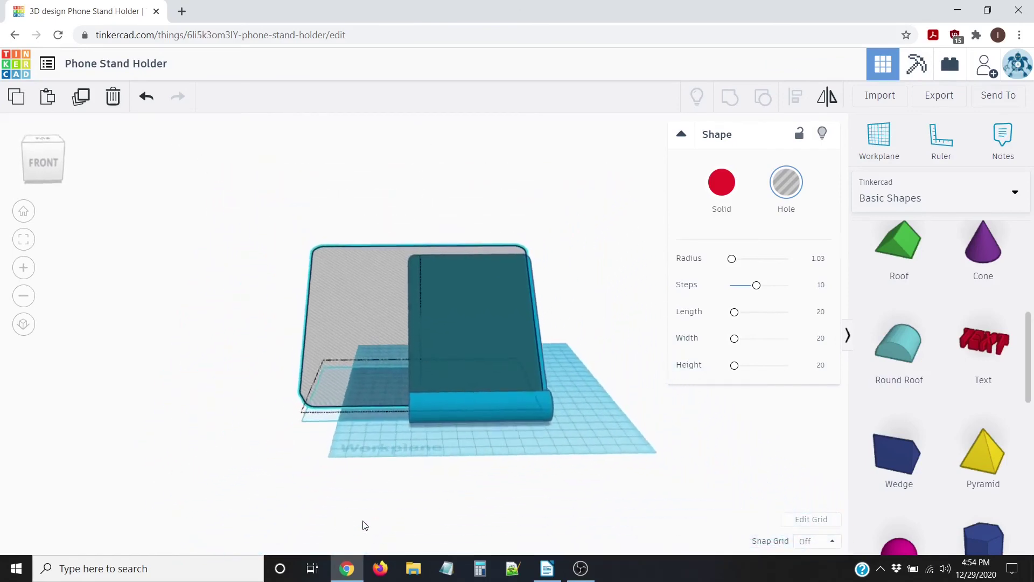
drag(554, 348, 602, 512)
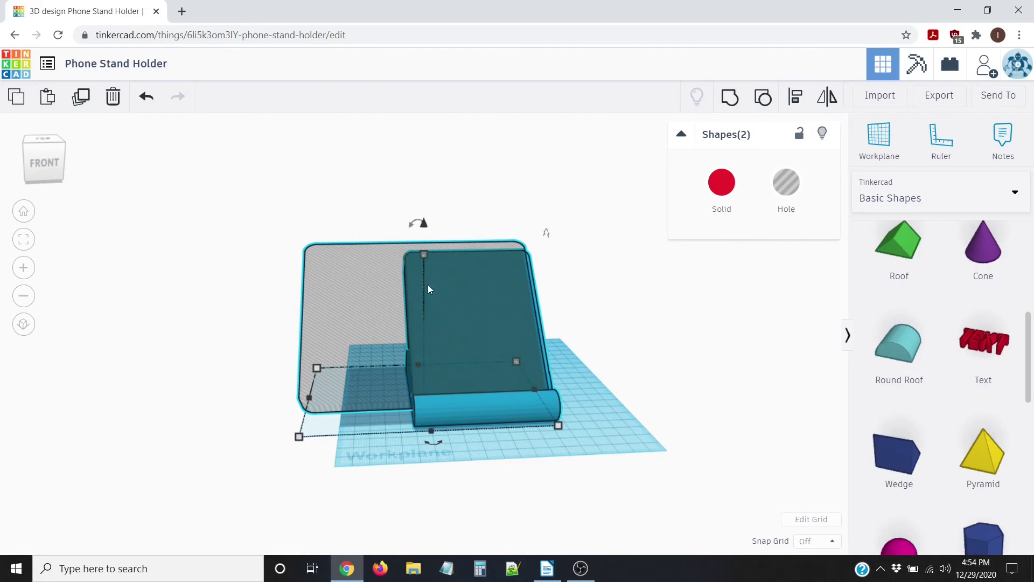
click(796, 98)
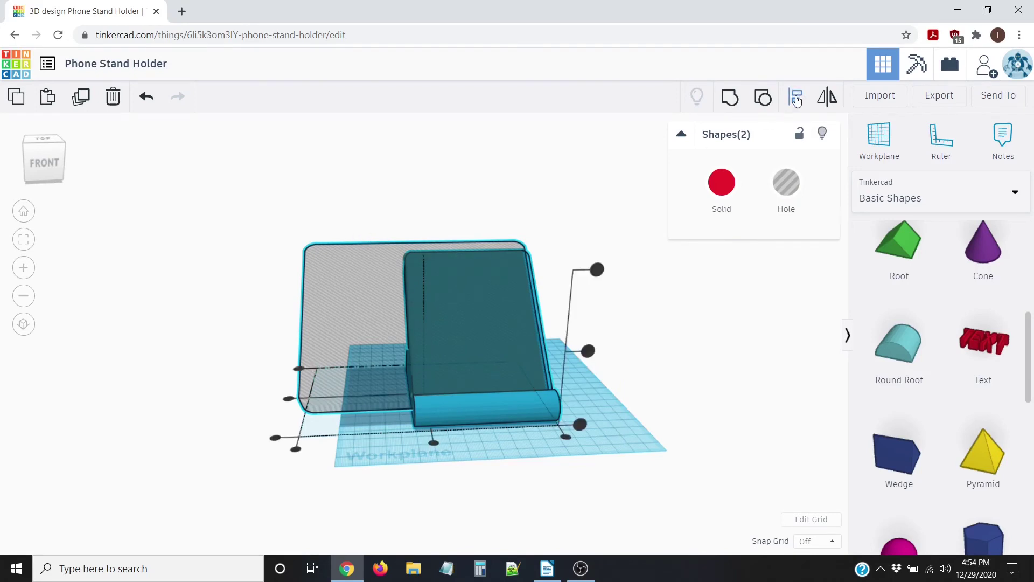
click(434, 442)
right_drag(183, 412, 434, 396)
scroll(493, 490, up, 4)
right_drag(494, 490, 222, 492)
scroll(224, 495, down, 4)
right_drag(232, 205, 197, 250)
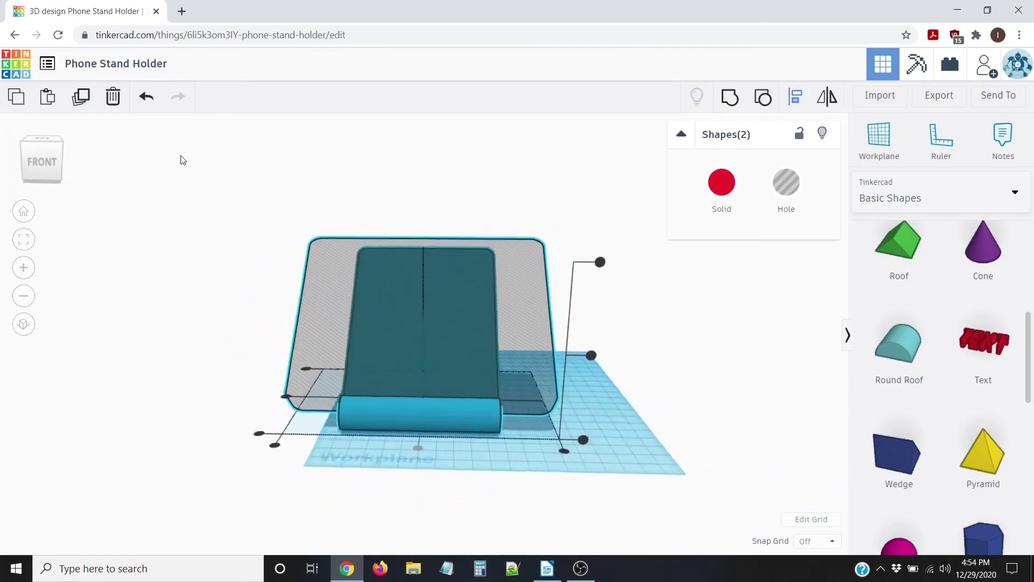
Step: Select the tilted hole slab and the blue stand together and group them to cut the sloped front surface
scroll(226, 237, up, 1)
click(239, 216)
drag(231, 169, 693, 488)
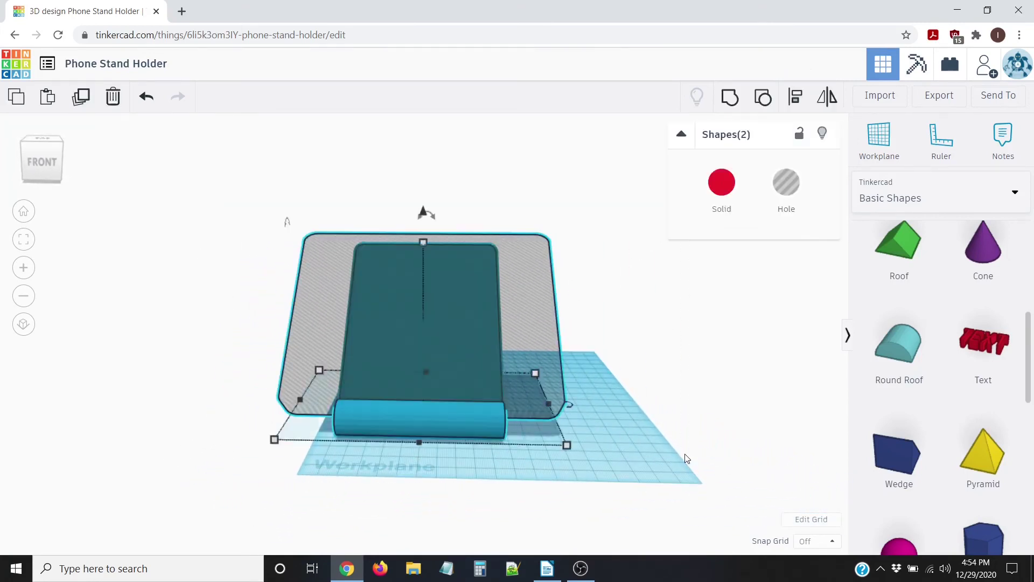
click(729, 98)
click(656, 335)
right_drag(656, 334, 878, 420)
right_drag(593, 356, 330, 197)
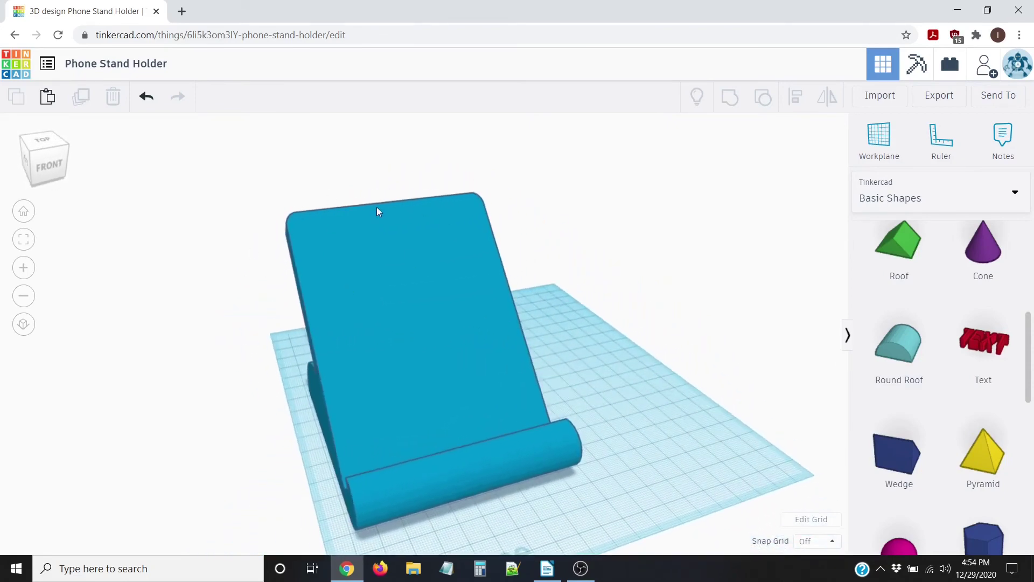
right_drag(369, 247, 408, 348)
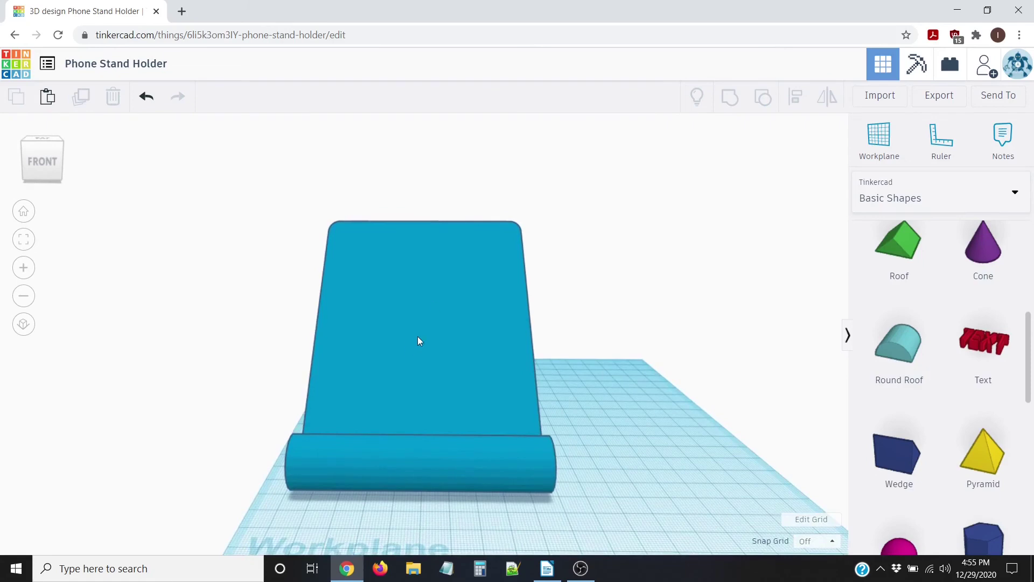
mouse_move(637, 276)
right_down()
mouse_move(622, 293)
mouse_move(640, 286)
right_up()
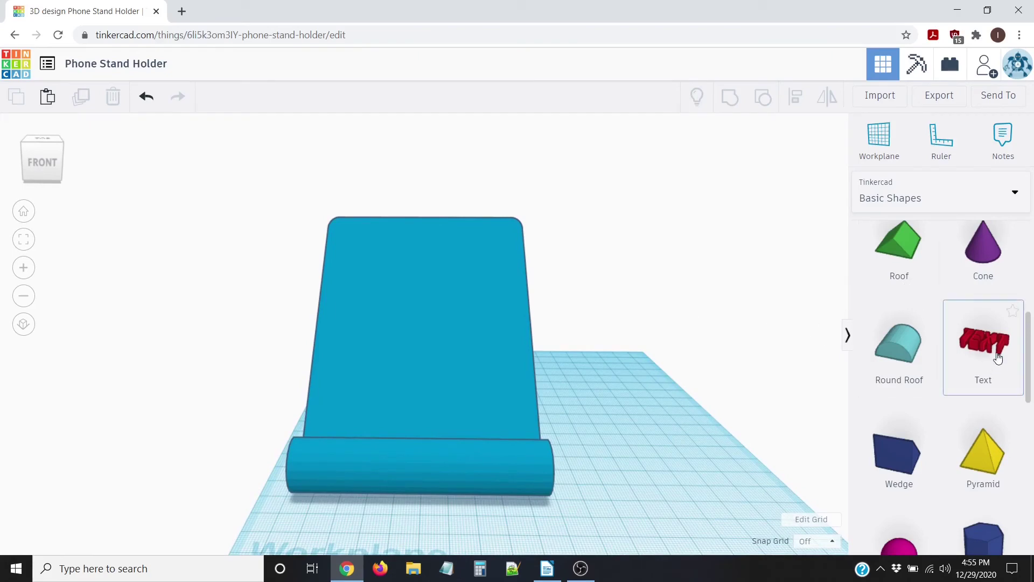
Step: Switch the shape library to the Characters collection
click(944, 202)
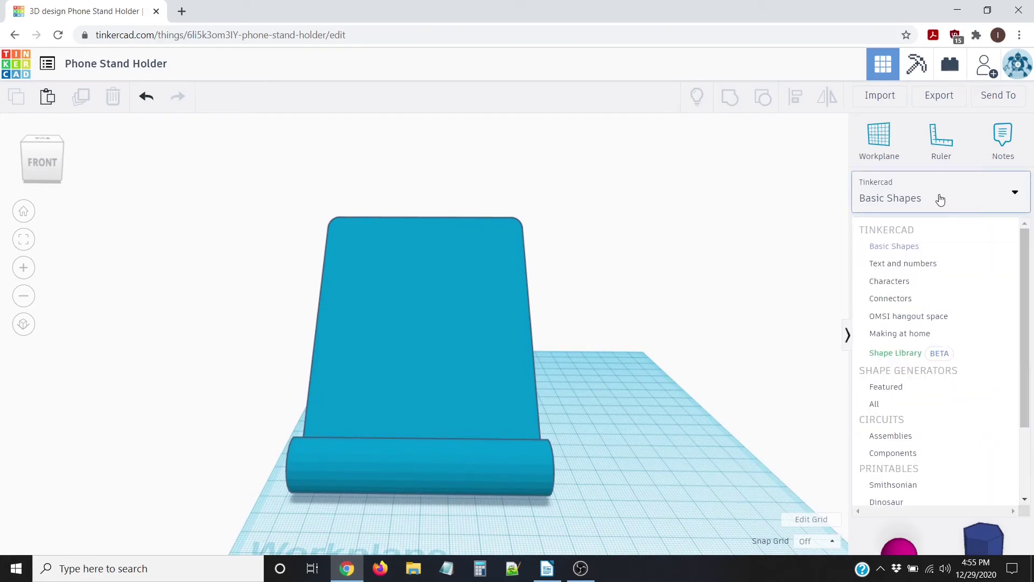
scroll(936, 409, down, 2)
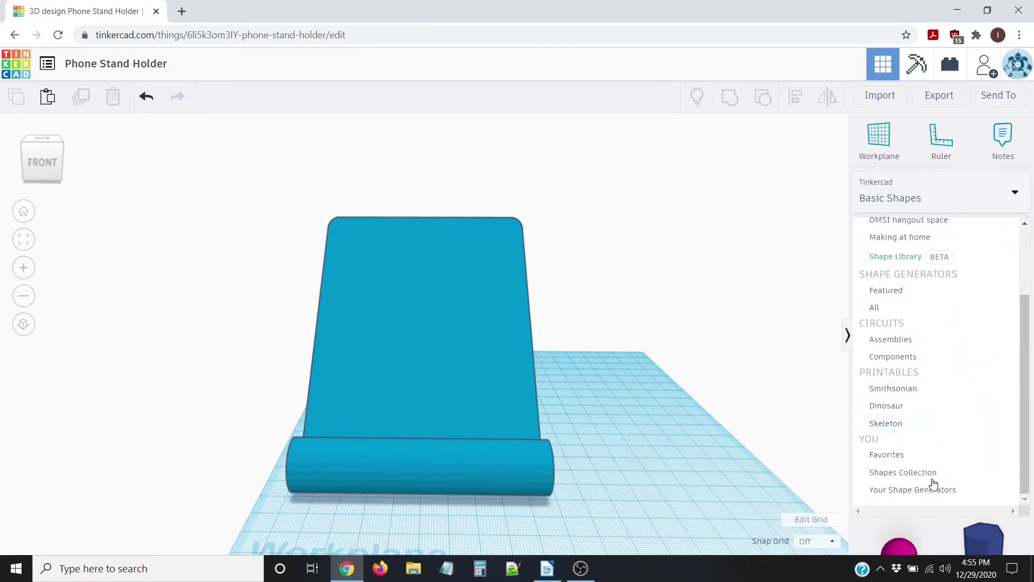
scroll(934, 365, up, 2)
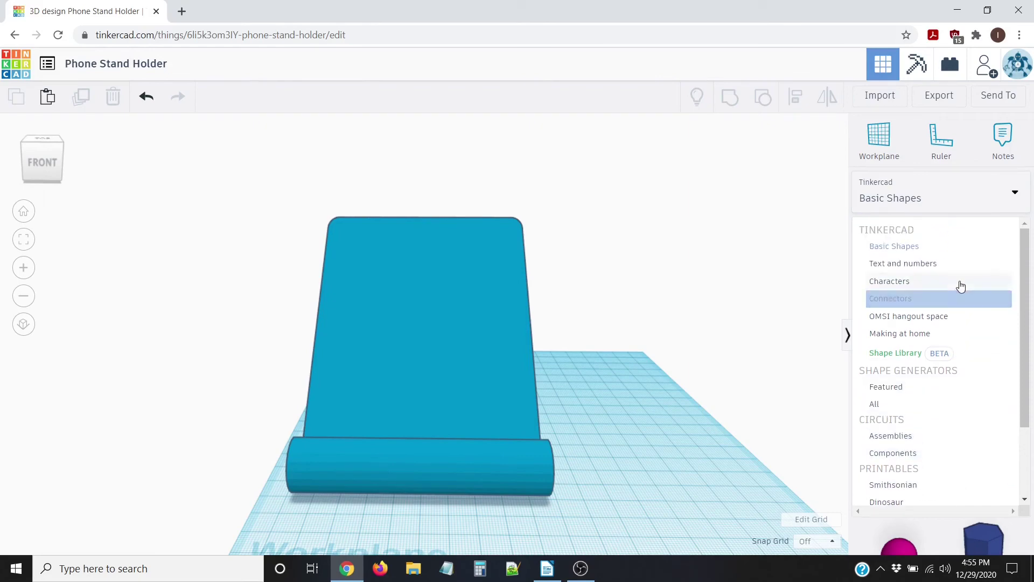
click(917, 285)
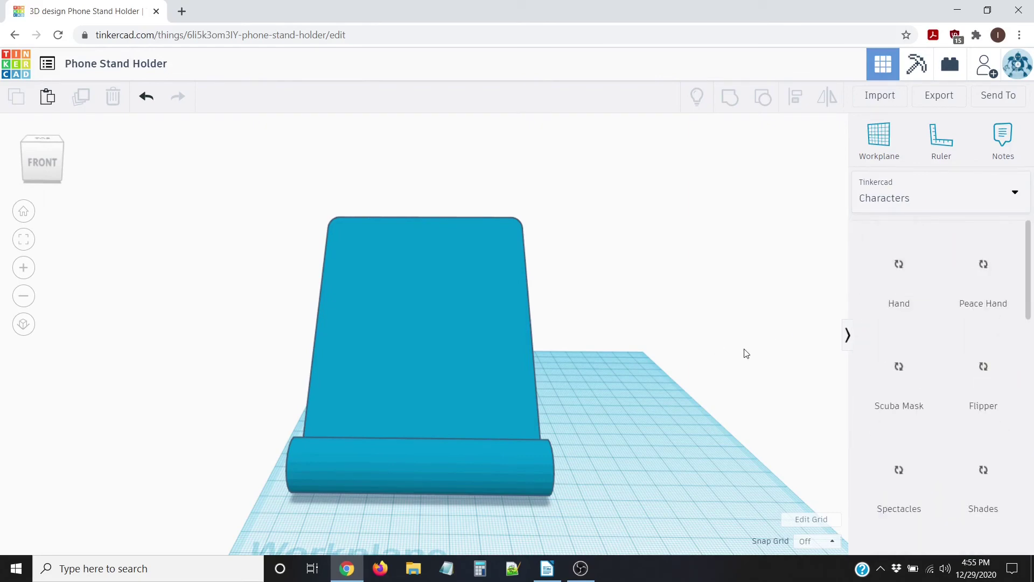
right_drag(800, 316, 855, 470)
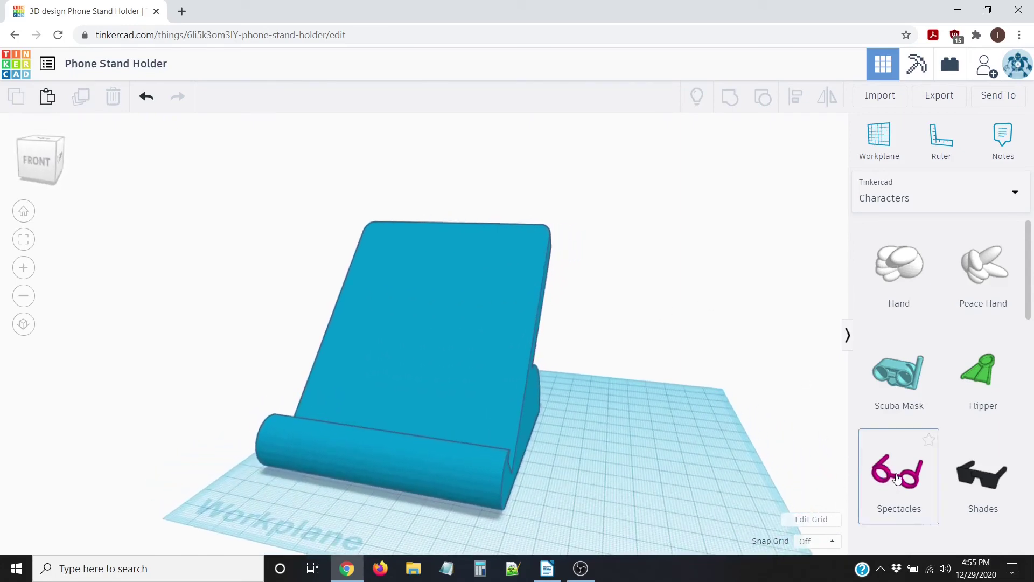
Step: Try a Spectacles shape at the front of the phone stand and delete it
drag(897, 478, 361, 489)
right_drag(398, 519, 335, 477)
key(Delete)
Step: Try a Peace Hand shape beside the stand's side and delete it
scroll(943, 385, down, 3)
scroll(970, 324, up, 3)
scroll(978, 298, down, 1)
drag(964, 291, 548, 456)
right_drag(548, 457, 580, 503)
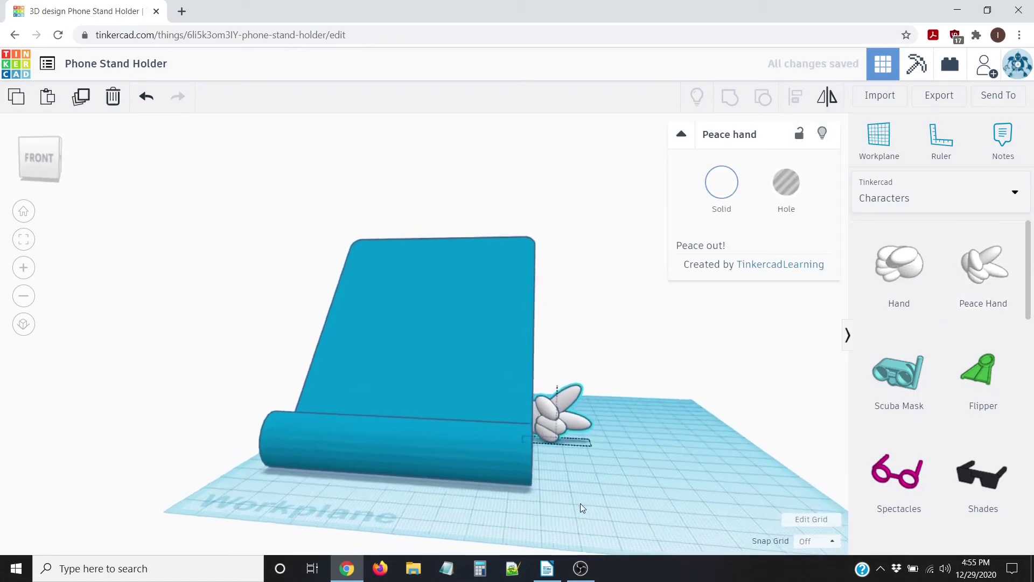
right_drag(606, 416, 591, 459)
key(Delete)
Step: Try two Flipper shapes as feet in front of the stand's rounded lip and delete both
scroll(947, 411, down, 8)
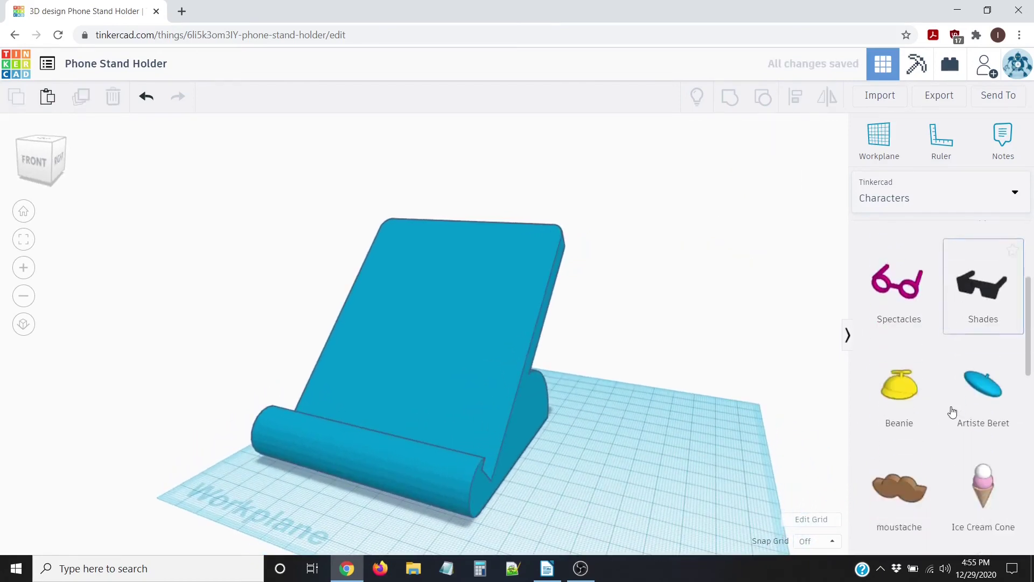
scroll(950, 417, up, 2)
scroll(950, 418, up, 3)
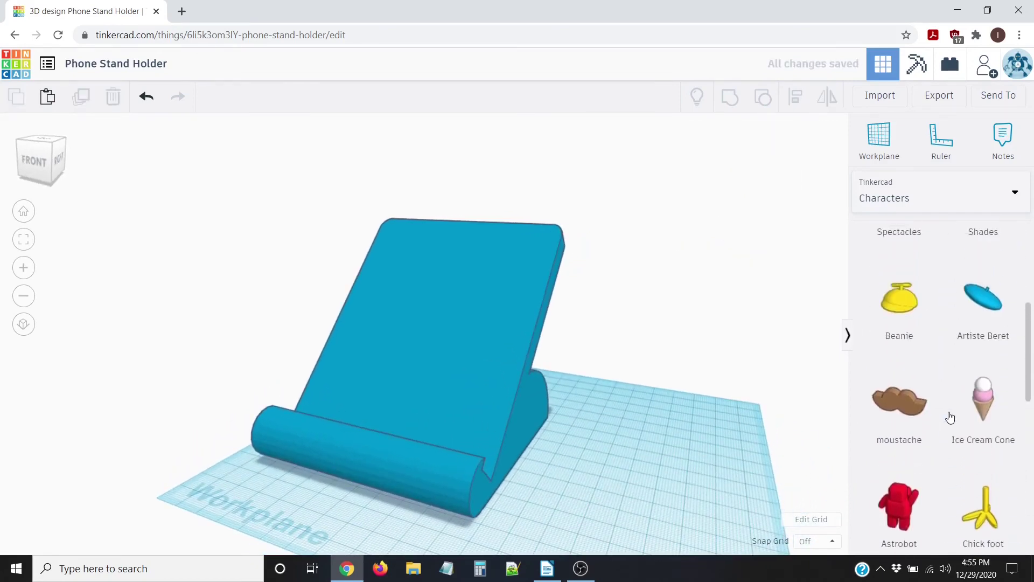
scroll(941, 377, down, 1)
scroll(942, 377, up, 3)
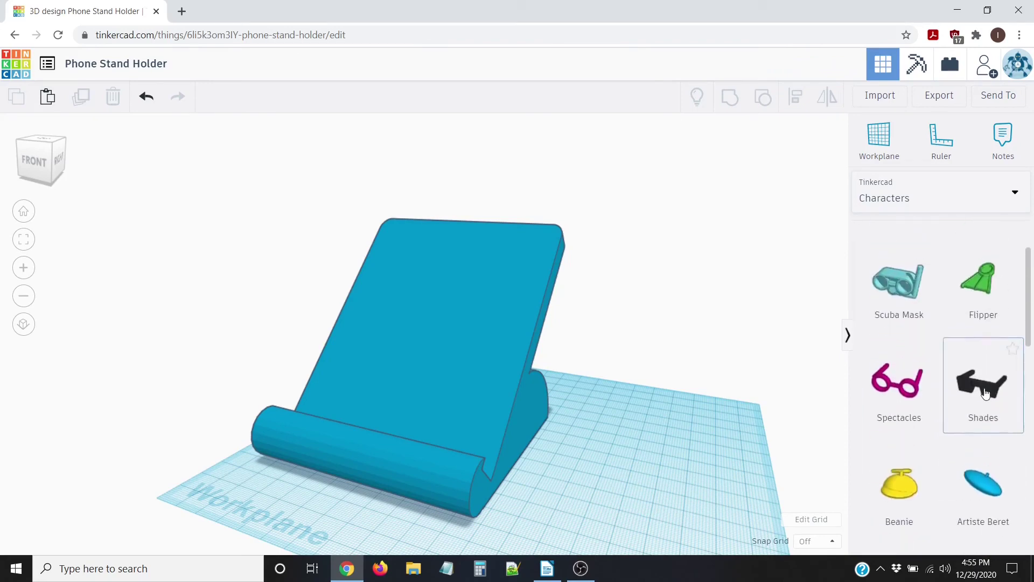
drag(939, 312, 280, 467)
drag(981, 286, 369, 547)
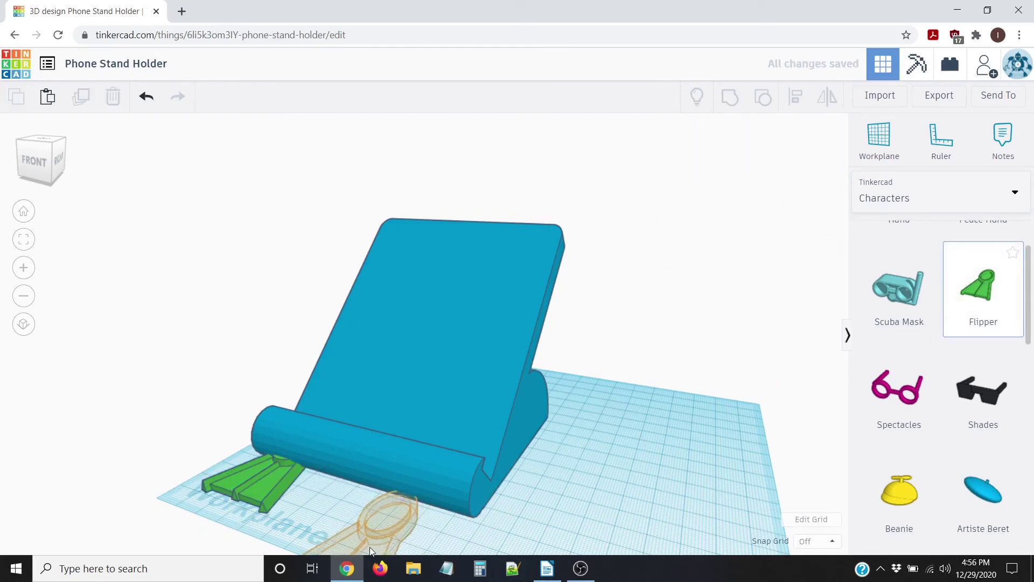
drag(398, 516, 401, 510)
right_drag(401, 510, 355, 535)
scroll(388, 540, down, 3)
scroll(464, 509, up, 3)
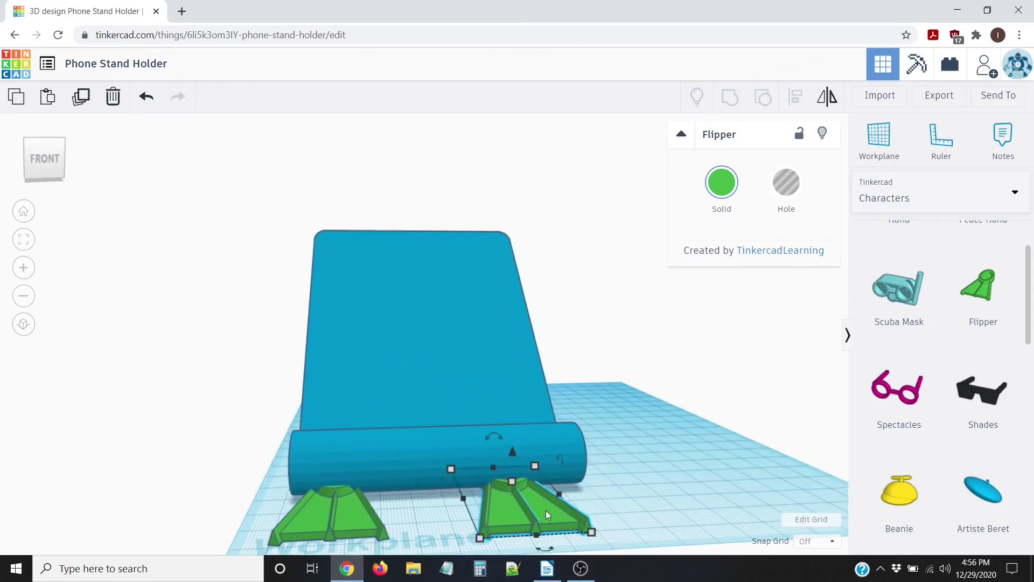
key(Delete)
click(328, 513)
key(Delete)
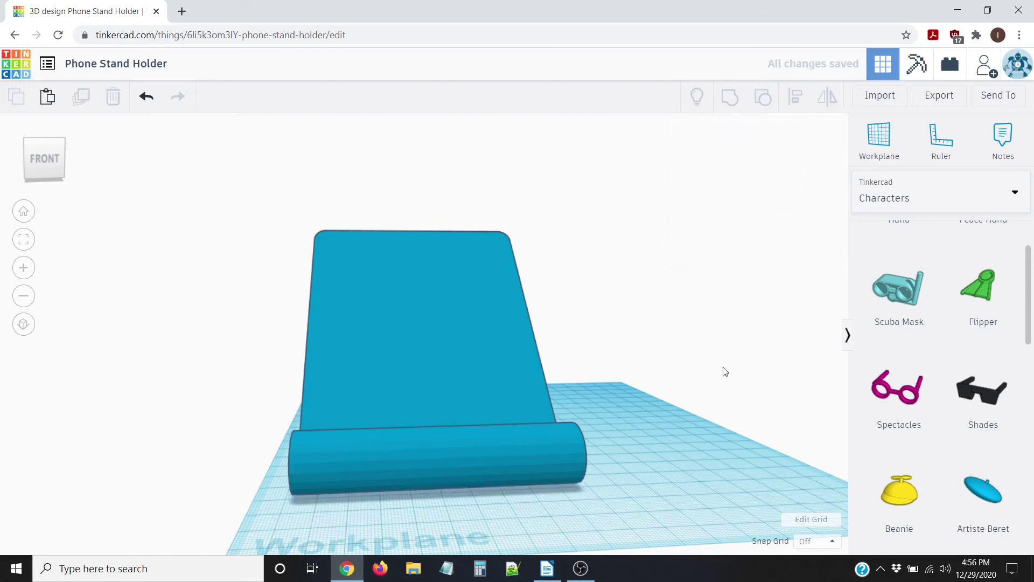
right_drag(730, 381, 636, 390)
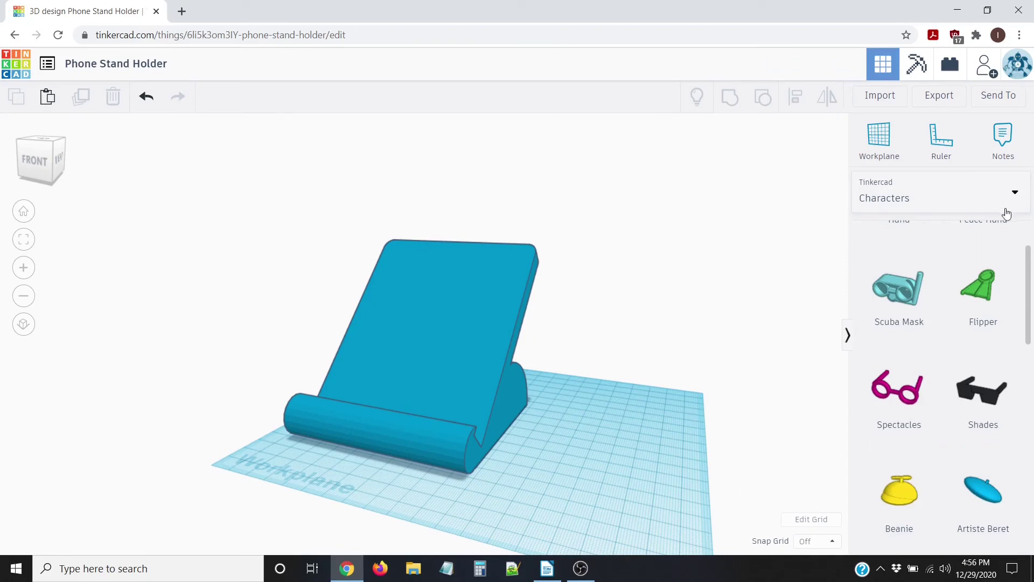
Step: Switch the shape library back to Basic Shapes and find the Text shape
scroll(978, 324, up, 2)
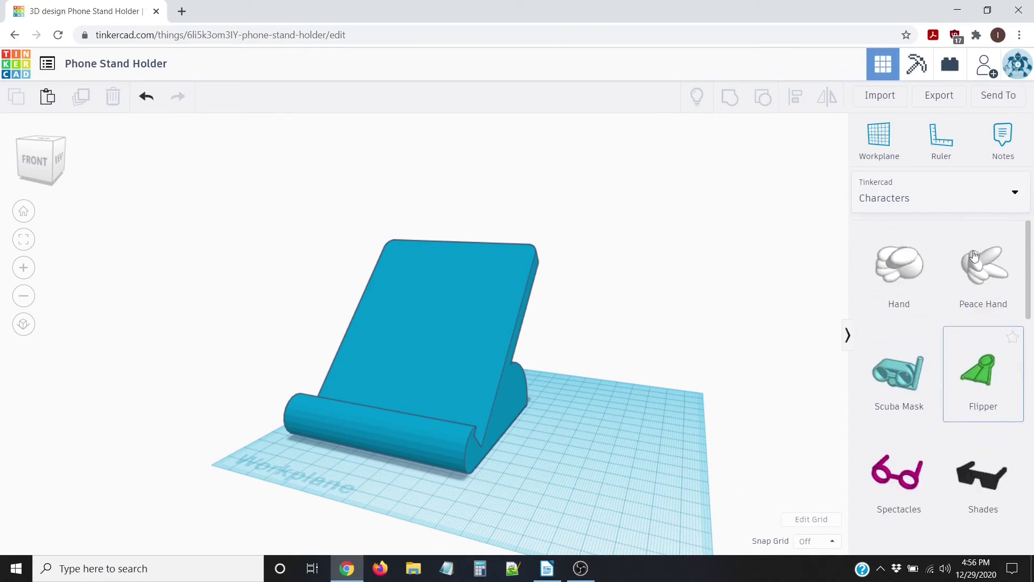
click(939, 197)
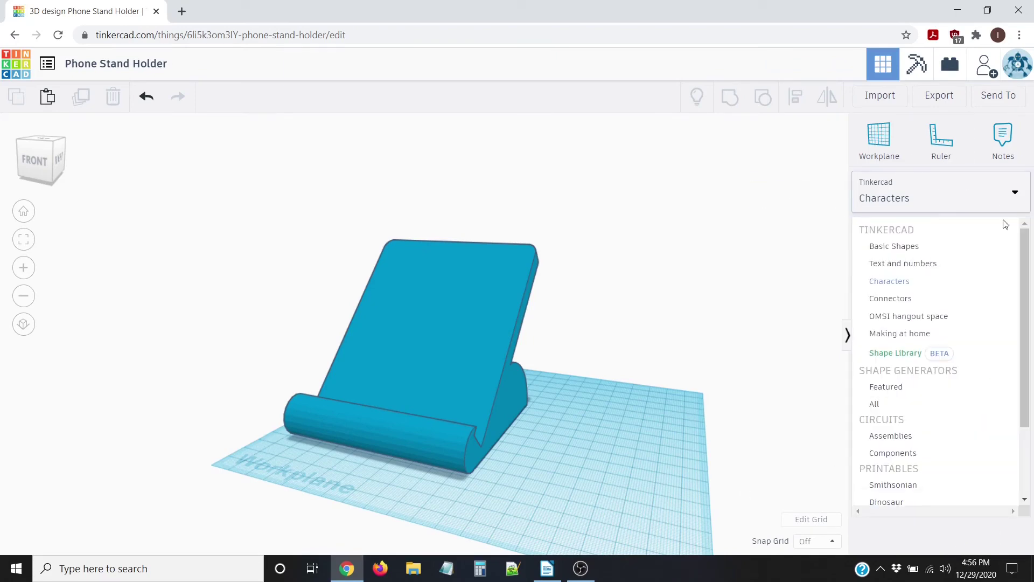
click(909, 247)
right_drag(487, 379, 598, 365)
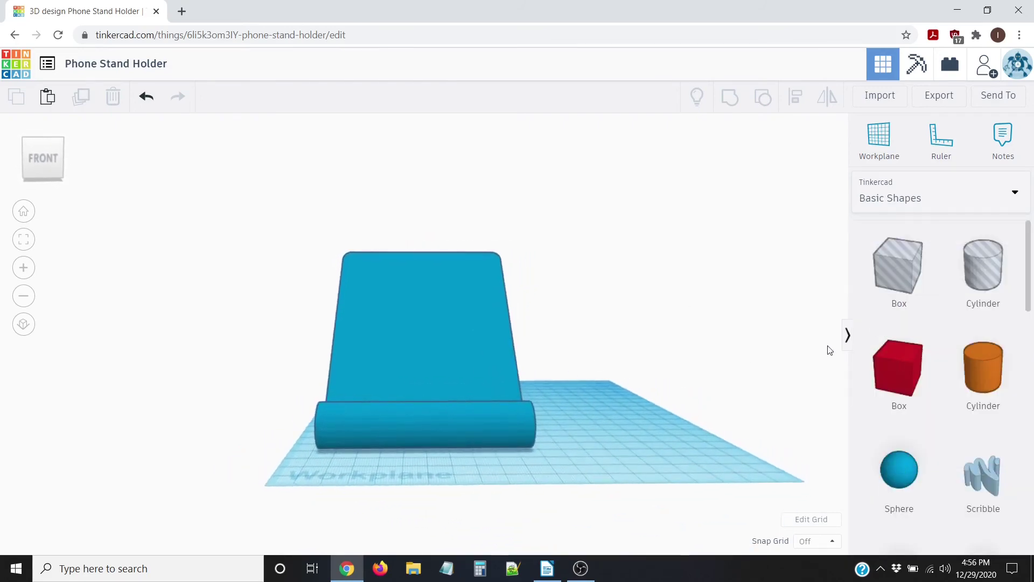
scroll(900, 321, down, 6)
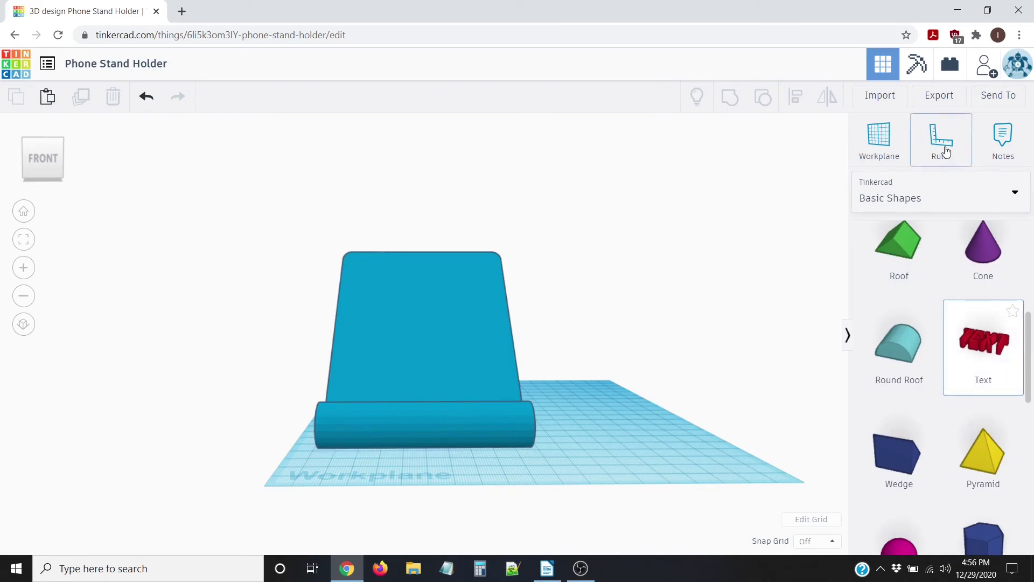
Step: Place a new workplane on the slanted front facet of the stand's rounded lip
right_drag(823, 182, 902, 107)
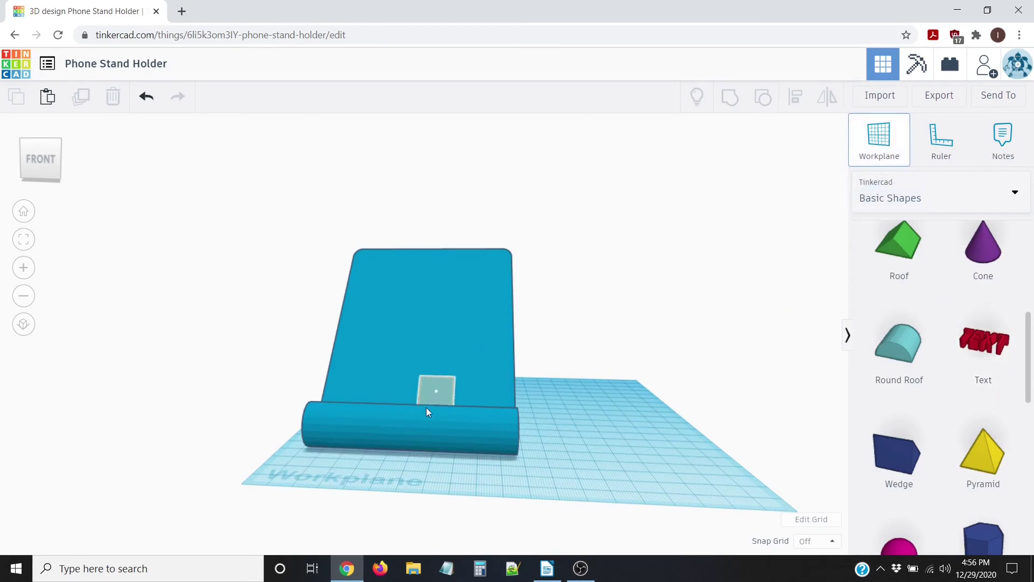
right_drag(526, 482, 289, 408)
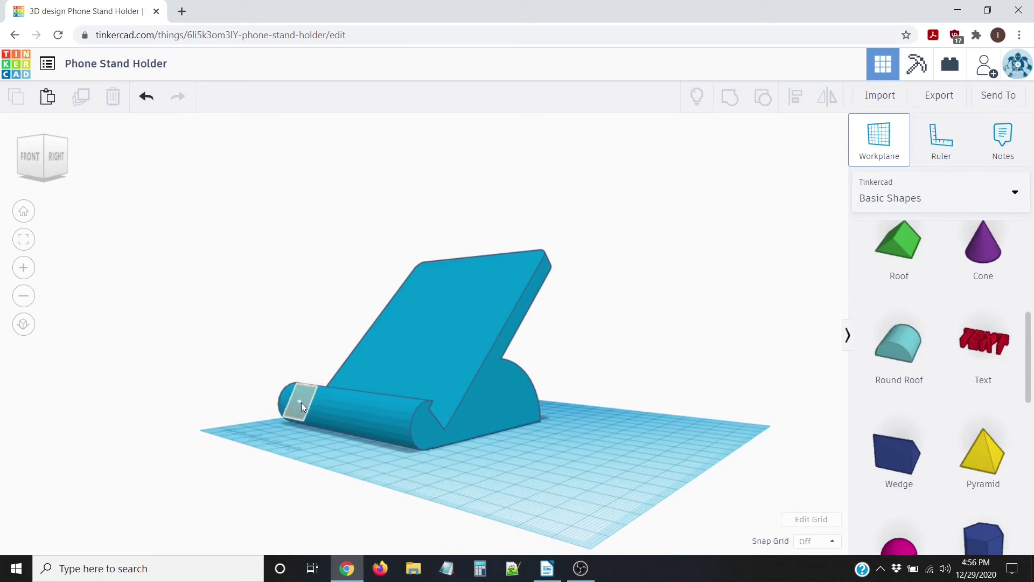
scroll(311, 439, up, 3)
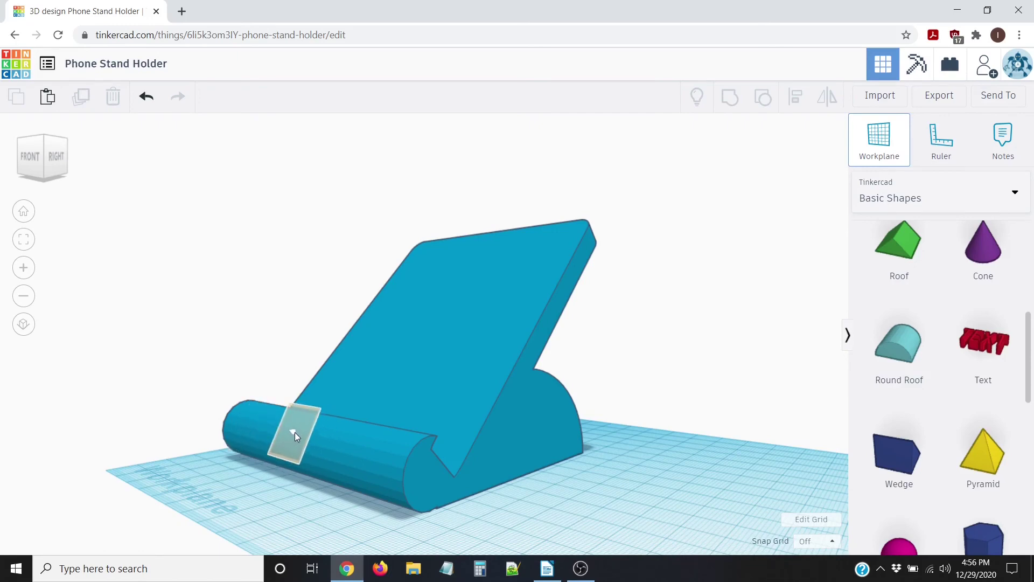
click(295, 433)
right_drag(143, 381, 244, 367)
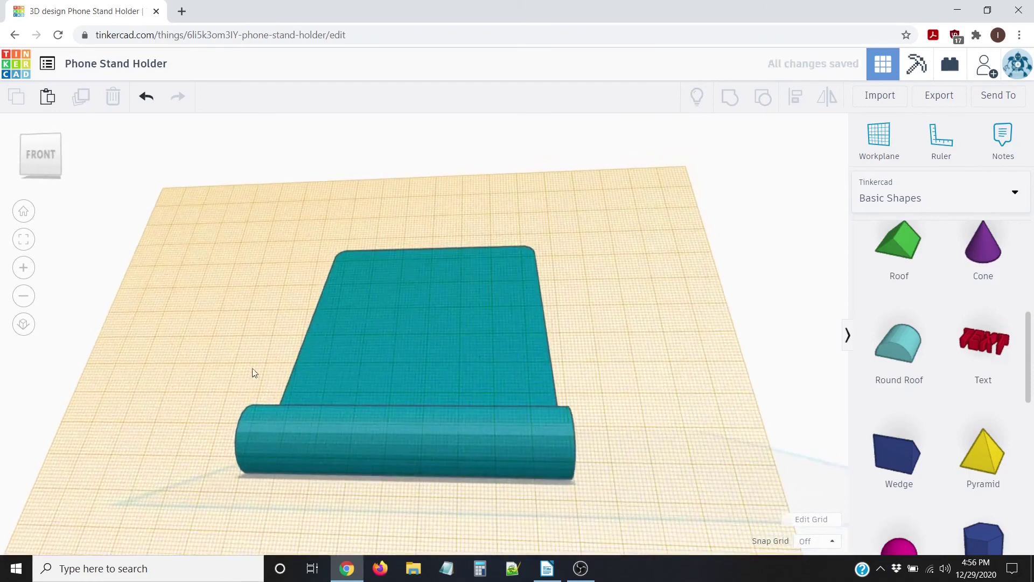
Step: Try a Text shape in the Sans Mono font on the front of the rounded lip and delete it
drag(990, 342, 418, 432)
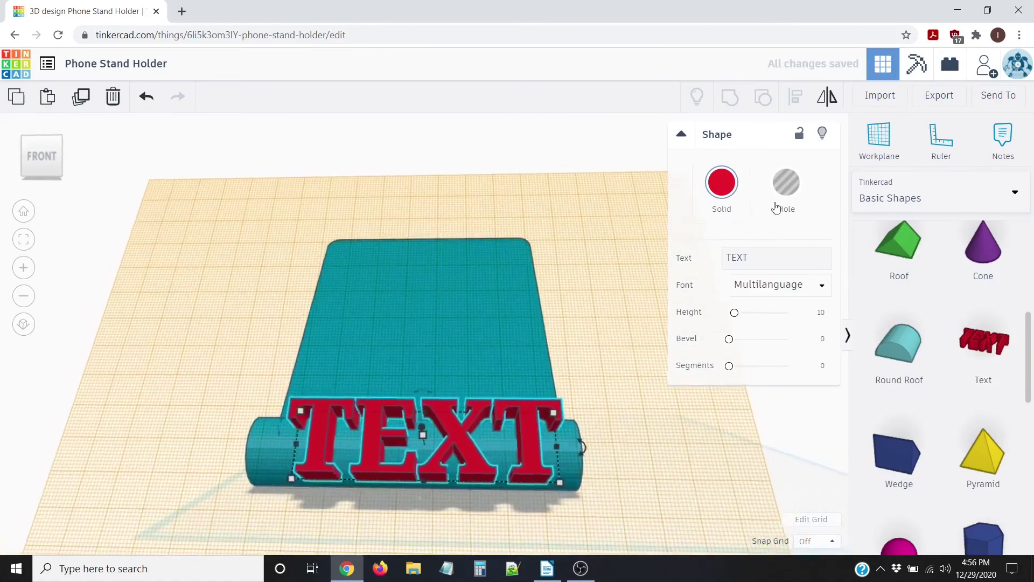
click(821, 287)
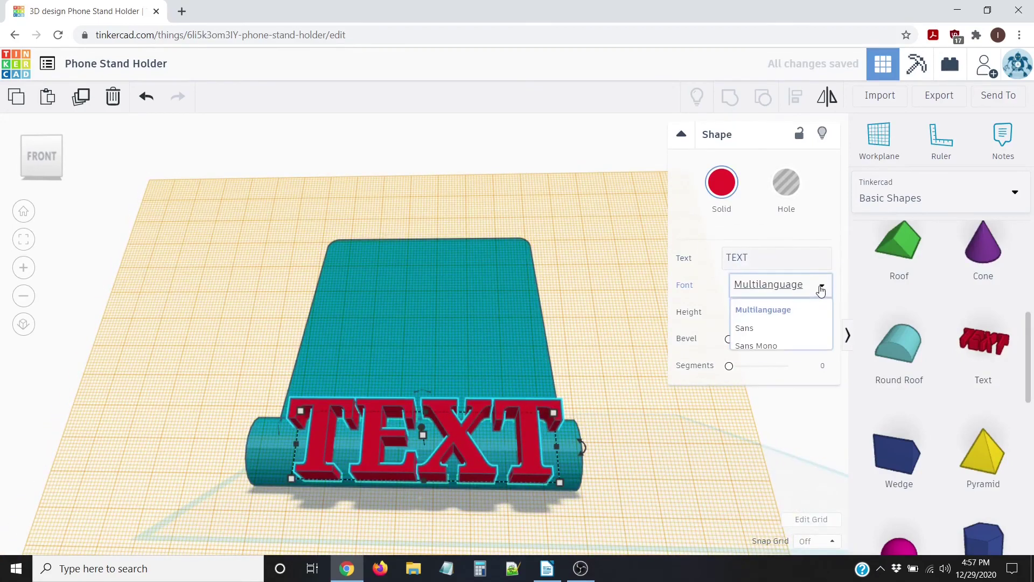
click(755, 364)
click(818, 291)
click(761, 346)
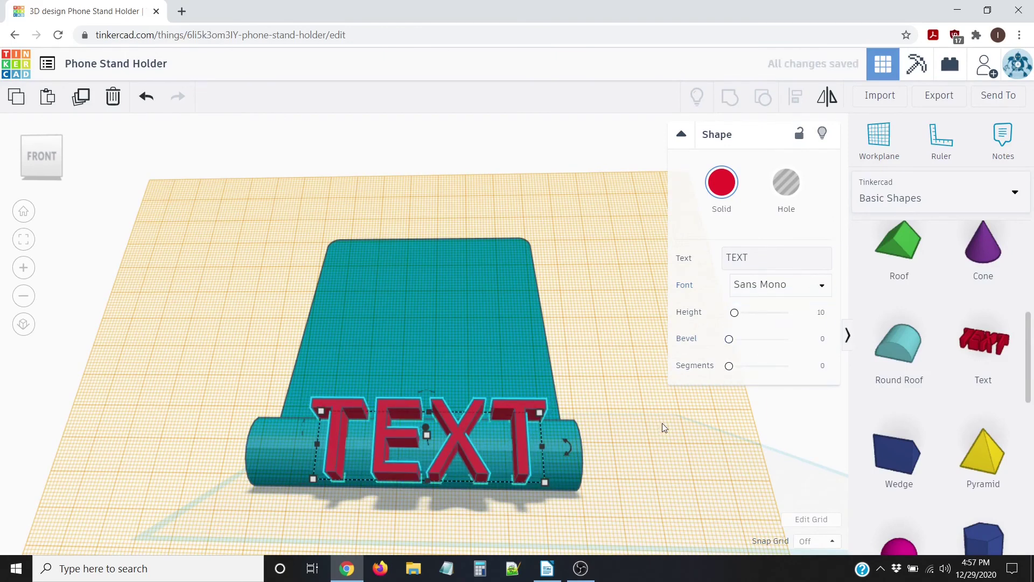
click(624, 445)
click(520, 414)
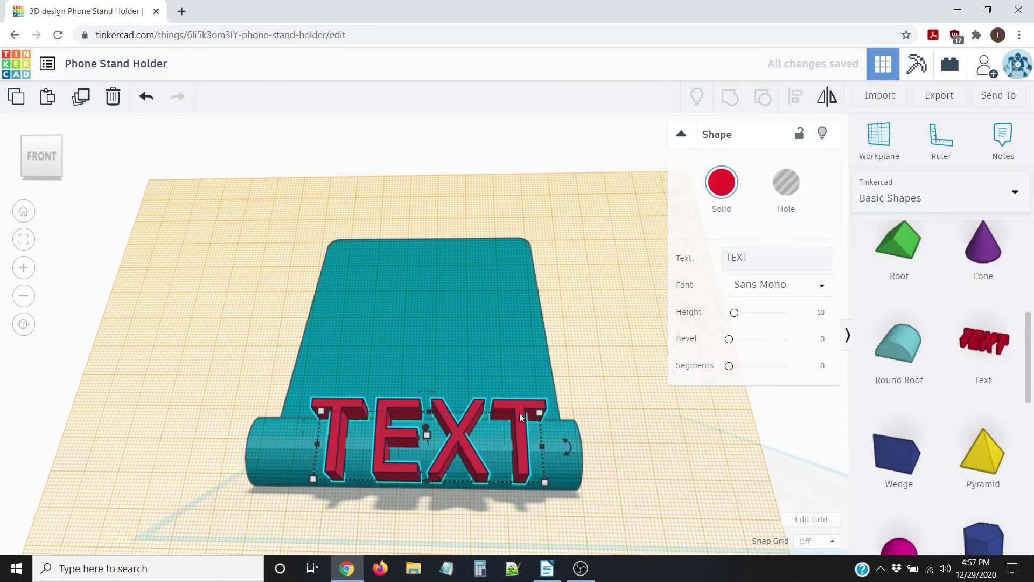
key(Delete)
Step: Place the script text shape from page 2 of all shape generators on the front of the rounded lip
click(910, 195)
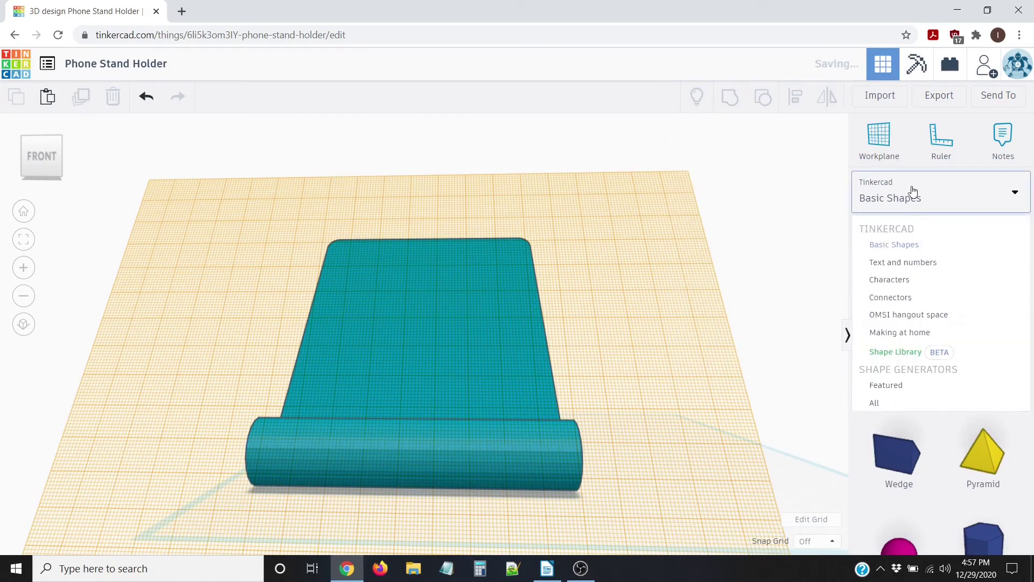
scroll(967, 329, down, 2)
scroll(911, 277, up, 1)
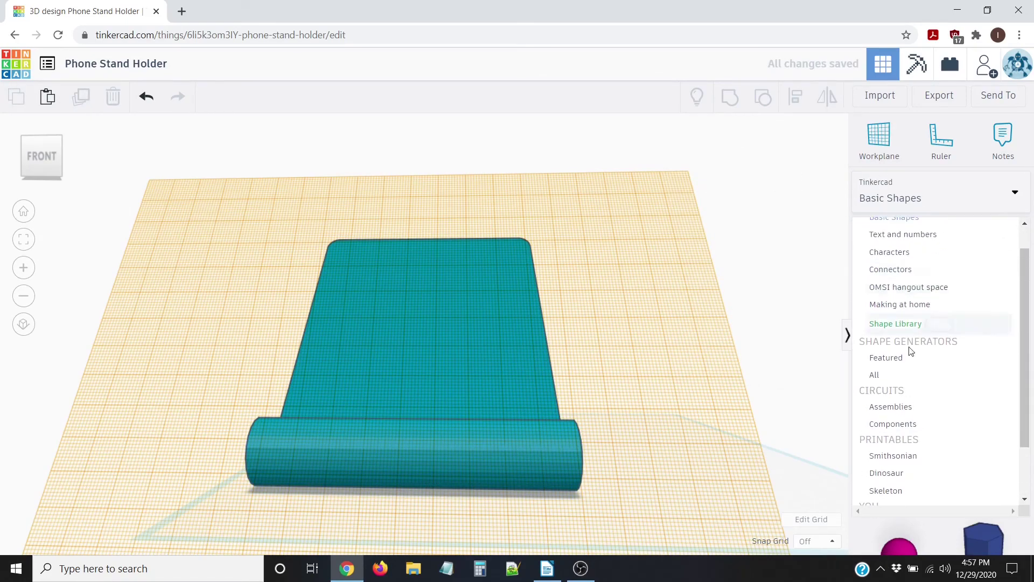
click(897, 373)
scroll(901, 369, down, 5)
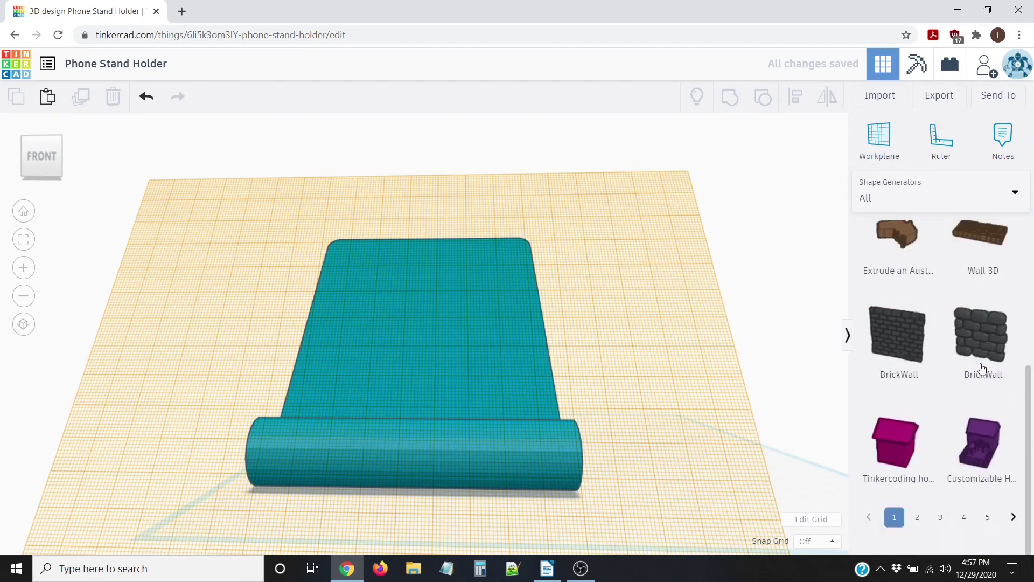
click(923, 549)
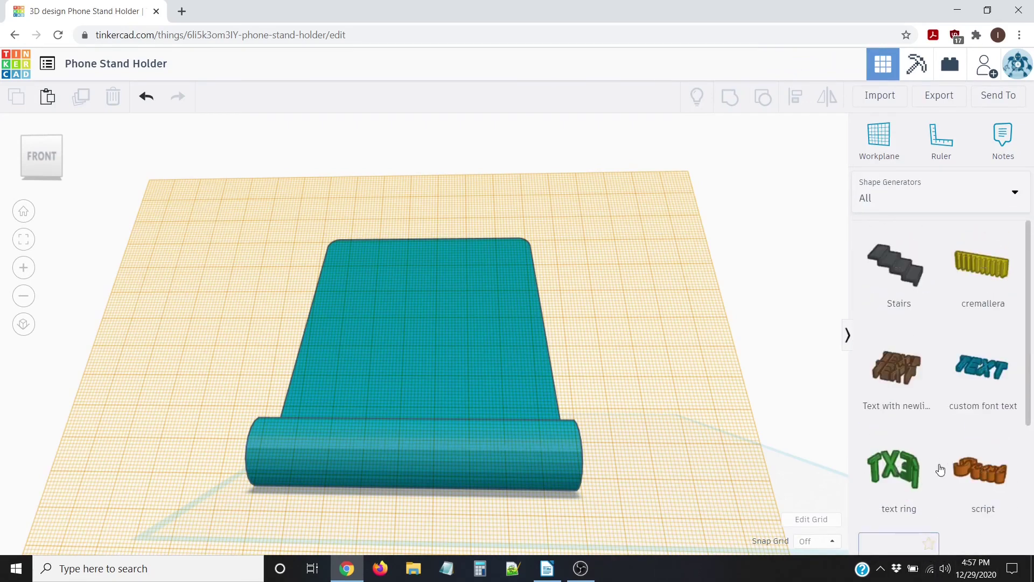
scroll(893, 389, down, 1)
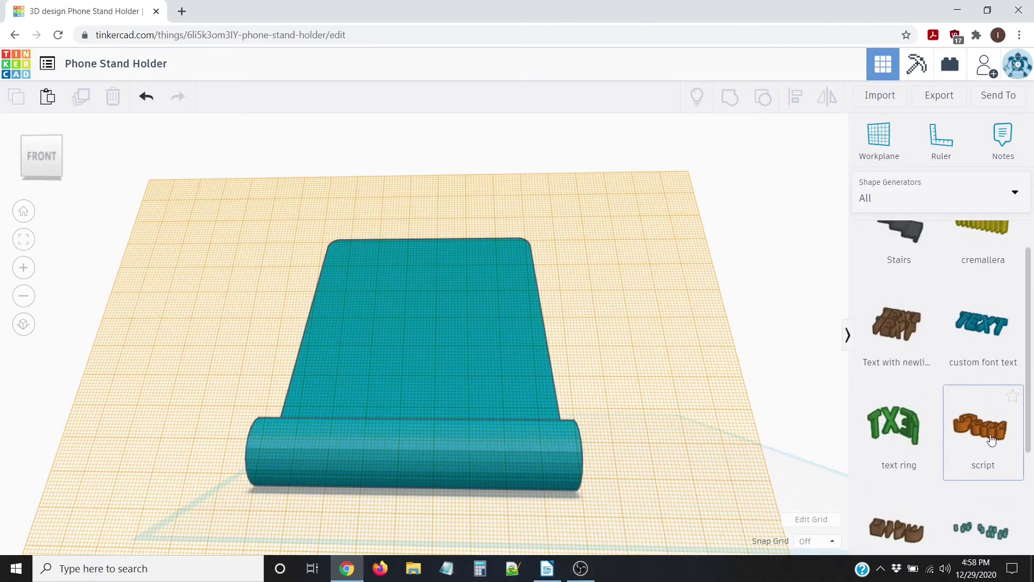
drag(969, 432, 406, 448)
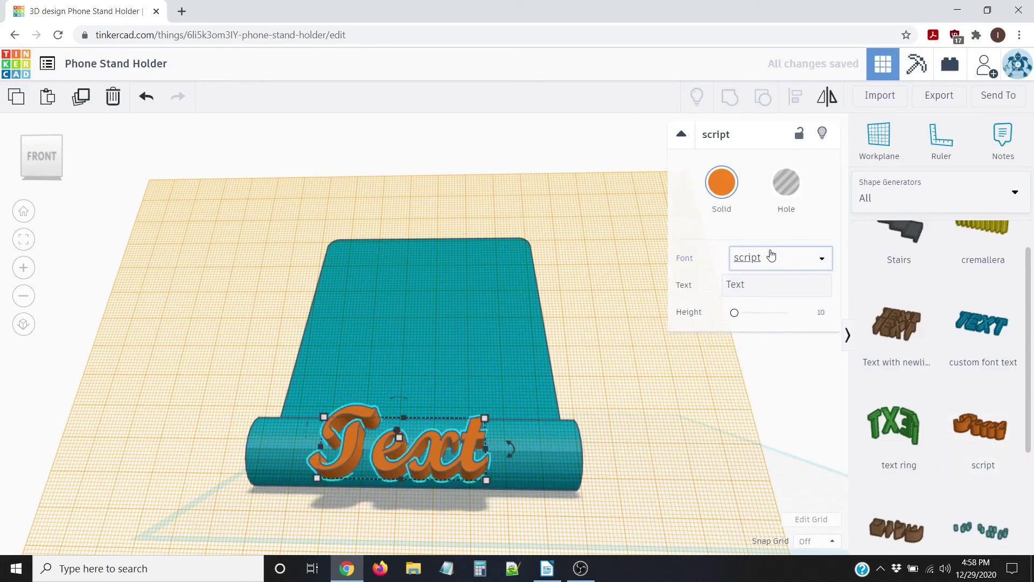
Step: Try the Majorsnafu, Techniqu and Verdana fonts on the script text on the rounded lip
click(819, 261)
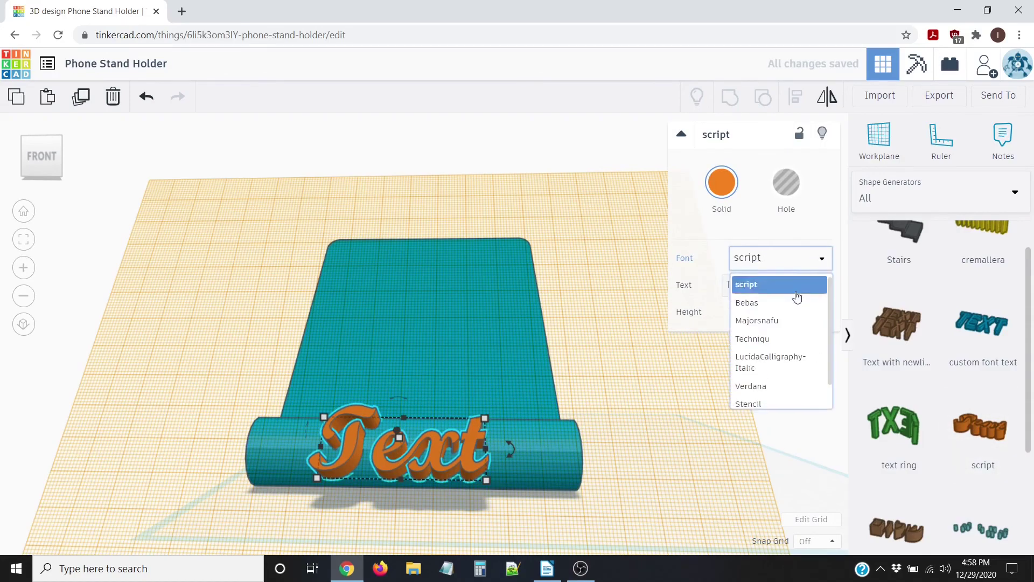
click(775, 322)
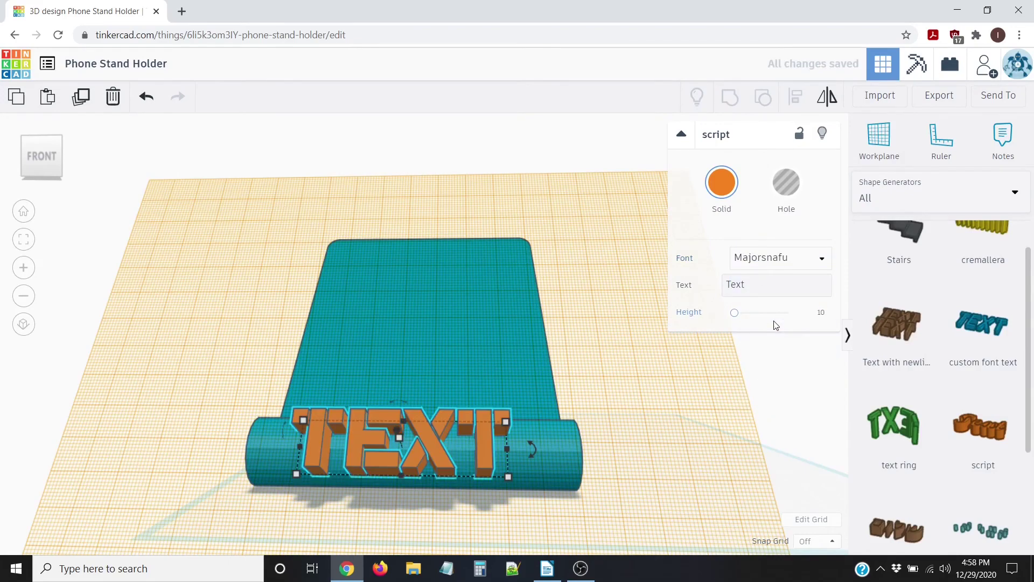
click(823, 260)
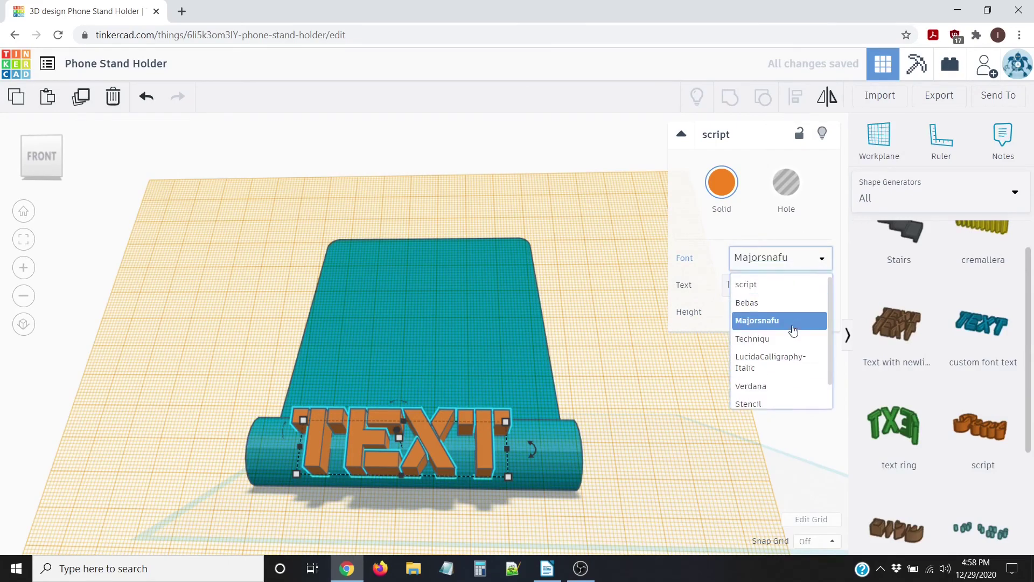
click(786, 340)
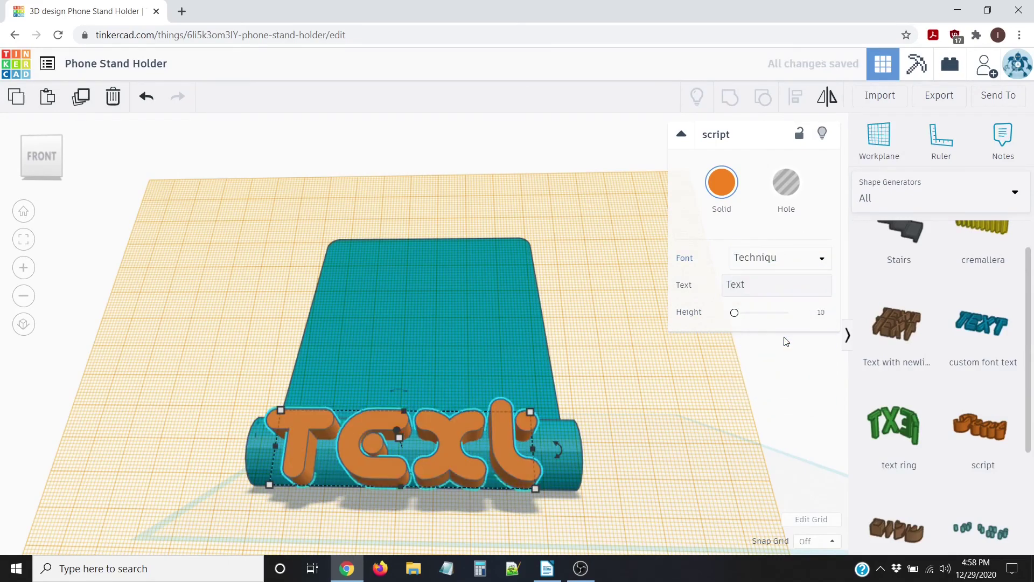
click(819, 261)
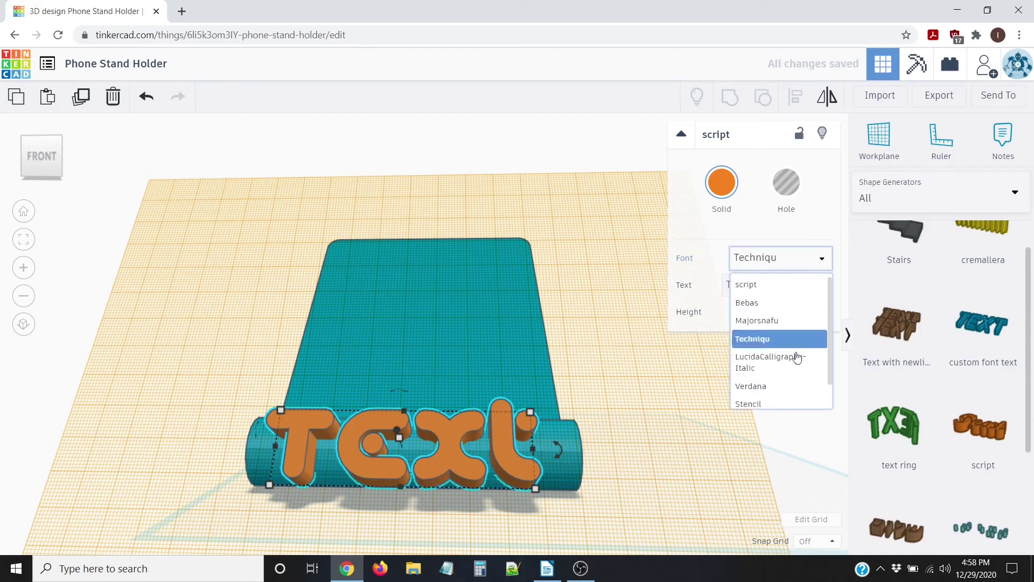
click(770, 388)
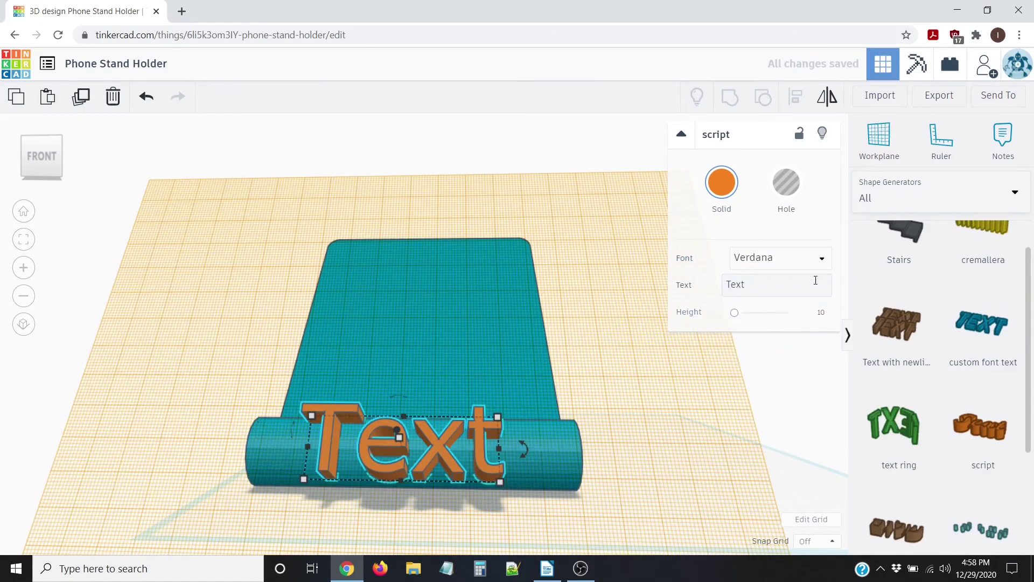
Step: Set the lip text's font to Stencil and colour it red from the preset colours
click(825, 261)
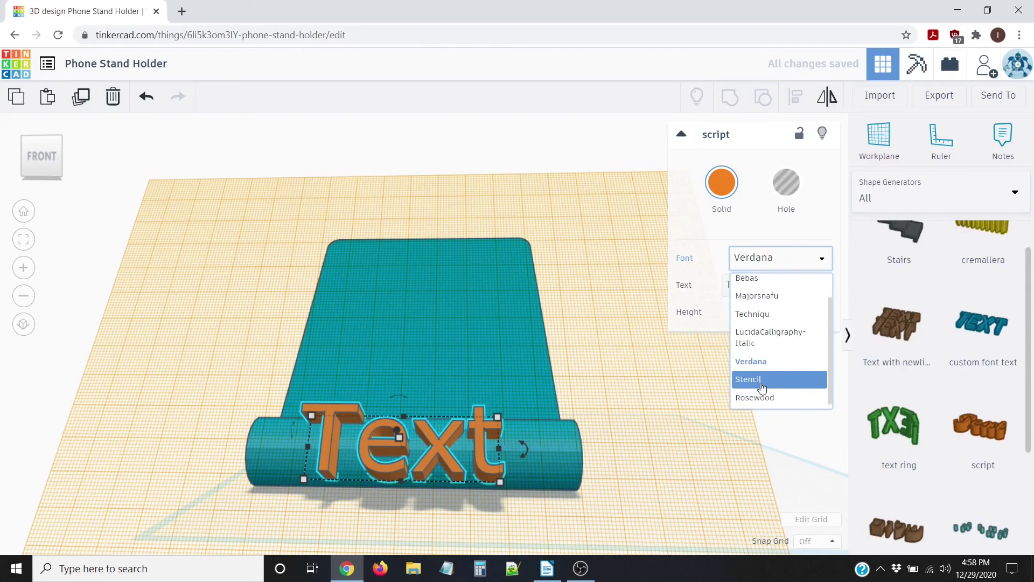
click(762, 381)
mouse_move(574, 320)
right_down()
mouse_move(487, 325)
mouse_move(593, 316)
mouse_move(590, 333)
mouse_move(581, 323)
right_up()
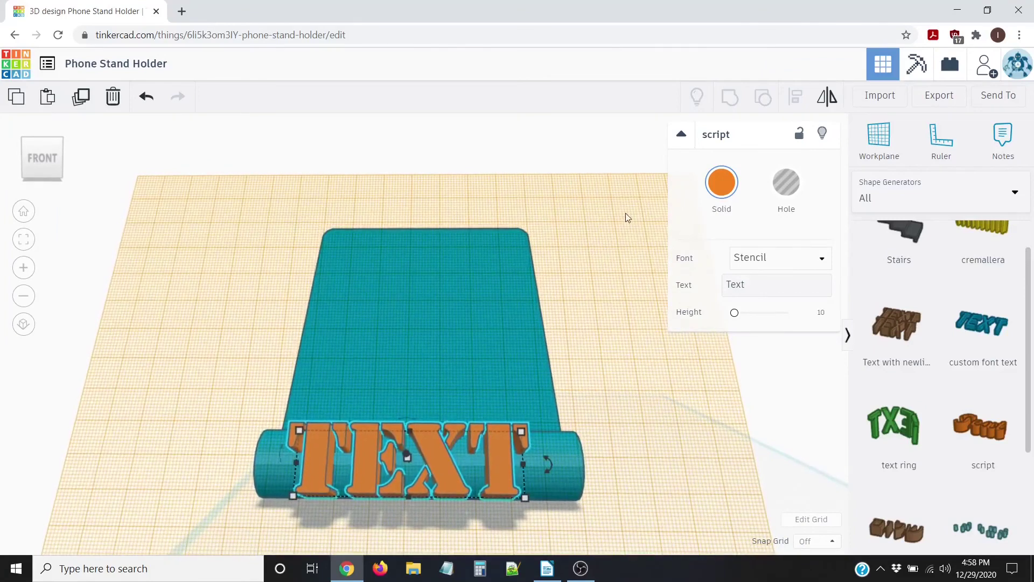
click(723, 181)
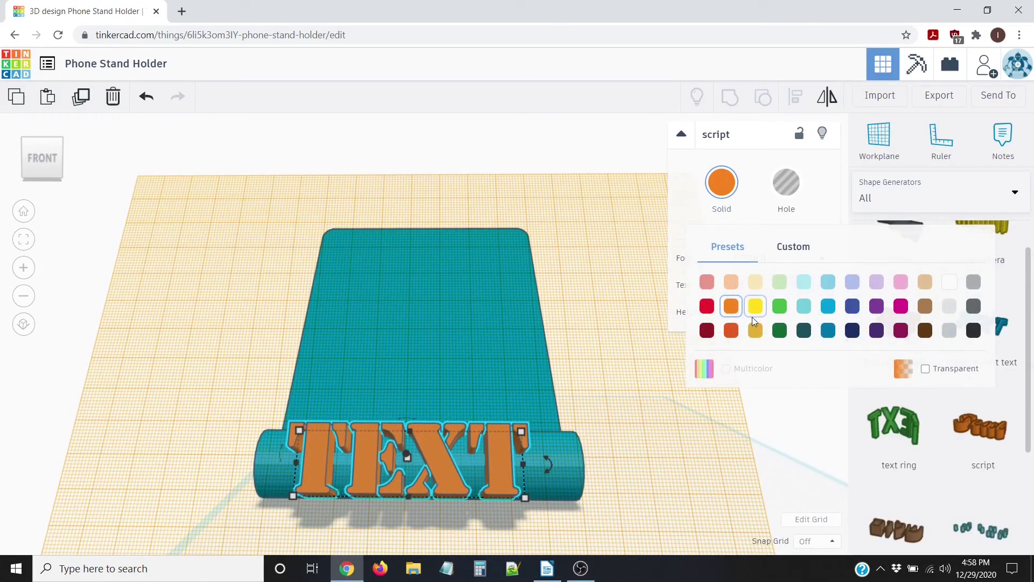
click(706, 306)
right_drag(670, 369, 409, 393)
right_drag(516, 363, 695, 317)
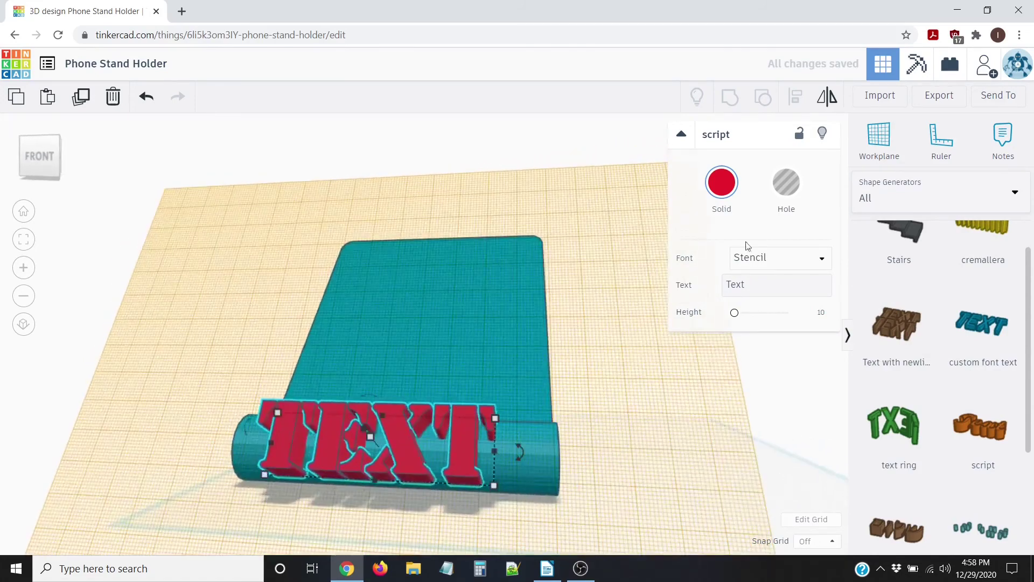
Step: Replace the placeholder wording of the red lip text with the owner's first name
double_click(724, 283)
key(BackSpace)
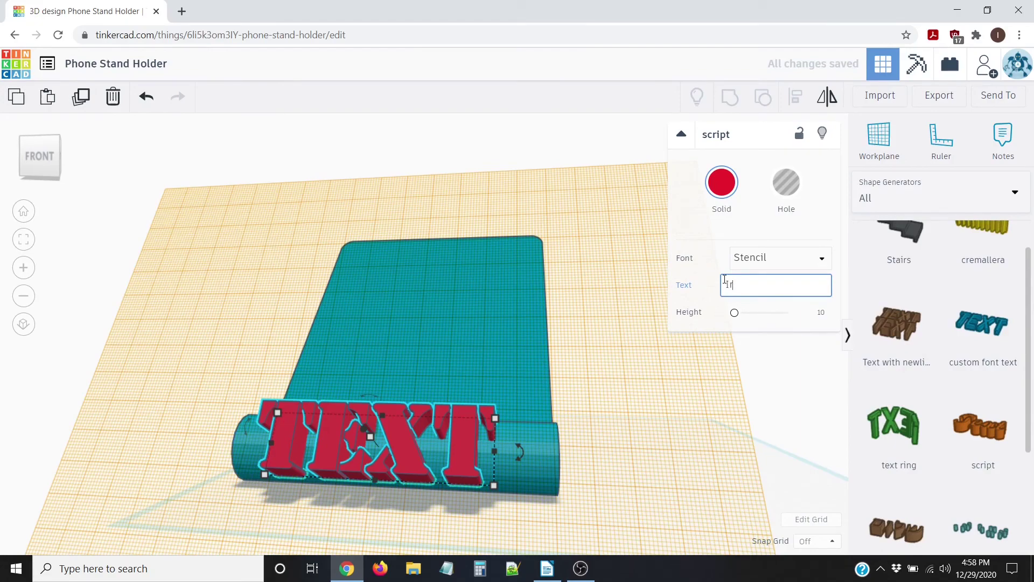
right_drag(250, 354, 273, 361)
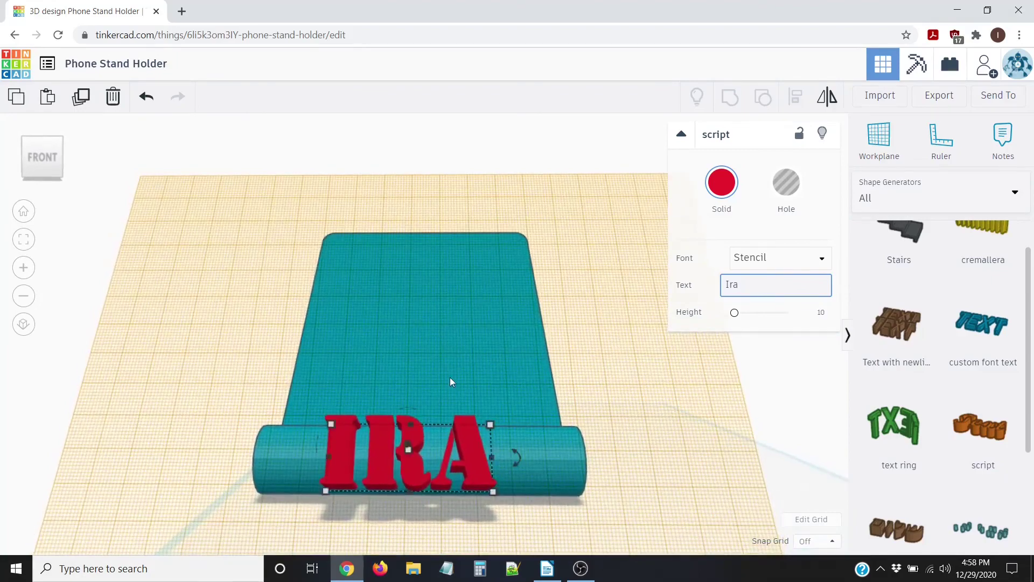
Step: Set the letter height of the red name text along the lip's slanted workplane to 15 mm
right_drag(474, 457, 444, 464)
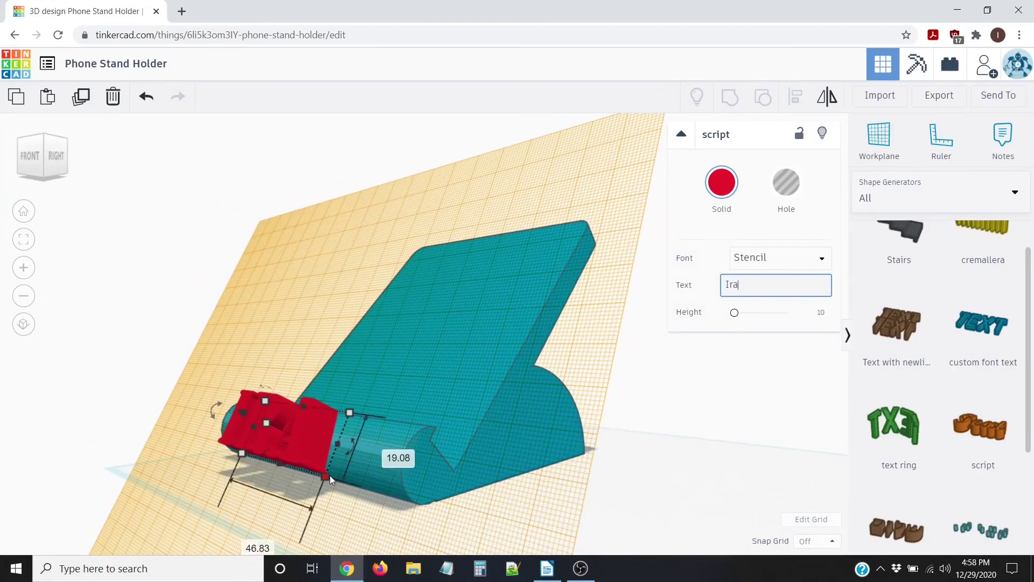
click(385, 453)
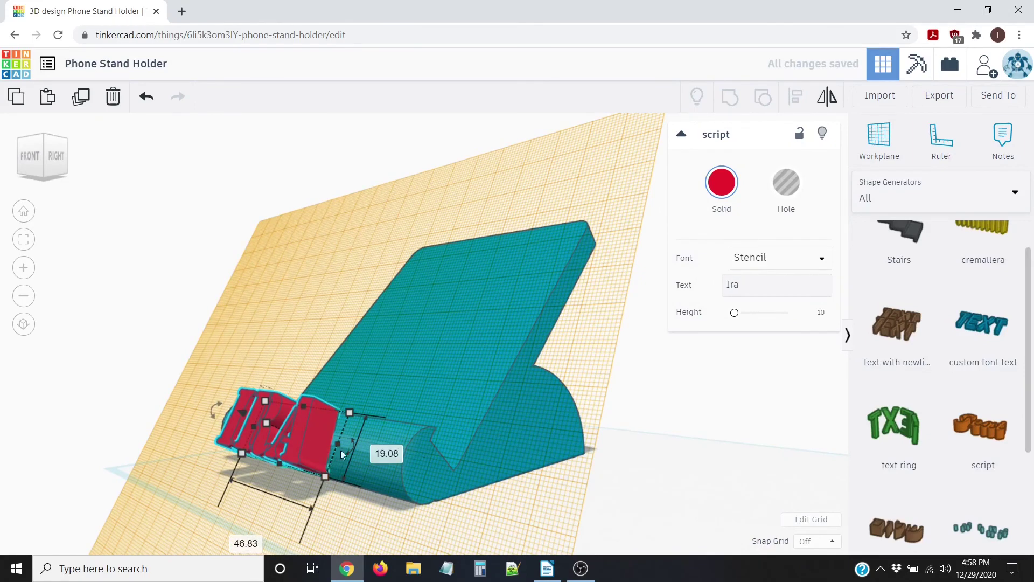
text(15)
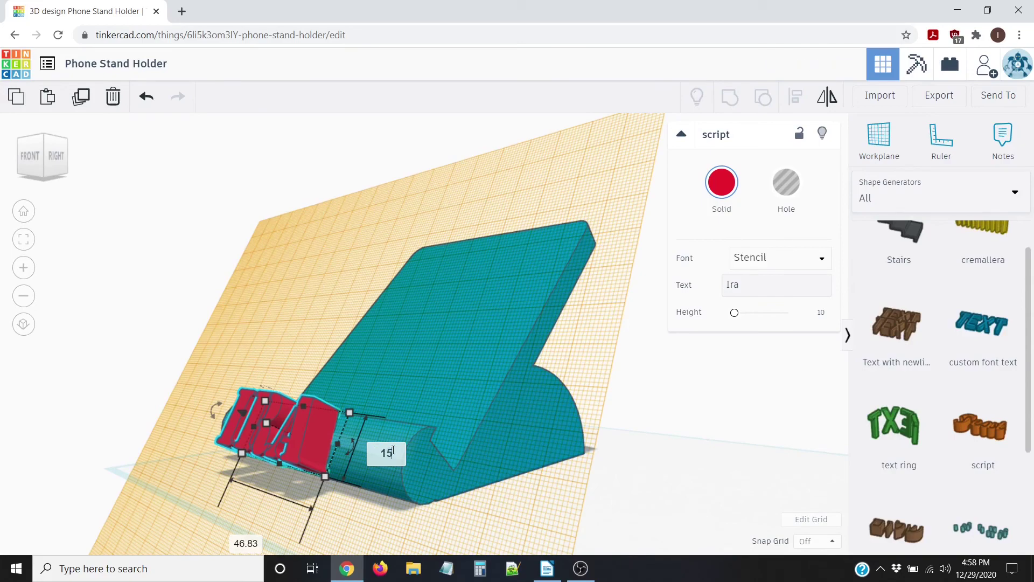
key(Return)
right_drag(78, 445, 211, 448)
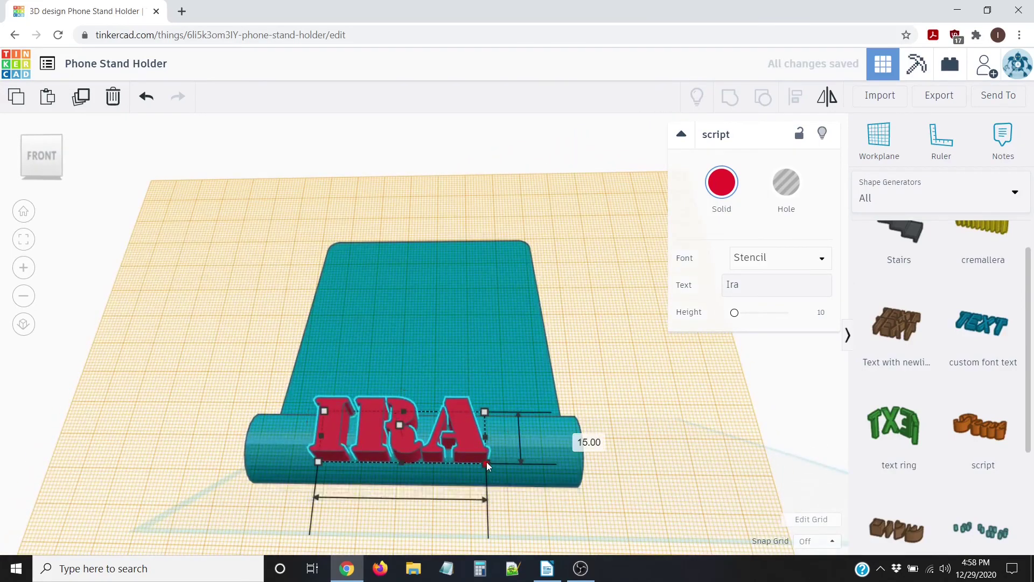
Step: Set the overall width of the red name text to 40 mm
scroll(528, 493, down, 3)
mouse_move(471, 435)
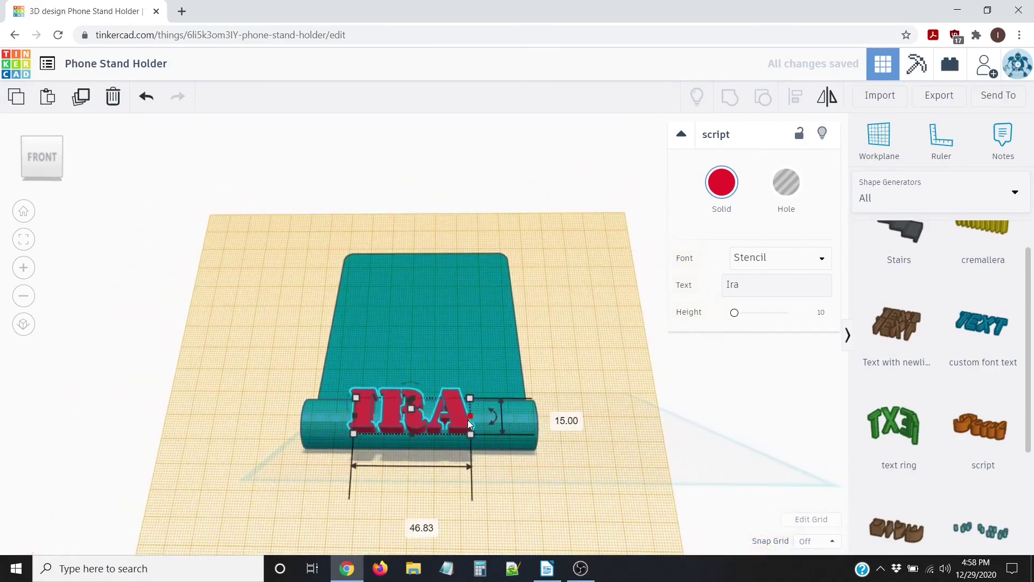
click(407, 524)
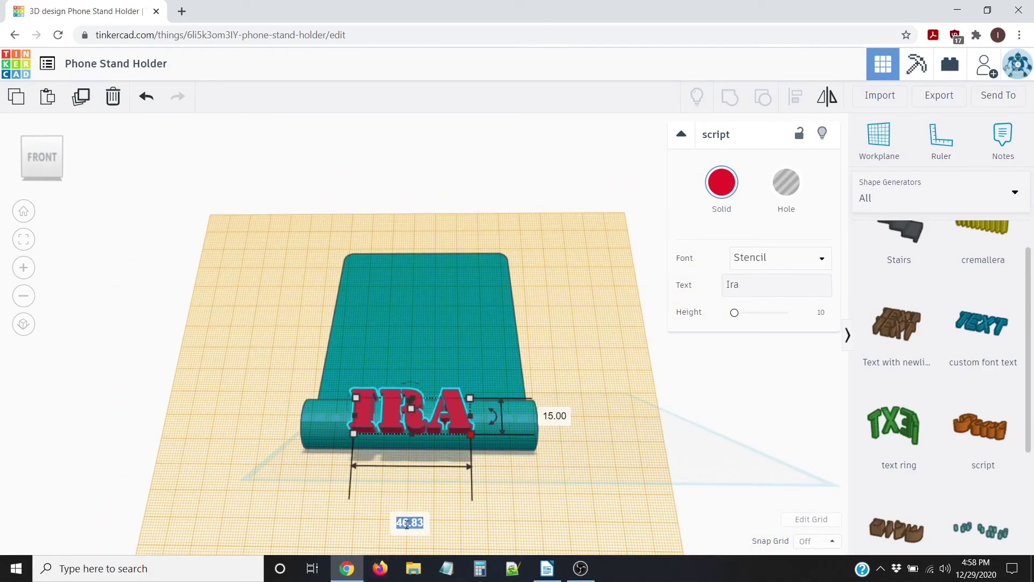
text(40)
key(Return)
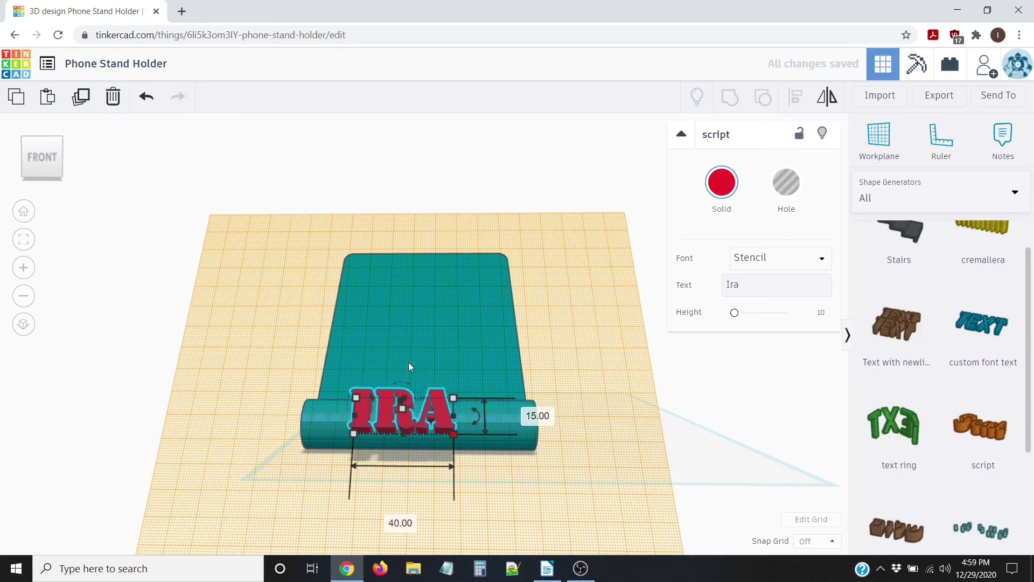
right_drag(398, 383, 438, 396)
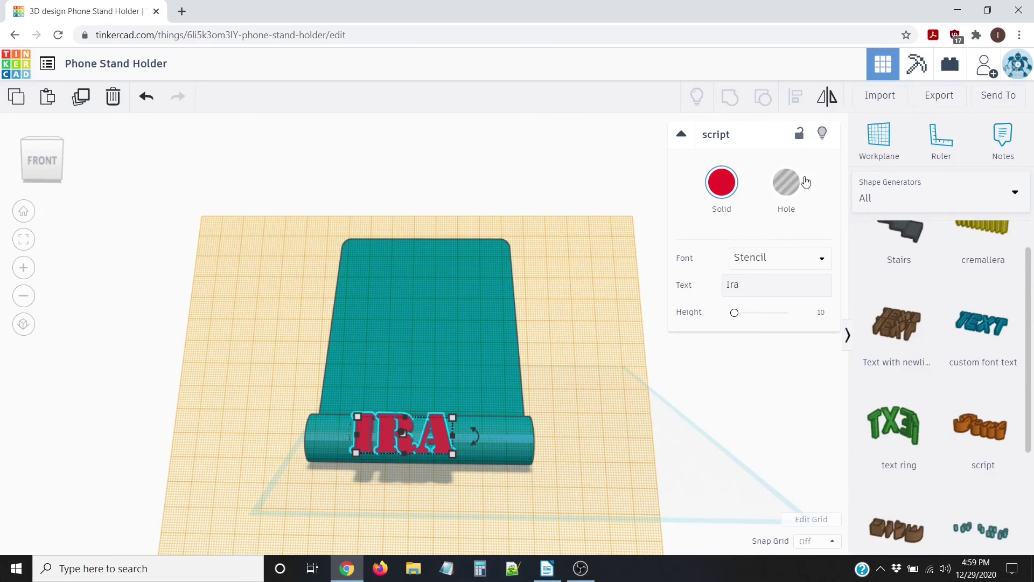
Step: Return the workplane from the slanted lip facet to the default base plane
click(683, 382)
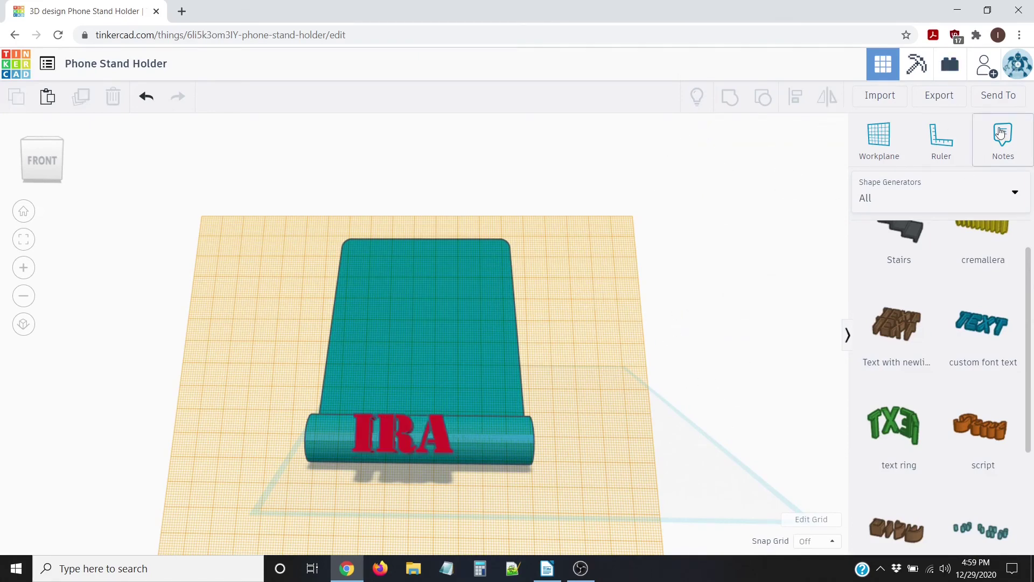
click(887, 133)
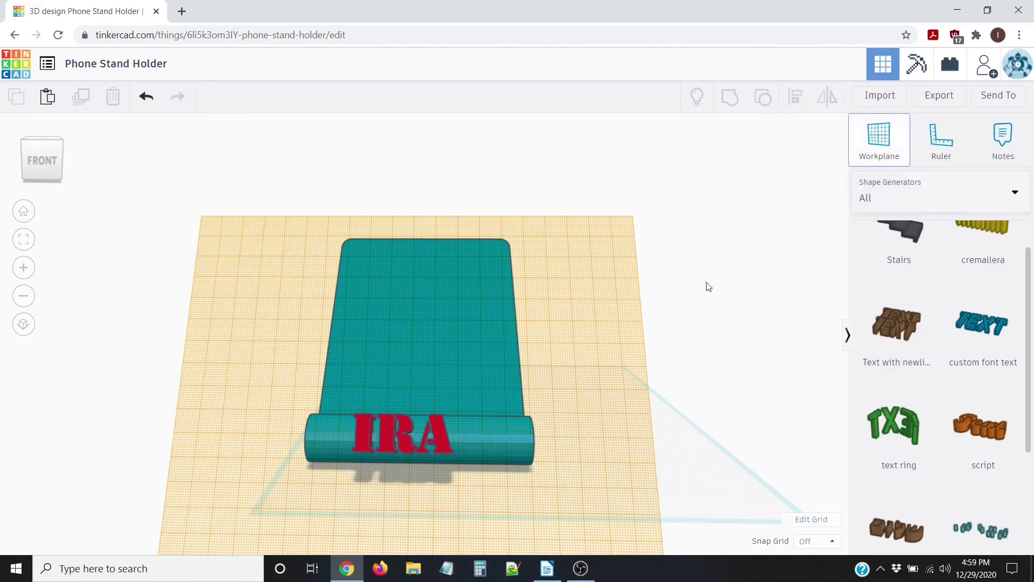
click(722, 296)
scroll(520, 381, up, 3)
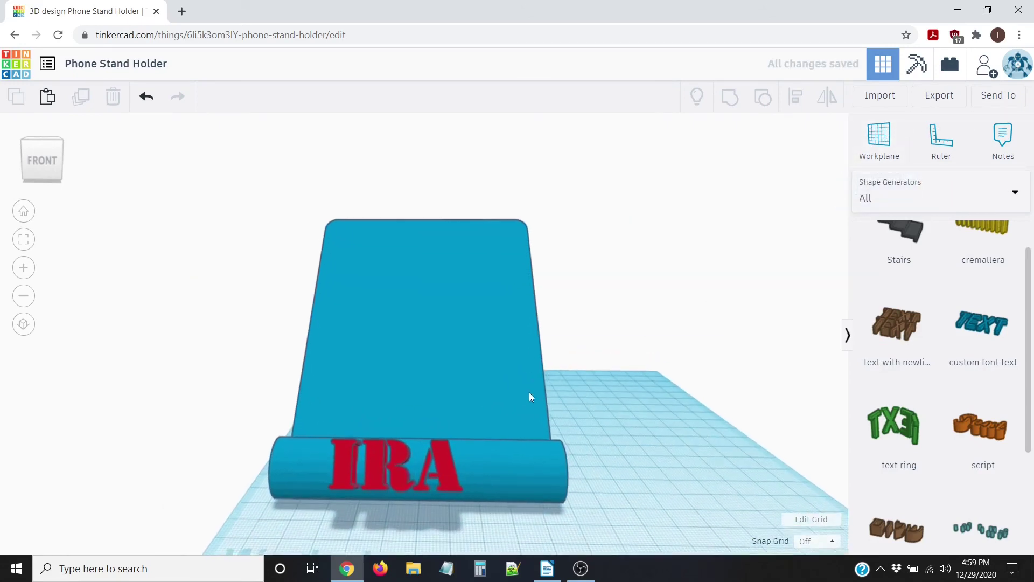
scroll(306, 380, down, 5)
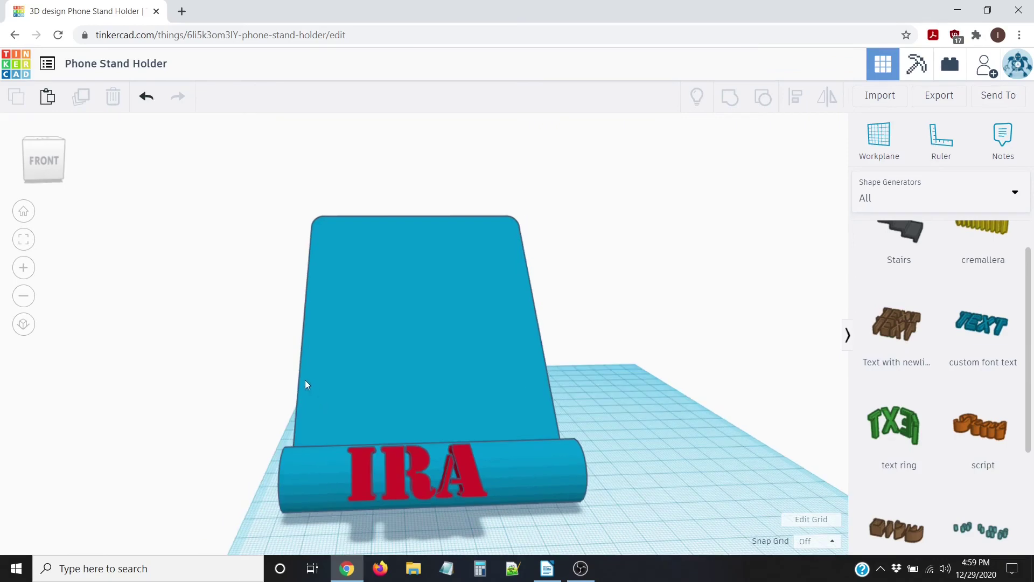
Step: Select the name text together with the stand and align their centres along the stand's width
click(410, 419)
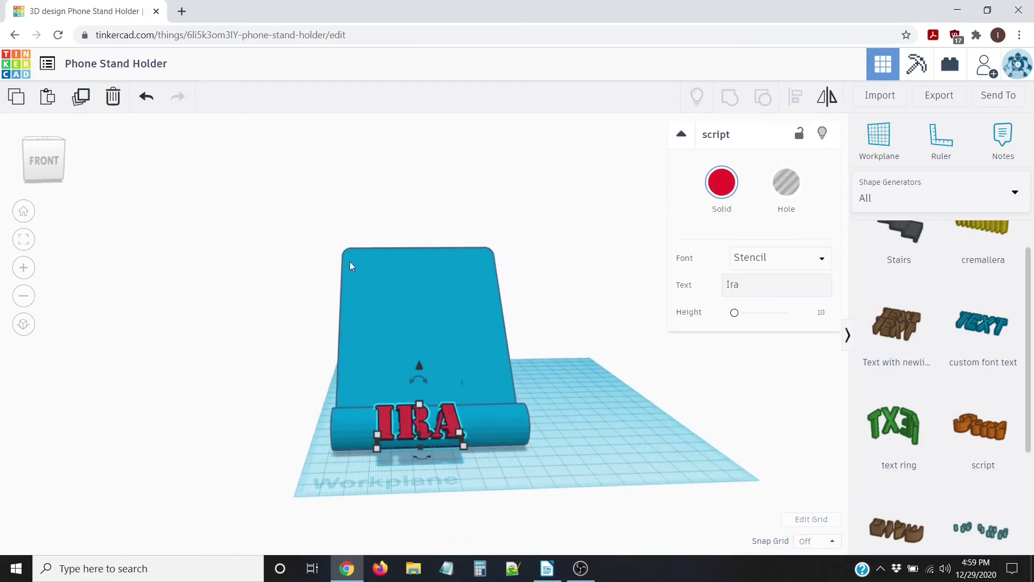
drag(311, 223, 600, 509)
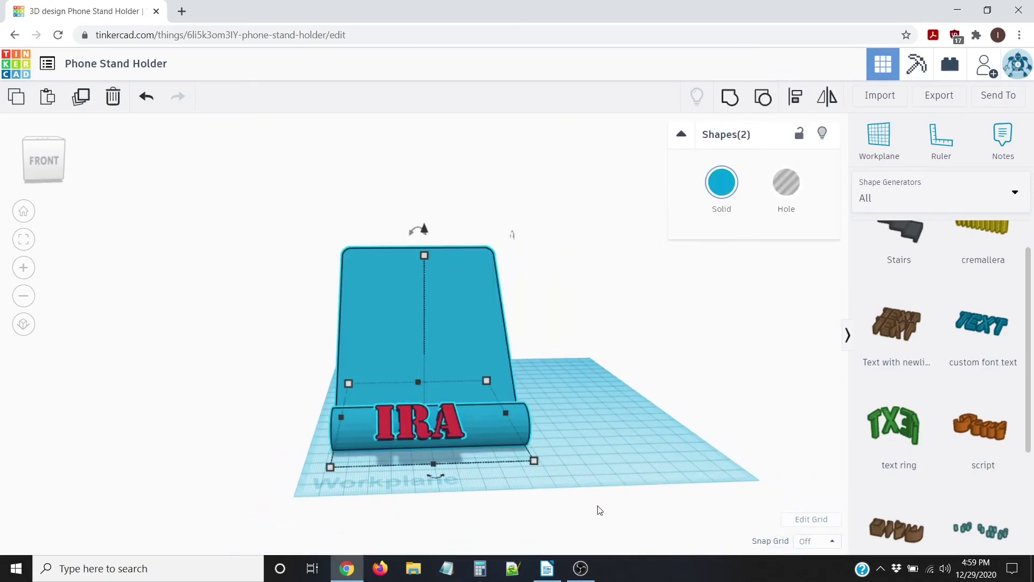
click(797, 97)
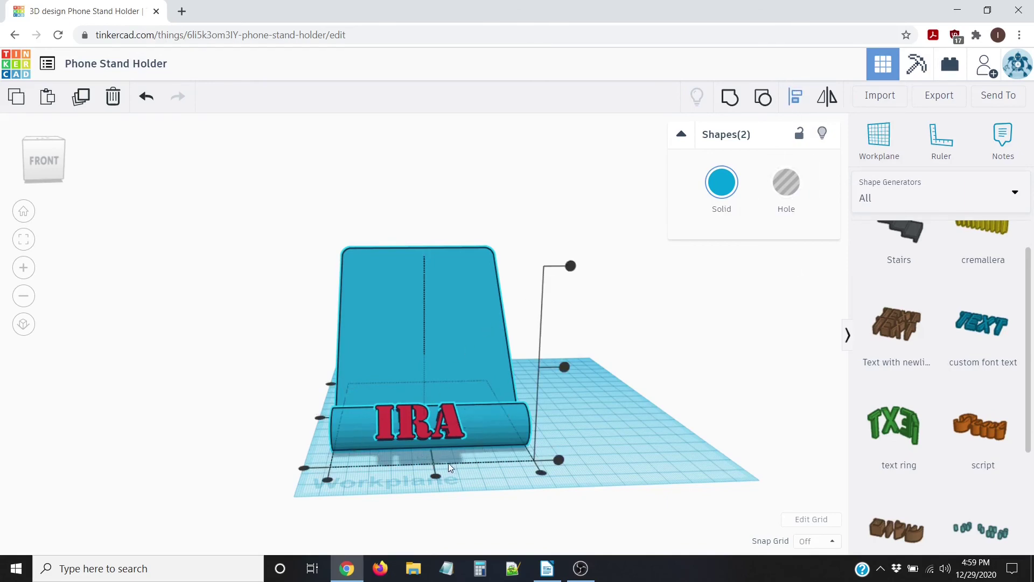
click(435, 476)
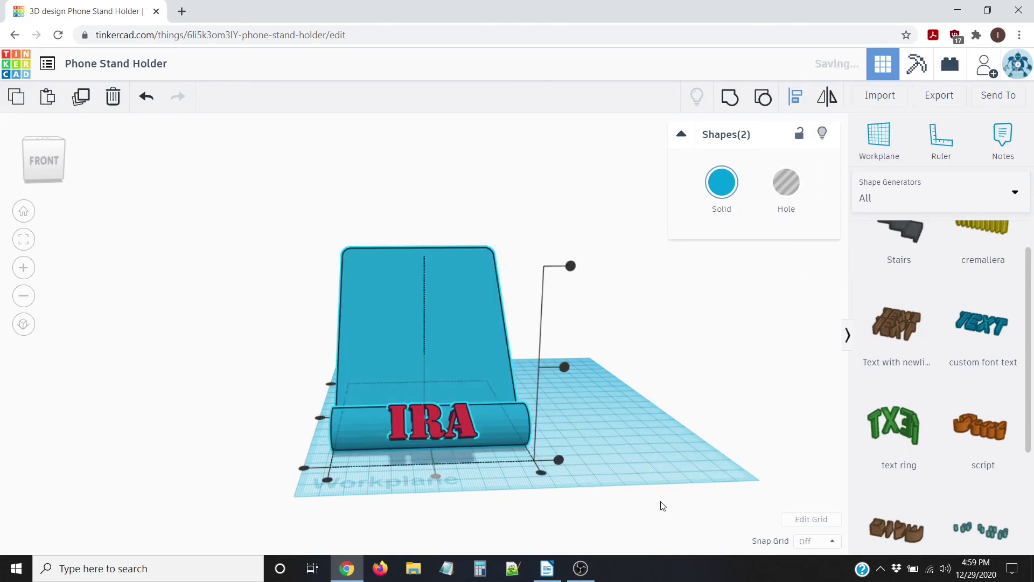
click(635, 421)
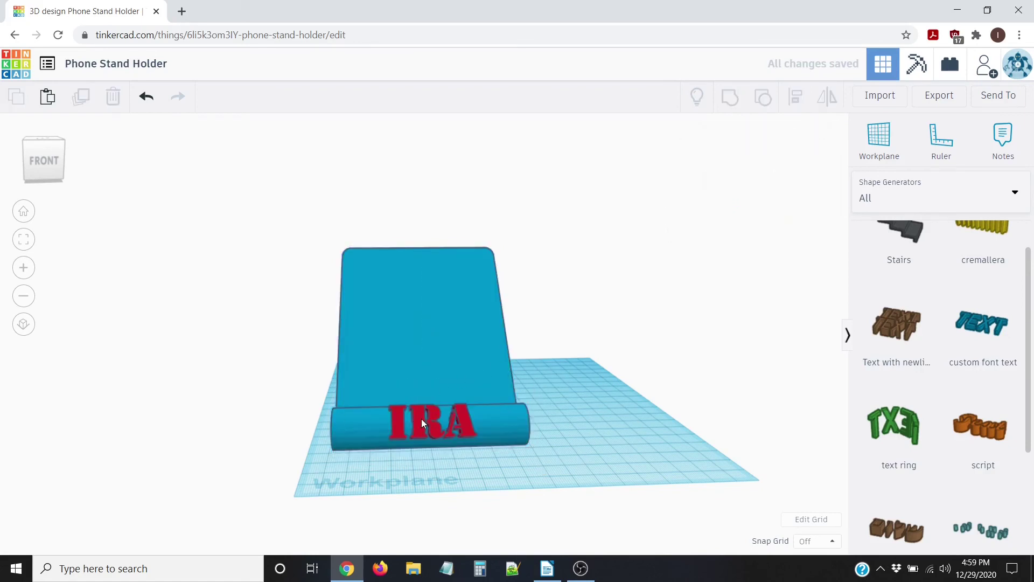
Step: Set the snap grid to 1.0 mm and nudge the name text two increments back into the rounded lip
click(421, 418)
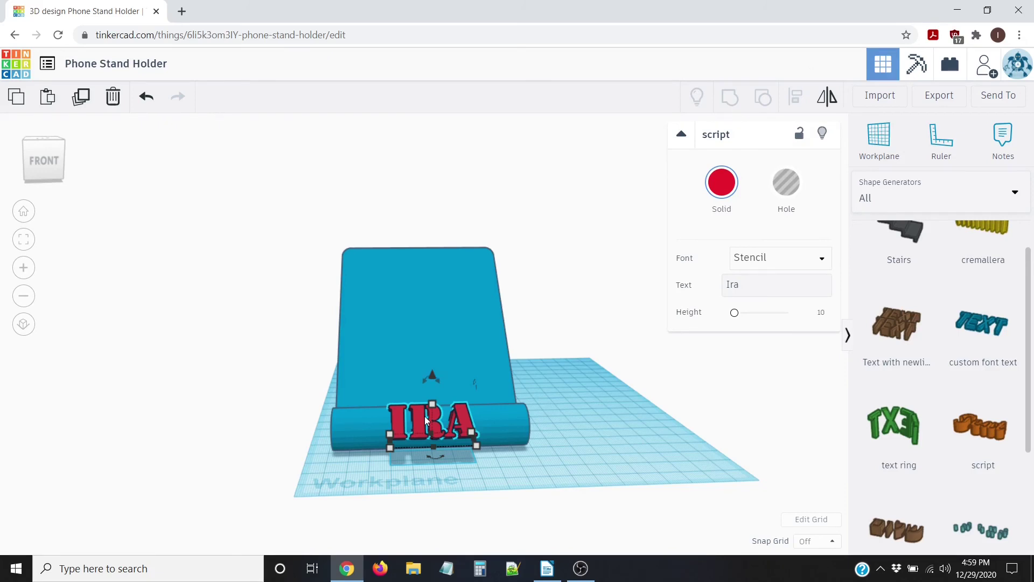
click(818, 541)
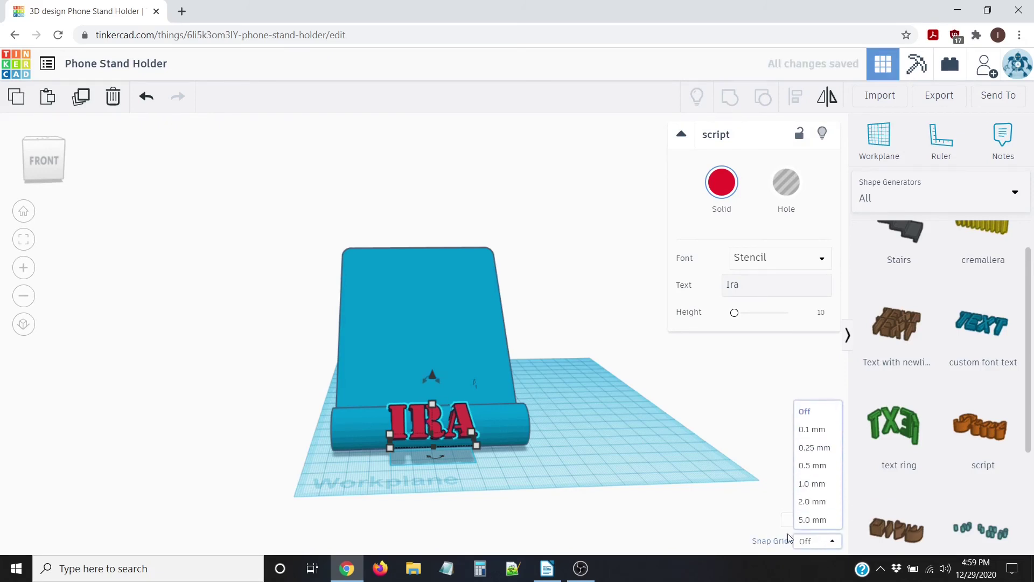
click(812, 477)
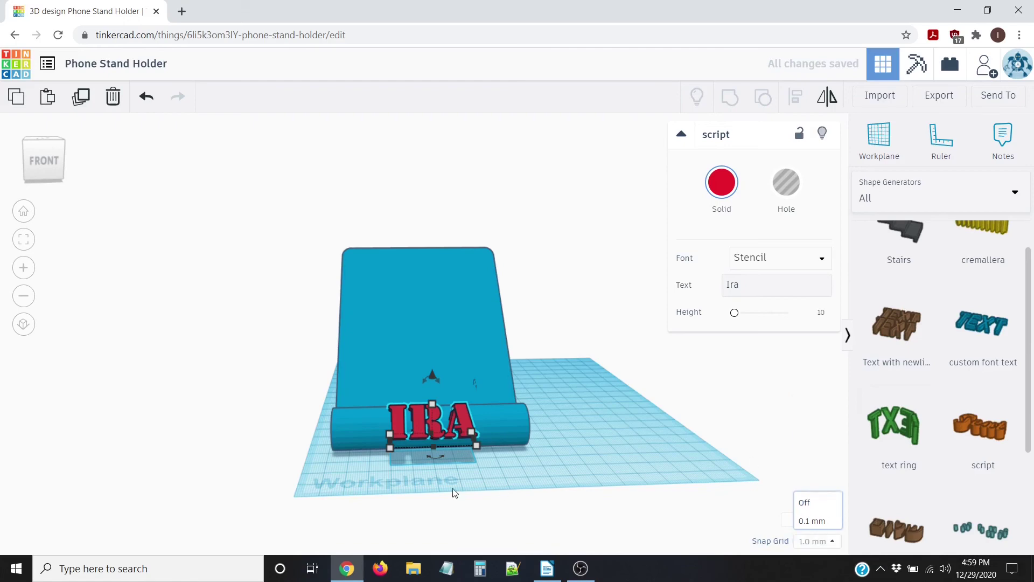
drag(434, 461, 434, 460)
right_drag(434, 461, 495, 474)
scroll(495, 474, up, 5)
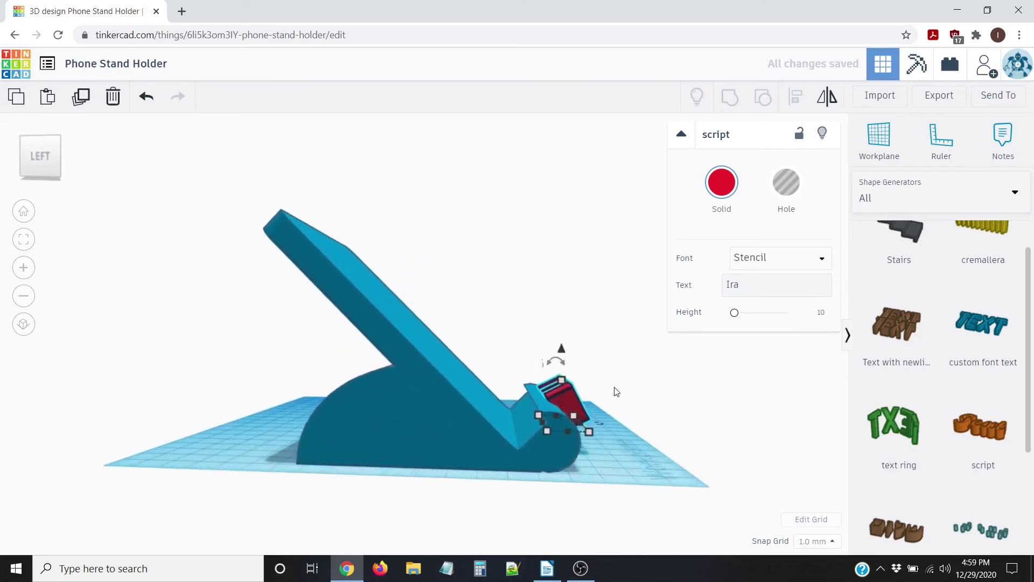
right_drag(497, 392, 293, 421)
key(Up)
key(Up)
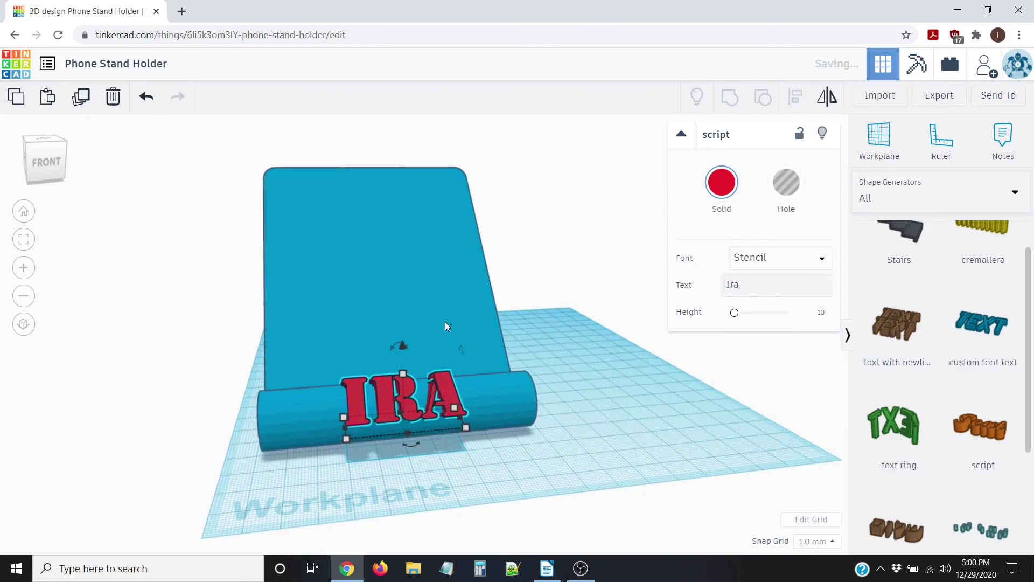
right_drag(474, 387, 452, 387)
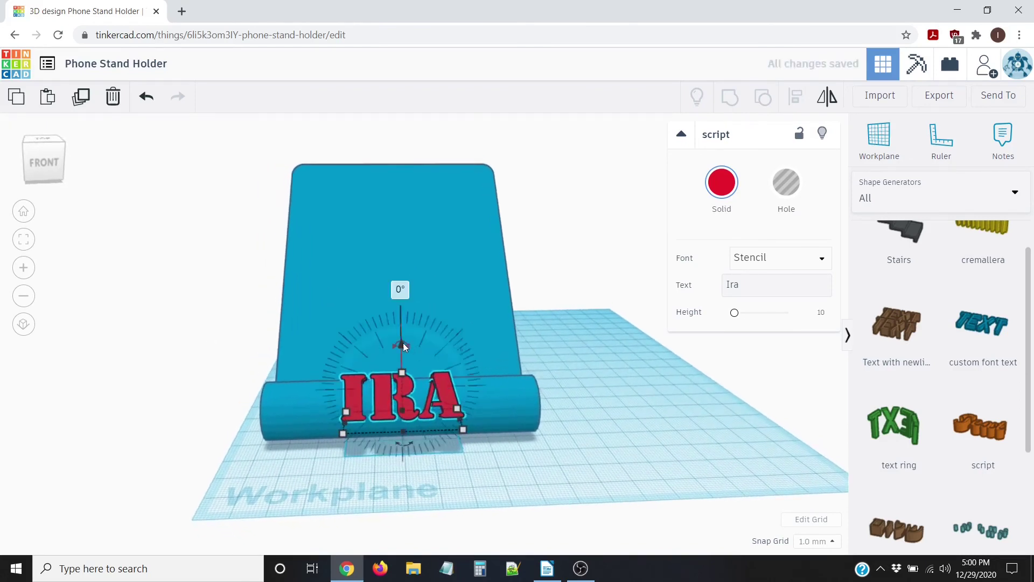
Step: Change the name text on the rounded front lip from a solid to a hole
drag(399, 343, 399, 354)
scroll(420, 504, up, 3)
right_drag(425, 504, 483, 480)
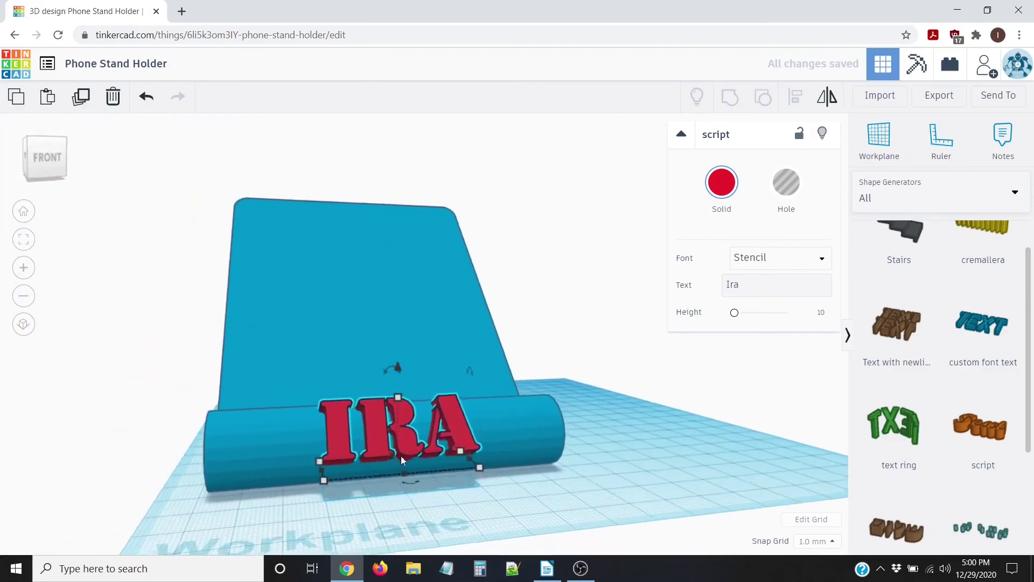
right_drag(370, 492, 302, 400)
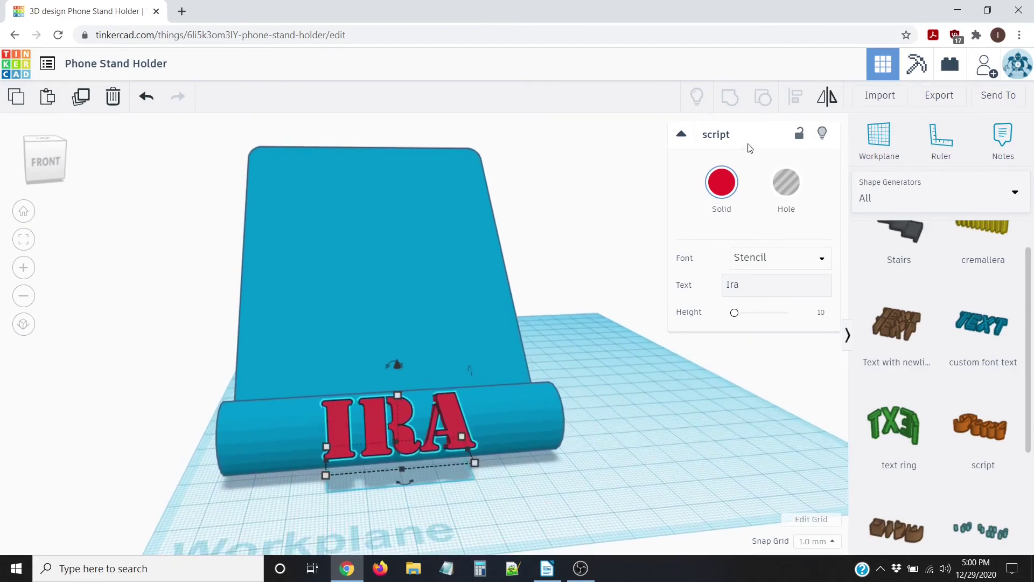
click(791, 189)
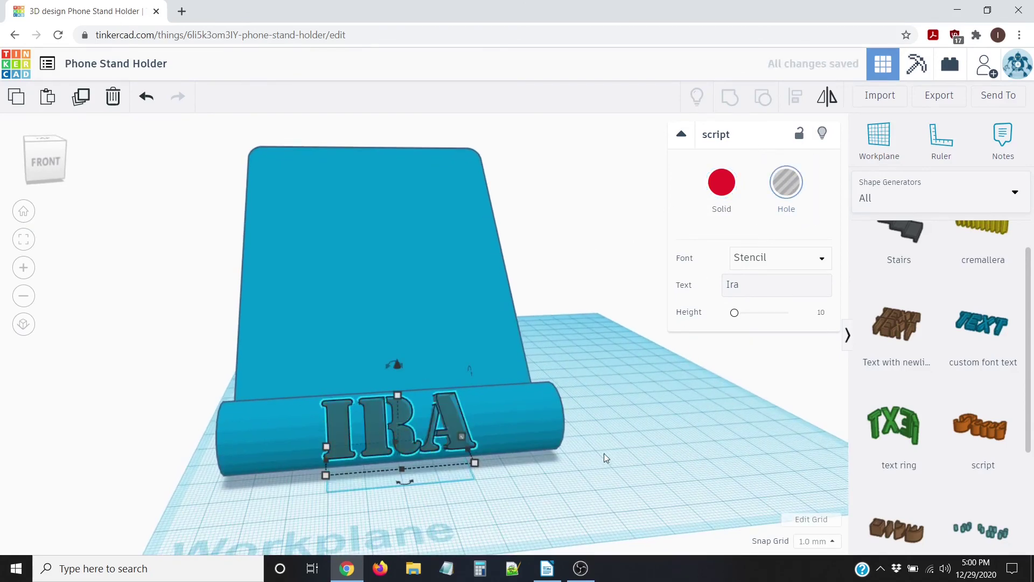
Step: Select the stand together with the hole text and group them to engrave the name into the lip
scroll(597, 457, down, 2)
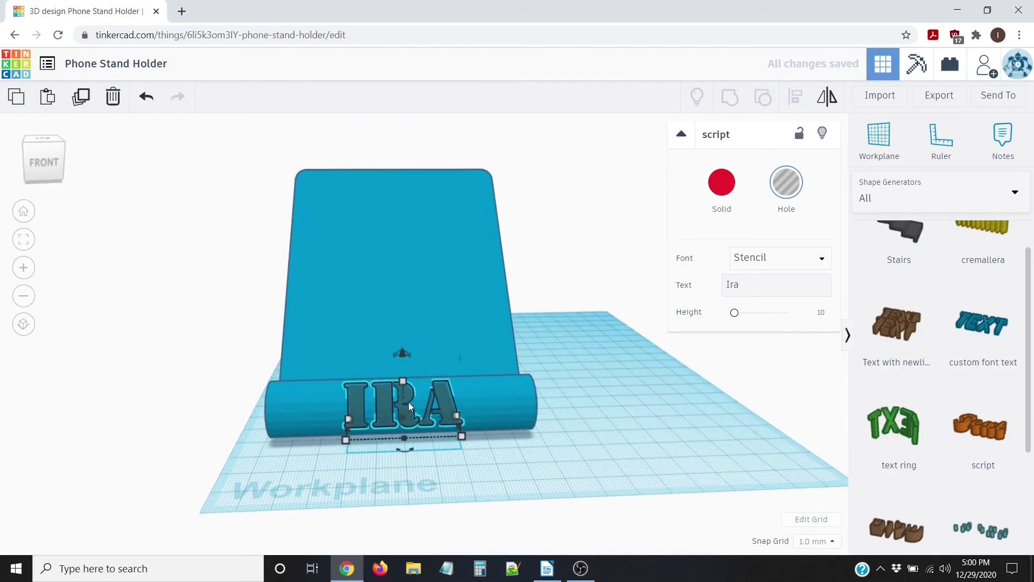
drag(238, 134, 595, 497)
click(730, 98)
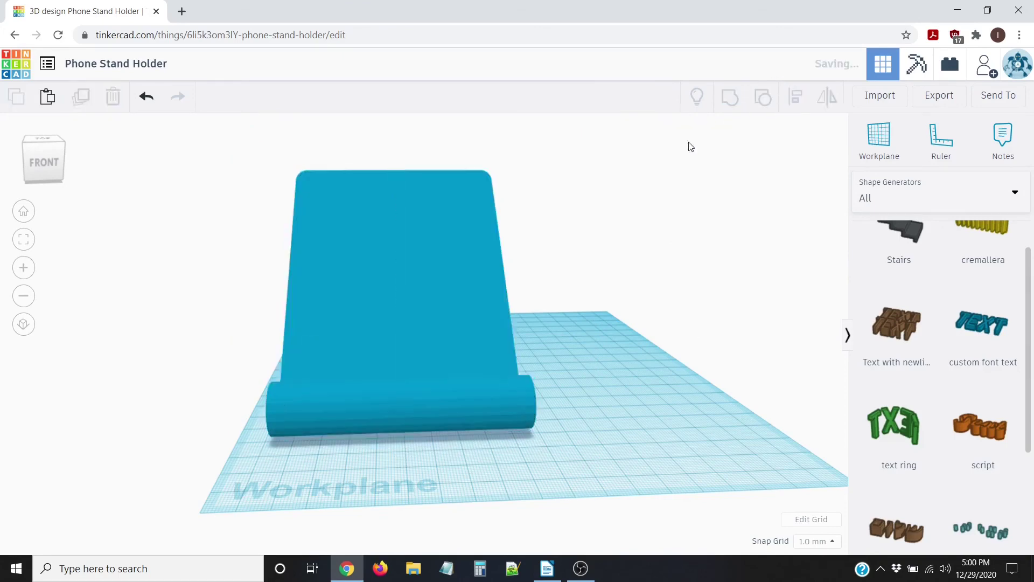
Step: Examine the engraved letters in the rounded lip up close, from the front and at an angle
click(146, 353)
right_drag(201, 372, 318, 421)
right_drag(360, 473, 428, 404)
right_drag(391, 470, 404, 395)
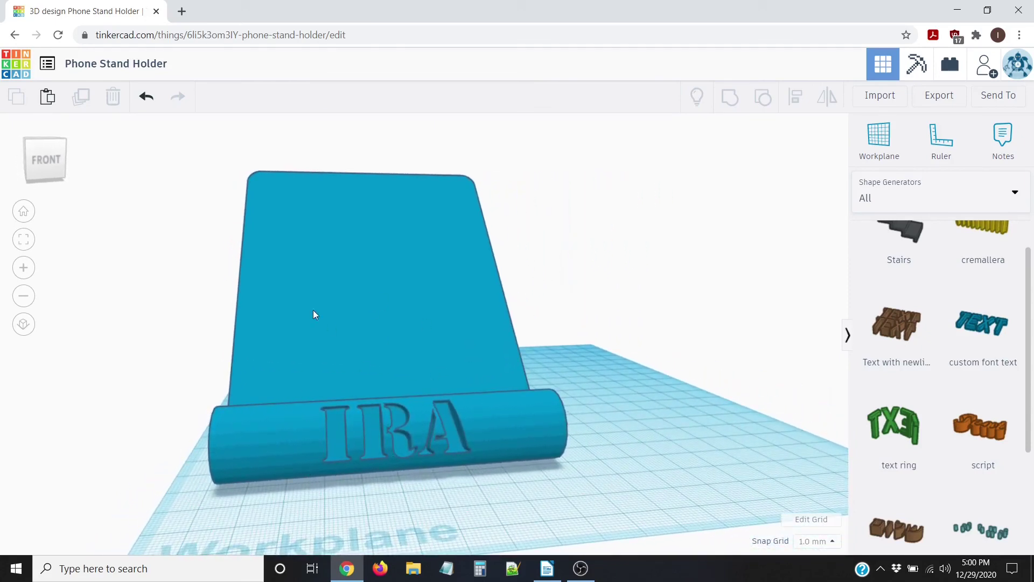
right_drag(435, 441, 330, 464)
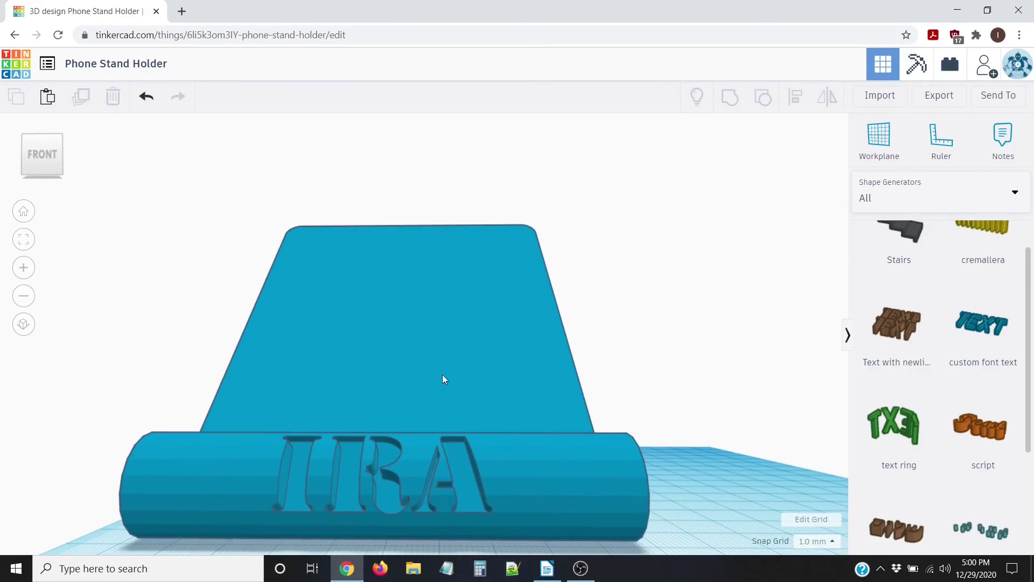
middle_drag(448, 378, 564, 305)
right_drag(535, 461, 377, 364)
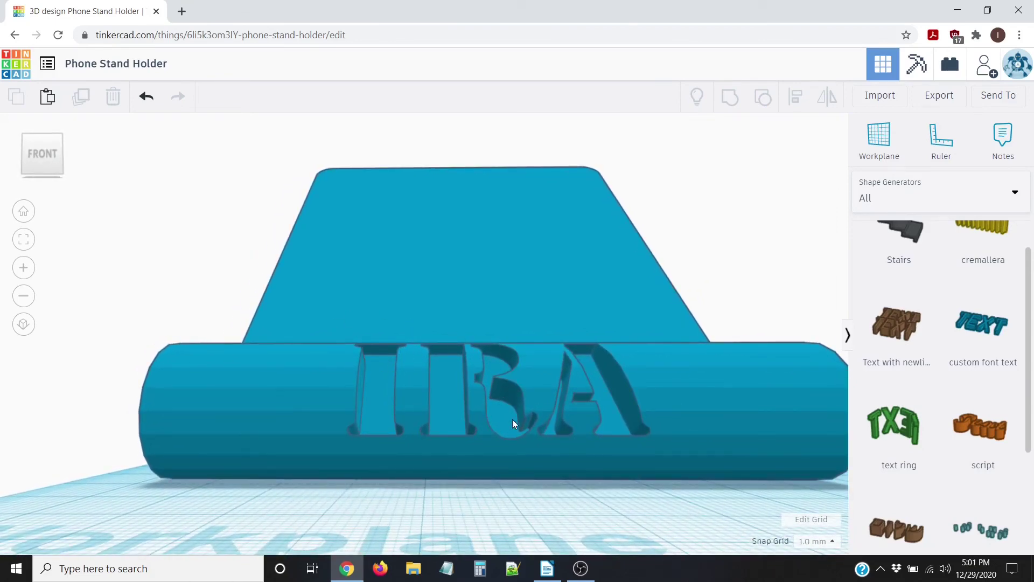
right_drag(591, 351, 620, 352)
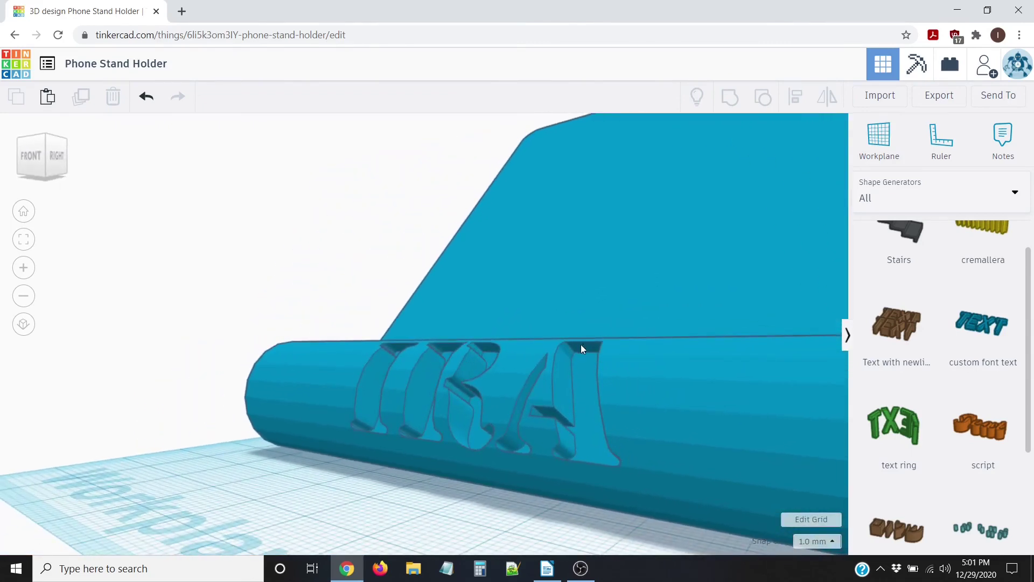
Step: Examine the whole phone stand from its side profile and again from the front
scroll(616, 444, down, 5)
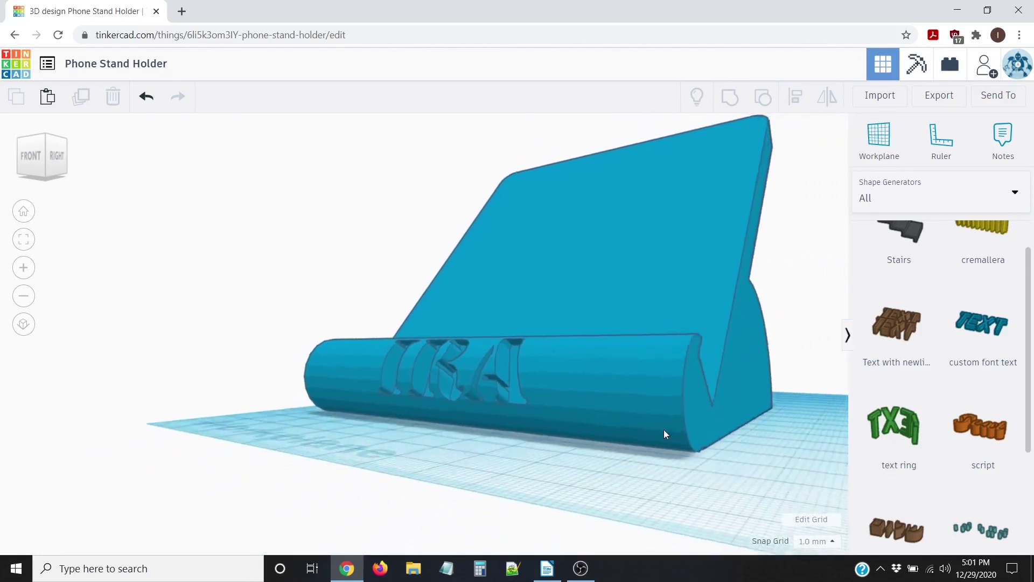
right_drag(749, 378, 642, 380)
scroll(684, 384, down, 4)
right_drag(720, 396, 758, 153)
scroll(699, 401, down, 3)
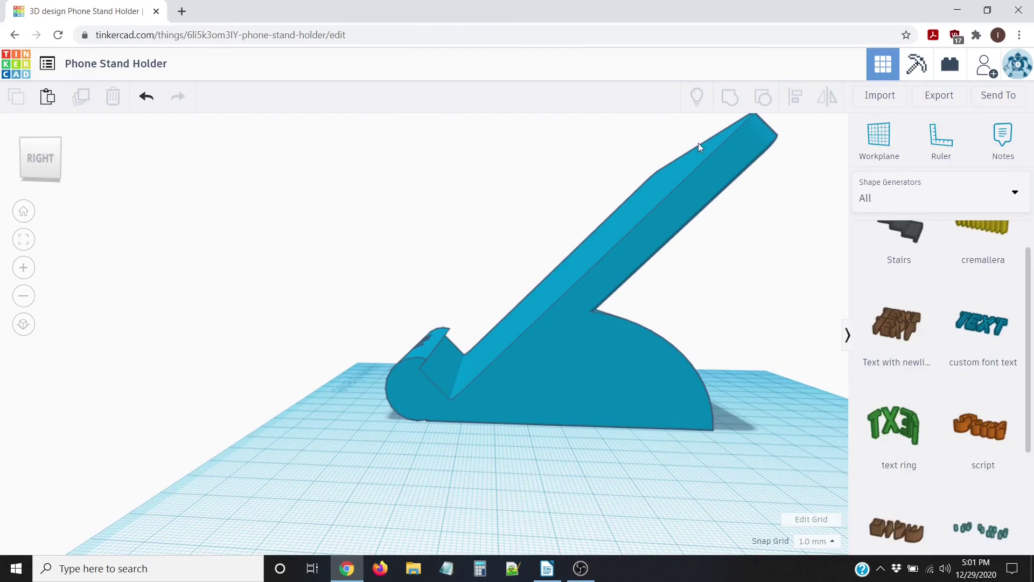
right_drag(596, 446, 842, 467)
click(638, 409)
scroll(484, 373, up, 3)
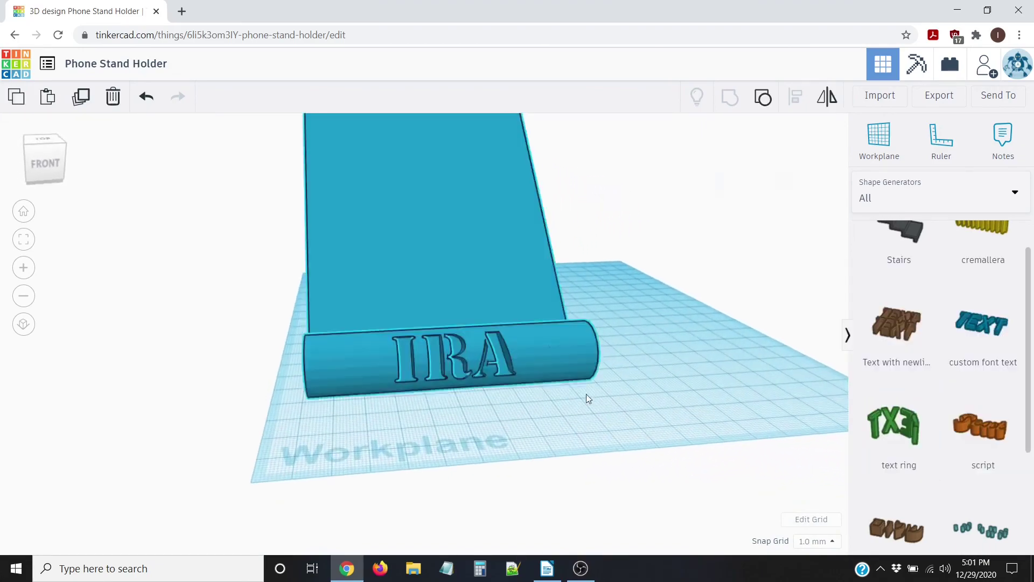
click(569, 374)
right_drag(584, 389, 544, 392)
right_drag(545, 393, 603, 396)
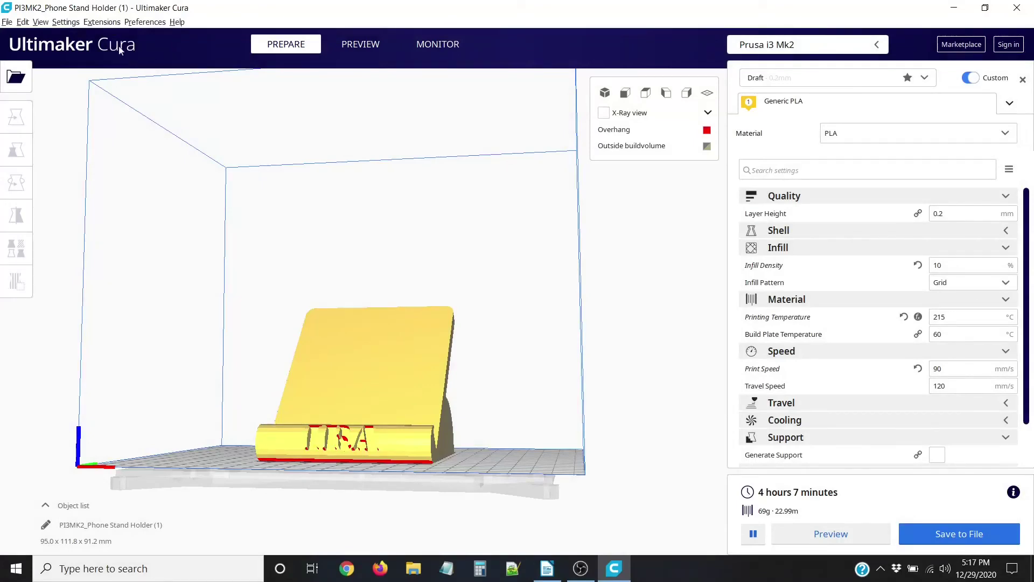
Step: Switch to Ultimaker Cura and examine the phone stand's placement and overhang areas on the build plate
right_drag(159, 225, 206, 245)
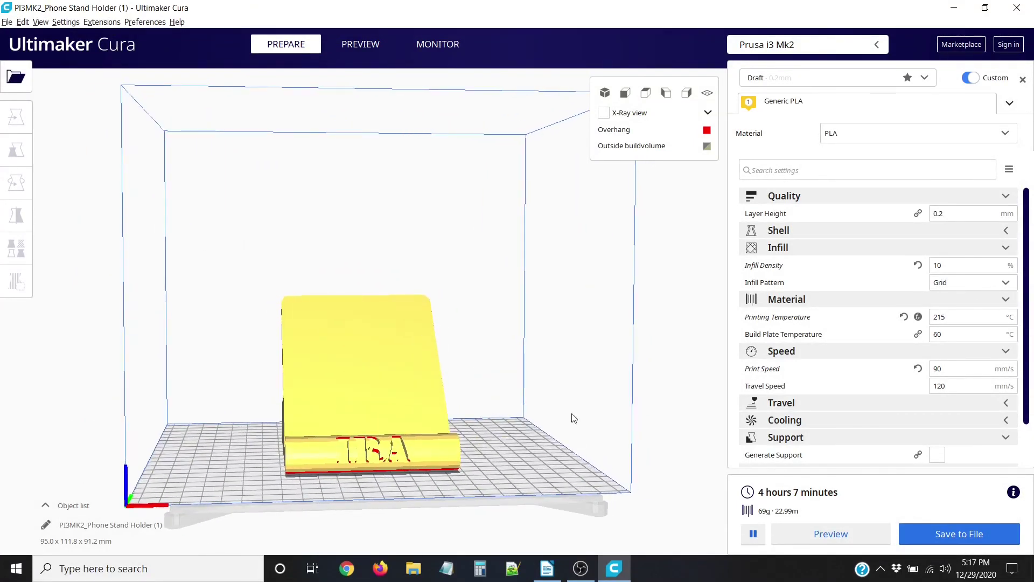
mouse_move(458, 390)
right_down()
mouse_move(430, 393)
mouse_move(466, 402)
mouse_move(521, 378)
mouse_move(439, 397)
mouse_move(52, 407)
mouse_move(462, 381)
mouse_move(477, 398)
right_up()
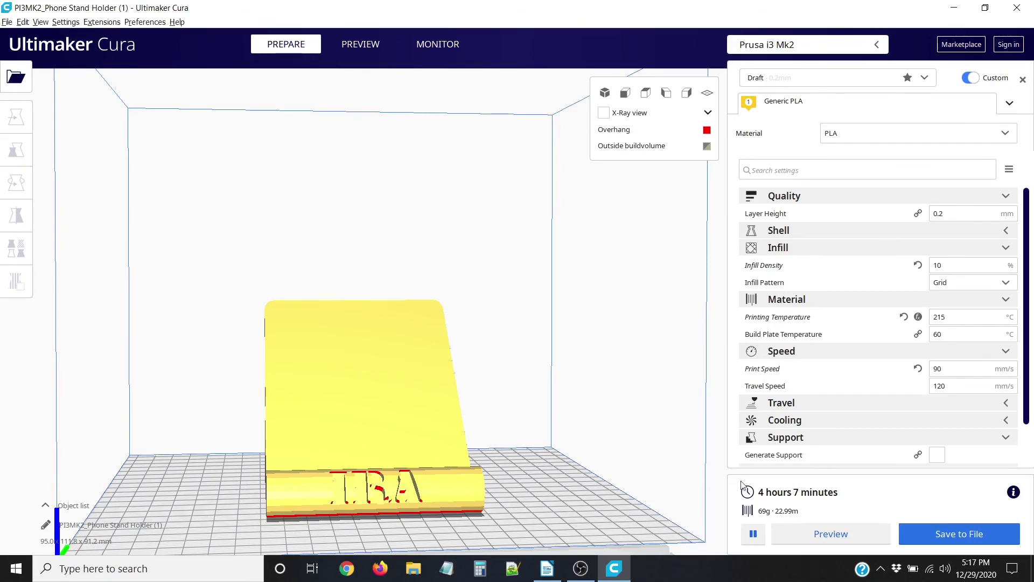
mouse_move(561, 477)
right_down()
mouse_move(528, 481)
mouse_move(592, 476)
mouse_move(477, 468)
mouse_move(544, 472)
mouse_move(555, 494)
right_up()
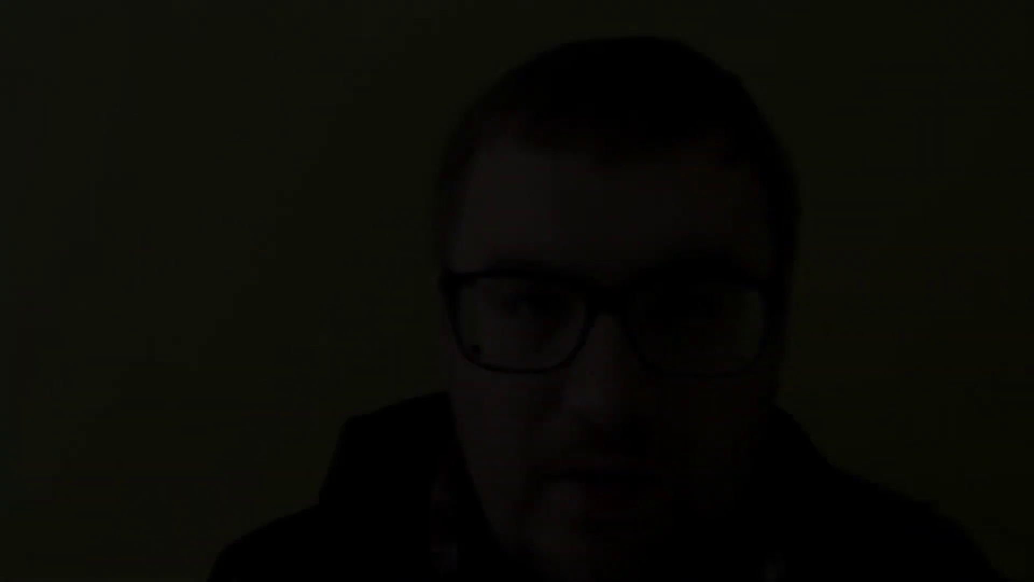